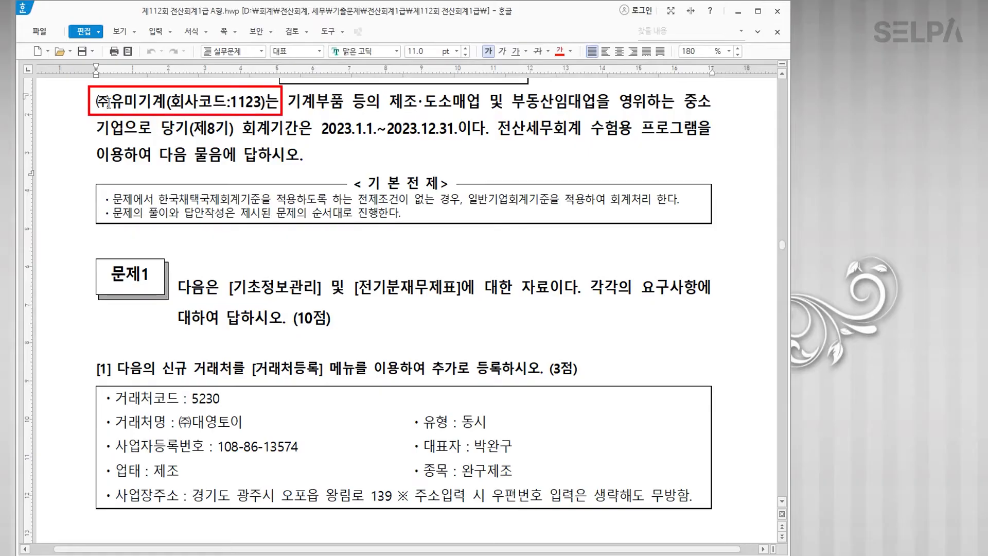
Step: Colour the company name and the 2023.1.1.~2023.12.31. fiscal period red on the exam paper
{"action": "left_click_drag", "start_coordinate": [96, 101], "coordinate": [265, 106]}
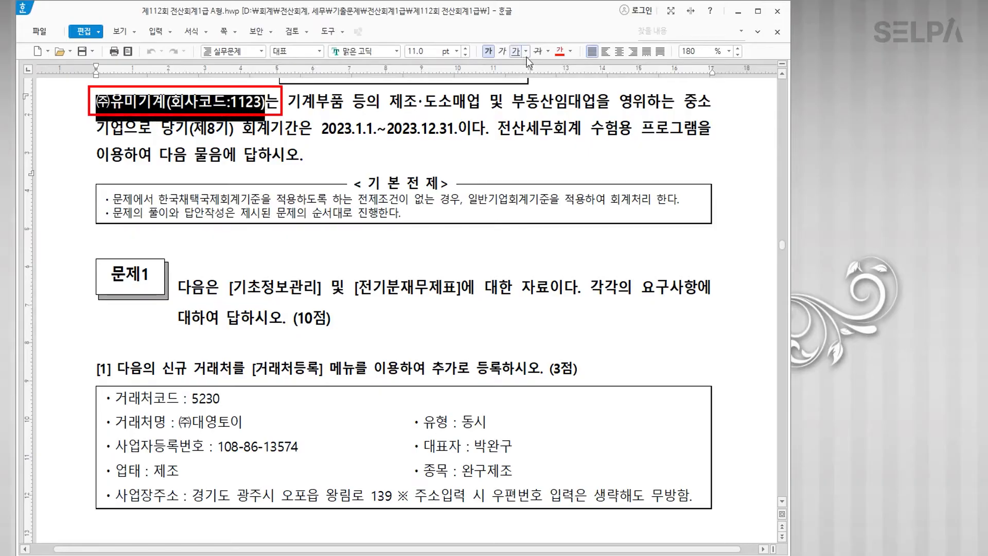
{"action": "scroll", "coordinate": [341, 147], "scroll_direction": "up", "scroll_amount": 1}
{"action": "left_click_drag", "start_coordinate": [321, 152], "coordinate": [459, 156]}
{"action": "left_click", "coordinate": [560, 51]}
{"action": "left_click", "coordinate": [546, 176]}
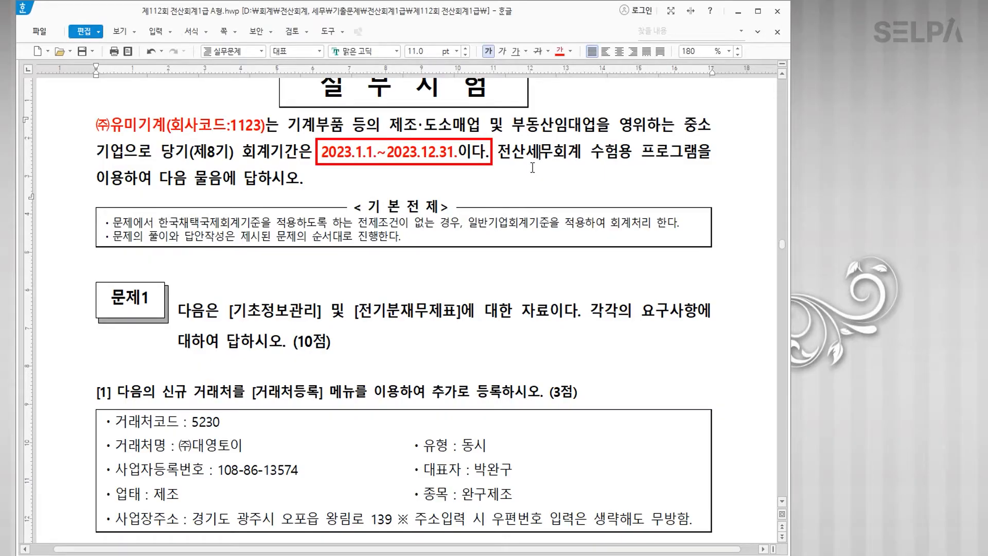
{"action": "left_click", "coordinate": [533, 168]}
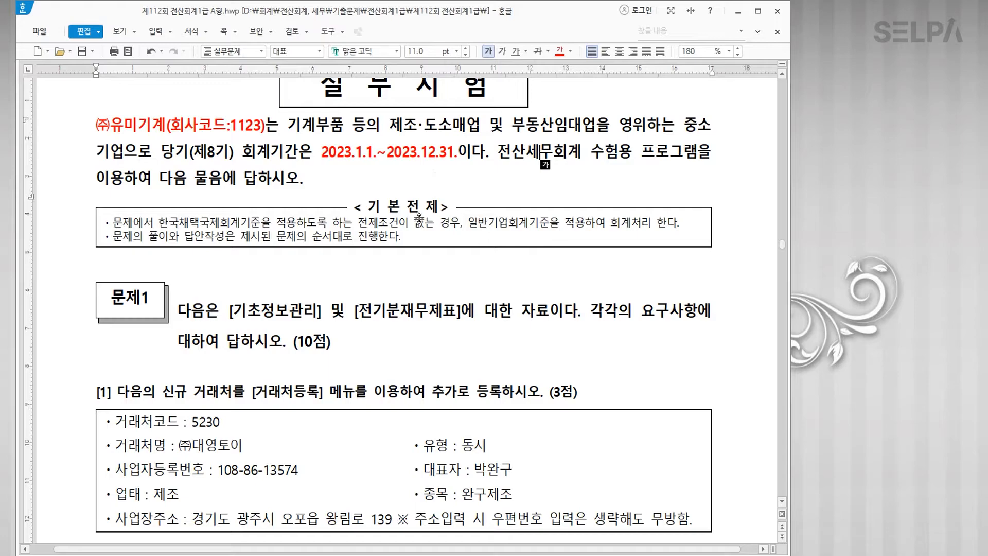
{"action": "scroll", "coordinate": [417, 222], "scroll_direction": "down", "scroll_amount": 5}
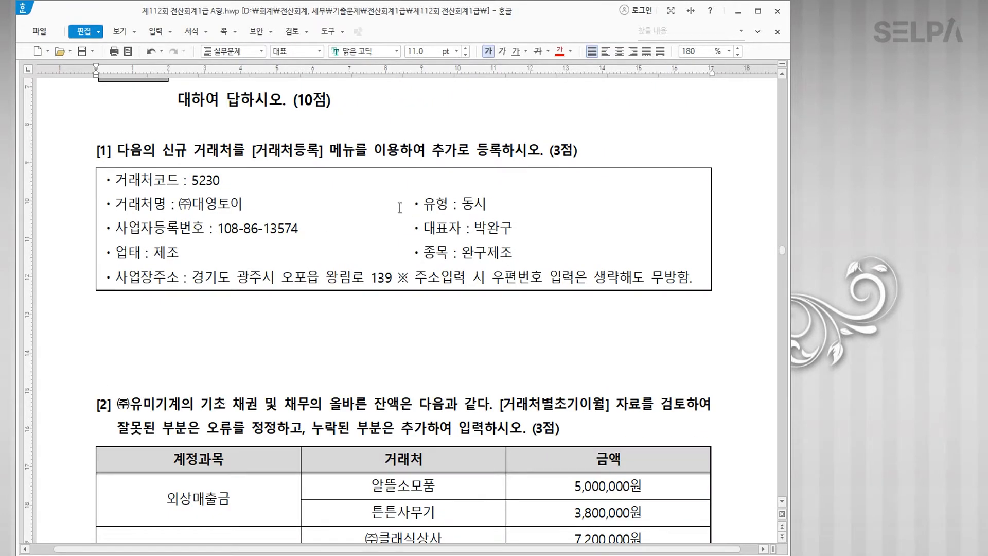
Step: Colour the [거래처등록] menu name and the 유형 : 동시 entry in question [1] red
{"action": "left_click_drag", "start_coordinate": [252, 153], "coordinate": [323, 153]}
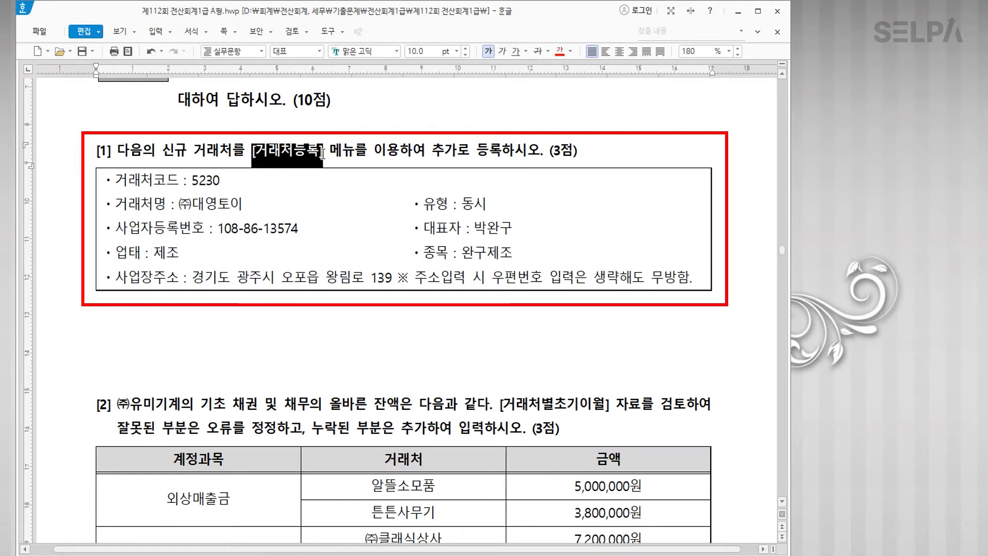
{"action": "left_click", "coordinate": [560, 51]}
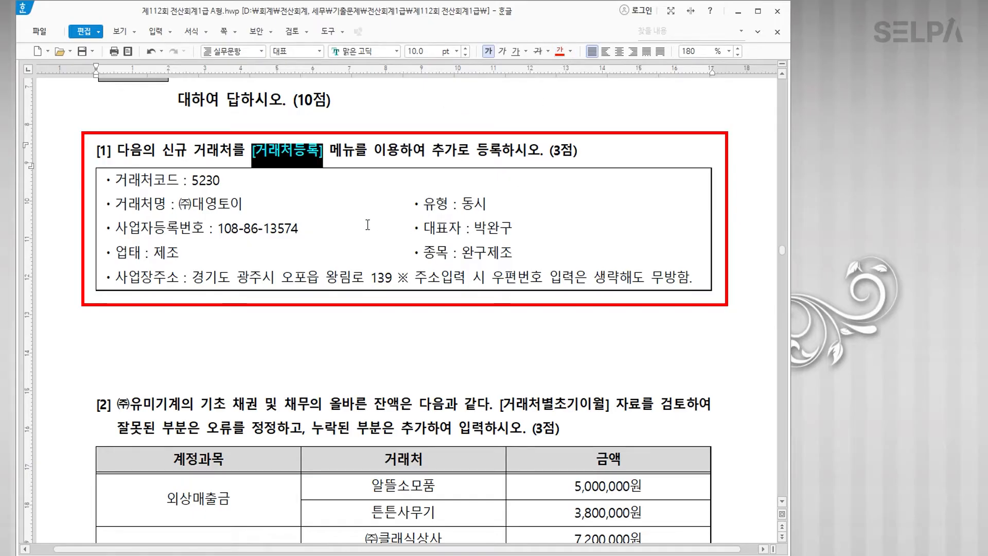
{"action": "left_click", "coordinate": [492, 205]}
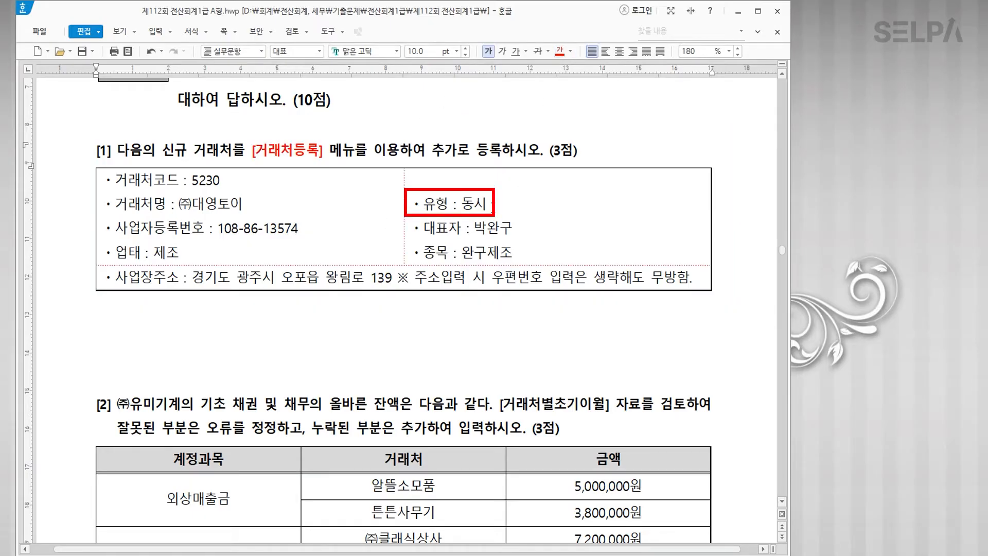
{"action": "left_click", "coordinate": [429, 206]}
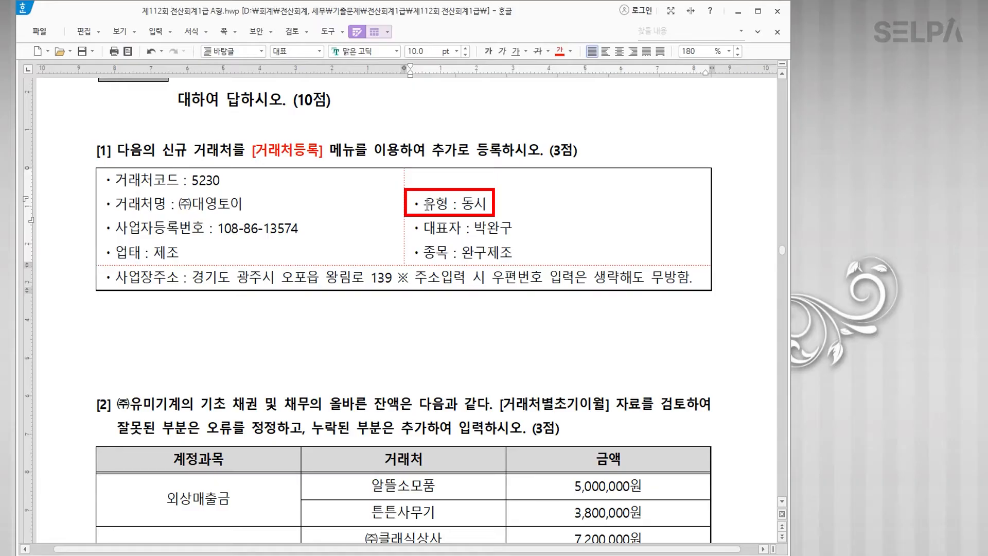
{"action": "left_click_drag", "start_coordinate": [429, 205], "coordinate": [489, 207]}
{"action": "left_click", "coordinate": [560, 53]}
{"action": "left_click", "coordinate": [213, 181]}
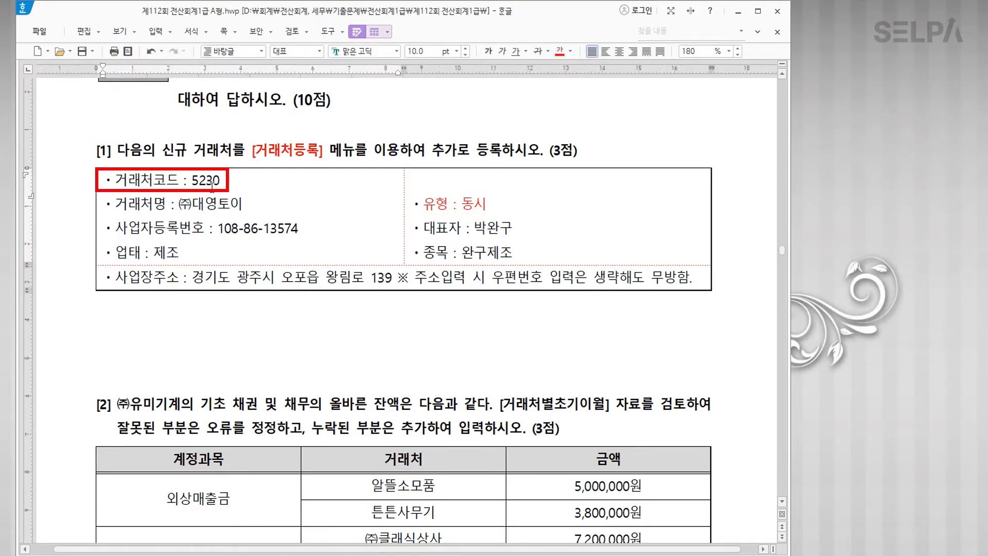
{"action": "left_click", "coordinate": [254, 329]}
{"action": "scroll", "coordinate": [335, 316], "scroll_direction": "down", "scroll_amount": 2}
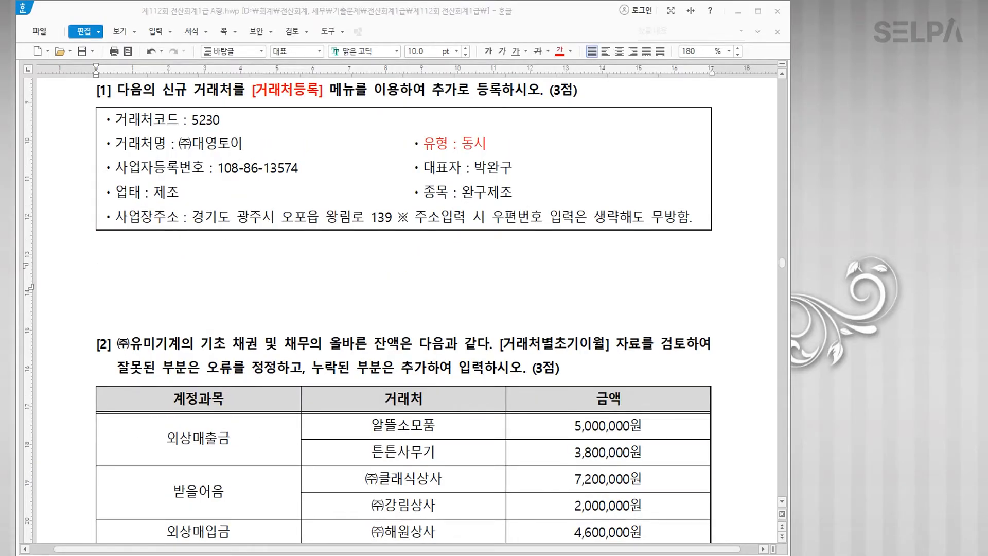
{"action": "key", "text": "alt+Tab"}
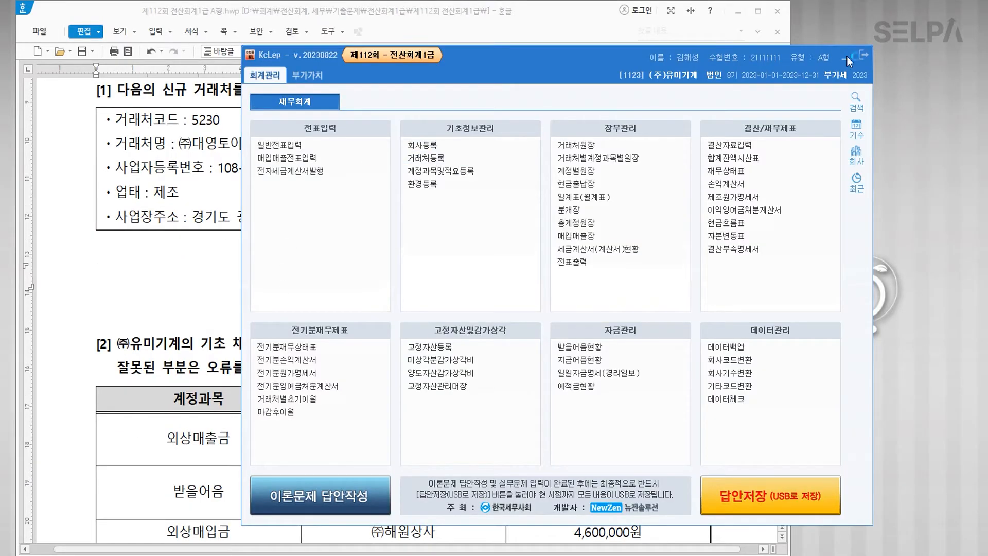
Step: In 거래처등록, start vendor code 05230 with a name and type 동시
{"action": "left_click", "coordinate": [846, 58]}
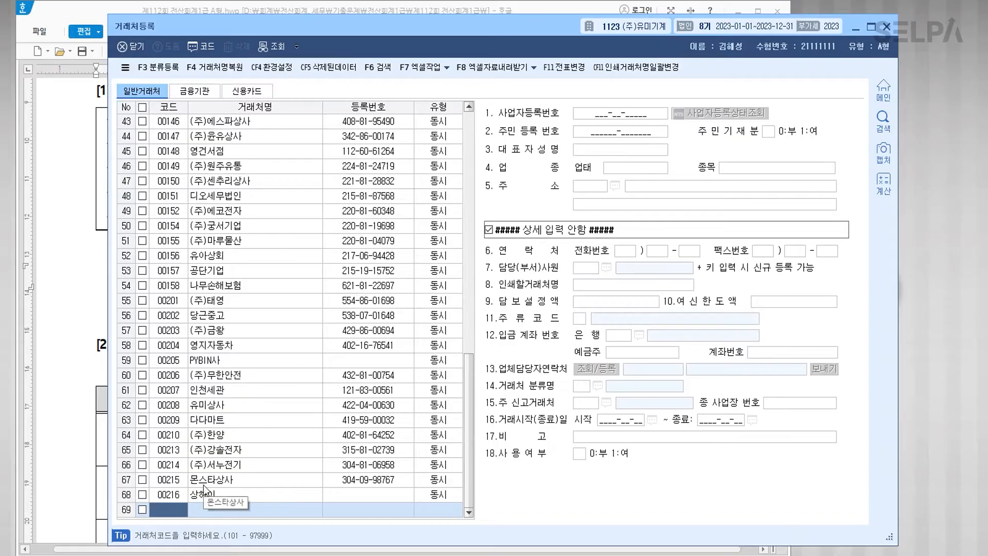
{"action": "type", "text": "05230"}
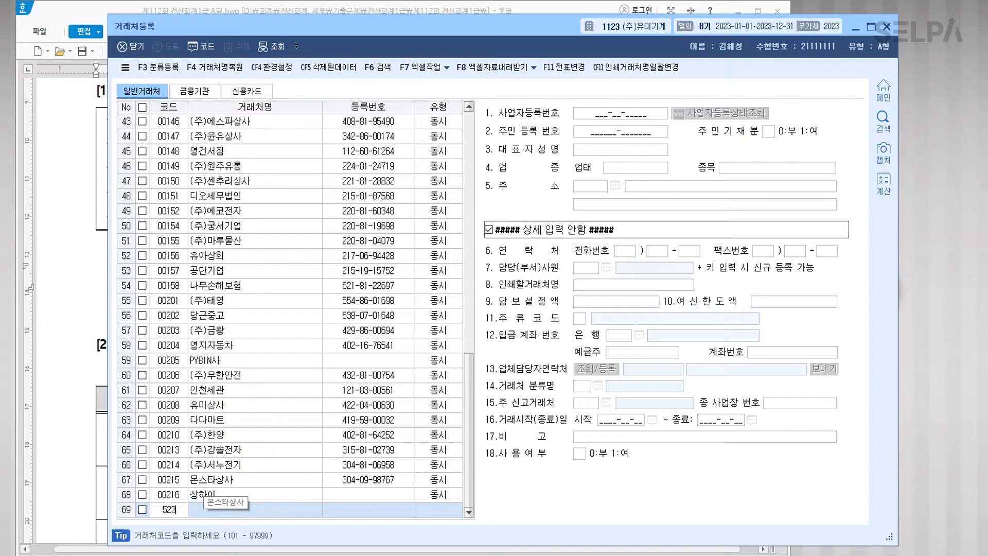
{"action": "key", "text": "Return"}
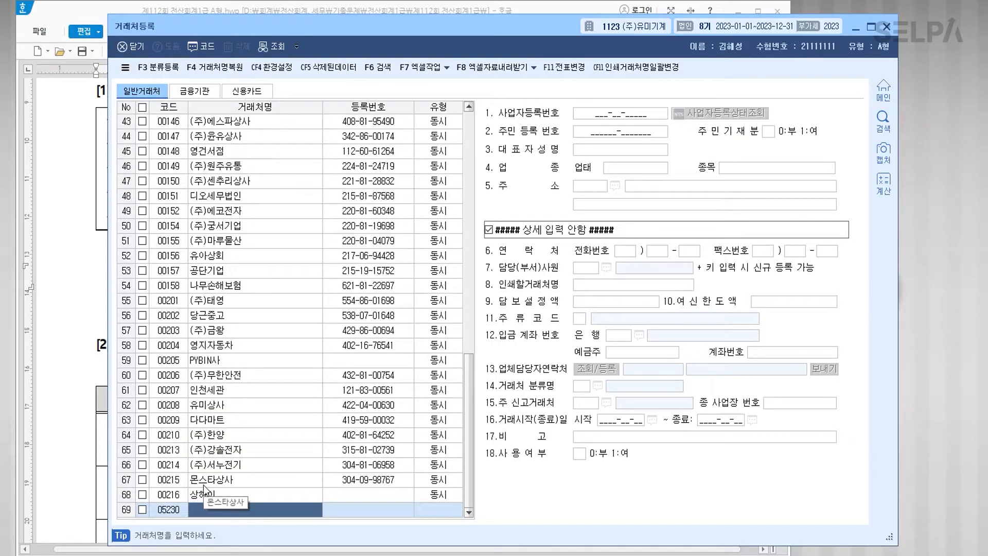
{"action": "type", "text": "(ㅆn)eoddqxhdl"}
{"action": "key", "text": "Return"}
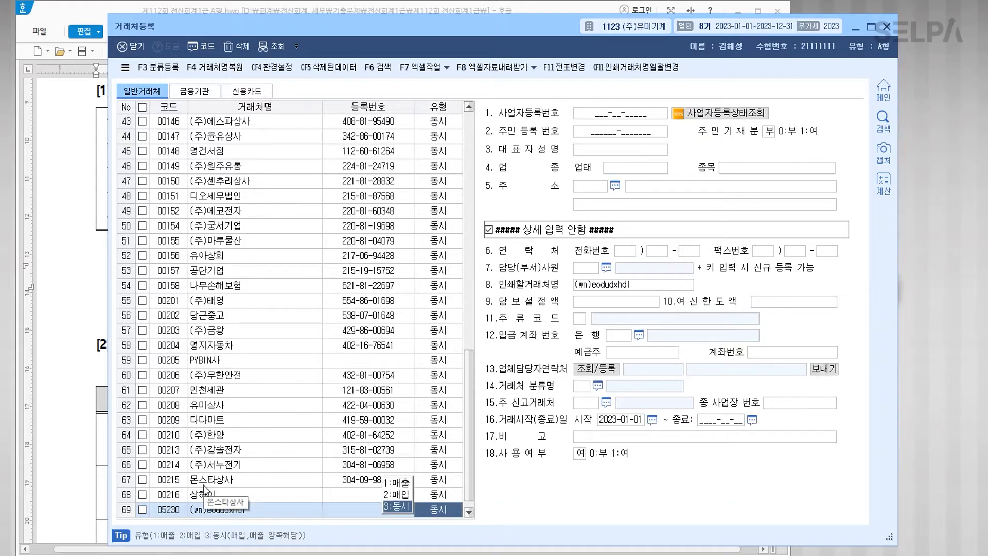
{"action": "key", "text": "Return"}
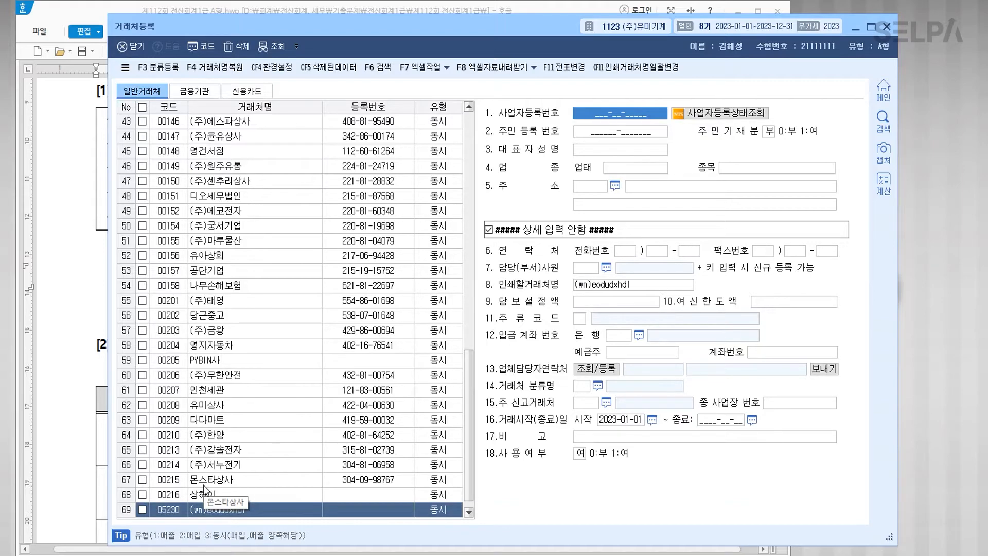
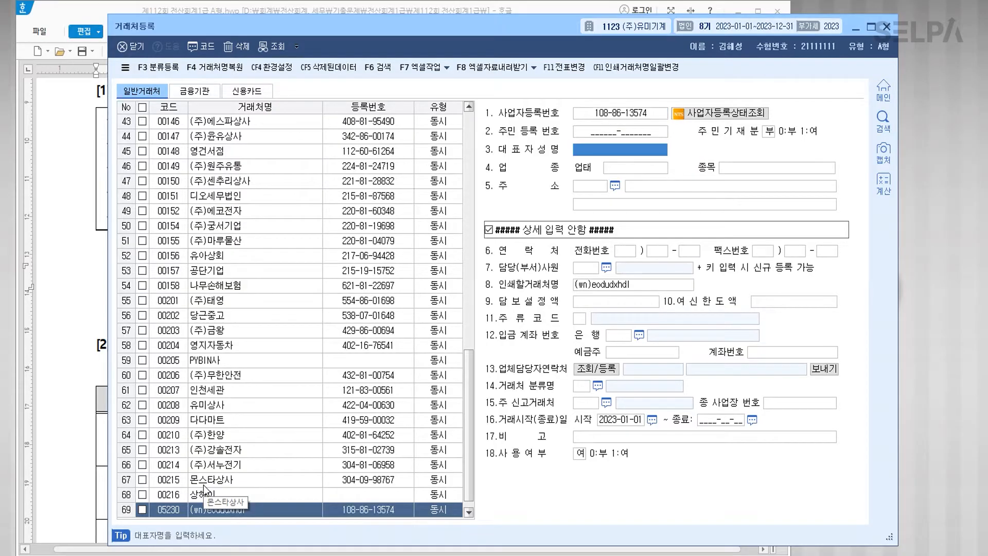
Step: Enter the business registration number and correct the vendor name to (주)대영토이
{"action": "type", "text": "qkrdh"}
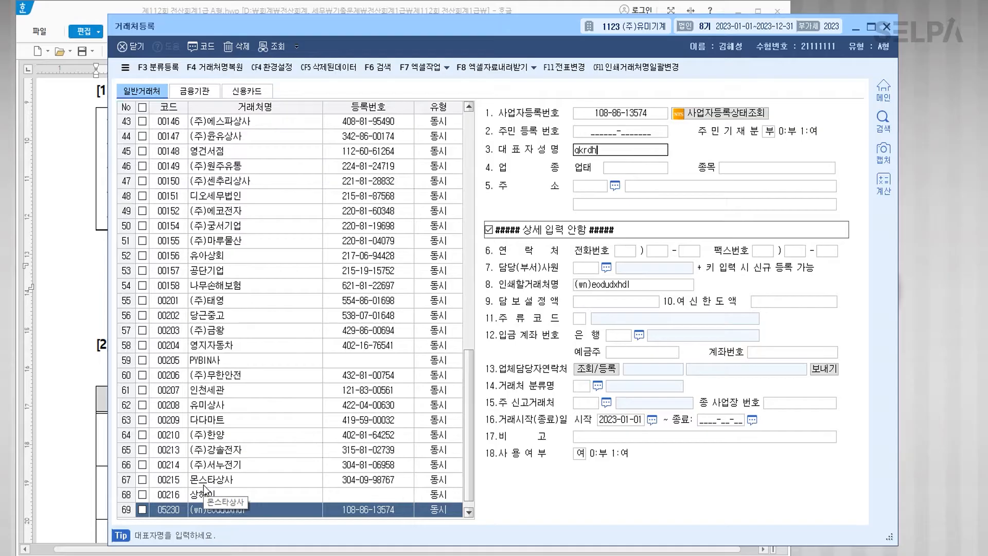
{"action": "key", "text": "BackSpace"}
{"action": "key", "text": "BackSpace"}
{"action": "key", "text": "BackSpace"}
{"action": "left_click", "coordinate": [250, 513]}
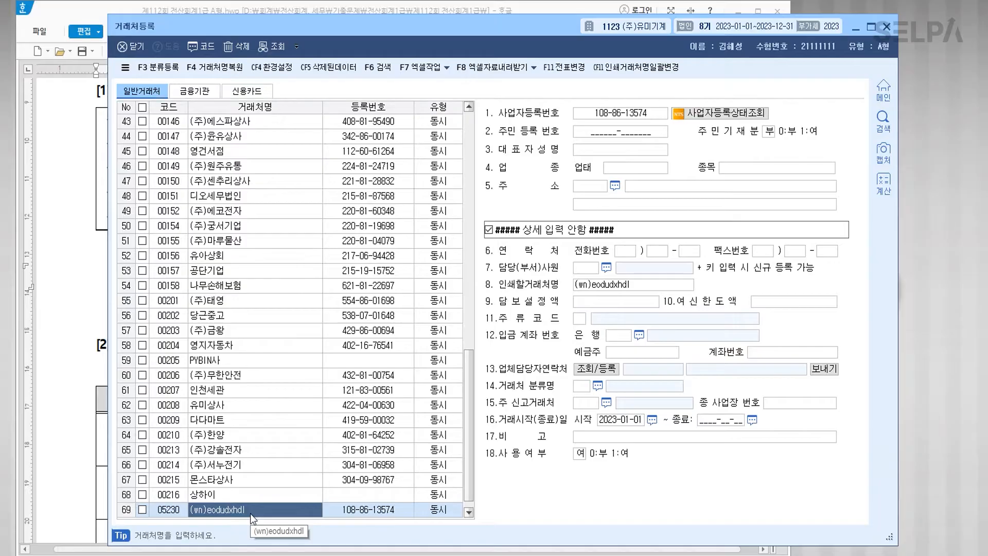
{"action": "type", "text": "(주)대영토이"}
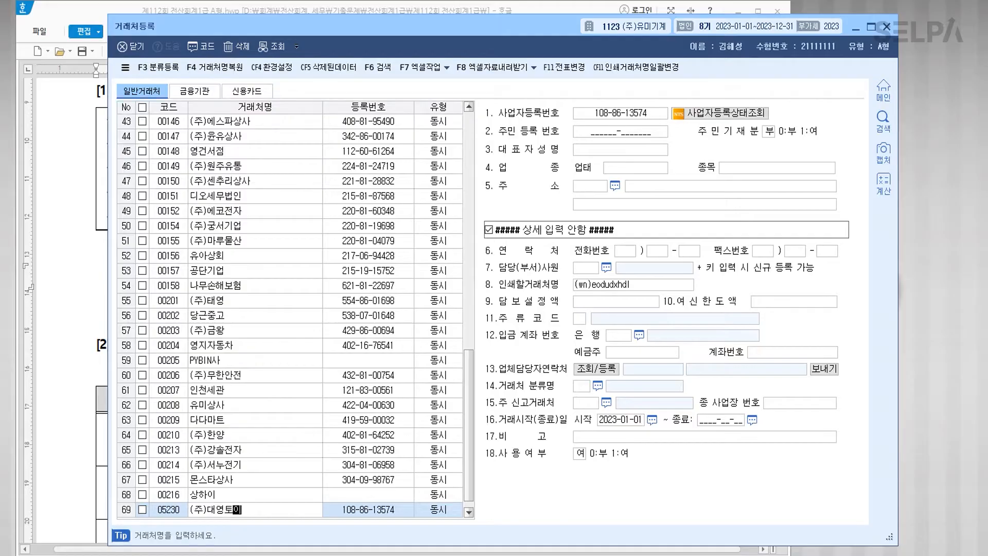
{"action": "key", "text": "Return"}
{"action": "key", "text": "Return"}
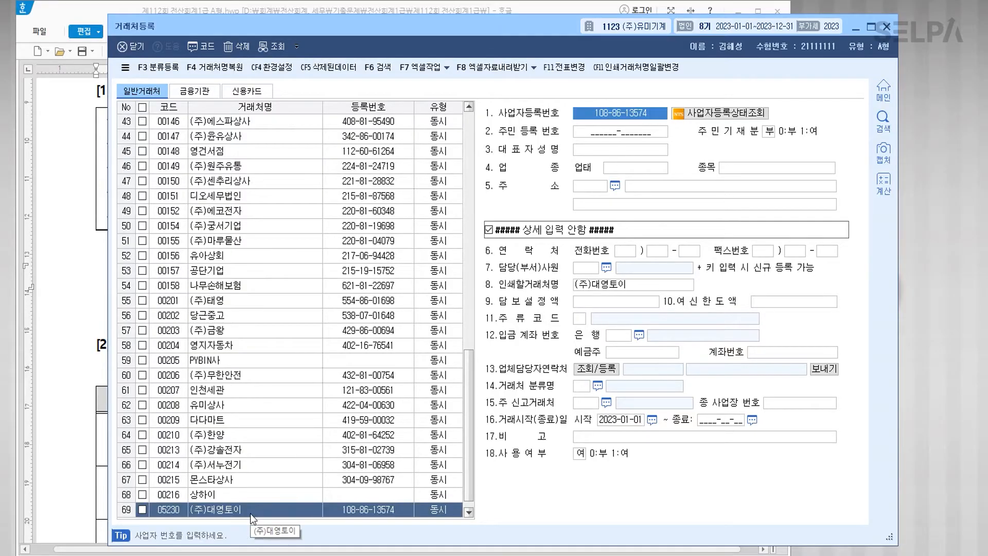
{"action": "key", "text": "Return"}
{"action": "key", "text": "Return"}
{"action": "key", "text": "Return"}
Step: Fill in the representative's name, business type 제조, item 완구제조 and the business address, then save
{"action": "key", "text": "Return"}
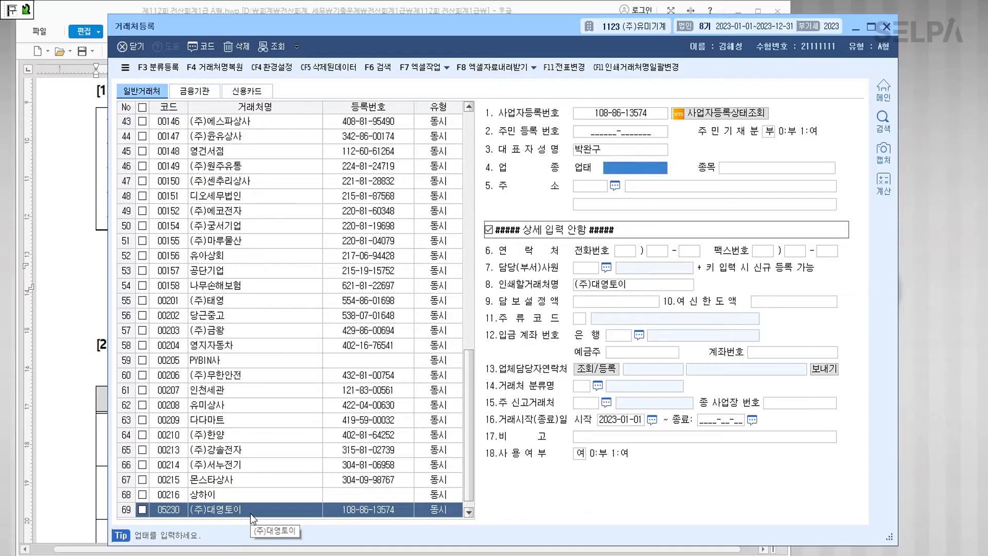
{"action": "type", "text": "제조"}
{"action": "key", "text": "Return"}
{"action": "type", "text": "완ㄱㅜ제조"}
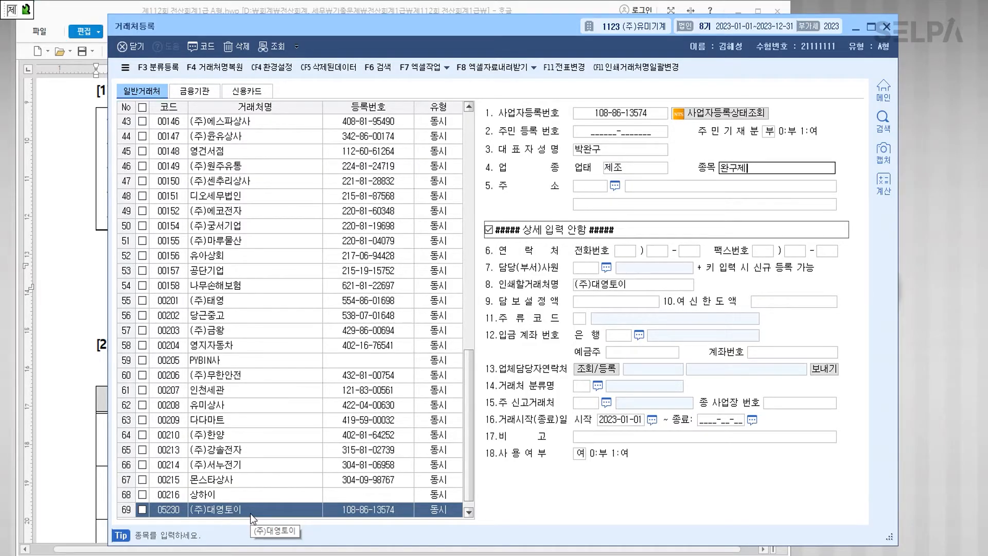
{"action": "key", "text": "Return"}
{"action": "key", "text": "Return"}
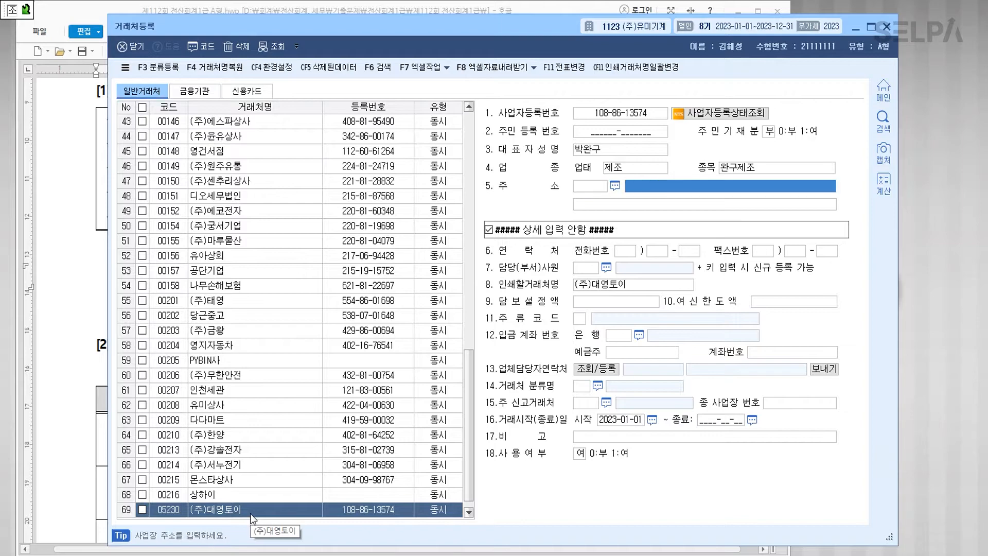
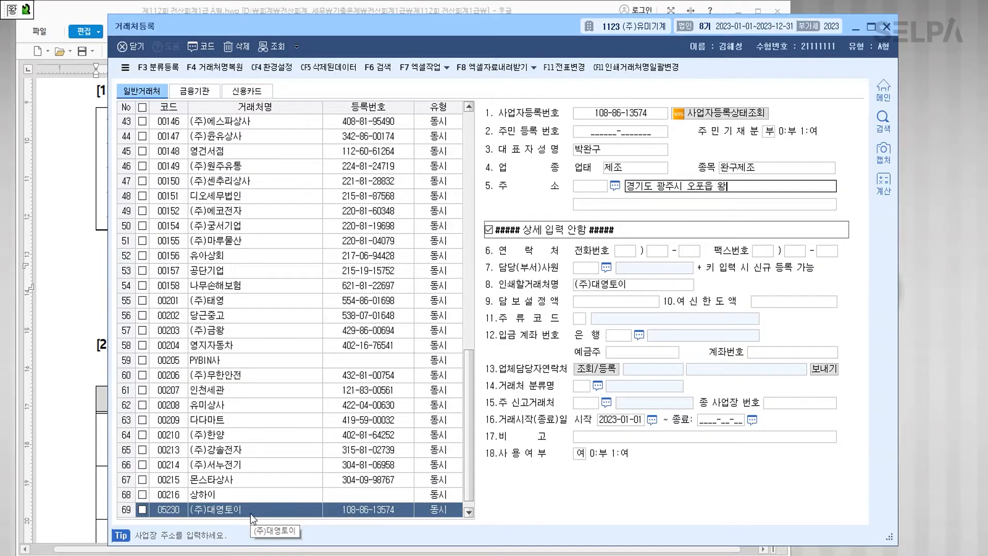
{"action": "key", "text": "Return"}
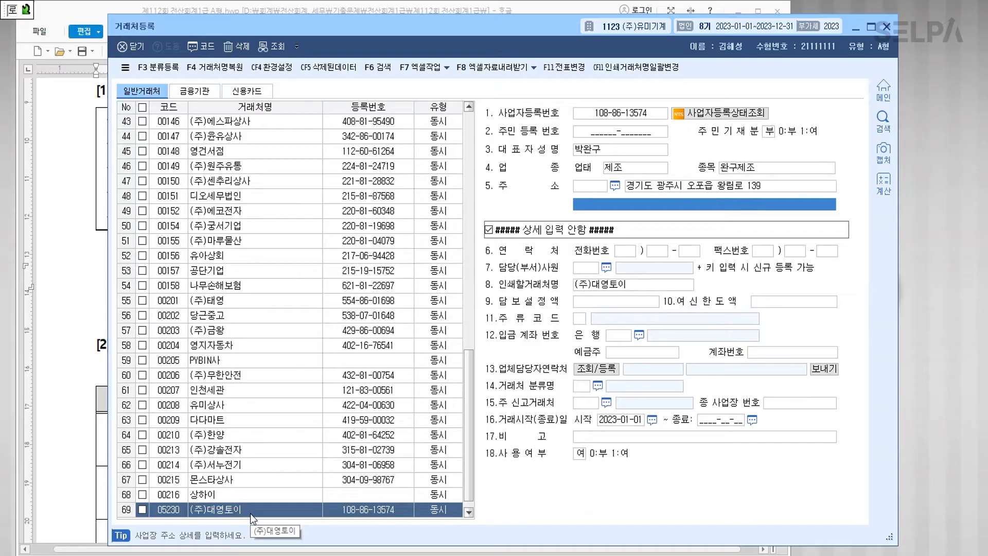
{"action": "key", "text": "Return"}
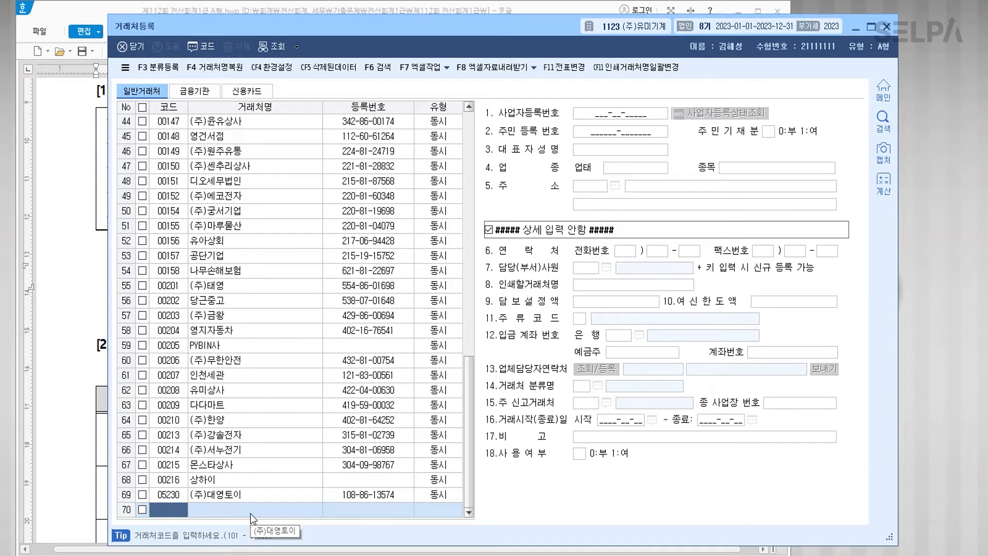
Step: Close 거래처등록 and colour the [거래처별초기이월] reference in question [2] red
{"action": "left_click", "coordinate": [889, 29]}
{"action": "scroll", "coordinate": [502, 286], "scroll_direction": "down", "scroll_amount": 2}
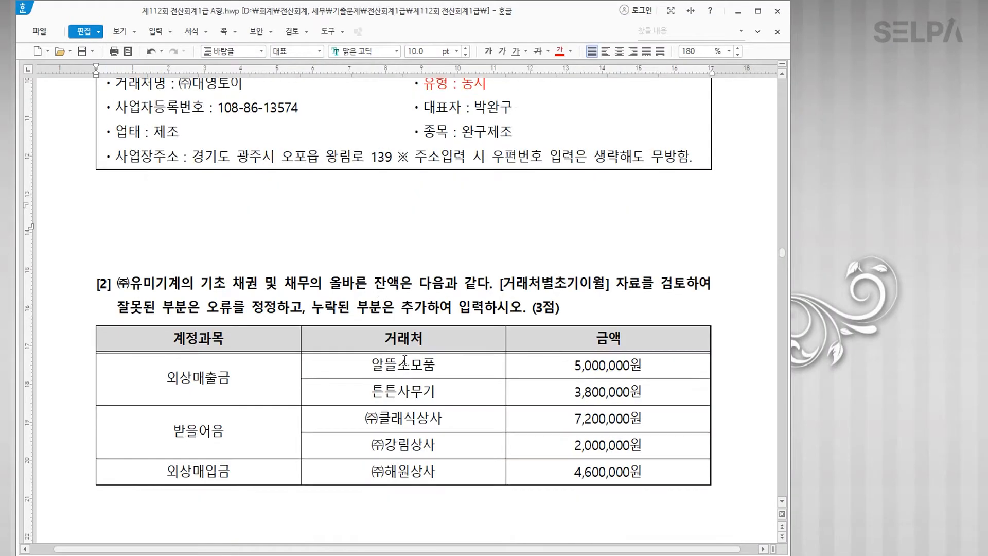
{"action": "left_click_drag", "start_coordinate": [502, 284], "coordinate": [610, 284]}
{"action": "left_click", "coordinate": [560, 51]}
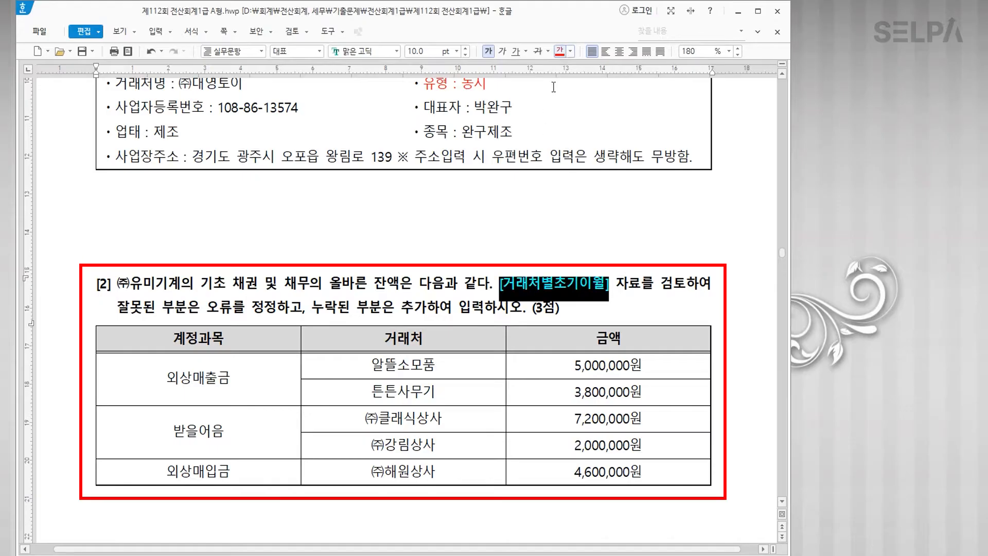
{"action": "left_click", "coordinate": [437, 313]}
{"action": "scroll", "coordinate": [437, 312], "scroll_direction": "down", "scroll_amount": 3}
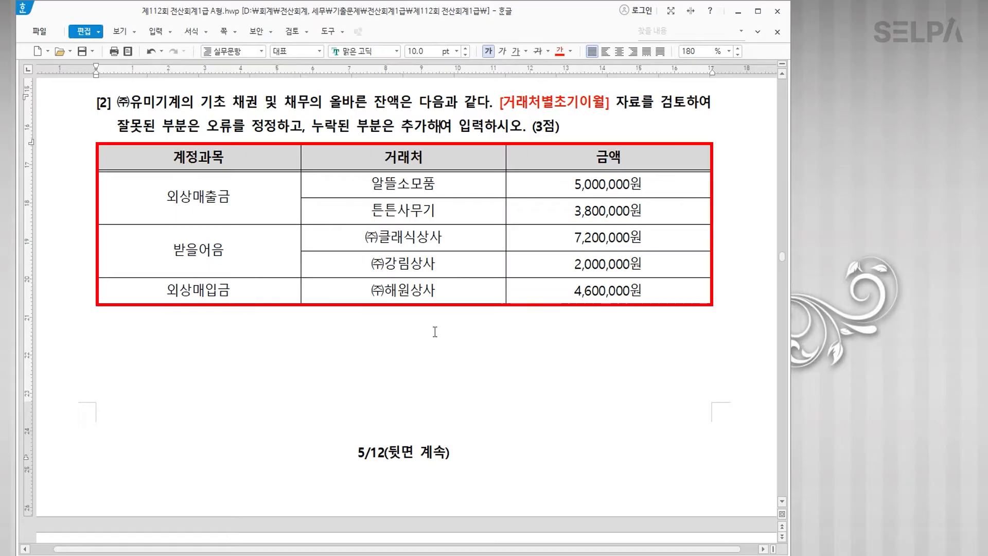
{"action": "key", "text": "alt+Tab"}
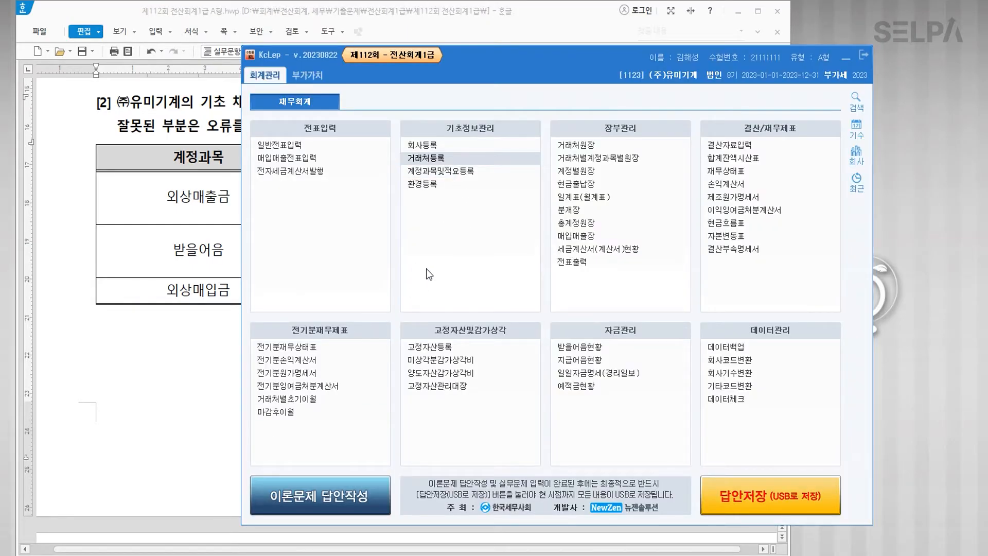
Step: In 거래처별초기이월, set 튼튼사무기's 외상매출금 opening balance to 3,800,000
{"action": "left_click", "coordinate": [320, 396]}
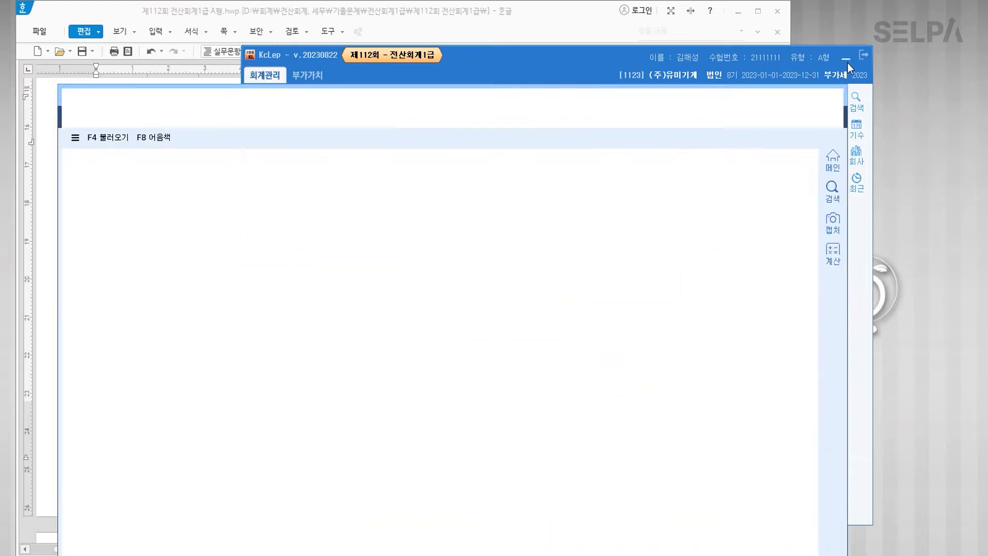
{"action": "left_click_drag", "start_coordinate": [437, 110], "coordinate": [465, 258]}
{"action": "left_click", "coordinate": [224, 363]}
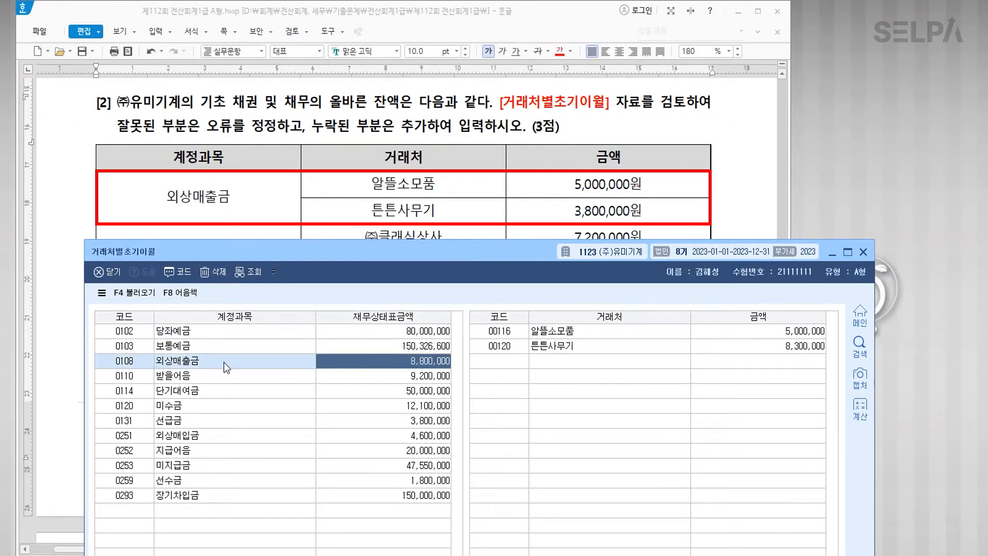
{"action": "left_click", "coordinate": [606, 333]}
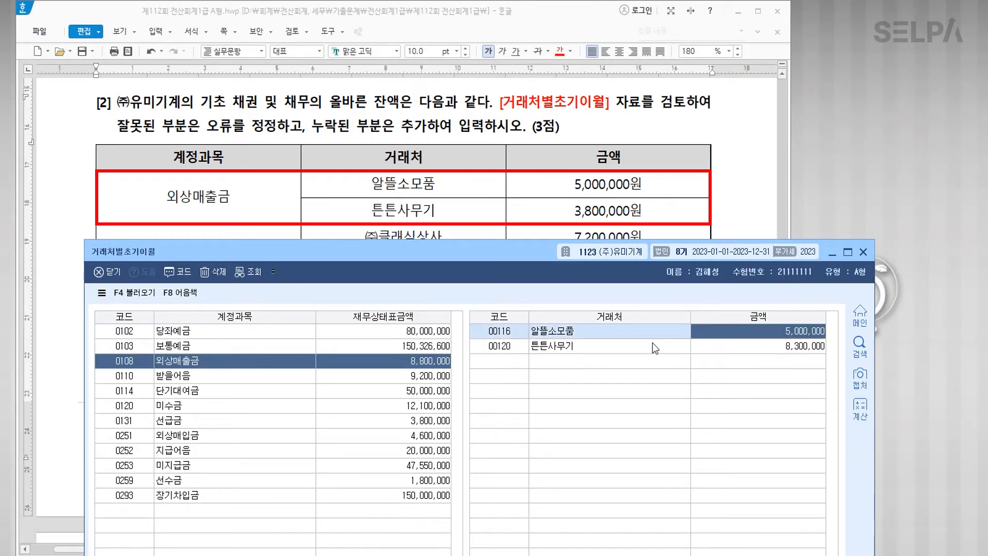
{"action": "left_click", "coordinate": [763, 345]}
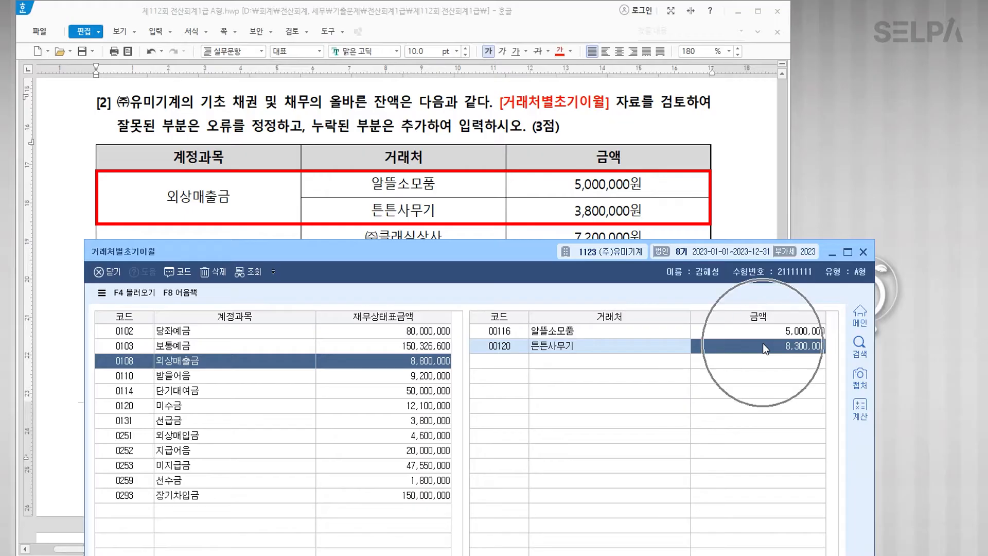
{"action": "type", "text": "3800000"}
{"action": "key", "text": "Return"}
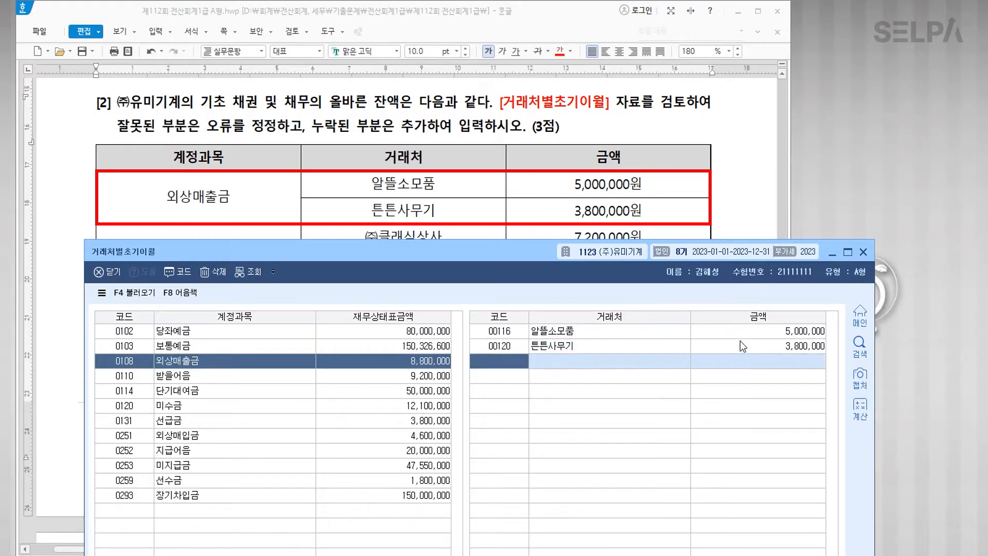
{"action": "left_click_drag", "start_coordinate": [500, 252], "coordinate": [504, 90]}
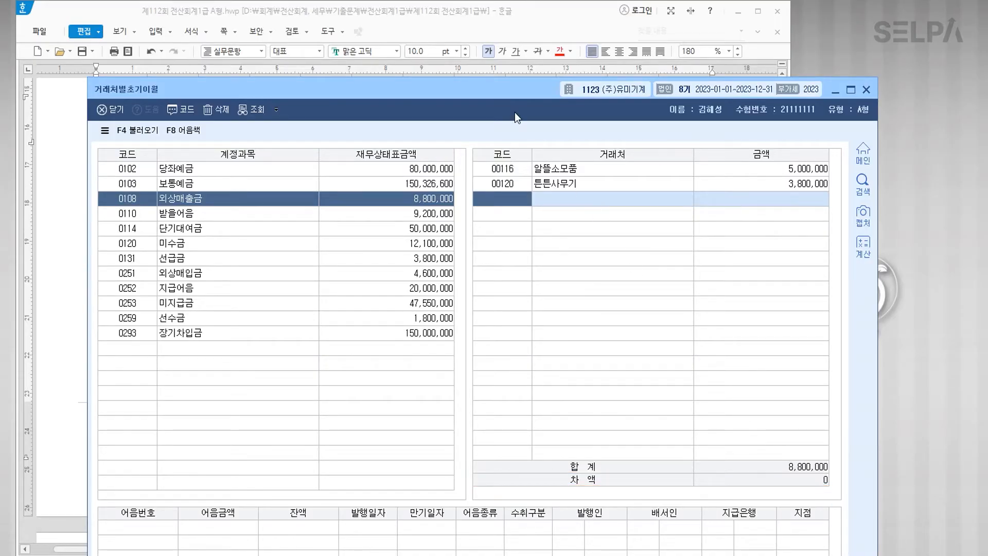
Step: Set (주)강림상사's 받을어음 opening balance to 2,000,000 and check the difference is 0
{"action": "left_click_drag", "start_coordinate": [492, 95], "coordinate": [487, 279]}
{"action": "scroll", "coordinate": [490, 216], "scroll_direction": "down", "scroll_amount": 3}
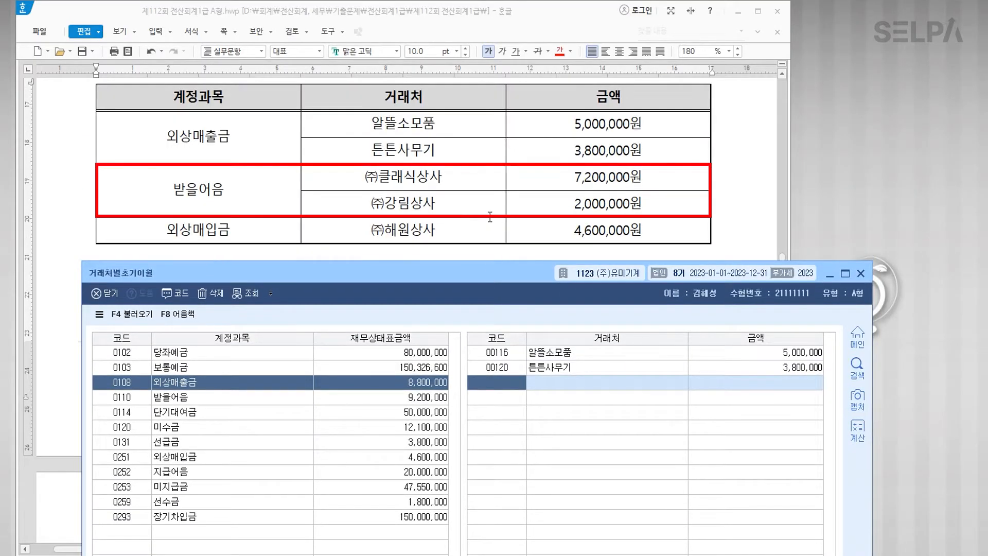
{"action": "left_click", "coordinate": [208, 401]}
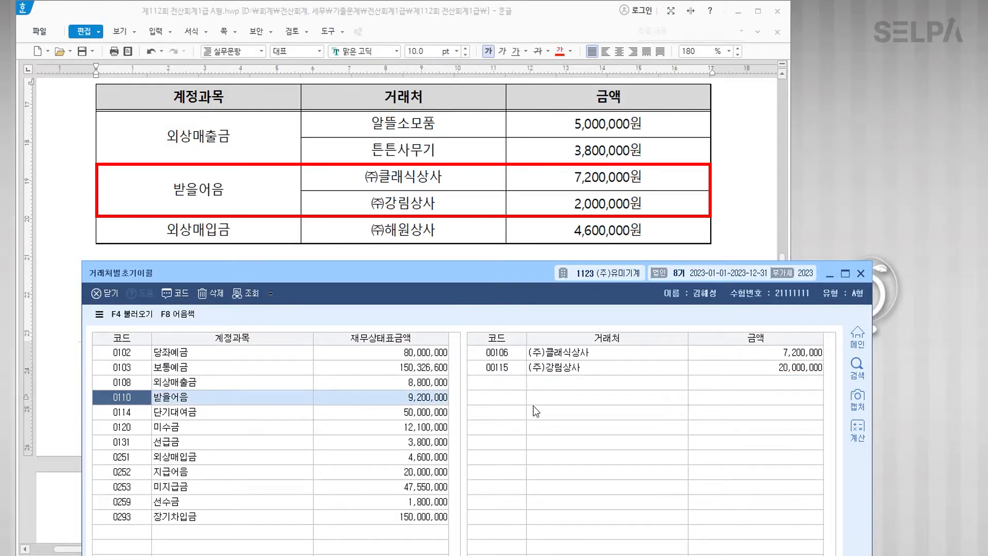
{"action": "left_click", "coordinate": [604, 353]}
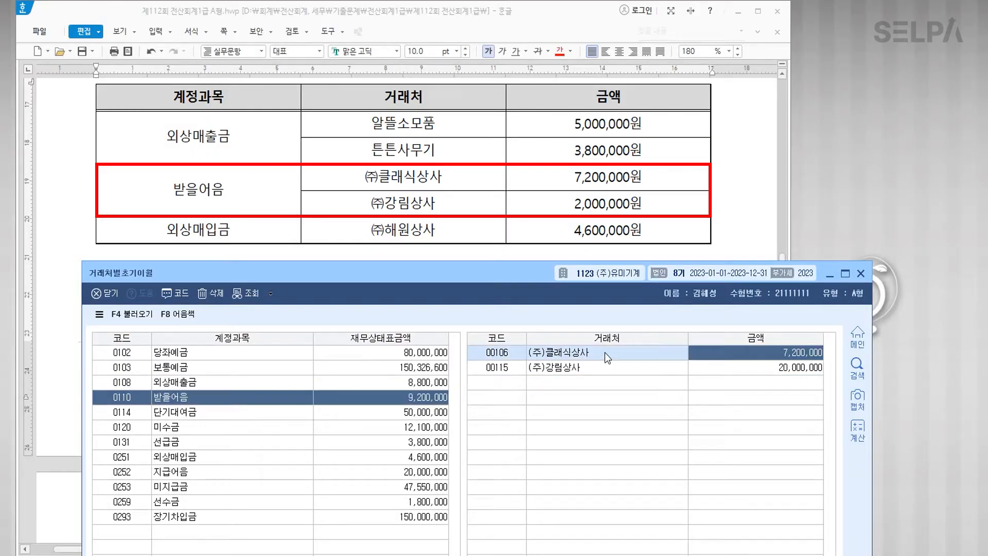
{"action": "left_click", "coordinate": [757, 373]}
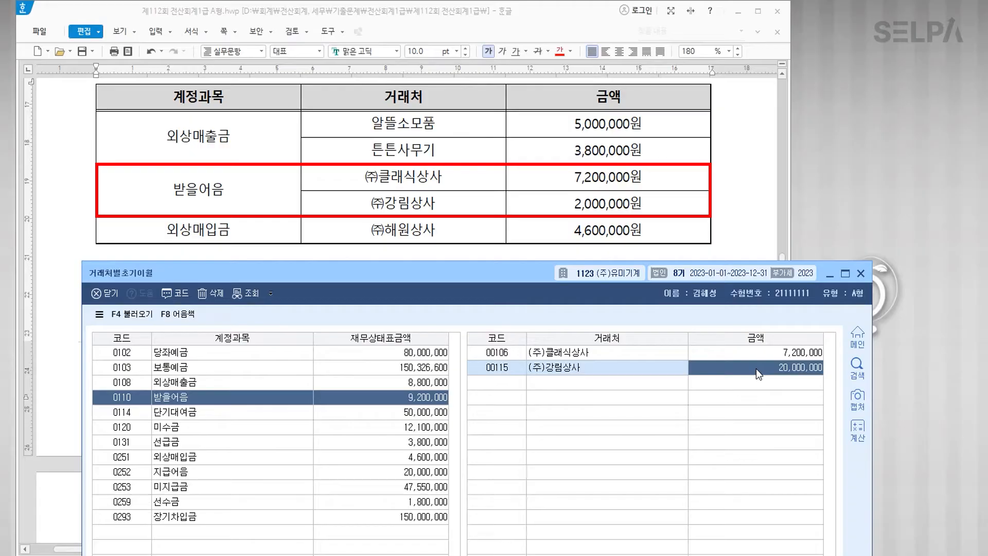
{"action": "type", "text": "2000000"}
{"action": "key", "text": "Return"}
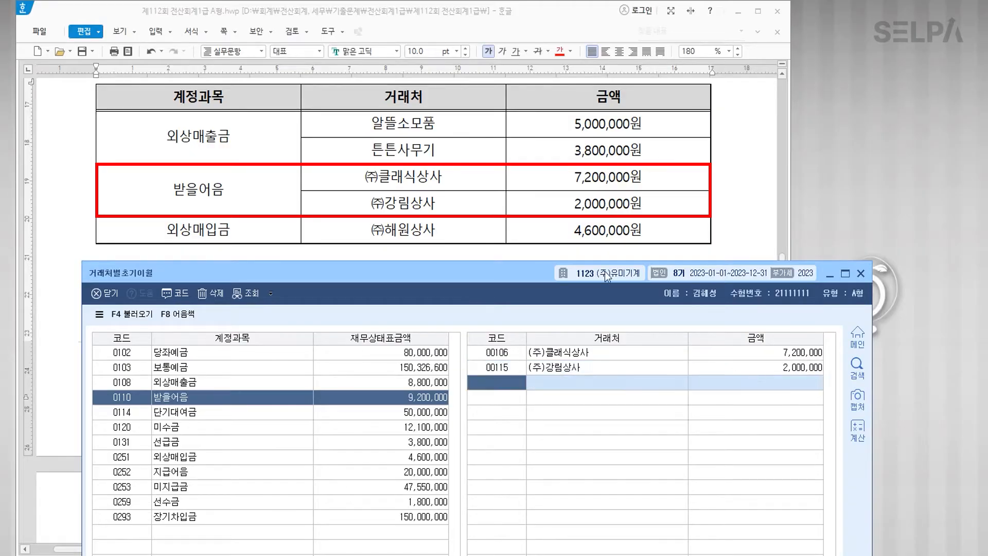
{"action": "left_click_drag", "start_coordinate": [532, 279], "coordinate": [542, 43]}
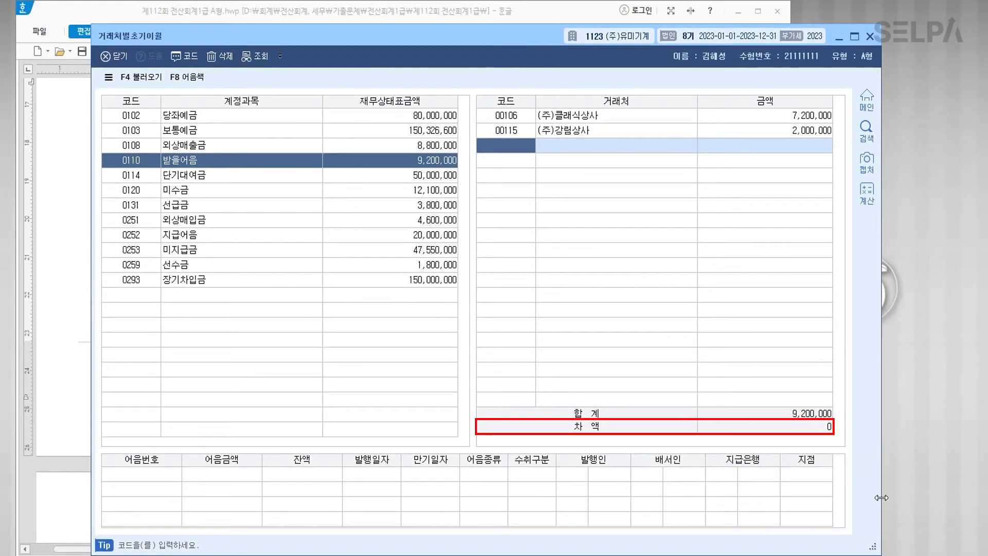
Step: Add (주)해원상사 with 4,600,000 under 외상매입금 using the F2 client lookup
{"action": "left_click", "coordinate": [224, 160]}
{"action": "left_click_drag", "start_coordinate": [476, 33], "coordinate": [461, 311]}
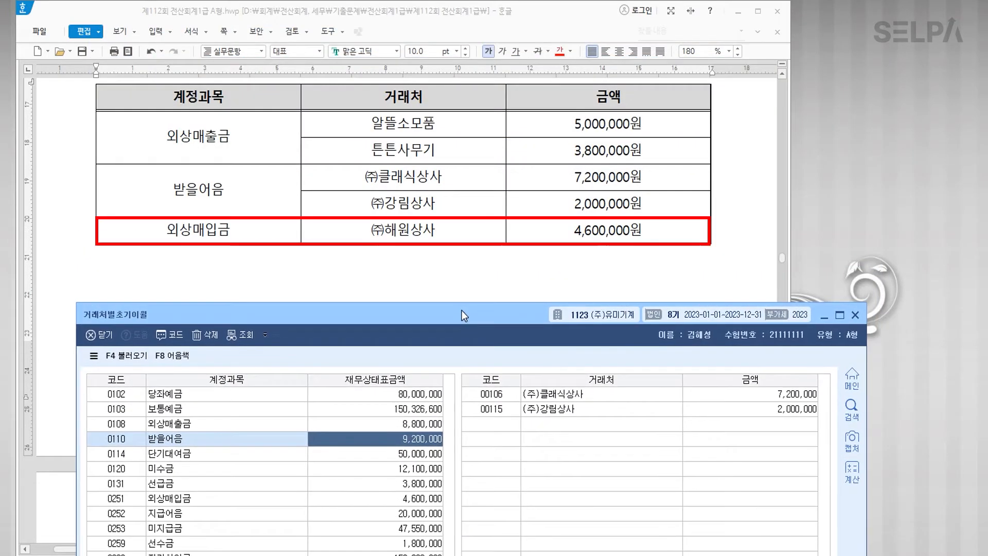
{"action": "left_click", "coordinate": [212, 498]}
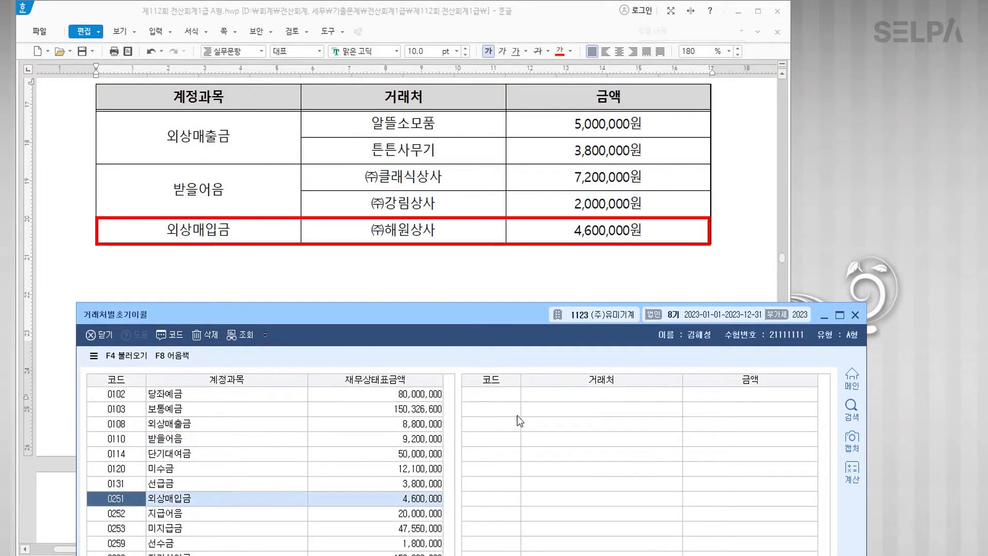
{"action": "left_click", "coordinate": [515, 397]}
{"action": "key", "text": "F2"}
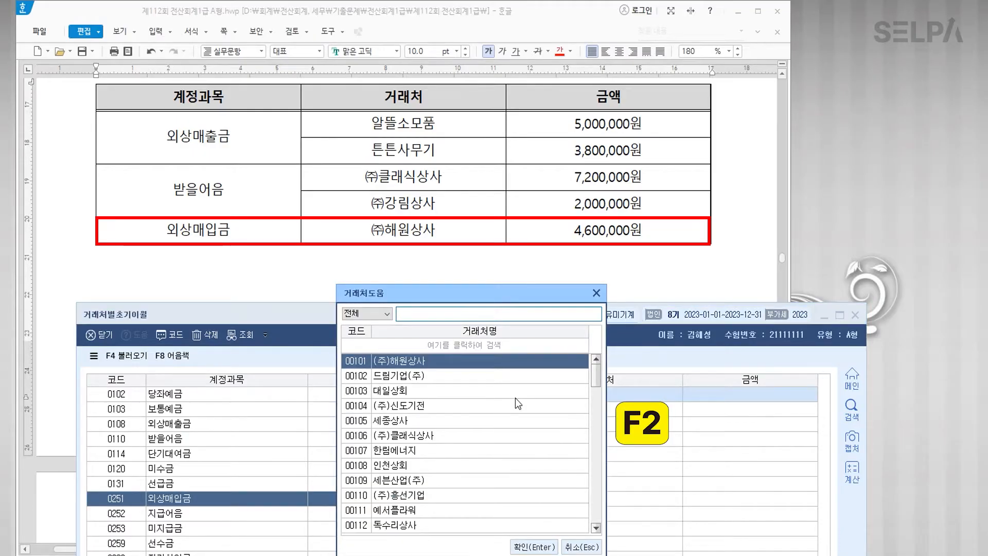
{"action": "type", "text": "해원"}
{"action": "key", "text": "Return"}
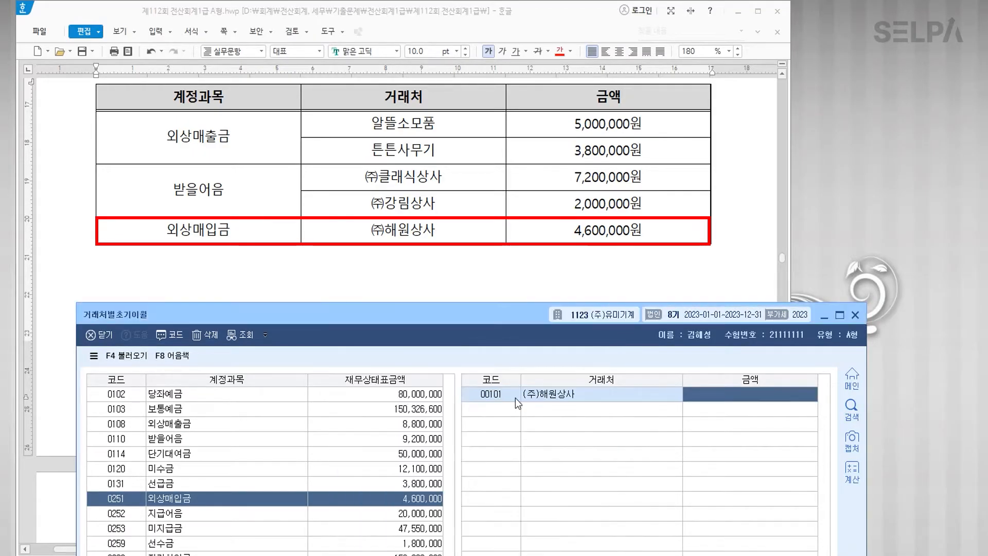
{"action": "type", "text": "4600000"}
{"action": "key", "text": "Return"}
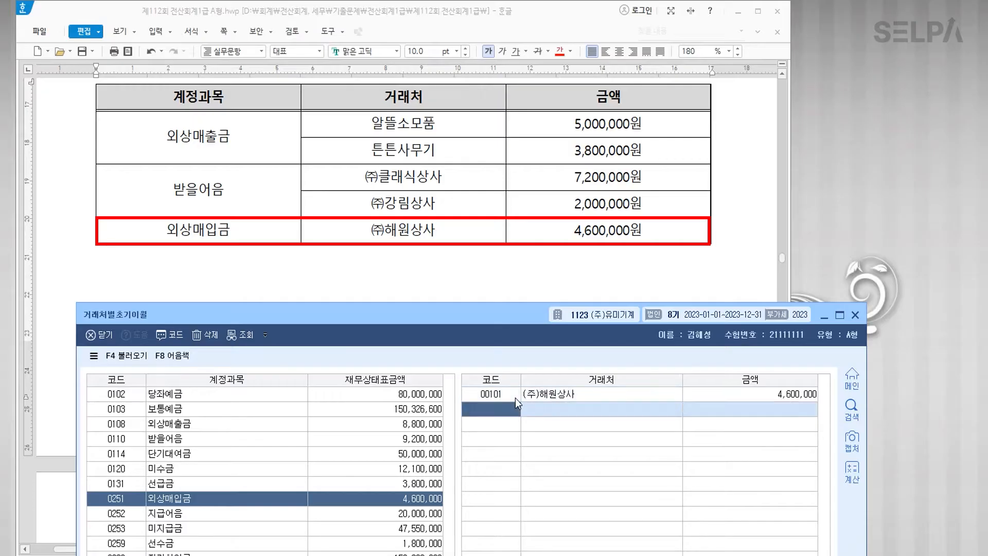
Step: Check the 지급어음 balances, close the opening balances screen, and bring question [3] into view
{"action": "left_click_drag", "start_coordinate": [477, 316], "coordinate": [502, 22]}
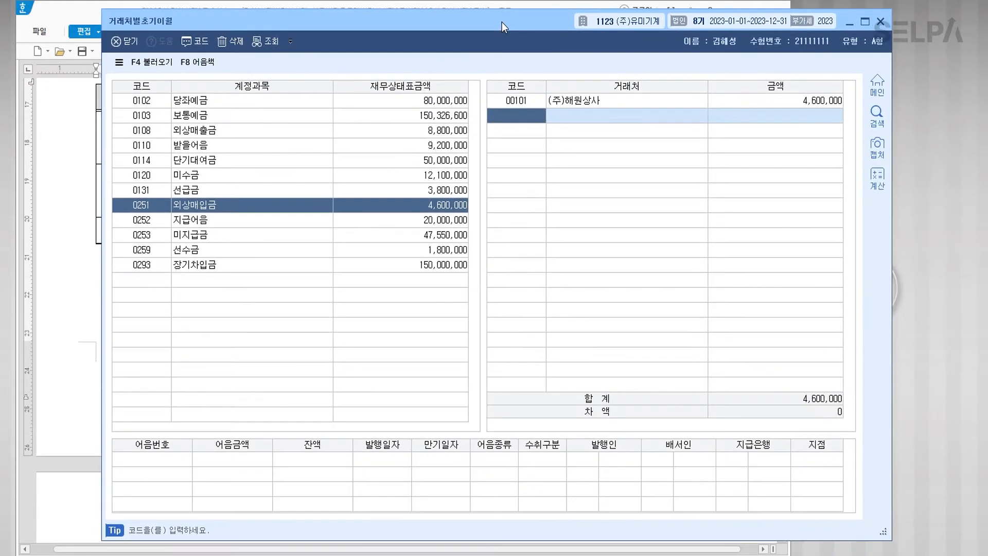
{"action": "left_click", "coordinate": [293, 219]}
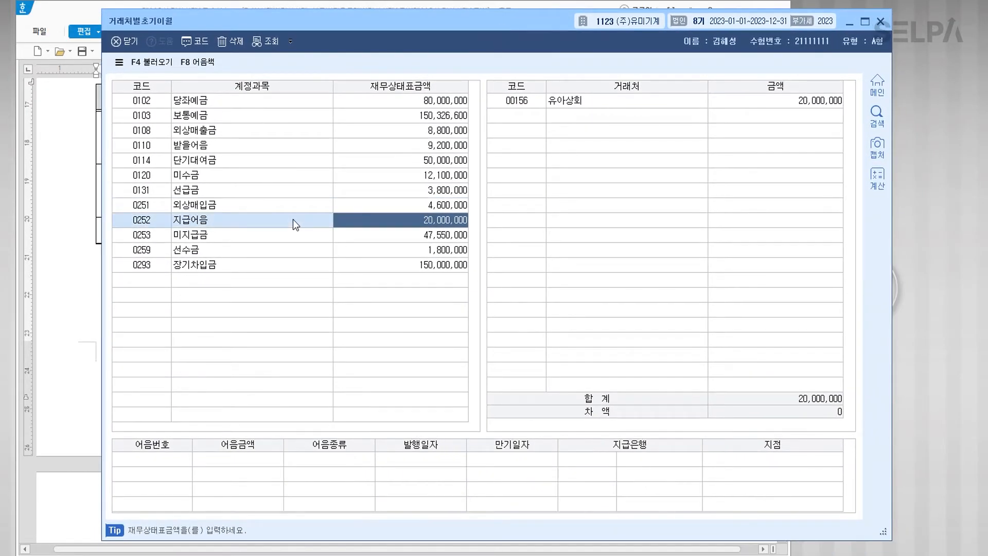
{"action": "left_click", "coordinate": [881, 21]}
{"action": "scroll", "coordinate": [359, 293], "scroll_direction": "down", "scroll_amount": 6}
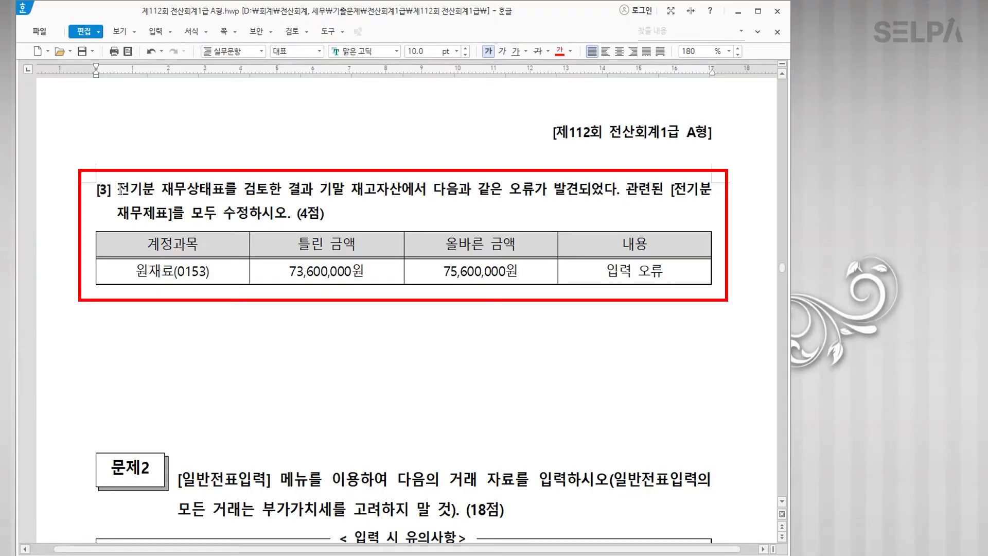
Step: Colour 전기분 재무상태표 red and enlarge 전기분 to 15 pt
{"action": "left_click_drag", "start_coordinate": [117, 190], "coordinate": [225, 183]}
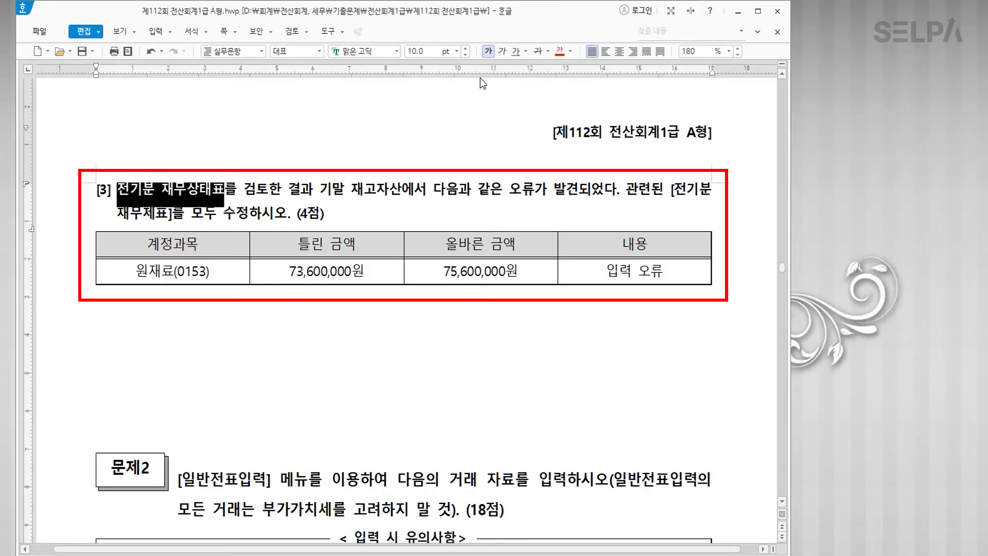
{"action": "left_click", "coordinate": [560, 51]}
{"action": "left_click_drag", "start_coordinate": [155, 191], "coordinate": [116, 191]}
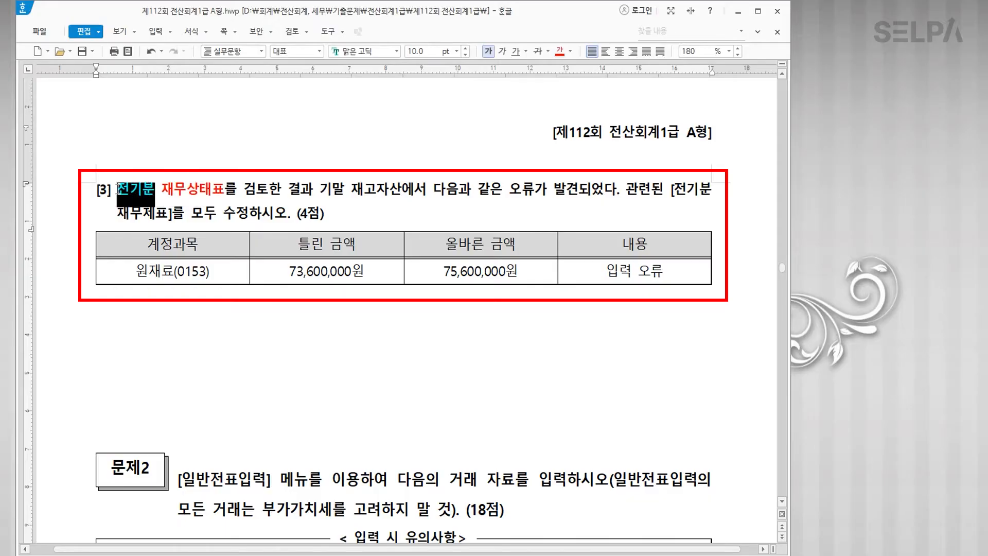
{"action": "left_click", "coordinate": [456, 51]}
{"action": "left_click", "coordinate": [431, 164]}
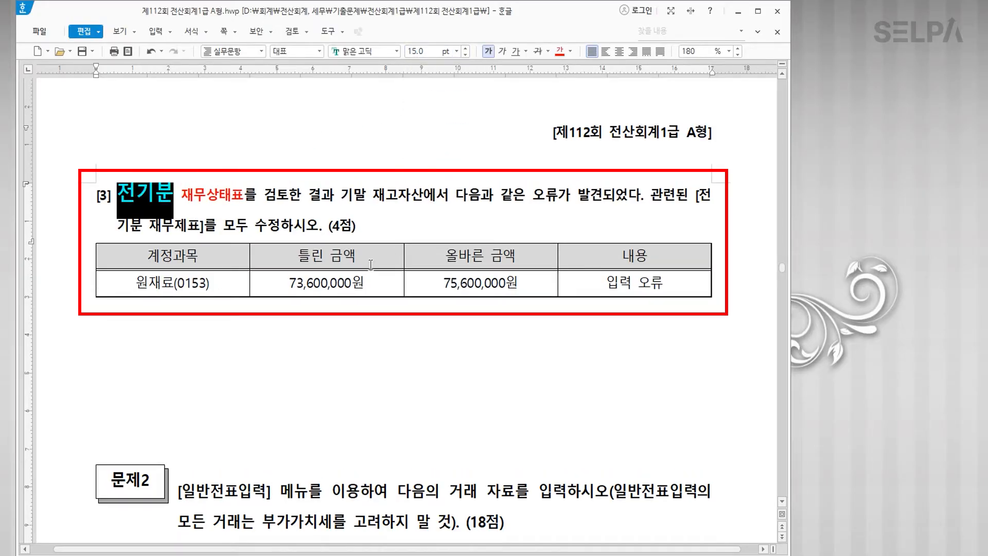
{"action": "left_click", "coordinate": [397, 245]}
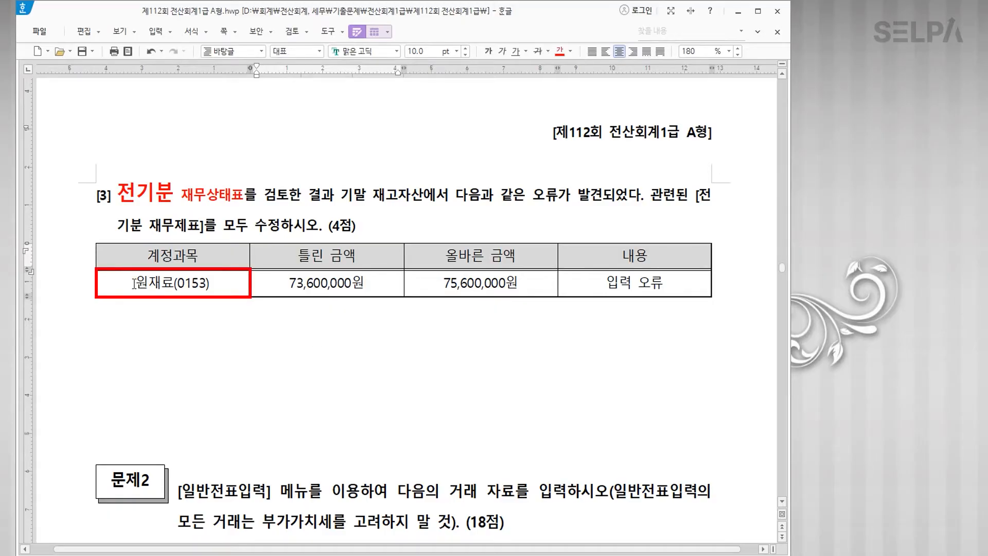
Step: Colour 원재료(0153) red, make 75,600,000원 bold red, and begin the note '원재료를 수정 >>'
{"action": "left_click_drag", "start_coordinate": [137, 283], "coordinate": [212, 283]}
{"action": "left_click", "coordinate": [560, 50]}
{"action": "left_click_drag", "start_coordinate": [443, 283], "coordinate": [533, 283]}
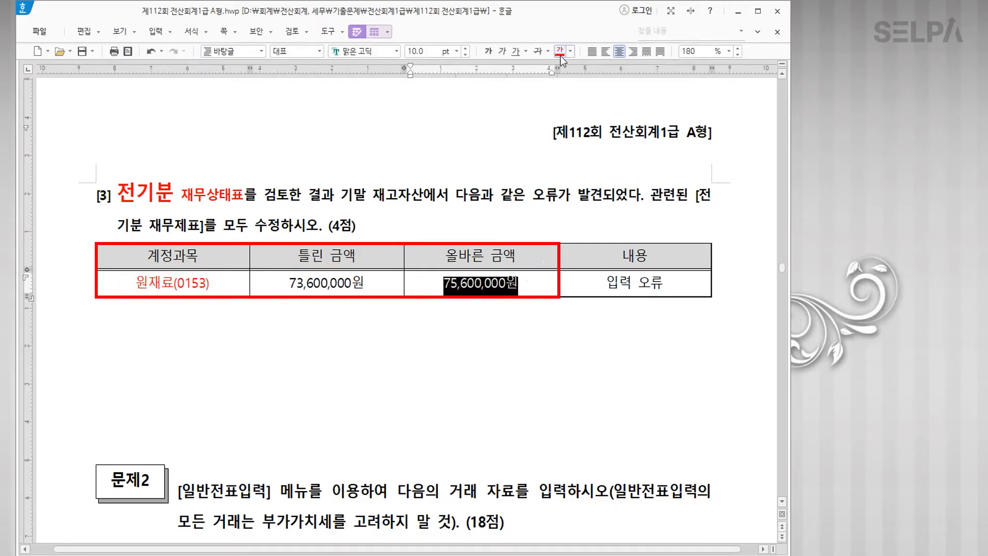
{"action": "left_click", "coordinate": [559, 51]}
{"action": "left_click", "coordinate": [488, 54]}
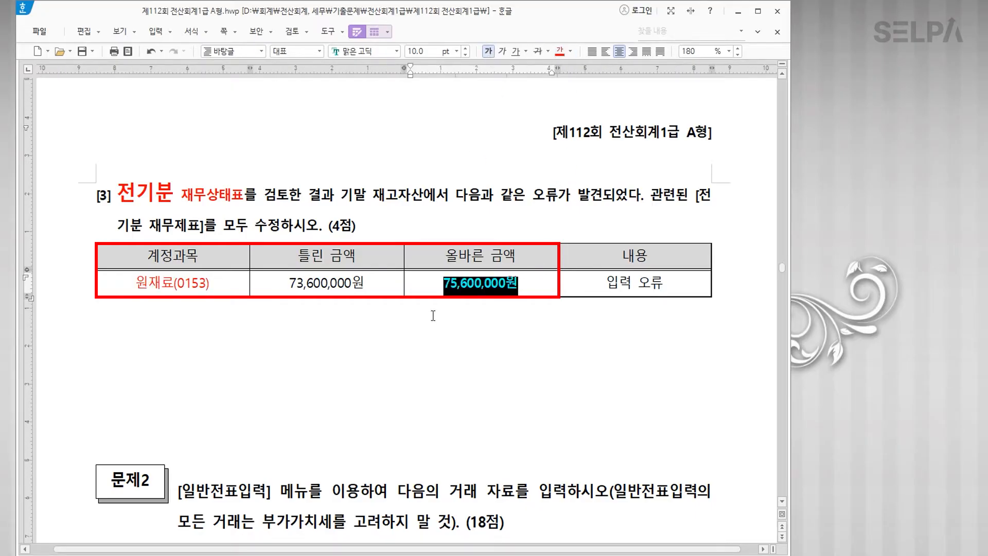
{"action": "left_click", "coordinate": [433, 312]}
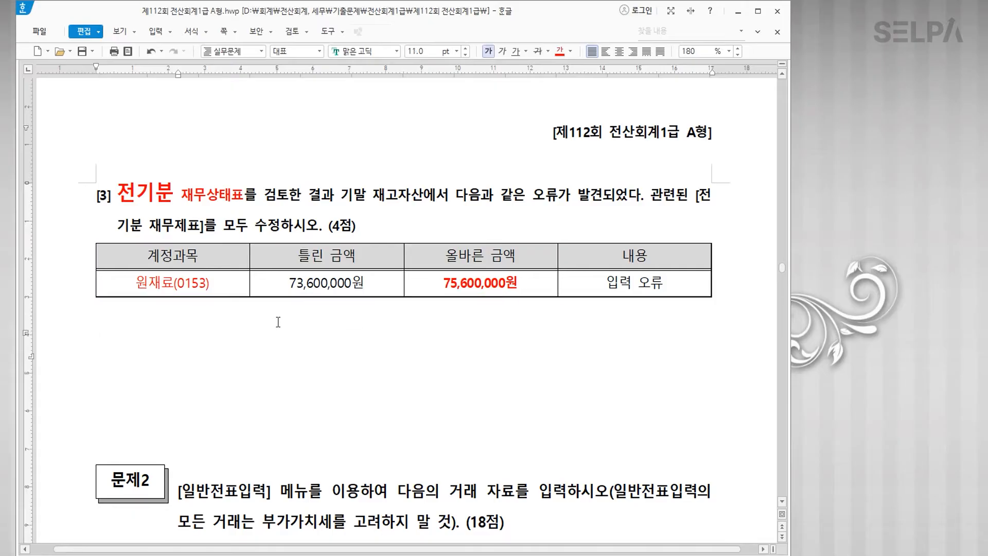
{"action": "type", "text": "원재료를 수"}
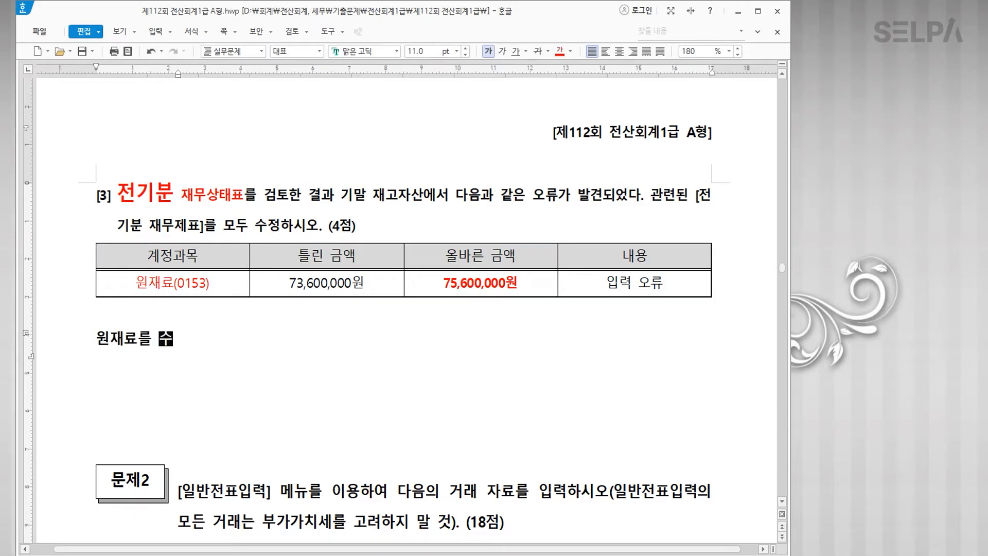
{"action": "type", "text": "정  >>"}
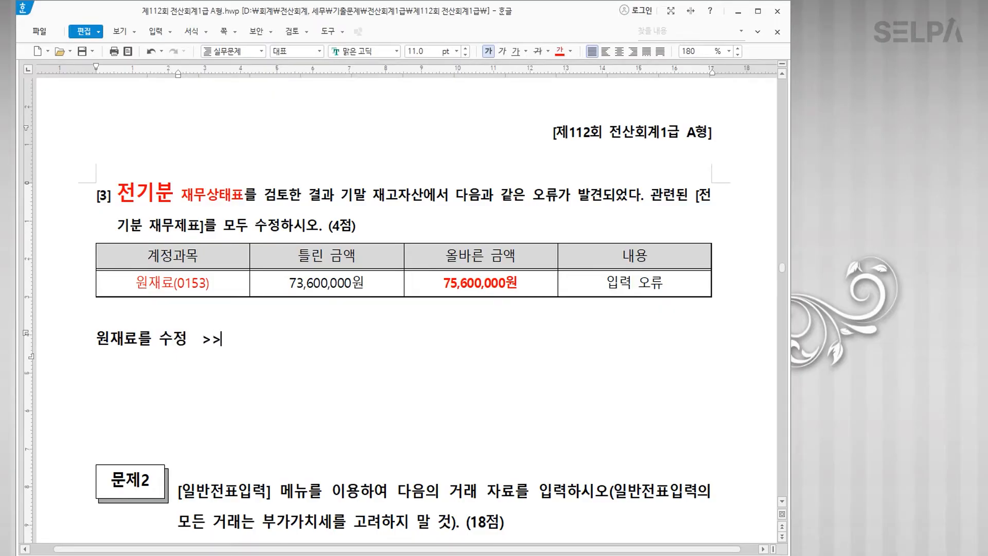
Step: Continue the note as '원재료를 수정 >> 원가명세서 >> 손익계산서 >> 잉여금처분 >>> 재무상태표'
{"action": "key", "text": "Return"}
{"action": "key", "text": "ctrl+v"}
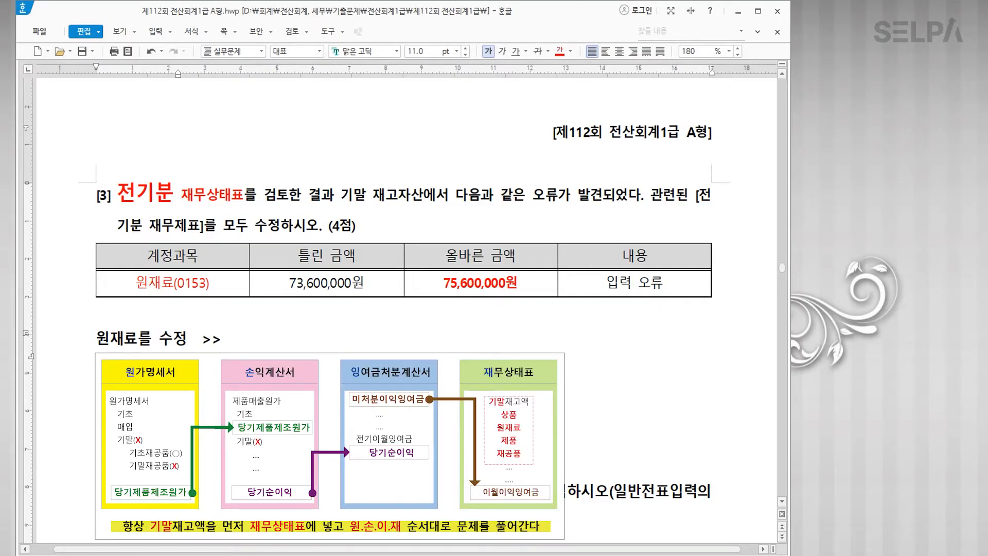
{"action": "type", "text": "원가명세"}
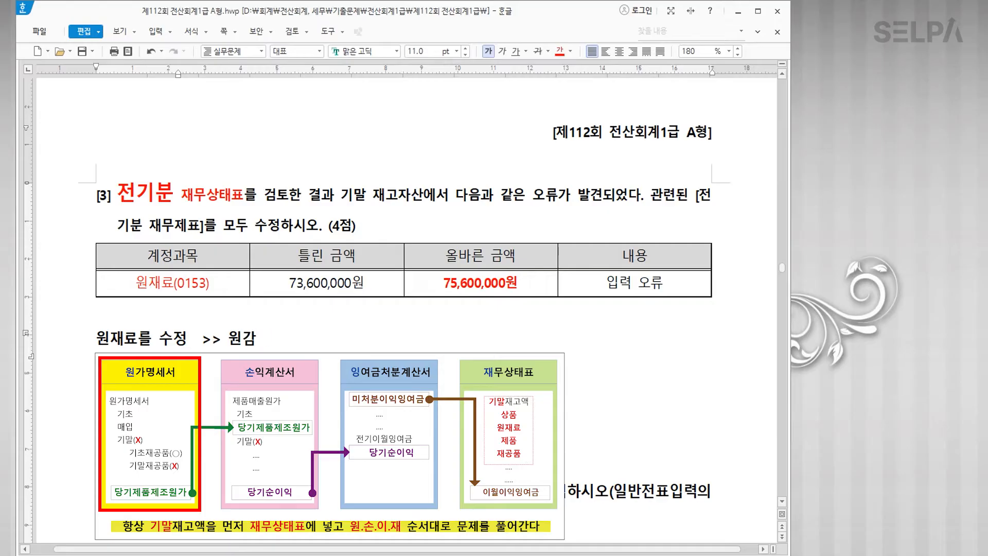
{"action": "type", "text": "서"}
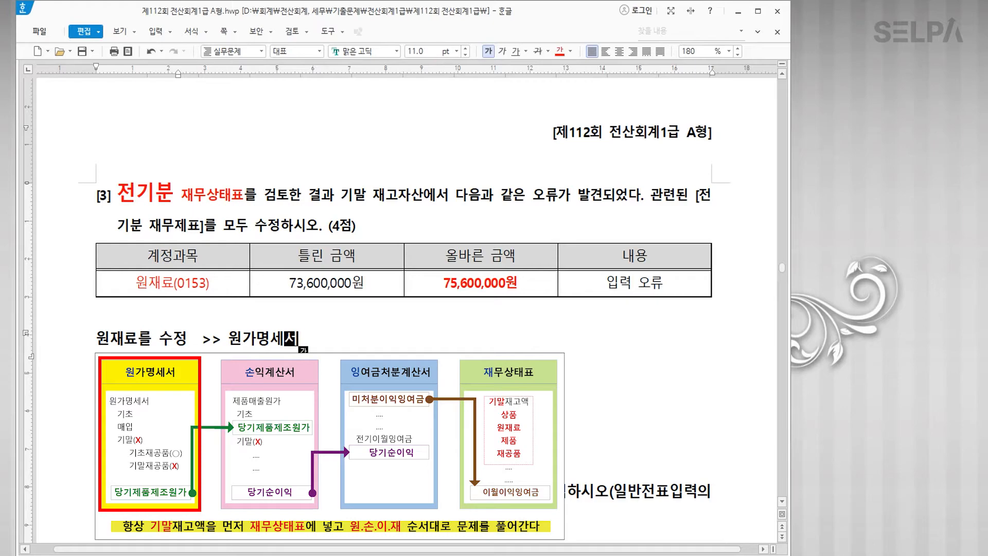
{"action": "type", "text": ">> 손익계산서  >> "}
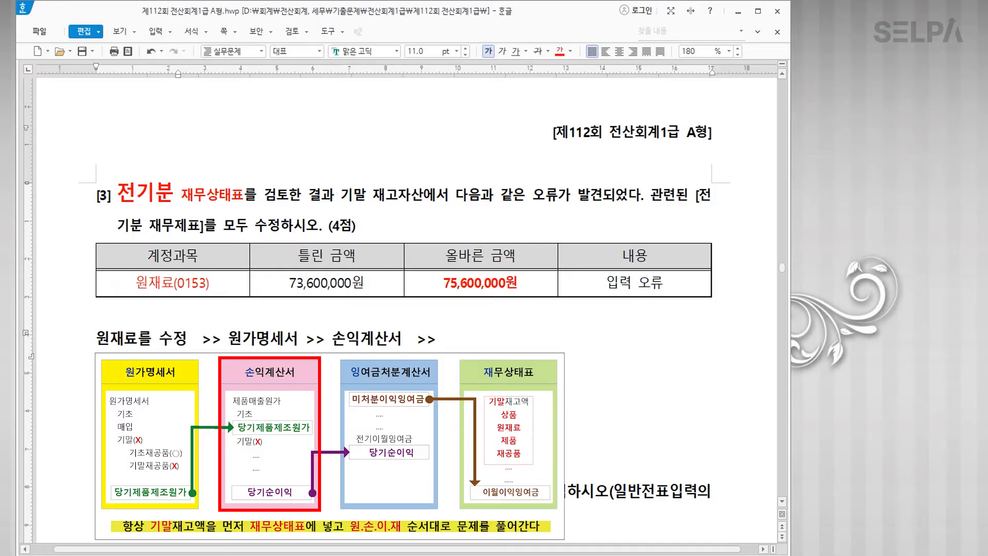
{"action": "type", "text": "잉여"}
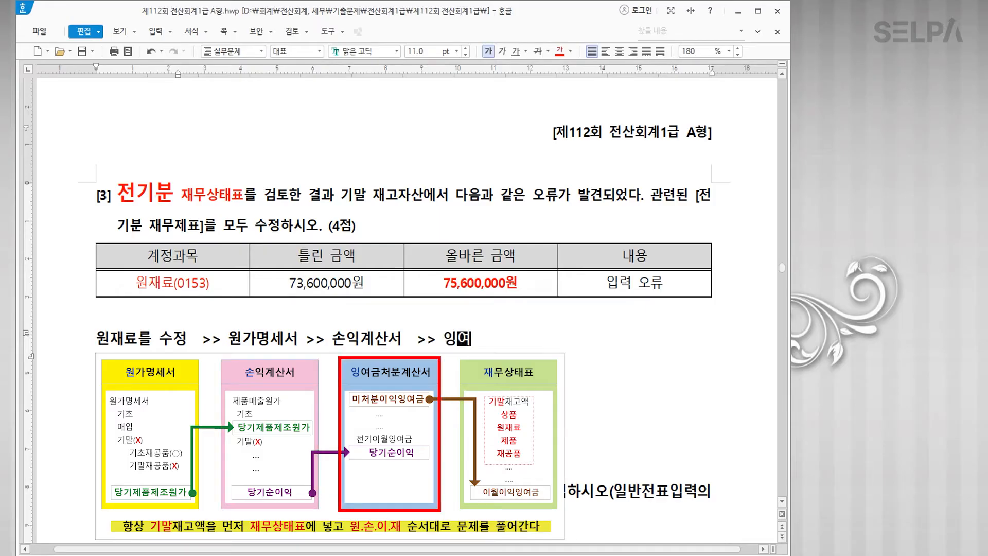
{"action": "type", "text": "금처분"}
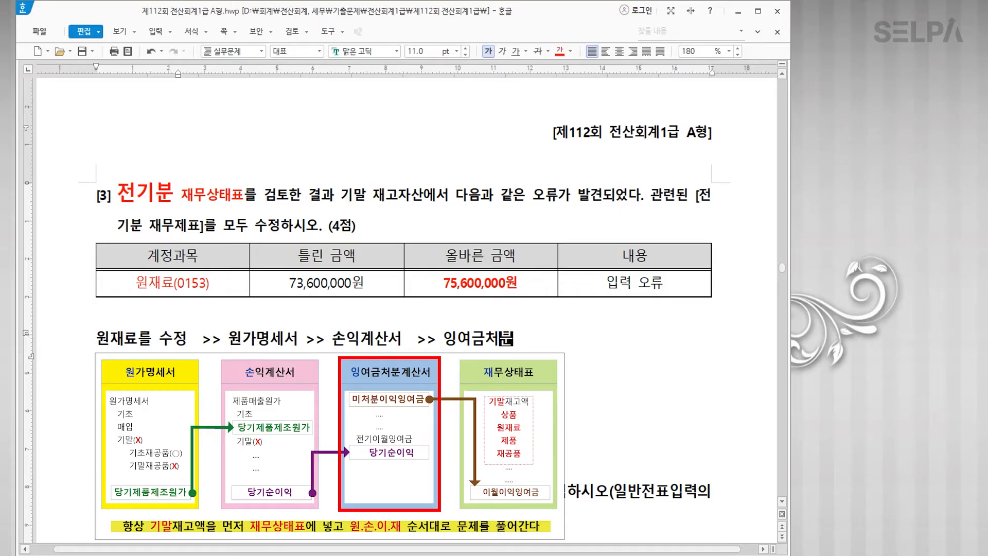
{"action": "type", "text": " >>> 재"}
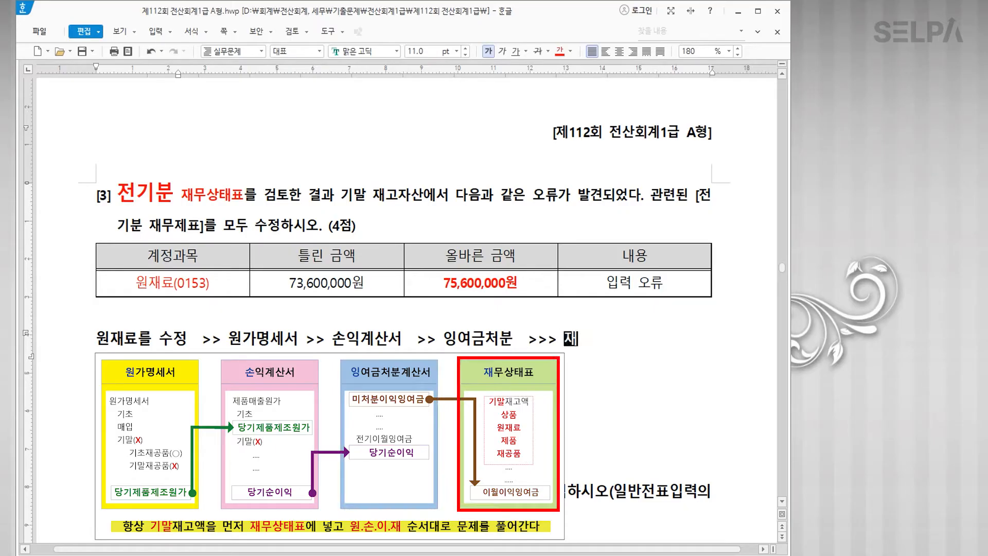
{"action": "type", "text": "무상탶ㅛ"}
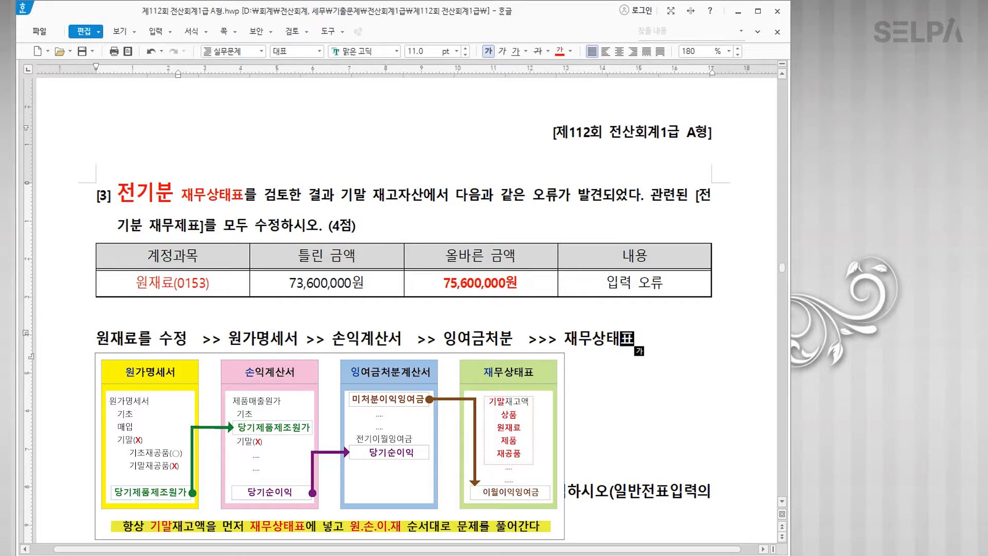
Step: Add a bold 재고자산 line beneath 원재료(0153) in the table cell
{"action": "left_click", "coordinate": [220, 288]}
{"action": "key", "text": "Return"}
{"action": "type", "text": "재고자"}
{"action": "type", "text": "사"}
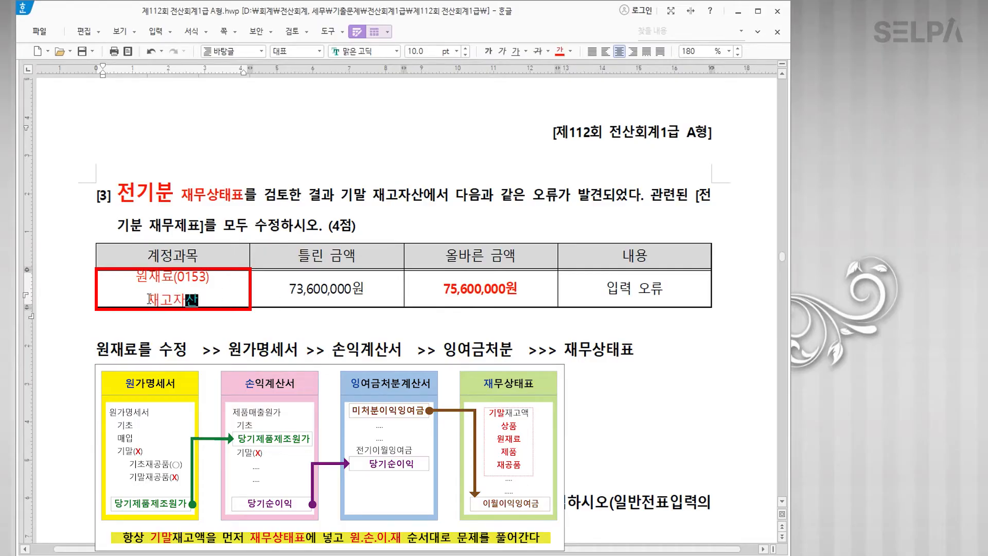
{"action": "left_click_drag", "start_coordinate": [148, 299], "coordinate": [211, 298]}
{"action": "left_click", "coordinate": [488, 51]}
{"action": "left_click", "coordinate": [215, 301]}
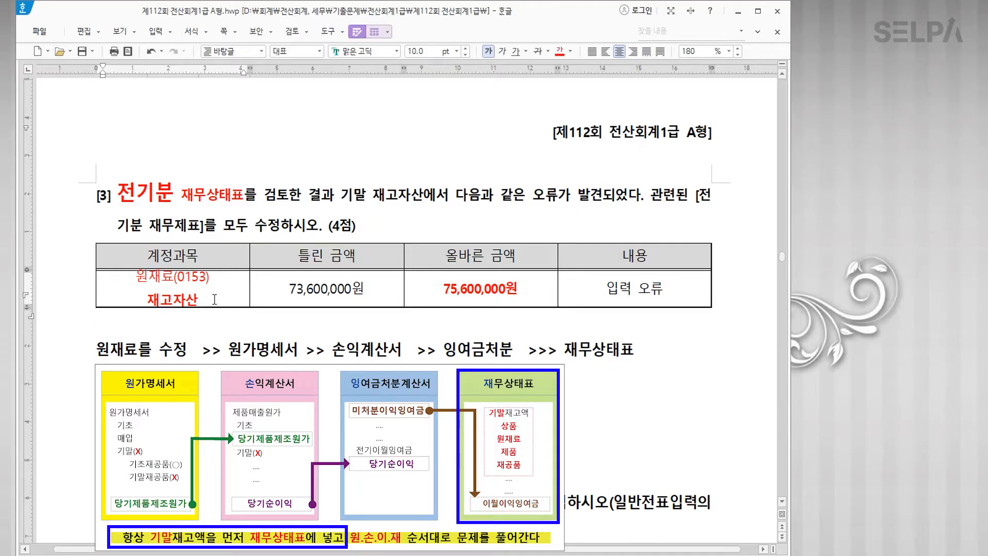
Step: Prefix the flow note with 재무상태표 coloured blue
{"action": "left_click", "coordinate": [99, 351]}
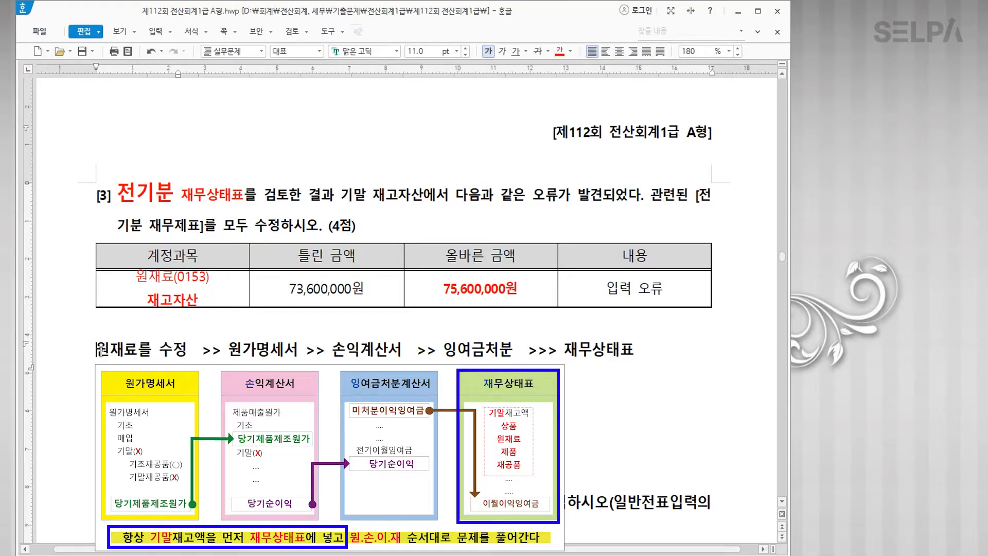
{"action": "type", "text": "재무상태표"}
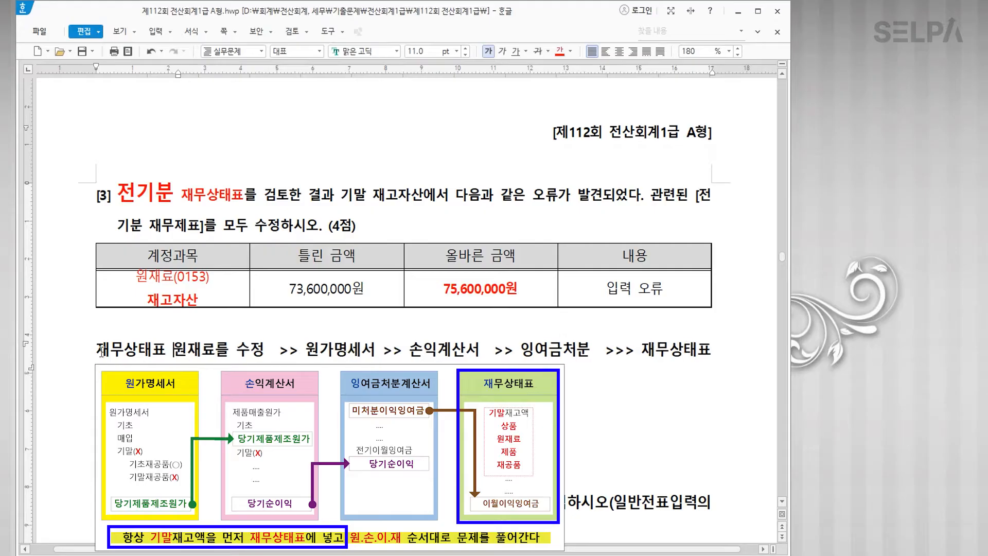
{"action": "left_click_drag", "start_coordinate": [96, 352], "coordinate": [174, 352]}
{"action": "left_click", "coordinate": [571, 51]}
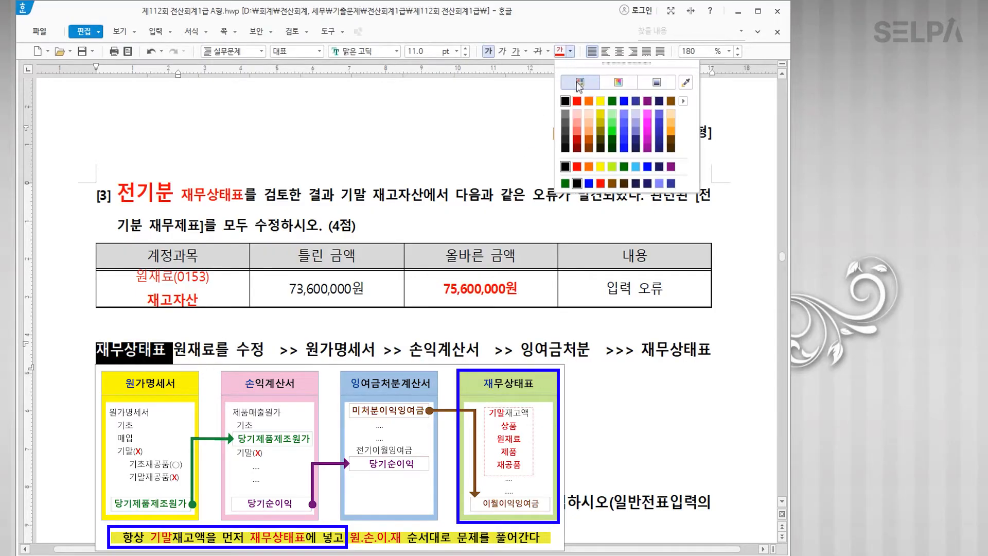
{"action": "left_click", "coordinate": [624, 102]}
{"action": "left_click", "coordinate": [237, 351]}
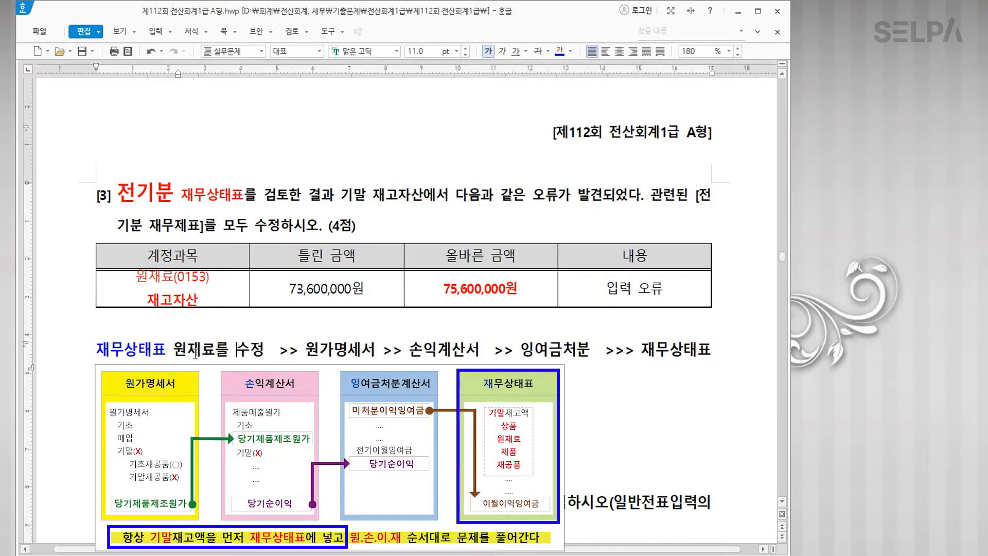
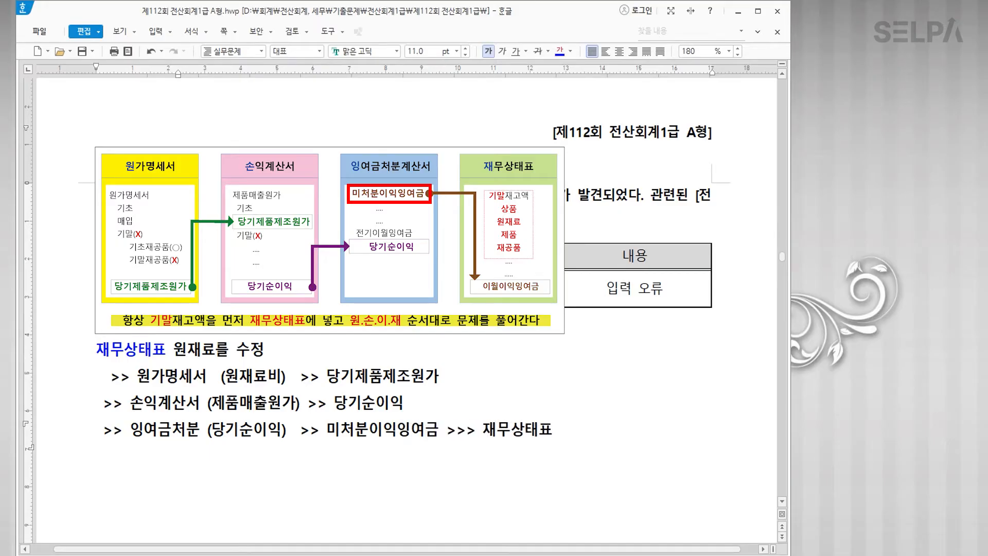
Step: Put the last note line on its own line as '>>> 재무상태표 (이월이익잉여금)', then return to KcLep
{"action": "key", "text": "Return"}
{"action": "key", "text": "ctrl+Right"}
{"action": "key", "text": "ctrl+Right"}
{"action": "key", "text": "Left"}
{"action": "type", "text": "("}
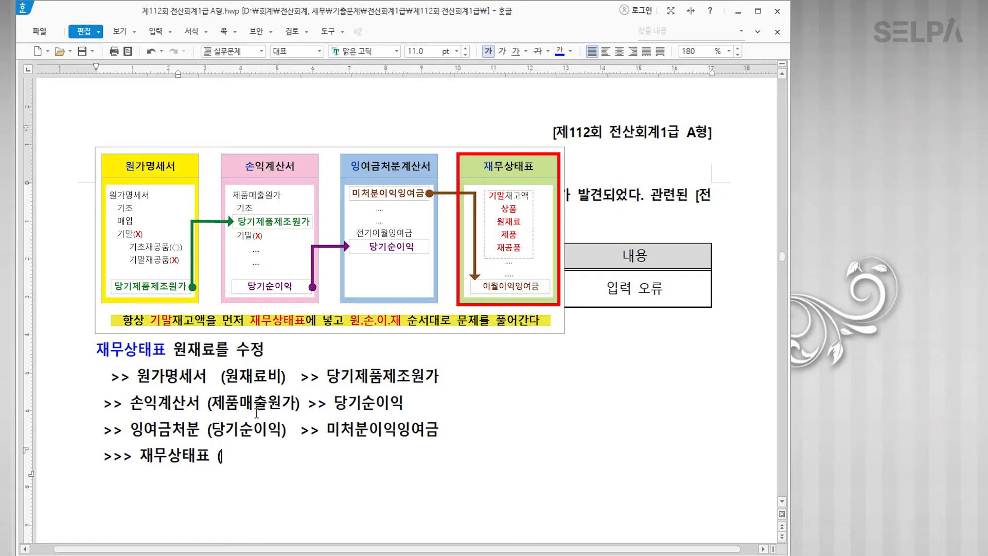
{"action": "type", "text": "이월이"}
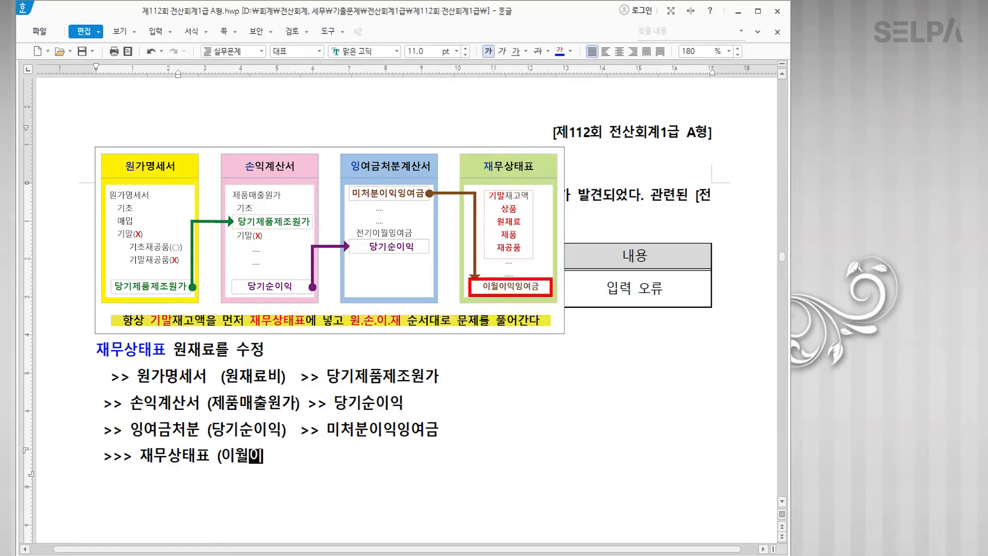
{"action": "type", "text": "익잉여금"}
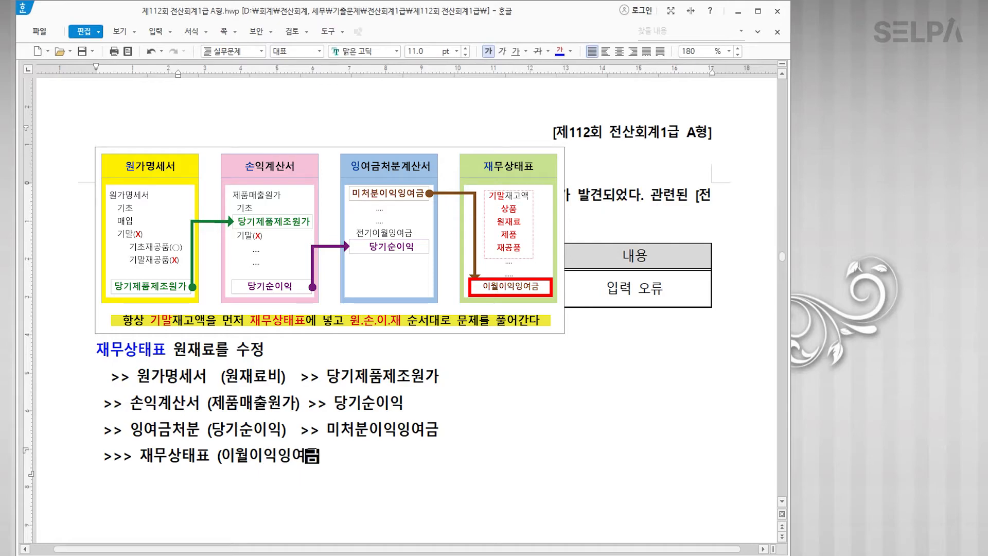
{"action": "type", "text": ")"}
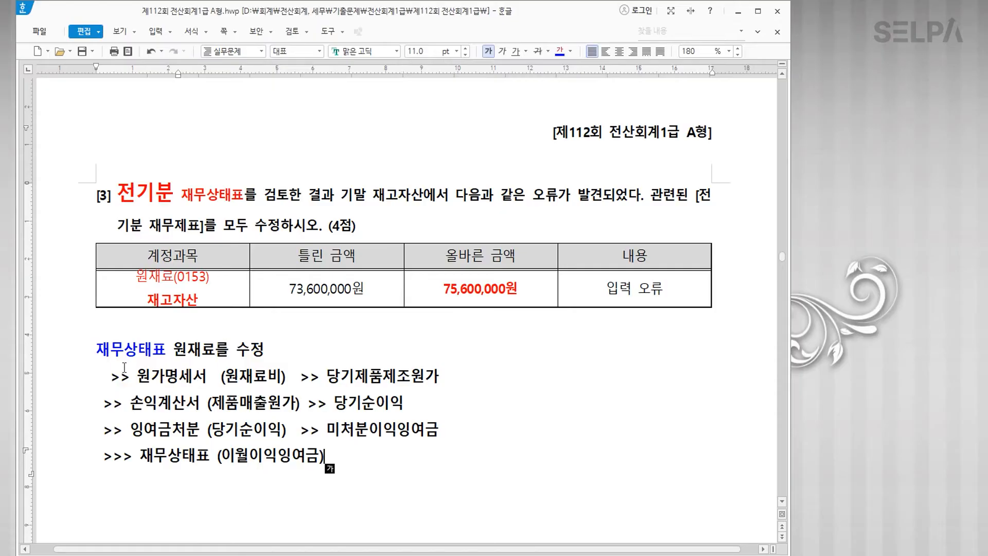
{"action": "left_click_drag", "start_coordinate": [96, 350], "coordinate": [267, 354]}
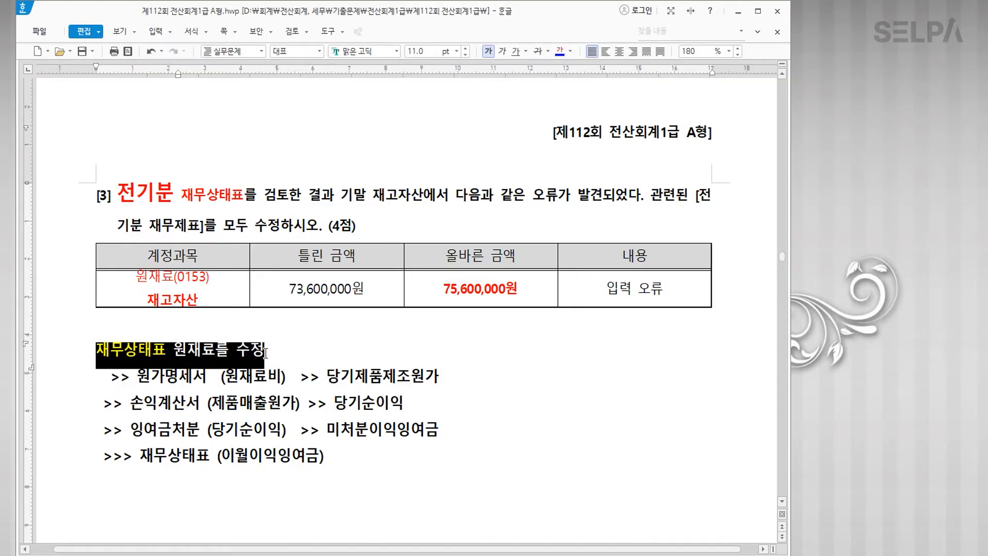
{"action": "left_click", "coordinate": [309, 355]}
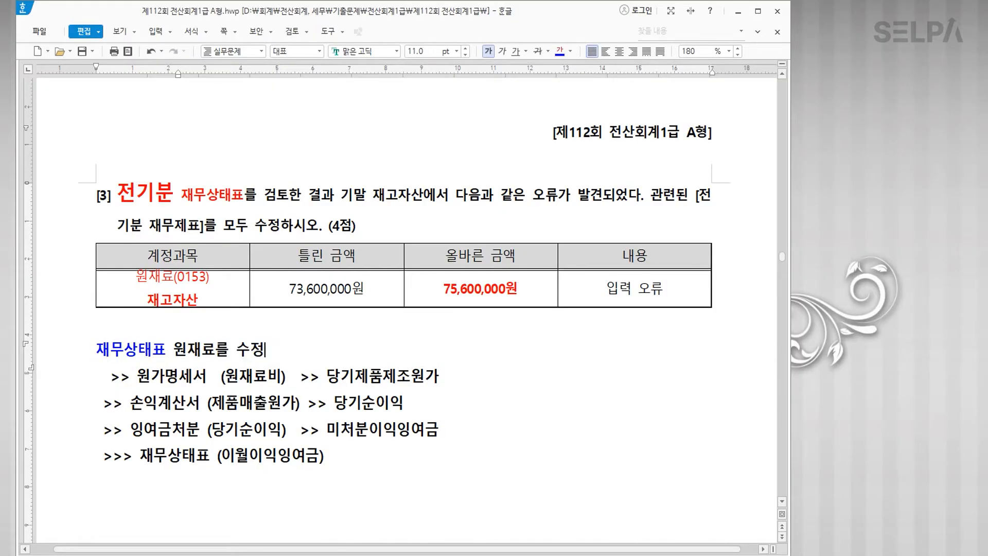
{"action": "key", "text": "alt+Tab"}
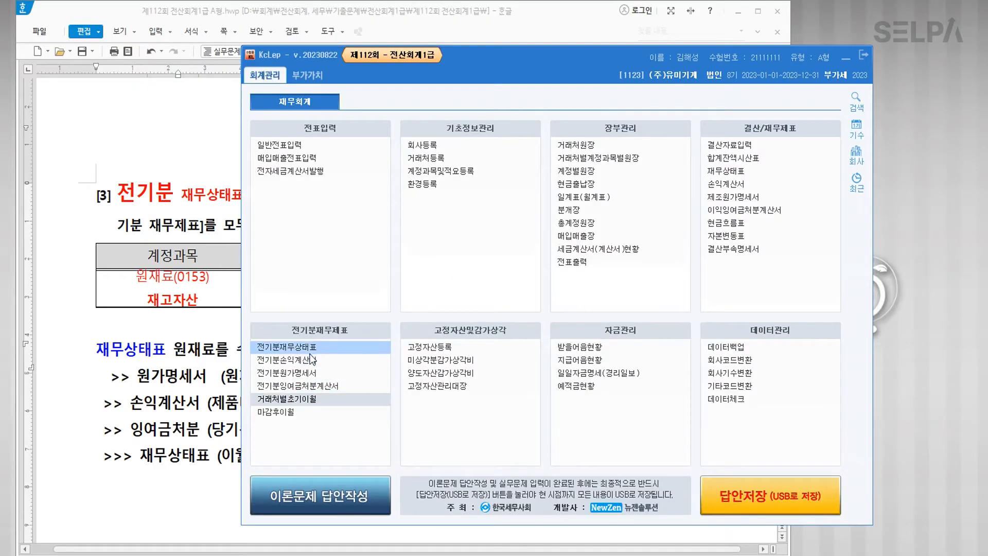
Step: Open the prior-year balance sheet (전기분재무상태표) and place it over the question sheet
{"action": "left_click", "coordinate": [319, 347]}
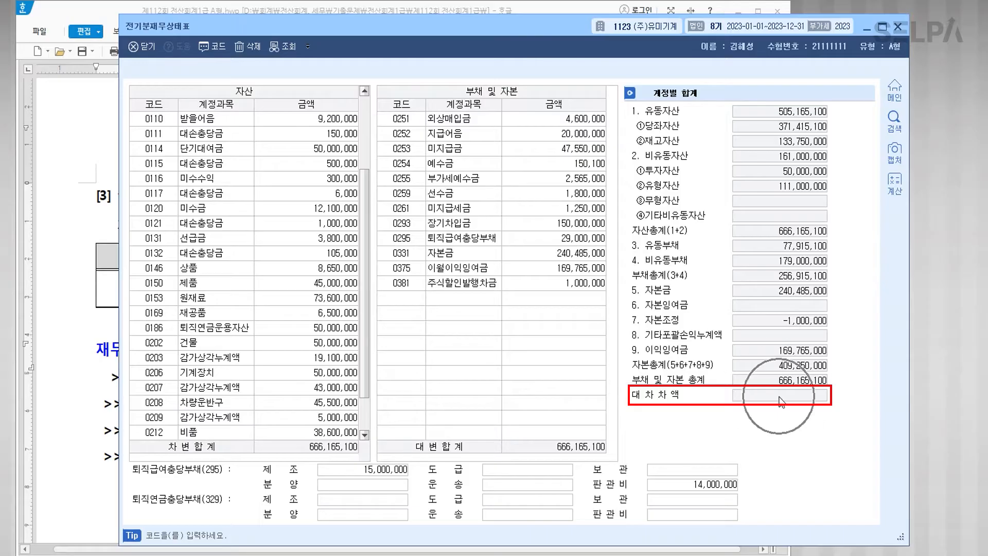
{"action": "key", "text": "ctrl"}
{"action": "key", "text": "ctrl"}
{"action": "left_click", "coordinate": [296, 298]}
{"action": "left_click_drag", "start_coordinate": [441, 31], "coordinate": [431, 390]}
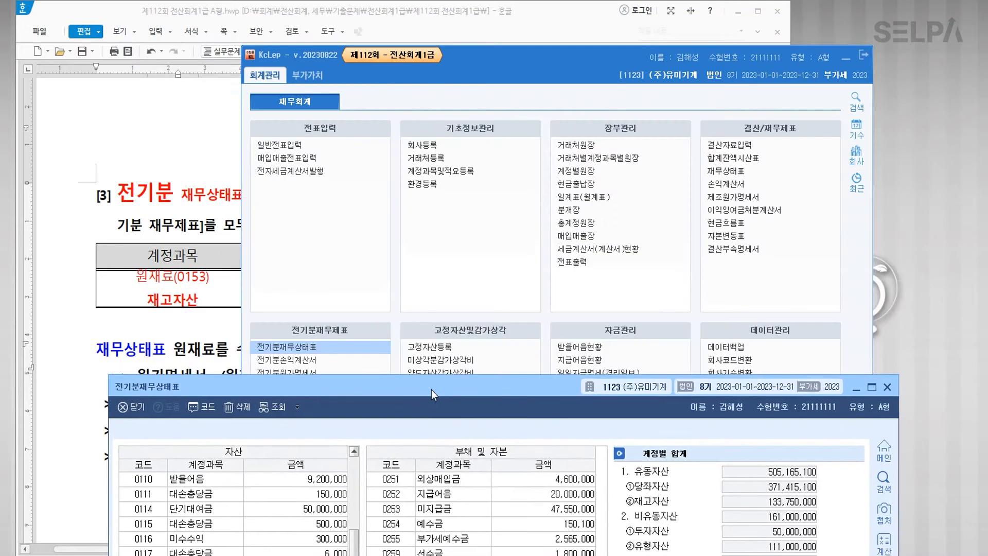
{"action": "left_click", "coordinate": [583, 20]}
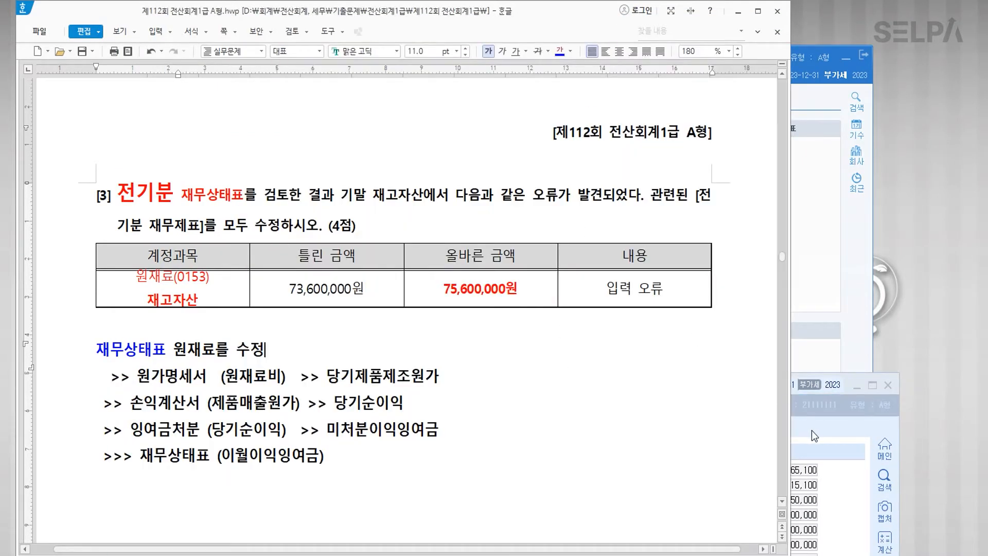
{"action": "left_click", "coordinate": [811, 430]}
{"action": "left_click_drag", "start_coordinate": [443, 385], "coordinate": [463, 88]}
Step: Change 원재료 (0153) to 75,600,000 and check the resulting 2,000,000 대차차액
{"action": "left_click", "coordinate": [349, 362]}
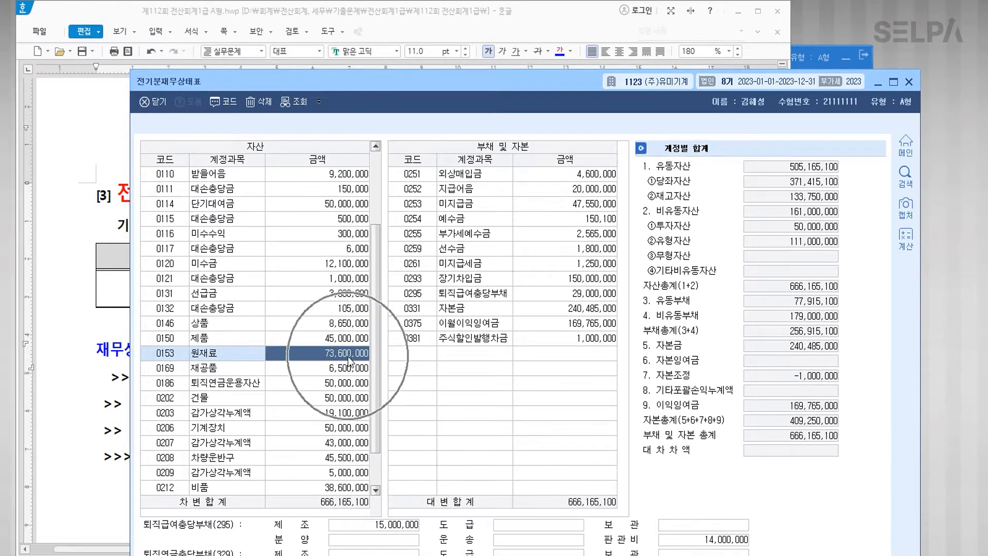
{"action": "type", "text": "75600000"}
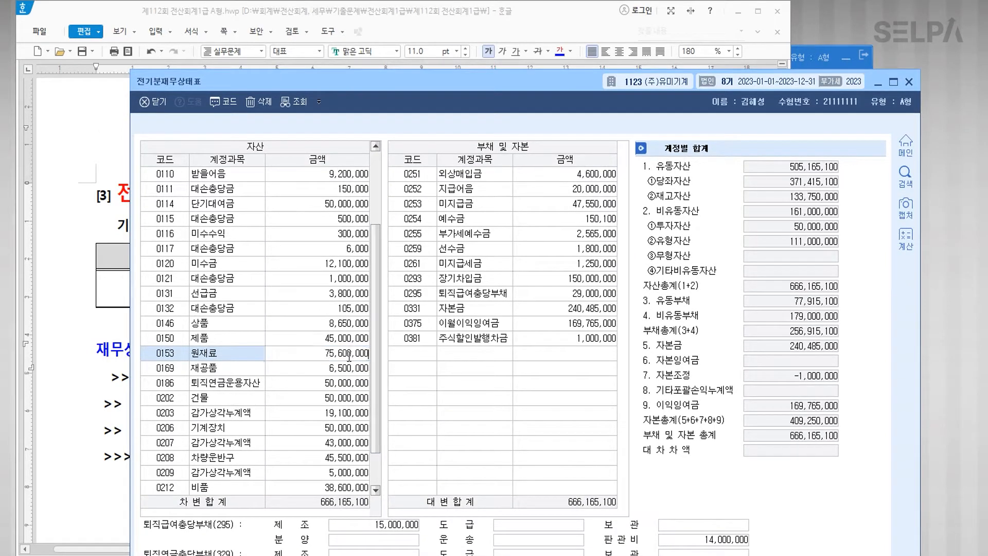
{"action": "key", "text": "Return"}
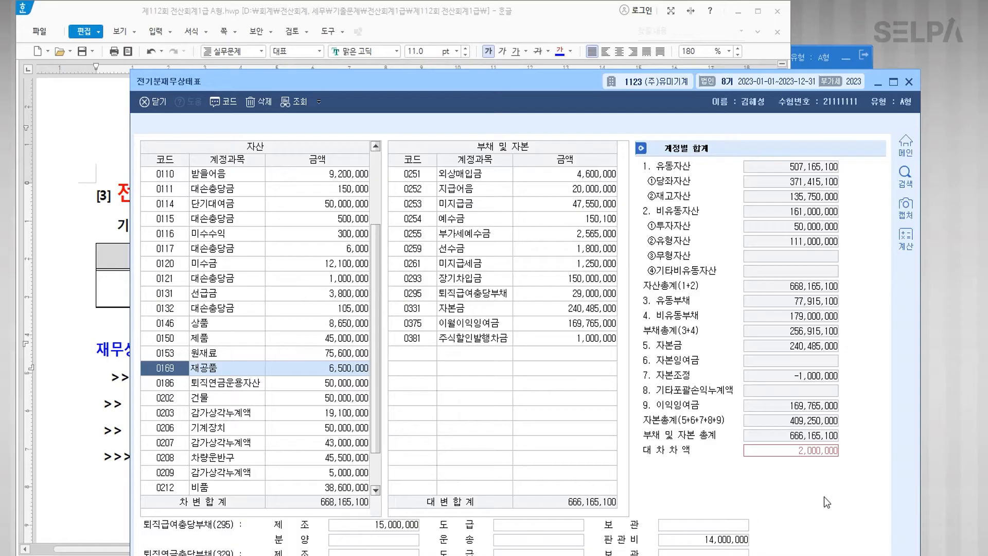
{"action": "left_click", "coordinate": [817, 457]}
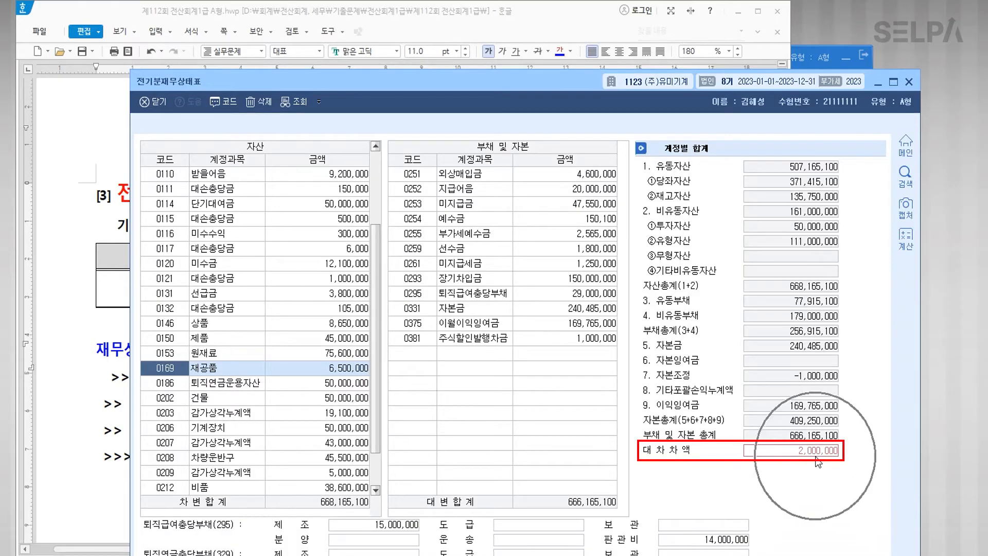
{"action": "left_click", "coordinate": [817, 461]}
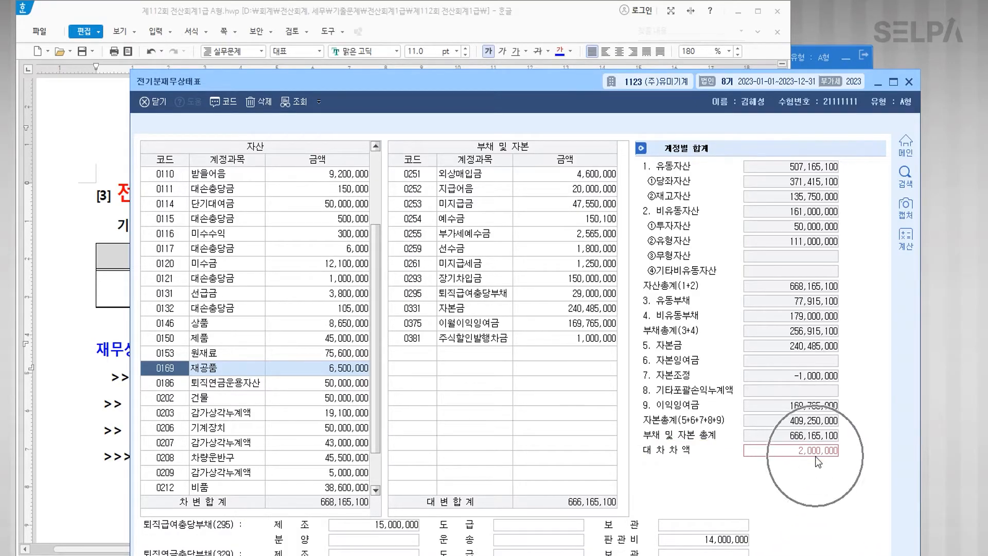
{"action": "left_click", "coordinate": [785, 454]}
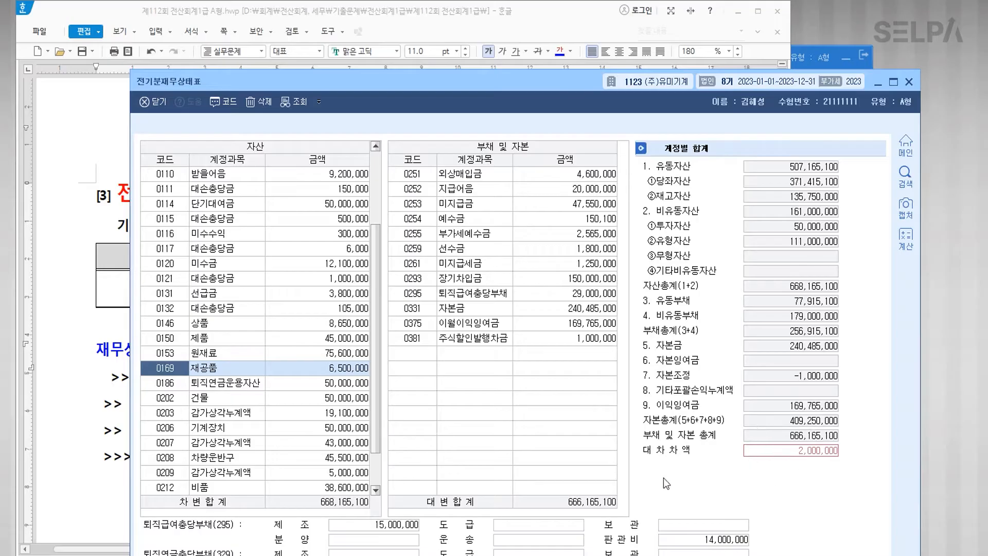
{"action": "key", "text": "ctrl"}
{"action": "key", "text": "ctrl"}
{"action": "key", "text": "ctrl"}
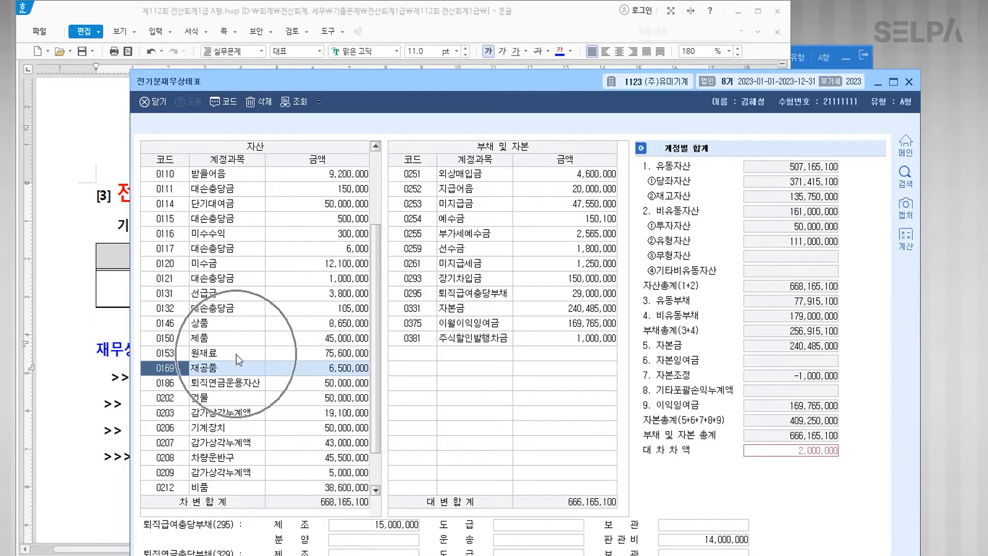
Step: Open 전기분원가명세서 via the ㅈㄱㅂ search and confirm 당기제품제조원가 is 503,835,000
{"action": "key", "text": "ctrl+Return"}
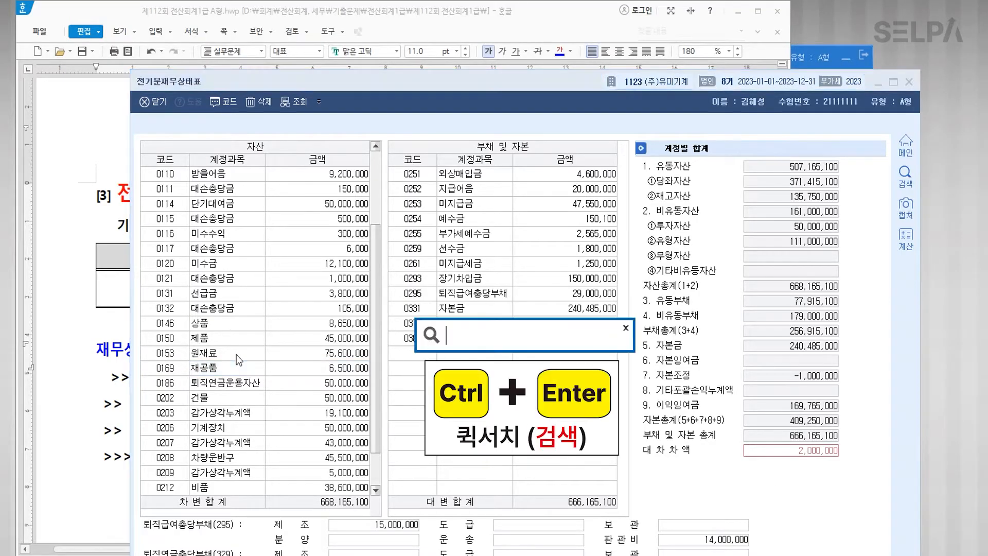
{"action": "type", "text": "ㅈㄱㅂ"}
{"action": "key", "text": "Return"}
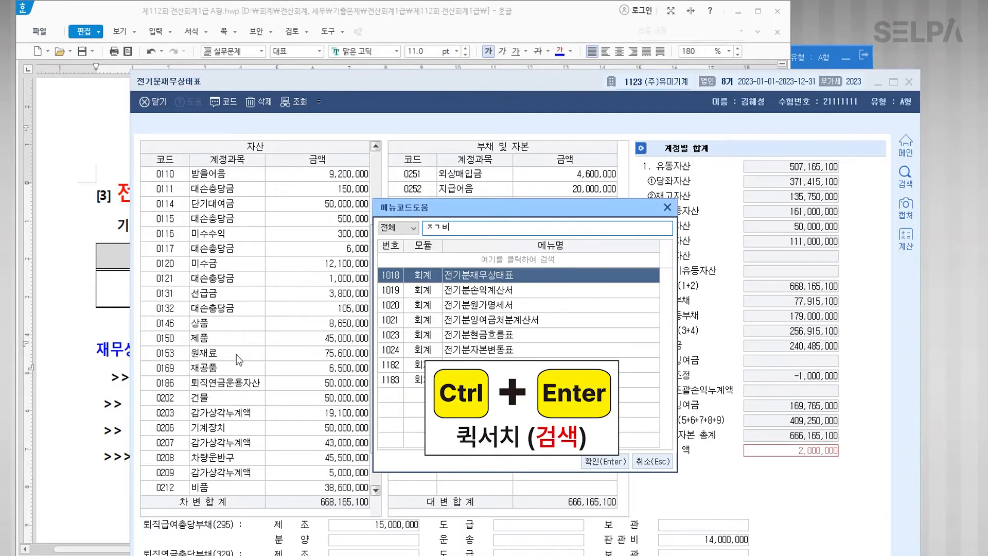
{"action": "key", "text": "Down"}
{"action": "key", "text": "Down"}
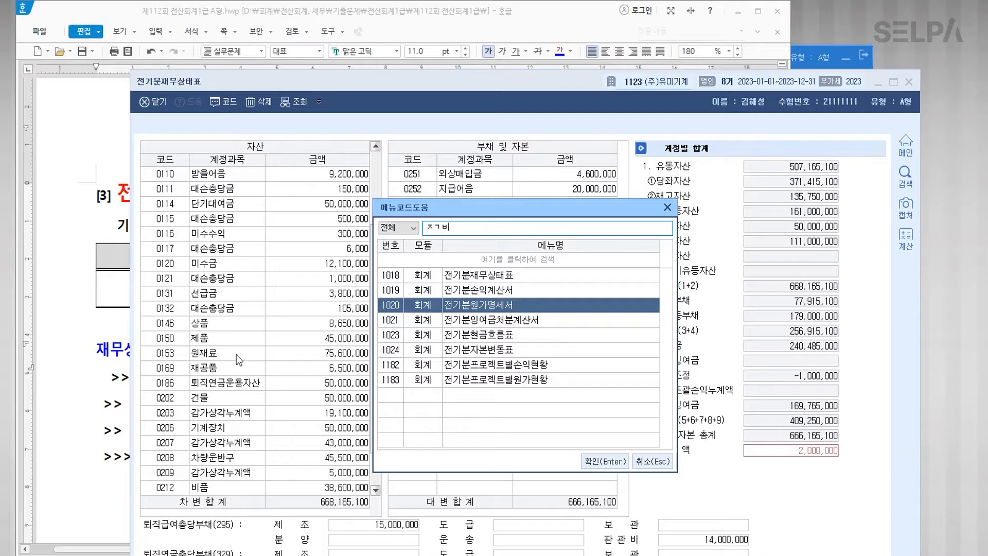
{"action": "key", "text": "Return"}
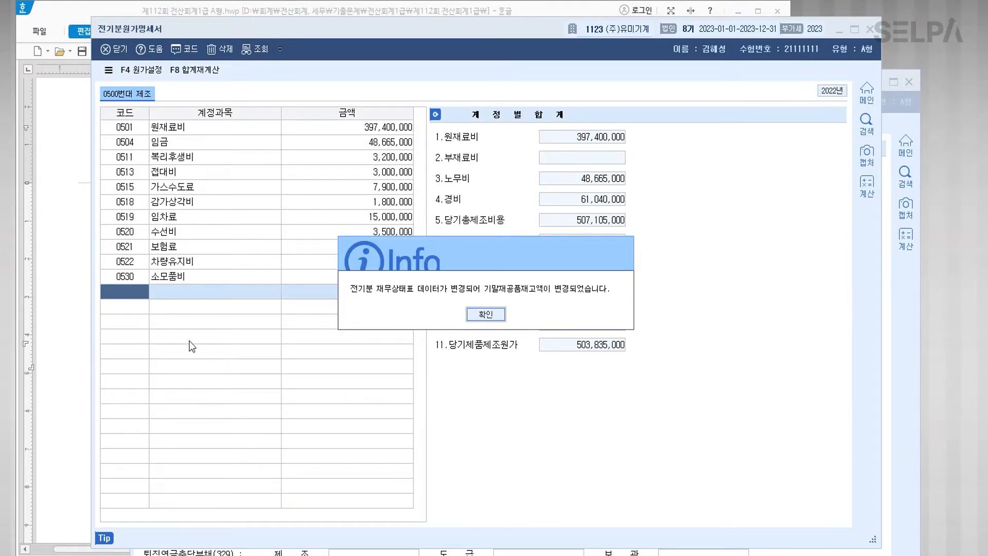
{"action": "left_click", "coordinate": [487, 313]}
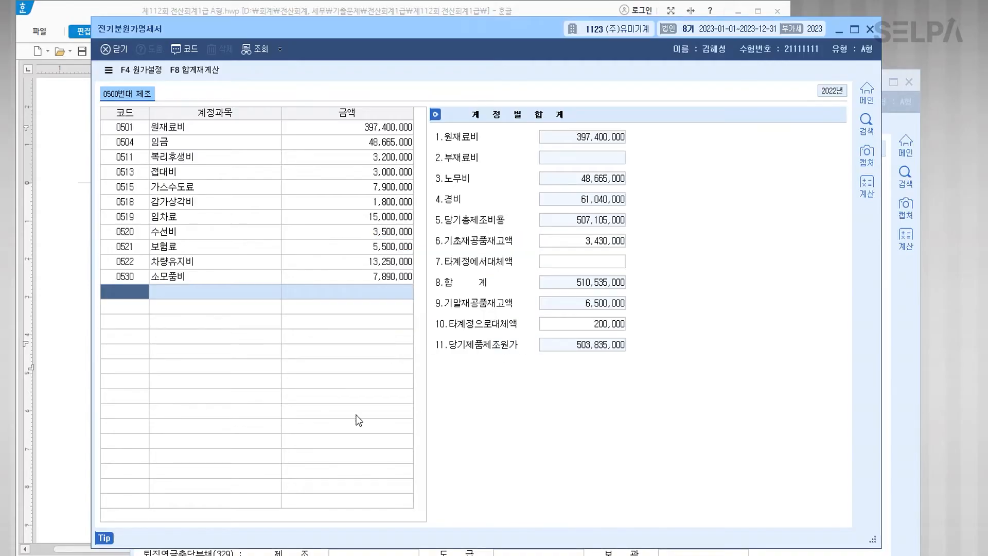
{"action": "left_click", "coordinate": [369, 129]}
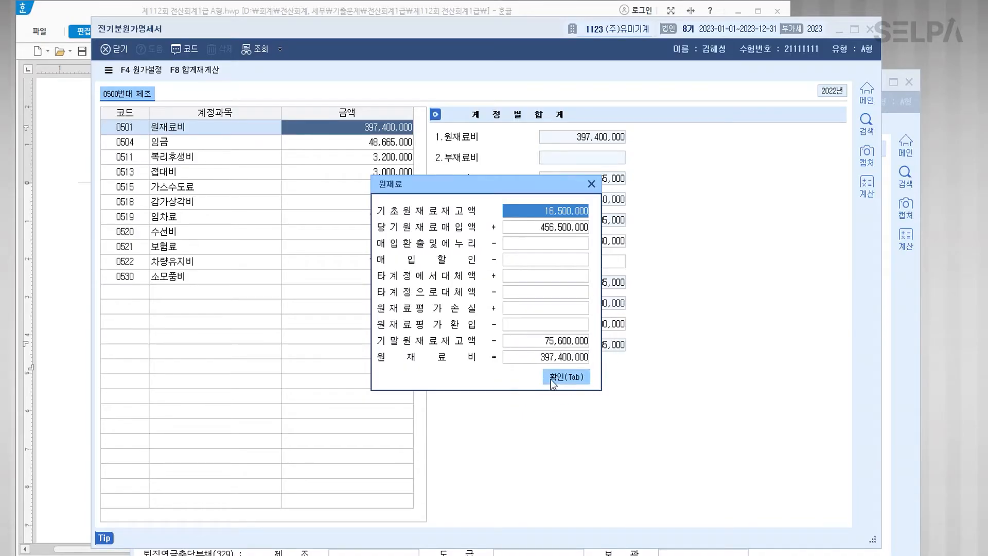
{"action": "left_click", "coordinate": [551, 379]}
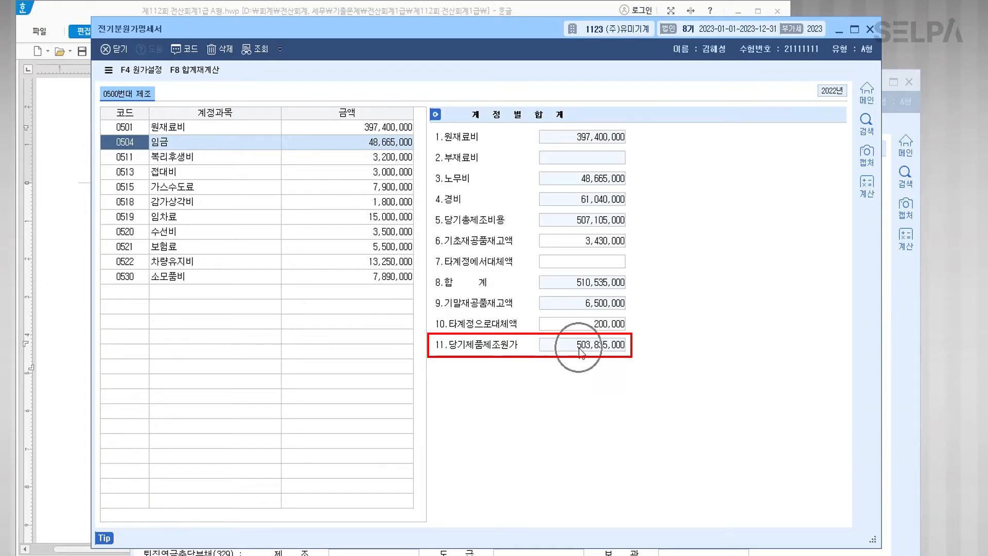
{"action": "mouse_move", "coordinate": [501, 29]}
{"action": "left_mouse_down"}
{"action": "mouse_move", "coordinate": [807, 6]}
{"action": "mouse_move", "coordinate": [851, 15]}
{"action": "mouse_move", "coordinate": [851, 23]}
{"action": "mouse_move", "coordinate": [841, 19]}
{"action": "mouse_move", "coordinate": [851, 33]}
{"action": "left_mouse_up"}
Step: Open the prior-year income statement (전기분손익계산서) through the ㅈㄱㅂ quick search
{"action": "key", "text": "ctrl+Return"}
{"action": "type", "text": "ㅈㄱㅂ"}
{"action": "key", "text": "Return"}
{"action": "key", "text": "Down"}
{"action": "key", "text": "Return"}
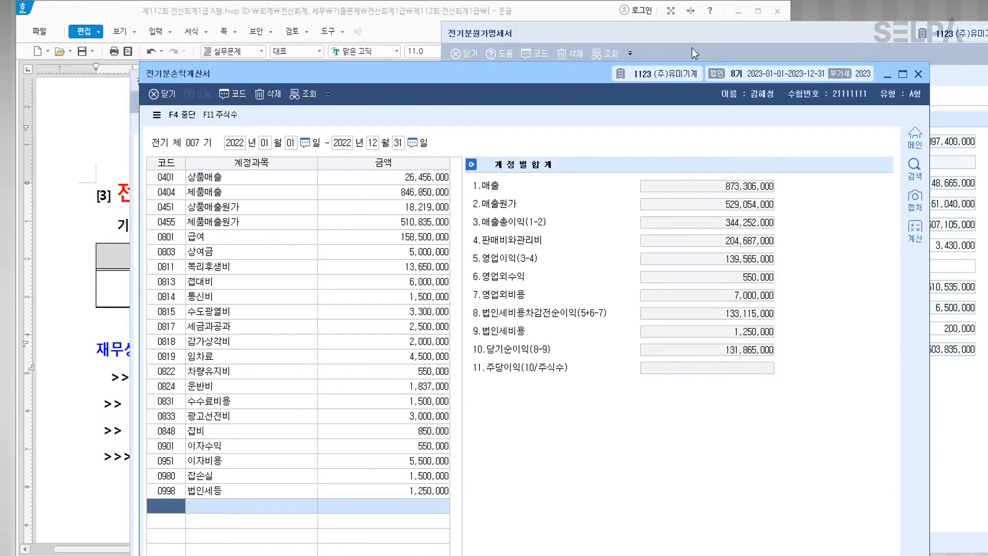
Step: Change 당기제품제조원가 in the 제품매출원가 box to 503,835,000, making cost of sales 508,835,000
{"action": "left_click_drag", "start_coordinate": [580, 72], "coordinate": [507, 45]}
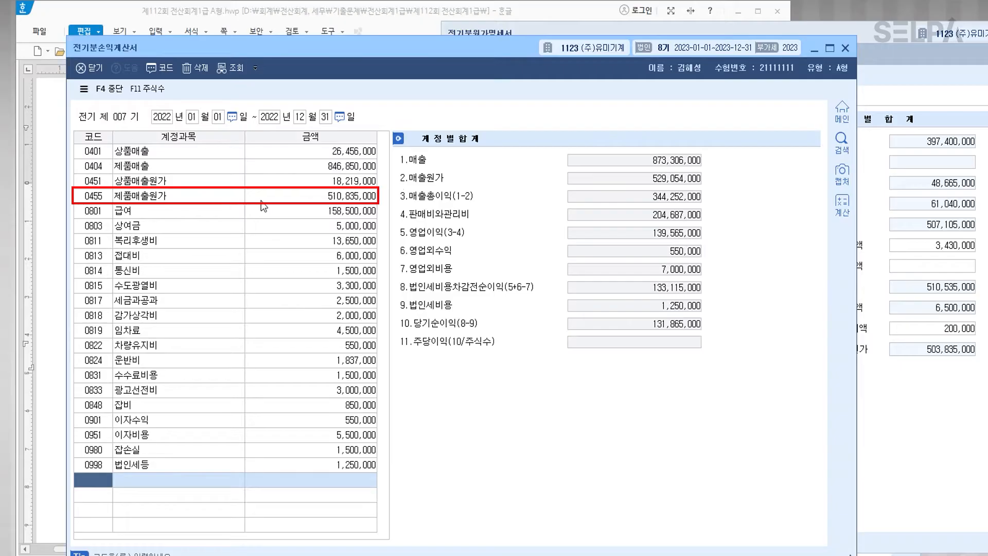
{"action": "left_click", "coordinate": [349, 200]}
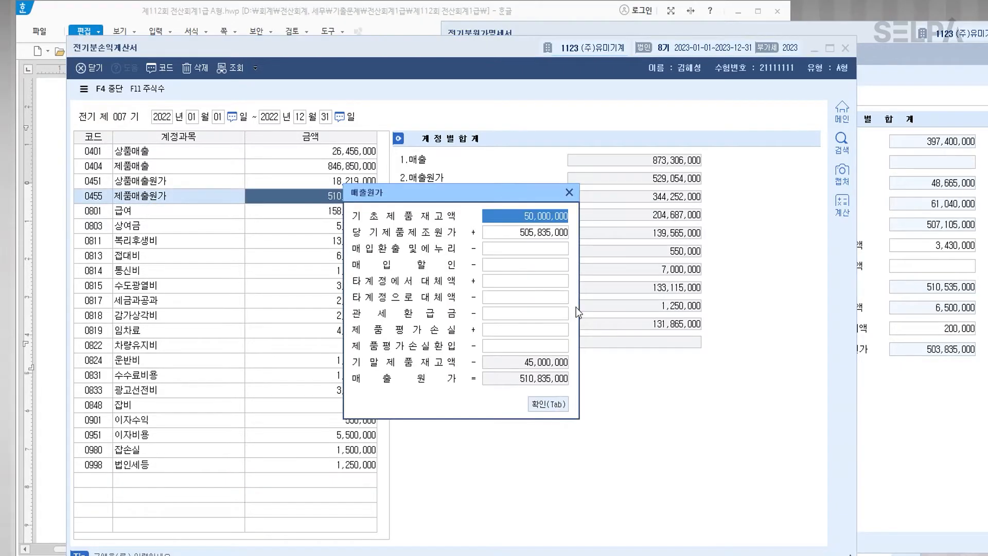
{"action": "left_click", "coordinate": [530, 234]}
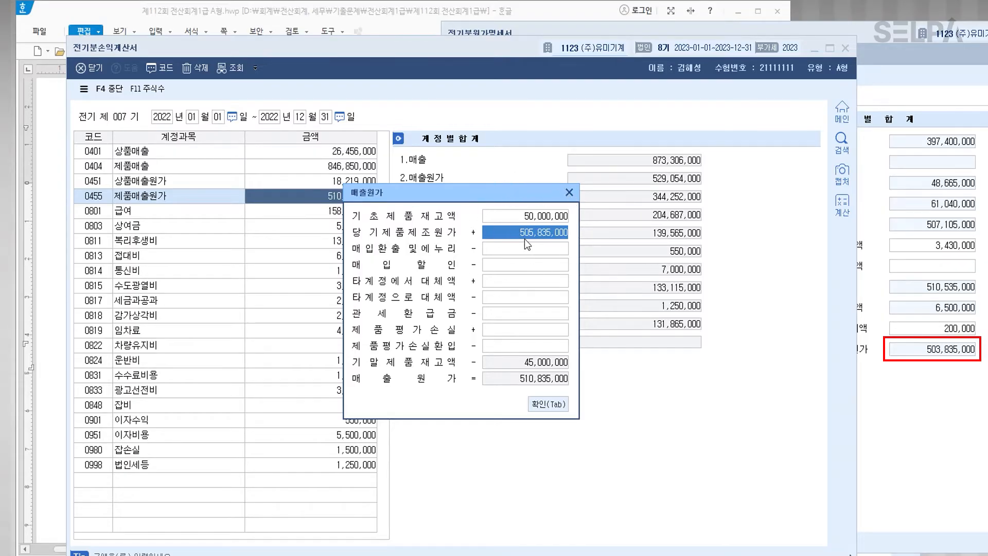
{"action": "type", "text": "503,835"}
{"action": "key", "text": "plus"}
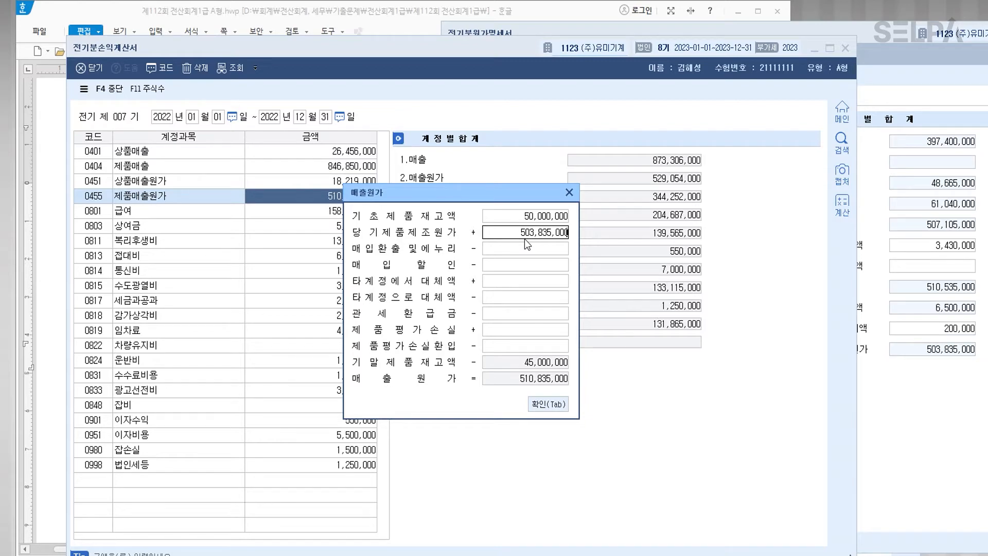
{"action": "key", "text": "Return"}
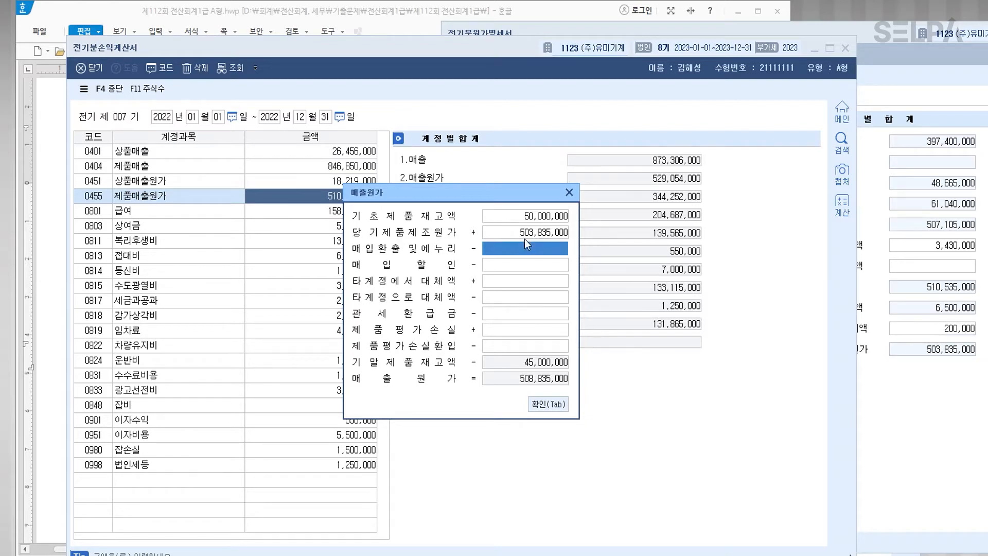
{"action": "left_click", "coordinate": [540, 404]}
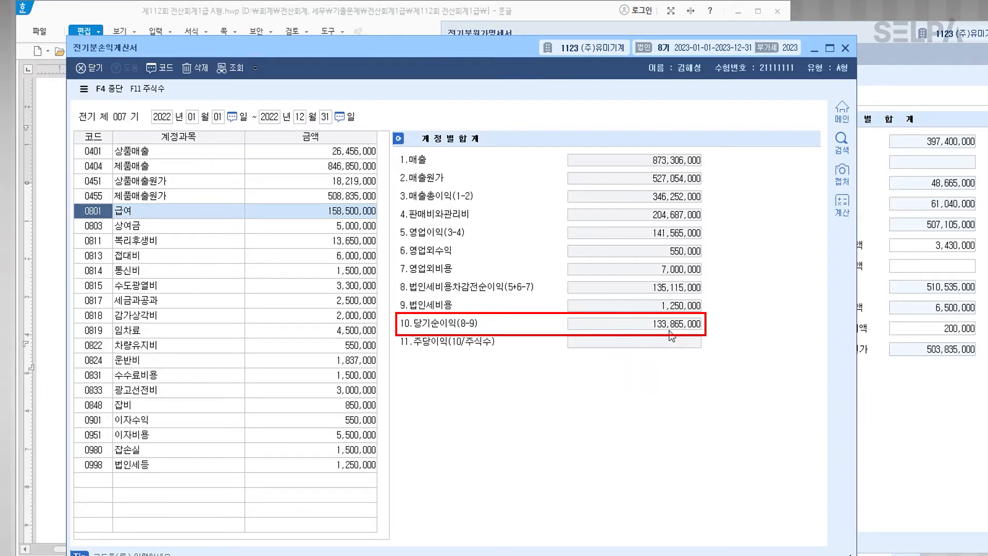
{"action": "left_click_drag", "start_coordinate": [422, 51], "coordinate": [691, 24]}
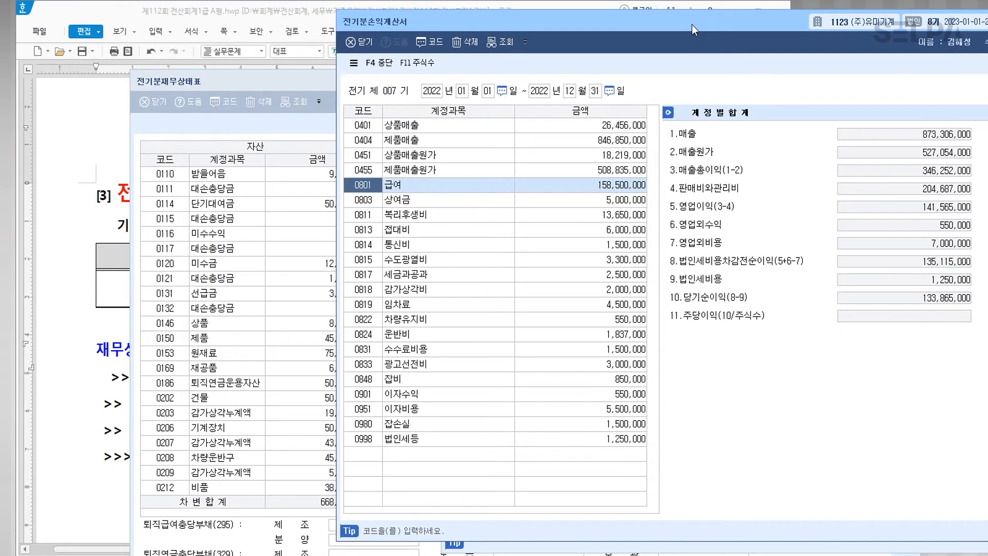
Step: Open the prior-year retained earnings statement (전기분잉여금처분계산서) through the ㅈㄱㅂ quick search
{"action": "key", "text": "ctrl+Return"}
{"action": "type", "text": "ㅈㄱㅂ"}
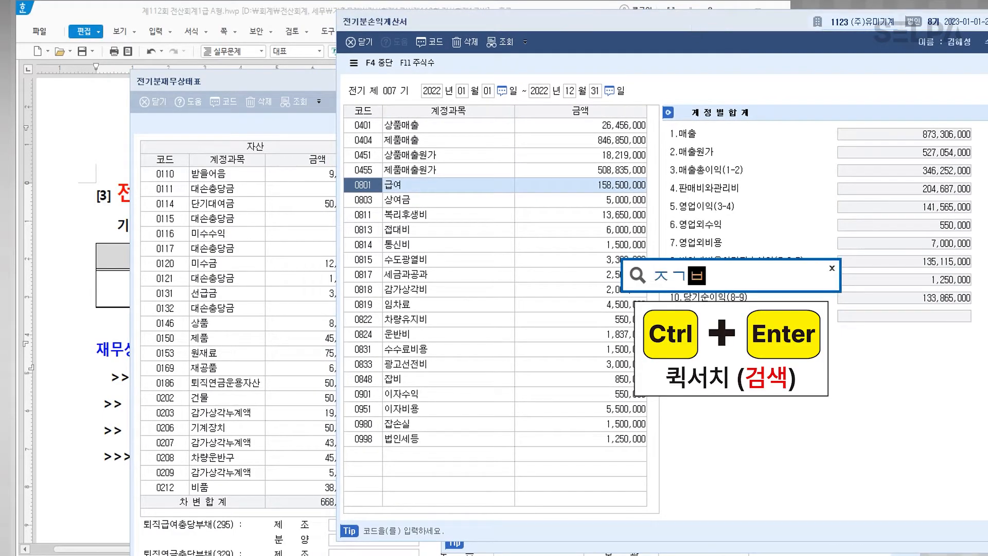
{"action": "key", "text": "Return"}
{"action": "key", "text": "Down"}
{"action": "key", "text": "Down"}
{"action": "key", "text": "Down"}
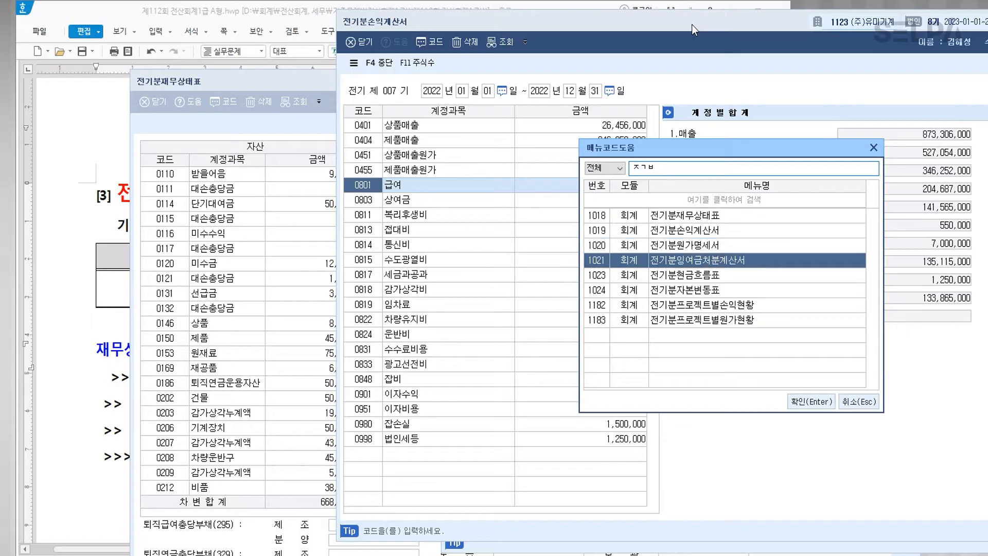
{"action": "key", "text": "Return"}
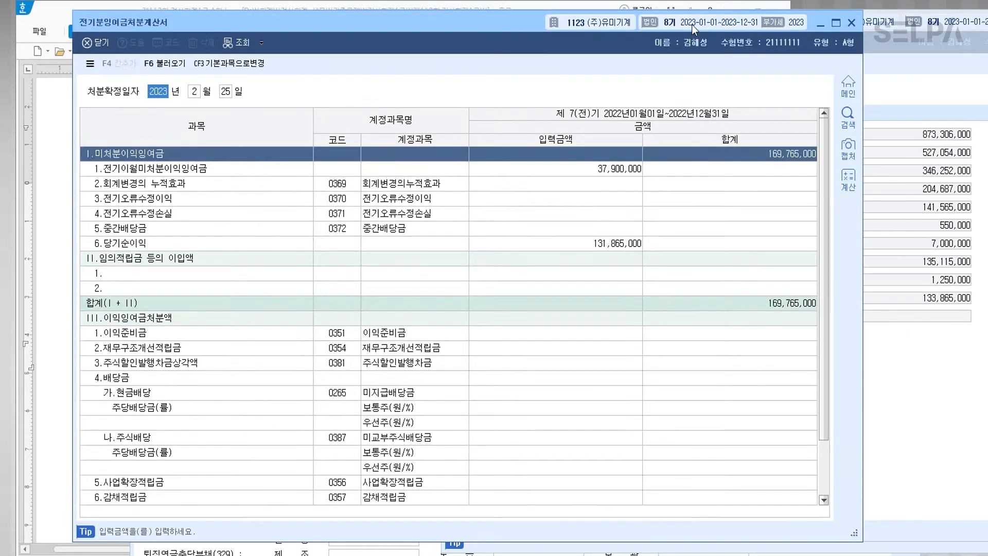
{"action": "left_click_drag", "start_coordinate": [510, 23], "coordinate": [468, 24]}
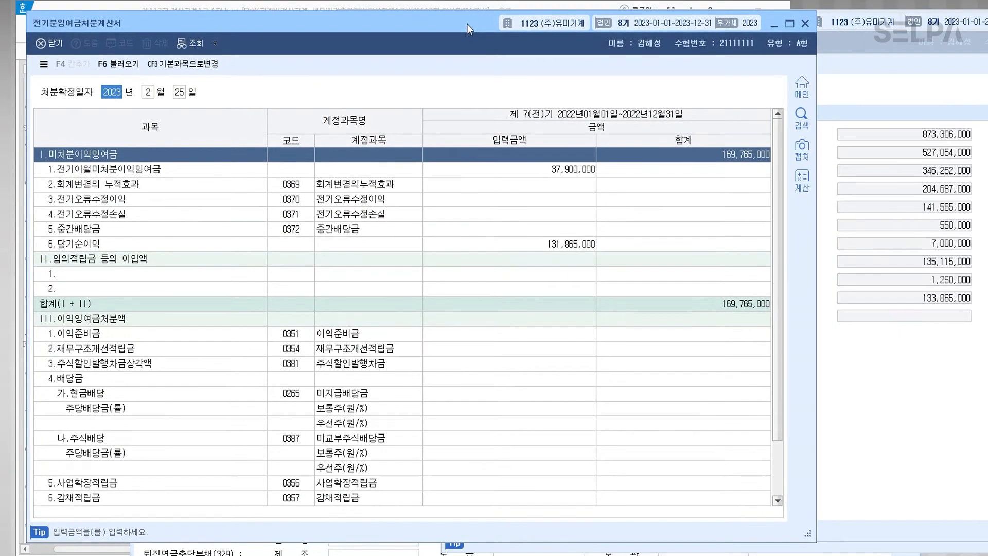
Step: Load 당기순이익 133,865,000 from the income statement, giving 미처분이익잉여금 171,765,000
{"action": "left_click", "coordinate": [562, 248]}
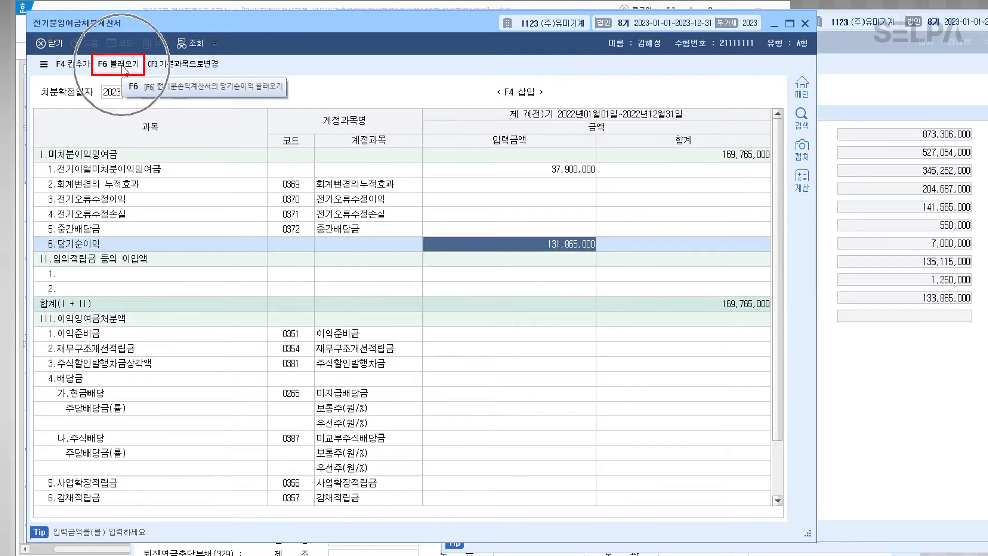
{"action": "left_click", "coordinate": [124, 67]}
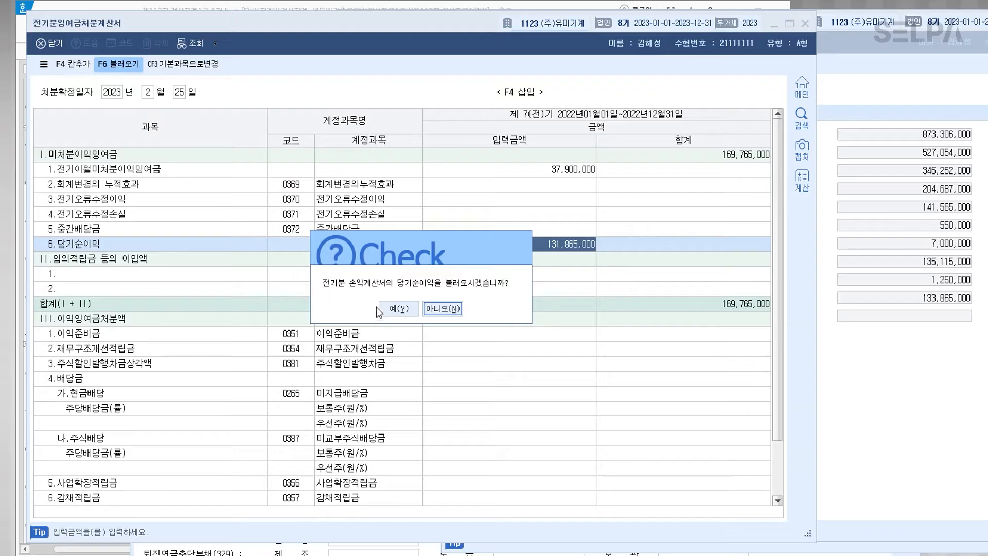
{"action": "left_click", "coordinate": [388, 313]}
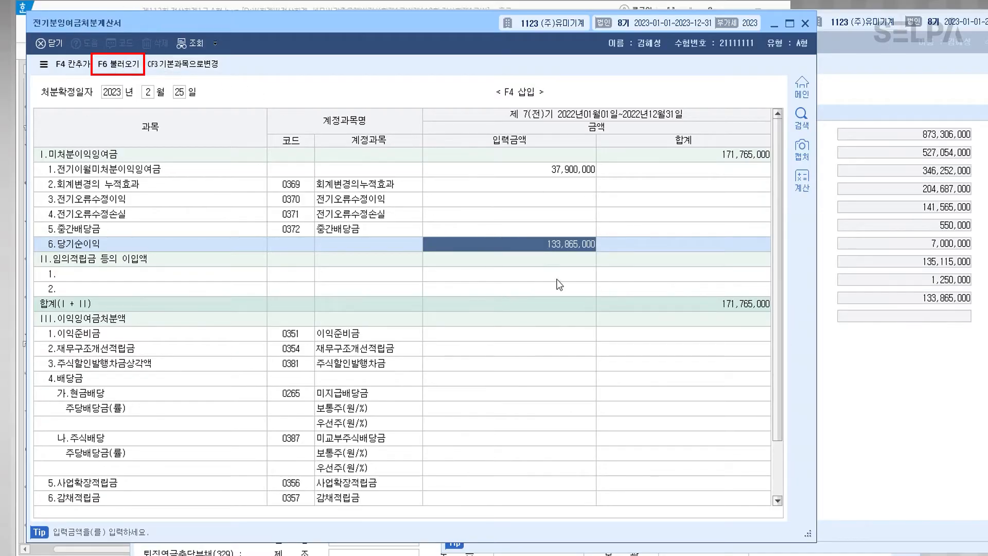
{"action": "left_click", "coordinate": [754, 156]}
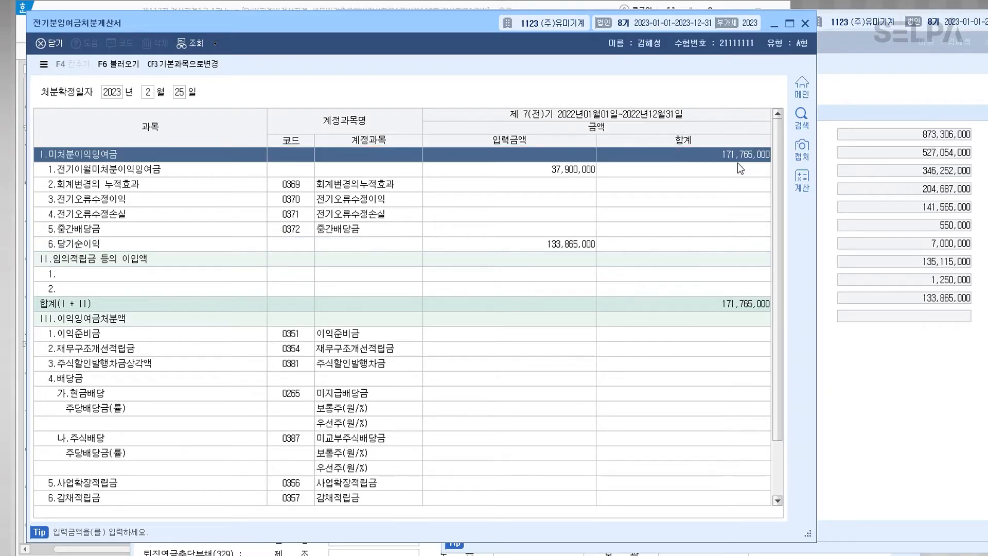
{"action": "left_click_drag", "start_coordinate": [366, 23], "coordinate": [543, 42]}
{"action": "left_click_drag", "start_coordinate": [564, 32], "coordinate": [567, 33]}
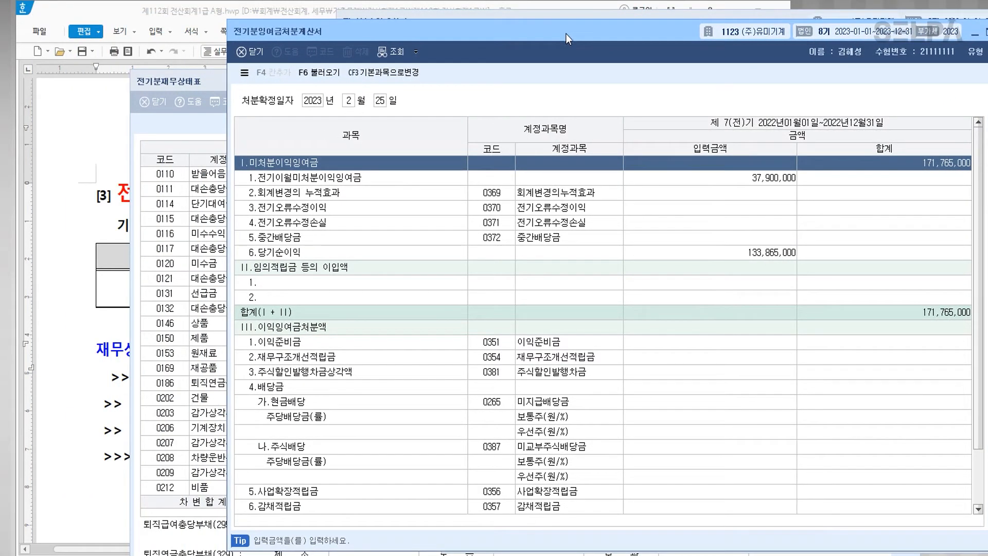
Step: Set 이월이익잉여금 (0375) to 171,765,000 on the prior-year balance sheet and close it
{"action": "left_click", "coordinate": [170, 367]}
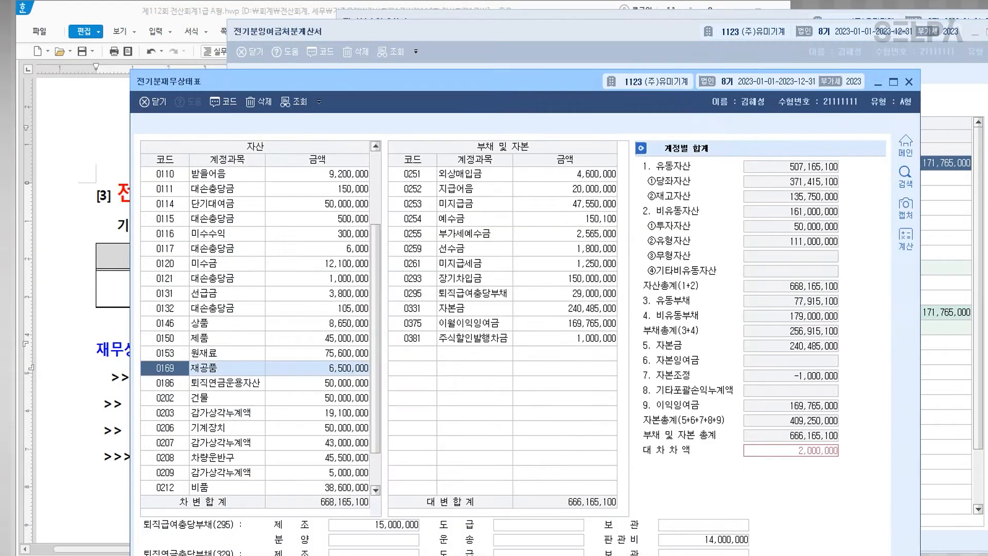
{"action": "left_click_drag", "start_coordinate": [459, 86], "coordinate": [326, 50]}
{"action": "left_click", "coordinate": [458, 290]}
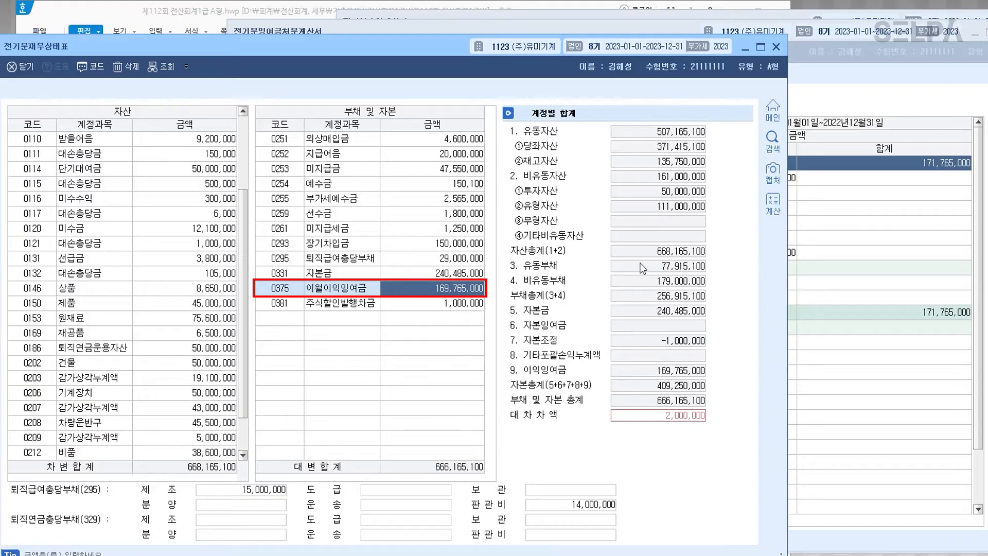
{"action": "type", "text": "17"}
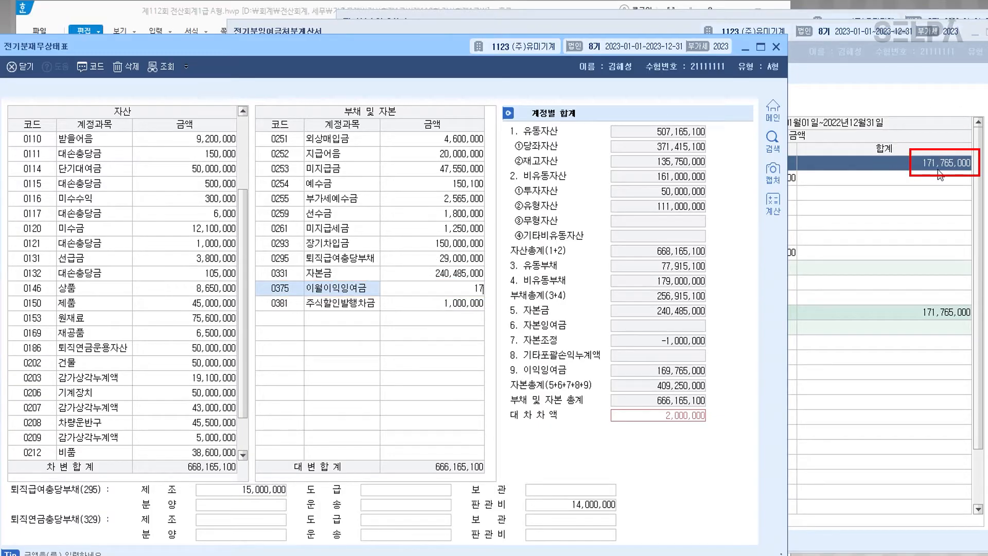
{"action": "type", "text": "1,765,000"}
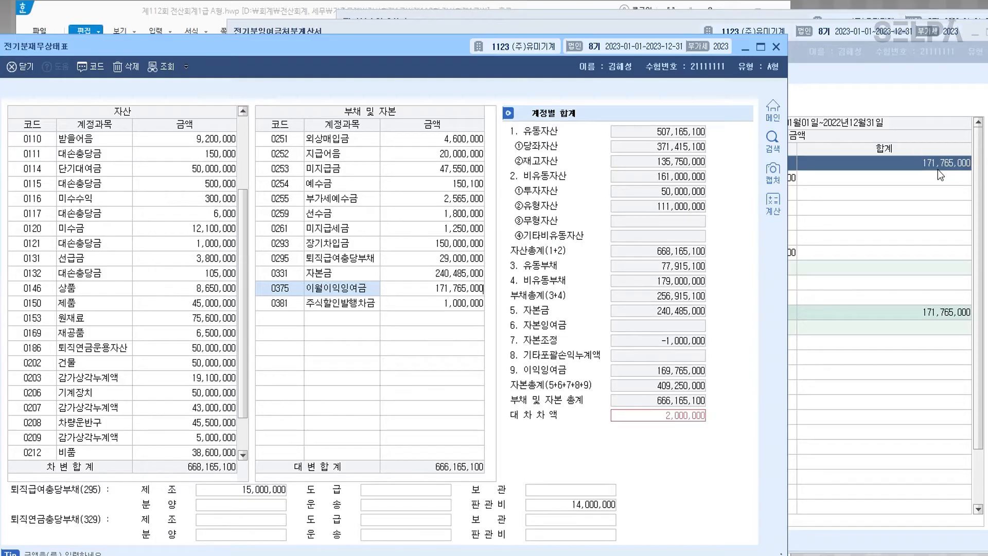
{"action": "key", "text": "Return"}
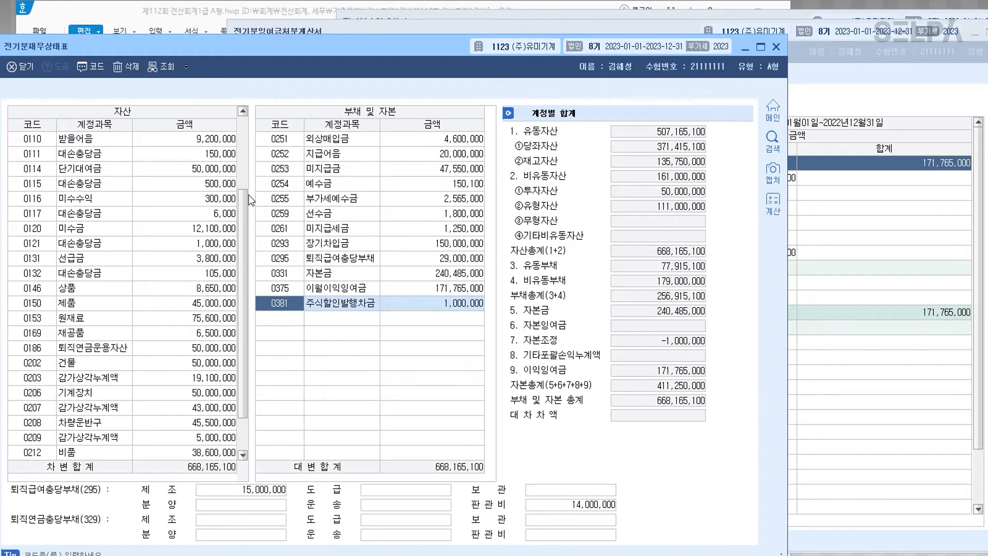
{"action": "key", "text": "Escape"}
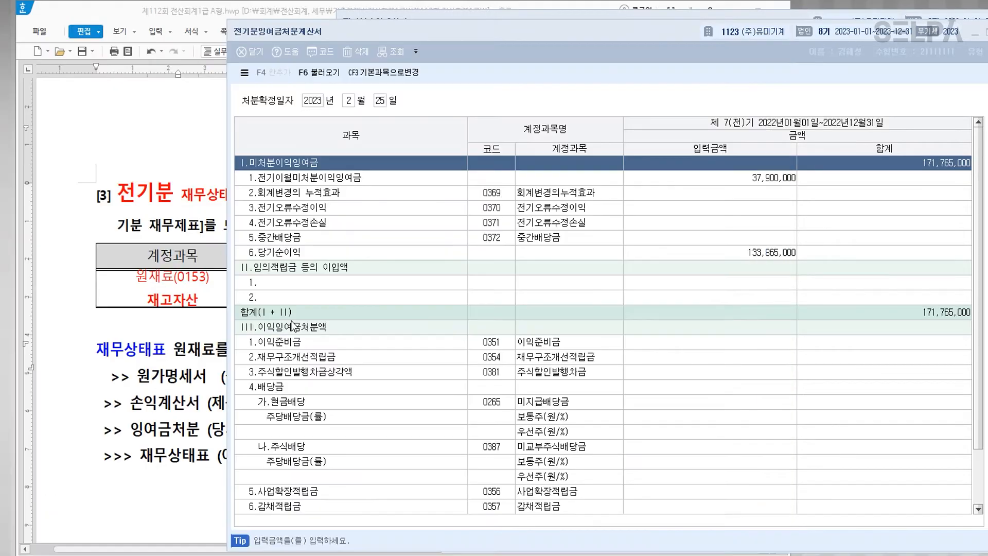
Step: Close the KcLep statement windows and colour 일반전표입력 in question 2 blue in Hangul
{"action": "key", "text": "Escape"}
{"action": "key", "text": "Escape"}
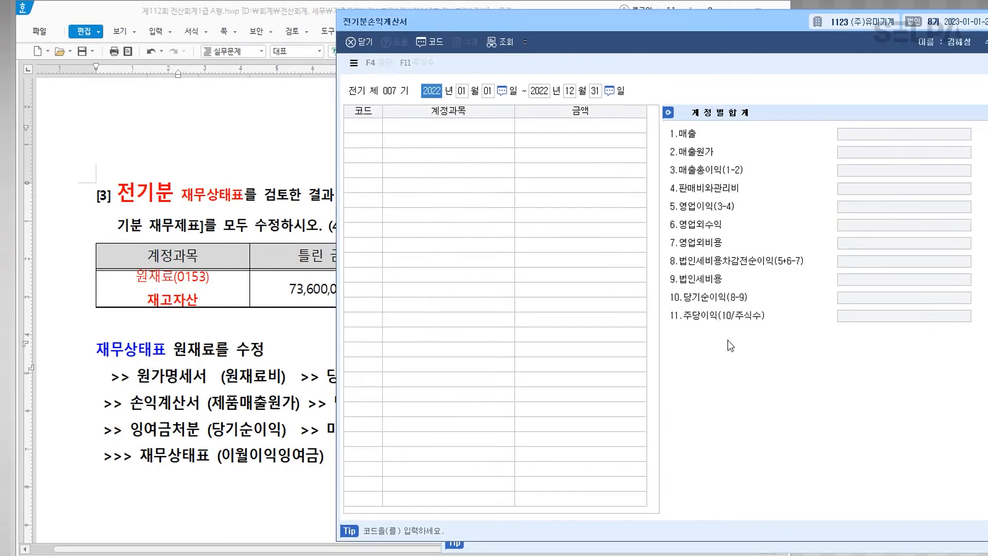
{"action": "key", "text": "Escape"}
{"action": "left_click", "coordinate": [481, 382]}
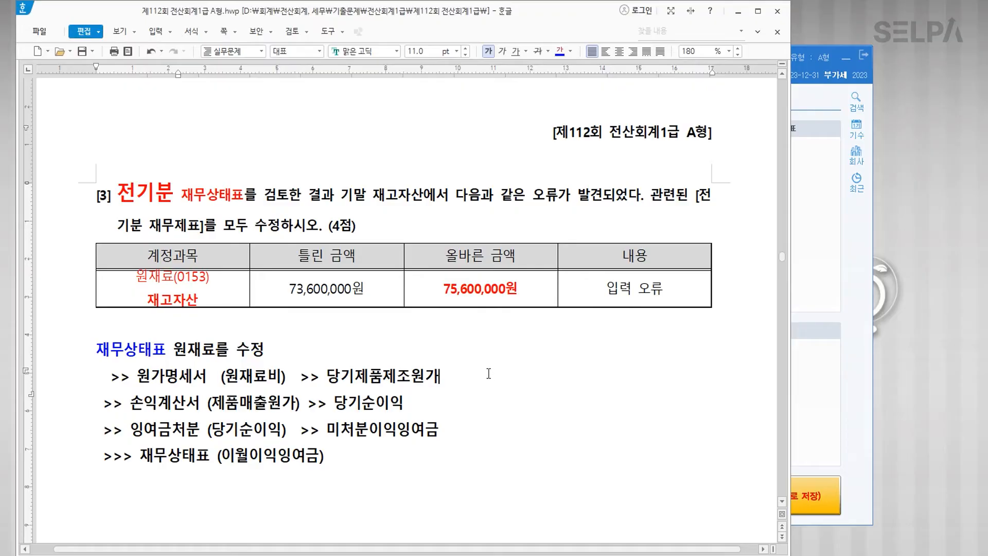
{"action": "scroll", "coordinate": [456, 364], "scroll_direction": "down", "scroll_amount": 3}
{"action": "scroll", "coordinate": [456, 364], "scroll_direction": "down", "scroll_amount": 9}
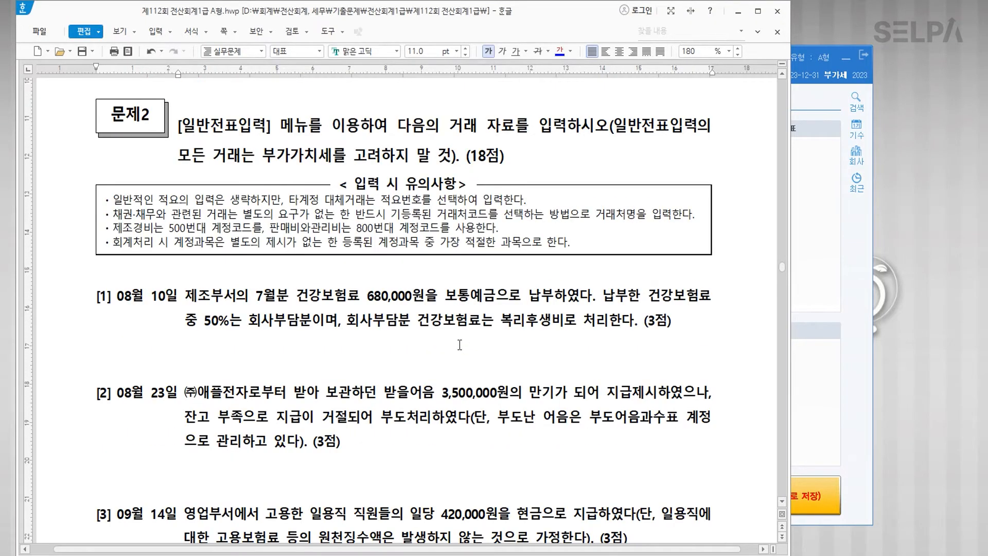
{"action": "left_click_drag", "start_coordinate": [181, 123], "coordinate": [262, 135]}
{"action": "left_click", "coordinate": [560, 51]}
{"action": "left_click", "coordinate": [408, 330]}
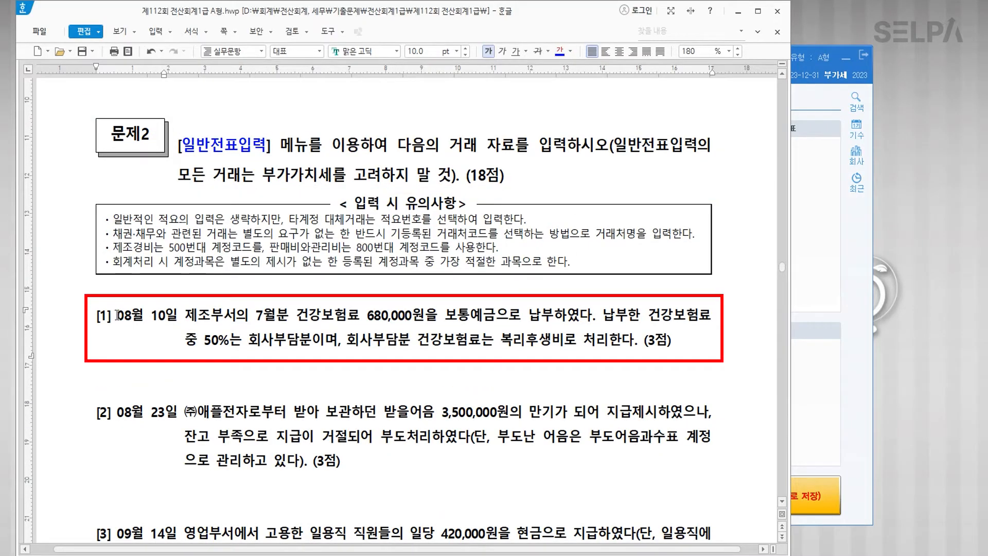
Step: Colour item [1]'s date 08월 10일 blue, then return to KcLep
{"action": "left_click_drag", "start_coordinate": [116, 315], "coordinate": [182, 320]}
{"action": "left_click", "coordinate": [560, 51]}
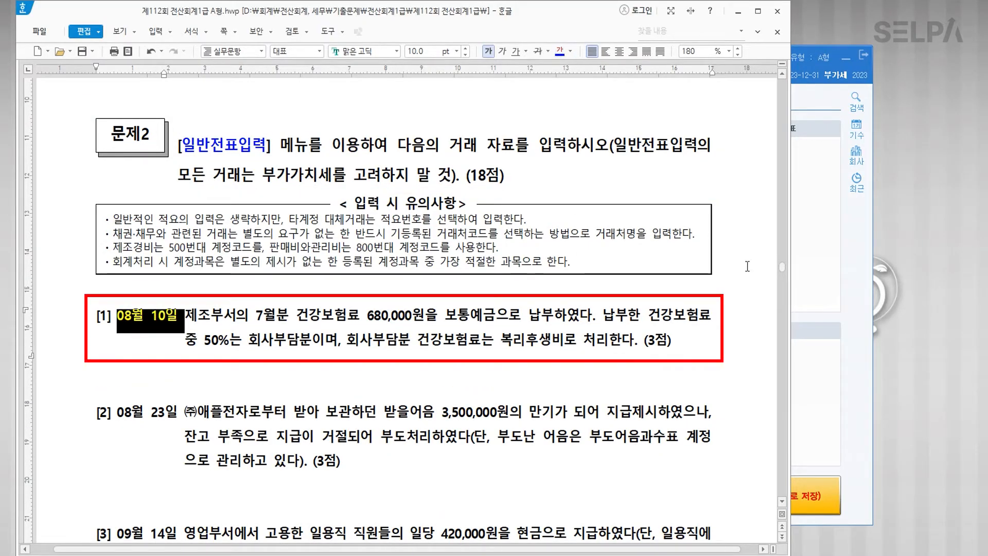
{"action": "scroll", "coordinate": [784, 298], "scroll_direction": "down", "scroll_amount": 3}
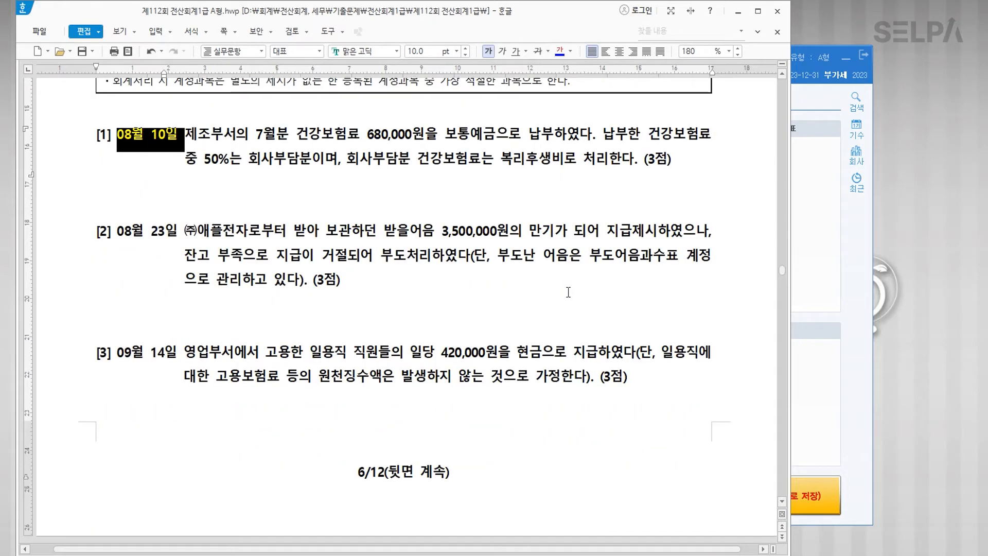
{"action": "left_click", "coordinate": [825, 279]}
{"action": "left_click", "coordinate": [296, 147]}
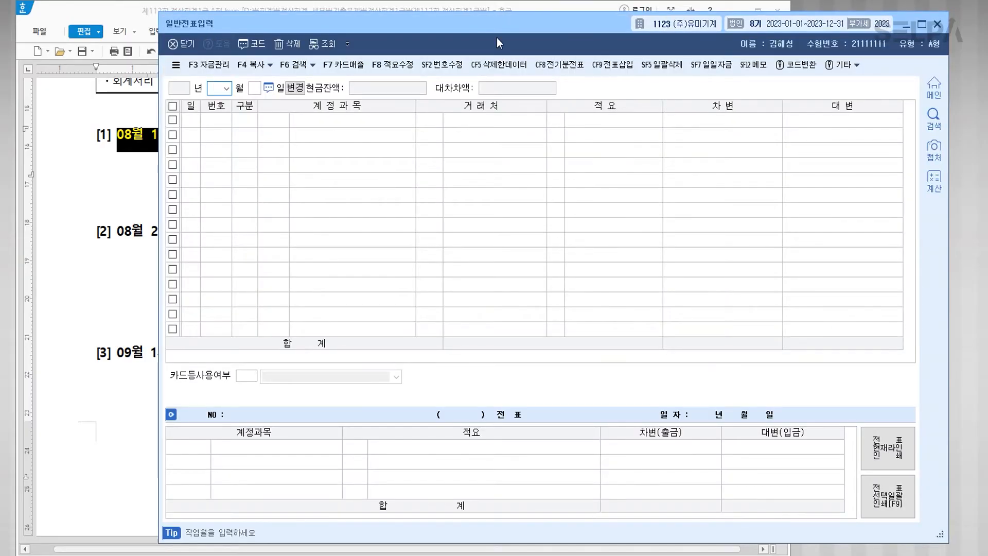
Step: Enter the journal date as month 08, day 10 for item [1]
{"action": "left_click_drag", "start_coordinate": [495, 30], "coordinate": [409, 199]}
{"action": "type", "text": "08"}
{"action": "key", "text": "Return"}
{"action": "type", "text": "10"}
{"action": "key", "text": "Return"}
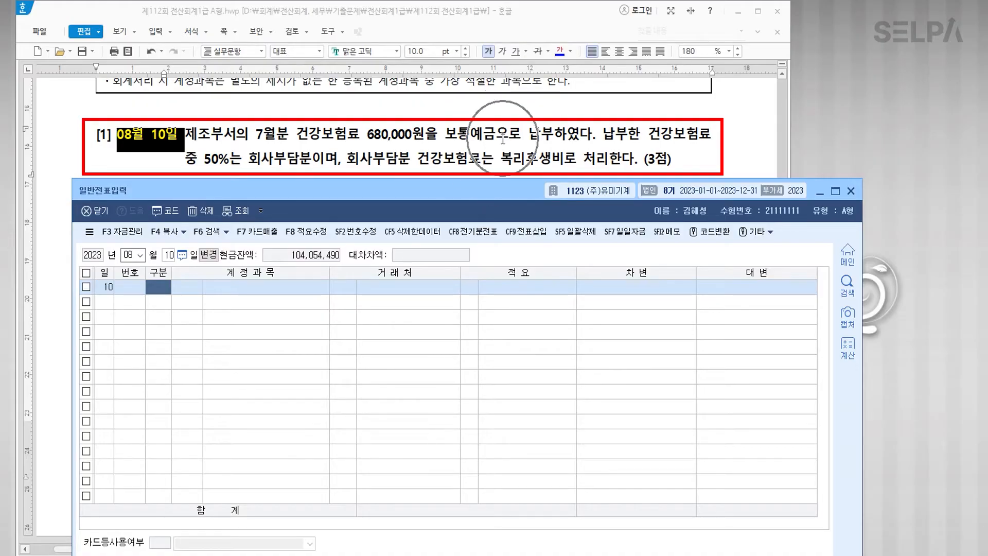
Step: Colour 50%는 회사부담분 and 복리후생비 blue, 제조부 red, and make 제조부 and 복리후생비 12 pt
{"action": "left_click_drag", "start_coordinate": [205, 165], "coordinate": [312, 164]}
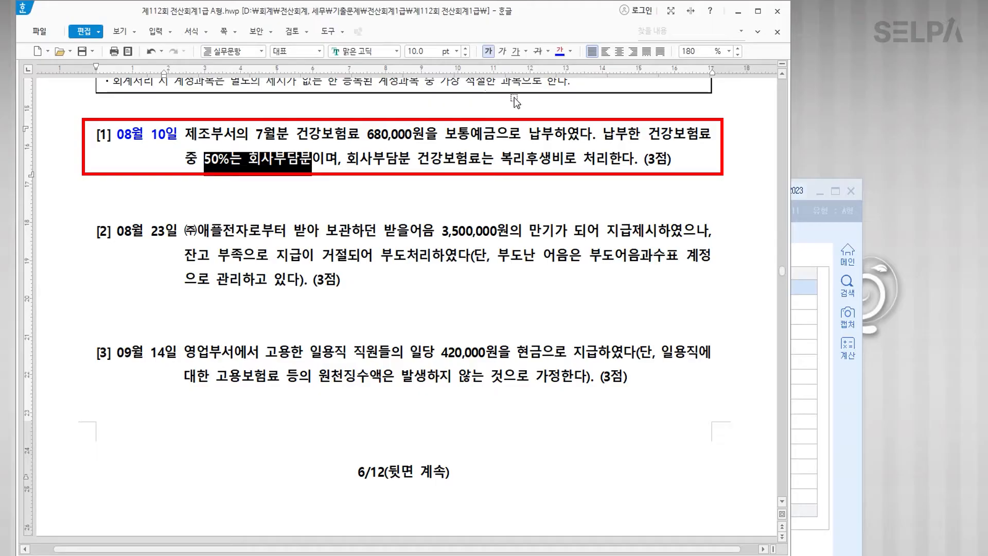
{"action": "left_click", "coordinate": [559, 51]}
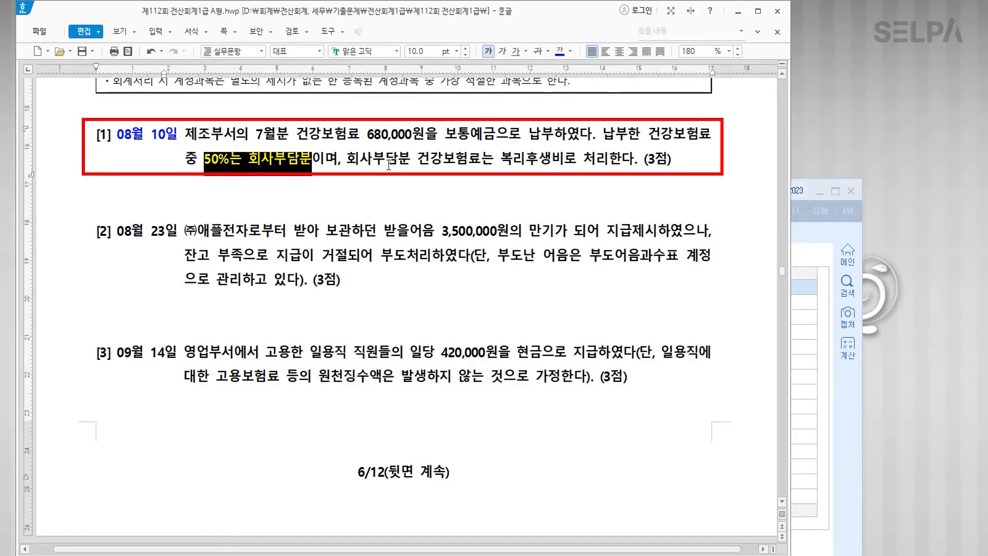
{"action": "left_click_drag", "start_coordinate": [501, 164], "coordinate": [564, 164]}
{"action": "left_click", "coordinate": [559, 51]}
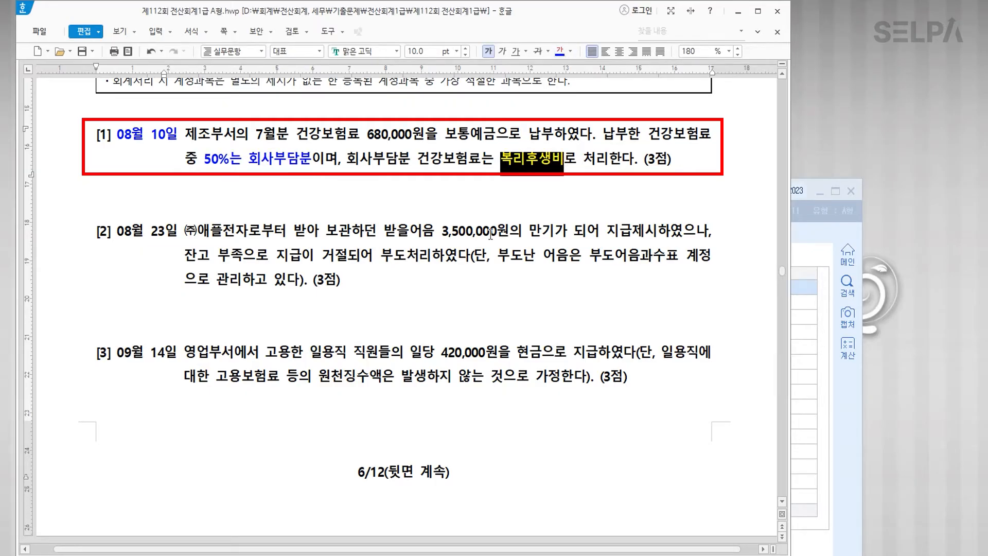
{"action": "left_click_drag", "start_coordinate": [187, 135], "coordinate": [222, 134]}
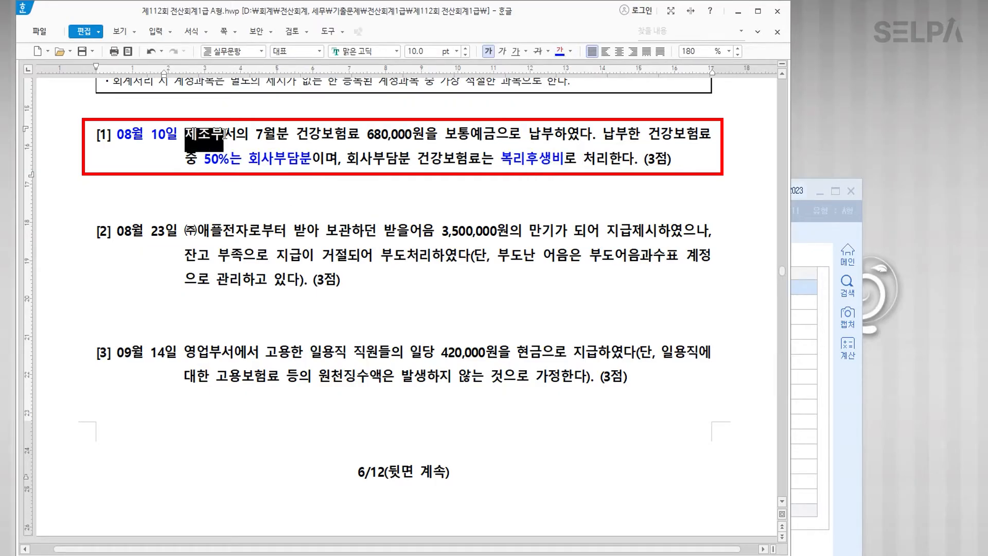
{"action": "left_click", "coordinate": [570, 51]}
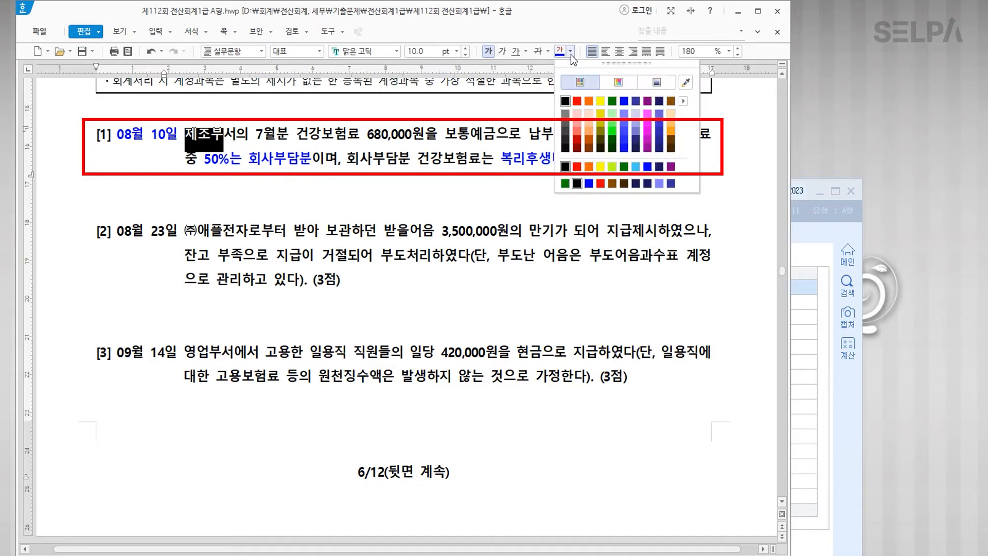
{"action": "left_click", "coordinate": [575, 105]}
{"action": "left_click", "coordinate": [456, 51]}
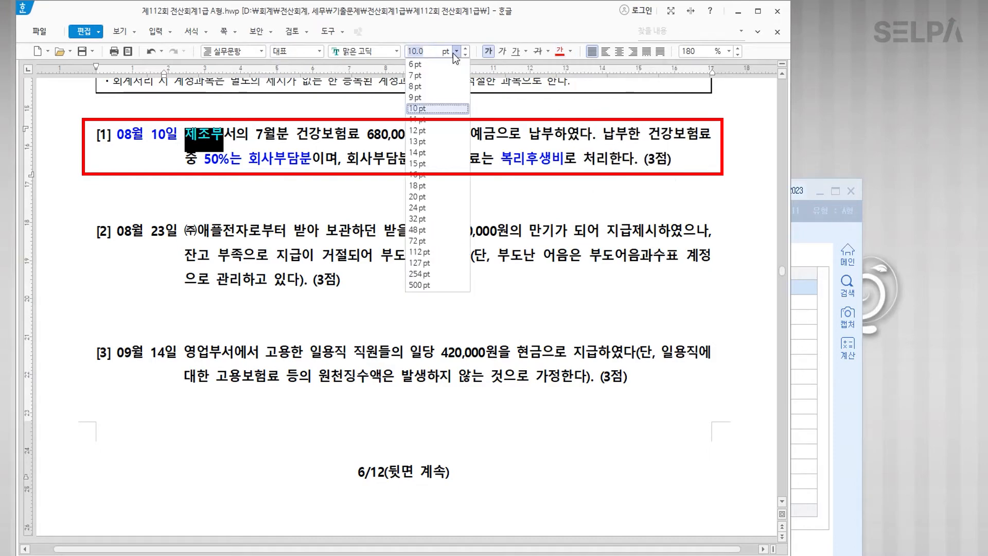
{"action": "left_click", "coordinate": [439, 135]}
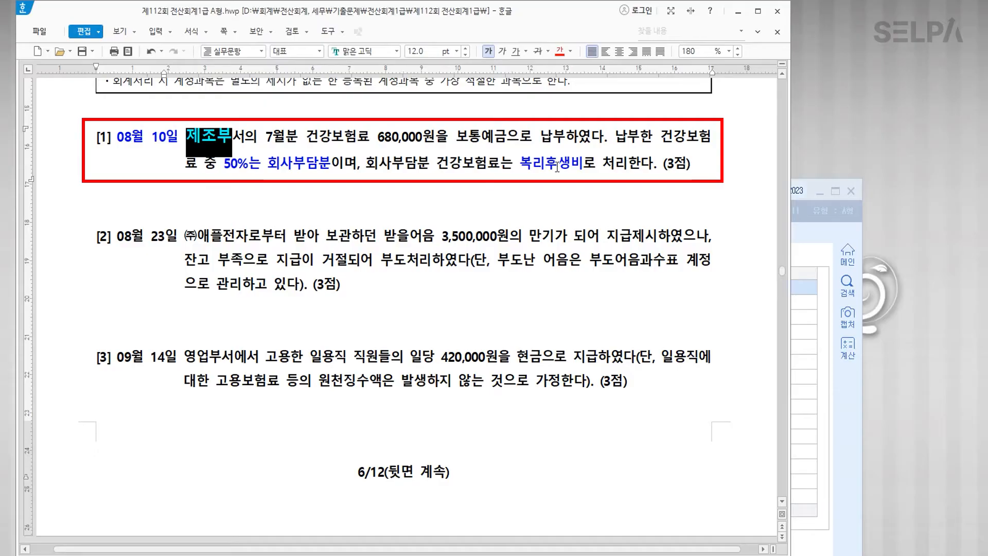
{"action": "left_click_drag", "start_coordinate": [521, 164], "coordinate": [582, 165]}
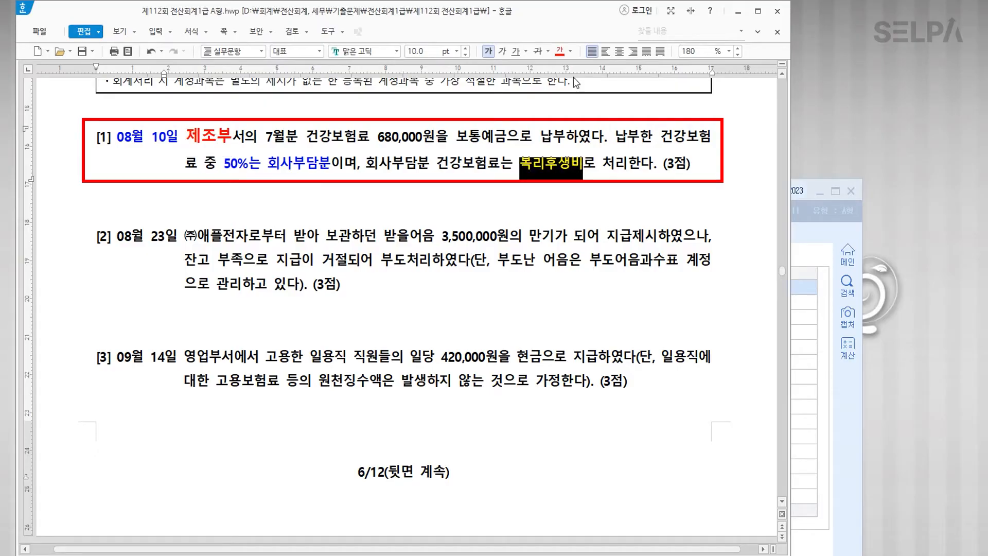
{"action": "left_click", "coordinate": [457, 51]}
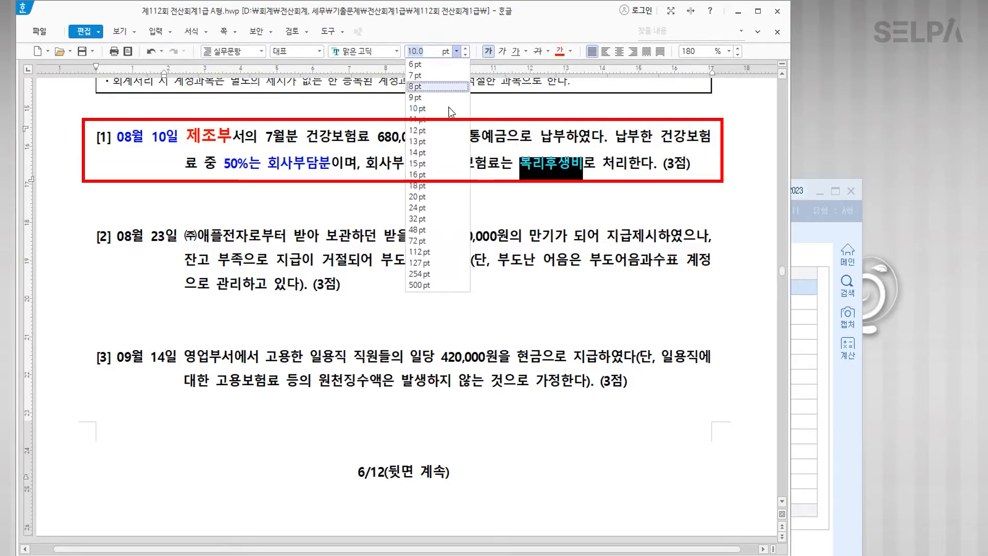
{"action": "left_click", "coordinate": [442, 136]}
Step: Add the note '급여지급시 원천징수 >>> 예수금(대변) >>> 340,000 >>> 차변으로' inside item [1]'s box
{"action": "left_click", "coordinate": [394, 218]}
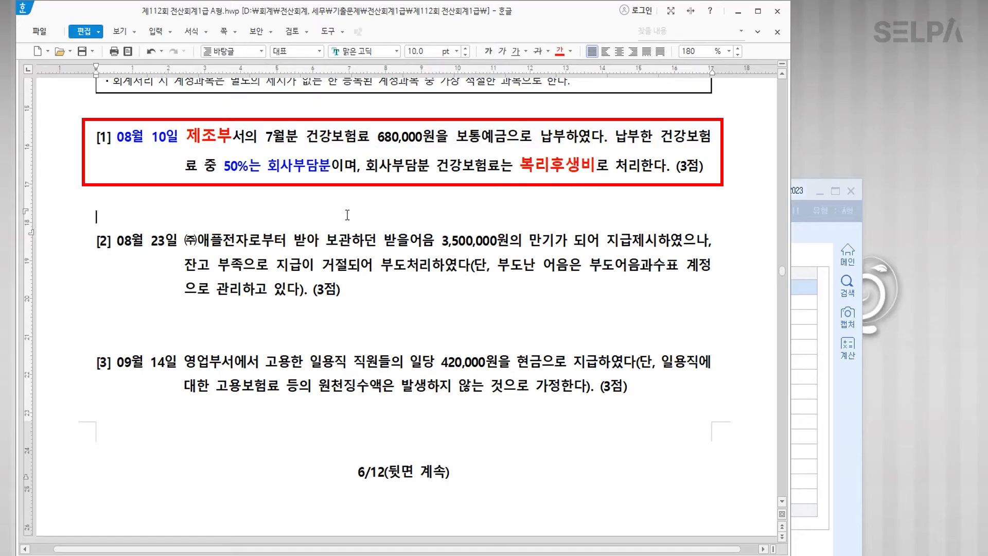
{"action": "key", "text": "Up"}
{"action": "key", "text": "Return"}
{"action": "key", "text": "Return"}
{"action": "type", "text": "급여직ㅅ₩"}
{"action": "key", "text": "BackSpace"}
{"action": "key", "text": "BackSpace"}
{"action": "key", "text": "BackSpace"}
{"action": "type", "text": "지급시 "}
{"action": "type", "text": "원천징ㅅ"}
{"action": "type", "text": "ㅜ"}
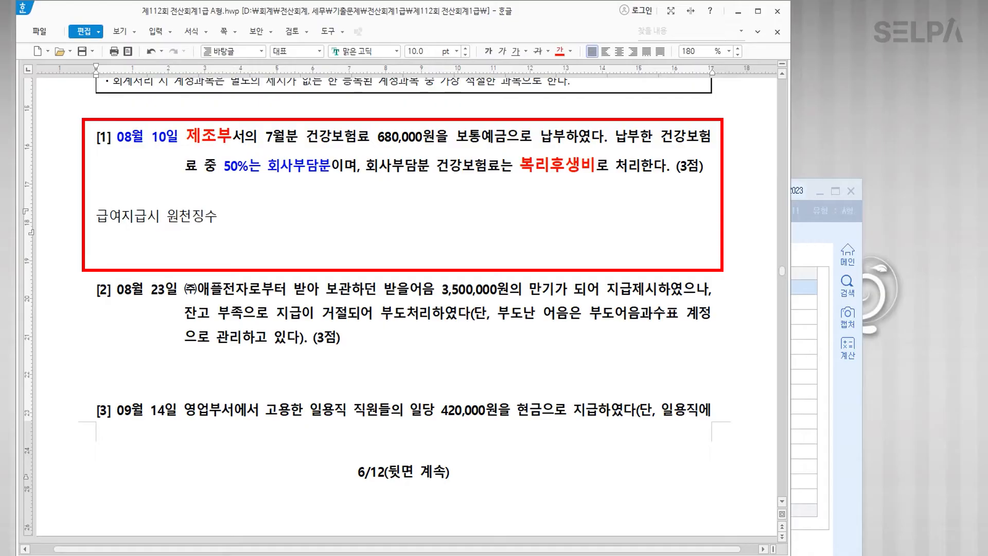
{"action": "type", "text": "  >>> 예수금  >>> 340,000"}
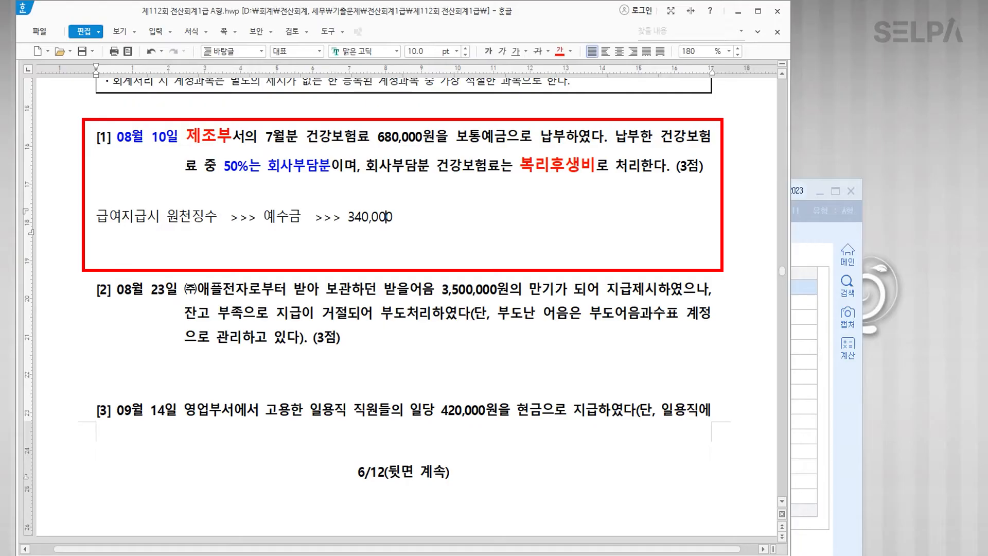
{"action": "type", "text": "(대변)"}
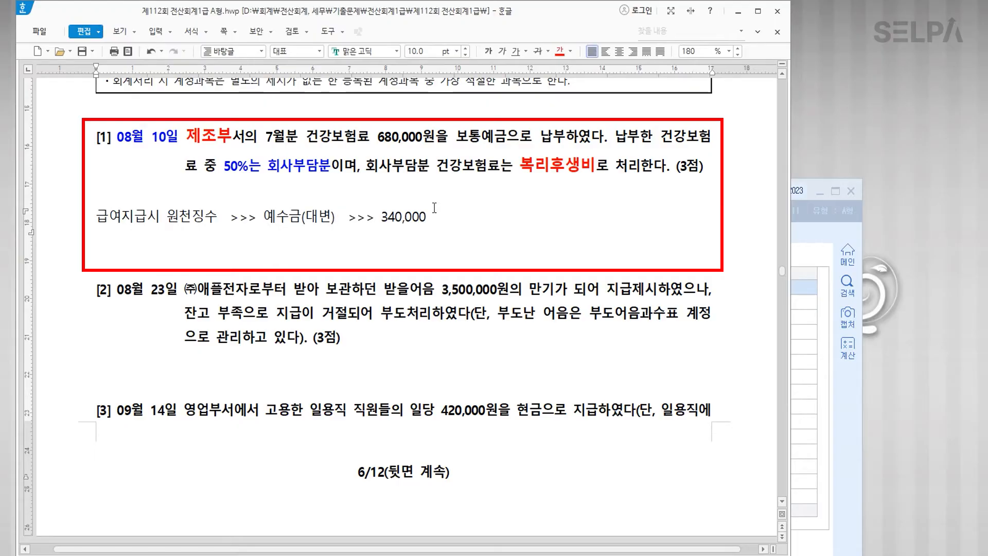
{"action": "left_click", "coordinate": [459, 219]}
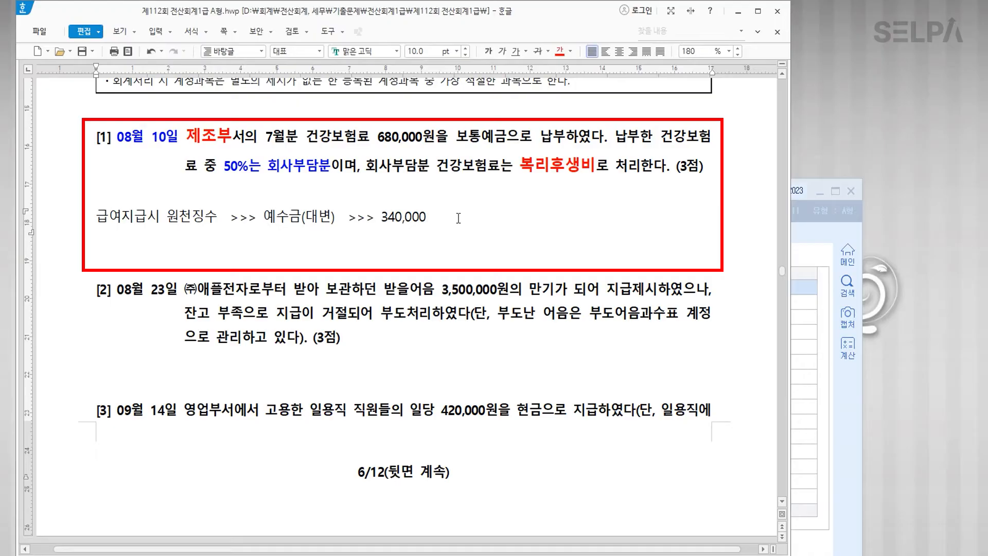
{"action": "type", "text": ">>> 차변으로"}
{"action": "left_click", "coordinate": [801, 404]}
Step: Enter a 340,000 debit to 예수금 (0254) and a 680,000 credit to 보통예금 (0103)
{"action": "left_click_drag", "start_coordinate": [421, 199], "coordinate": [417, 264]}
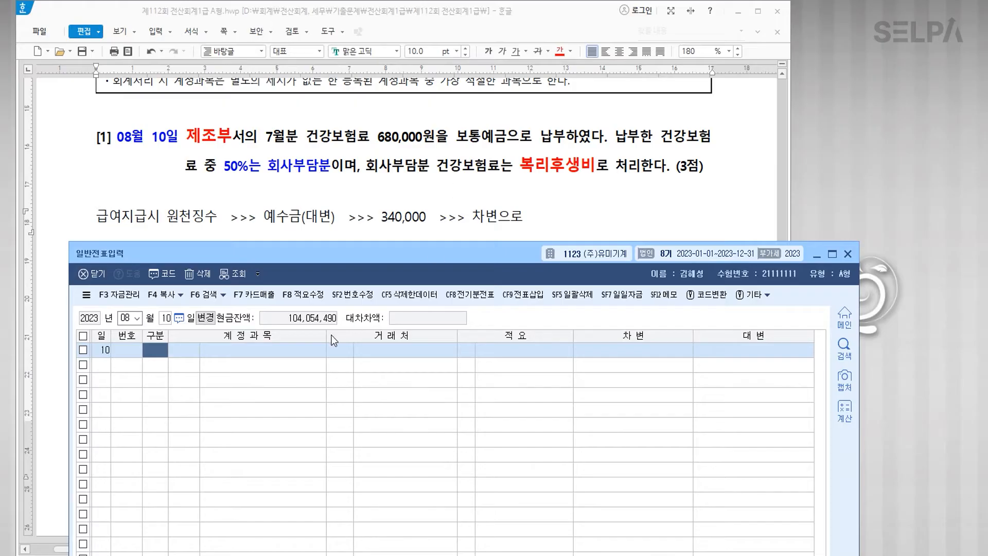
{"action": "type", "text": "3254"}
{"action": "key", "text": "Return"}
{"action": "key", "text": "Return"}
{"action": "key", "text": "Return"}
{"action": "type", "text": "340000"}
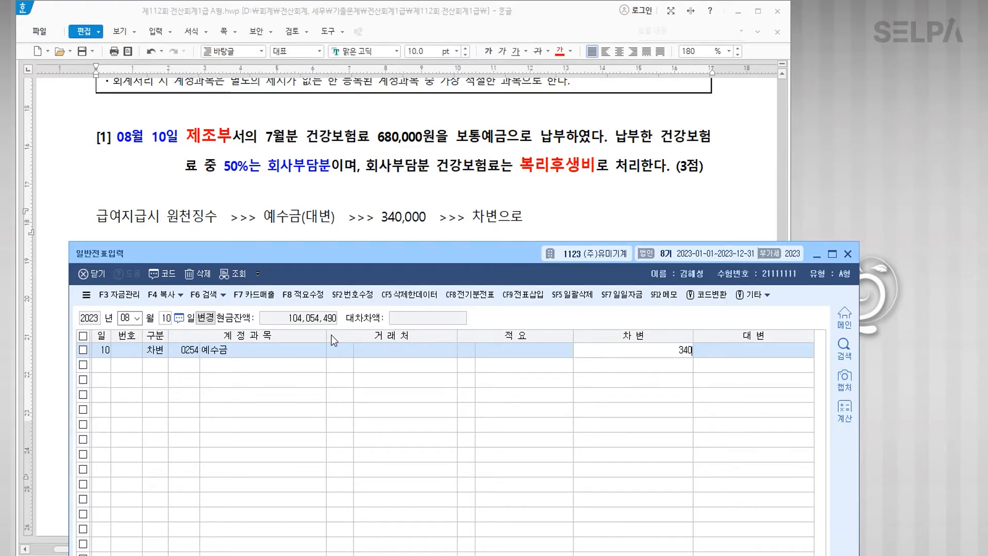
{"action": "key", "text": "Return"}
{"action": "key", "text": "Return"}
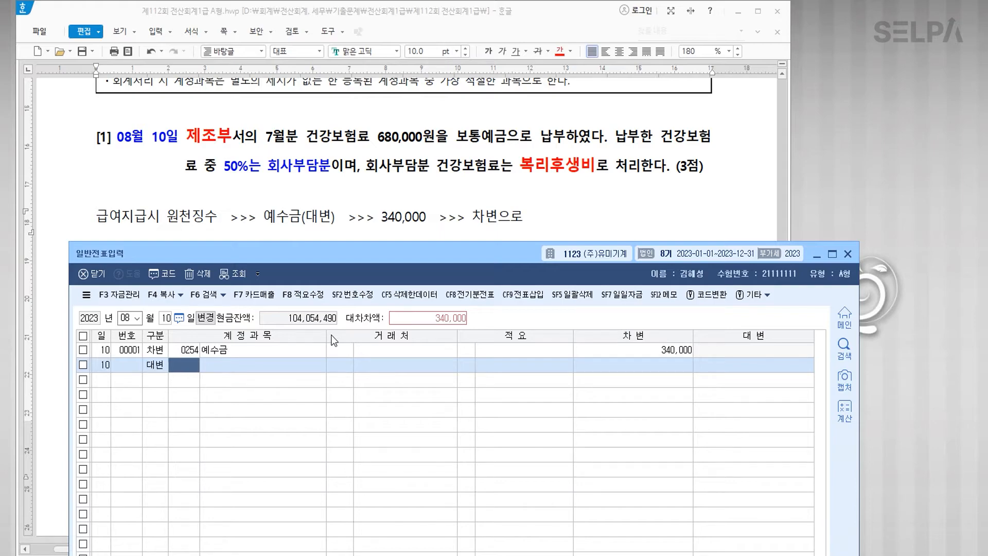
{"action": "type", "text": "103"}
{"action": "key", "text": "Return"}
{"action": "key", "text": "Return"}
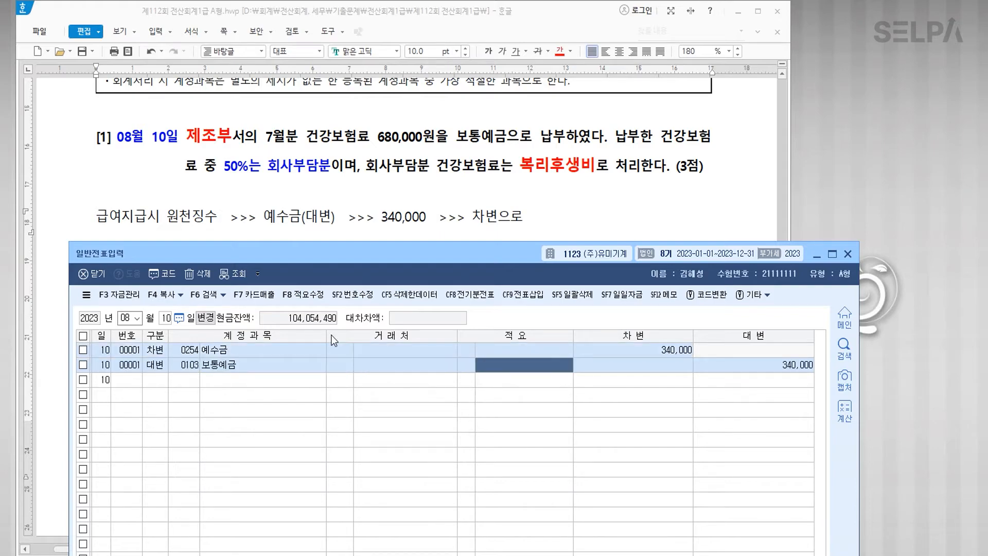
{"action": "key", "text": "Return"}
{"action": "type", "text": "680000"}
{"action": "key", "text": "Return"}
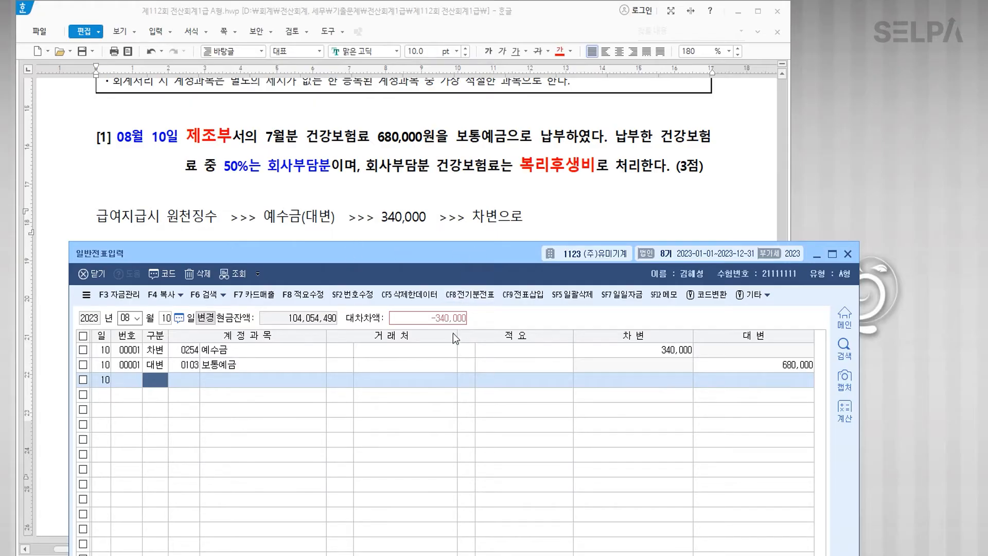
{"action": "key", "text": "ctrl"}
Step: Add a 340,000 debit to 복리후생비 (0511) on row 3 to balance the entry
{"action": "type", "text": "511"}
{"action": "key", "text": "Escape"}
{"action": "key", "text": "Left"}
{"action": "type", "text": "3511"}
{"action": "key", "text": "Return"}
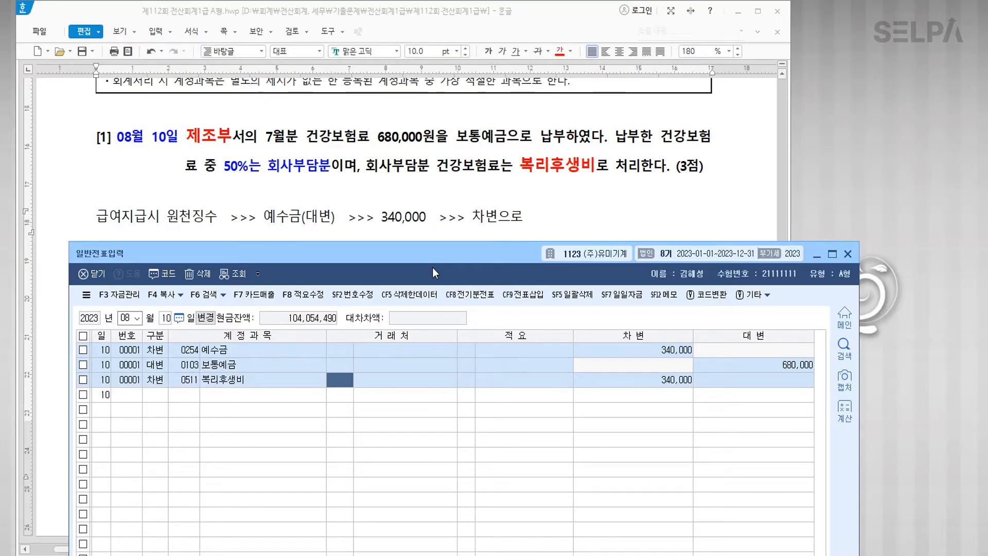
{"action": "left_click_drag", "start_coordinate": [433, 256], "coordinate": [412, 307]}
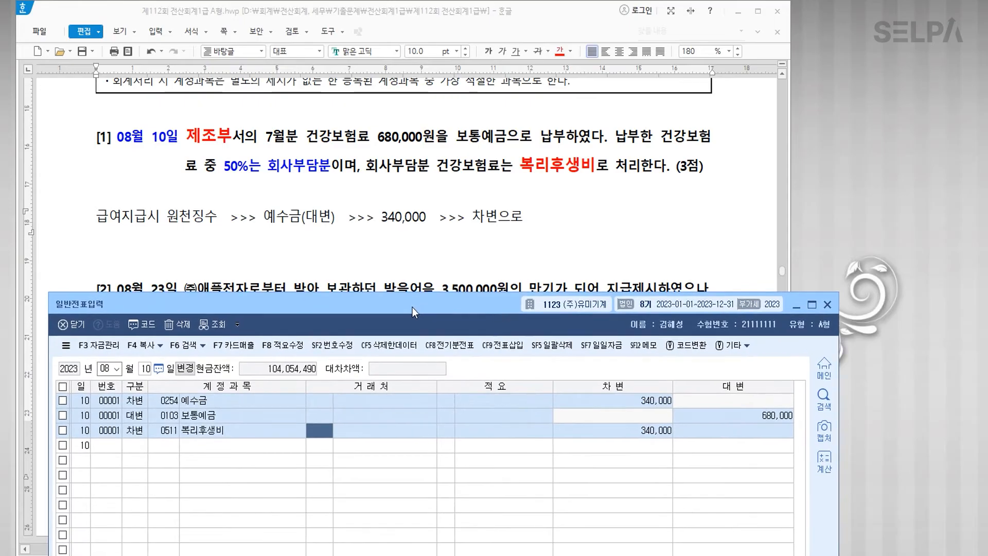
Step: Colour 08월 23일 and '보관하던 받을어음 3,500,000원' red in item [2]
{"action": "scroll", "coordinate": [444, 200], "scroll_direction": "down", "scroll_amount": 2}
{"action": "scroll", "coordinate": [444, 200], "scroll_direction": "down", "scroll_amount": 4}
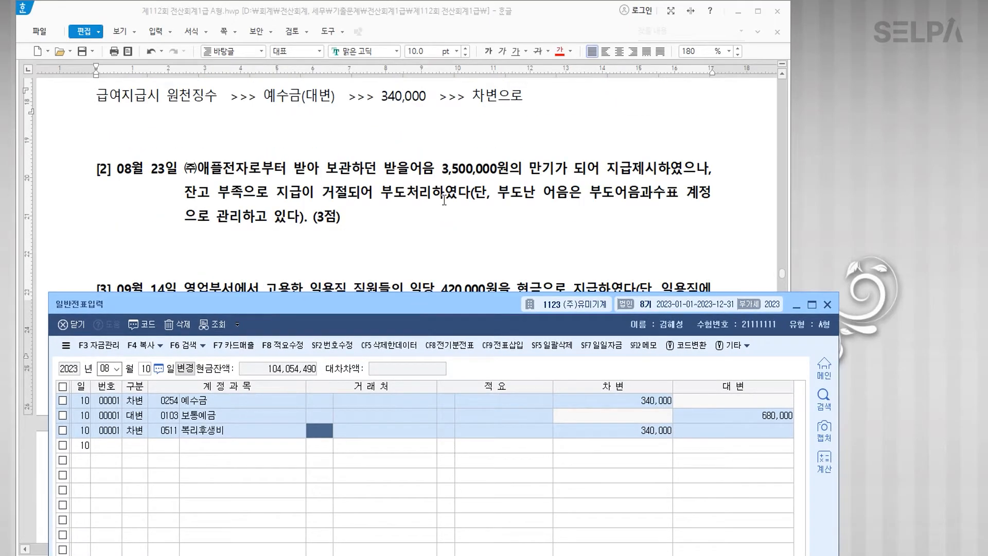
{"action": "left_click_drag", "start_coordinate": [118, 109], "coordinate": [174, 112]}
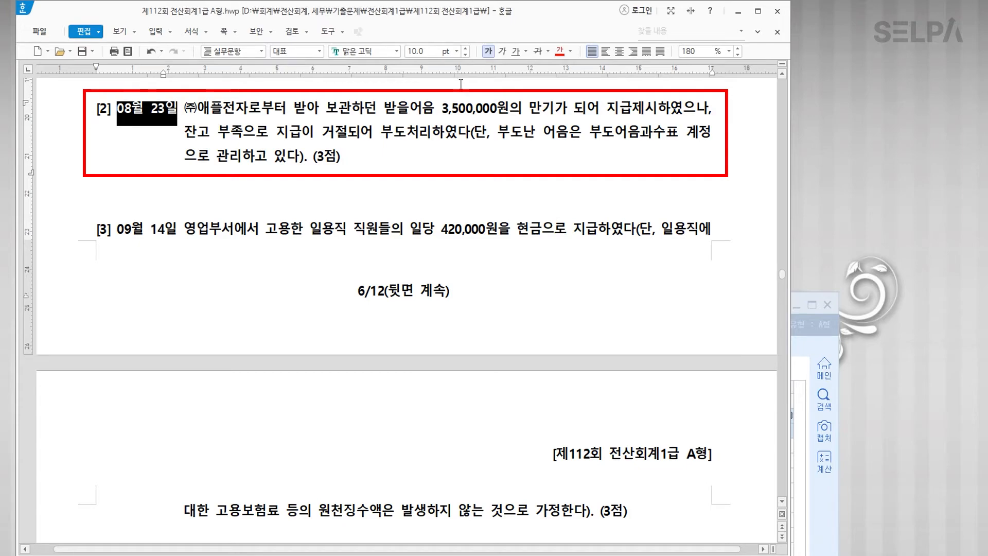
{"action": "left_click", "coordinate": [560, 51]}
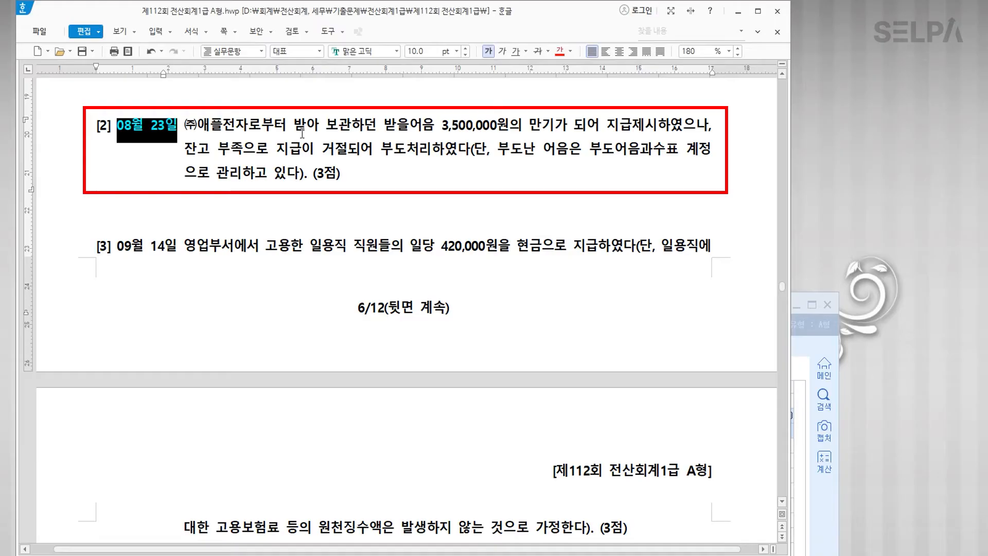
{"action": "left_click_drag", "start_coordinate": [325, 126], "coordinate": [509, 125]}
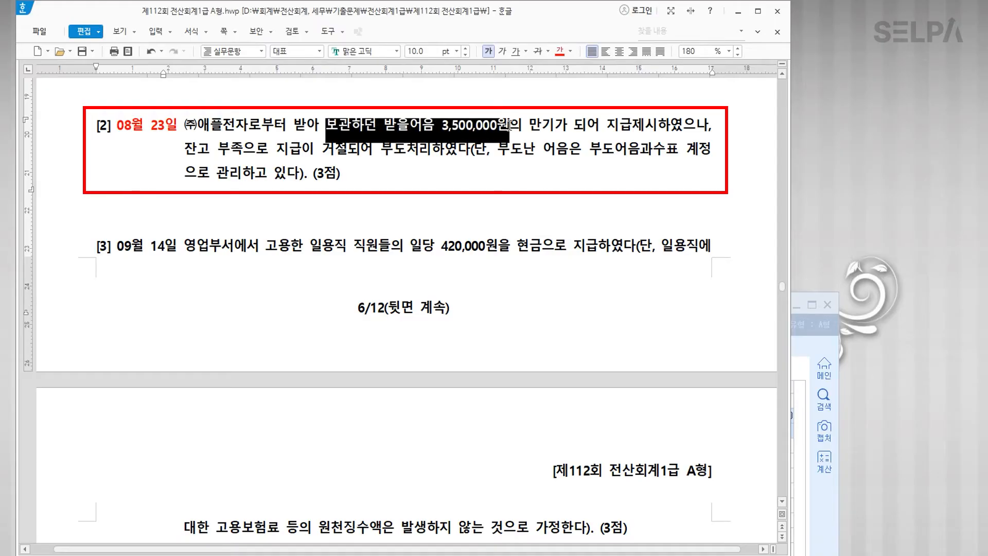
{"action": "left_click", "coordinate": [560, 53]}
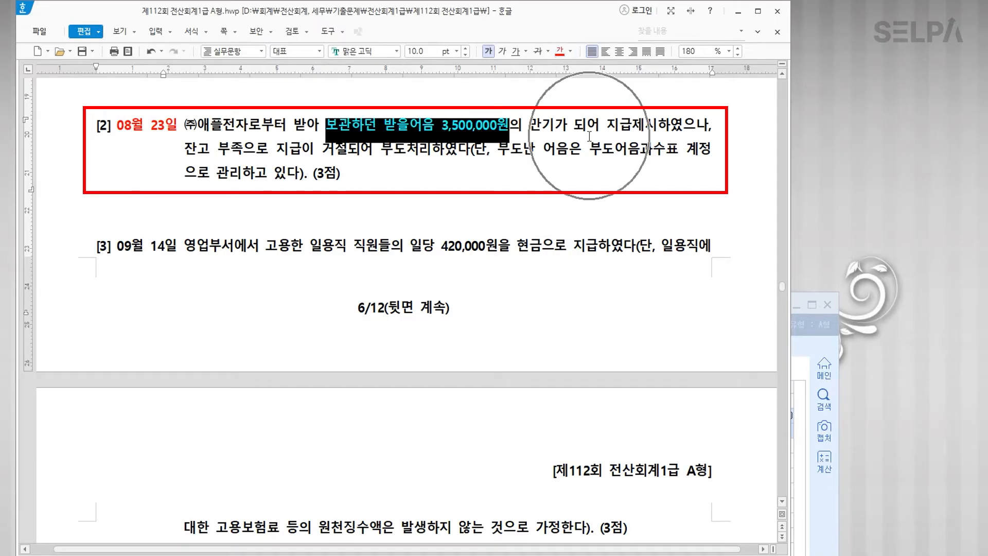
{"action": "left_click", "coordinate": [321, 152]}
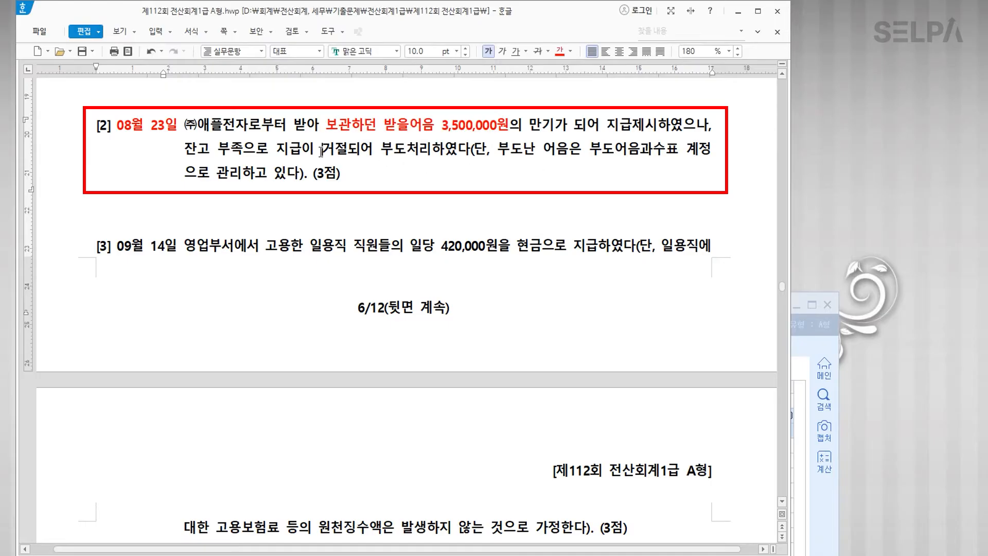
Step: Colour 지급이 거절 red and 부도어음과수표 blue
{"action": "left_click_drag", "start_coordinate": [277, 148], "coordinate": [345, 144]}
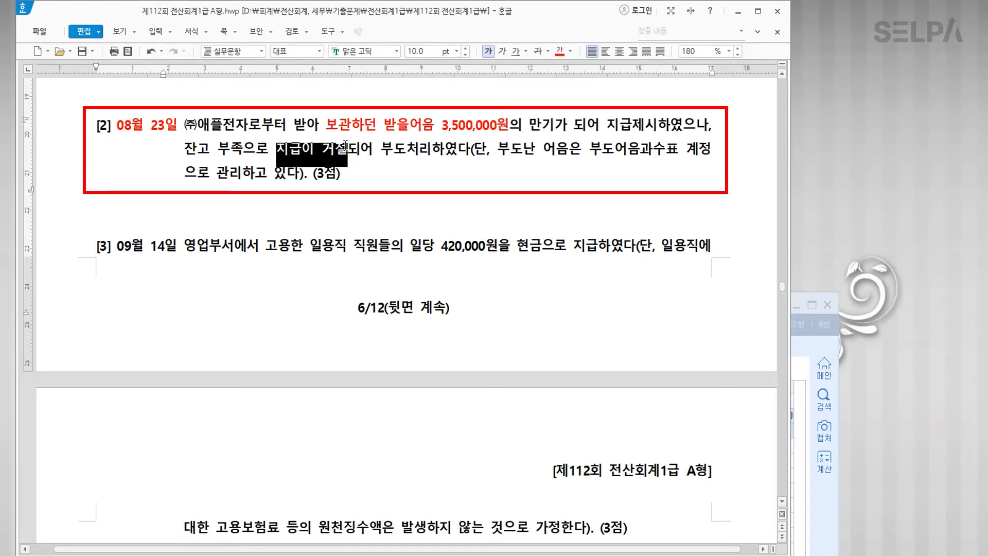
{"action": "left_click", "coordinate": [560, 53]}
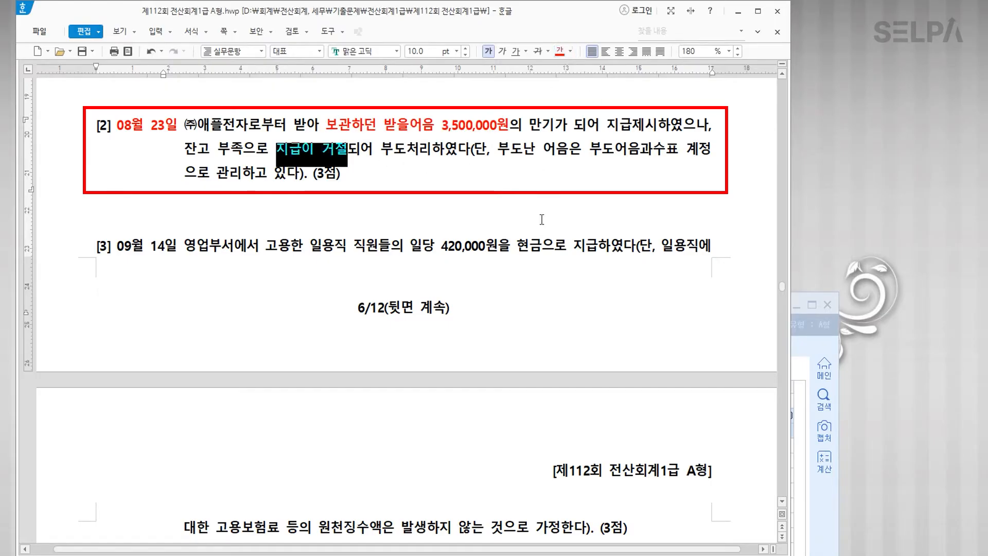
{"action": "left_click", "coordinate": [596, 151]}
{"action": "left_click_drag", "start_coordinate": [596, 151], "coordinate": [676, 150]}
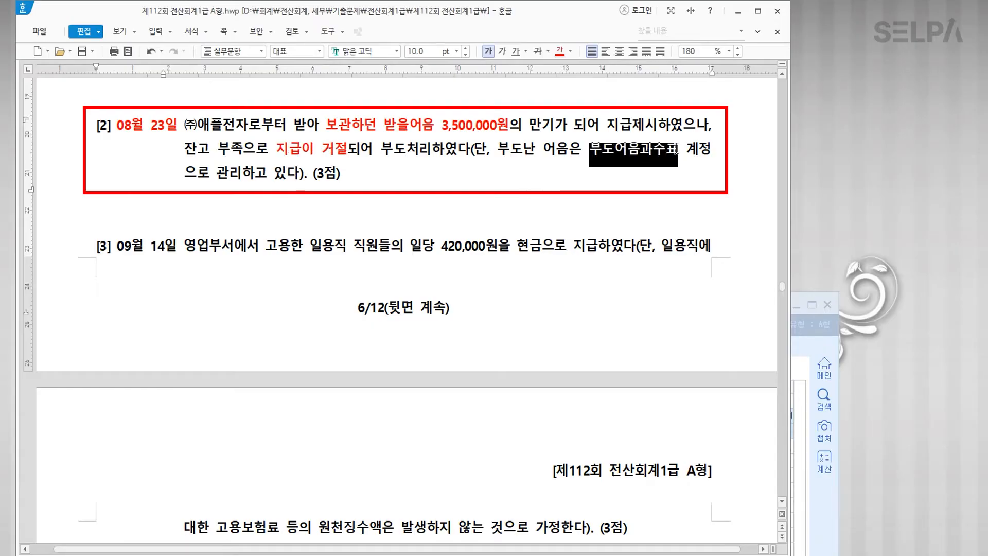
{"action": "left_click", "coordinate": [570, 51]}
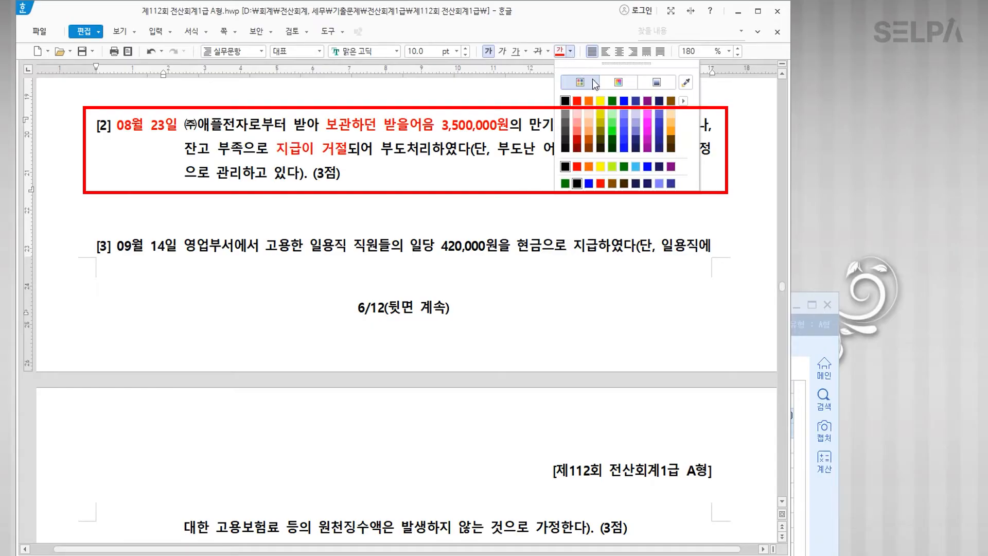
{"action": "left_click", "coordinate": [624, 101]}
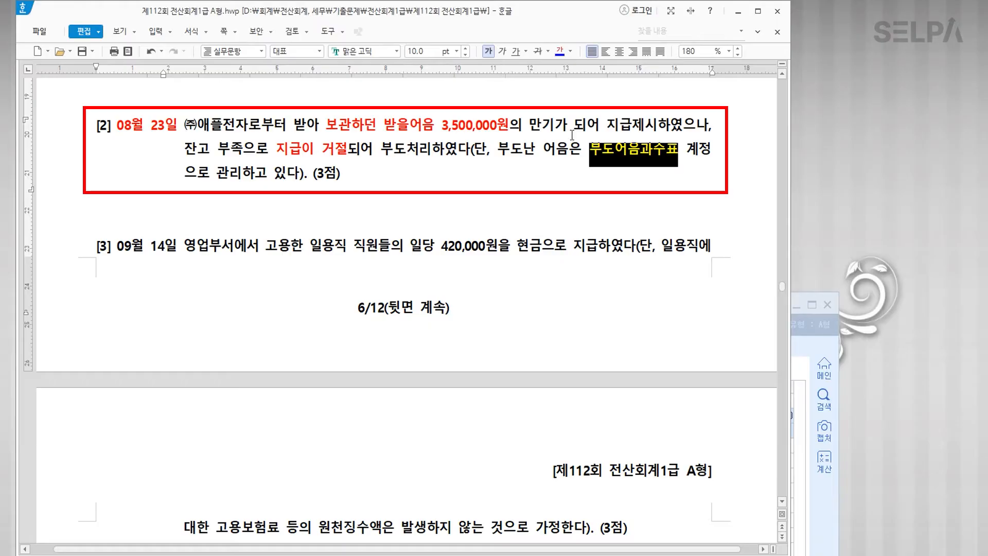
{"action": "left_click", "coordinate": [613, 164]}
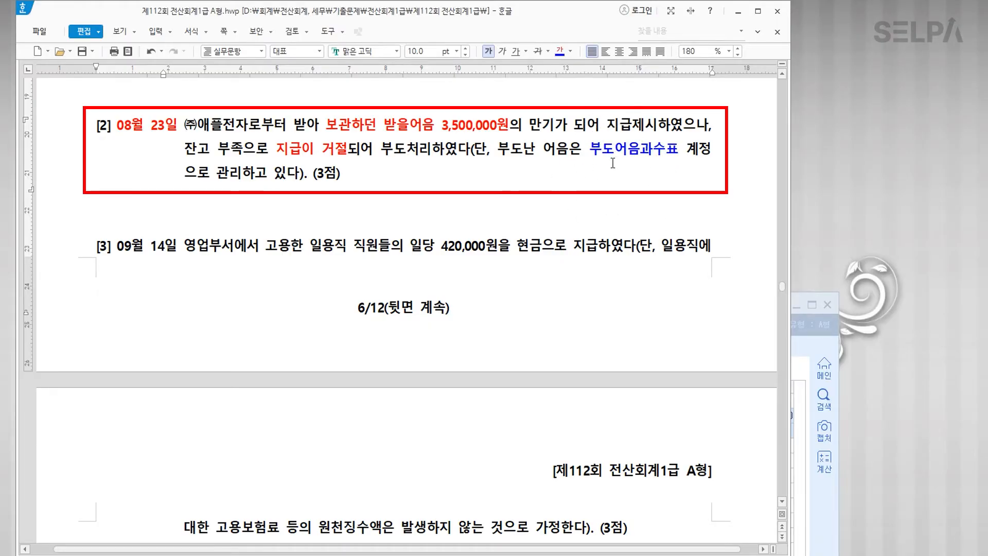
Step: Move 부도어음과수표 to its own line with note '>> 거래처', and colour ㈜애플전자 blue
{"action": "left_click", "coordinate": [588, 149]}
{"action": "key", "text": "Return"}
{"action": "key", "text": "BackSpace"}
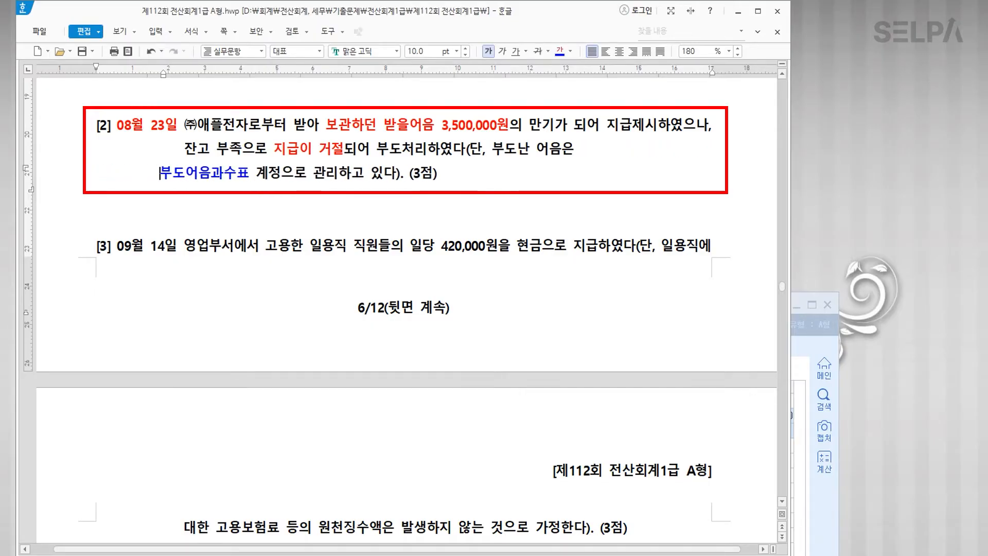
{"action": "left_click", "coordinate": [270, 173]}
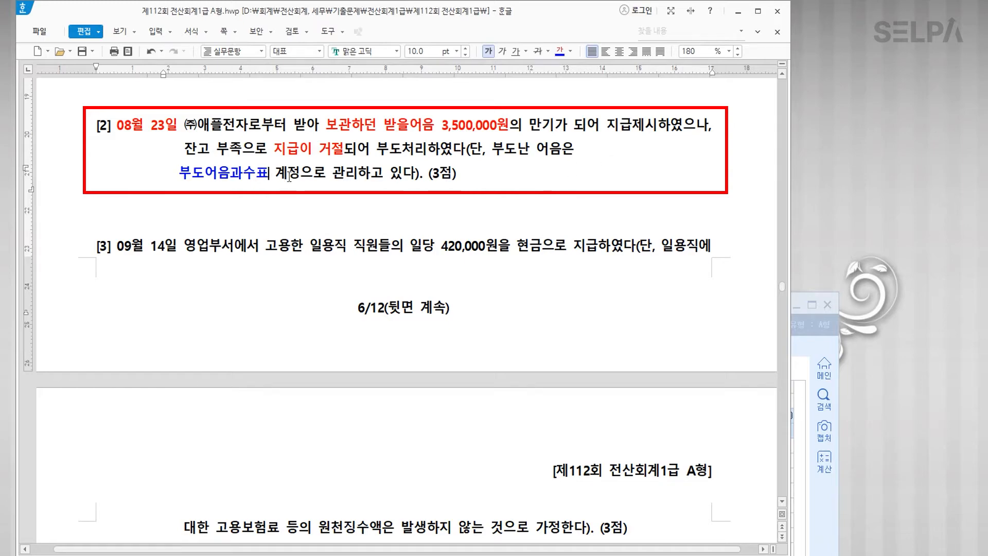
{"action": "type", "text": ">> 거래처"}
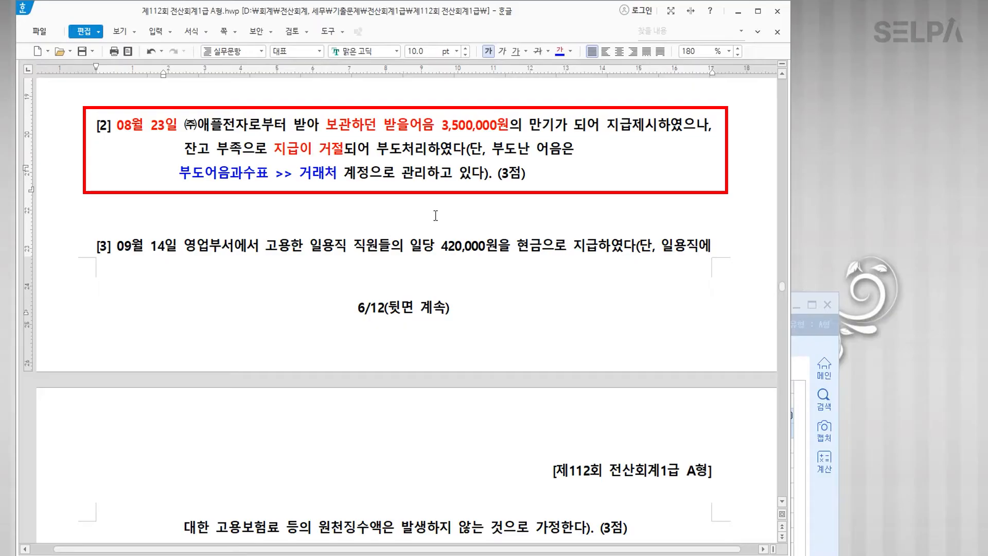
{"action": "left_click_drag", "start_coordinate": [184, 125], "coordinate": [245, 125]}
{"action": "left_click", "coordinate": [561, 51]}
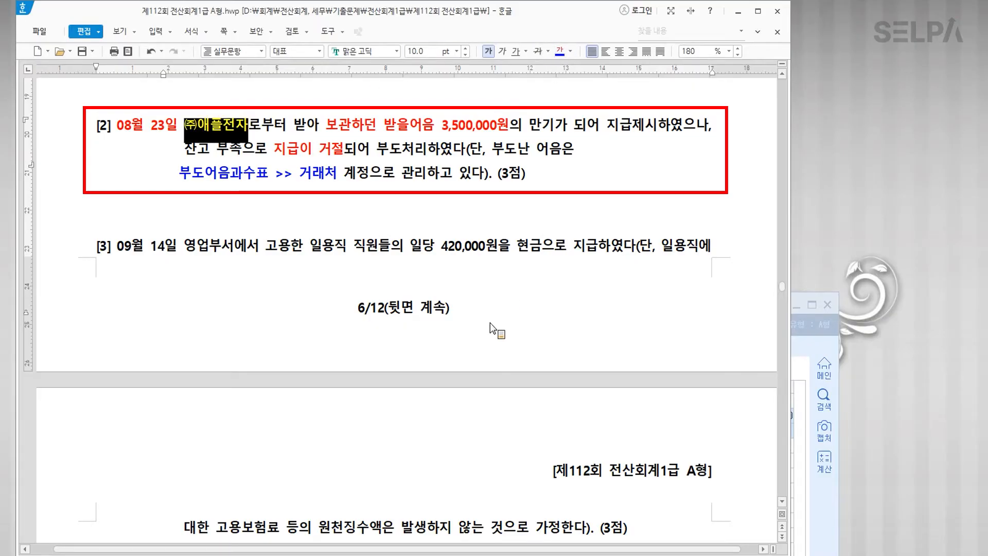
{"action": "left_click", "coordinate": [289, 286]}
Step: Enter the Aug 23 credit line: 0110 받을어음, 3,500,000, partner (주)애플전자
{"action": "key", "text": "alt+Tab"}
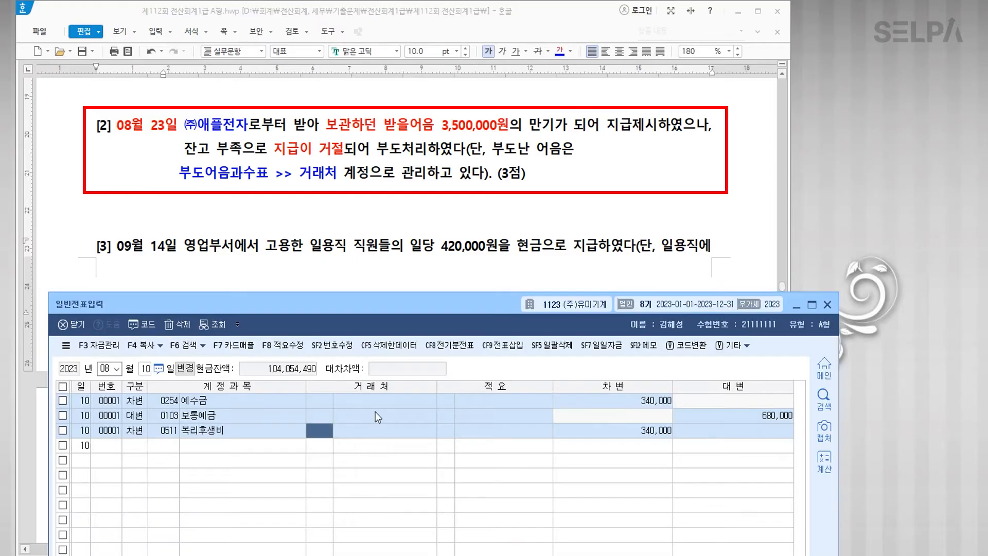
{"action": "type", "text": "23"}
{"action": "key", "text": "Return"}
{"action": "key", "text": "Return"}
{"action": "type", "text": "4"}
{"action": "key", "text": "Return"}
{"action": "type", "text": "110"}
{"action": "key", "text": "Return"}
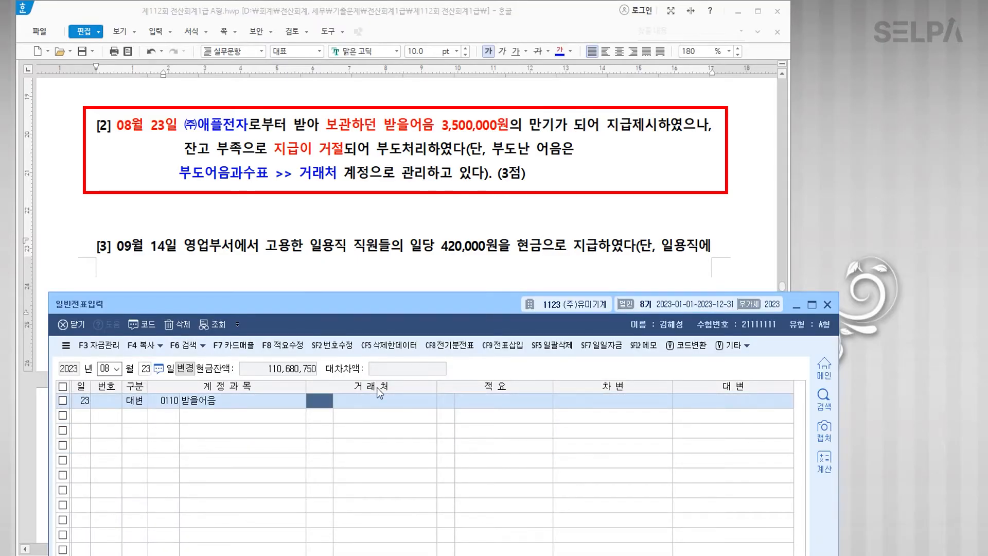
{"action": "type", "text": "애플"}
{"action": "key", "text": "Return"}
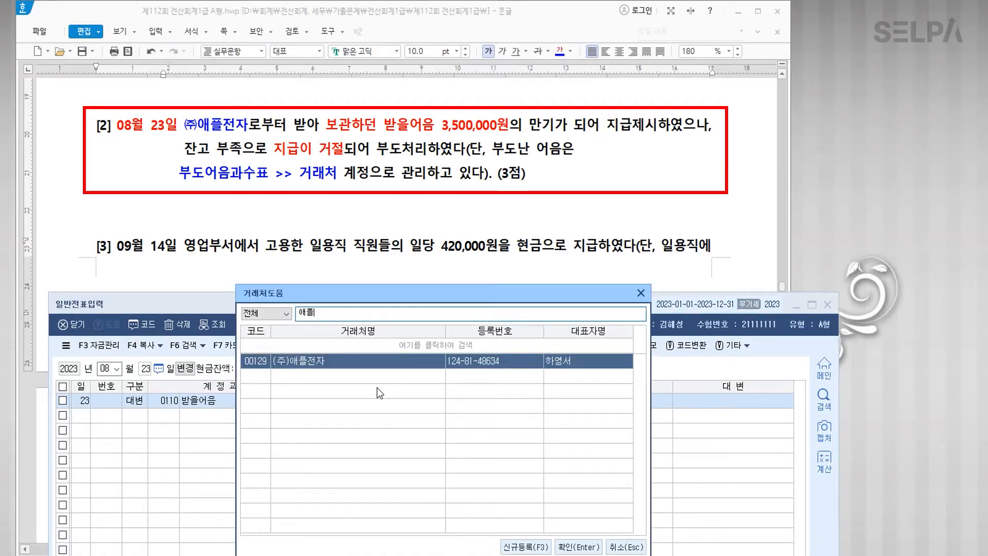
{"action": "key", "text": "Return"}
{"action": "type", "text": "3500000"}
{"action": "key", "text": "Return"}
Step: Add the debit line 0246 부도어음과수표 with partner (주)애플전자
{"action": "type", "text": "3"}
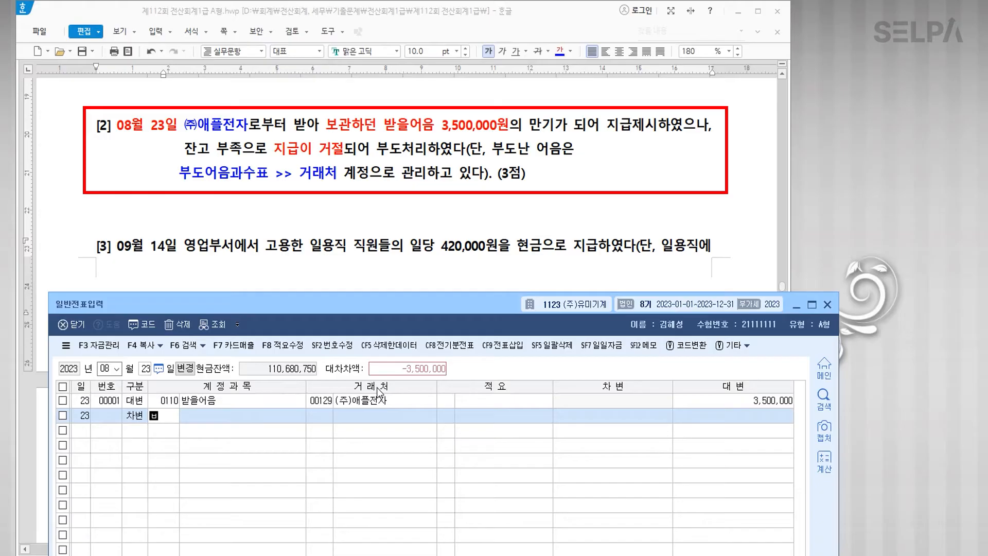
{"action": "type", "text": "부도"}
{"action": "key", "text": "Return"}
{"action": "key", "text": "Return"}
{"action": "type", "text": "129"}
{"action": "key", "text": "Return"}
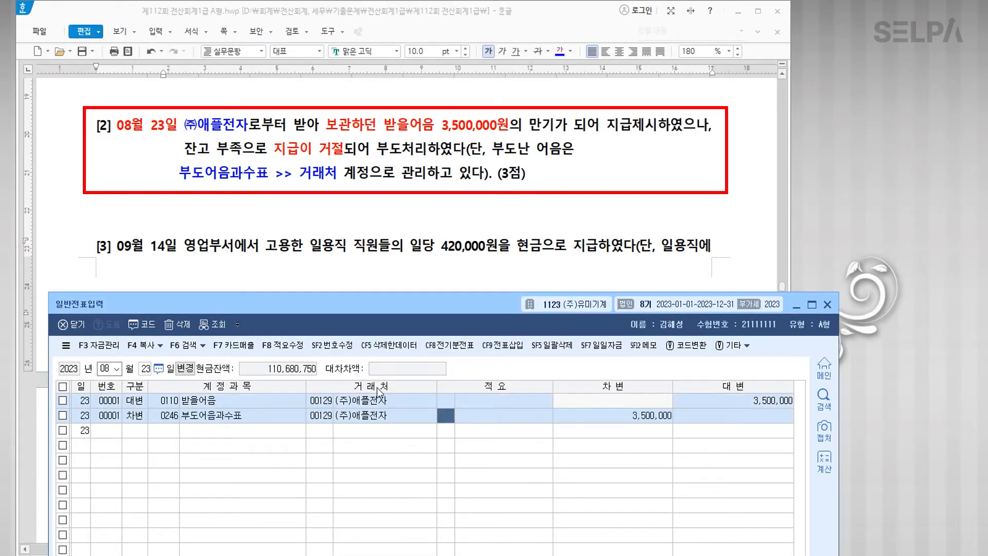
{"action": "key", "text": "Return"}
{"action": "key", "text": "Return"}
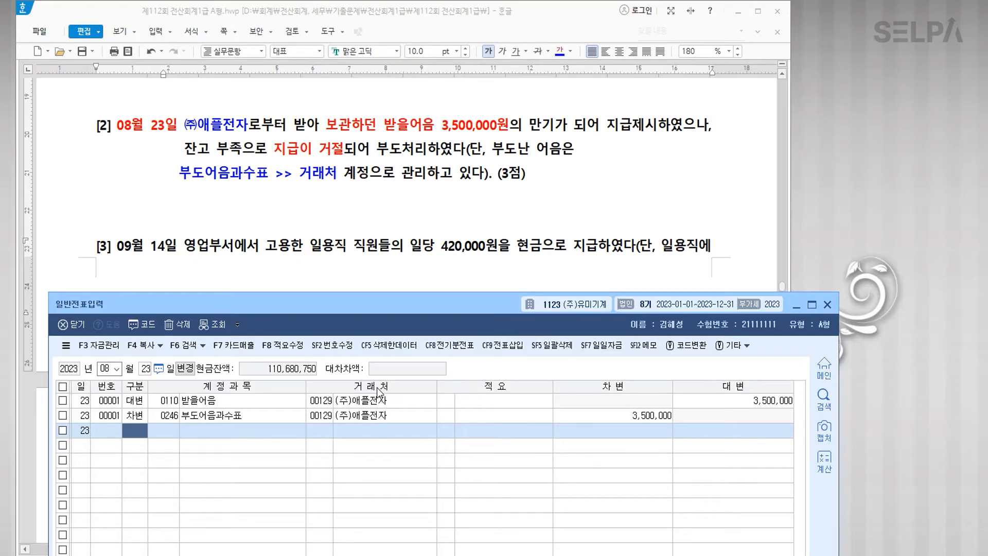
{"action": "left_click", "coordinate": [225, 219]}
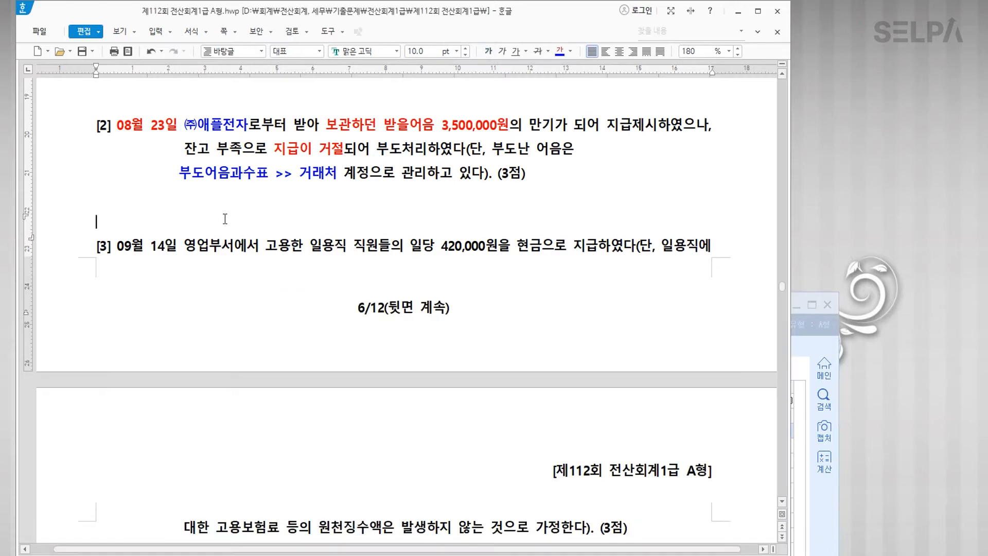
Step: Colour 09월 14일 and 일용직 직원 blue in question [3], appending '>>> 잡급'
{"action": "key", "text": "Return"}
{"action": "scroll", "coordinate": [368, 261], "scroll_direction": "down", "scroll_amount": 6}
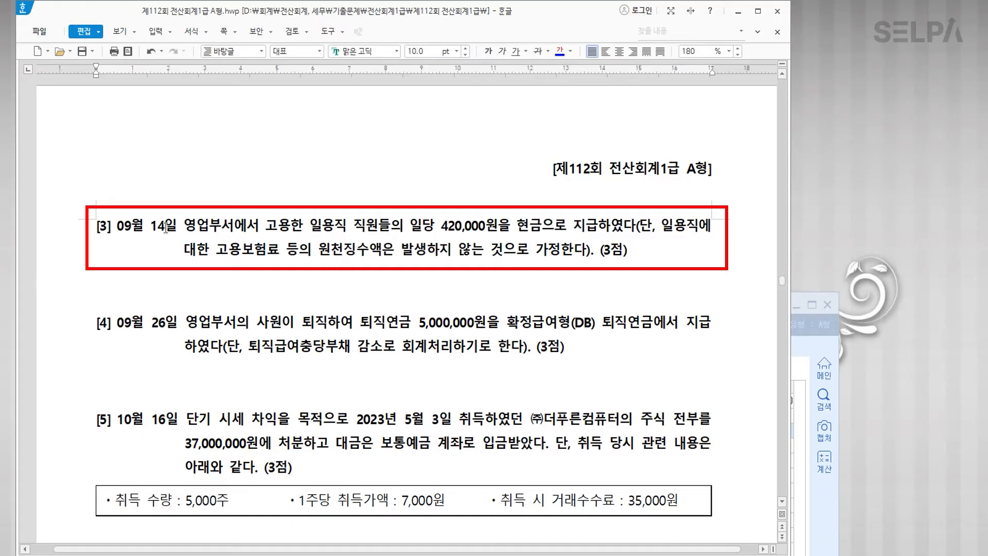
{"action": "left_click_drag", "start_coordinate": [120, 227], "coordinate": [177, 229]}
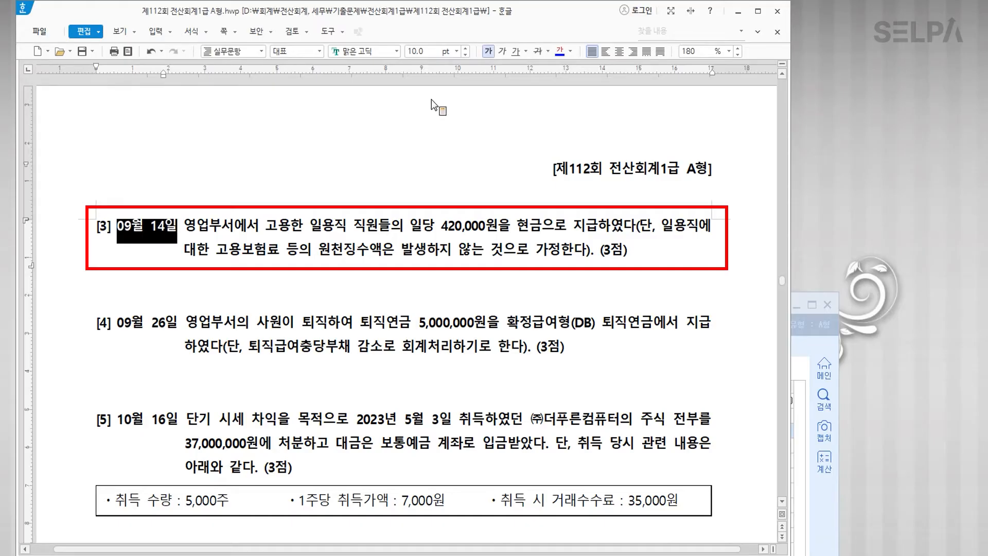
{"action": "left_click", "coordinate": [560, 51]}
{"action": "left_click", "coordinate": [346, 252]}
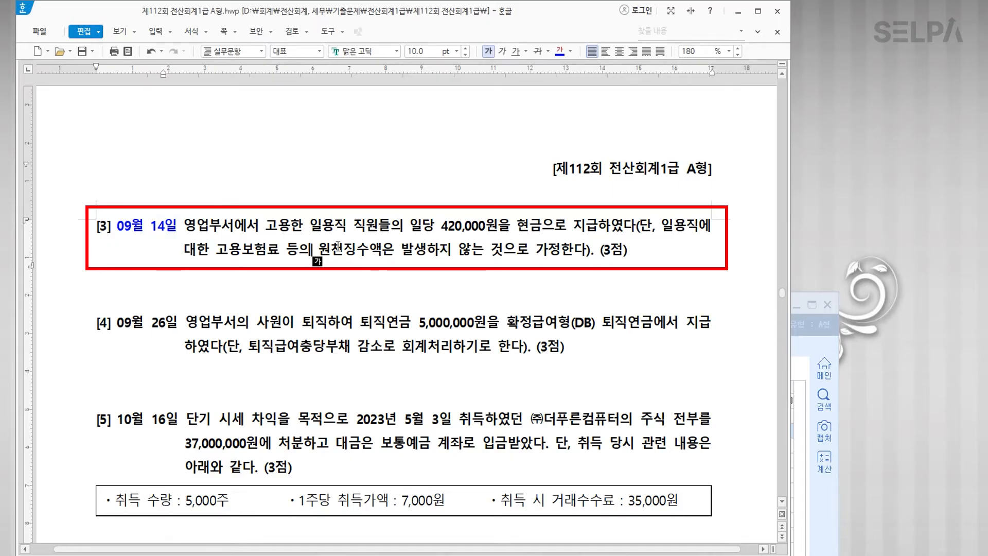
{"action": "left_click_drag", "start_coordinate": [309, 229], "coordinate": [381, 230]}
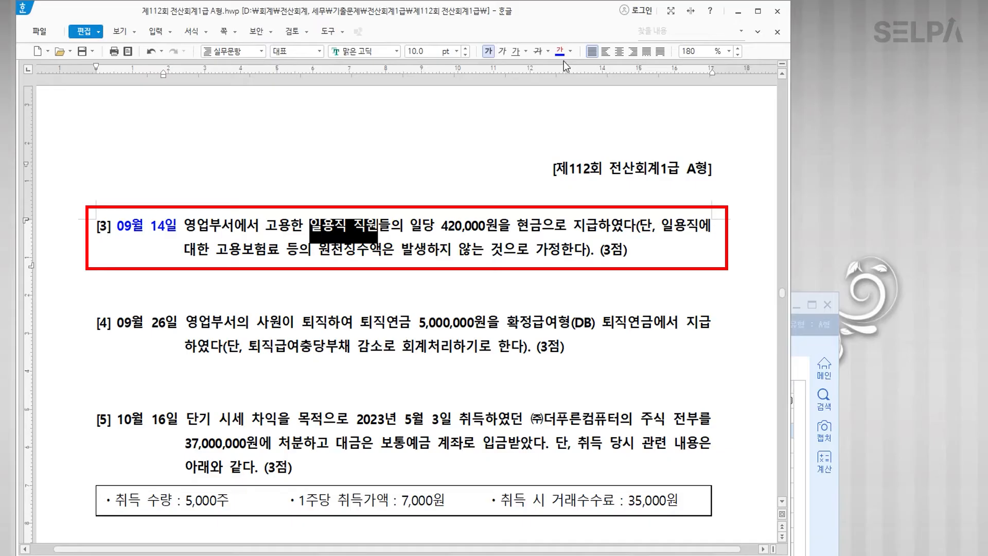
{"action": "left_click", "coordinate": [560, 51]}
{"action": "left_click", "coordinate": [381, 229]}
{"action": "type", "text": ">>> "}
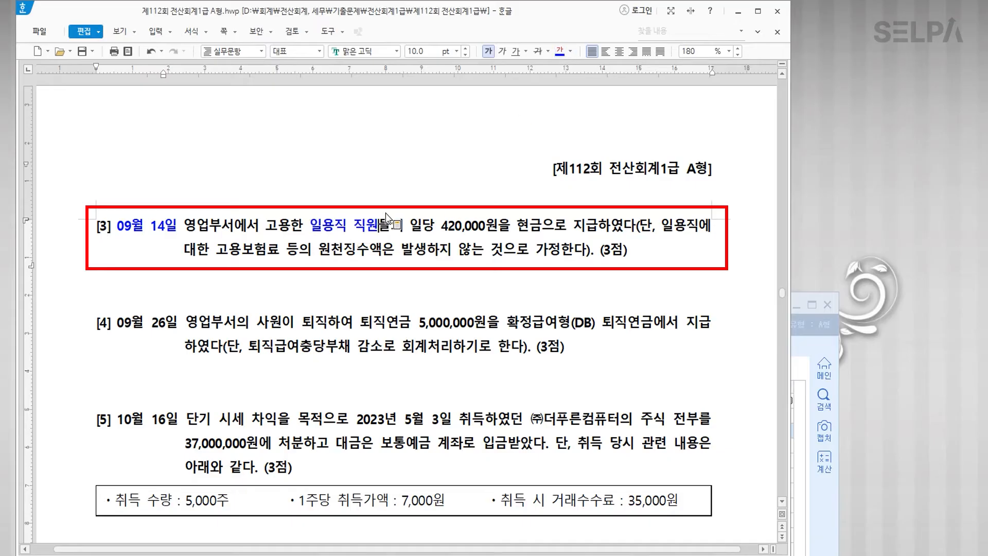
{"action": "type", "text": "잡급"}
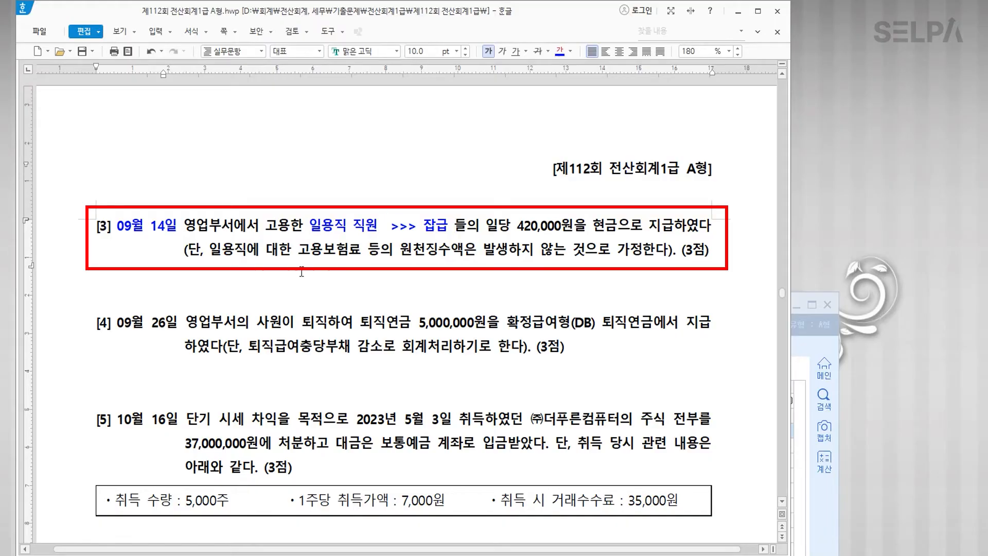
Step: Colour 영업부 red in question [3]
{"action": "left_click_drag", "start_coordinate": [188, 224], "coordinate": [220, 230]}
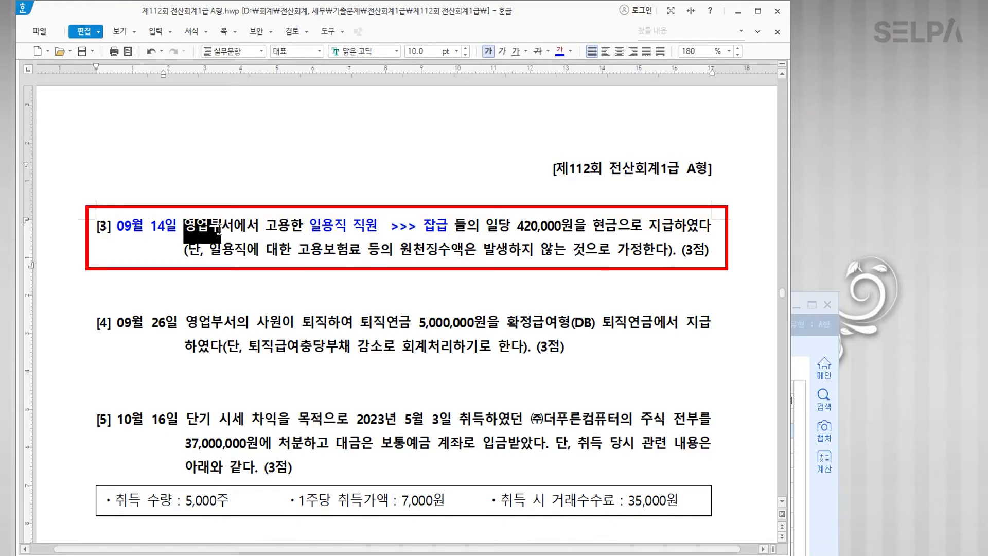
{"action": "left_click", "coordinate": [572, 52]}
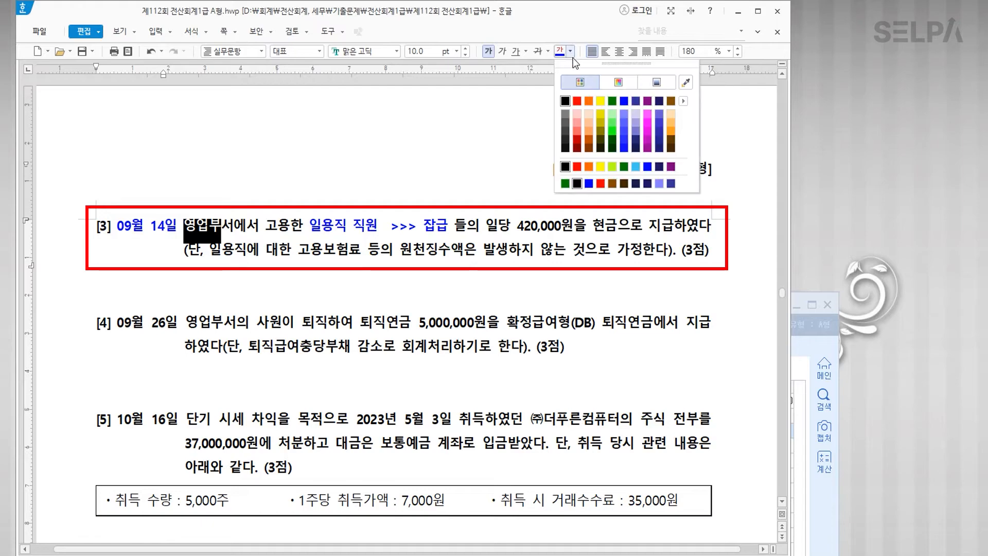
{"action": "left_click", "coordinate": [577, 100]}
{"action": "left_click", "coordinate": [367, 283]}
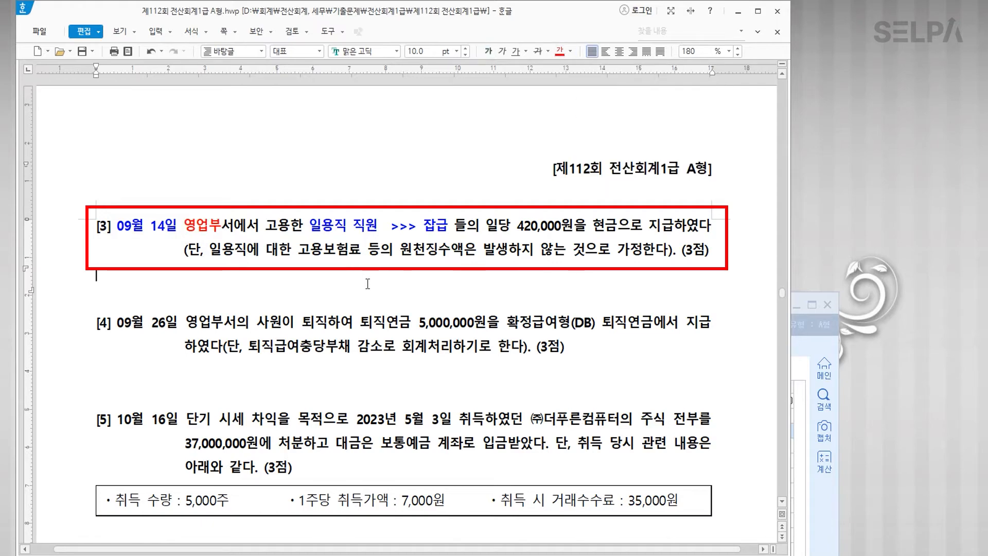
{"action": "left_click", "coordinate": [823, 452]}
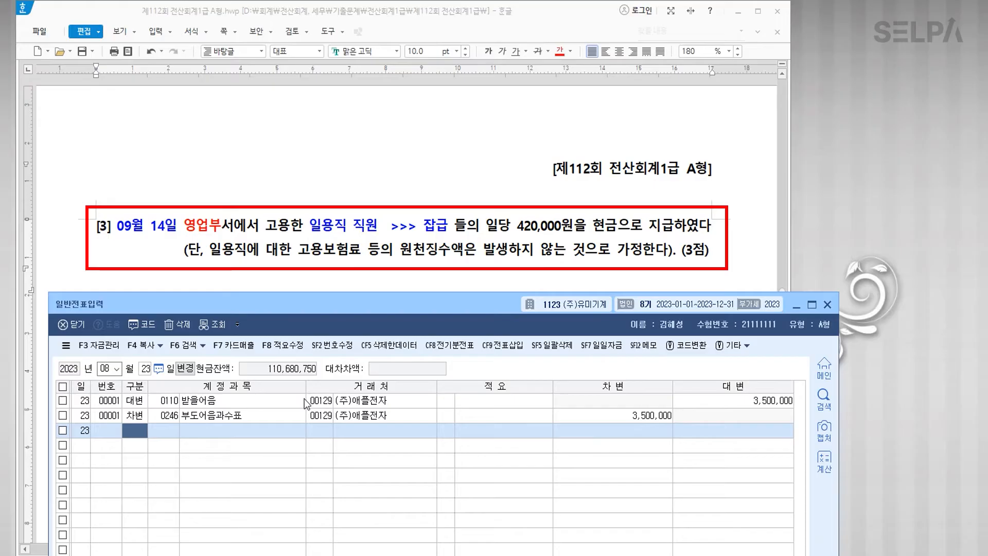
Step: Enter the Sep 14 credit line: 0101 현금 for 420,000
{"action": "type", "text": "09"}
{"action": "key", "text": "Return"}
{"action": "type", "text": "14"}
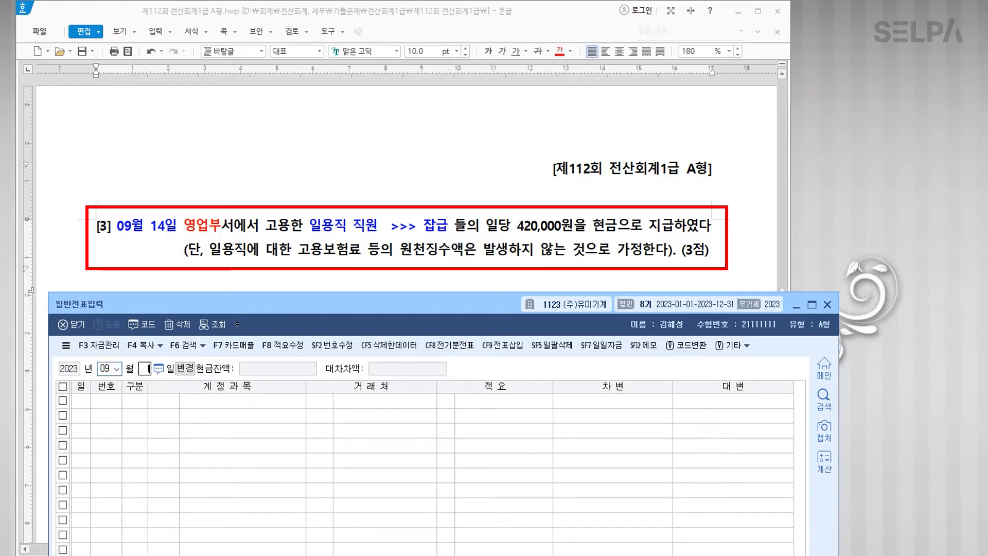
{"action": "key", "text": "Return"}
{"action": "type", "text": "4"}
{"action": "key", "text": "Return"}
{"action": "type", "text": "101"}
{"action": "key", "text": "Return"}
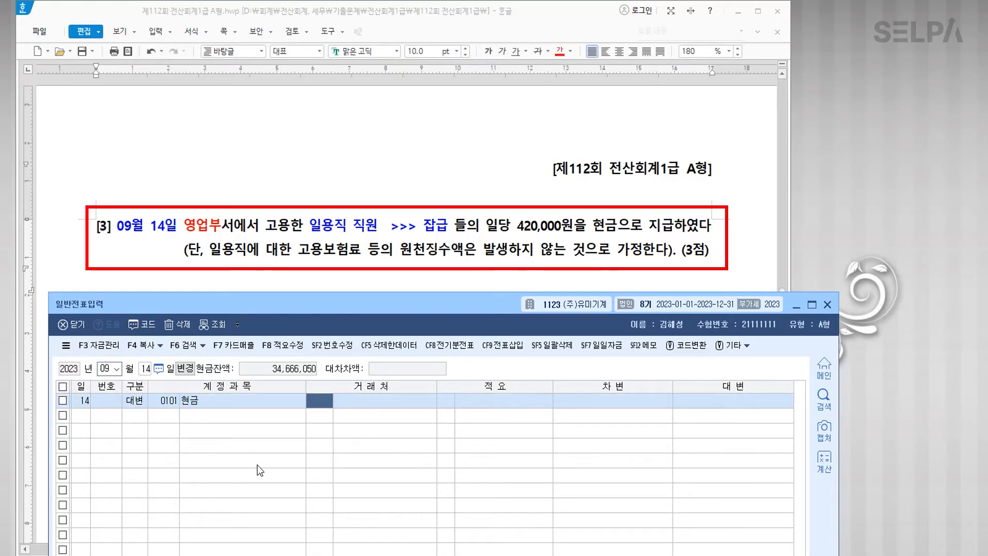
{"action": "key", "text": "Return"}
{"action": "key", "text": "Return"}
{"action": "type", "text": "4200000"}
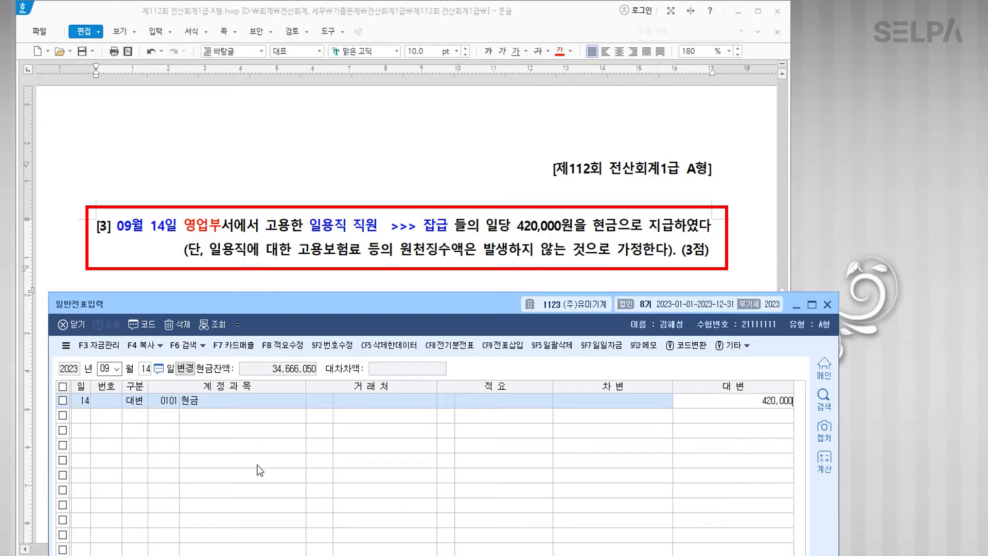
{"action": "key", "text": "Return"}
Step: Add the debit line 0805 잡급 (판매관리비) for 420,000 and finish the entry
{"action": "type", "text": "3"}
{"action": "key", "text": "Return"}
{"action": "type", "text": "잡급"}
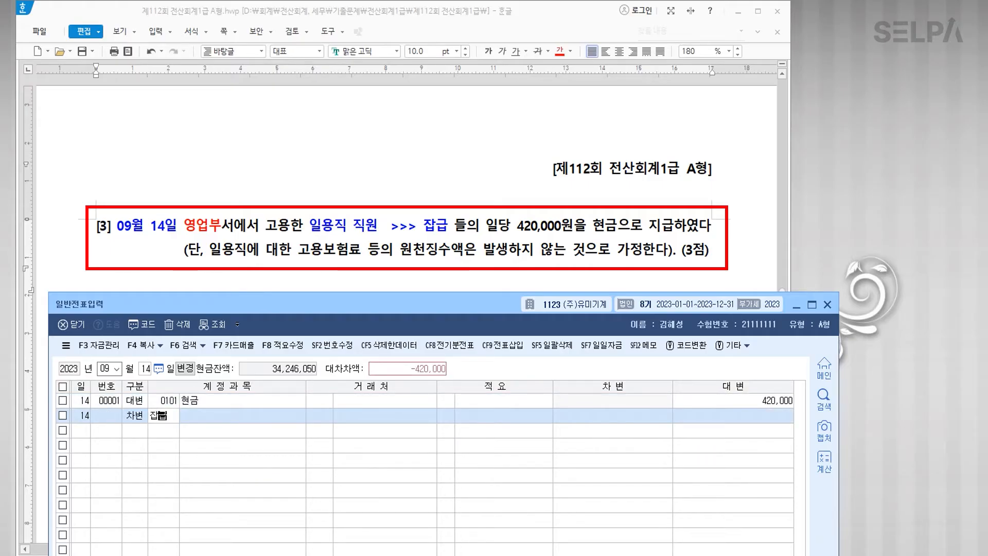
{"action": "key", "text": "Return"}
{"action": "key", "text": "Down"}
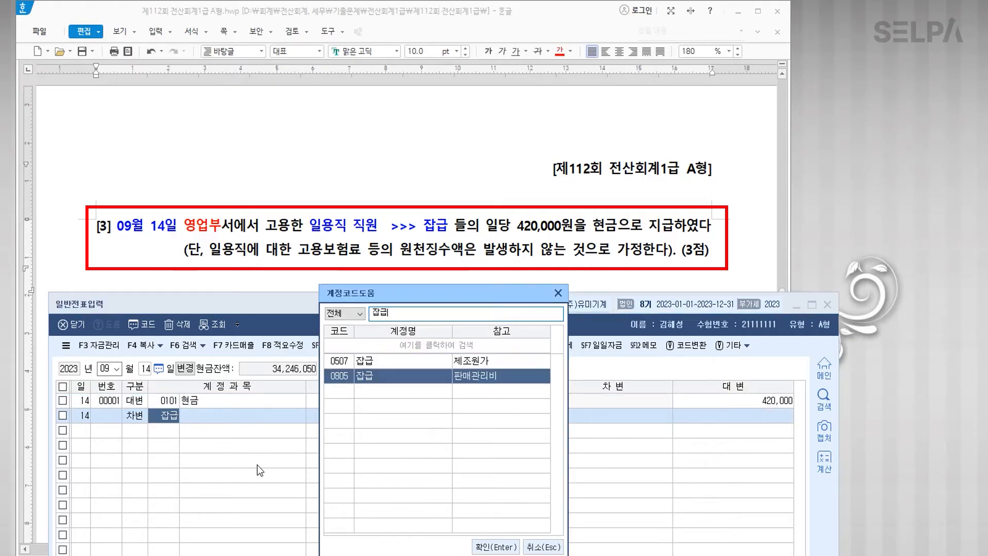
{"action": "key", "text": "Return"}
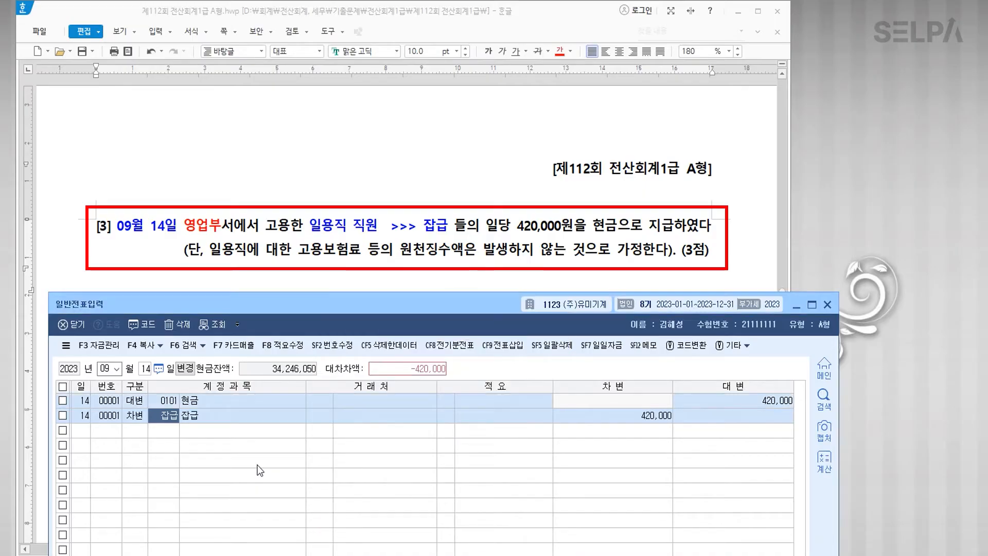
{"action": "key", "text": "Return"}
{"action": "key", "text": "Return"}
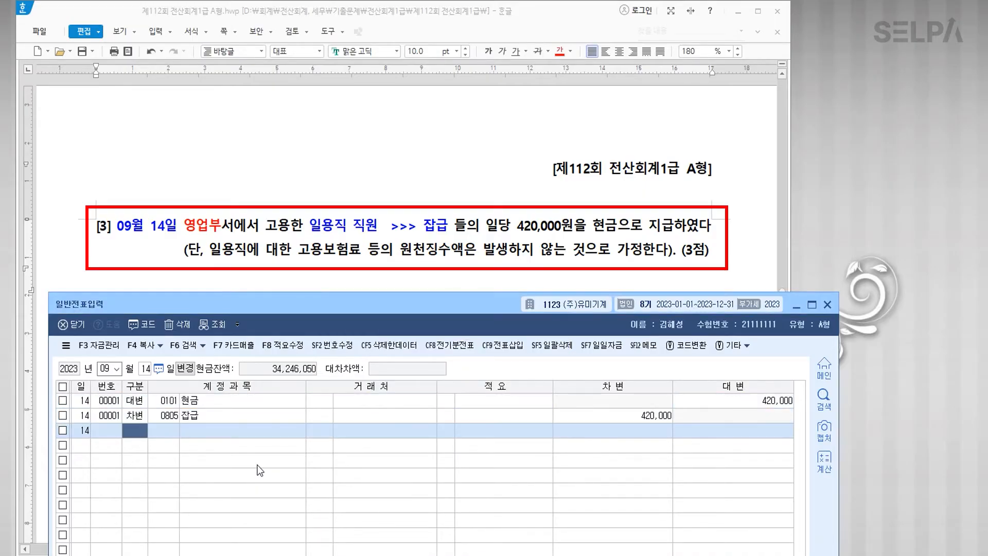
{"action": "scroll", "coordinate": [456, 193], "scroll_direction": "down", "scroll_amount": 1}
{"action": "scroll", "coordinate": [456, 193], "scroll_direction": "down", "scroll_amount": 1}
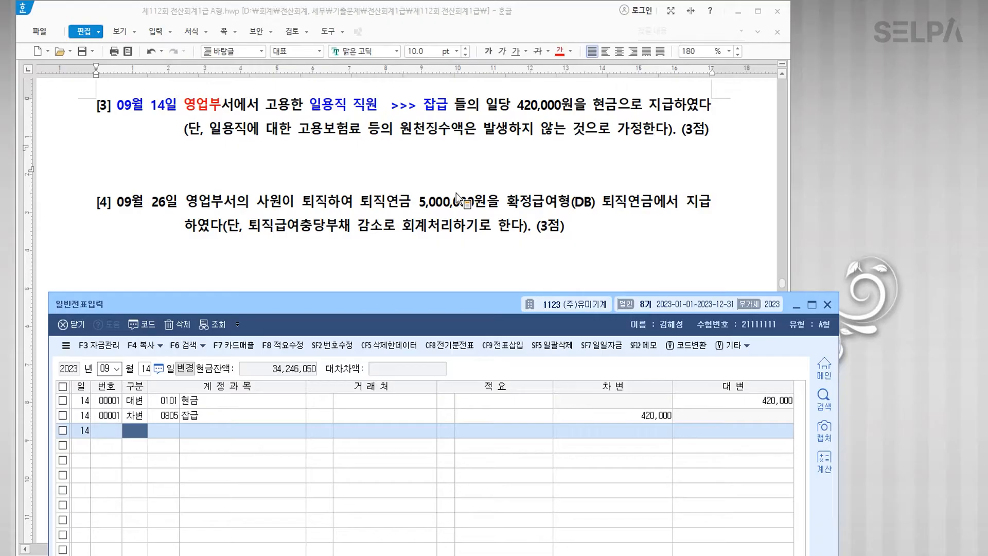
{"action": "scroll", "coordinate": [456, 192], "scroll_direction": "down", "scroll_amount": 1}
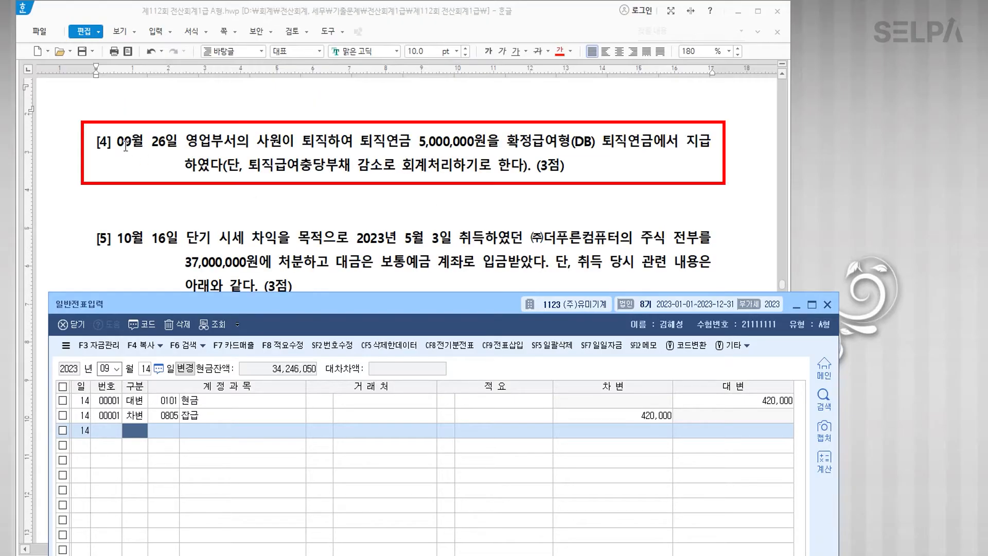
Step: Colour 09월 26일 and 사원이 퇴직 red in question [4]
{"action": "left_click_drag", "start_coordinate": [118, 142], "coordinate": [178, 145]}
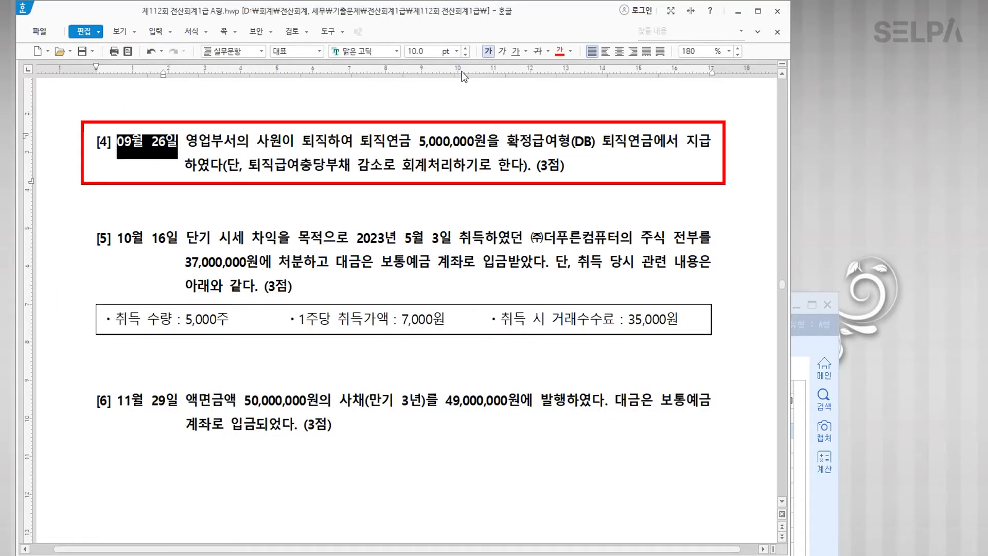
{"action": "left_click", "coordinate": [559, 54]}
{"action": "left_click", "coordinate": [436, 177]}
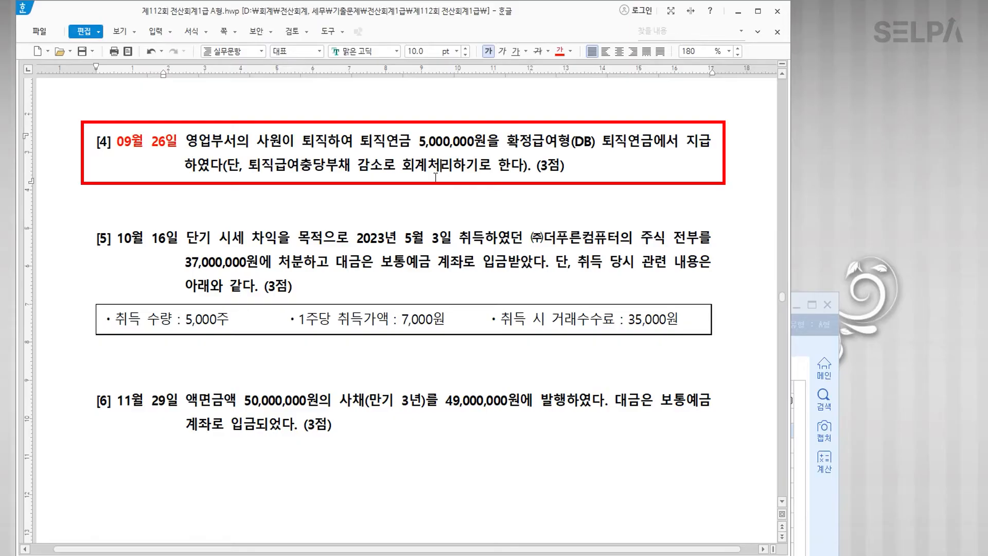
{"action": "left_click_drag", "start_coordinate": [258, 140], "coordinate": [326, 146]}
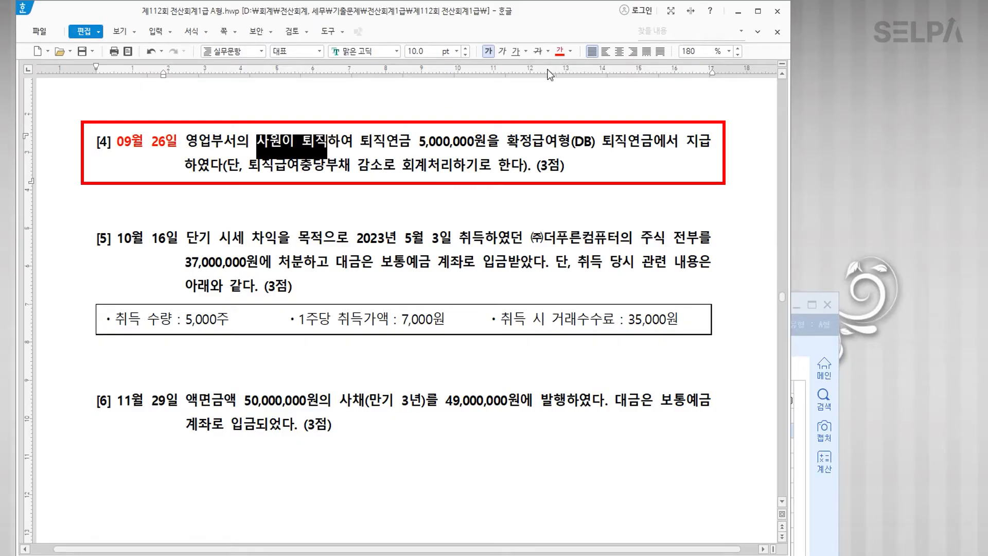
{"action": "left_click", "coordinate": [559, 51]}
{"action": "left_click", "coordinate": [436, 175]}
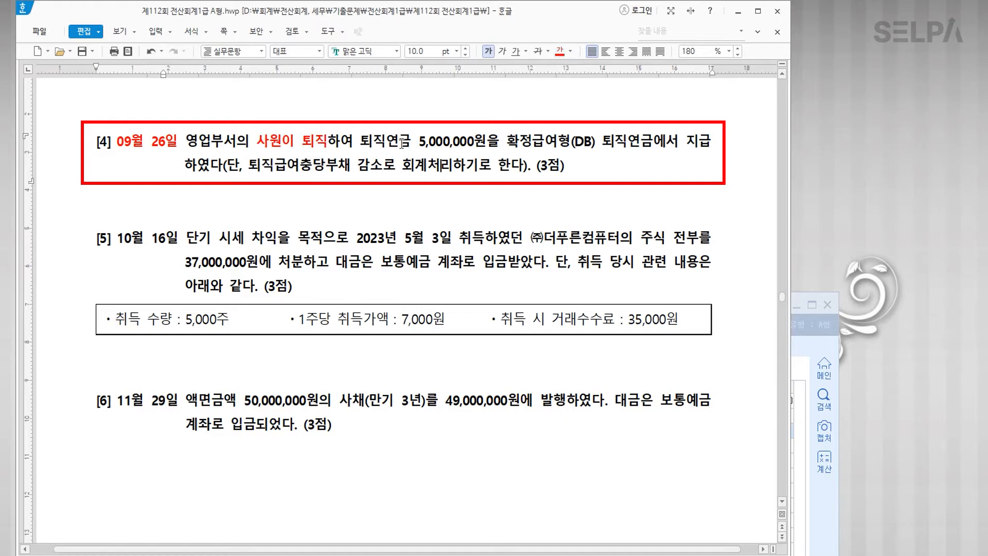
Step: Colour 확정급여형(DB) blue and note '>> 퇴직연금운용자산' after it
{"action": "left_click_drag", "start_coordinate": [507, 140], "coordinate": [595, 146]}
{"action": "left_click", "coordinate": [571, 55]}
{"action": "left_click", "coordinate": [632, 109]}
{"action": "left_click", "coordinate": [596, 145]}
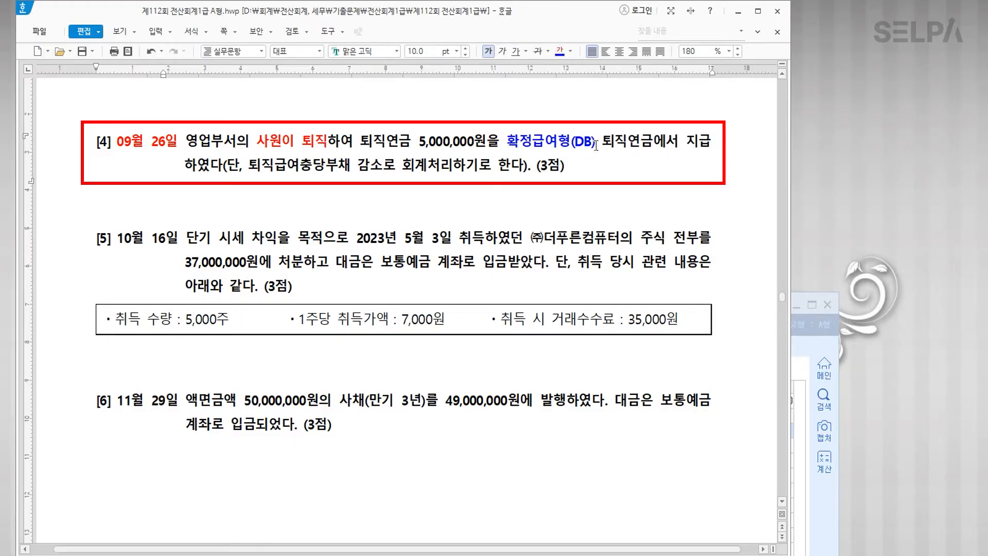
{"action": "type", "text": ">> "}
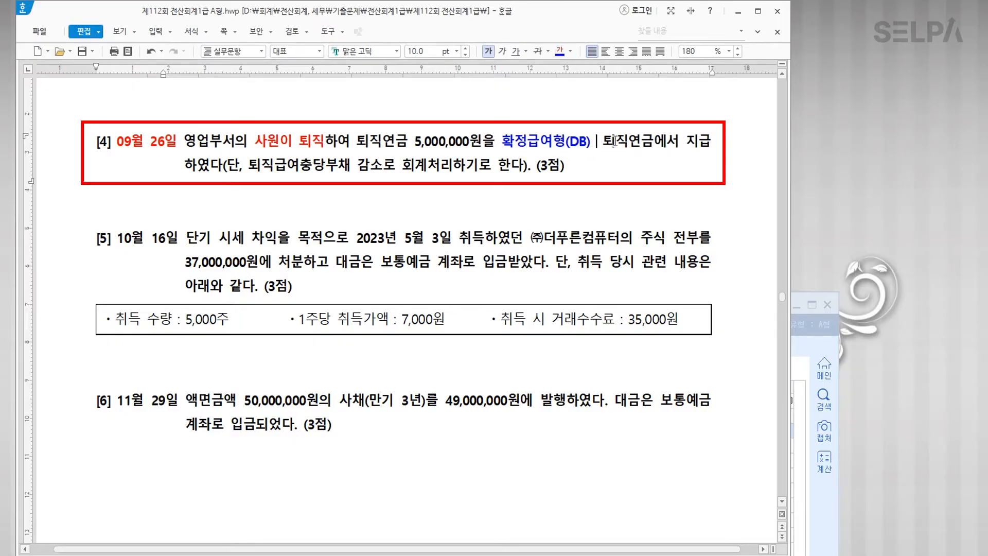
{"action": "type", "text": "퇴직연금"}
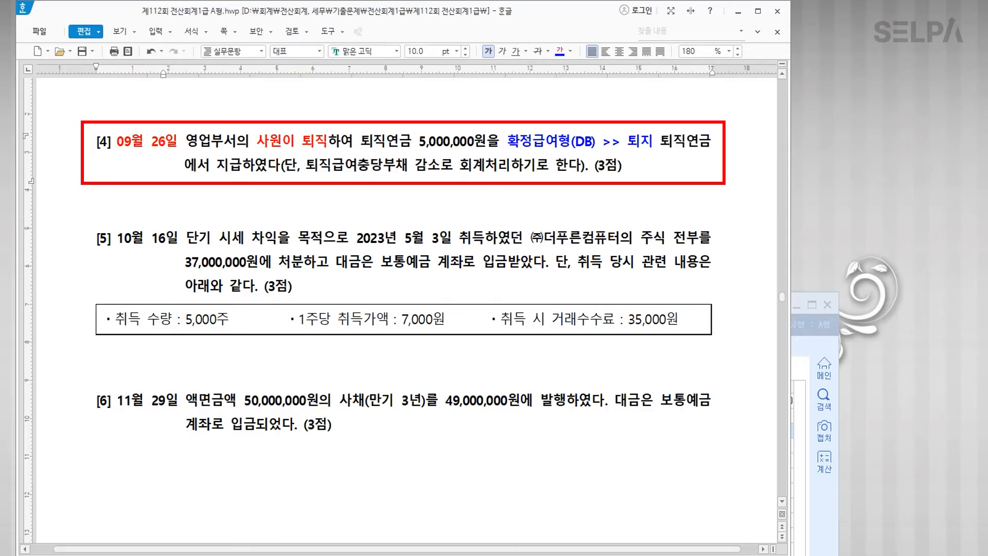
{"action": "type", "text": "운ㅇㅛㅇ"}
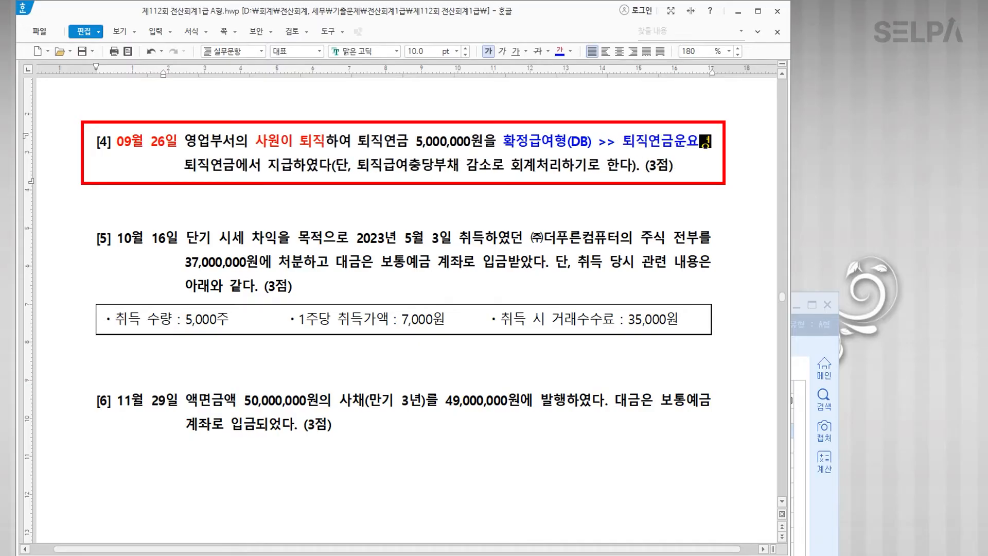
{"action": "type", "text": "자산"}
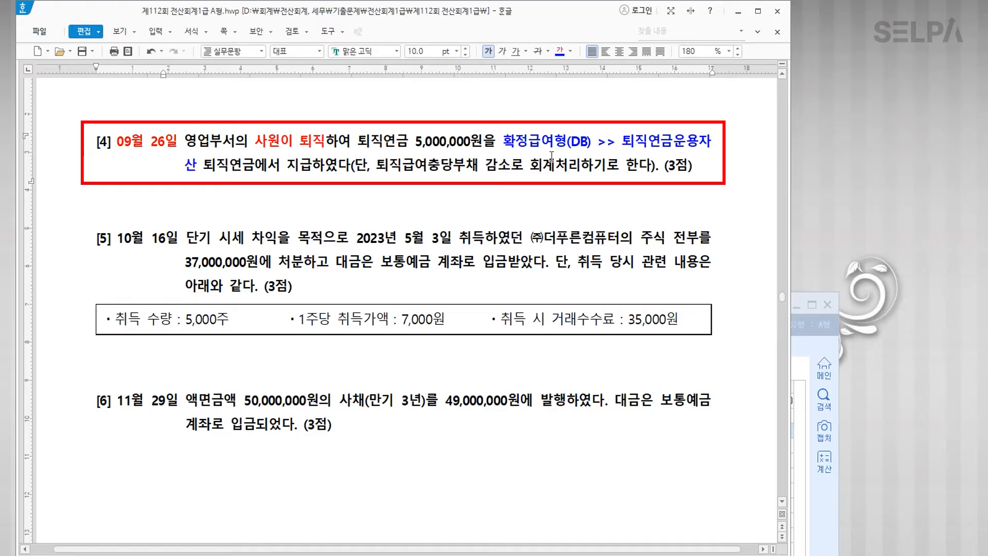
Step: Colour 지급 and 퇴직급여충당부채 blue and note '(대변) >> 차변' after it
{"action": "left_click_drag", "start_coordinate": [288, 167], "coordinate": [307, 165]}
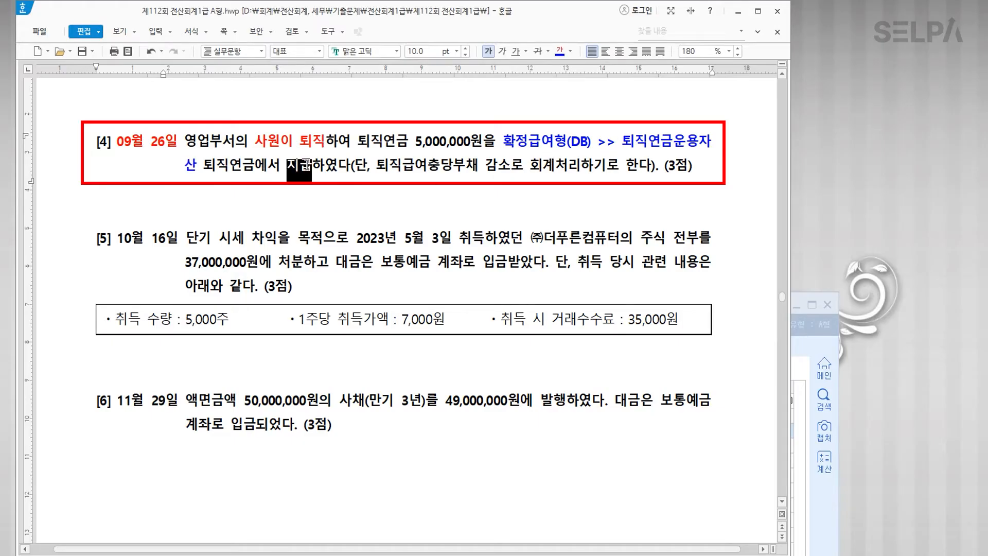
{"action": "left_click", "coordinate": [560, 51]}
{"action": "left_click_drag", "start_coordinate": [379, 167], "coordinate": [481, 166]}
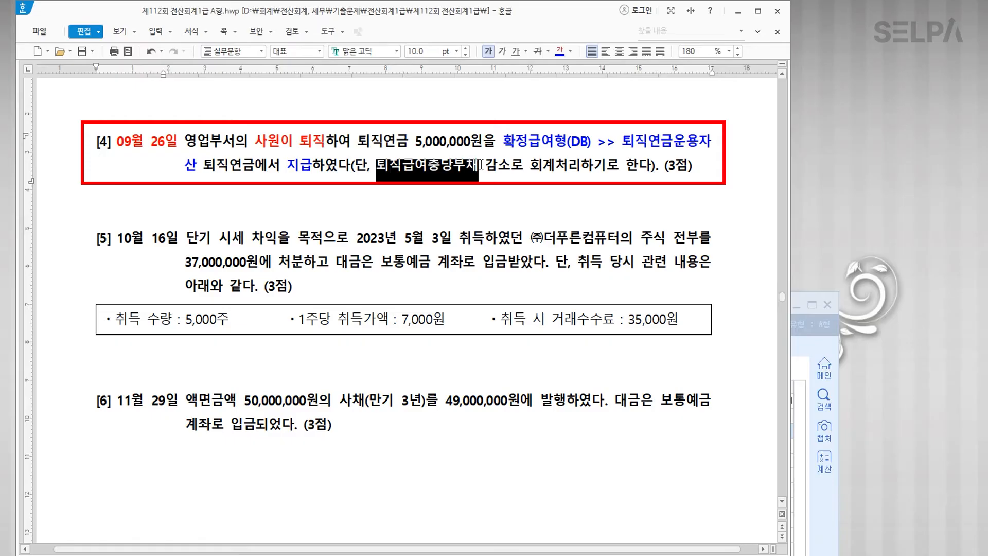
{"action": "left_click", "coordinate": [559, 51]}
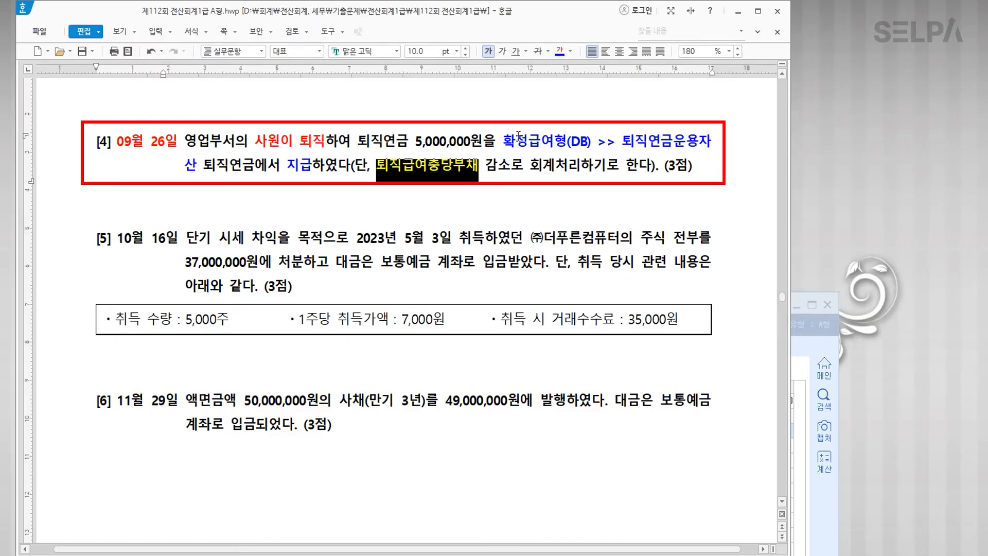
{"action": "left_click", "coordinate": [477, 170]}
{"action": "type", "text": "(대변)"}
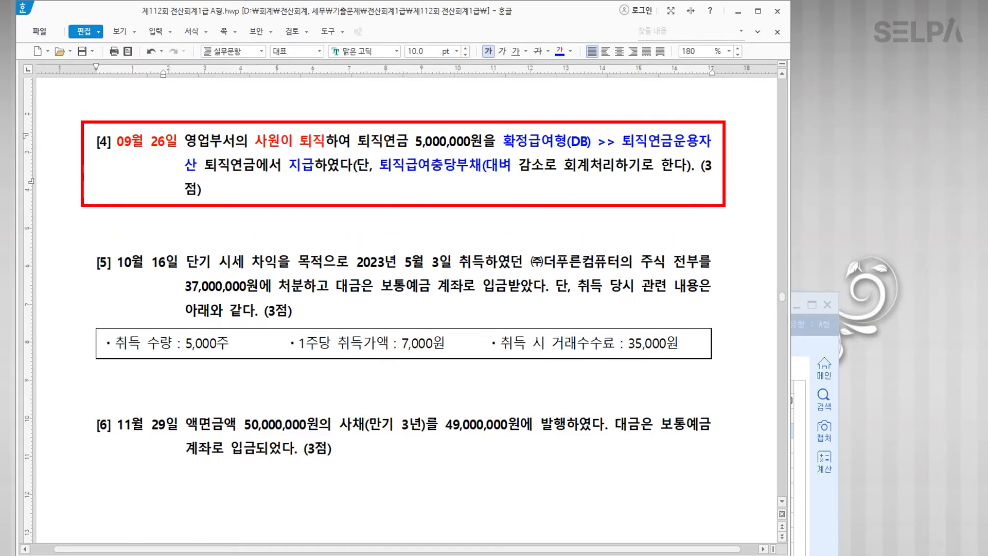
{"action": "type", "text": "  >> 참"}
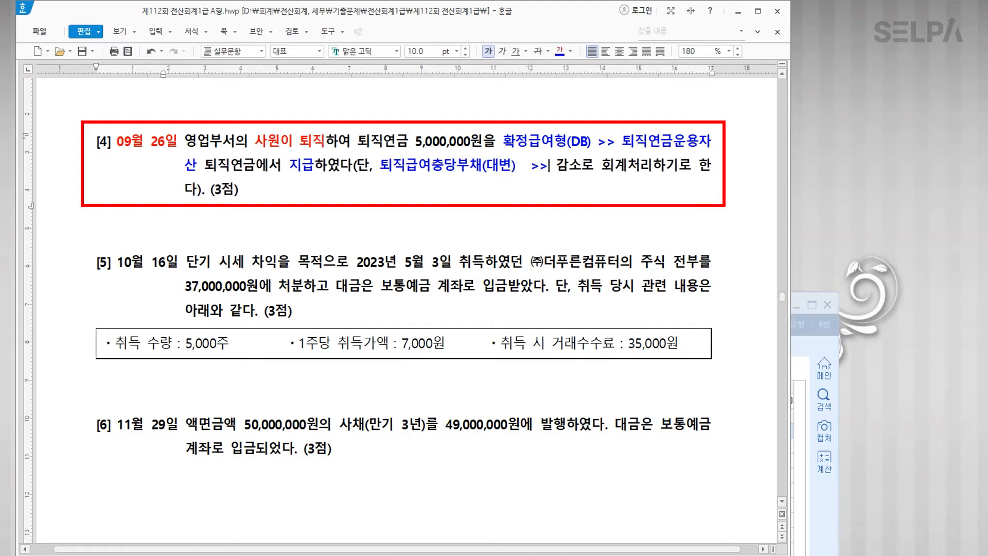
{"action": "type", "text": "변"}
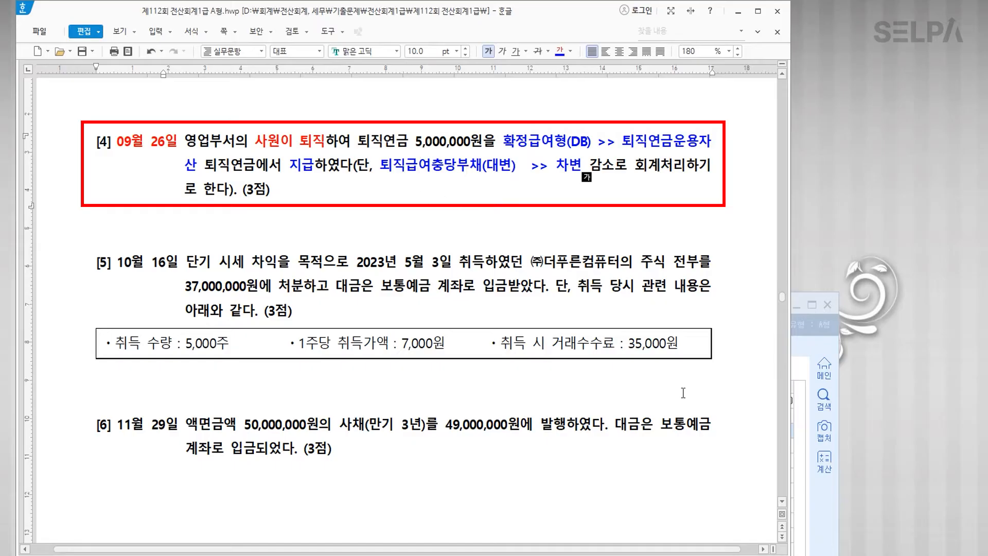
{"action": "left_click", "coordinate": [810, 528]}
{"action": "left_click_drag", "start_coordinate": [453, 308], "coordinate": [468, 232]}
{"action": "key", "text": "ctrl+Return"}
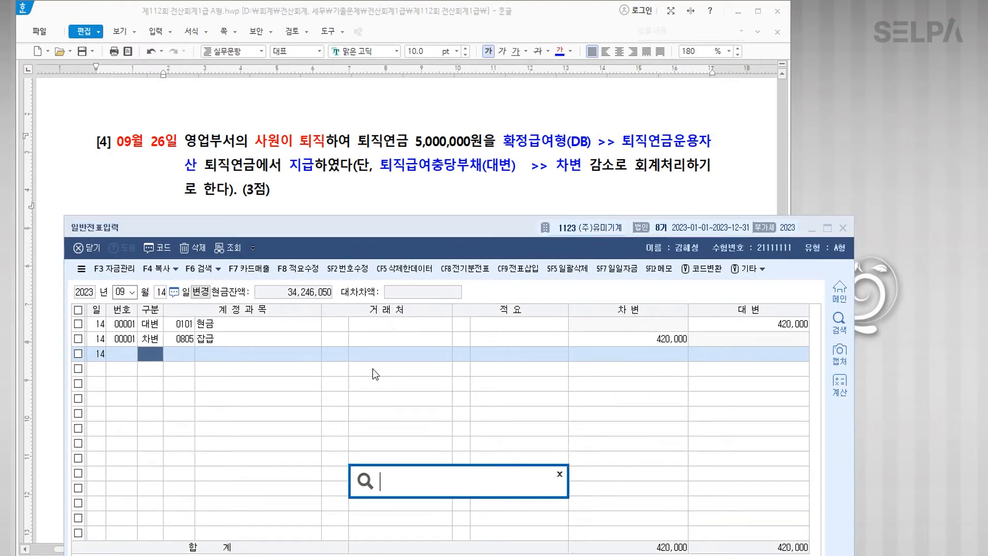
{"action": "type", "text": "ㅎㄱㅈ"}
{"action": "key", "text": "Return"}
{"action": "key", "text": "Return"}
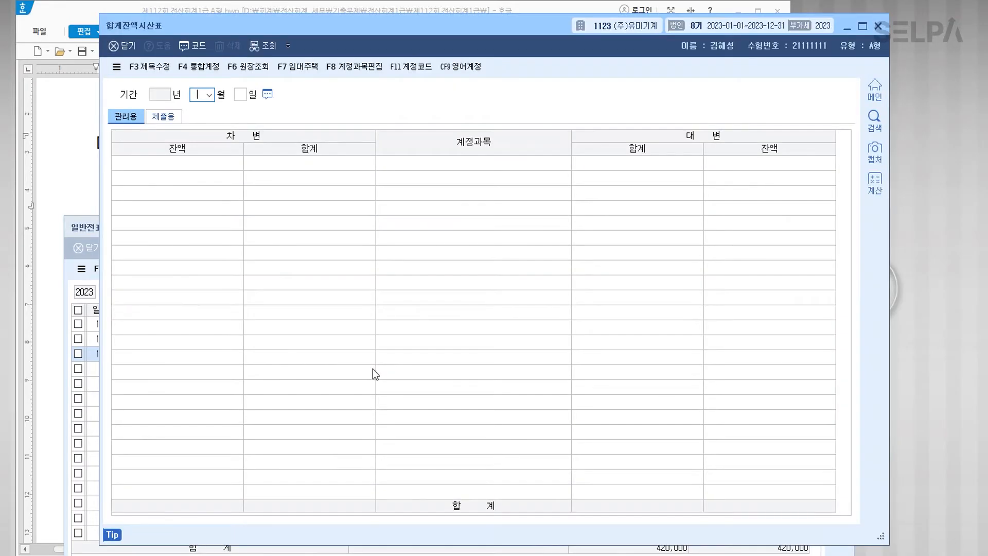
{"action": "type", "text": "6"}
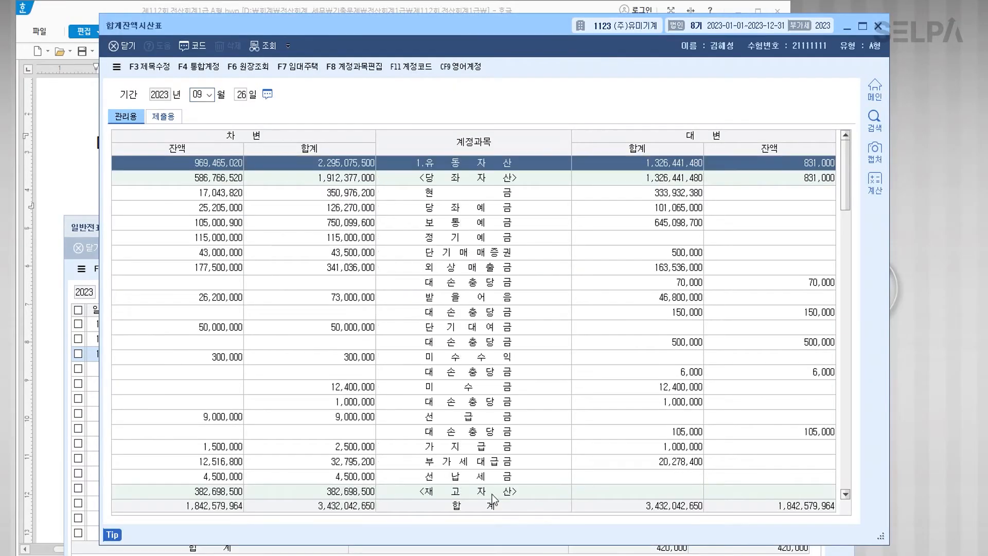
{"action": "scroll", "coordinate": [519, 366], "scroll_direction": "down", "scroll_amount": 10}
{"action": "scroll", "coordinate": [519, 367], "scroll_direction": "down", "scroll_amount": 6}
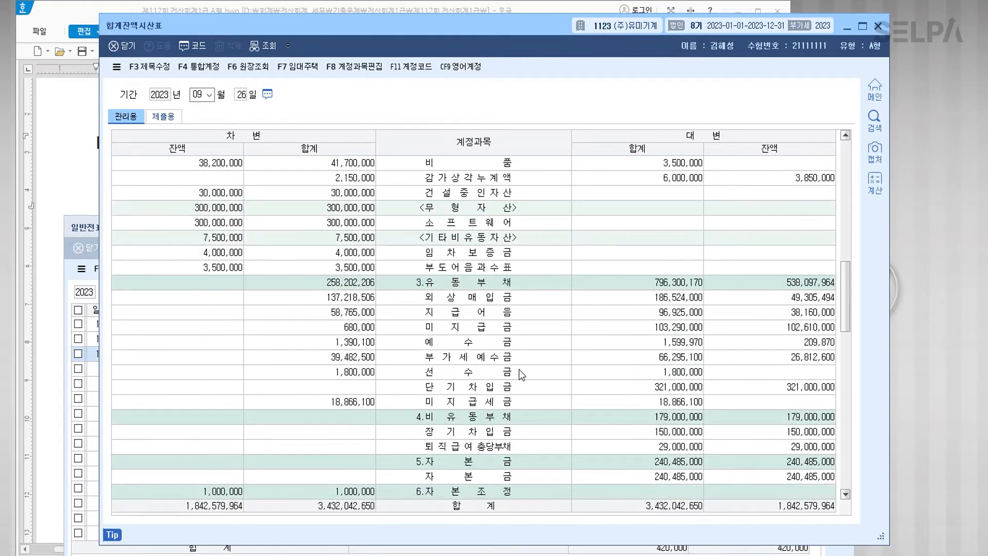
{"action": "left_click", "coordinate": [499, 360]}
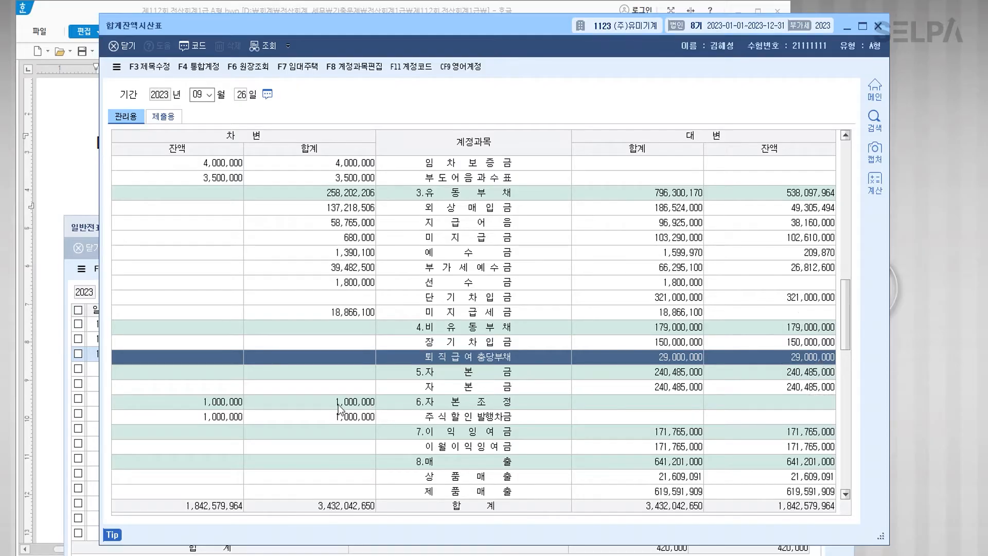
Step: Close the trial balance and enter the Sep 26 credit: 0186 퇴직연금운용자산, 5,000,000
{"action": "left_click", "coordinate": [878, 25]}
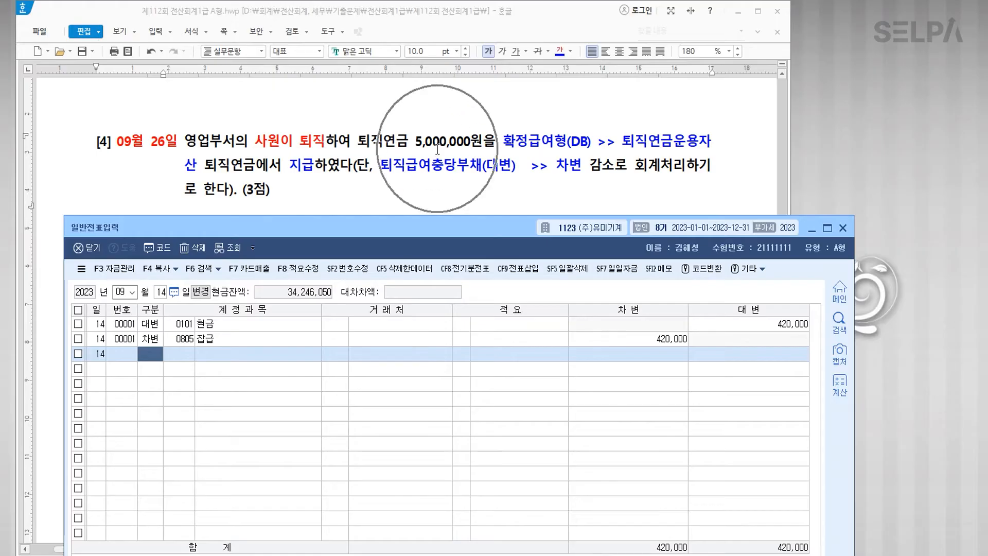
{"action": "type", "text": "26"}
{"action": "key", "text": "Return"}
{"action": "key", "text": "Return"}
{"action": "type", "text": "4"}
{"action": "key", "text": "Return"}
{"action": "type", "text": "퇴직"}
{"action": "key", "text": "Return"}
{"action": "key", "text": "Return"}
{"action": "key", "text": "Return"}
{"action": "key", "text": "Return"}
{"action": "key", "text": "Return"}
{"action": "type", "text": "5++"}
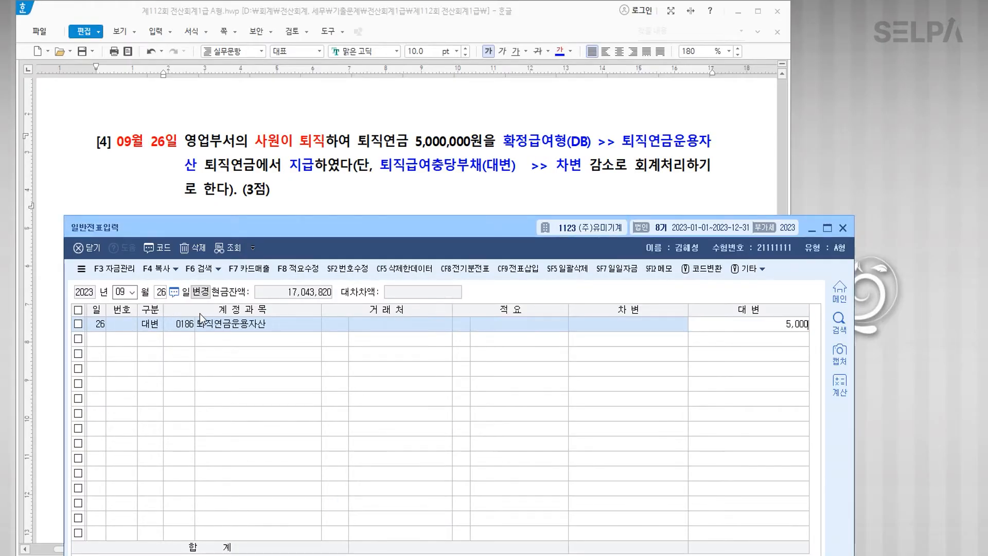
{"action": "key", "text": "Return"}
Step: Add the debit line 0295 퇴직급여충당부채 for 5,000,000 and commit the entry
{"action": "type", "text": "3"}
{"action": "key", "text": "Return"}
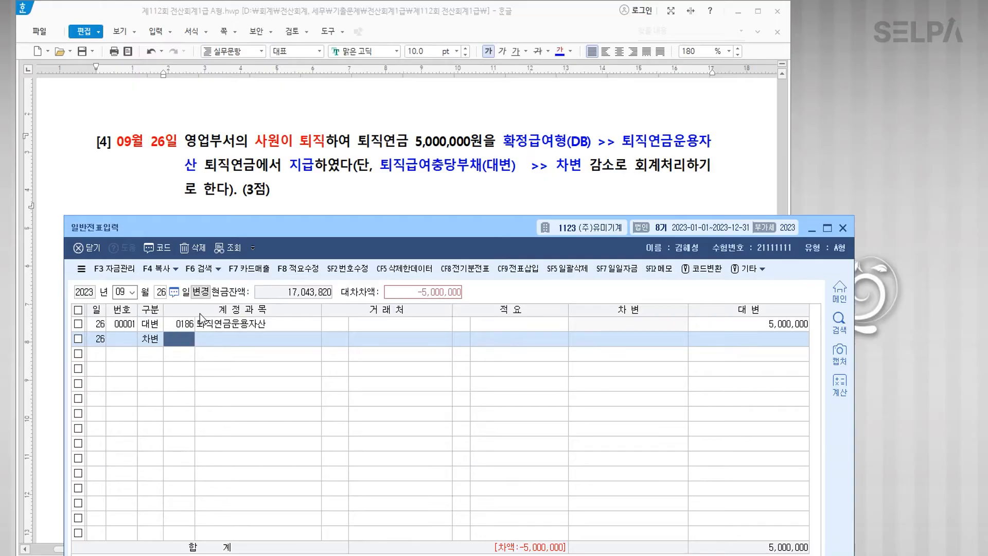
{"action": "type", "text": "0295"}
{"action": "key", "text": "Return"}
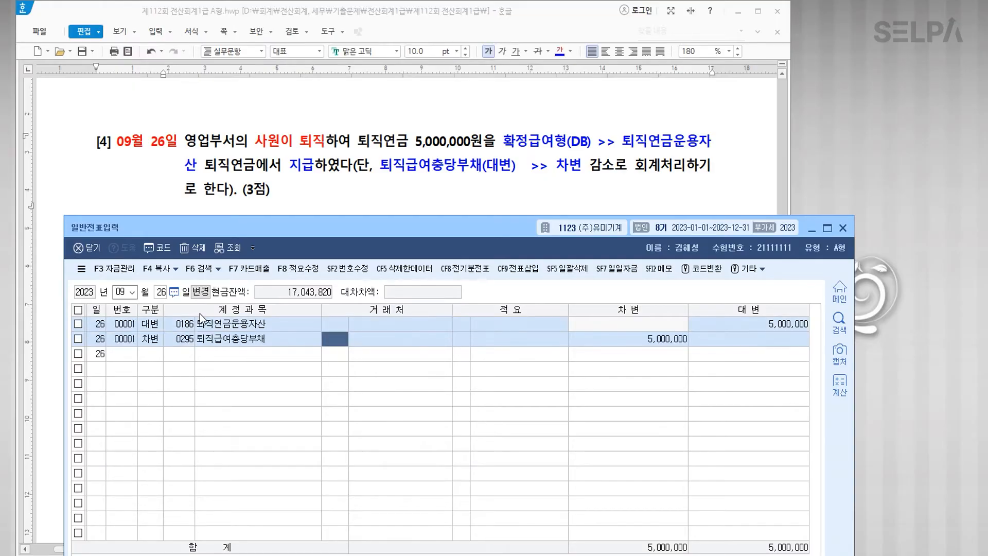
{"action": "key", "text": "Return"}
{"action": "key", "text": "Return"}
{"action": "key", "text": "Return"}
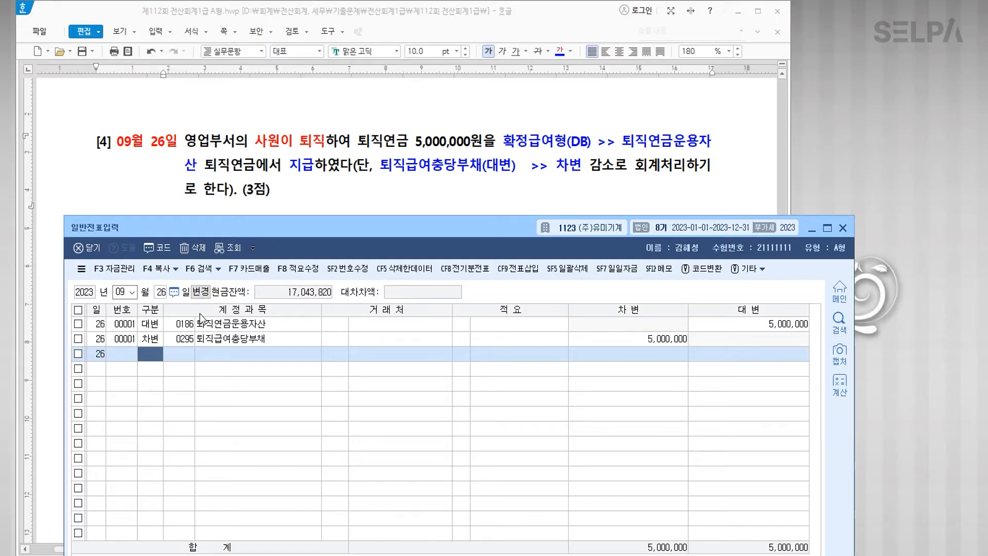
Step: Colour item [5]'s opening through 단기 시세 차익을 목적 red and note '>> 단기매매증권'
{"action": "scroll", "coordinate": [338, 177], "scroll_direction": "down", "scroll_amount": 3}
{"action": "scroll", "coordinate": [355, 195], "scroll_direction": "up", "scroll_amount": 2}
{"action": "left_click_drag", "start_coordinate": [371, 222], "coordinate": [357, 258]}
{"action": "scroll", "coordinate": [165, 154], "scroll_direction": "down", "scroll_amount": 2}
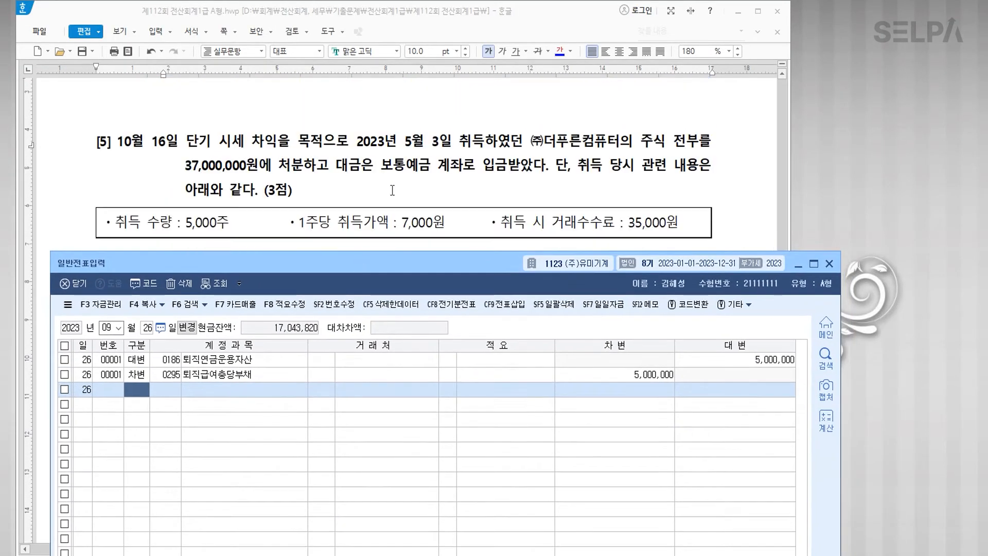
{"action": "left_click_drag", "start_coordinate": [118, 146], "coordinate": [322, 143]}
{"action": "left_click", "coordinate": [572, 51]}
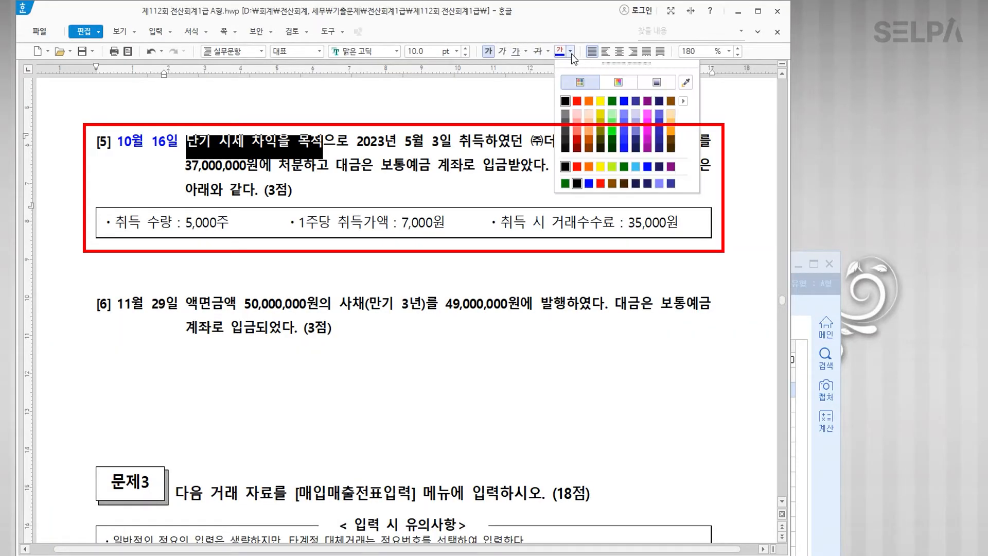
{"action": "left_click", "coordinate": [578, 100]}
{"action": "left_click", "coordinate": [324, 145]}
{"action": "type", "text": ">> "}
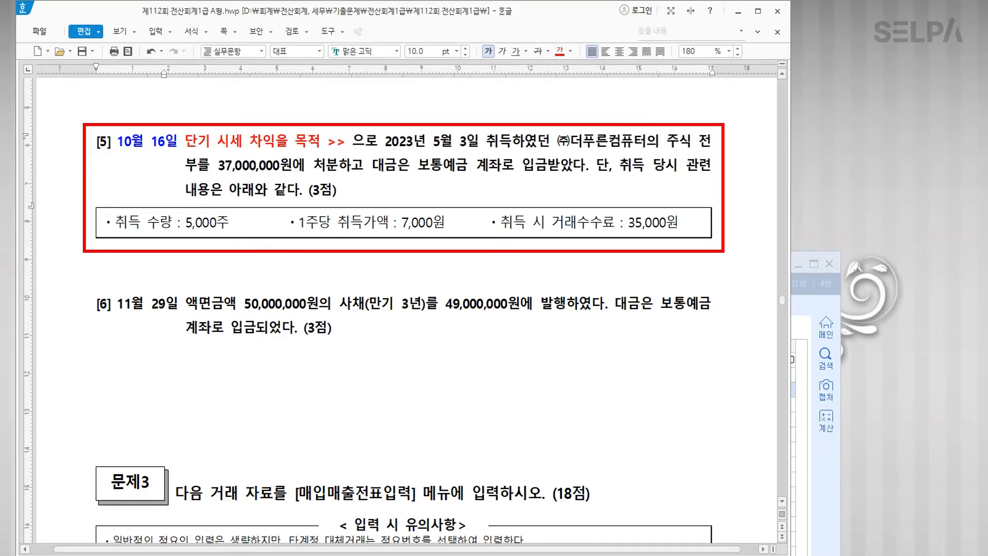
{"action": "type", "text": "단기매매즈"}
{"action": "type", "text": "ㅇ권"}
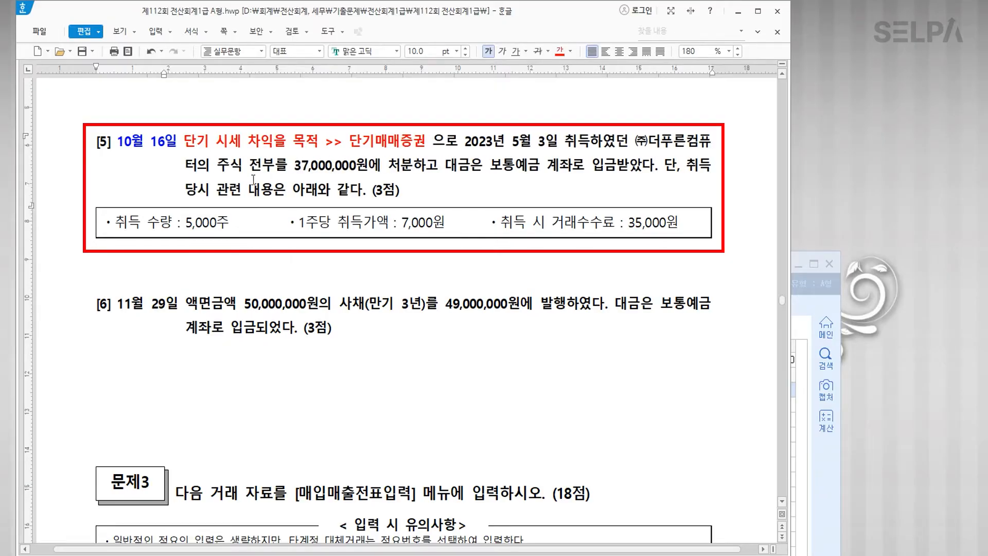
Step: Colour 37,000,000원에 처분 blue and strike through the 거래수수료 35,000원 note
{"action": "left_click_drag", "start_coordinate": [295, 167], "coordinate": [414, 172]}
{"action": "left_click", "coordinate": [571, 52]}
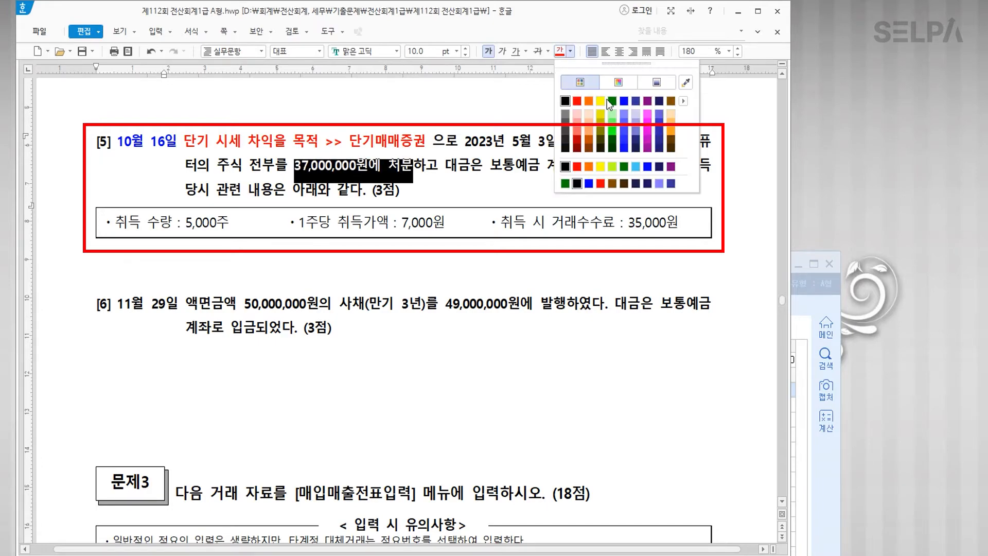
{"action": "left_click", "coordinate": [623, 101]}
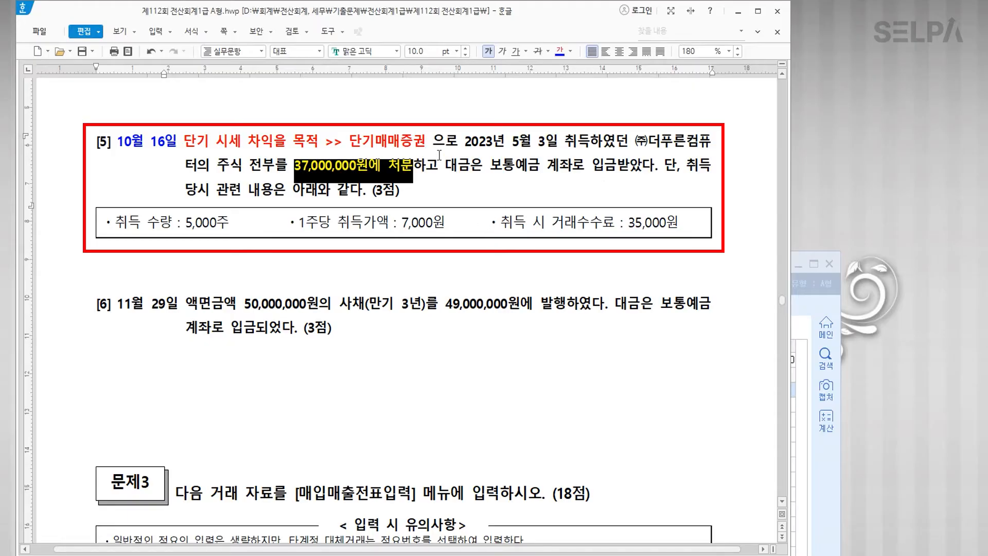
{"action": "left_click", "coordinate": [507, 222]}
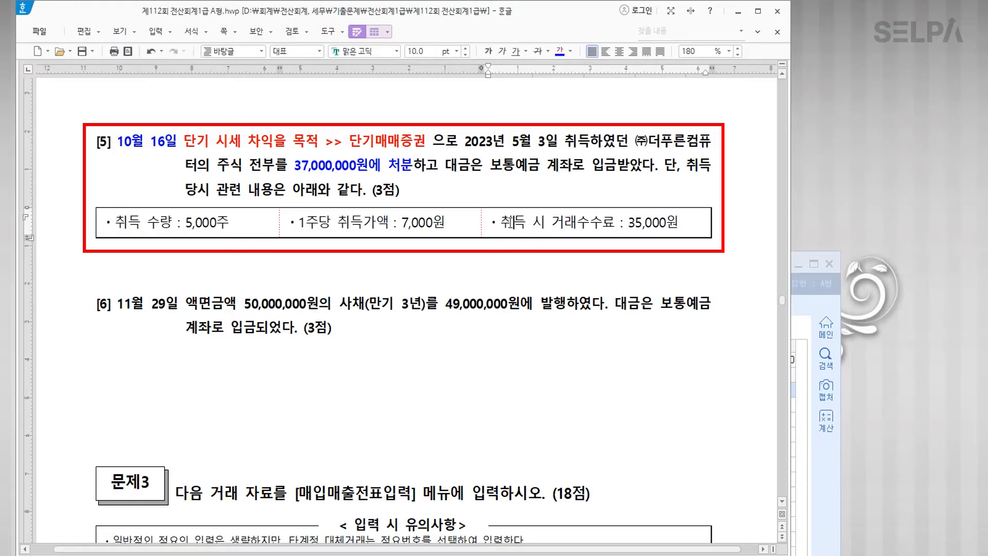
{"action": "left_click_drag", "start_coordinate": [489, 223], "coordinate": [682, 221]}
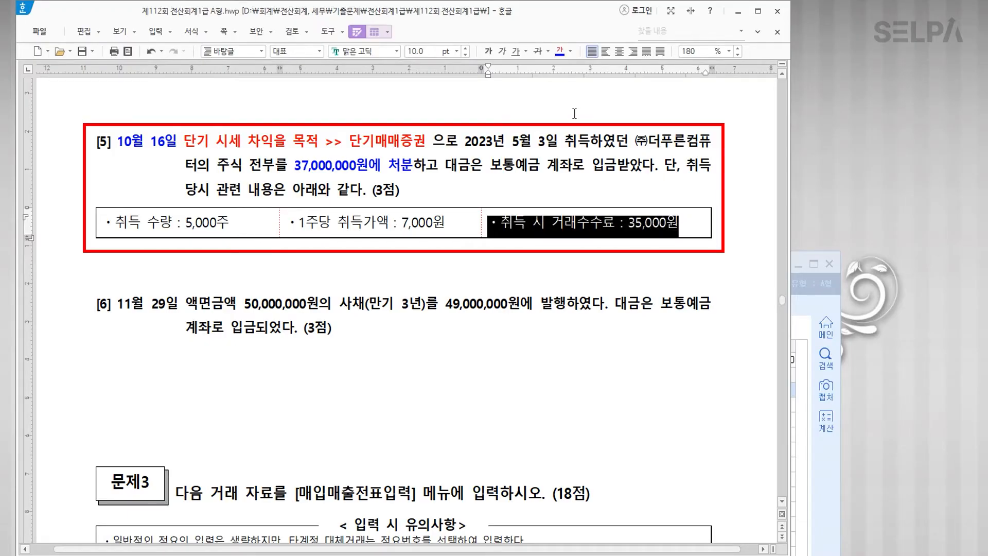
{"action": "left_click", "coordinate": [539, 51]}
{"action": "left_click", "coordinate": [524, 260]}
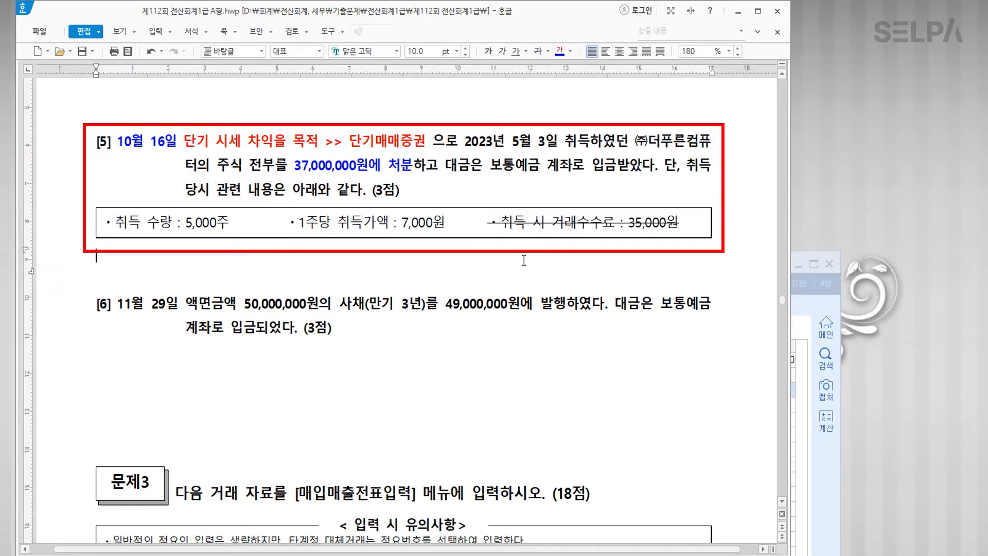
Step: Add '35,000,000(취득원가) >>대변' on a new line in the first table cell
{"action": "left_click", "coordinate": [432, 224]}
{"action": "left_click", "coordinate": [217, 227]}
{"action": "key", "text": "ctrl"}
{"action": "key", "text": "ctrl"}
{"action": "left_click", "coordinate": [248, 223]}
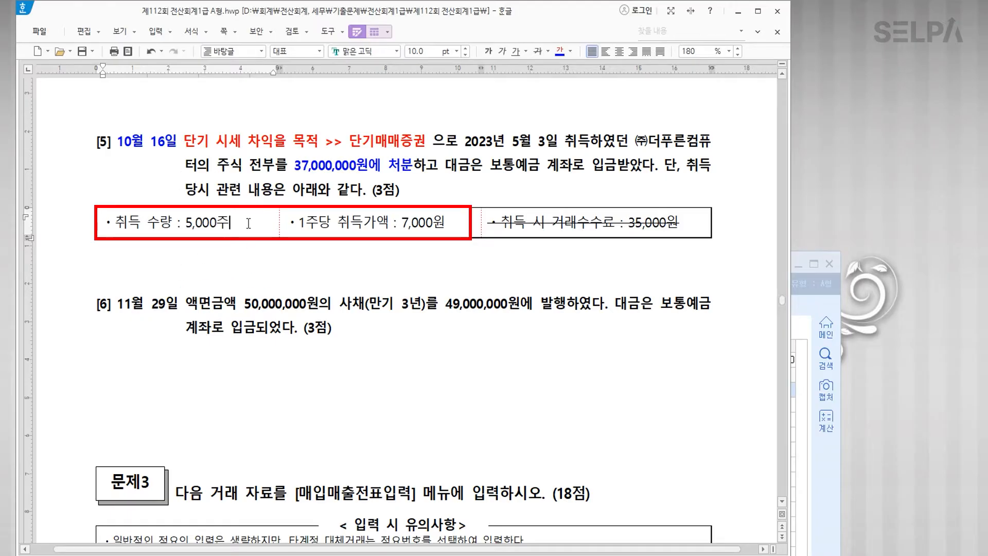
{"action": "key", "text": "Return"}
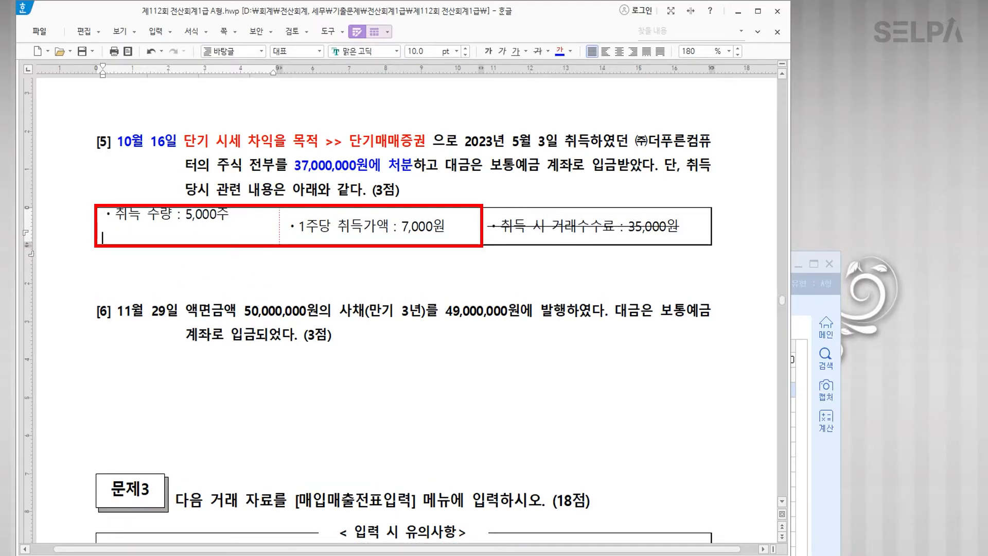
{"action": "type", "text": "35,000,000(취"}
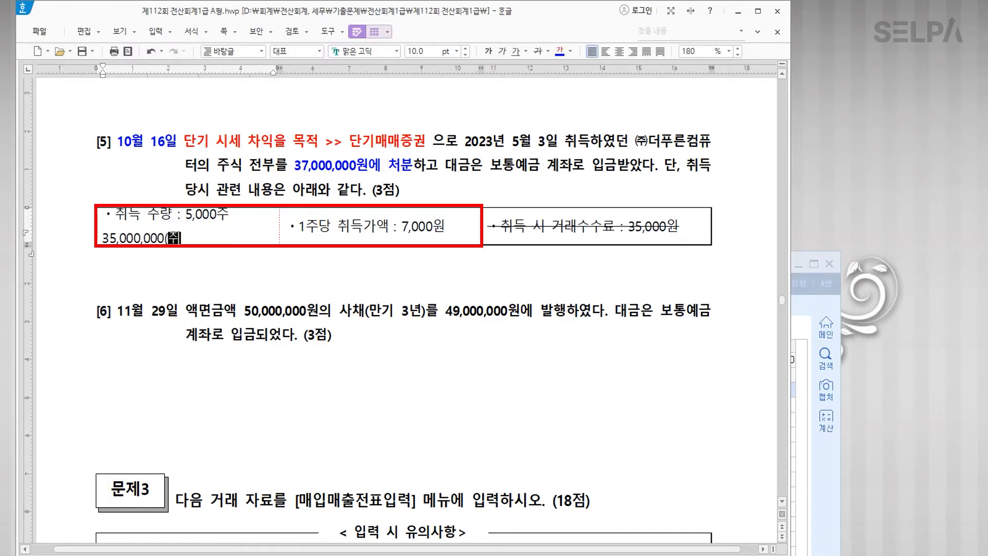
{"action": "type", "text": "득원가"}
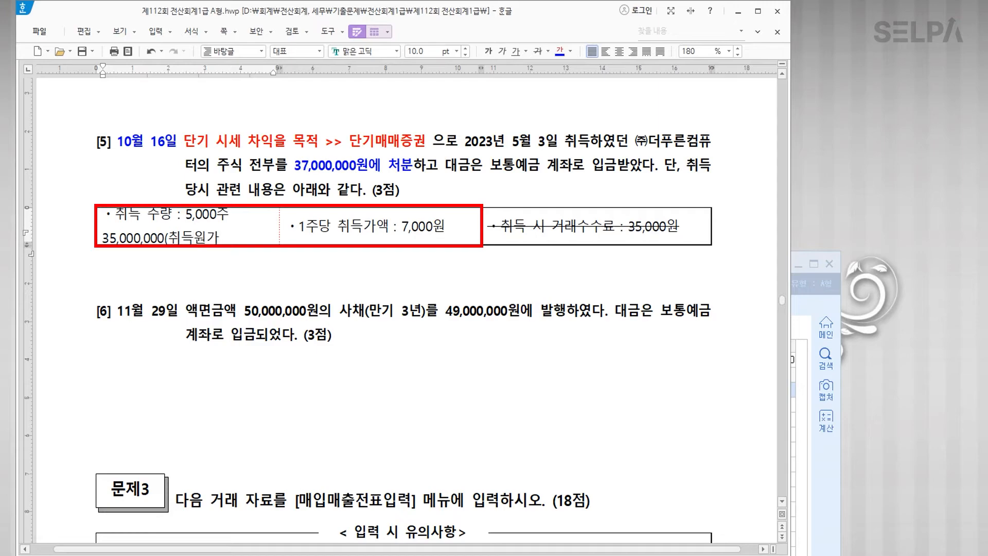
{"action": "type", "text": ")"}
{"action": "left_click", "coordinate": [296, 279]}
{"action": "key", "text": "Return"}
{"action": "key", "text": "Return"}
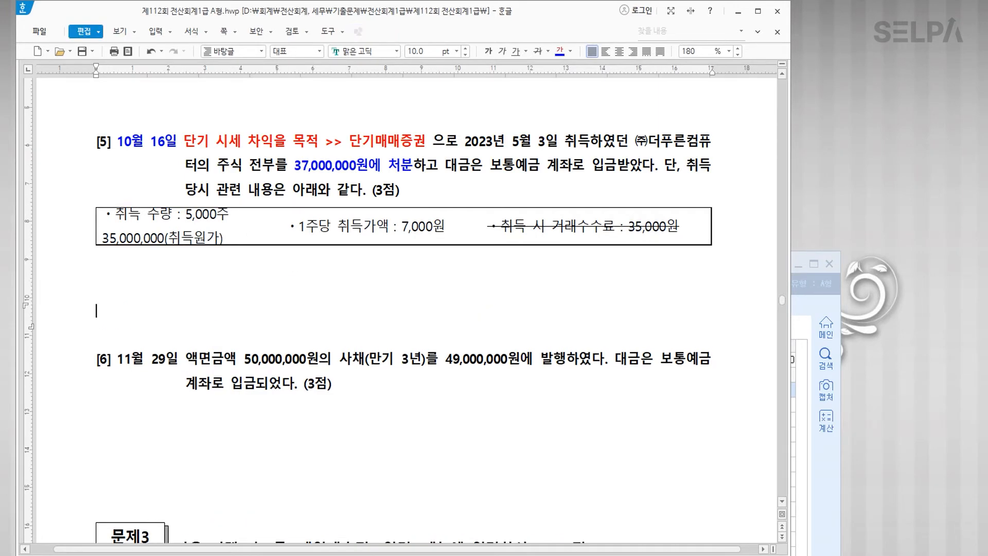
{"action": "left_click", "coordinate": [241, 236]}
{"action": "type", "text": ">>"}
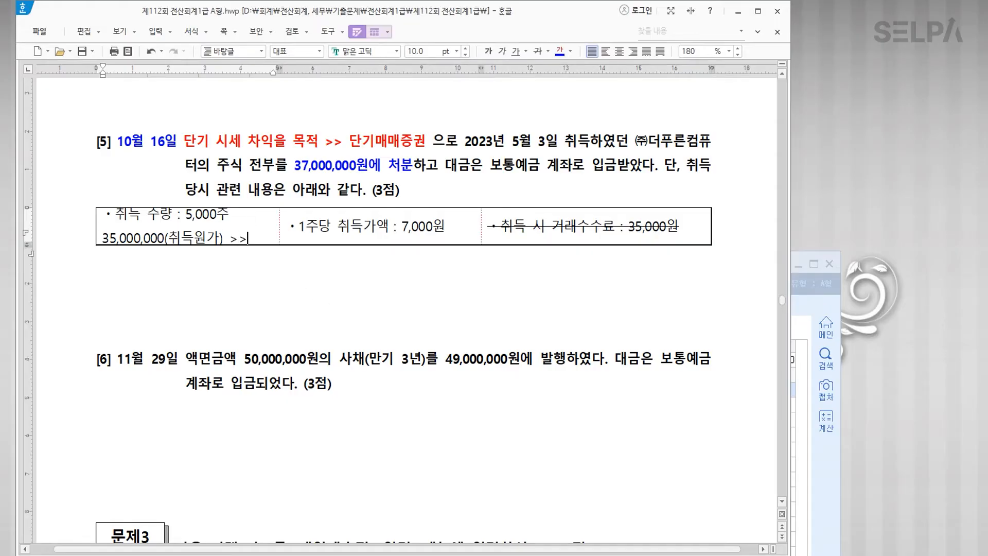
{"action": "type", "text": "대변"}
Step: Colour the phrase 보통예금 계좌로 입금 blue
{"action": "left_click", "coordinate": [403, 167]}
{"action": "left_click_drag", "start_coordinate": [490, 166], "coordinate": [613, 170]}
{"action": "left_click", "coordinate": [561, 54]}
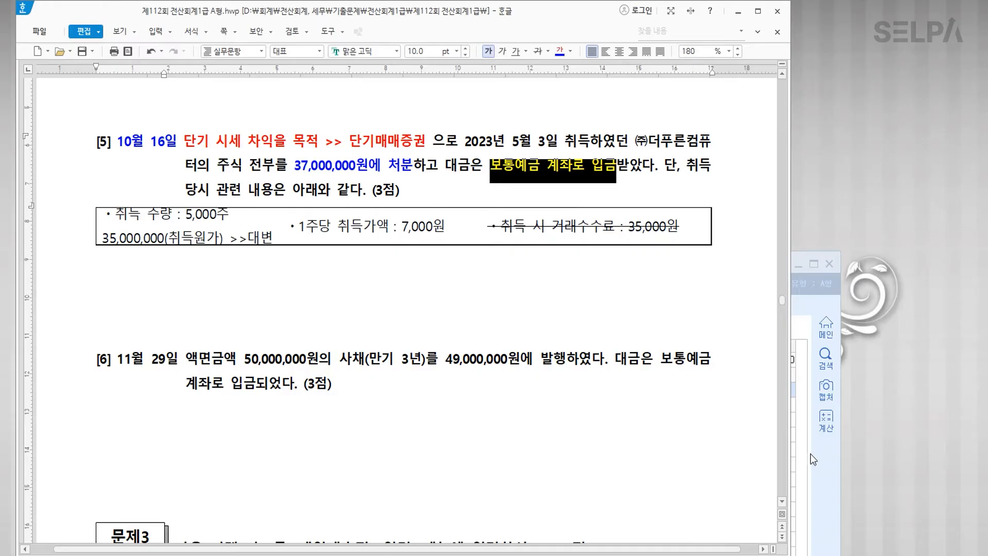
{"action": "left_click", "coordinate": [811, 455]}
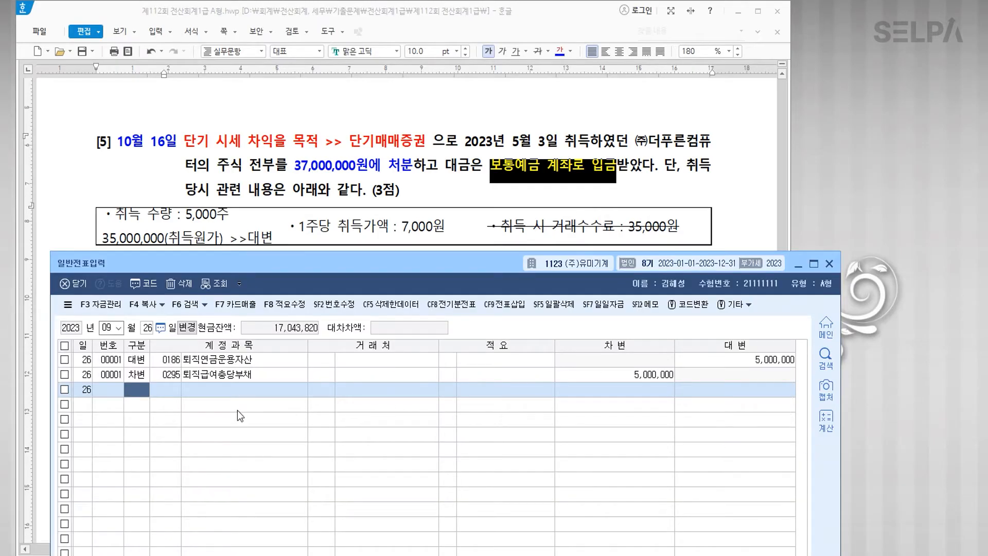
Step: Date the entry October 16 and credit 0107 단기매매증권 35,000,000
{"action": "key", "text": "Escape"}
{"action": "key", "text": "Escape"}
{"action": "type", "text": "1016"}
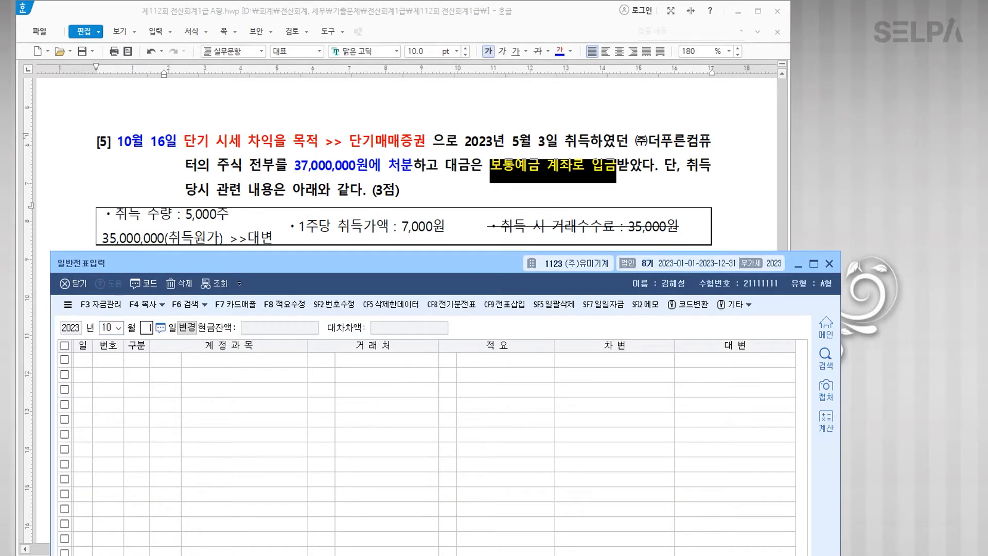
{"action": "key", "text": "Return"}
{"action": "type", "text": "4107"}
{"action": "key", "text": "Return"}
{"action": "key", "text": "Return"}
{"action": "key", "text": "Return"}
{"action": "type", "text": "35000000"}
{"action": "key", "text": "Return"}
Step: Debit 0103 보통예금 37,000,000 and credit 0906 단기매매증권처분이익 for the difference
{"action": "type", "text": "35,000,000"}
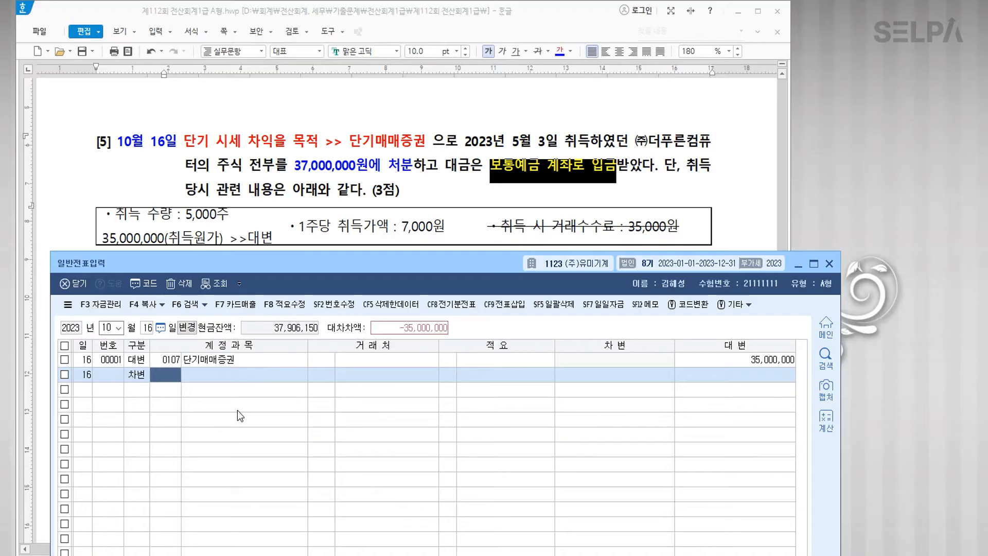
{"action": "type", "text": "103"}
{"action": "key", "text": "Return"}
{"action": "key", "text": "Return"}
{"action": "key", "text": "Return"}
{"action": "type", "text": "37000000"}
{"action": "key", "text": "Return"}
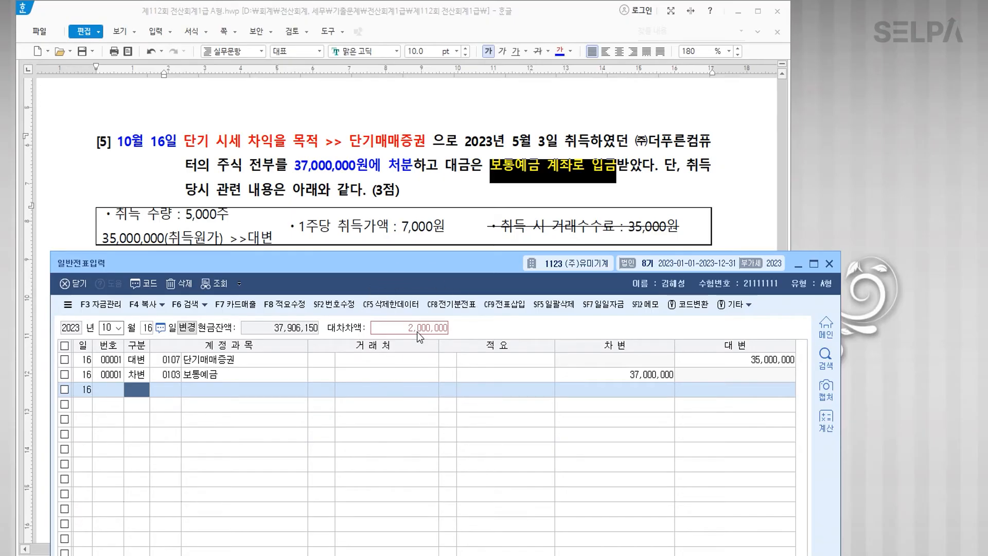
{"action": "type", "text": "4"}
{"action": "type", "text": "단기"}
{"action": "key", "text": "Return"}
{"action": "key", "text": "Down"}
{"action": "key", "text": "Down"}
{"action": "key", "text": "Down"}
{"action": "key", "text": "Down"}
{"action": "key", "text": "Down"}
{"action": "key", "text": "Down"}
{"action": "key", "text": "Return"}
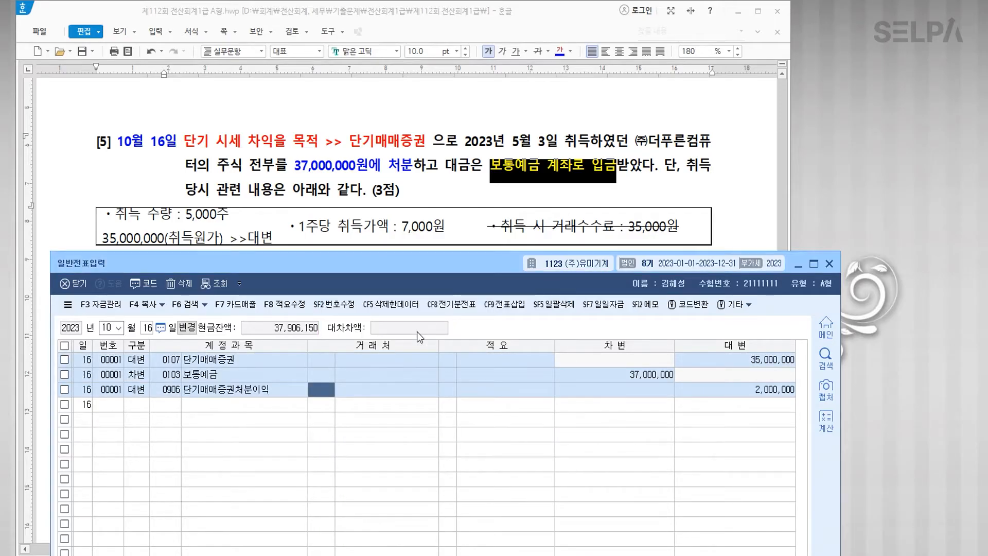
Step: Add memos 장부가, 처분가 and '양수 >>> 이익' to the three rows
{"action": "key", "text": "Up"}
{"action": "key", "text": "Up"}
{"action": "key", "text": "Right"}
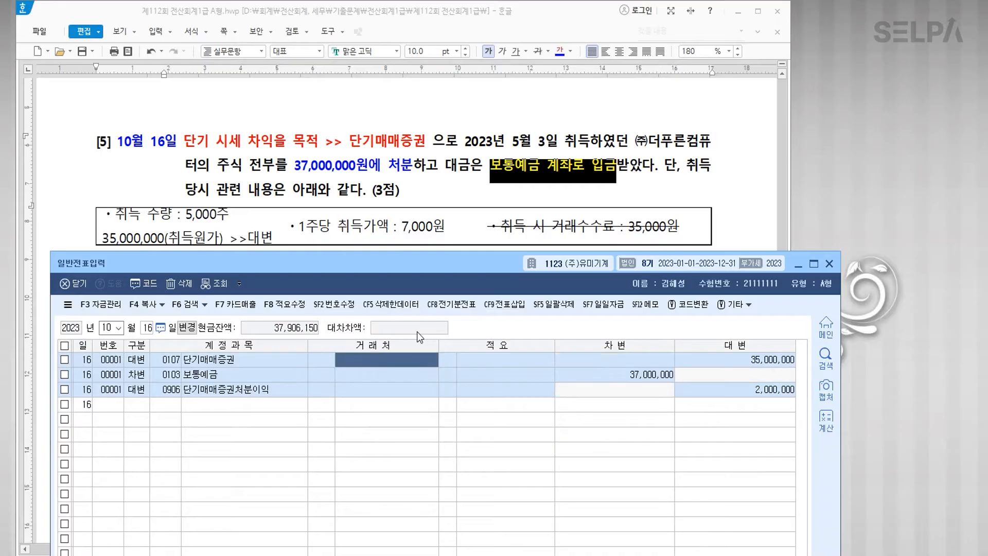
{"action": "key", "text": "Right"}
{"action": "key", "text": "Right"}
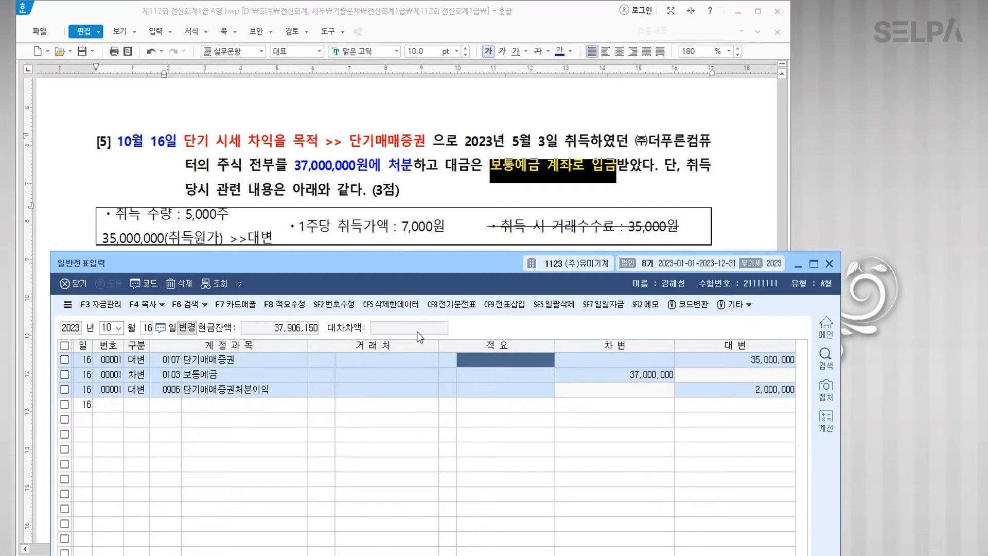
{"action": "type", "text": "장부가"}
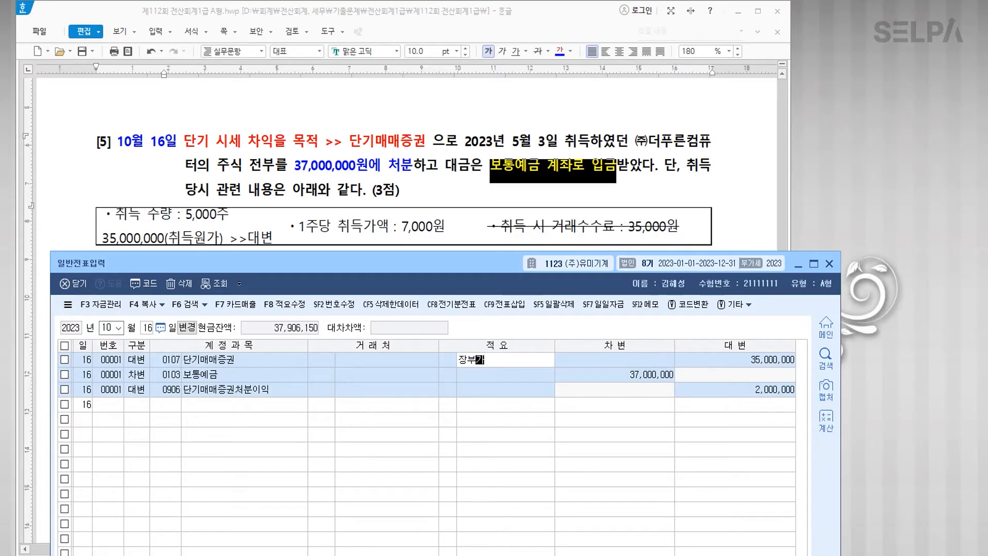
{"action": "key", "text": "Down"}
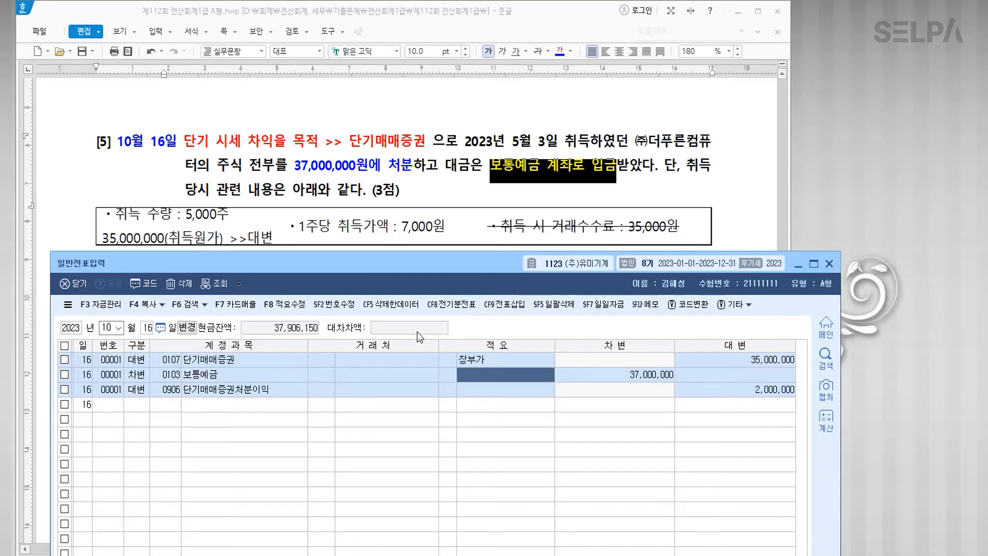
{"action": "type", "text": "처분가"}
{"action": "key", "text": "Return"}
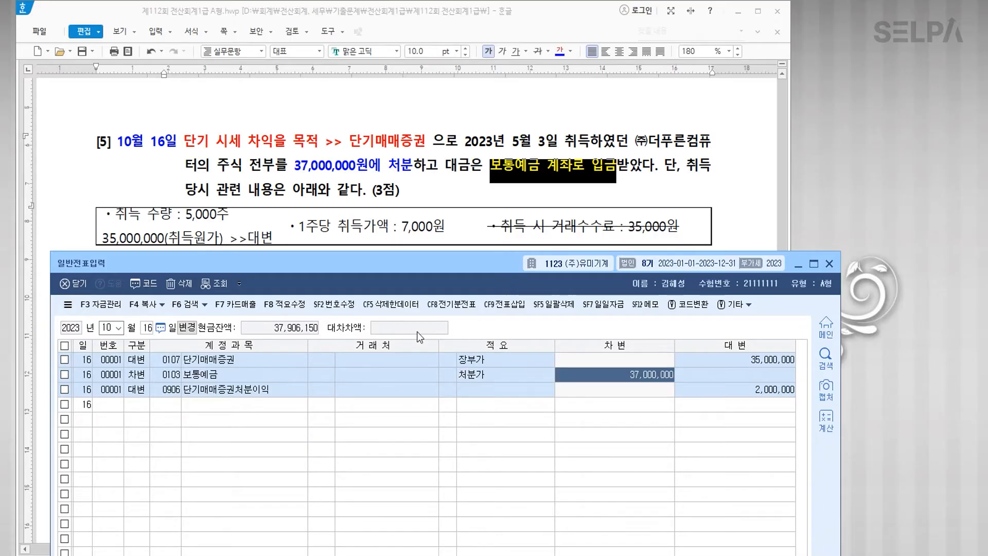
{"action": "key", "text": "Return"}
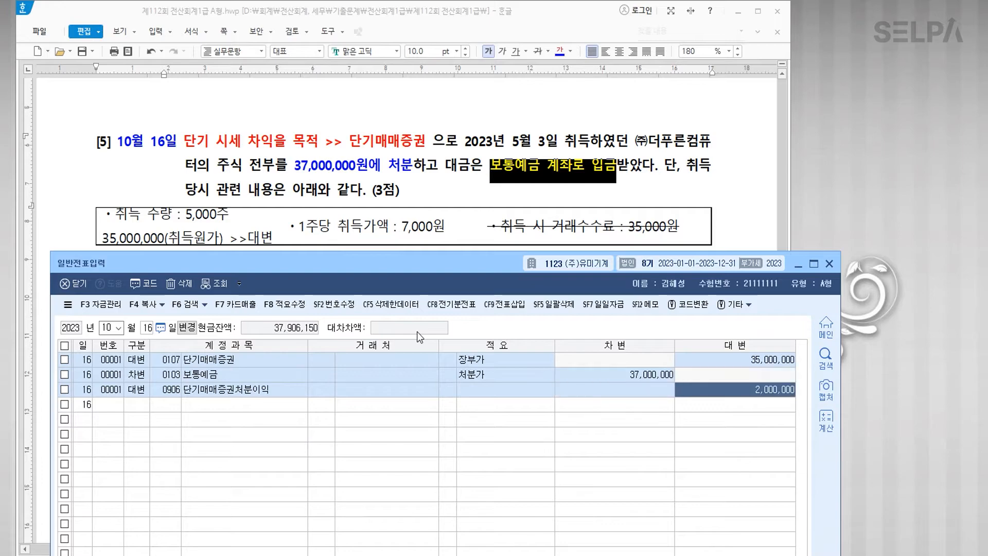
{"action": "type", "text": "양수 >>>"}
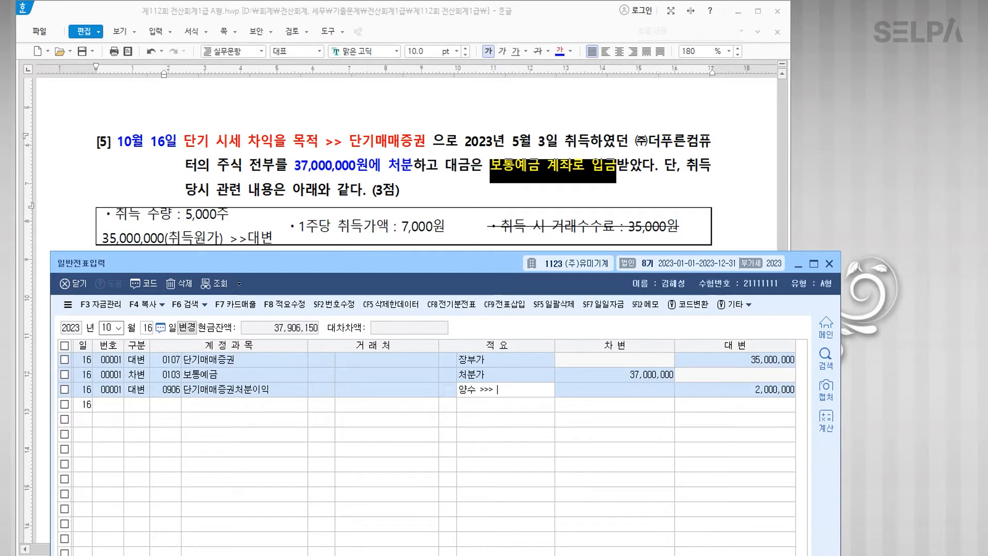
{"action": "type", "text": " 이익"}
Step: Colour '11월 29일' in problem [6] blue
{"action": "key", "text": "Return"}
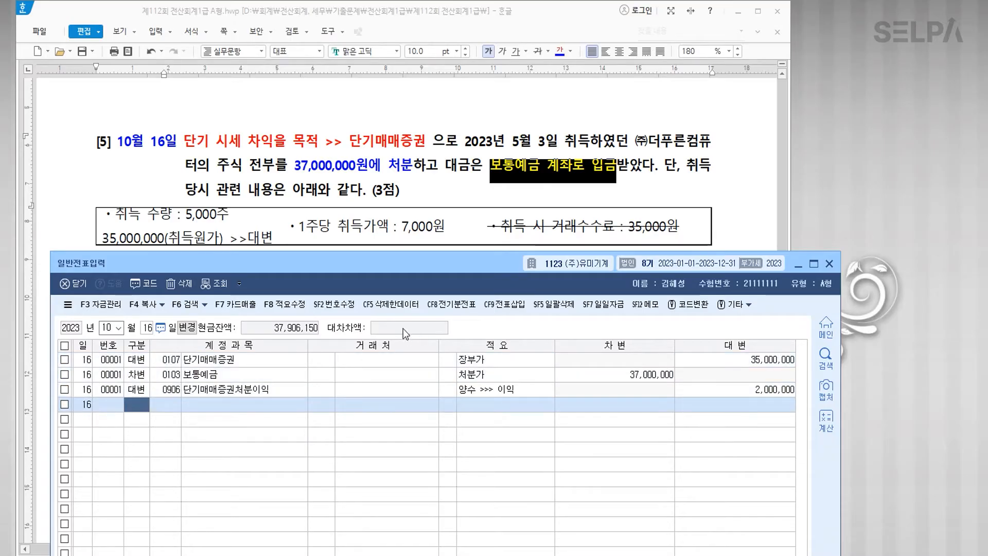
{"action": "scroll", "coordinate": [404, 214], "scroll_direction": "down", "scroll_amount": 1}
{"action": "scroll", "coordinate": [404, 213], "scroll_direction": "down", "scroll_amount": 3}
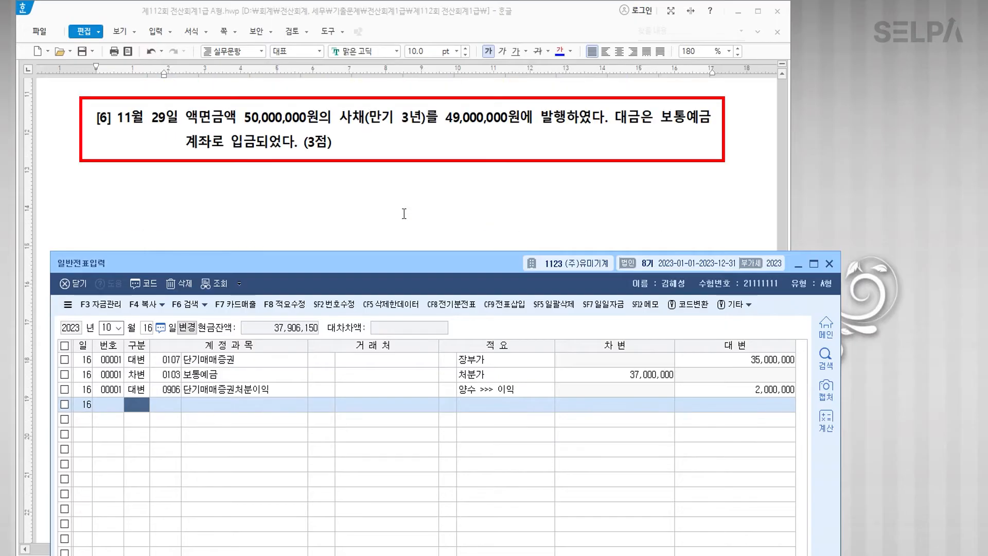
{"action": "left_click_drag", "start_coordinate": [116, 117], "coordinate": [179, 118]}
{"action": "left_click", "coordinate": [560, 51]}
{"action": "left_click", "coordinate": [467, 179]}
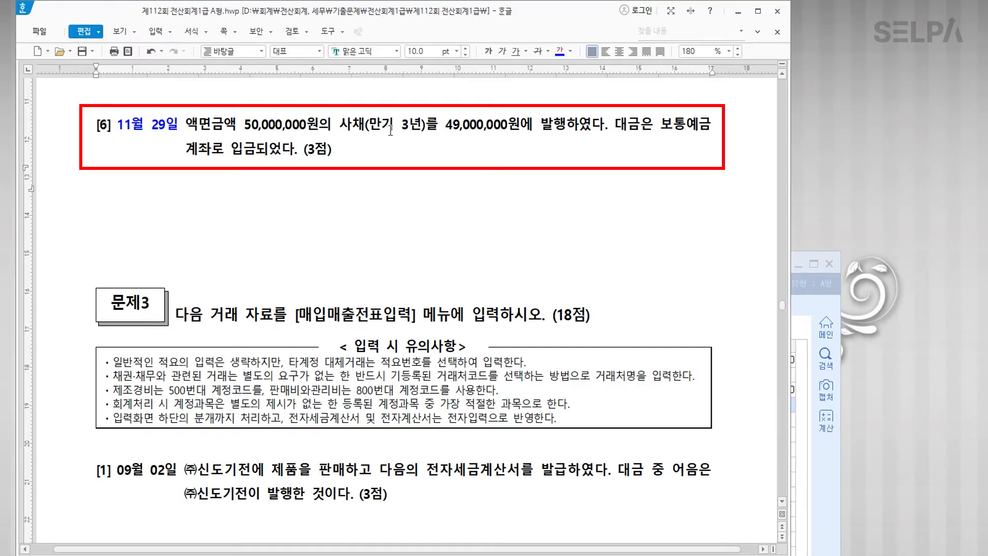
Step: Make '사채' and '발행' red, enlarging '발행' to 14 pt
{"action": "left_click_drag", "start_coordinate": [340, 125], "coordinate": [367, 126]}
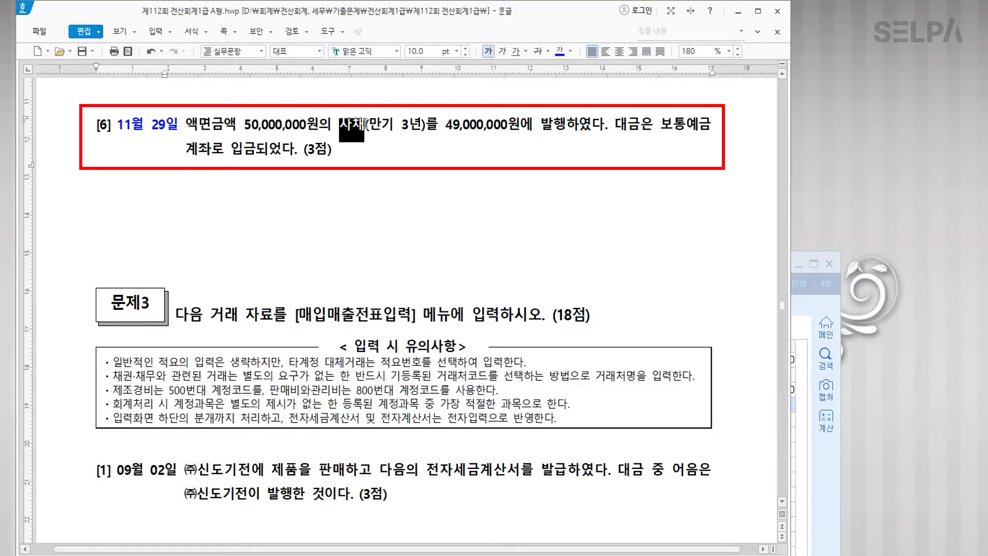
{"action": "left_click", "coordinate": [572, 53]}
{"action": "left_click", "coordinate": [577, 101]}
{"action": "left_click_drag", "start_coordinate": [542, 125], "coordinate": [561, 126]}
{"action": "left_click", "coordinate": [561, 54]}
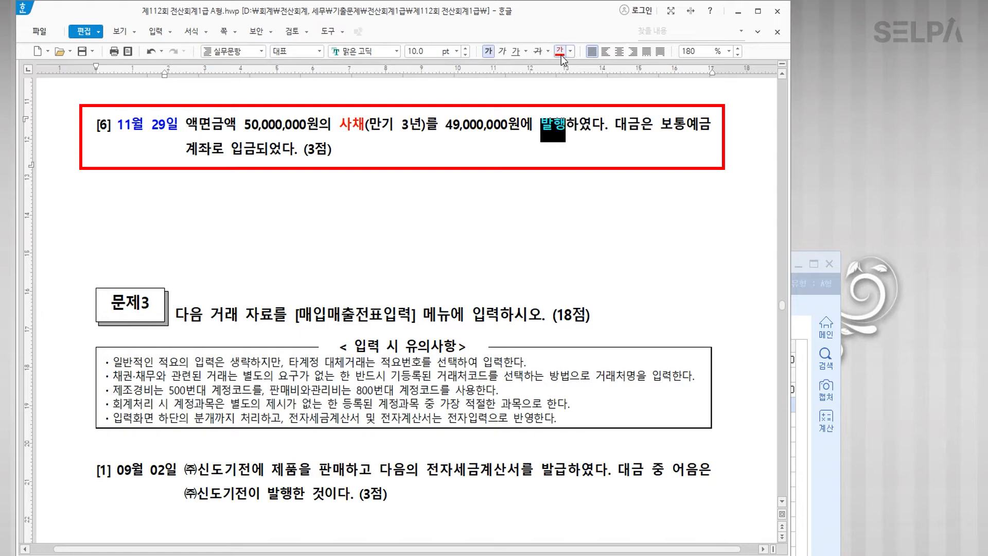
{"action": "left_click", "coordinate": [456, 52]}
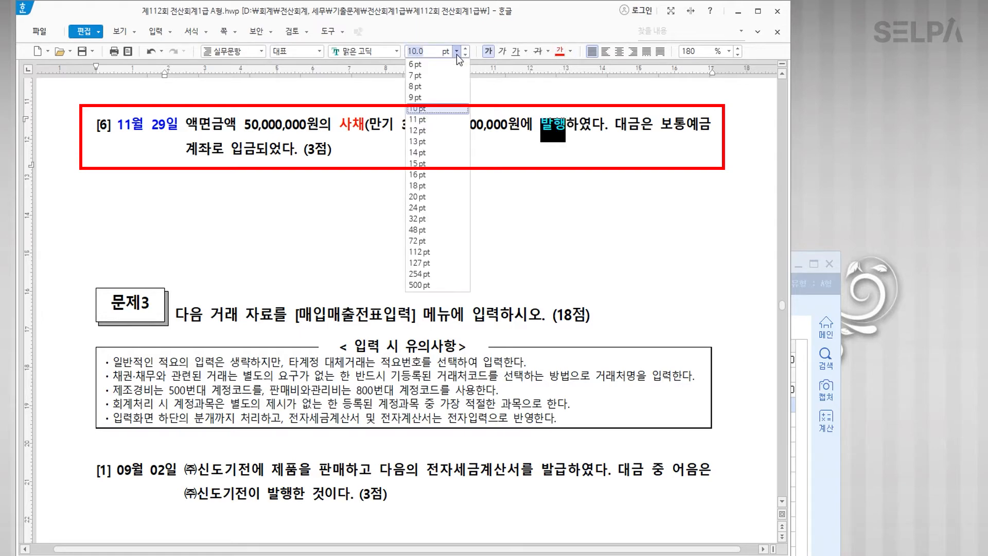
{"action": "left_click", "coordinate": [437, 152]}
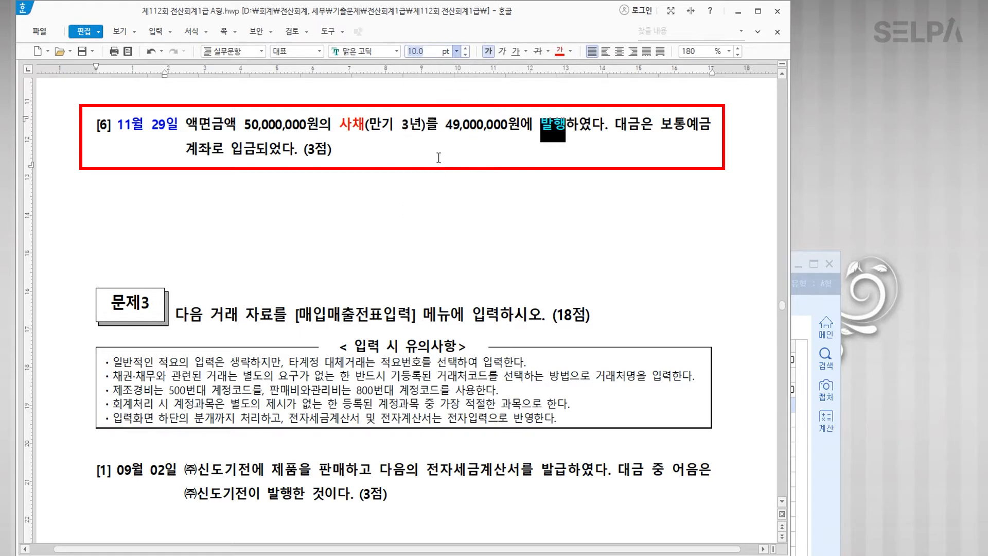
{"action": "left_click", "coordinate": [447, 155]}
{"action": "left_click", "coordinate": [422, 190]}
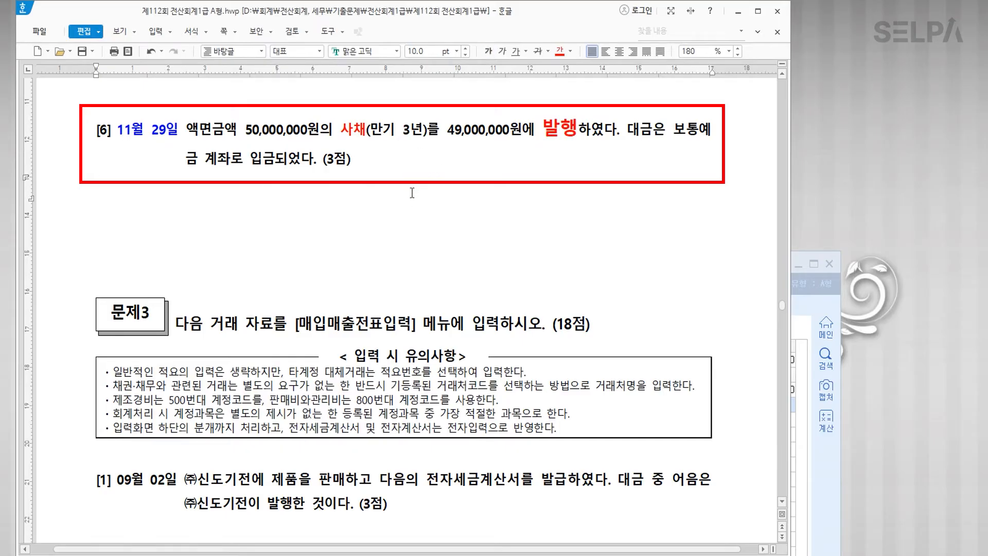
Step: Type the note '돈(발행가액) | 사채(액면)' with '- 할인 | + 할증' below it
{"action": "key", "text": "Return"}
{"action": "key", "text": "Return"}
{"action": "key", "text": "Return"}
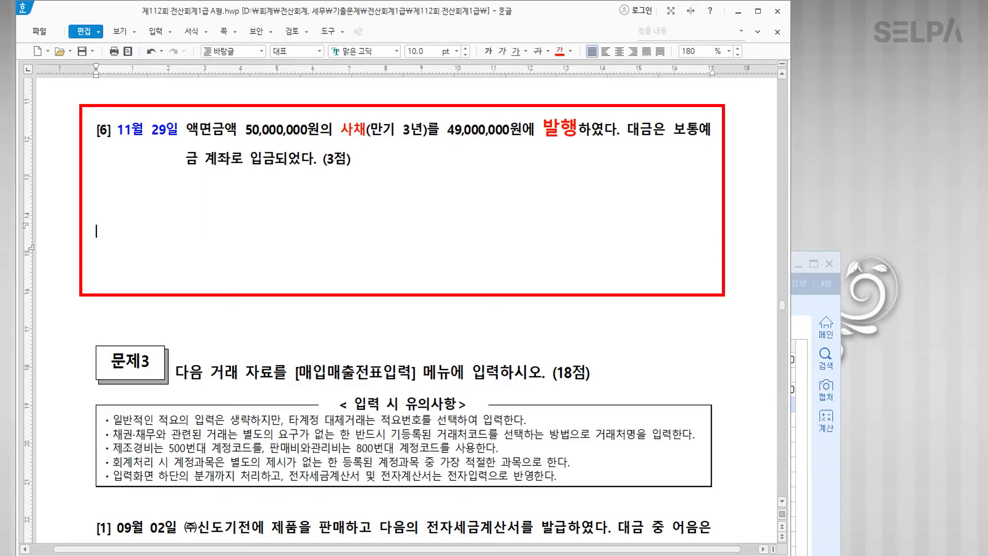
{"action": "type", "text": "돈    "}
{"action": "type", "text": "| 사채"}
{"action": "key", "text": "Left"}
{"action": "key", "text": "Left"}
{"action": "key", "text": "Left"}
{"action": "key", "text": "Left"}
{"action": "type", "text": "(발행가액"}
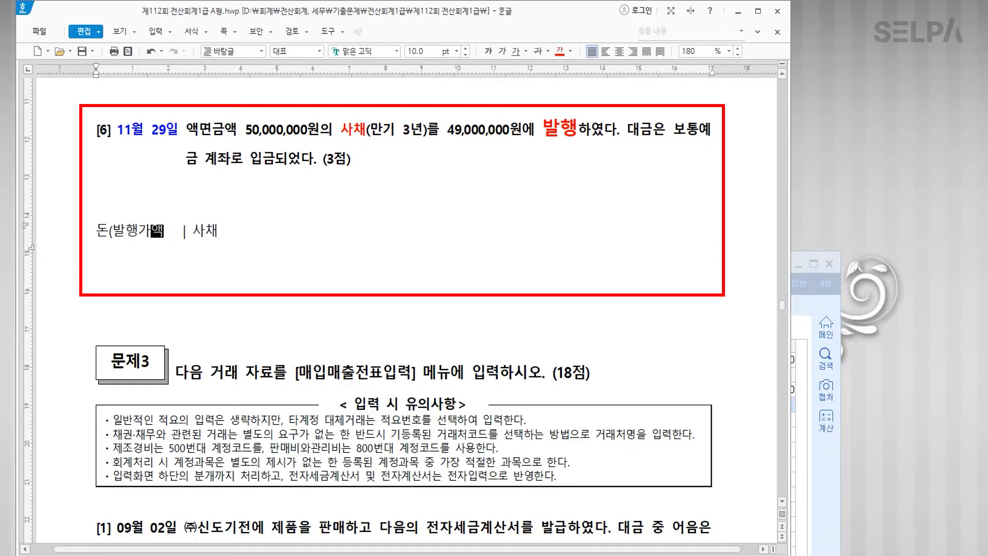
{"action": "type", "text": ")"}
{"action": "key", "text": "Right"}
{"action": "key", "text": "Right"}
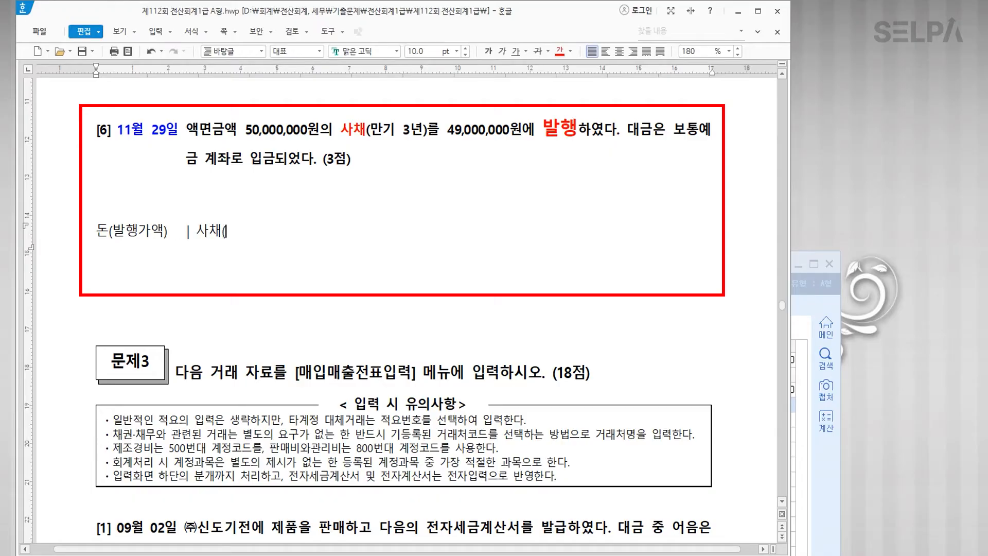
{"action": "type", "text": "액면)"}
{"action": "key", "text": "Return"}
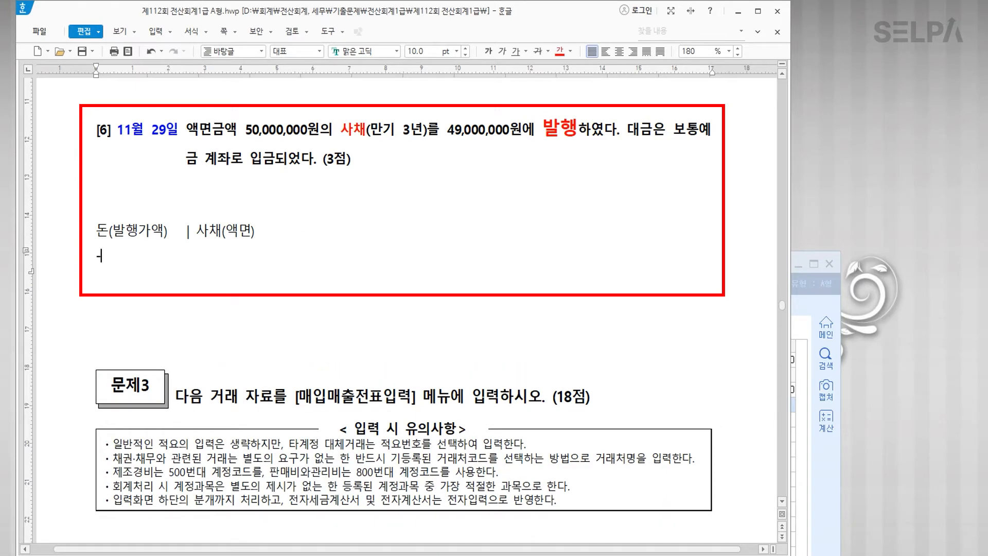
{"action": "type", "text": "-  할인      |  +"}
{"action": "type", "text": "할증"}
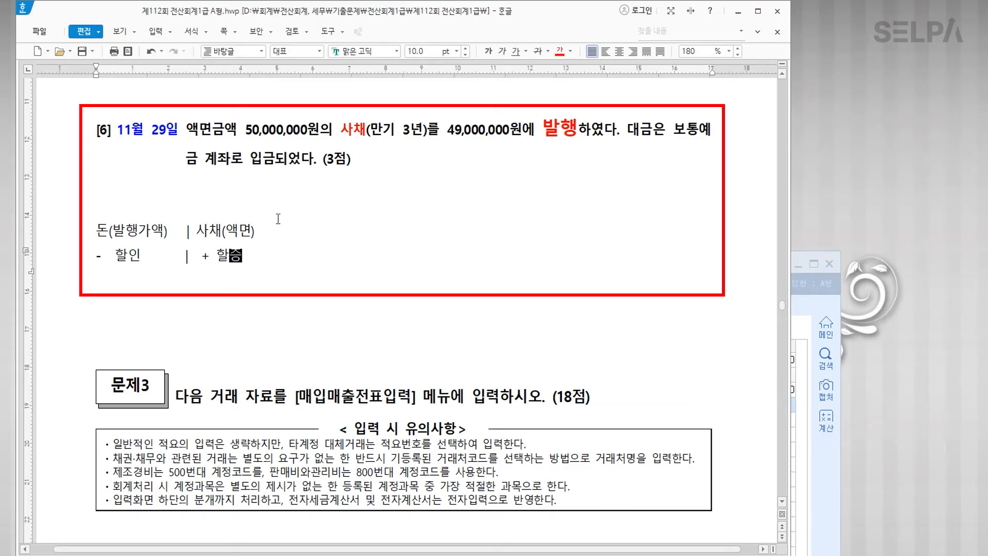
Step: Make the two note lines bold at 18 pt
{"action": "left_click_drag", "start_coordinate": [93, 230], "coordinate": [265, 271]}
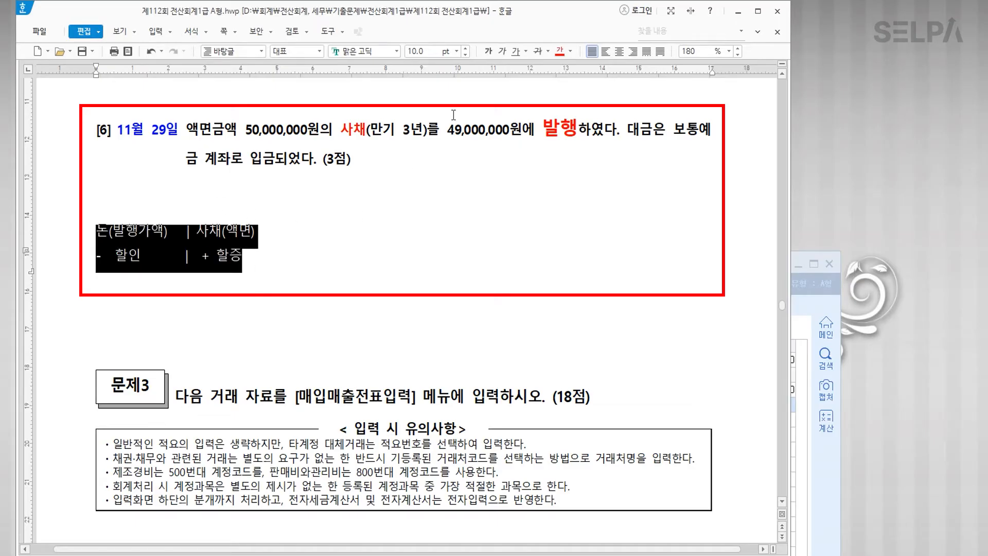
{"action": "left_click", "coordinate": [559, 51]}
{"action": "left_click", "coordinate": [488, 51]}
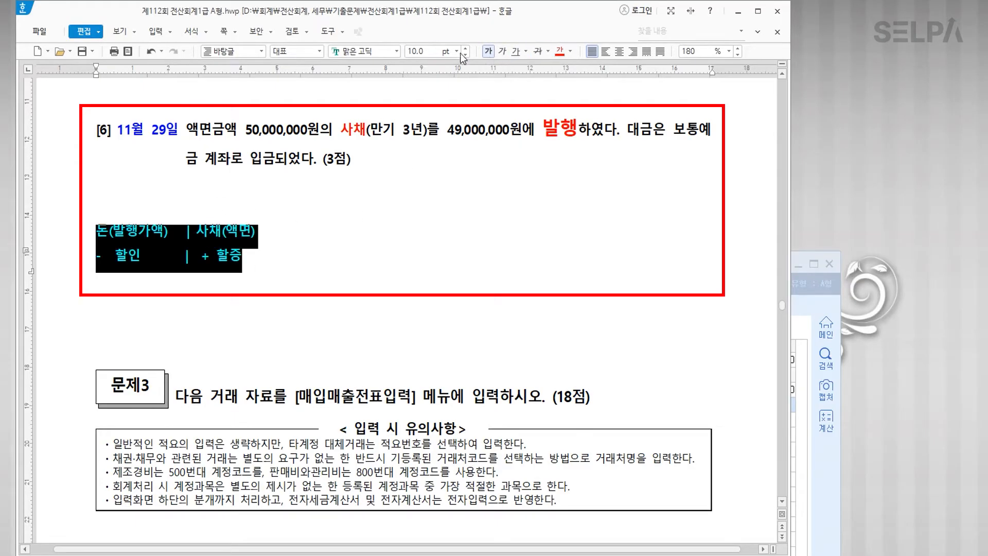
{"action": "left_click", "coordinate": [457, 51]}
{"action": "left_click", "coordinate": [446, 182]}
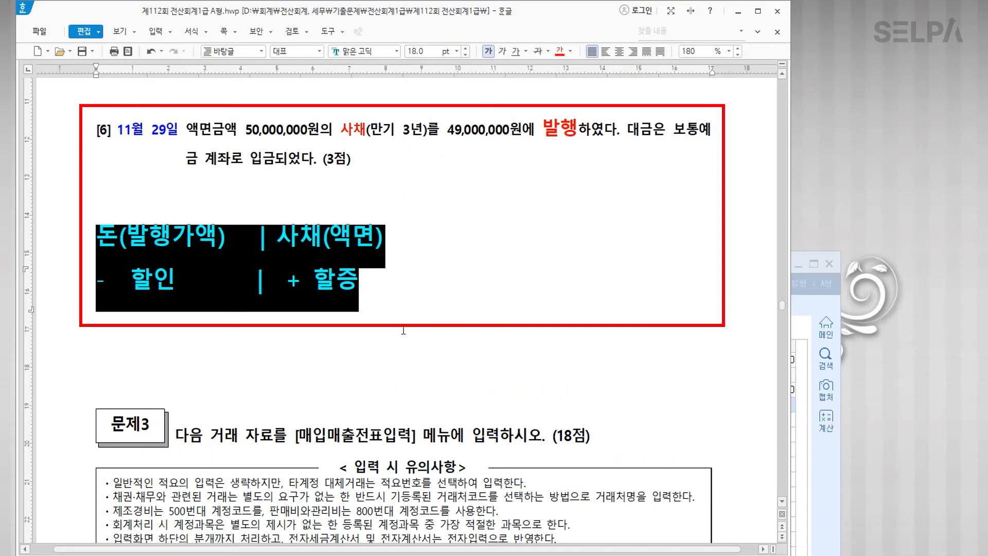
{"action": "left_click", "coordinate": [383, 332]}
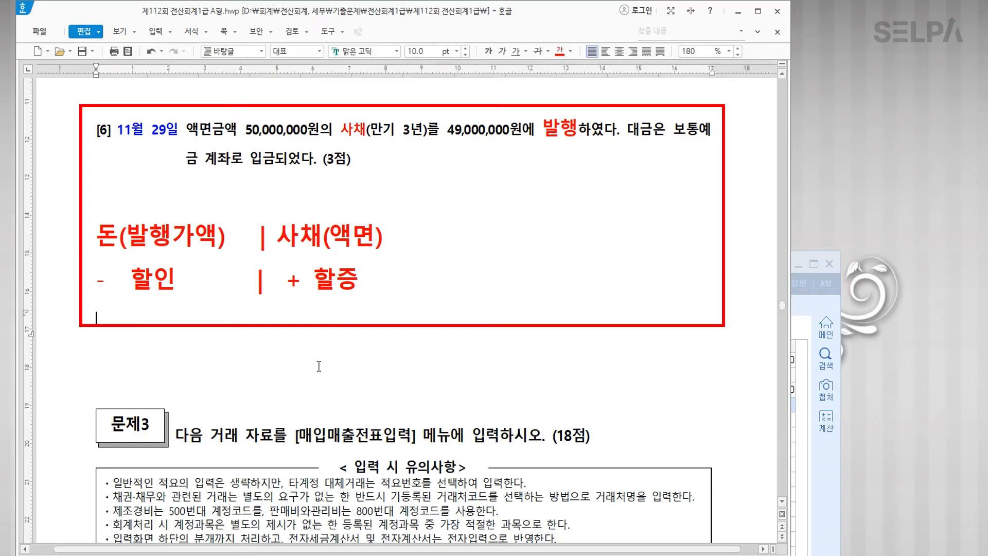
Step: Colour the face amount and the 49,000,000원 issue price in the question blue
{"action": "left_click", "coordinate": [423, 238]}
{"action": "left_click", "coordinate": [239, 130]}
{"action": "left_click_drag", "start_coordinate": [187, 130], "coordinate": [321, 136]}
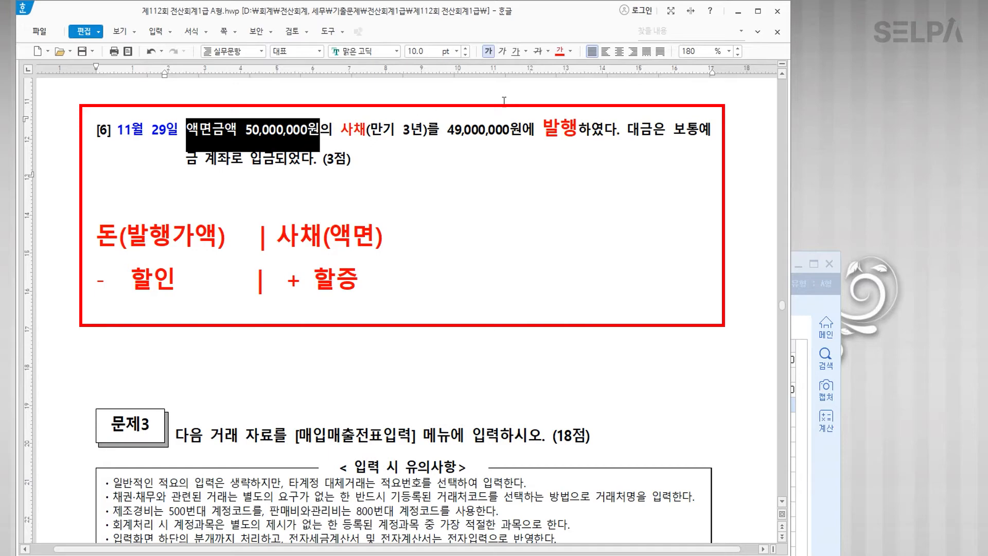
{"action": "left_click", "coordinate": [570, 51]}
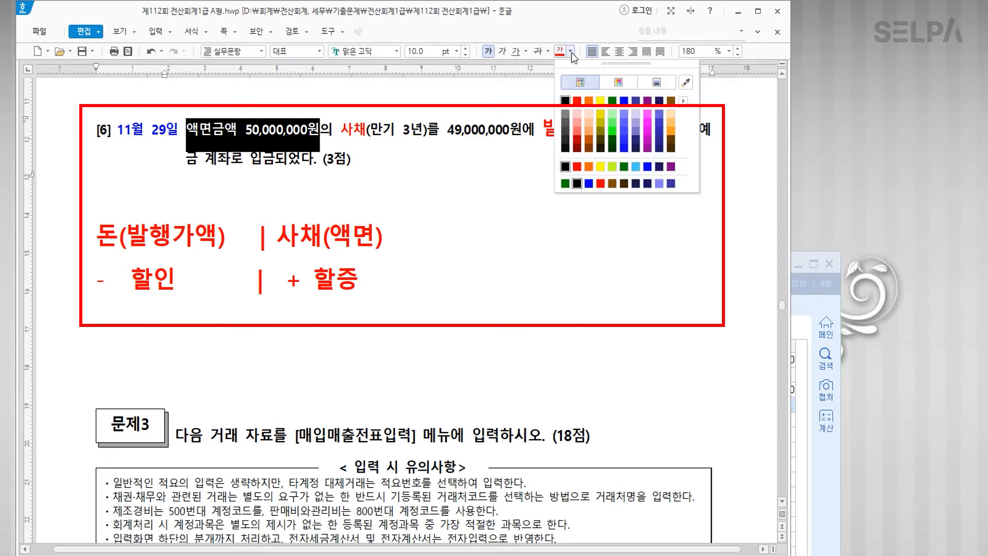
{"action": "left_click", "coordinate": [624, 107]}
{"action": "left_click", "coordinate": [541, 256]}
{"action": "left_click_drag", "start_coordinate": [447, 129], "coordinate": [521, 132]}
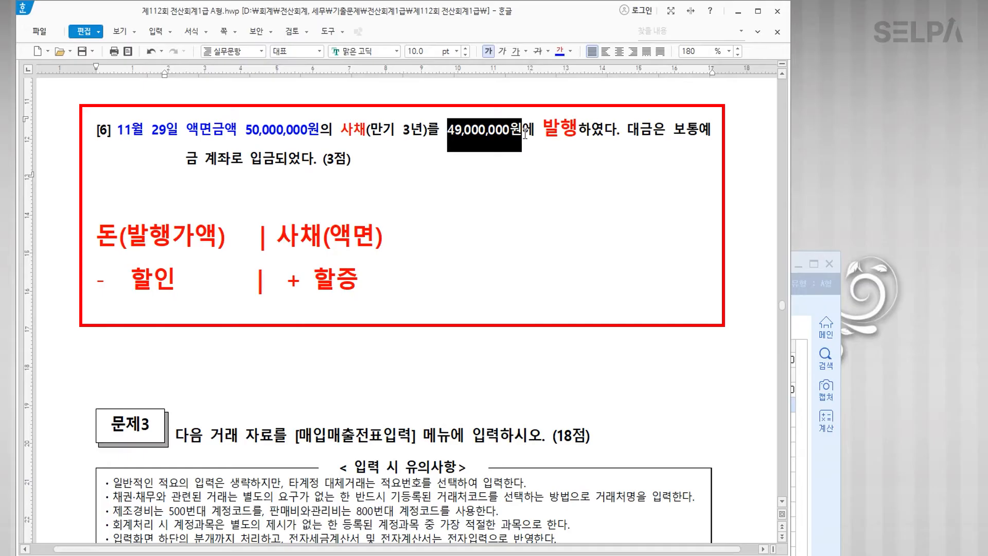
{"action": "left_click", "coordinate": [560, 51]}
Step: Add 49,000,000, 50,000,000 and 1,000,000 to the note beside 발행가액, 액면 and 할인
{"action": "left_click", "coordinate": [238, 241]}
{"action": "type", "text": "49,000,000"}
{"action": "left_click", "coordinate": [519, 241]}
{"action": "type", "text": "50.0"}
{"action": "key", "text": "BackSpace"}
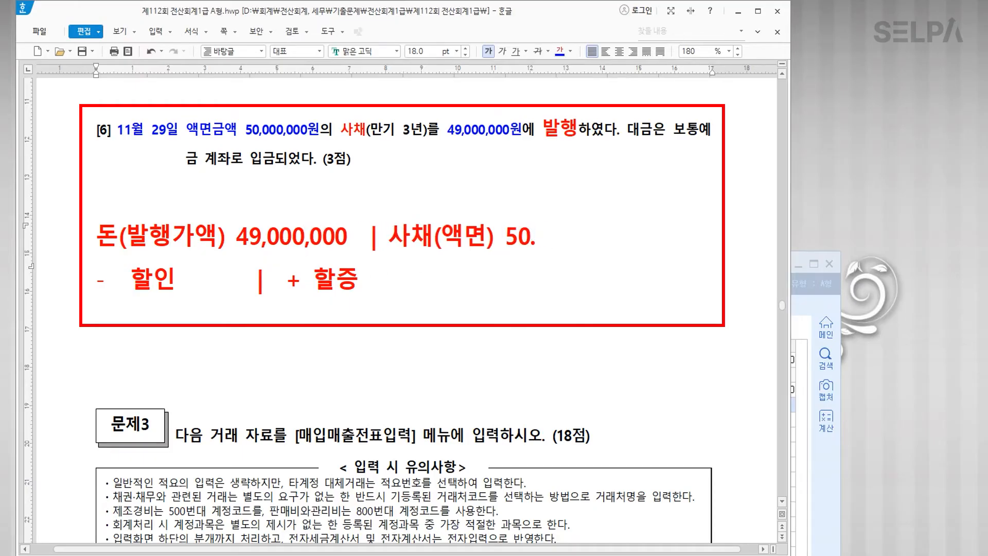
{"action": "type", "text": ",000,000"}
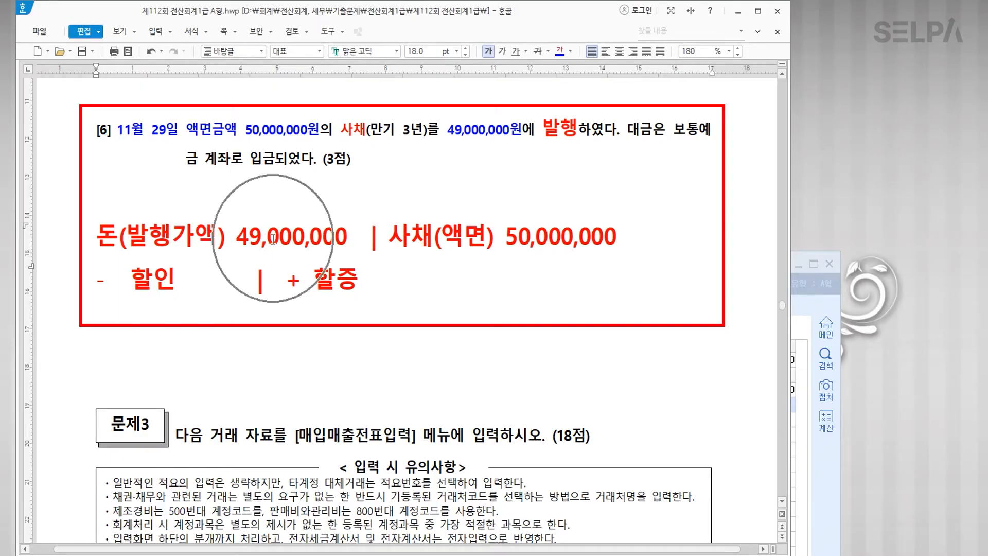
{"action": "left_click", "coordinate": [201, 281]}
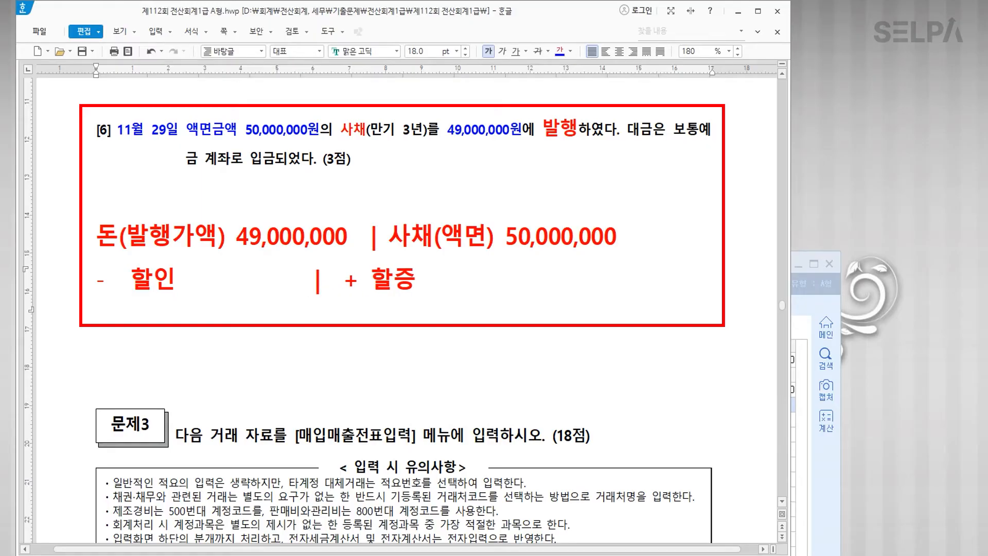
{"action": "type", "text": "1,000,000"}
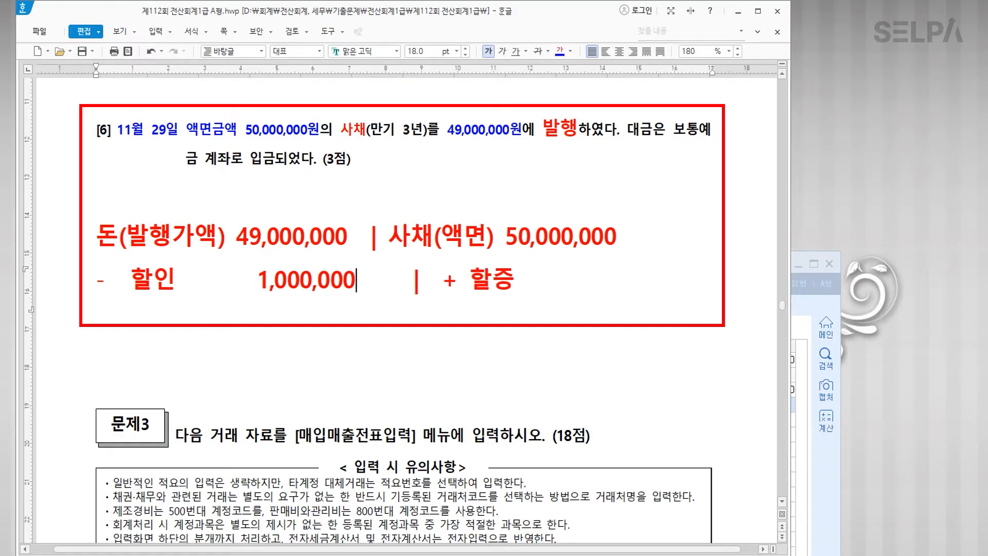
{"action": "key", "text": "Delete"}
{"action": "key", "text": "Delete"}
{"action": "key", "text": "Delete"}
{"action": "key", "text": "Delete"}
{"action": "key", "text": "Delete"}
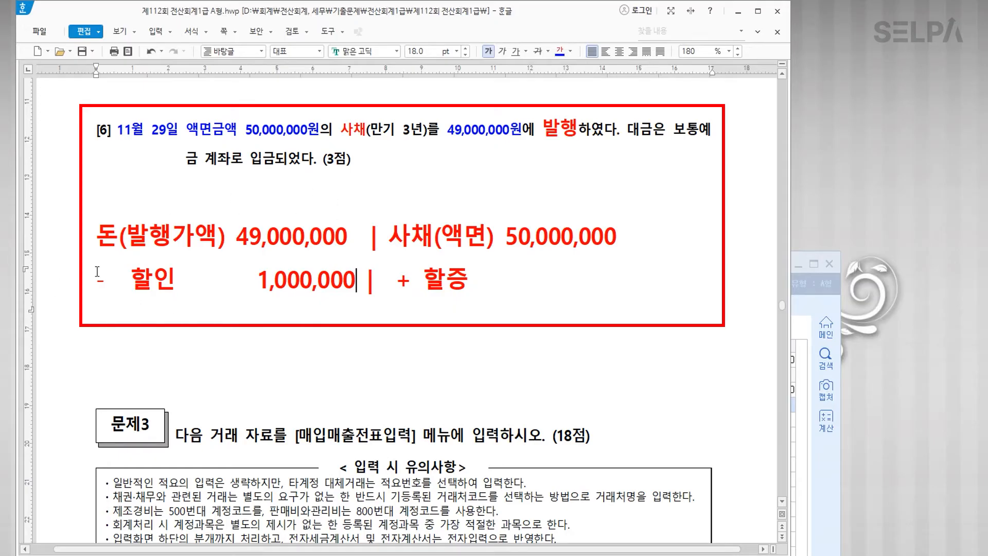
Step: Date the journal entry 11/29 and debit 103 보통예금 49,000,000
{"action": "left_click", "coordinate": [825, 484]}
{"action": "type", "text": "11"}
{"action": "key", "text": "Return"}
{"action": "type", "text": "29"}
{"action": "key", "text": "Return"}
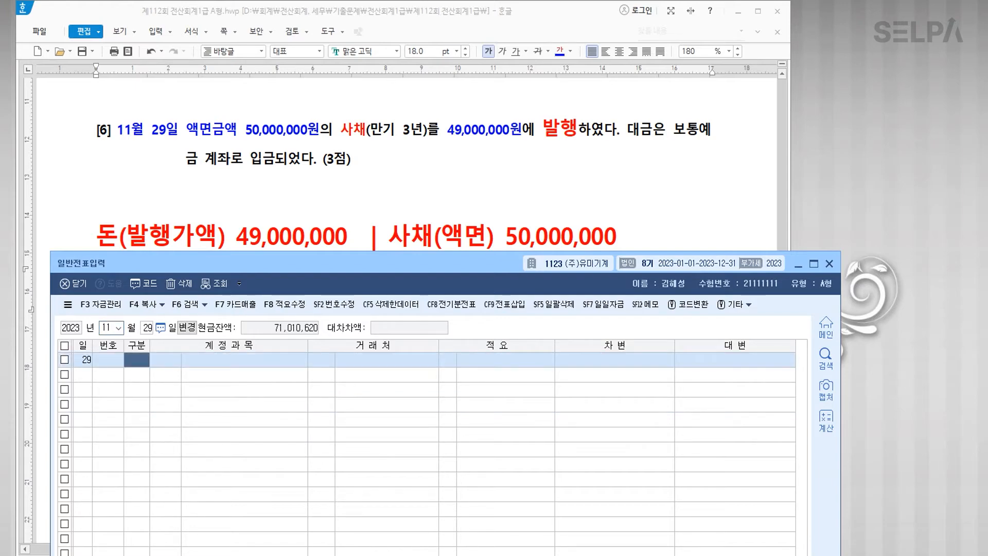
{"action": "key", "text": "Return"}
{"action": "type", "text": "103"}
{"action": "key", "text": "Return"}
Step: Credit 사채 50,000,000 on the second line
{"action": "key", "text": "Return"}
{"action": "key", "text": "Return"}
{"action": "key", "text": "Return"}
{"action": "type", "text": "49,000,000"}
{"action": "key", "text": "Return"}
{"action": "type", "text": "4"}
{"action": "key", "text": "Return"}
{"action": "type", "text": "사채"}
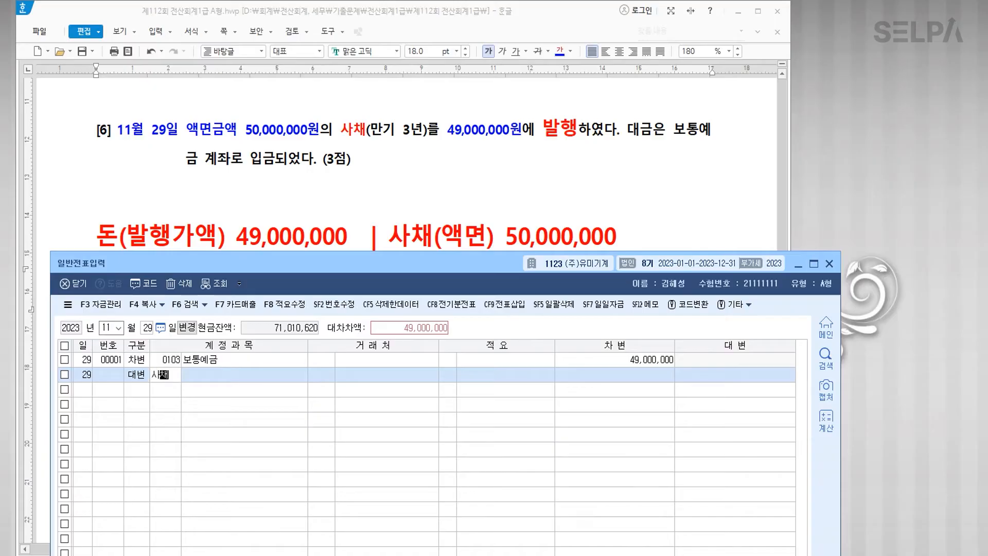
{"action": "key", "text": "Return"}
{"action": "key", "text": "Return"}
{"action": "key", "text": "Return"}
{"action": "key", "text": "Return"}
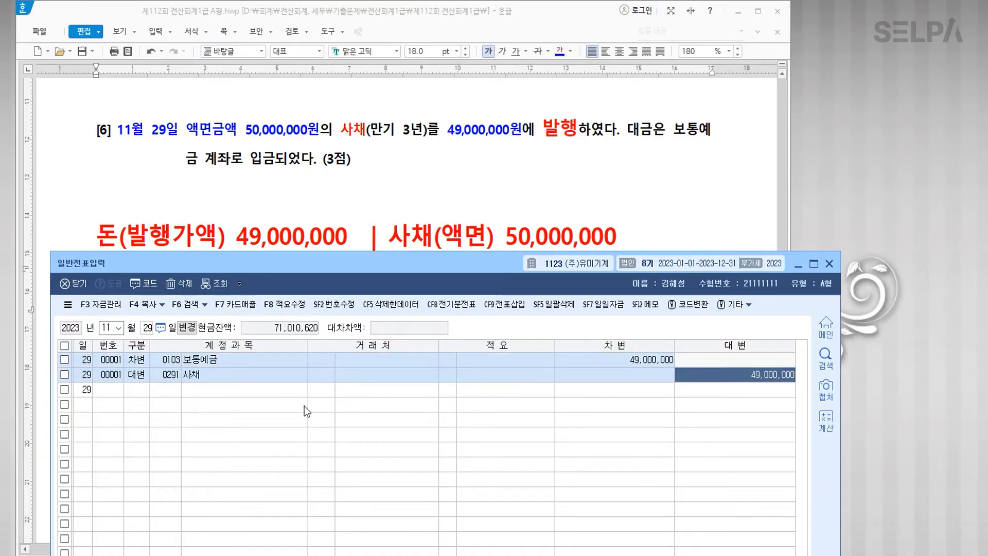
{"action": "type", "text": "50000000"}
{"action": "key", "text": "Return"}
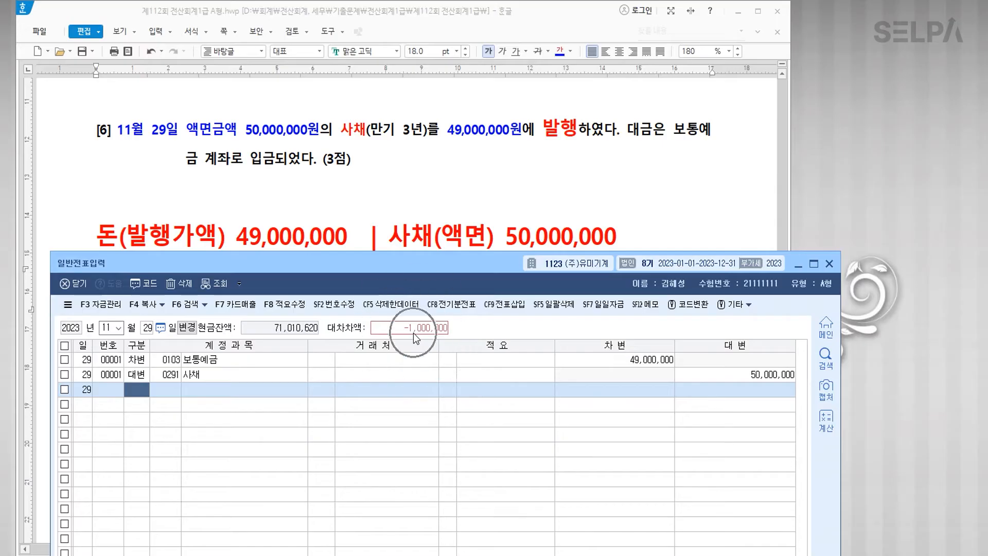
Step: Debit 사채할인발행차금 1,000,000 on the third line to balance the entry
{"action": "type", "text": "3"}
{"action": "key", "text": "Return"}
{"action": "type", "text": "사채"}
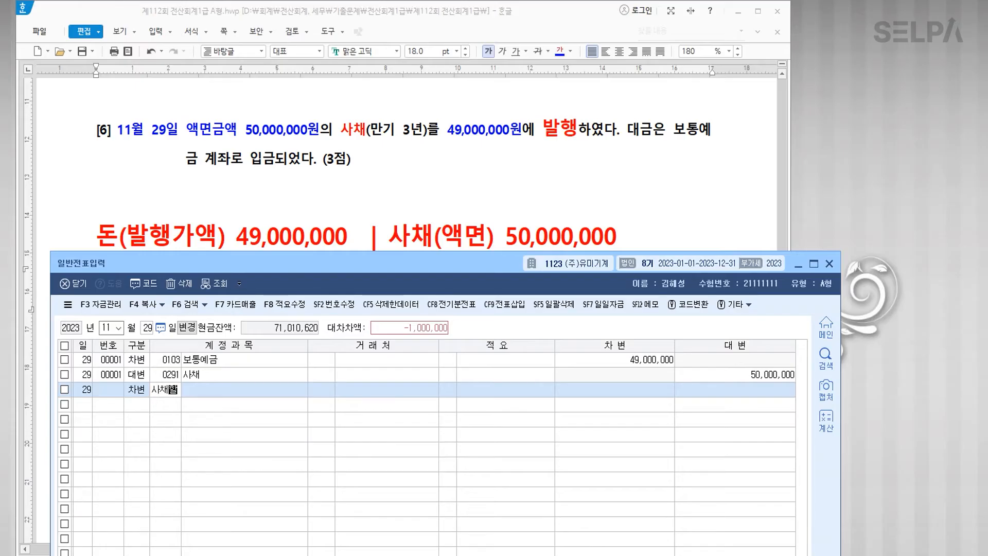
{"action": "type", "text": "할"}
{"action": "key", "text": "Return"}
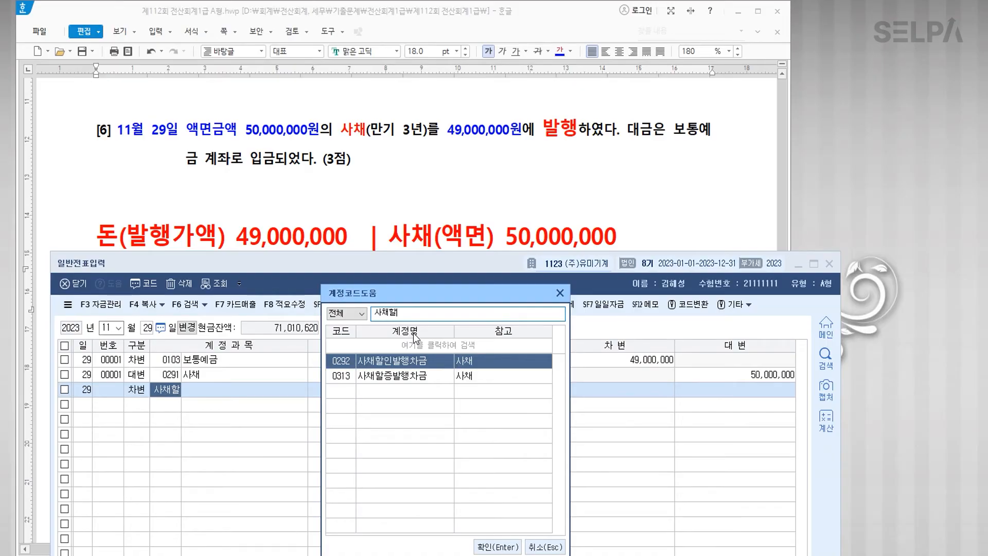
{"action": "key", "text": "Return"}
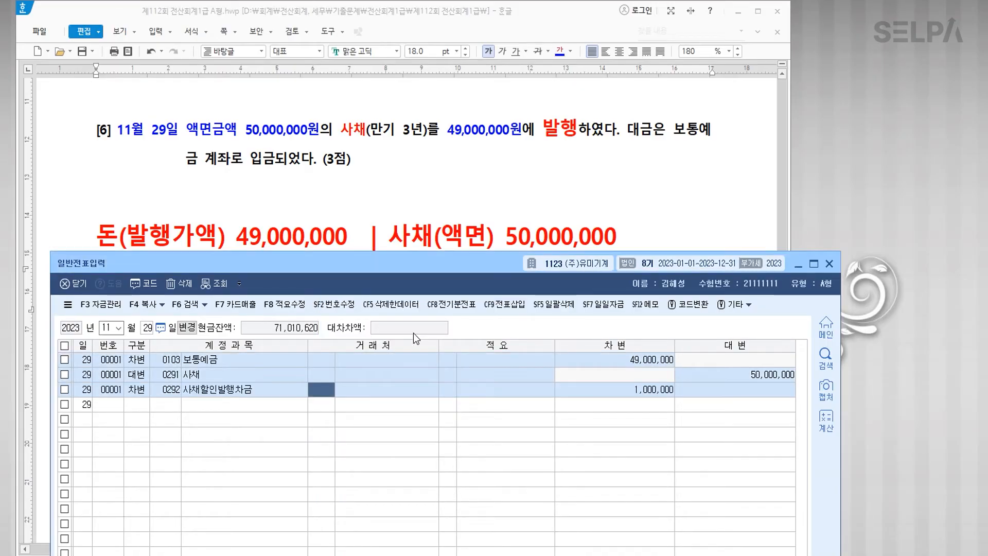
{"action": "key", "text": "Return"}
{"action": "key", "text": "Return"}
{"action": "key", "text": "Return"}
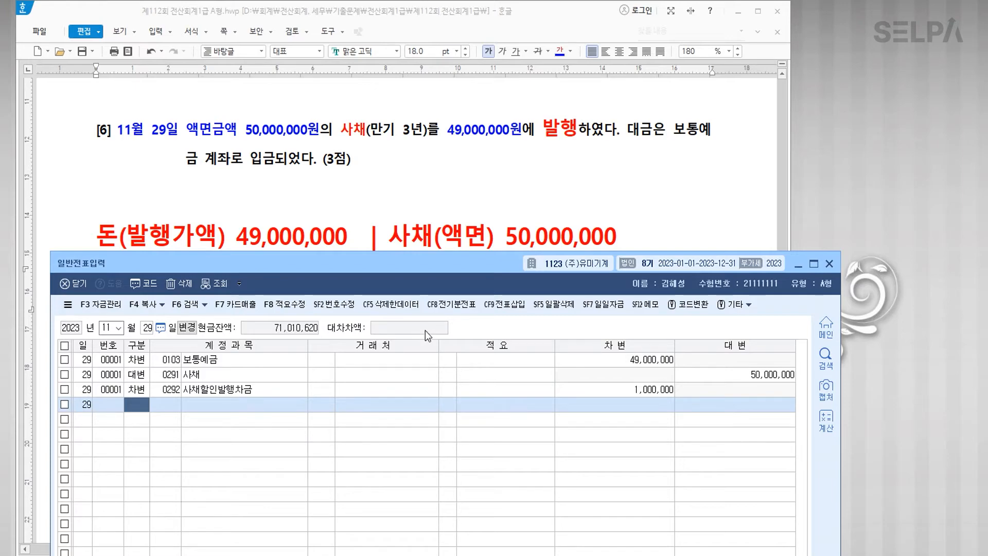
Step: Colour '매입매출전표입력' in the 문제3 heading red on the question sheet
{"action": "left_click", "coordinate": [469, 191]}
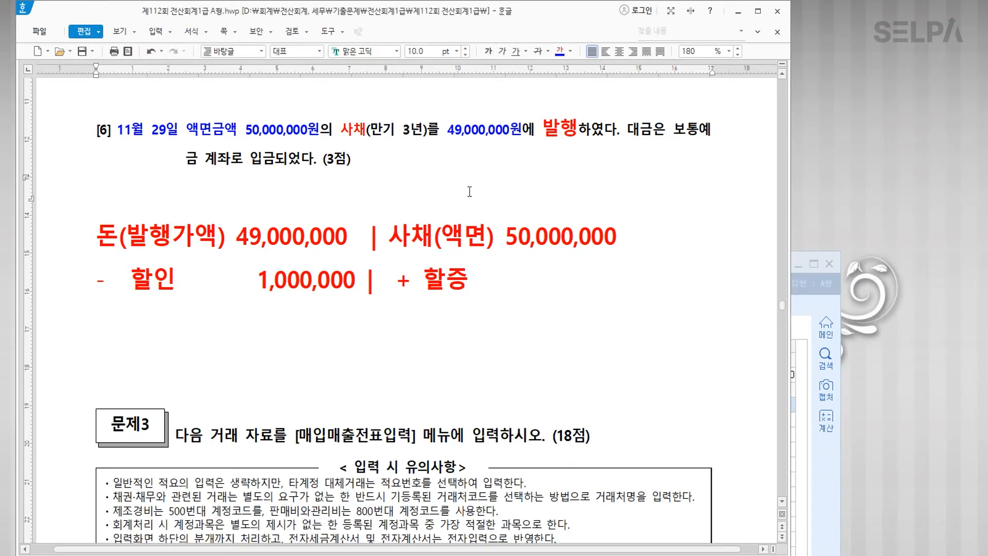
{"action": "scroll", "coordinate": [470, 192], "scroll_direction": "down", "scroll_amount": 5}
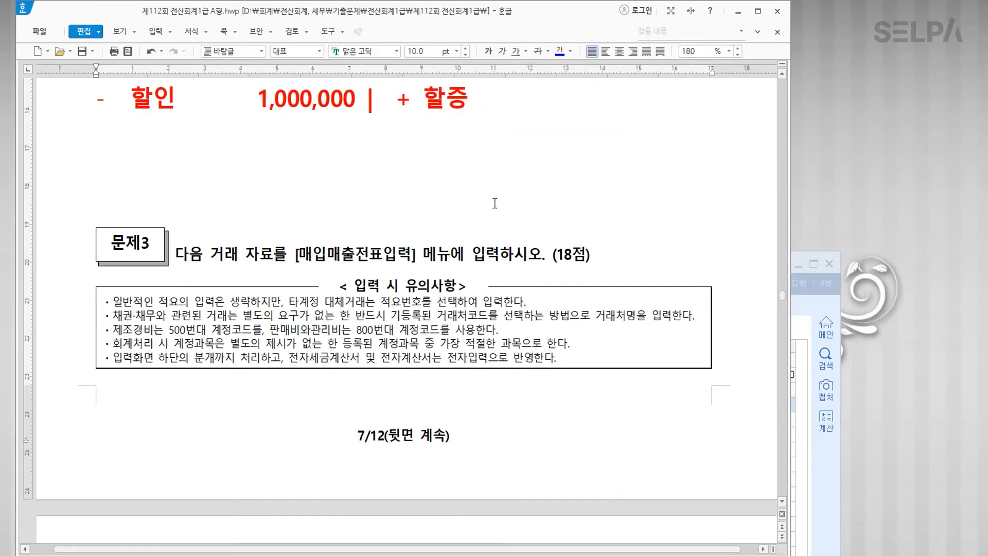
{"action": "left_click_drag", "start_coordinate": [299, 256], "coordinate": [411, 256]}
{"action": "left_click", "coordinate": [560, 52]}
{"action": "left_click", "coordinate": [463, 330]}
{"action": "scroll", "coordinate": [463, 386], "scroll_direction": "down", "scroll_amount": 11}
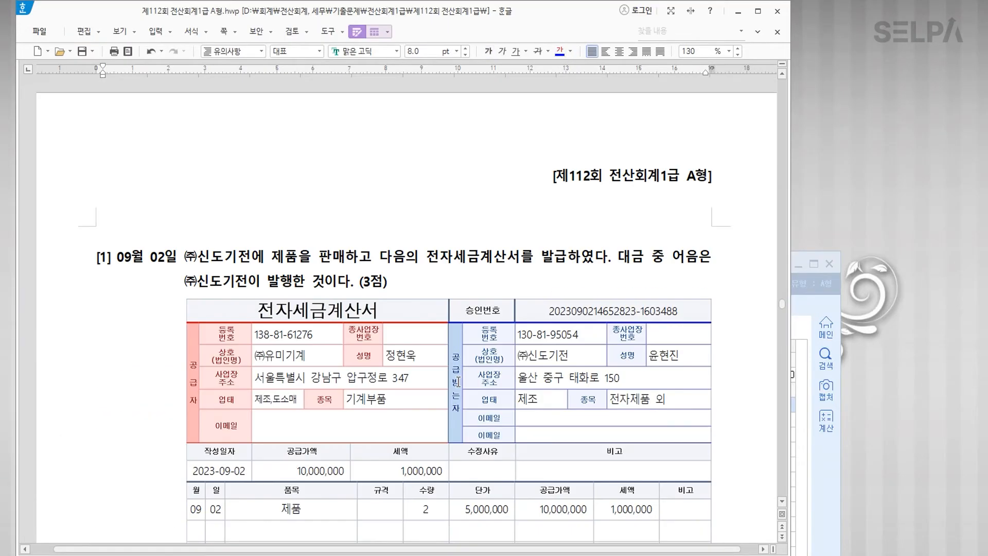
{"action": "scroll", "coordinate": [458, 382], "scroll_direction": "down", "scroll_amount": 3}
Step: Open 매입매출전표입력 via menu search (ㅁㅇ) and close the 일반전표입력 window
{"action": "left_click", "coordinate": [833, 327]}
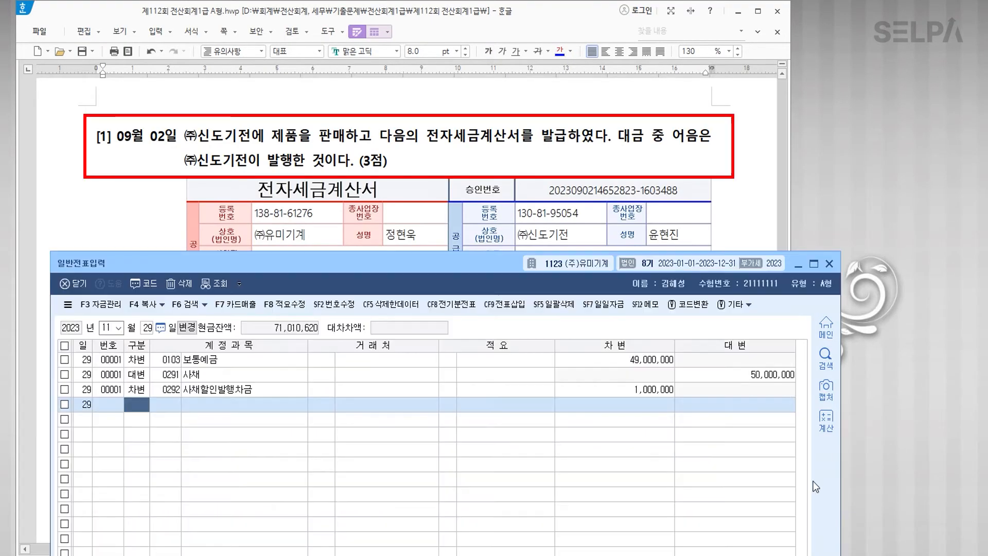
{"action": "key", "text": "ctrl+Return"}
{"action": "type", "text": "ㅁㅇ"}
{"action": "key", "text": "Return"}
{"action": "key", "text": "Return"}
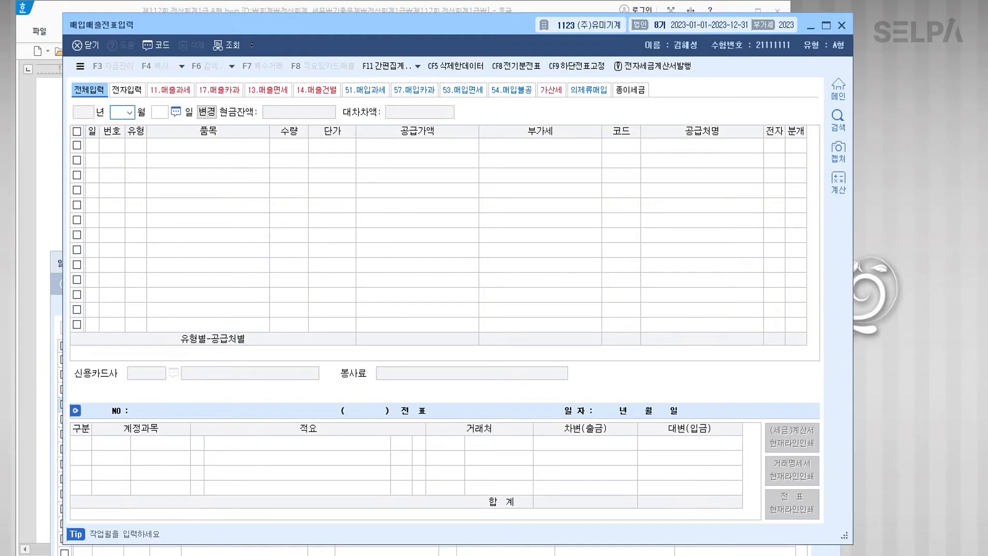
{"action": "left_click", "coordinate": [651, 553]}
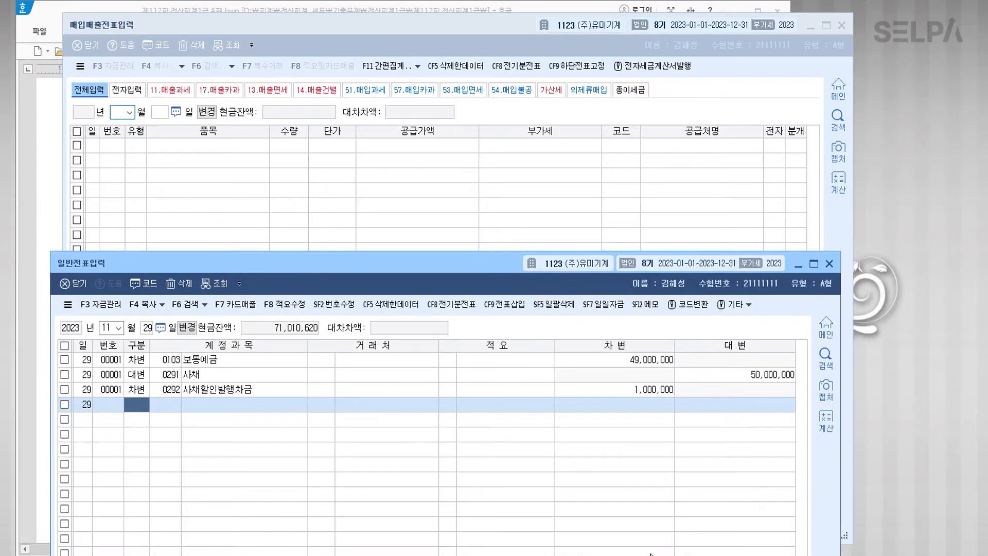
{"action": "left_click", "coordinate": [828, 264]}
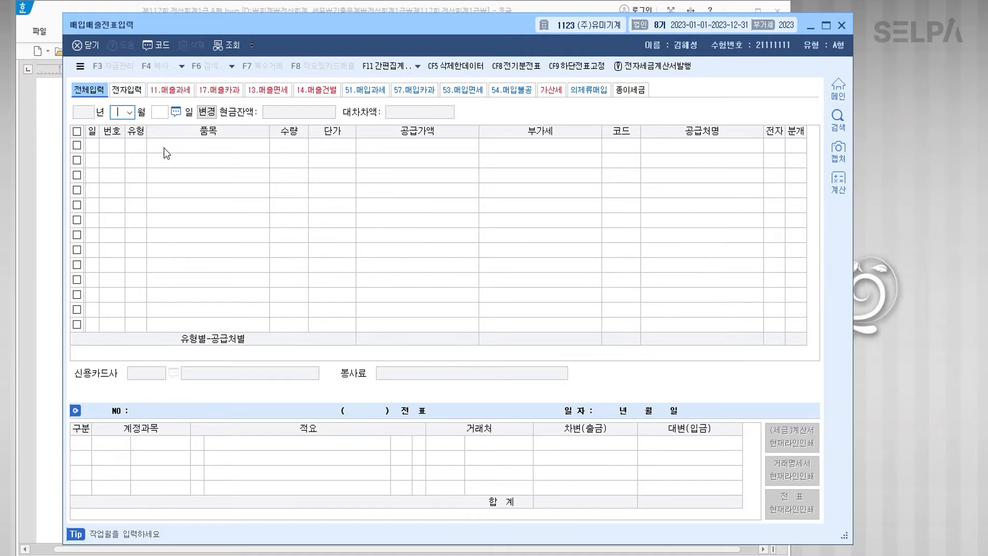
Step: Bring the Hangul exam document with problem [1]'s September 2 tax invoice to the front
{"action": "left_click", "coordinate": [58, 166]}
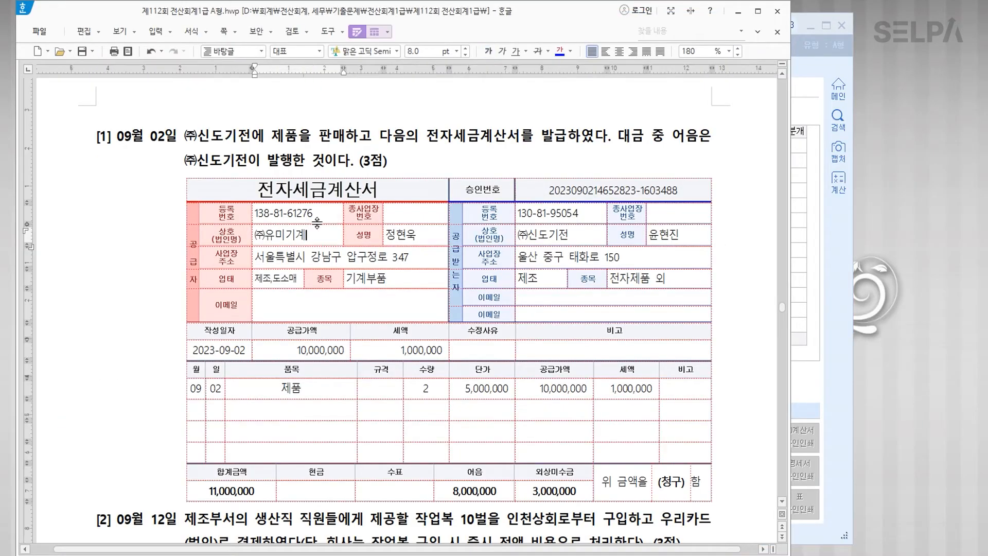
Step: Colour 09월 02일, 제품을 판매 and 전자세금계산서를 발급 blue, then add '>> 과세매출' after 발급
{"action": "left_click_drag", "start_coordinate": [118, 136], "coordinate": [175, 135]}
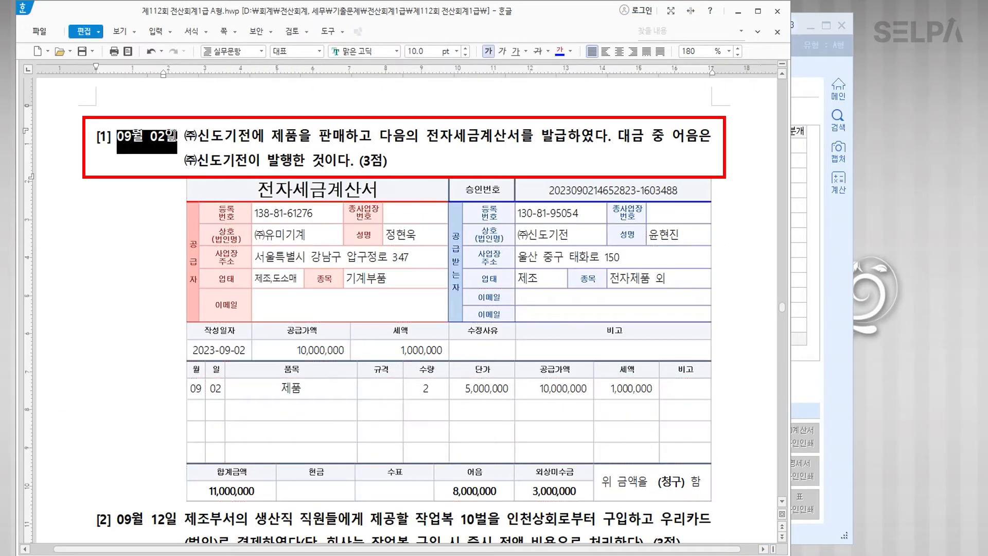
{"action": "left_click", "coordinate": [560, 54]}
{"action": "left_click_drag", "start_coordinate": [269, 137], "coordinate": [342, 136]}
{"action": "left_click", "coordinate": [559, 54]}
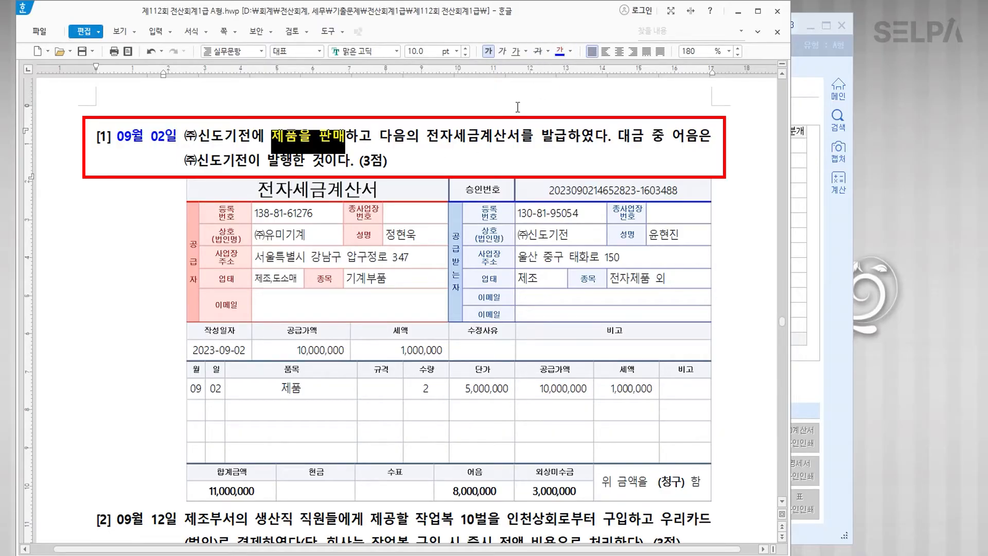
{"action": "left_click_drag", "start_coordinate": [427, 136], "coordinate": [567, 137]}
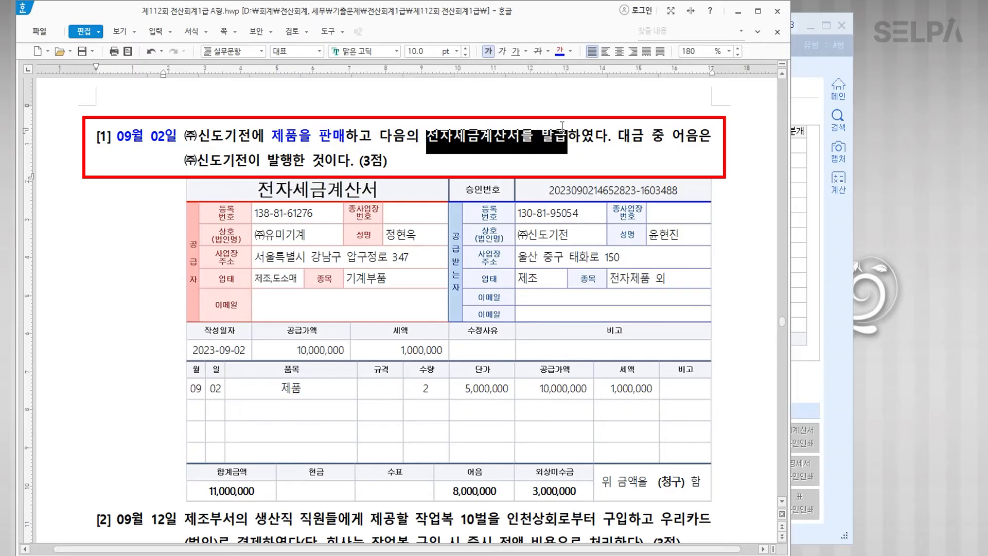
{"action": "left_click", "coordinate": [560, 53]}
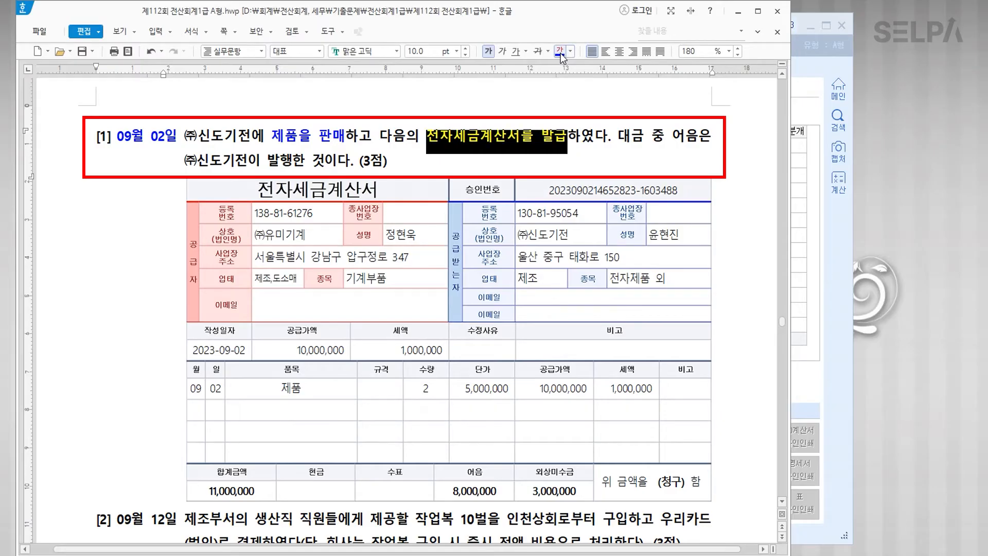
{"action": "left_click", "coordinate": [569, 137]}
{"action": "type", "text": ">> "}
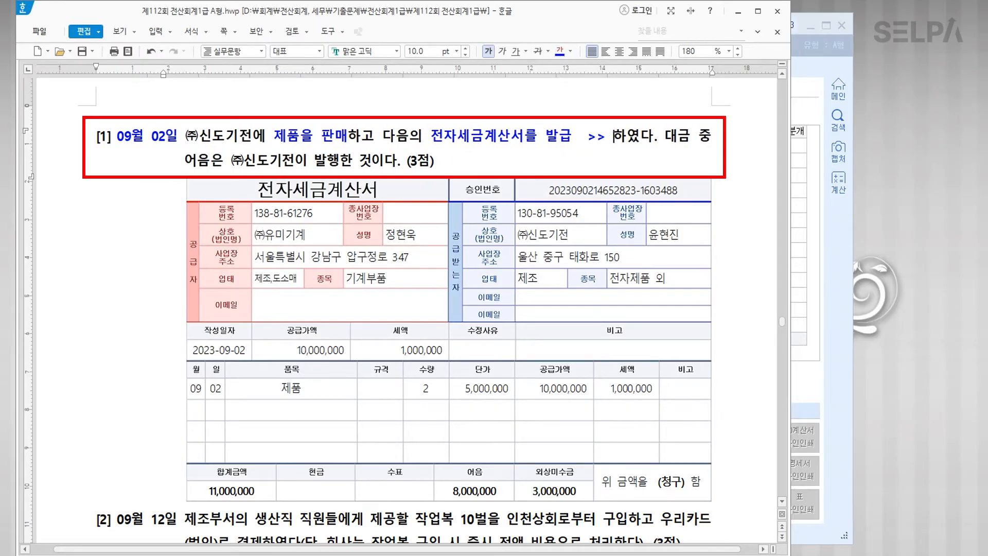
{"action": "type", "text": "과세매출"}
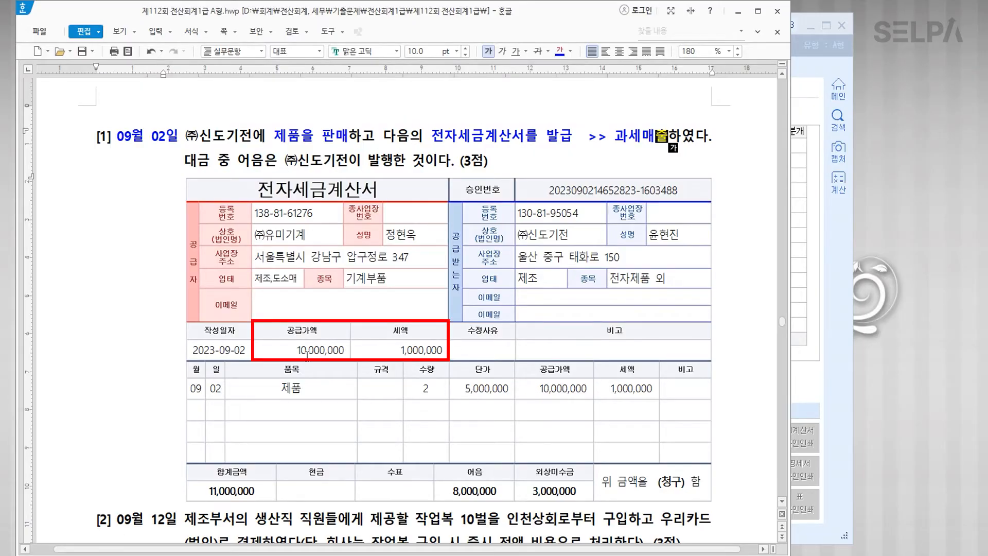
Step: Make the invoice's 공급가액 and 세액 totals bold at 10 pt
{"action": "left_click_drag", "start_coordinate": [291, 349], "coordinate": [399, 350]}
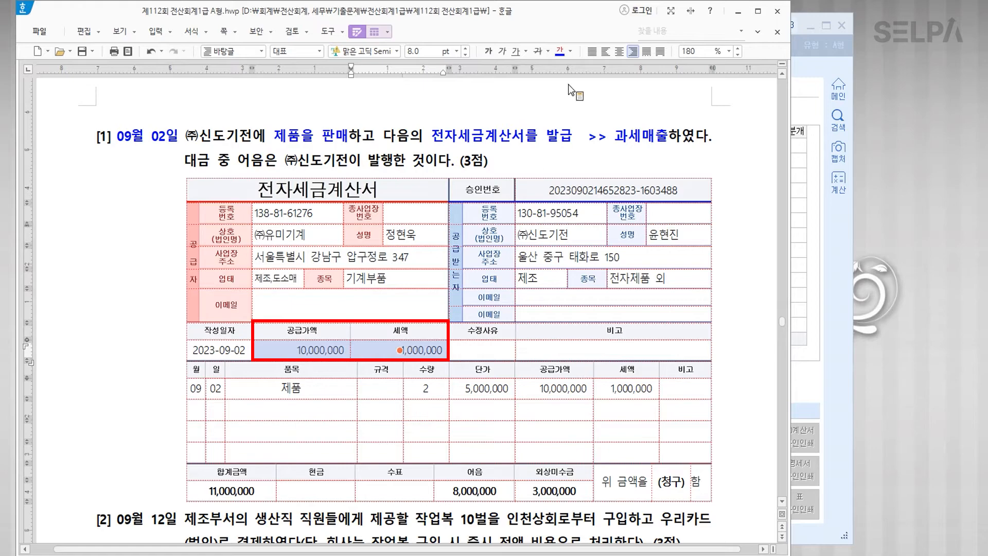
{"action": "left_click", "coordinate": [488, 51]}
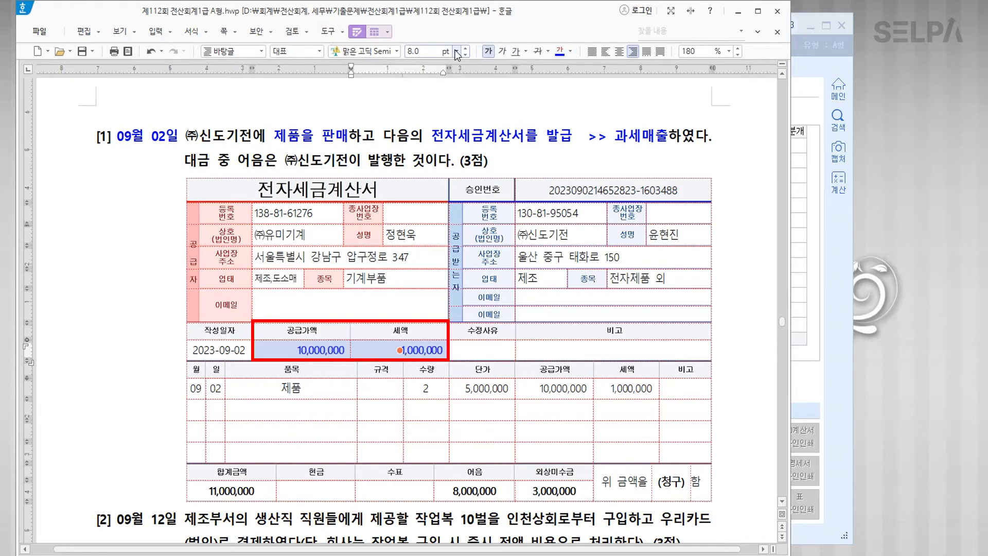
{"action": "left_click", "coordinate": [456, 52]}
{"action": "left_click", "coordinate": [444, 108]}
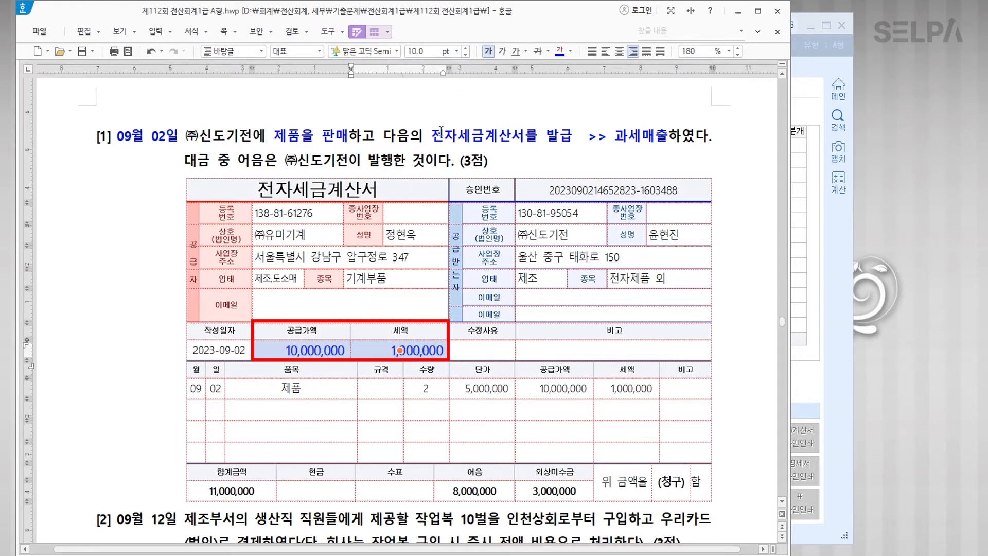
{"action": "left_click", "coordinate": [426, 409]}
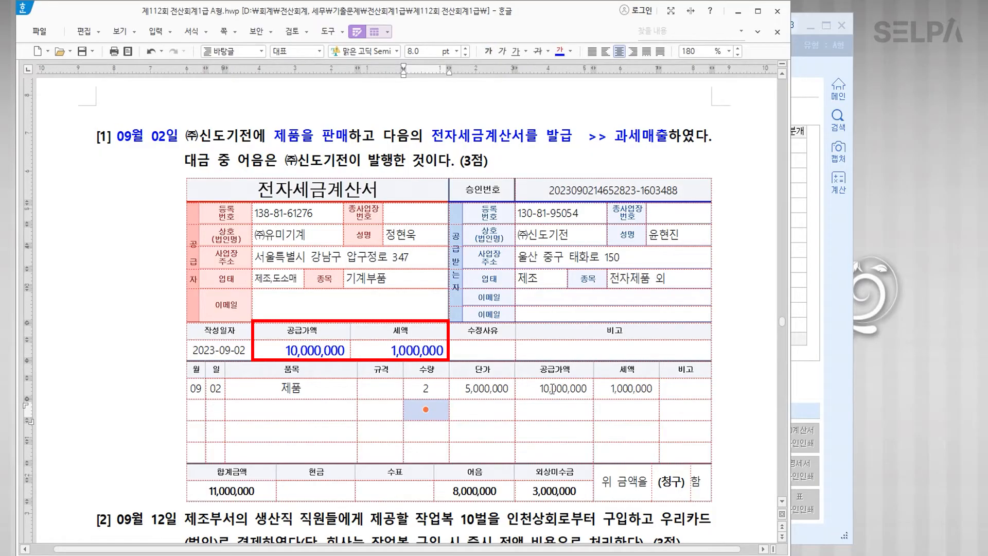
Step: Highlight the first item row's 품목–세액 cells and buyer ㈜신도기전, then return to KcLep
{"action": "left_click_drag", "start_coordinate": [574, 392], "coordinate": [624, 391]}
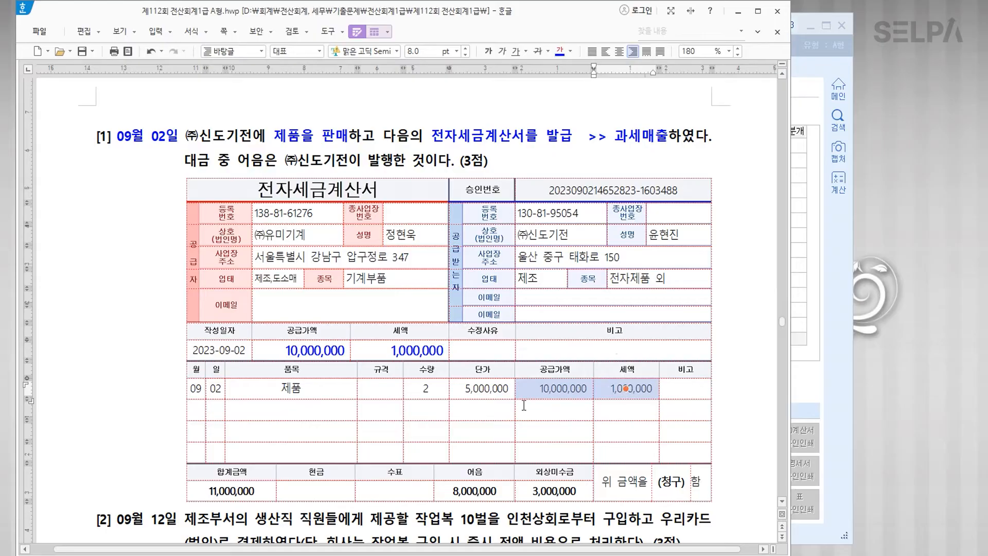
{"action": "left_click_drag", "start_coordinate": [311, 388], "coordinate": [484, 392]}
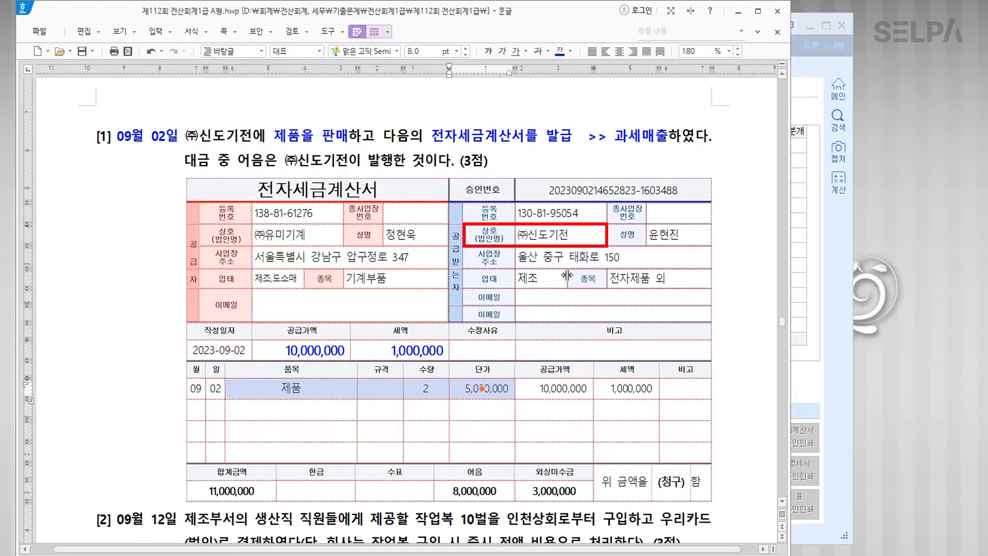
{"action": "left_click_drag", "start_coordinate": [538, 237], "coordinate": [561, 235]}
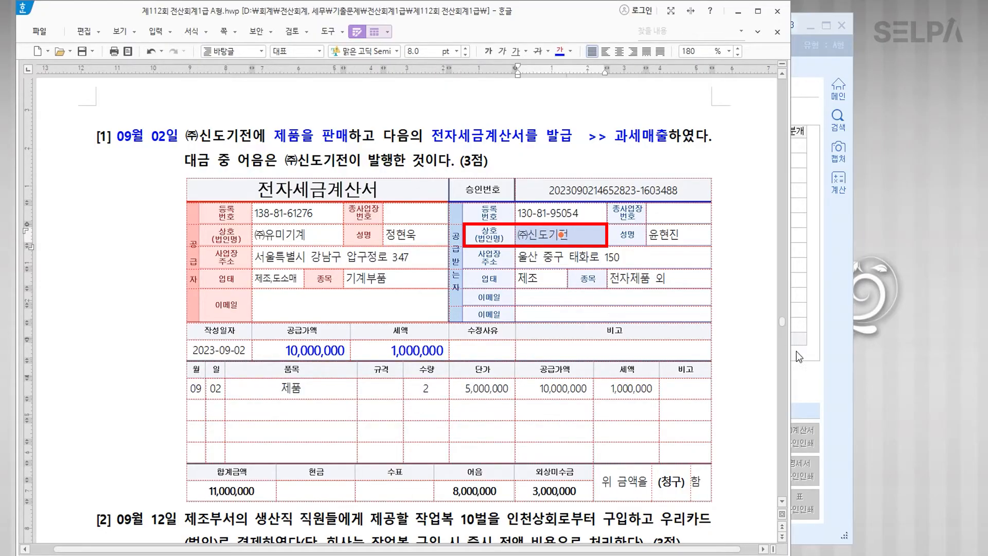
{"action": "left_click", "coordinate": [800, 357]}
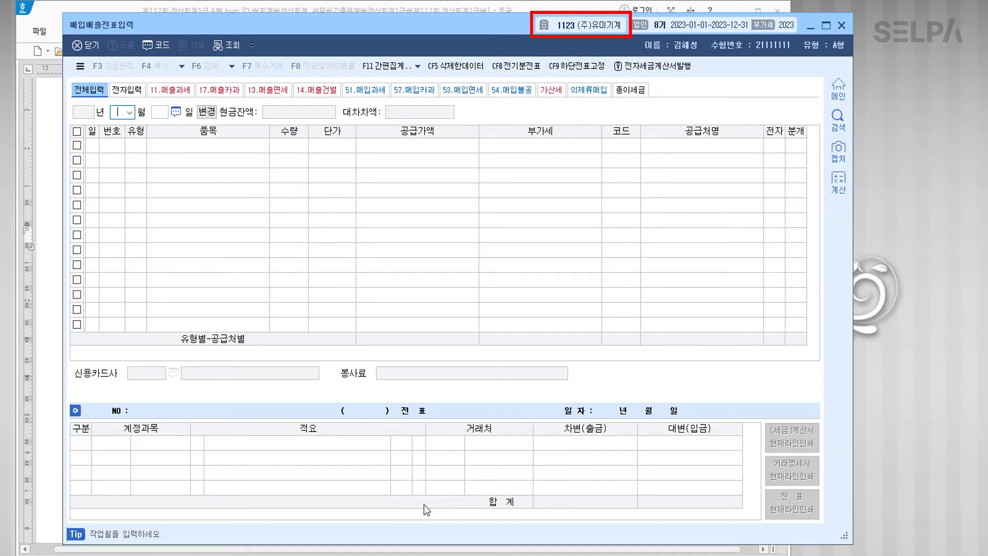
Step: Turn ㈜신도기전 in problem [1] red in the Hangul document
{"action": "left_click", "coordinate": [385, 555]}
{"action": "left_click_drag", "start_coordinate": [187, 137], "coordinate": [253, 137]}
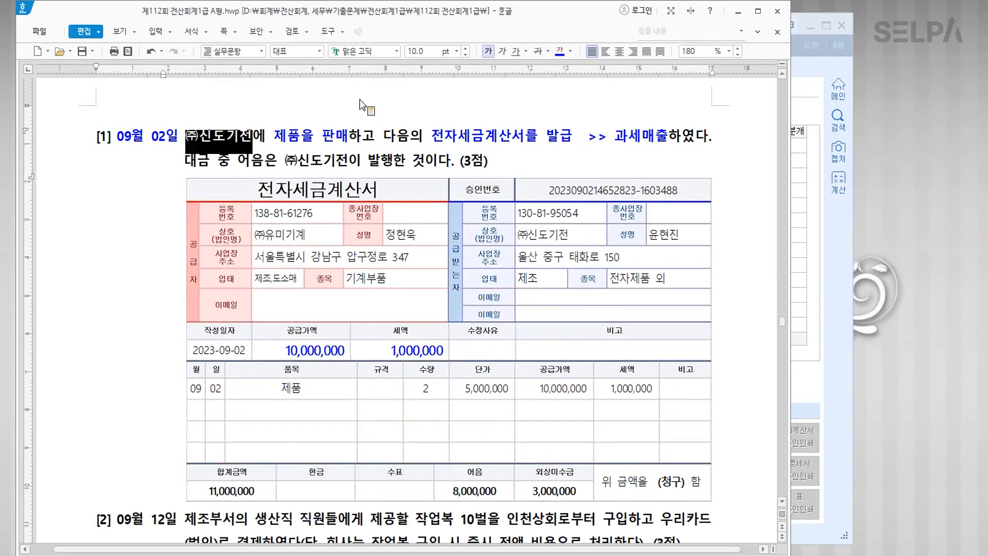
{"action": "left_click", "coordinate": [571, 50]}
{"action": "left_click", "coordinate": [577, 102]}
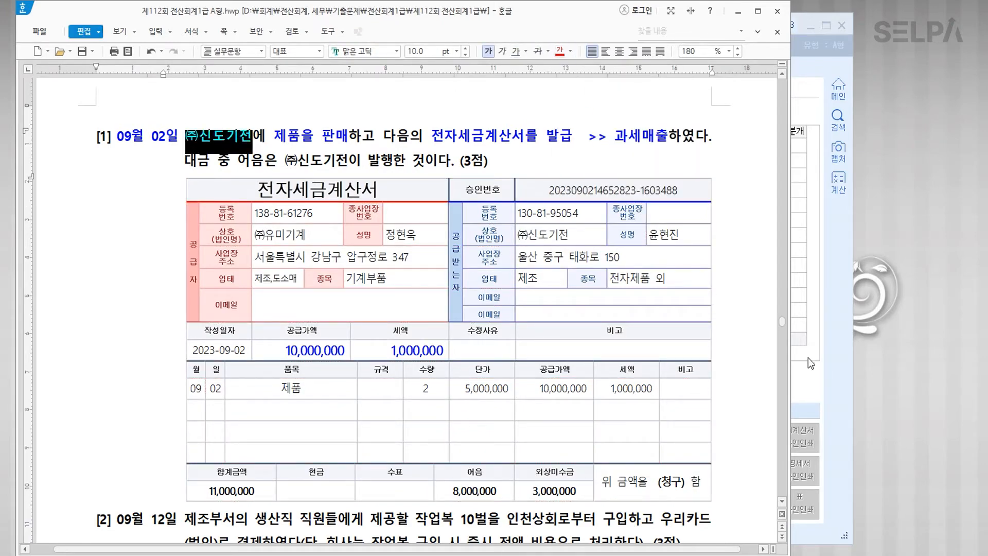
Step: Mark the invoice's 어음 8,000,000 and 외상미수금 3,000,000 amounts red, then return to KcLep
{"action": "scroll", "coordinate": [556, 435], "scroll_direction": "down", "scroll_amount": 1}
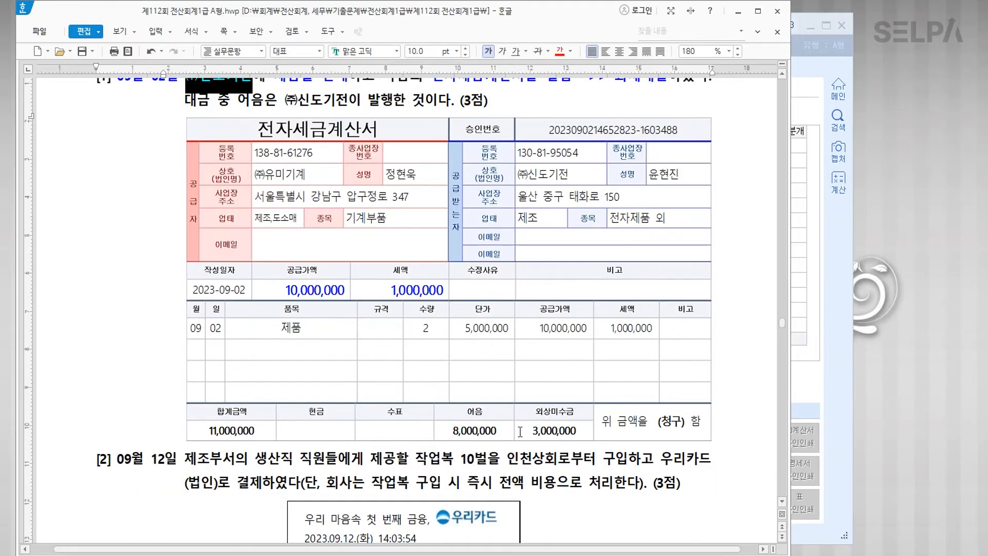
{"action": "left_click", "coordinate": [467, 412]}
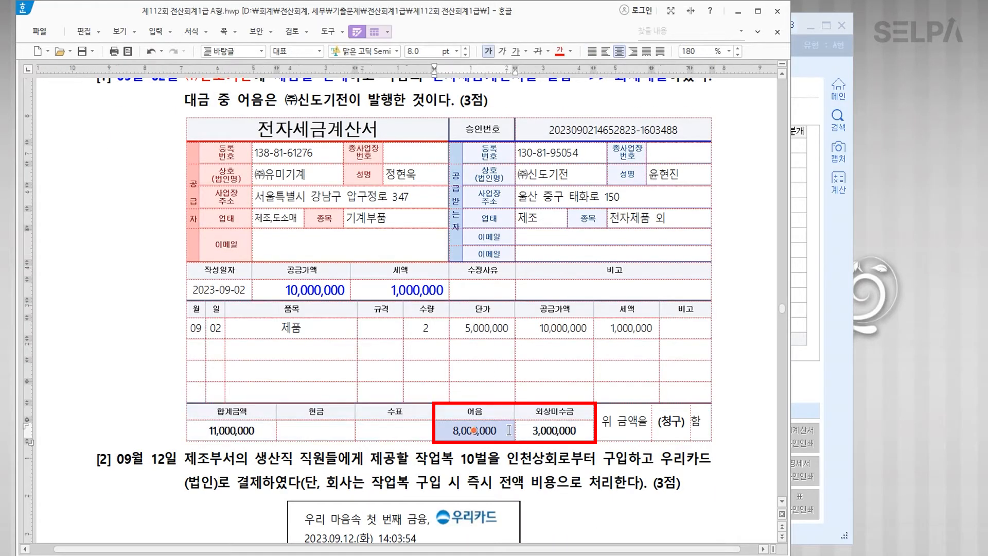
{"action": "left_click", "coordinate": [572, 482]}
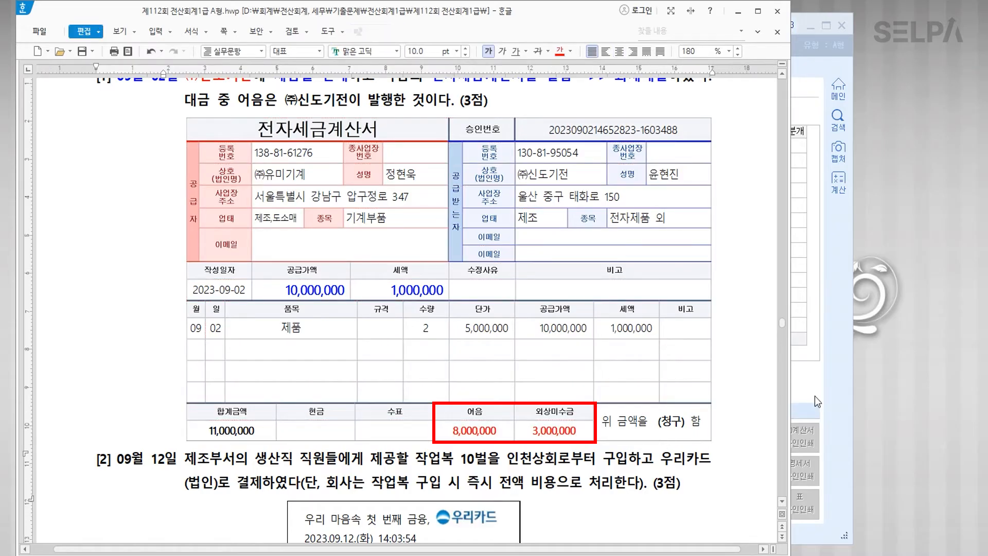
{"action": "left_click", "coordinate": [816, 385]}
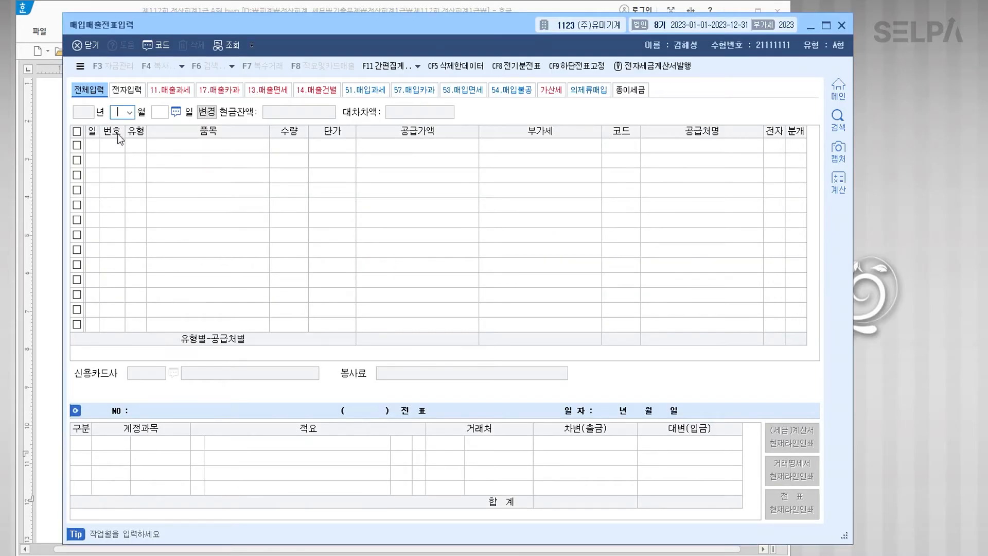
Step: Enter a September 2 type 11 sale of 제품: supply 10,000,000, VAT 1,000,000
{"action": "type", "text": "09"}
{"action": "key", "text": "Return"}
{"action": "type", "text": "2"}
{"action": "key", "text": "Return"}
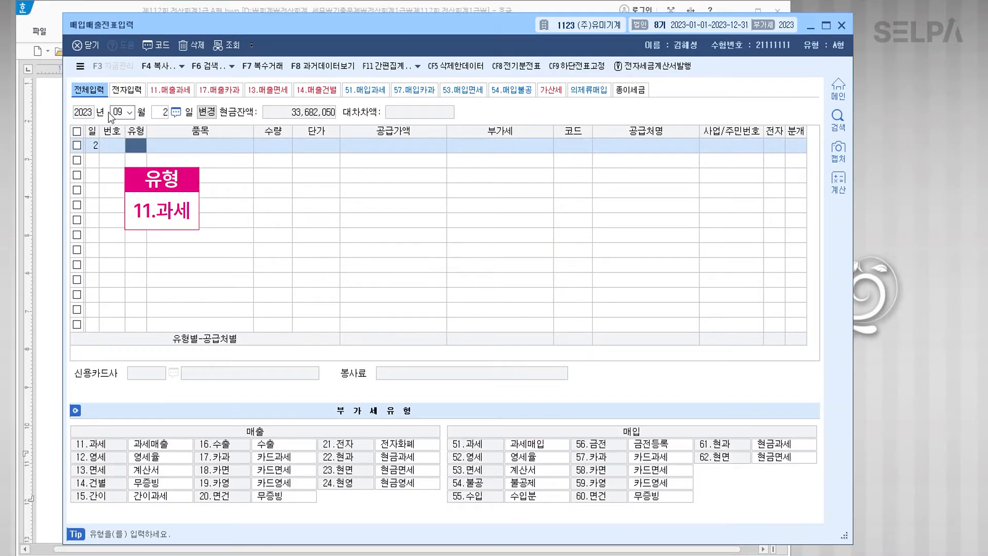
{"action": "type", "text": "11"}
{"action": "key", "text": "Return"}
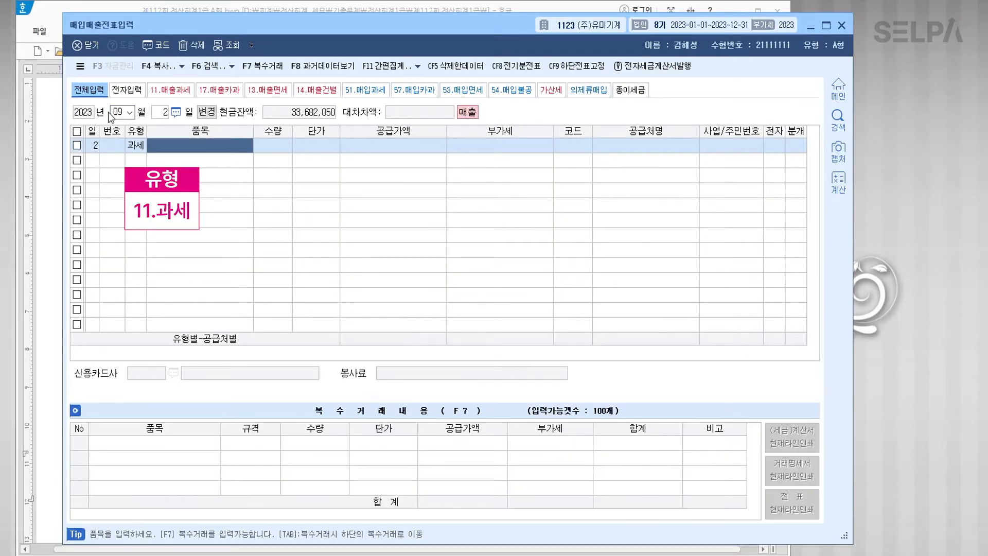
{"action": "type", "text": "제품"}
{"action": "key", "text": "Return"}
{"action": "key", "text": "Return"}
{"action": "key", "text": "Return"}
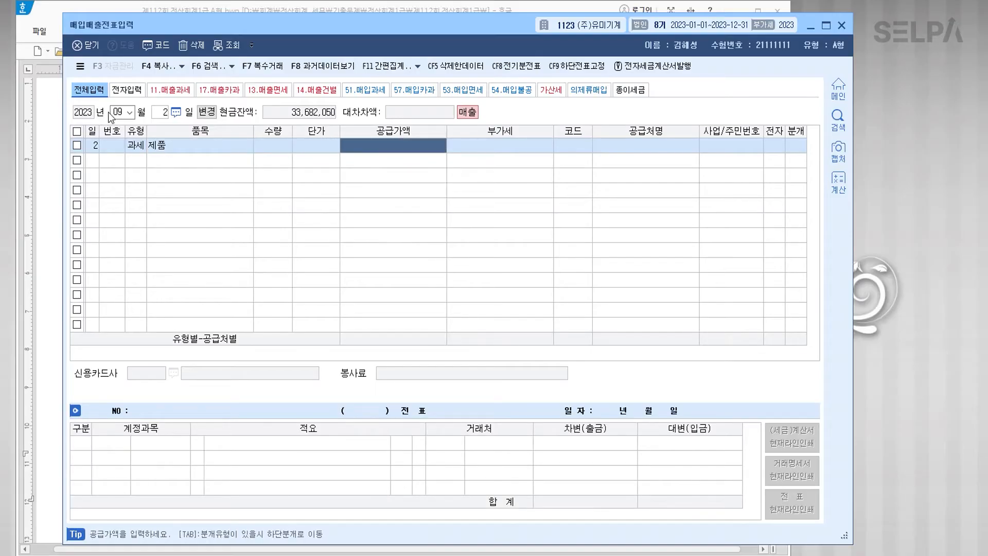
{"action": "type", "text": "10000000"}
{"action": "key", "text": "Return"}
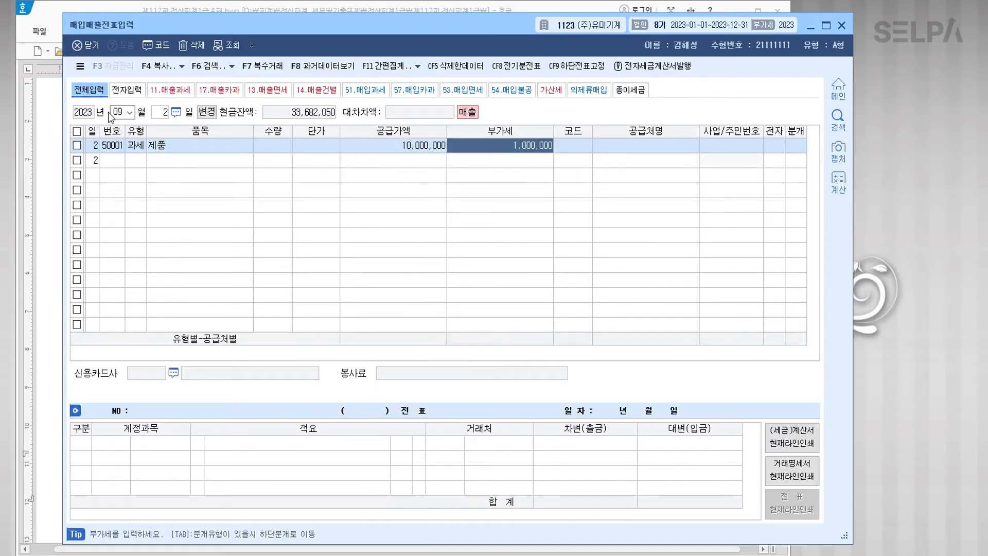
{"action": "key", "text": "Return"}
Step: Set customer ㈜신도기전, electronic invoice (1), and mixed journal type 3
{"action": "type", "text": "신도"}
{"action": "key", "text": "Return"}
{"action": "key", "text": "Return"}
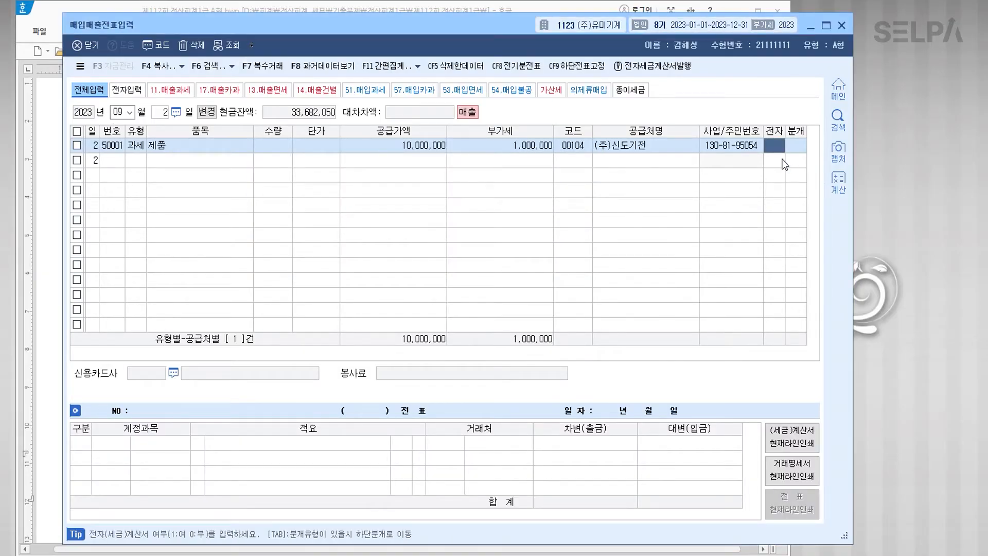
{"action": "type", "text": "1"}
{"action": "key", "text": "Return"}
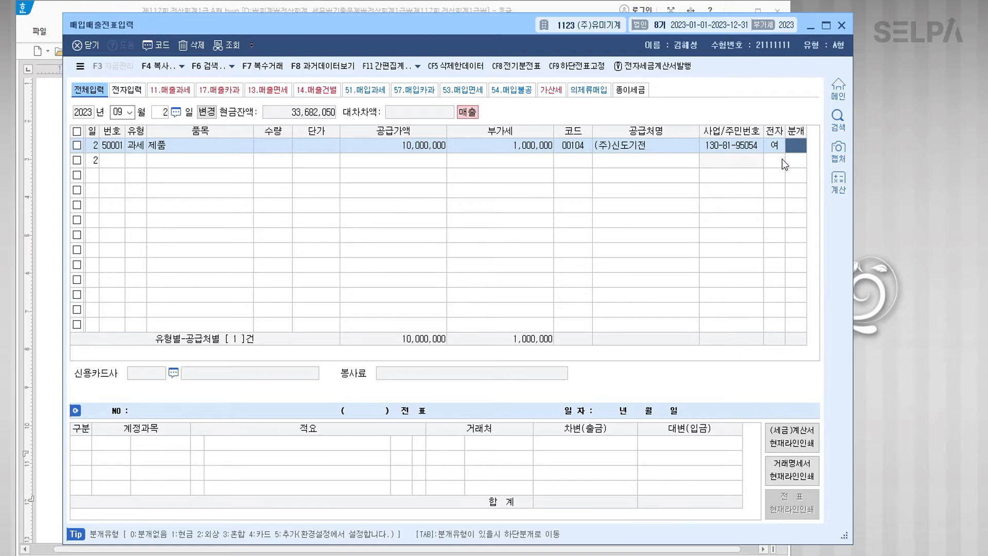
{"action": "type", "text": "3"}
{"action": "key", "text": "Return"}
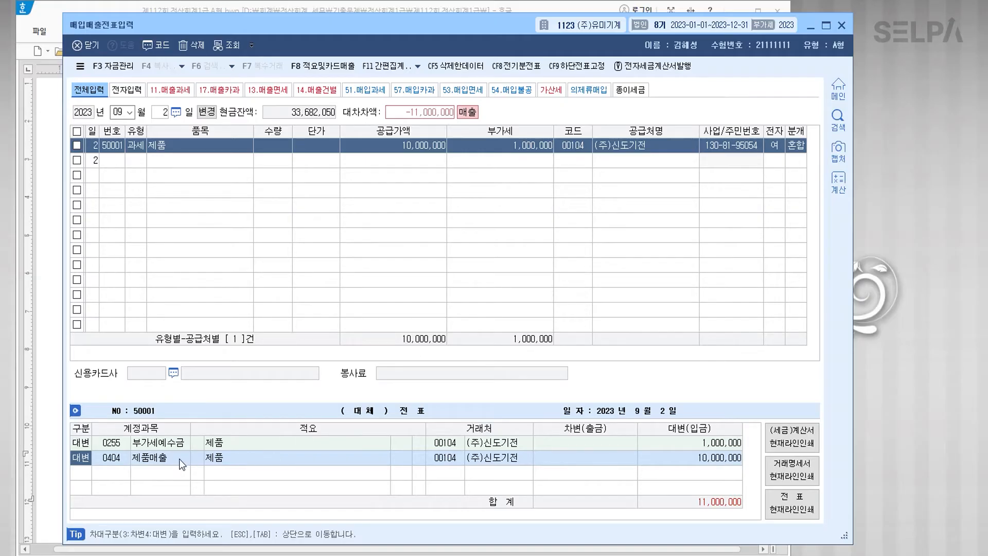
Step: Split the debit into 받을어음 8,000,000 and 외상매출금 3,000,000 and finish the slip
{"action": "key", "text": "Return"}
{"action": "key", "text": "Return"}
{"action": "key", "text": "Return"}
{"action": "key", "text": "Return"}
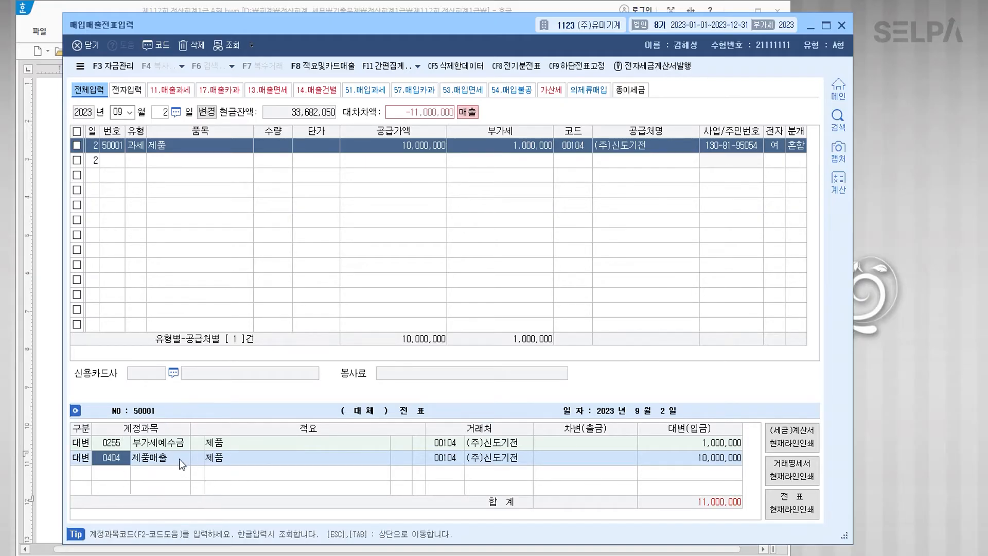
{"action": "type", "text": "3"}
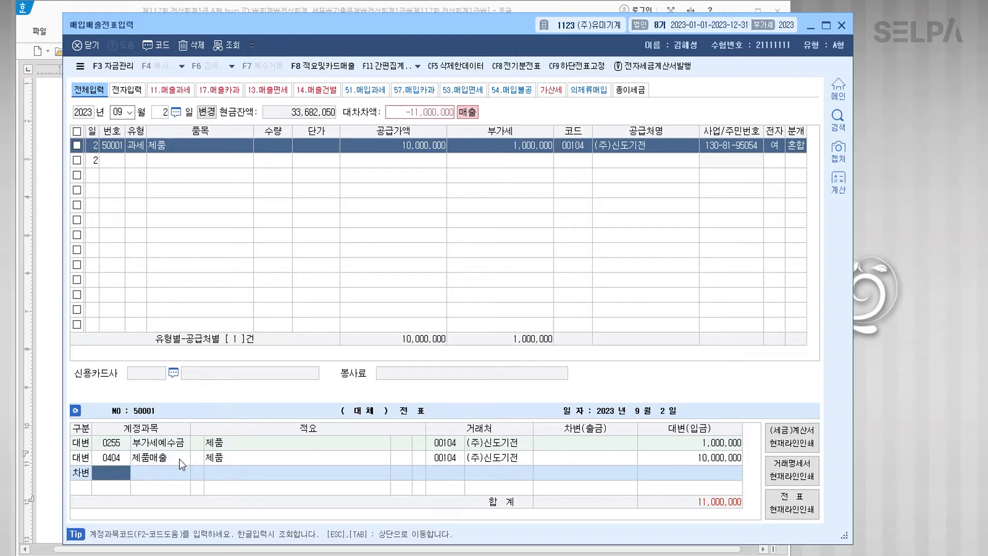
{"action": "type", "text": "0110"}
{"action": "key", "text": "Return"}
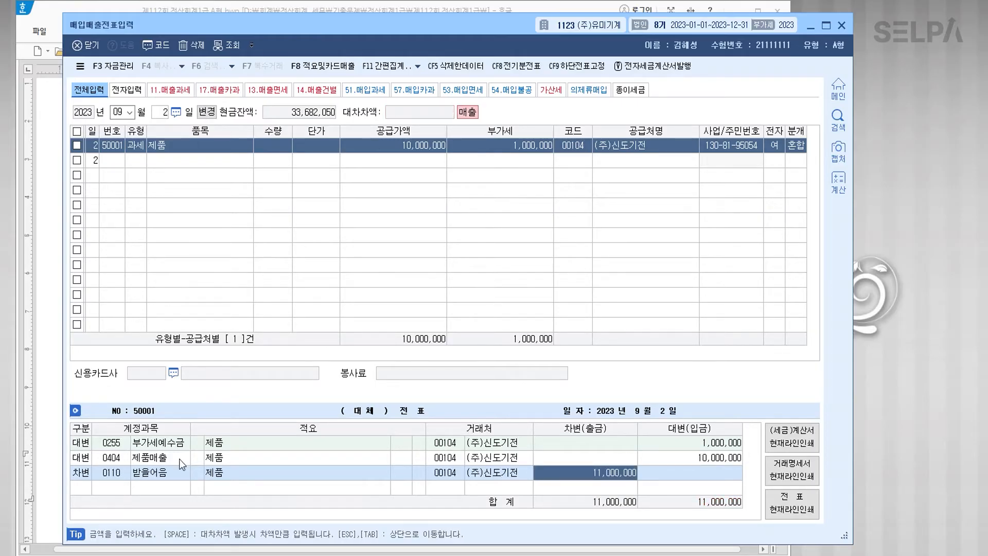
{"action": "type", "text": "8000000"}
{"action": "key", "text": "Return"}
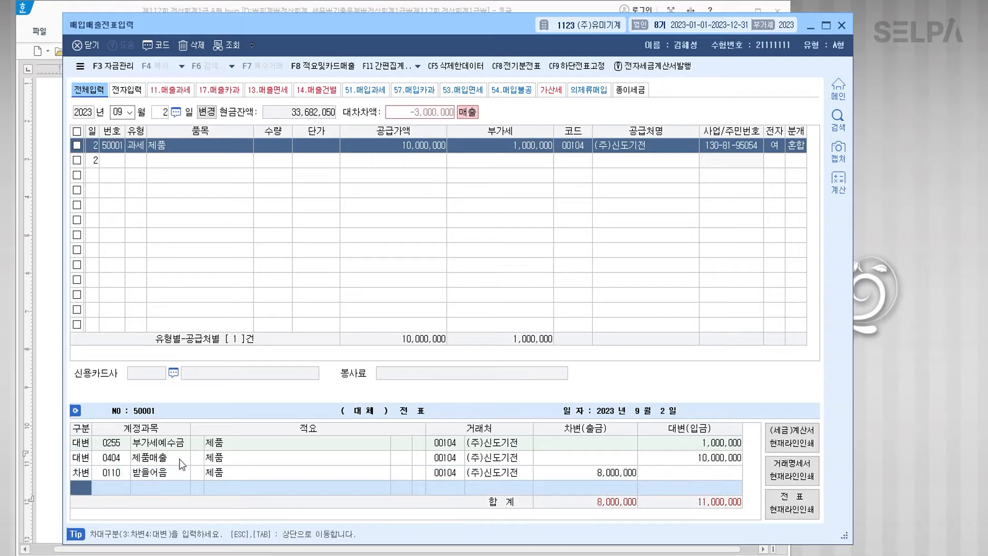
{"action": "type", "text": "3"}
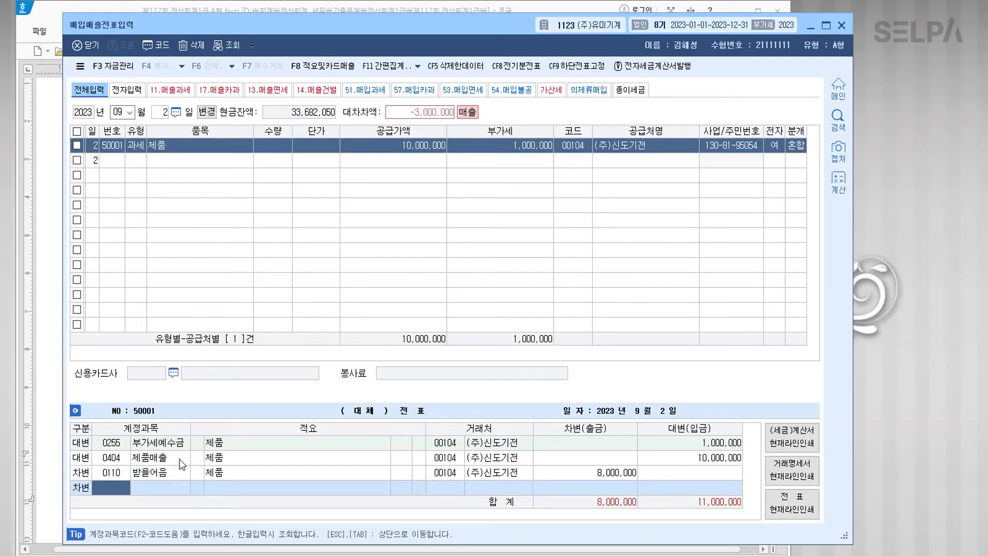
{"action": "type", "text": "0108"}
{"action": "key", "text": "Return"}
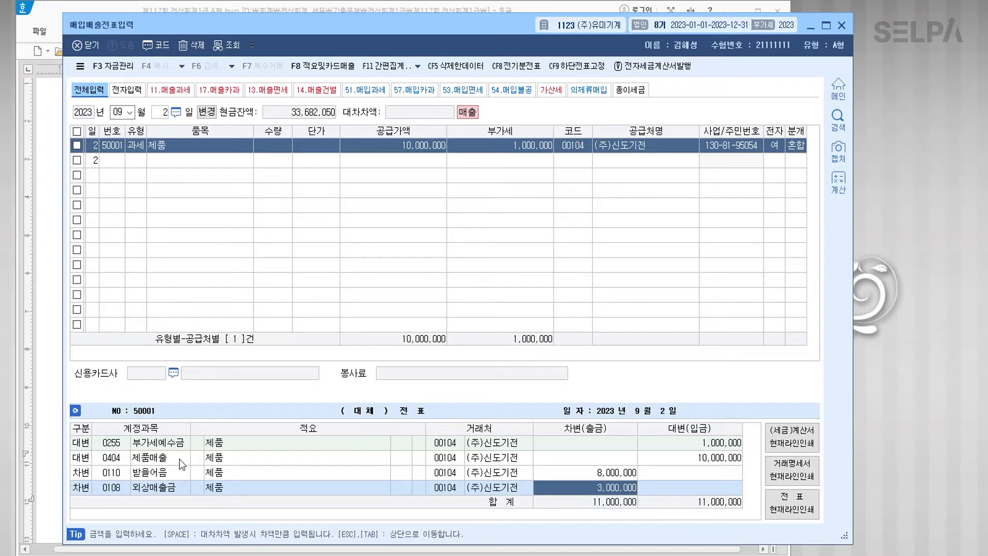
{"action": "key", "text": "Return"}
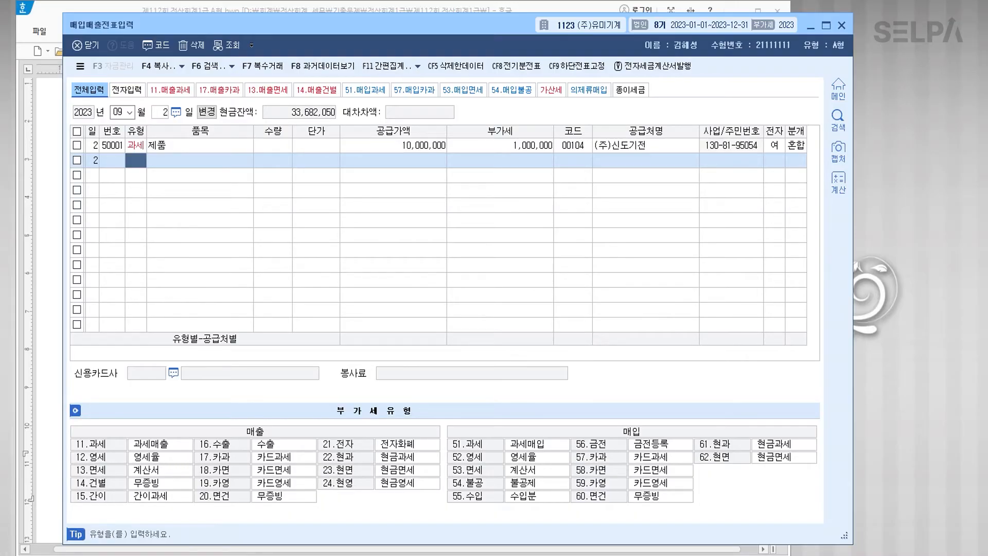
Step: Colour 09월 12일, 제조부 and 작업복 red in question [2]
{"action": "key", "text": "alt+Tab"}
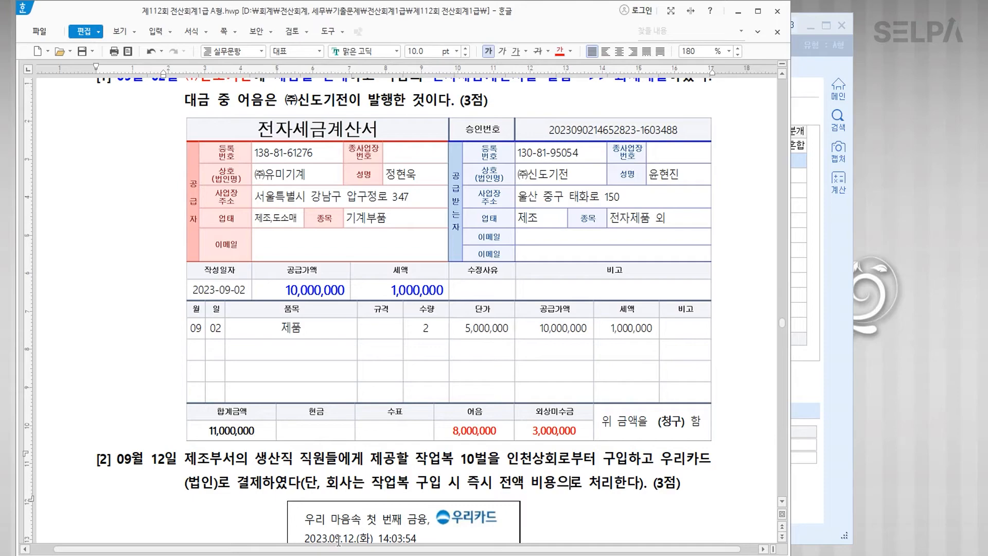
{"action": "scroll", "coordinate": [371, 411], "scroll_direction": "down", "scroll_amount": 5}
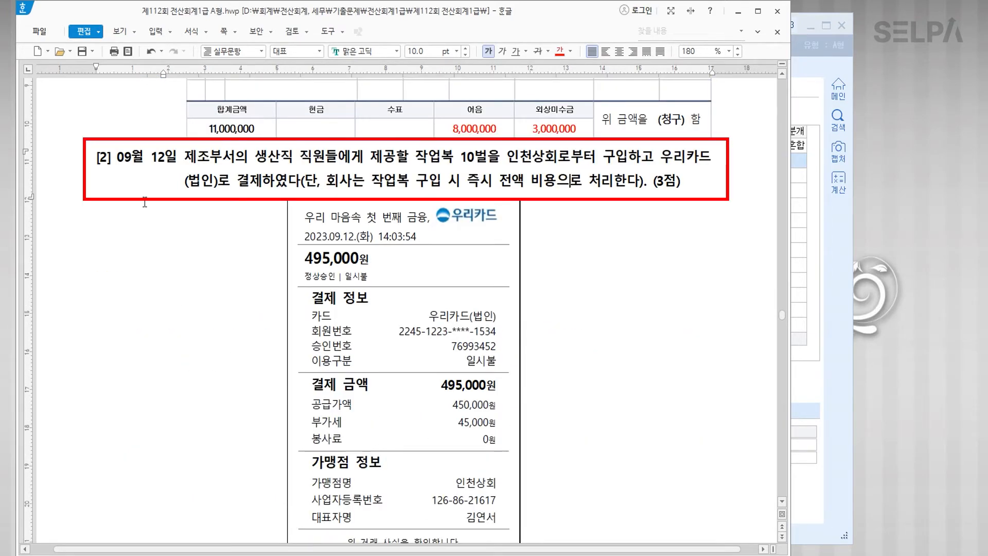
{"action": "left_click_drag", "start_coordinate": [116, 162], "coordinate": [176, 161]}
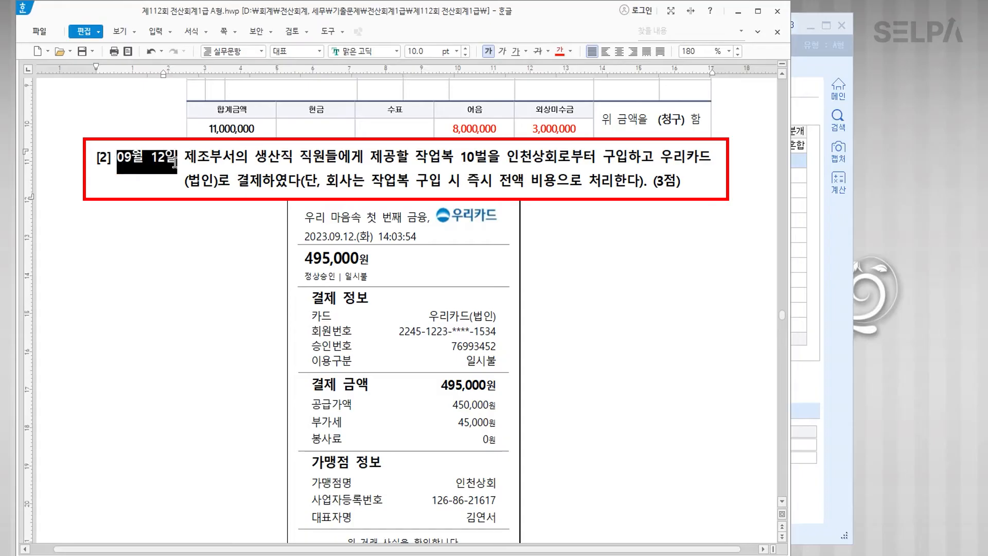
{"action": "left_click", "coordinate": [559, 51]}
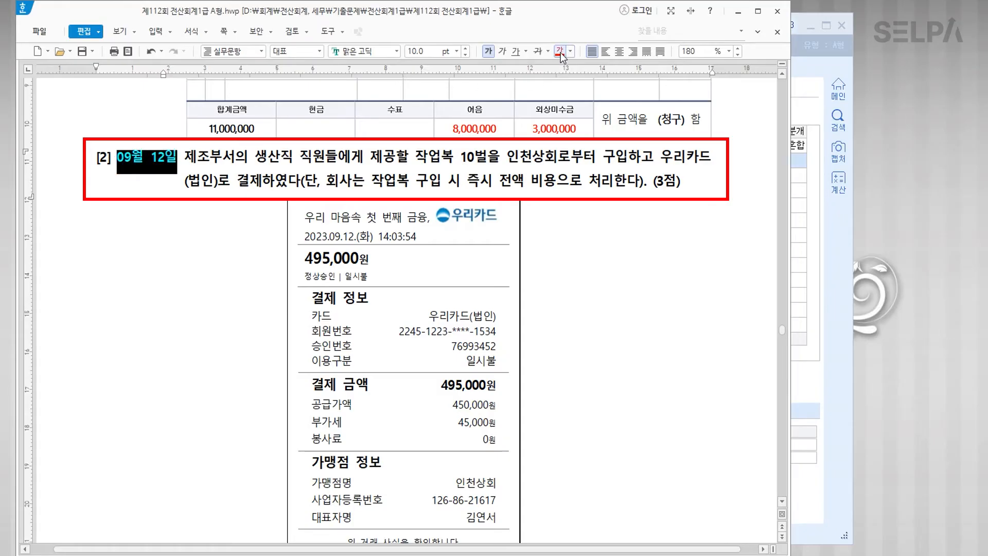
{"action": "left_click_drag", "start_coordinate": [185, 157], "coordinate": [218, 156]}
{"action": "left_click", "coordinate": [560, 51]}
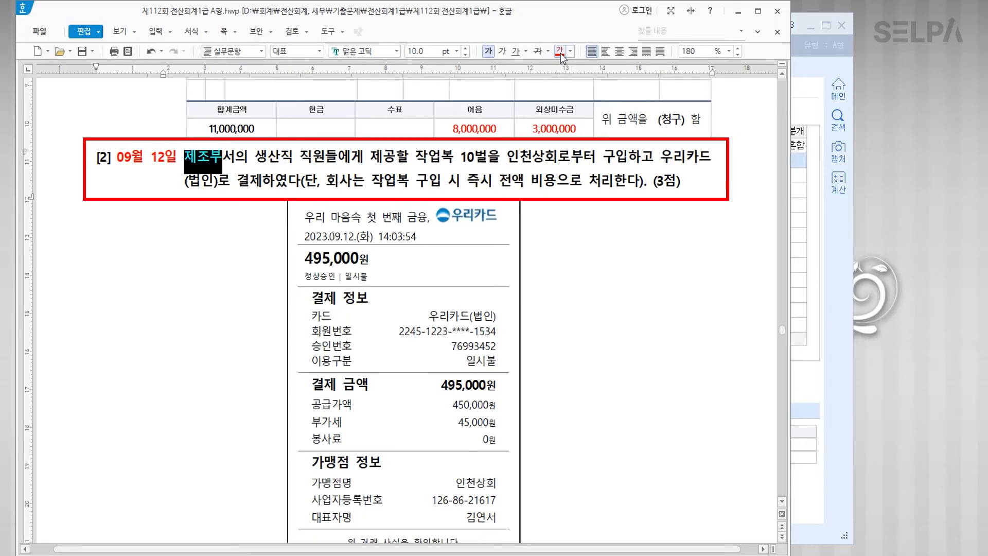
{"action": "left_click_drag", "start_coordinate": [415, 157], "coordinate": [453, 157]}
{"action": "left_click", "coordinate": [560, 51]}
{"action": "left_click", "coordinate": [561, 241]}
Step: Colour 비용으로 처리 red and add the note '>> 복리후생비' after it
{"action": "scroll", "coordinate": [562, 244], "scroll_direction": "down", "scroll_amount": 1}
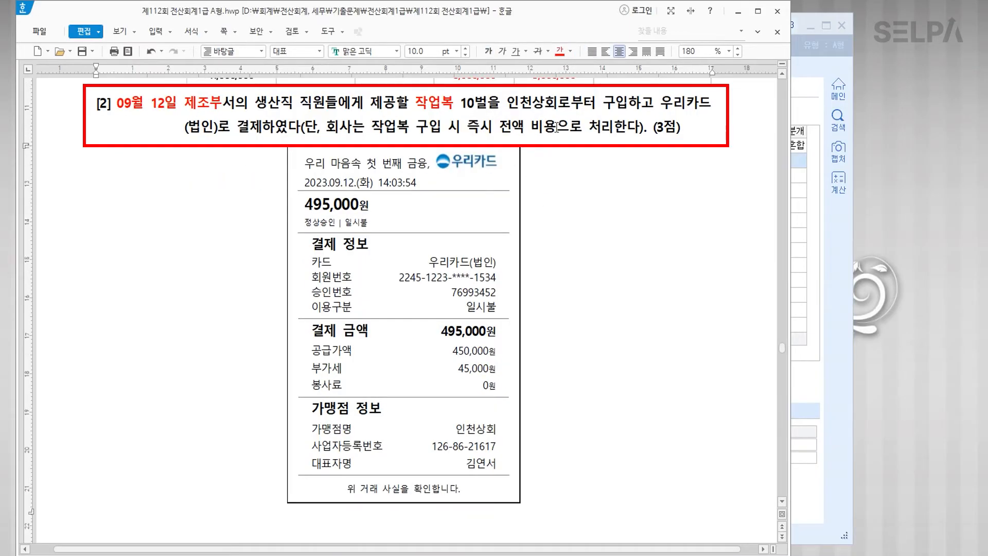
{"action": "left_click_drag", "start_coordinate": [530, 128], "coordinate": [613, 128]}
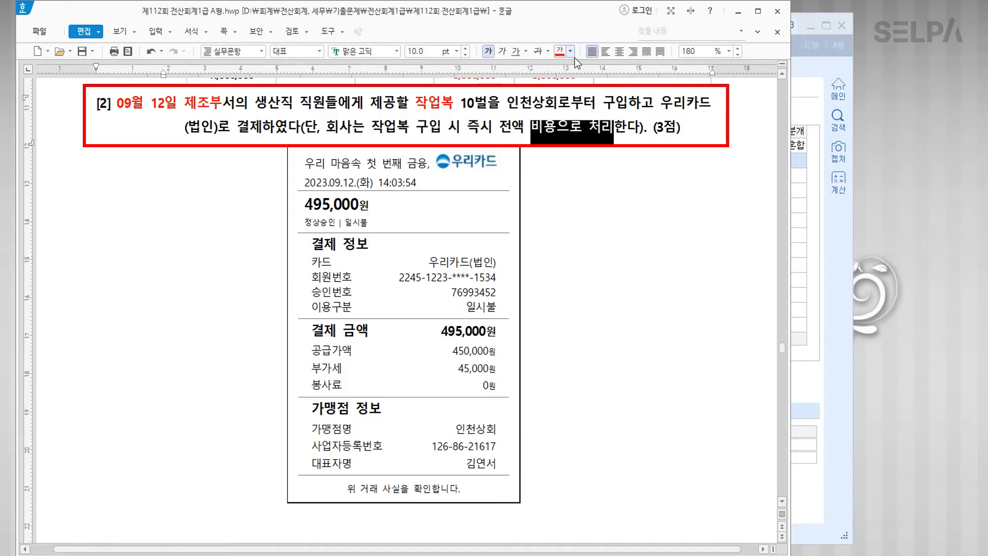
{"action": "left_click", "coordinate": [560, 51]}
{"action": "left_click", "coordinate": [616, 128]}
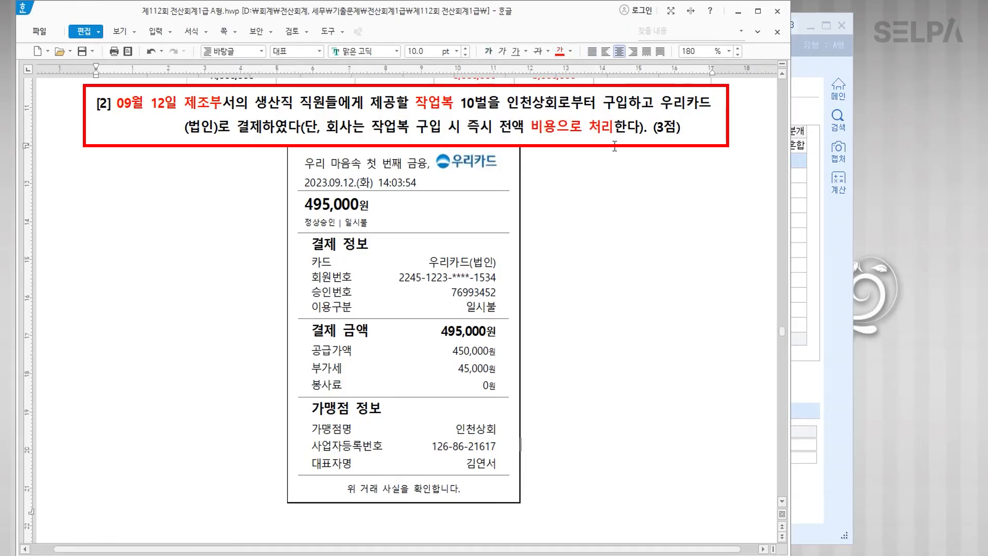
{"action": "type", "text": ">> "}
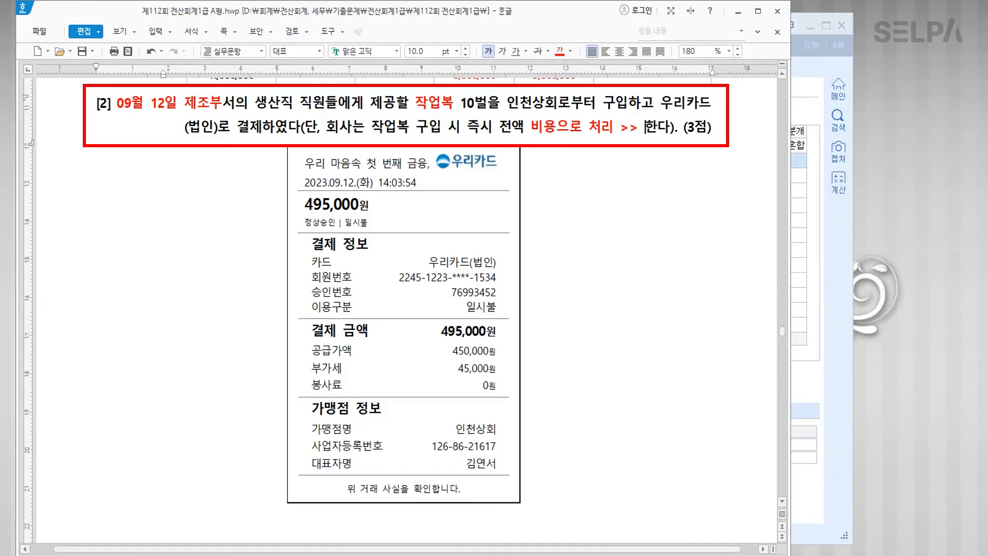
{"action": "type", "text": "복리훗"}
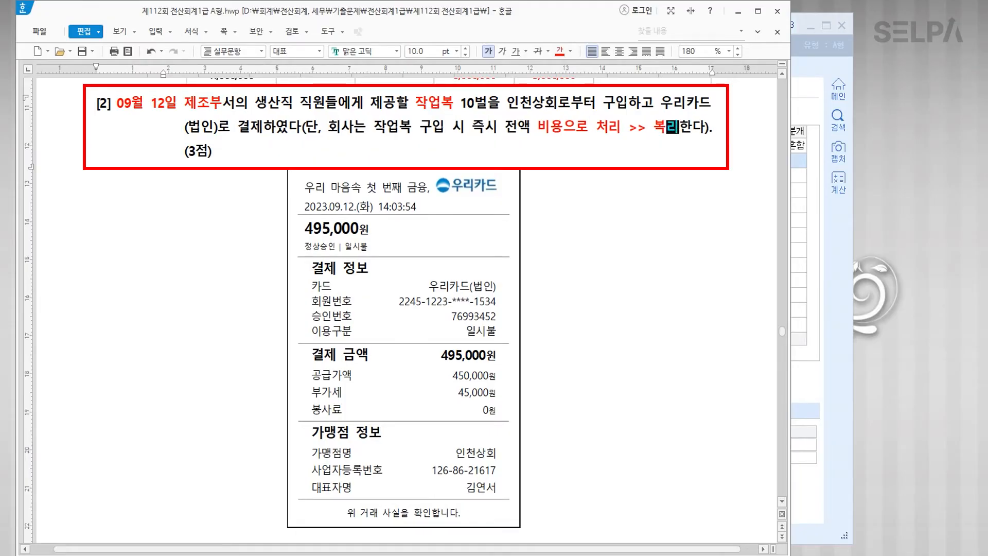
{"action": "type", "text": "생비"}
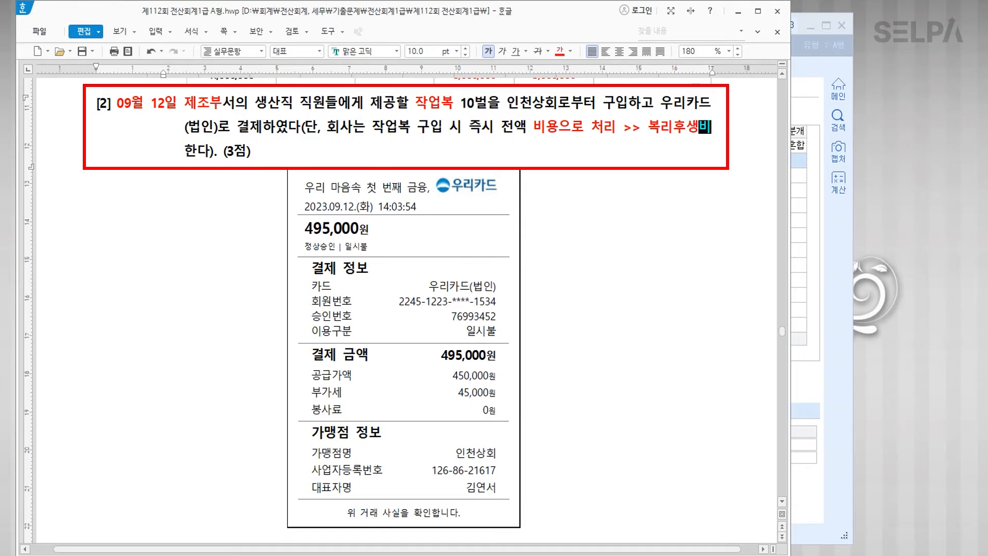
Step: Add '>> 피복비' after 작업복 and colour the note '작업복 >> 피복비' blue
{"action": "left_click", "coordinate": [426, 130]}
{"action": "type", "text": ">> 피복 "}
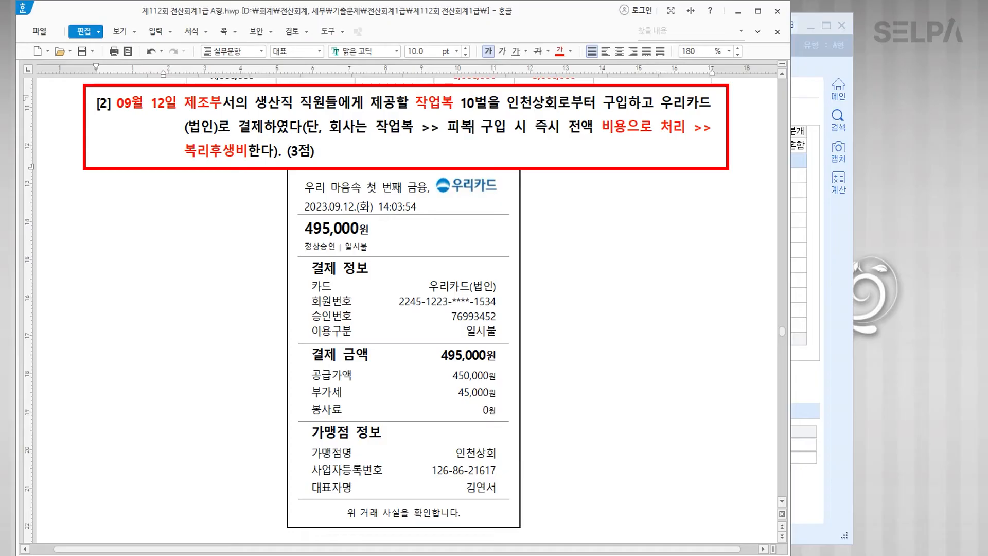
{"action": "type", "text": "ㅁ"}
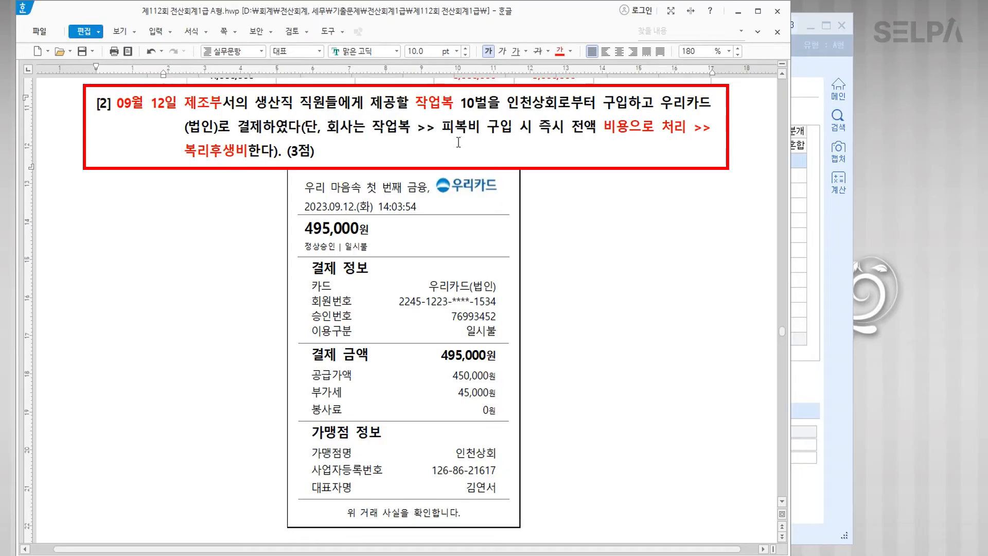
{"action": "type", "text": "ㅣ"}
{"action": "left_click_drag", "start_coordinate": [479, 126], "coordinate": [372, 129]}
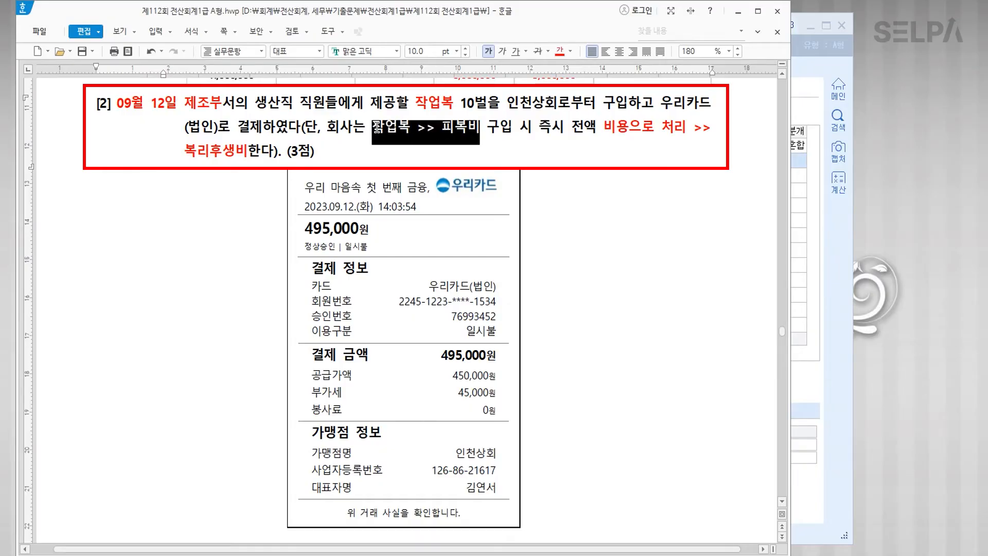
{"action": "left_click", "coordinate": [570, 51]}
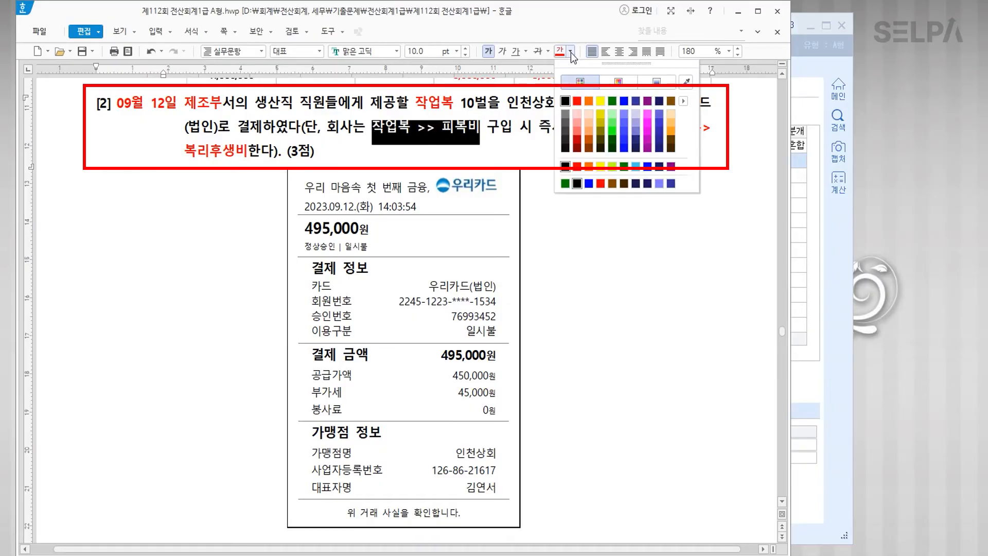
{"action": "left_click", "coordinate": [635, 102]}
{"action": "left_click", "coordinate": [510, 143]}
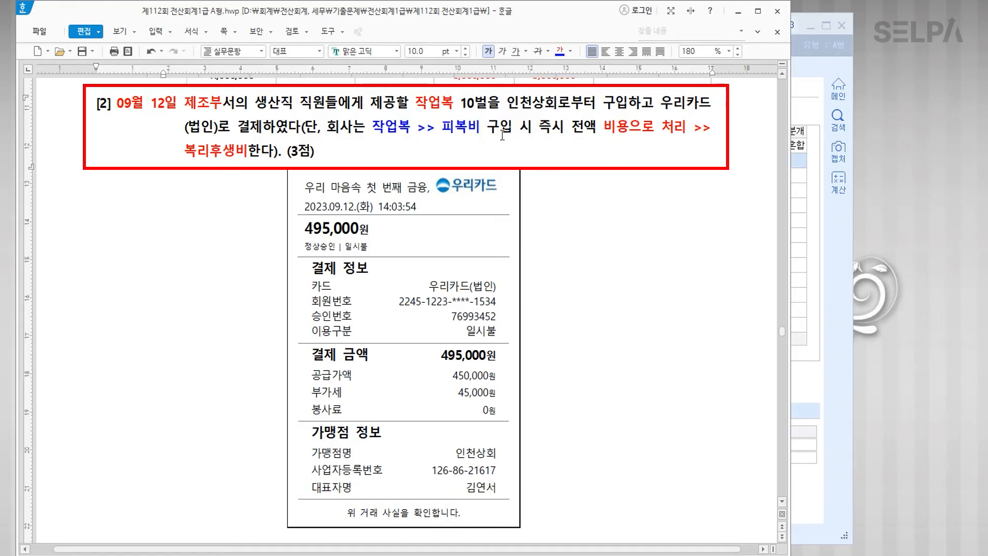
{"action": "left_click_drag", "start_coordinate": [301, 102], "coordinate": [396, 103]}
Step: Enlarge 직원들에게 제공 in question [2] to 14 pt
{"action": "left_click", "coordinate": [560, 51]}
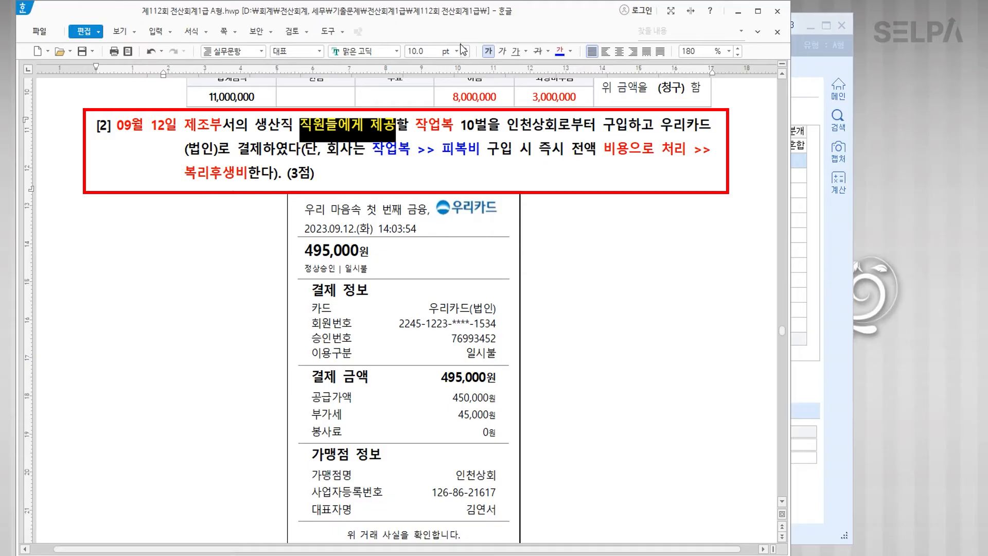
{"action": "left_click", "coordinate": [457, 51]}
{"action": "left_click", "coordinate": [442, 153]}
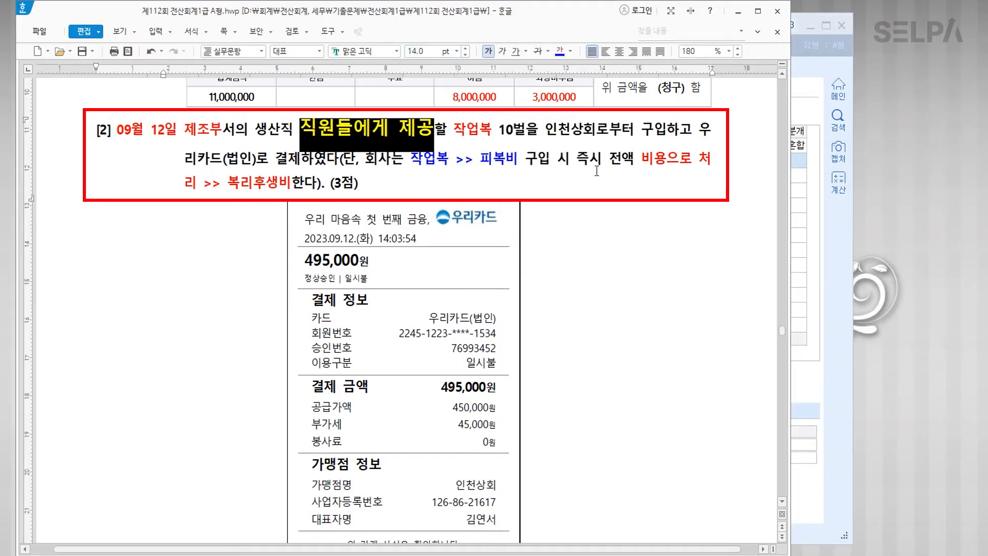
{"action": "left_click_drag", "start_coordinate": [228, 182], "coordinate": [288, 185]}
{"action": "left_click", "coordinate": [250, 231]}
{"action": "scroll", "coordinate": [250, 232], "scroll_direction": "down", "scroll_amount": 2}
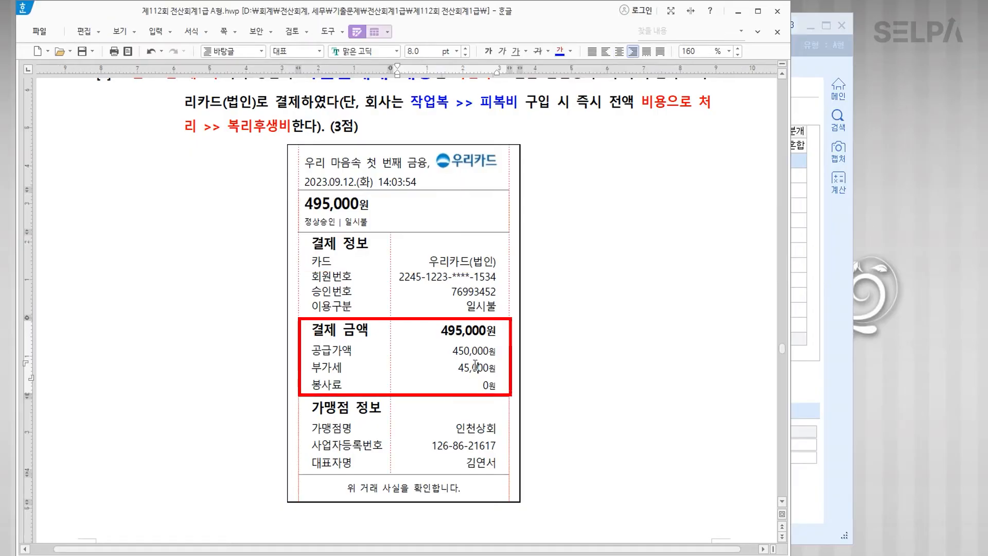
{"action": "scroll", "coordinate": [609, 336], "scroll_direction": "up", "scroll_amount": 2}
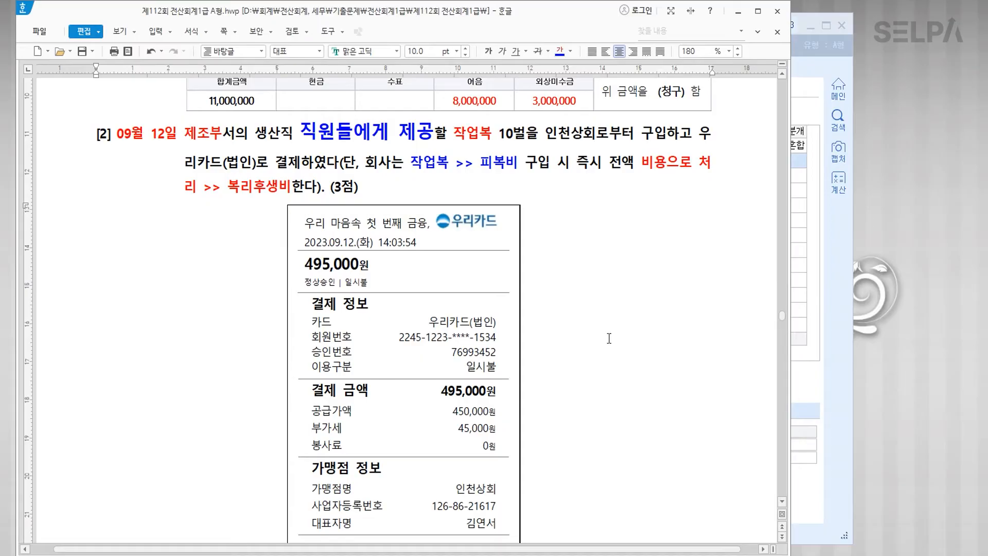
Step: Make the card name 우리카드(법인) blue
{"action": "left_click_drag", "start_coordinate": [700, 139], "coordinate": [259, 170]}
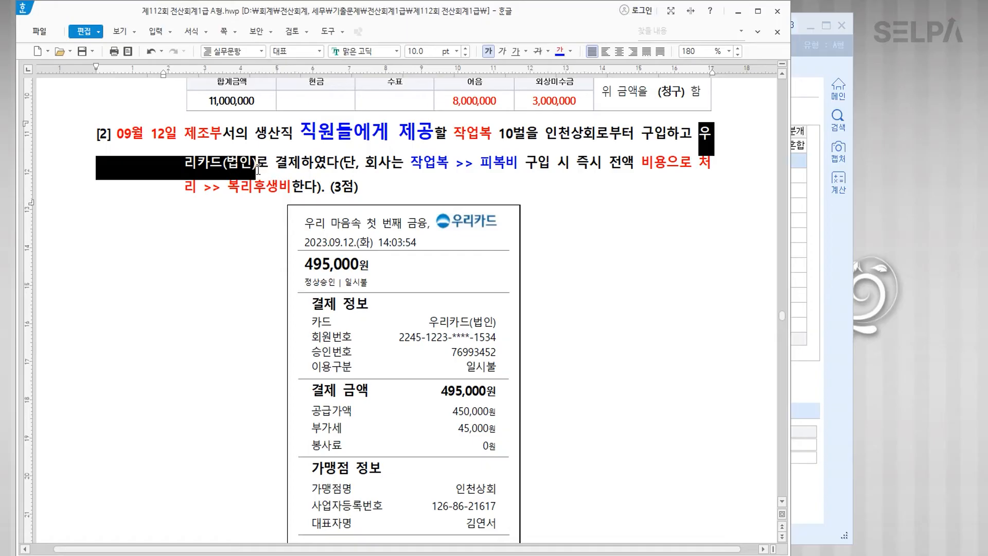
{"action": "left_click", "coordinate": [623, 308]}
{"action": "scroll", "coordinate": [623, 308], "scroll_direction": "down", "scroll_amount": 2}
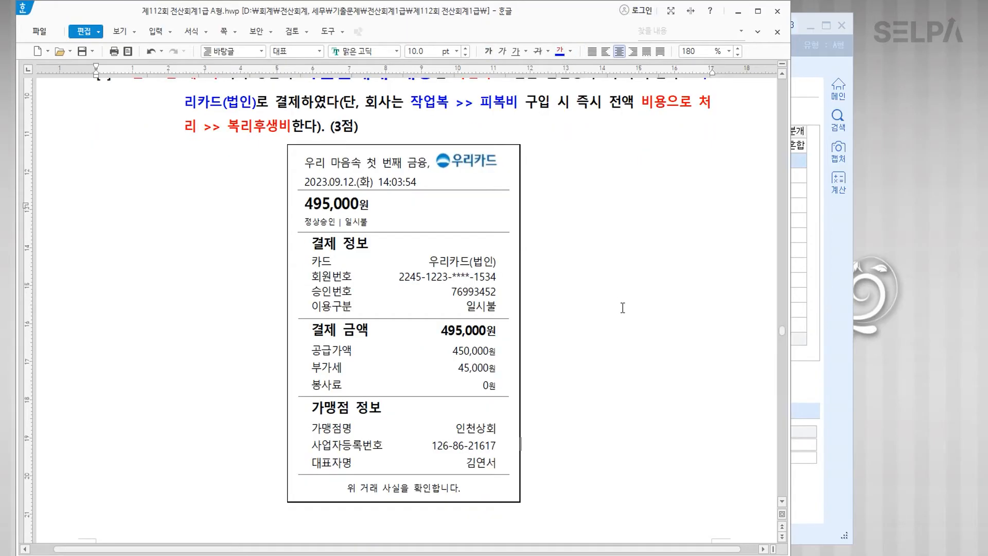
{"action": "scroll", "coordinate": [607, 338], "scroll_direction": "up", "scroll_amount": 2}
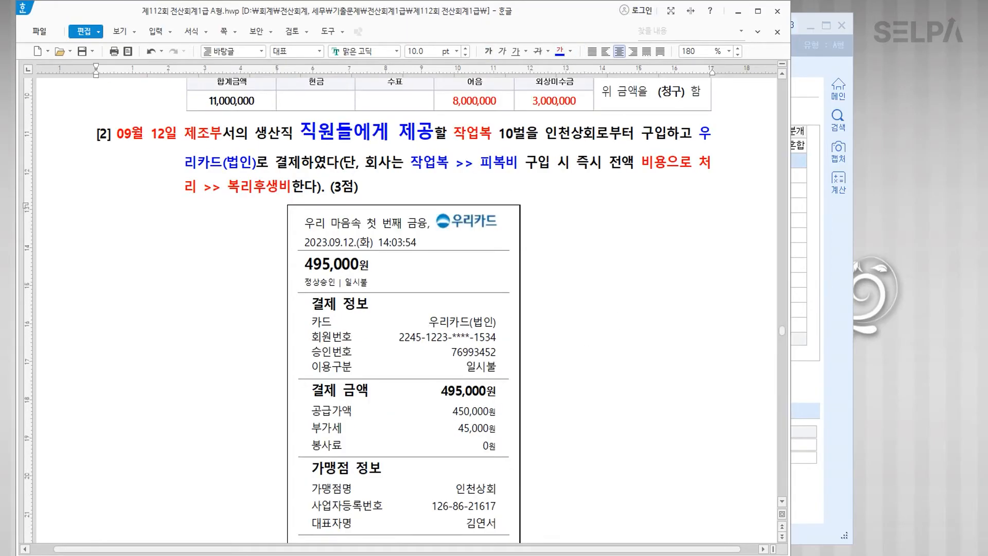
Step: Enter a September 12 type 57 card purchase of 작업복 with a 450,000 supply amount
{"action": "key", "text": "alt+Tab"}
{"action": "key", "text": "Escape"}
{"action": "type", "text": "12"}
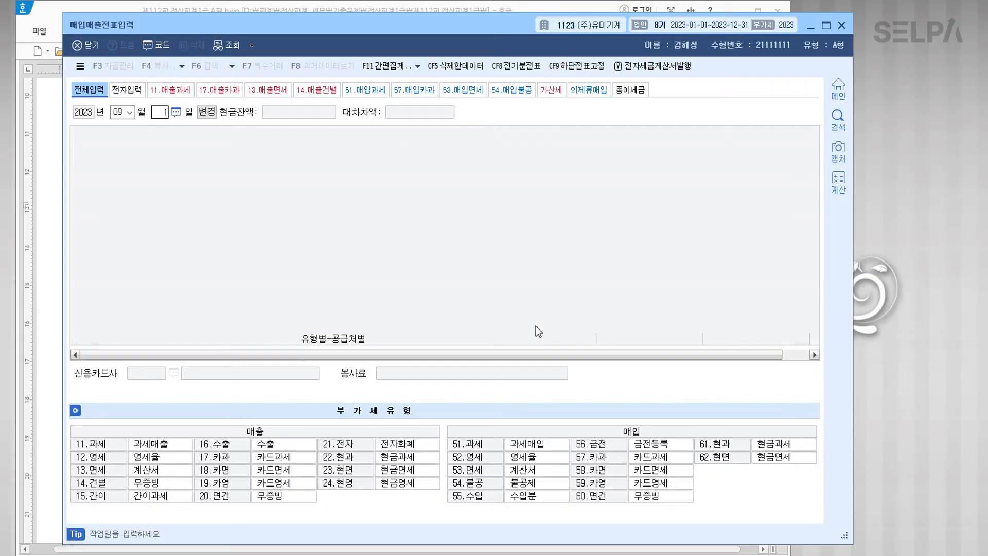
{"action": "key", "text": "Return"}
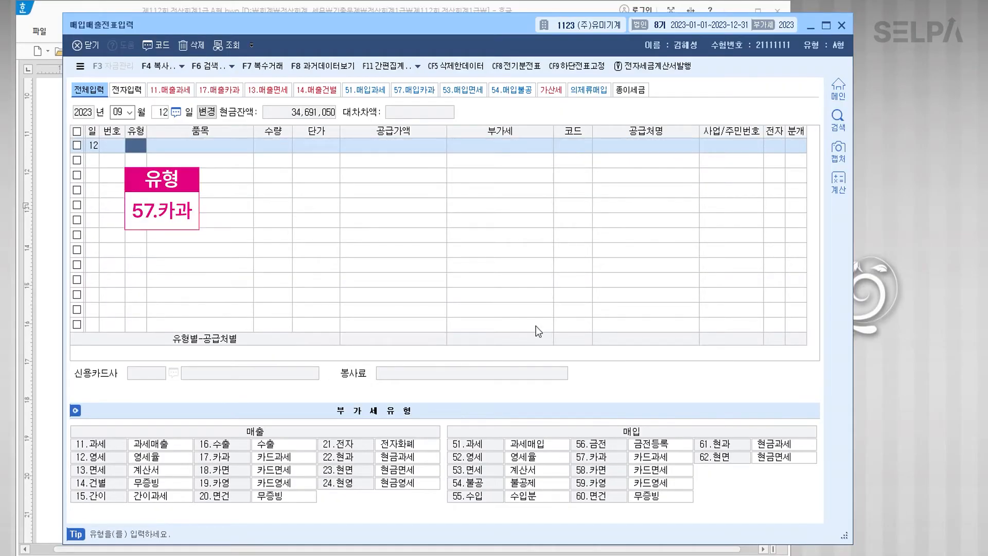
{"action": "type", "text": "57"}
{"action": "key", "text": "Return"}
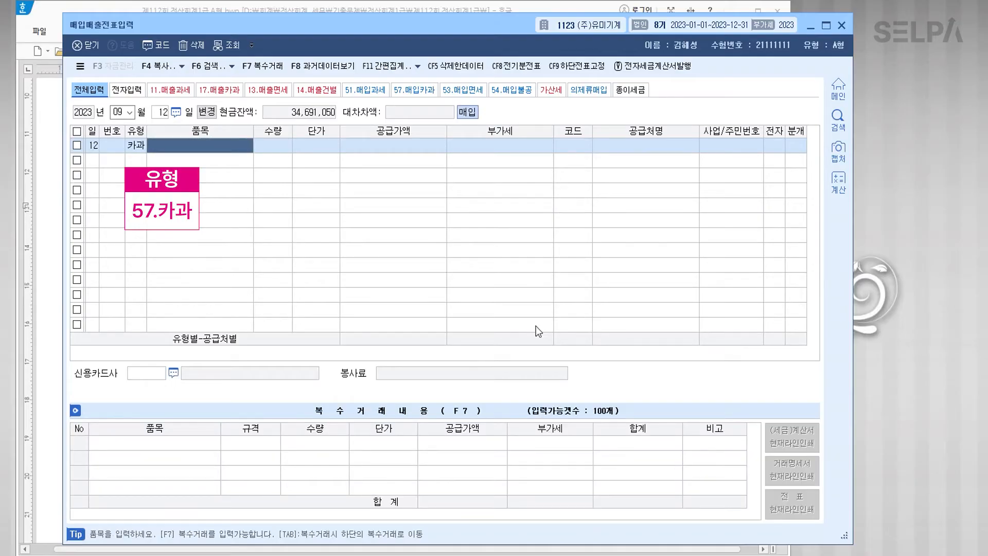
{"action": "type", "text": "작업복"}
{"action": "key", "text": "Return"}
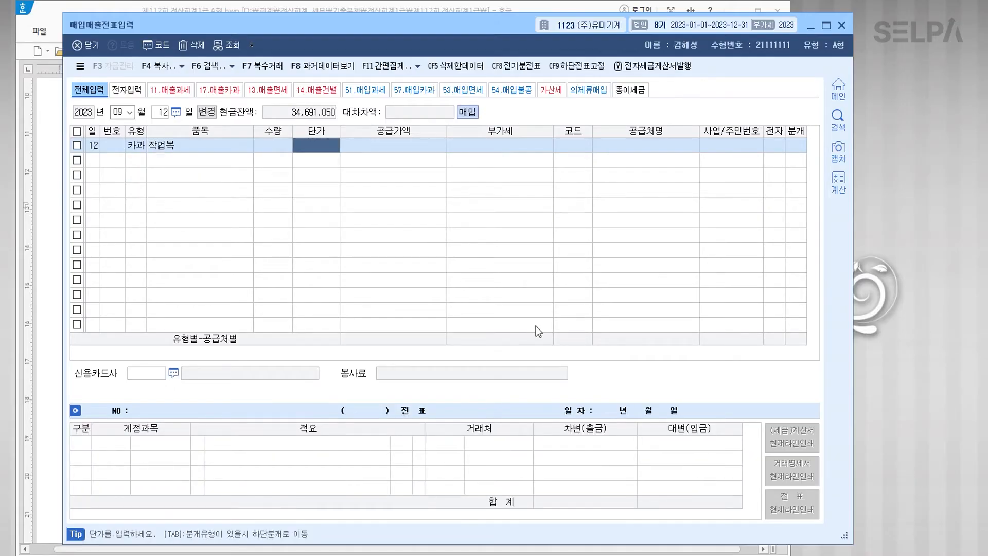
{"action": "key", "text": "Return"}
{"action": "type", "text": "450000"}
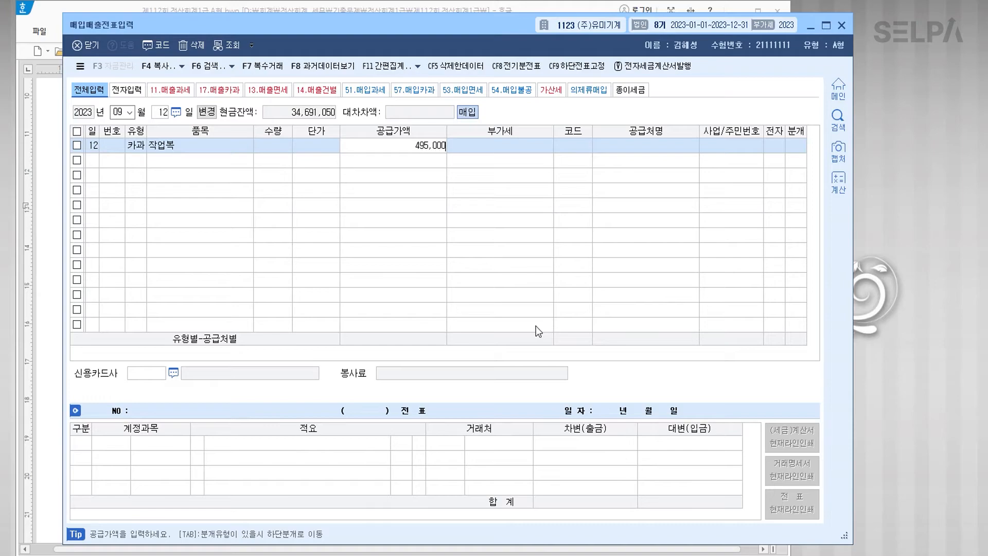
{"action": "key", "text": "Return"}
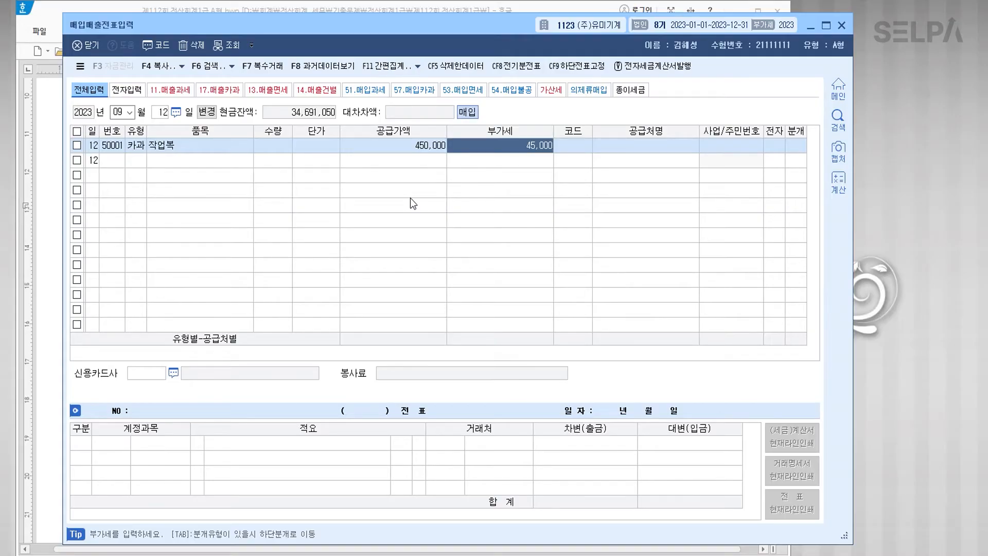
Step: Set supplier 인천상회, card company 우리카드(법인), and journal type 4 (카드)
{"action": "key", "text": "Return"}
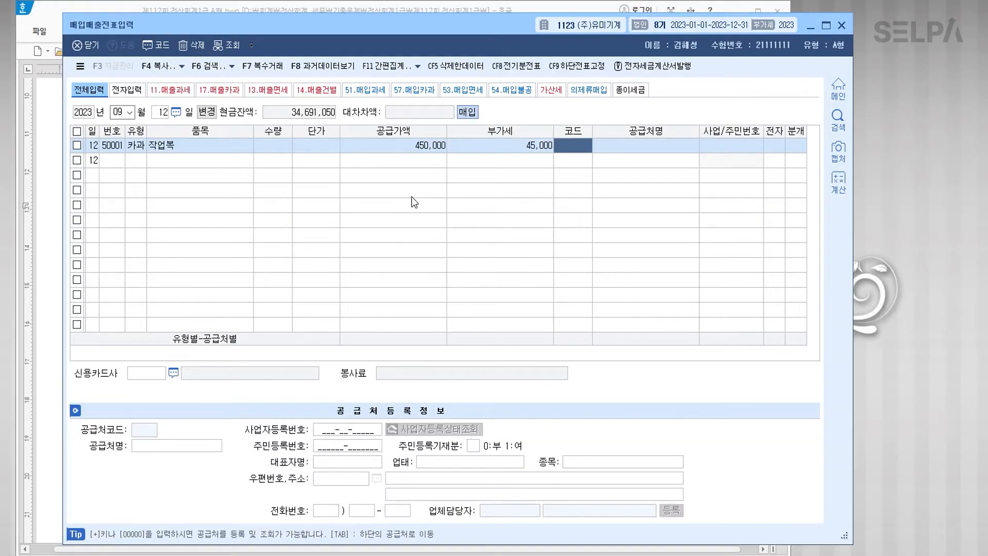
{"action": "type", "text": "인천"}
{"action": "key", "text": "Return"}
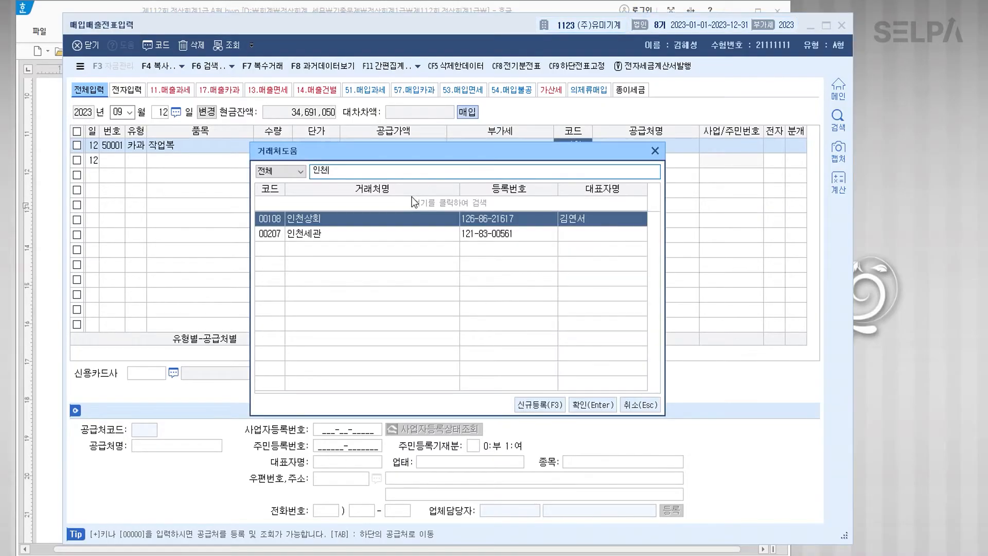
{"action": "key", "text": "Return"}
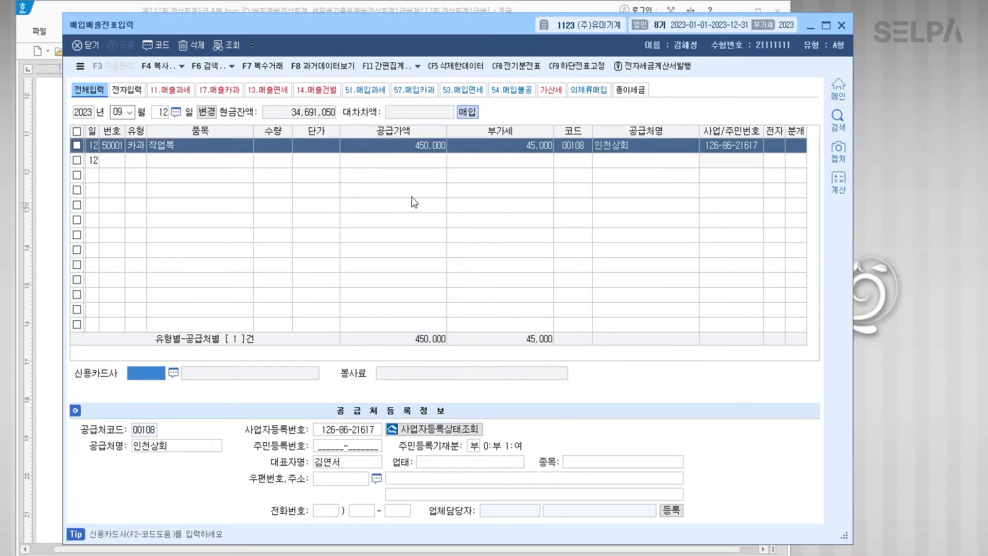
{"action": "key", "text": "F2"}
{"action": "key", "text": "Down"}
{"action": "key", "text": "Down"}
{"action": "key", "text": "Return"}
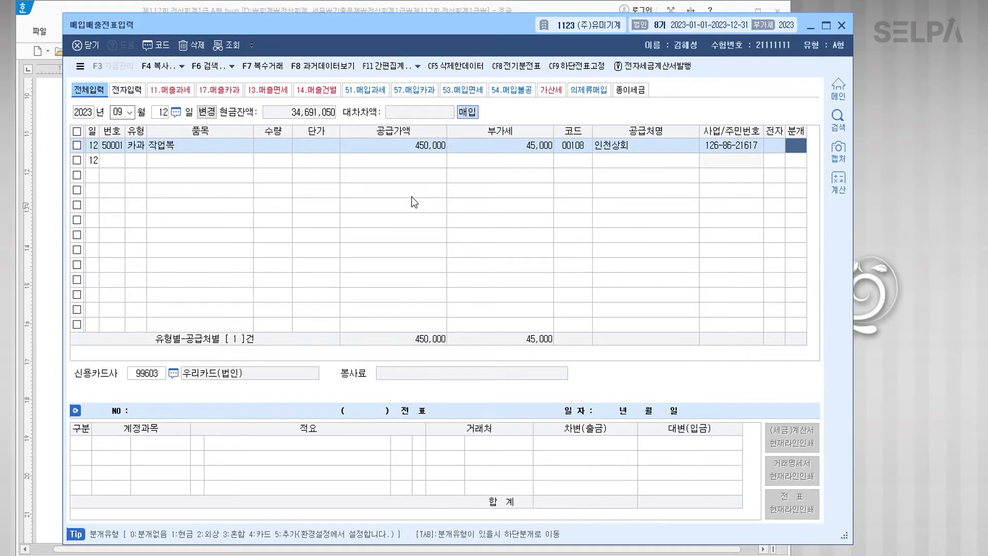
{"action": "type", "text": "4"}
{"action": "key", "text": "Return"}
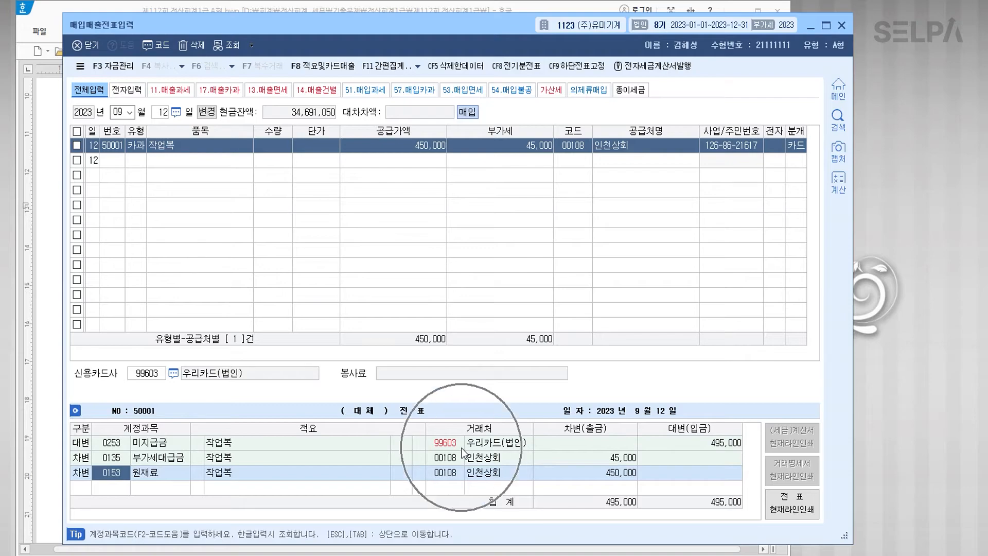
Step: Change the 450,000 debit line's account from 원재료 to 0511 복리후생비
{"action": "type", "text": "0511"}
{"action": "key", "text": "Return"}
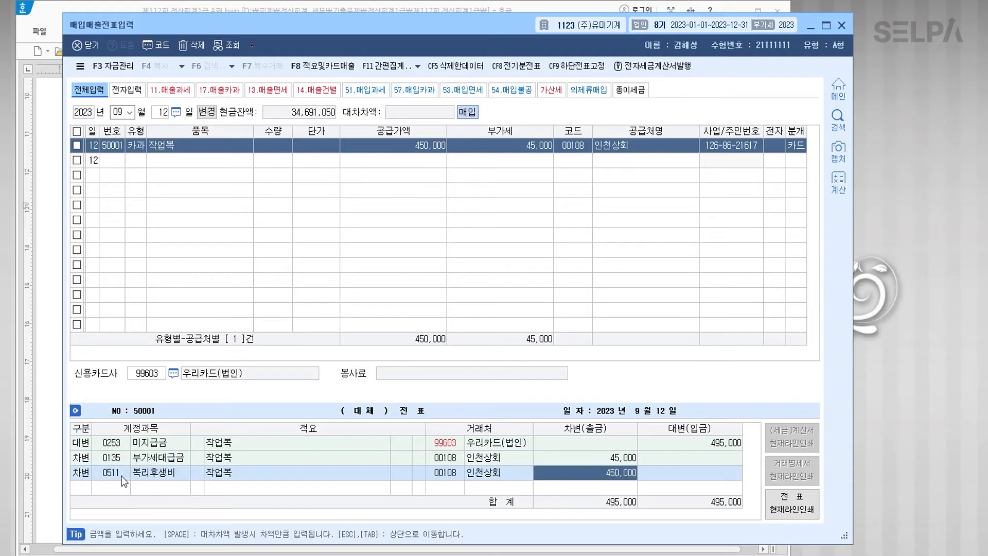
{"action": "key", "text": "shift+Tab"}
{"action": "key", "text": "shift+Tab"}
{"action": "key", "text": "shift+Tab"}
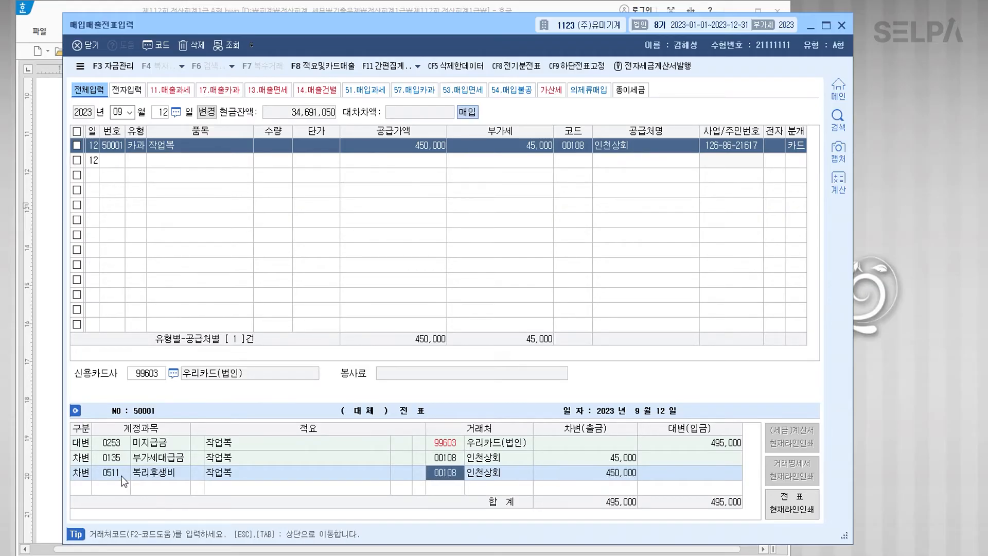
{"action": "type", "text": "피복"}
{"action": "key", "text": "Return"}
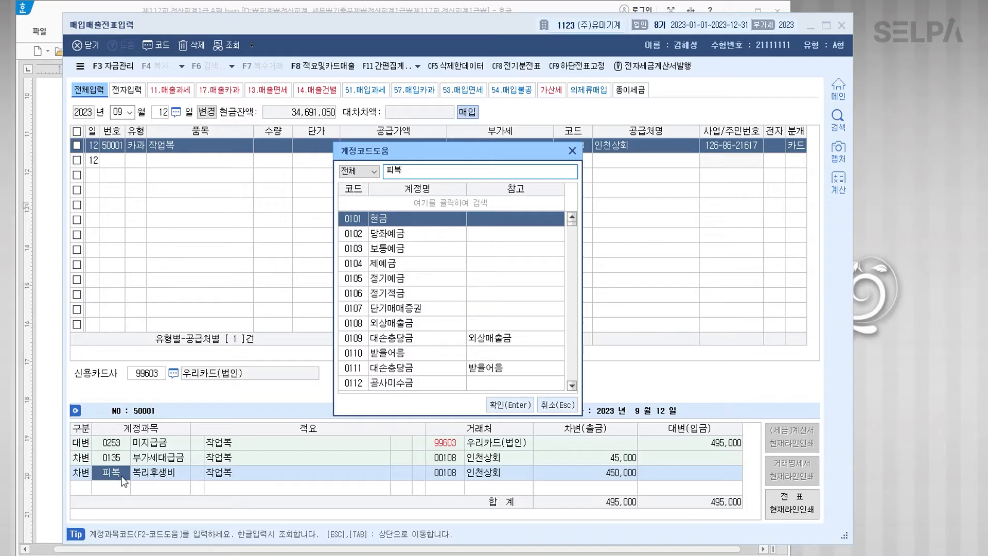
{"action": "key", "text": "Escape"}
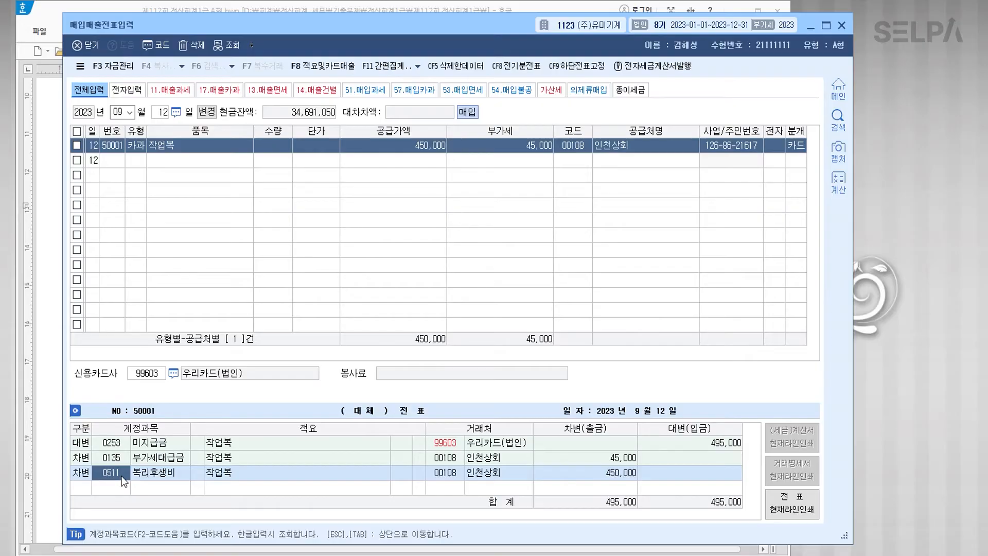
{"action": "key", "text": "Return"}
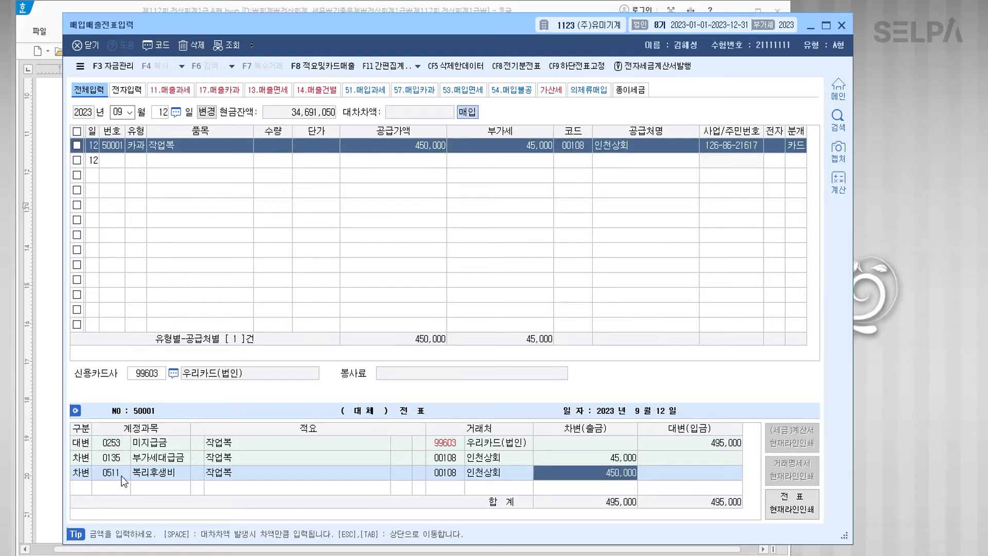
{"action": "key", "text": "Return"}
{"action": "key", "text": "alt+Tab"}
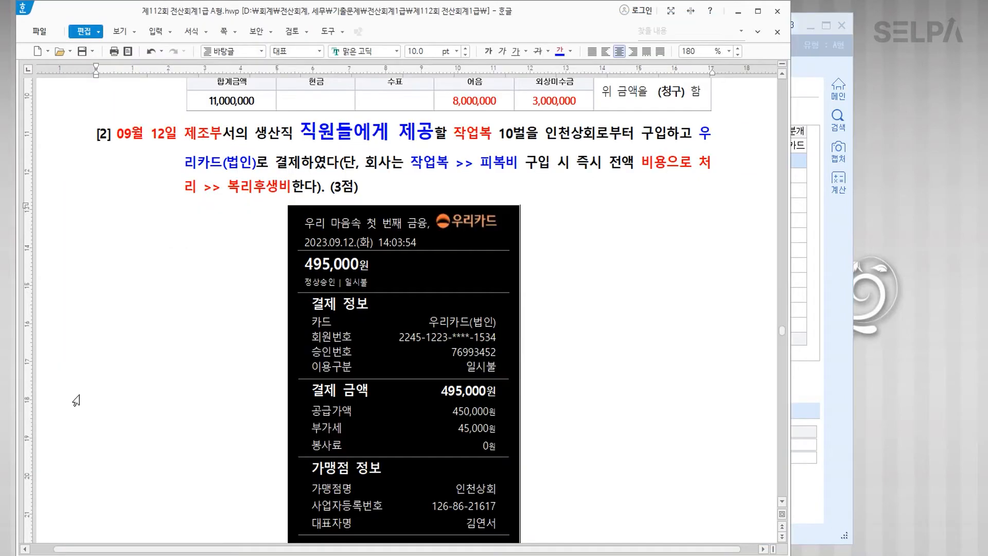
Step: In question [3], colour the date 10월 05일 and the word PYBIN blue
{"action": "scroll", "coordinate": [553, 389], "scroll_direction": "down", "scroll_amount": 10}
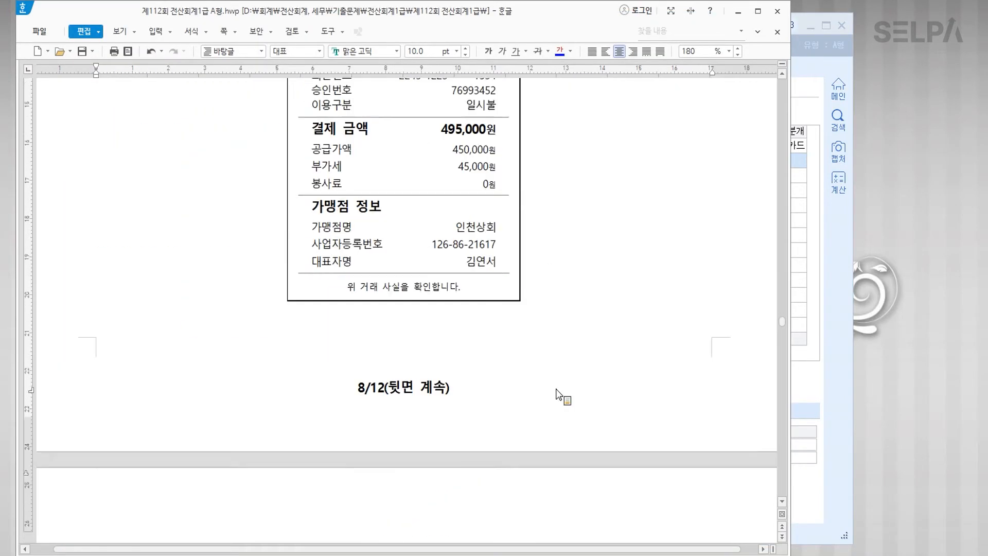
{"action": "scroll", "coordinate": [556, 392], "scroll_direction": "down", "scroll_amount": 3}
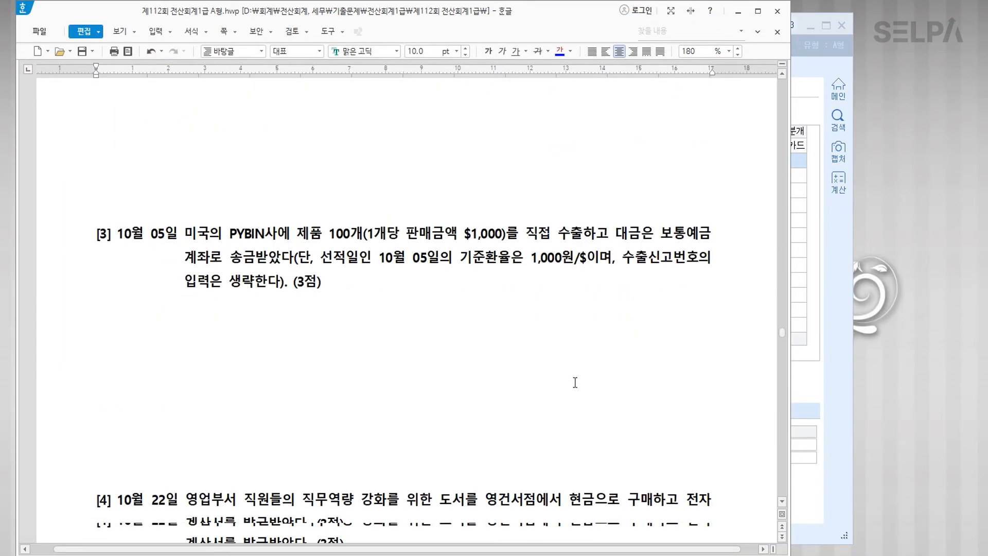
{"action": "left_click_drag", "start_coordinate": [117, 255], "coordinate": [180, 257]}
{"action": "left_click", "coordinate": [560, 51]}
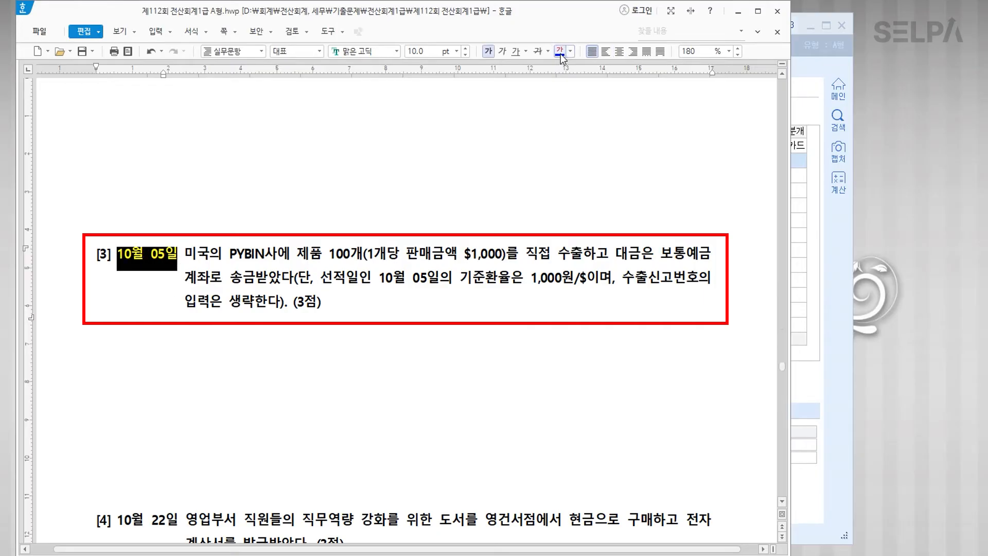
{"action": "left_click_drag", "start_coordinate": [229, 254], "coordinate": [268, 259]}
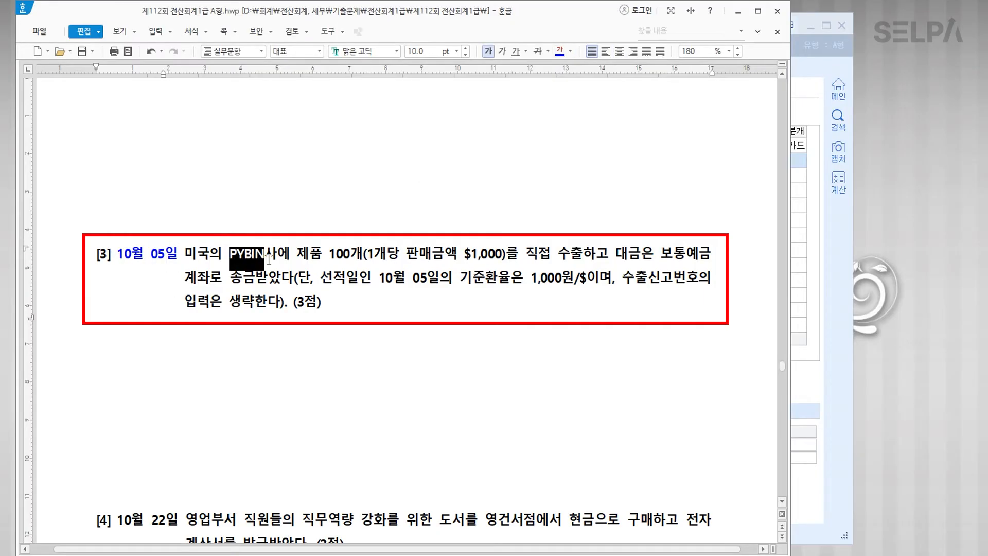
{"action": "left_click", "coordinate": [559, 52]}
{"action": "left_click", "coordinate": [367, 255]}
Step: Colour '1개당 판매금액 $1,000' and the 1,000원 exchange rate blue, and add a '>> 1,000,000' note
{"action": "left_click_drag", "start_coordinate": [367, 255], "coordinate": [502, 254]}
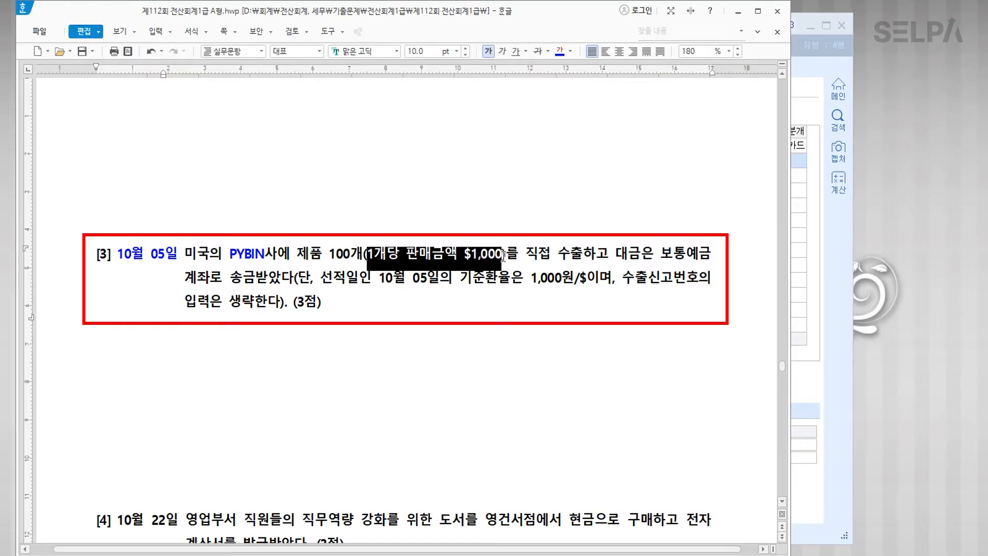
{"action": "left_click", "coordinate": [560, 51]}
{"action": "left_click", "coordinate": [502, 254]}
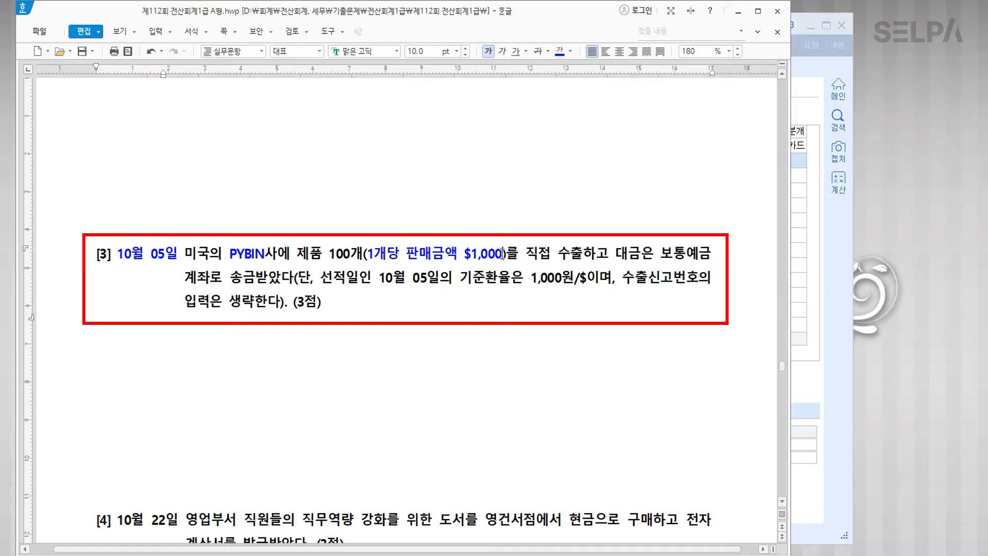
{"action": "type", "text": ">>"}
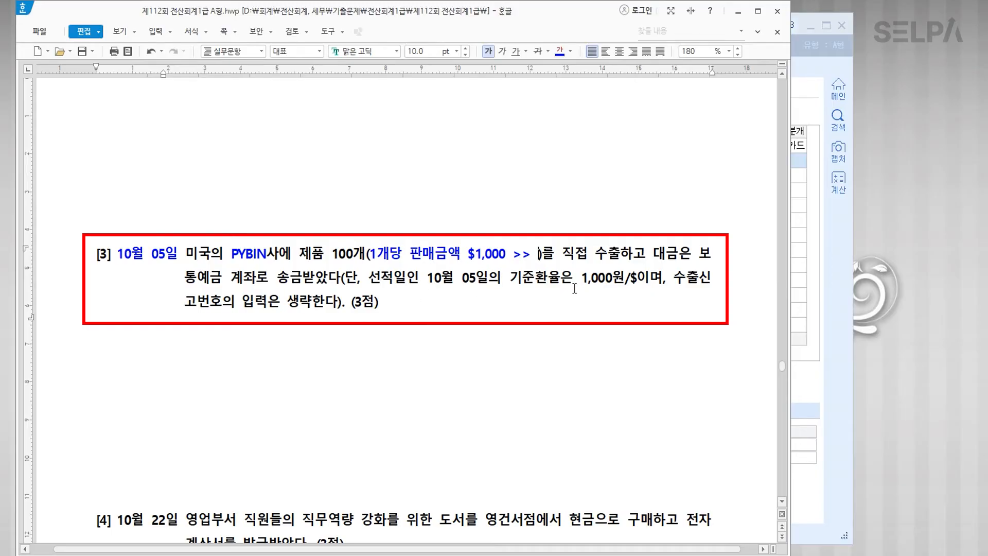
{"action": "left_click_drag", "start_coordinate": [580, 278], "coordinate": [627, 282]}
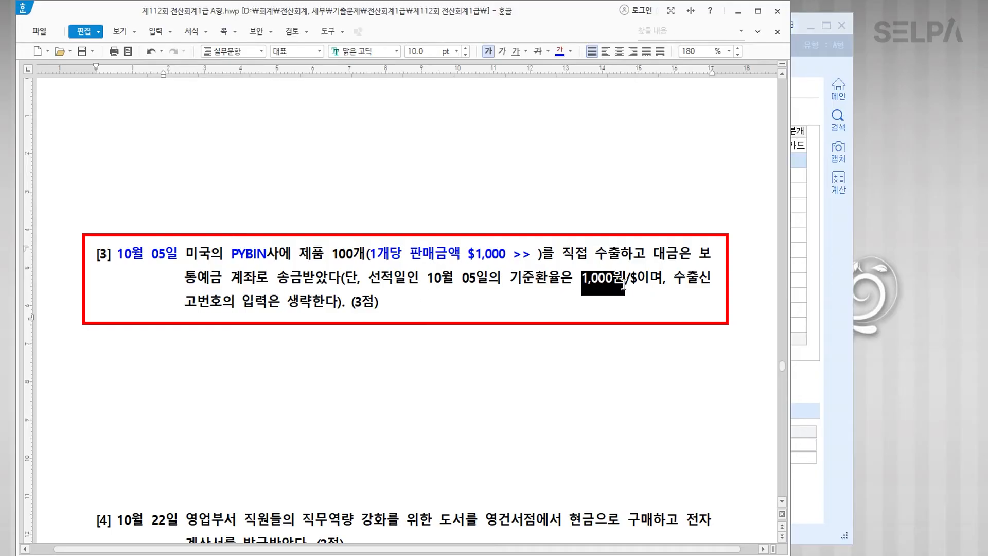
{"action": "left_click", "coordinate": [561, 55]}
{"action": "left_click", "coordinate": [537, 256]}
{"action": "type", "text": "1,000"}
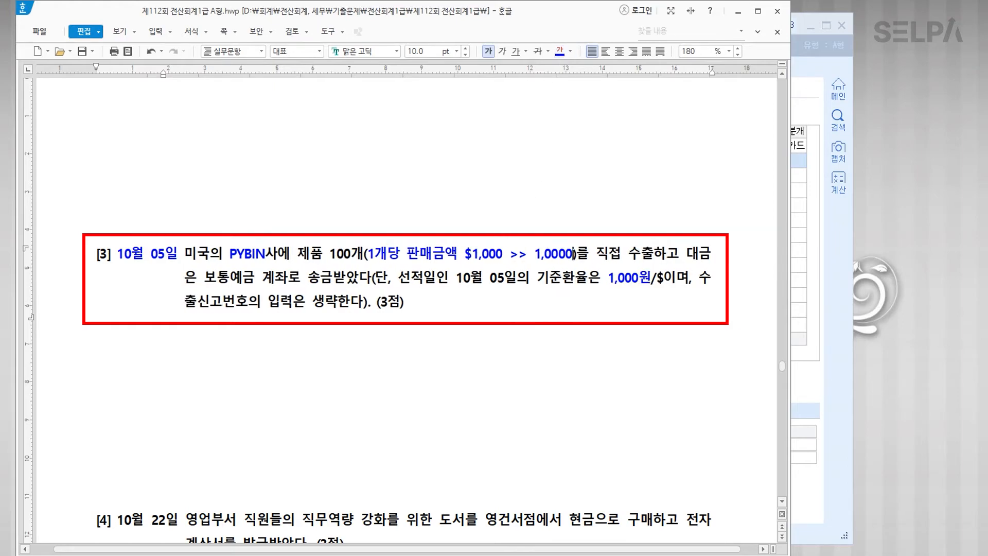
{"action": "type", "text": ",000"}
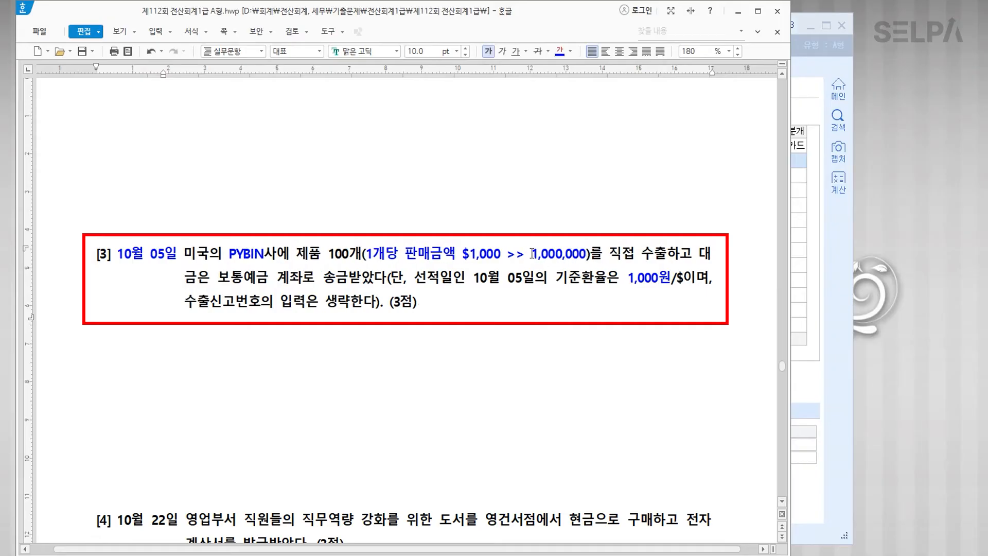
Step: Enlarge 1,000,000, colour '보통예금 계좌로 송금' blue, and enlarge 1개당 to 14 pt
{"action": "left_click_drag", "start_coordinate": [533, 254], "coordinate": [587, 255]}
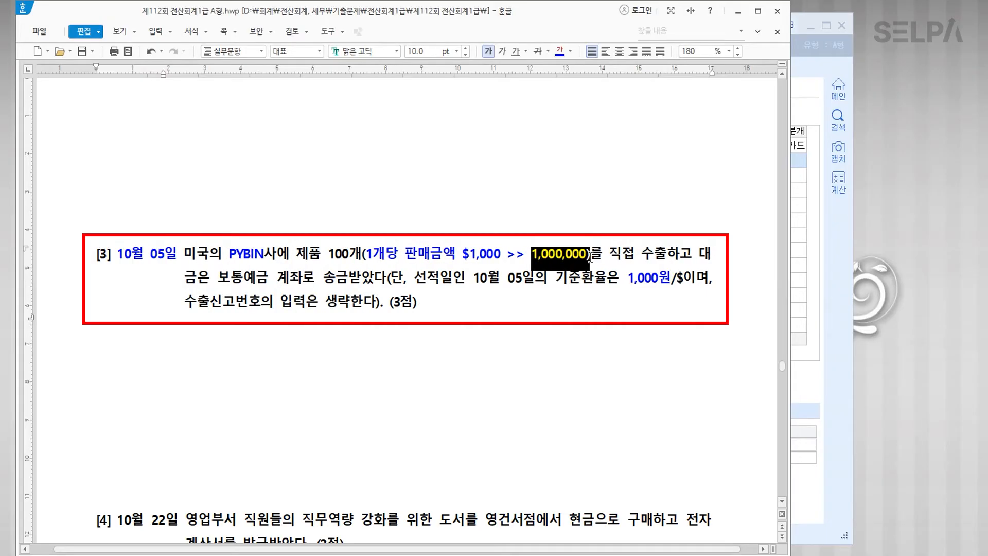
{"action": "left_click", "coordinate": [456, 51]}
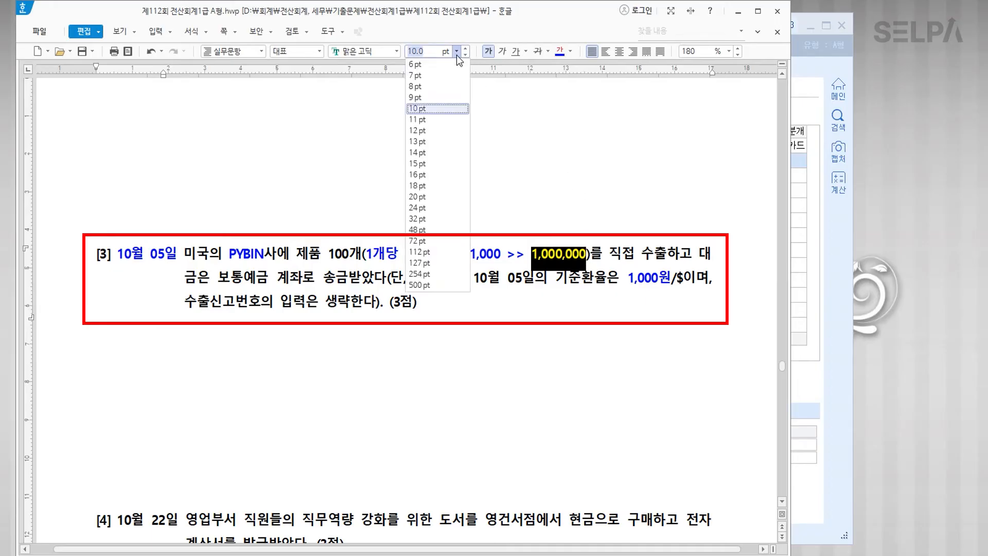
{"action": "left_click", "coordinate": [445, 154]}
{"action": "left_click", "coordinate": [508, 326]}
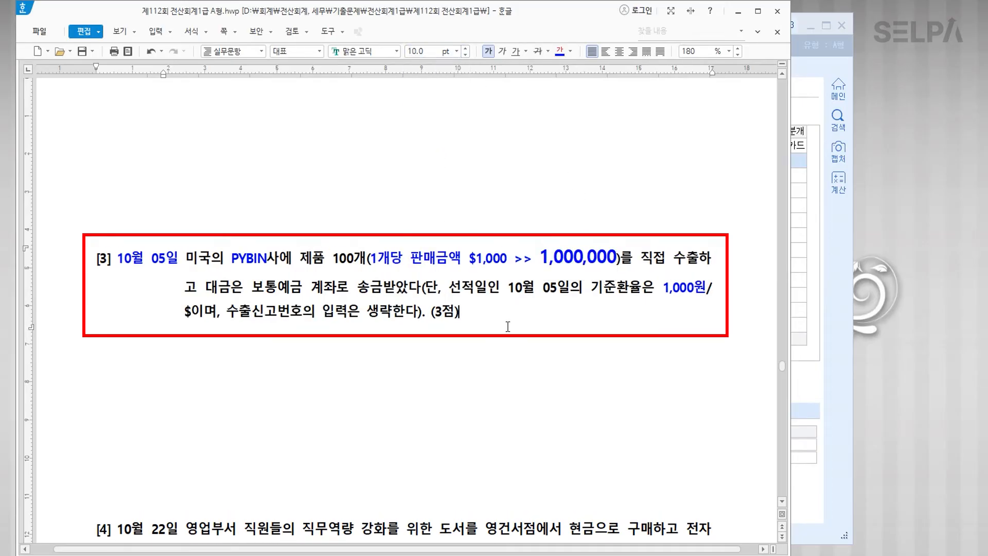
{"action": "left_click_drag", "start_coordinate": [252, 287], "coordinate": [384, 292]}
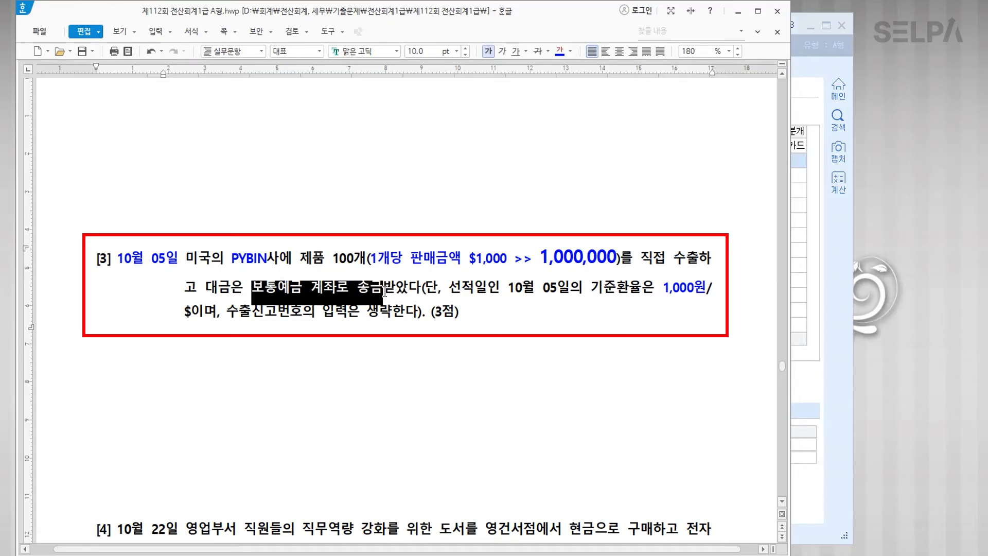
{"action": "left_click", "coordinate": [560, 53]}
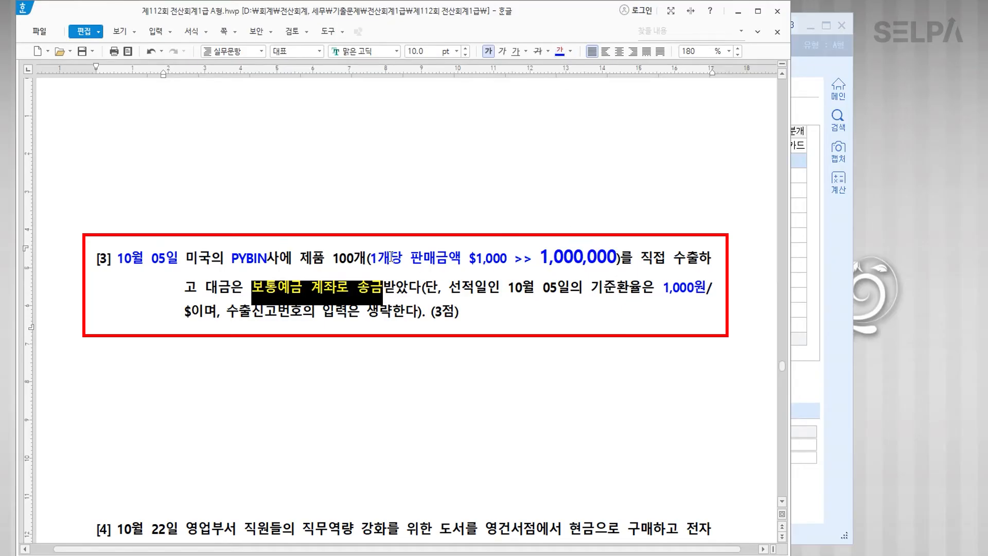
{"action": "left_click_drag", "start_coordinate": [373, 257], "coordinate": [402, 258]}
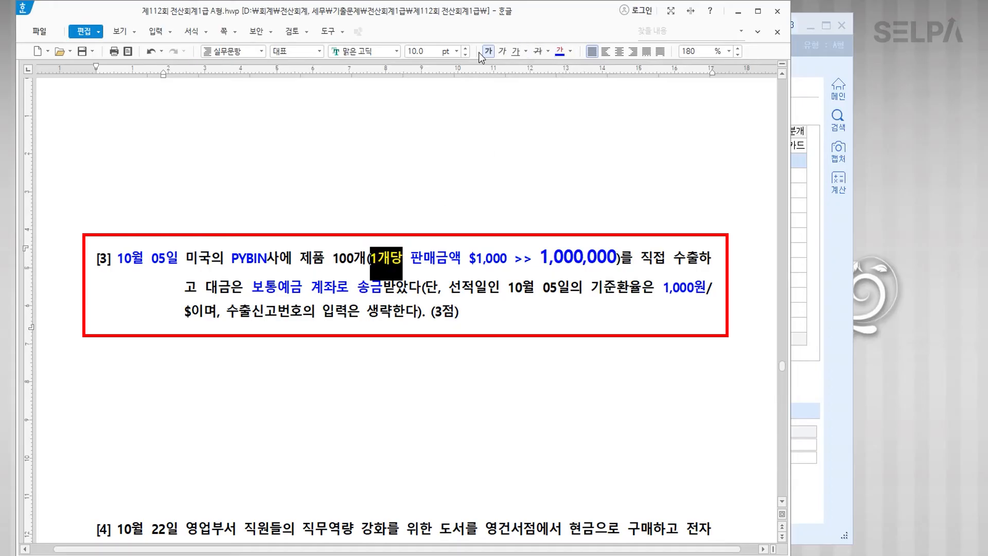
{"action": "left_click", "coordinate": [457, 52]}
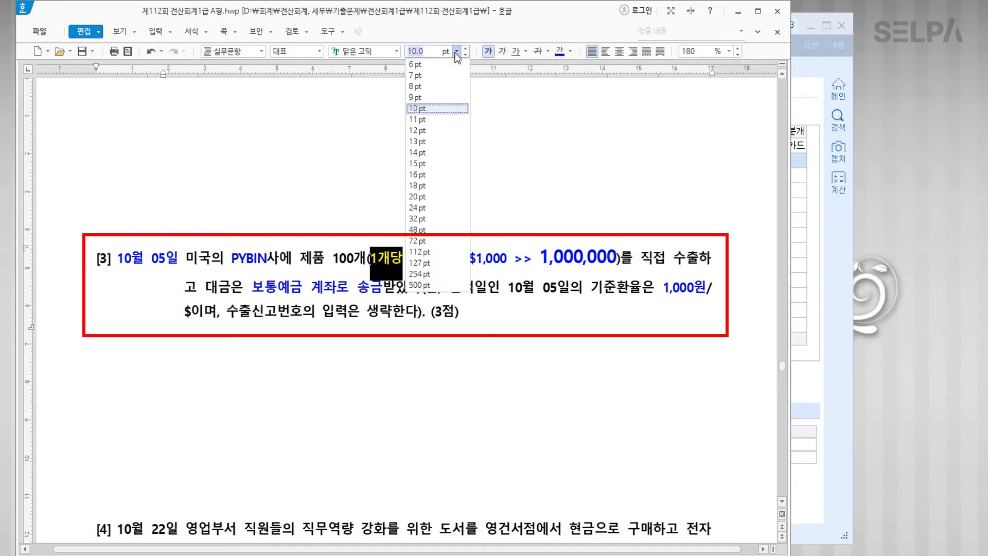
{"action": "left_click", "coordinate": [425, 151]}
Step: Colour the quantity 100개 in question [3] red and return to KcLep
{"action": "left_click", "coordinate": [344, 260]}
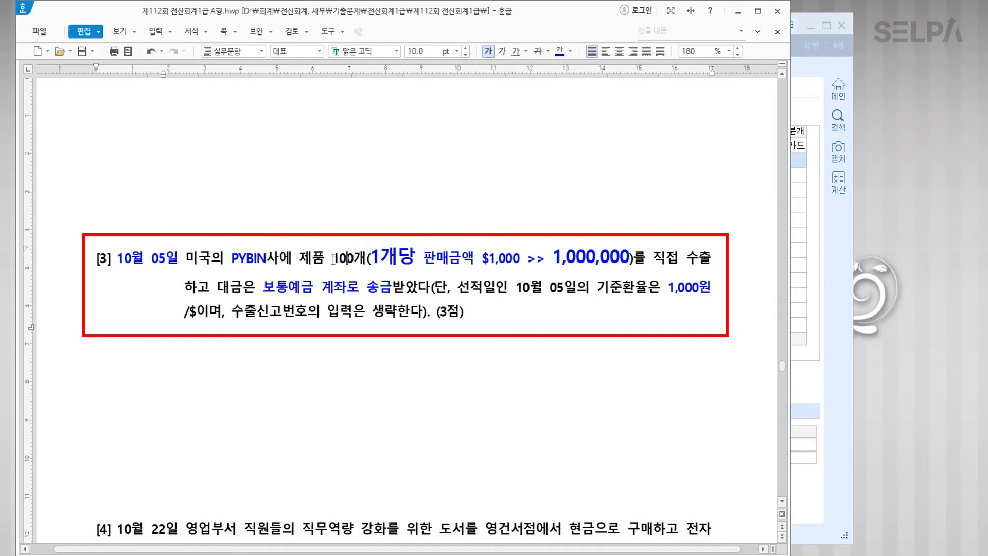
{"action": "left_click_drag", "start_coordinate": [333, 258], "coordinate": [369, 262]}
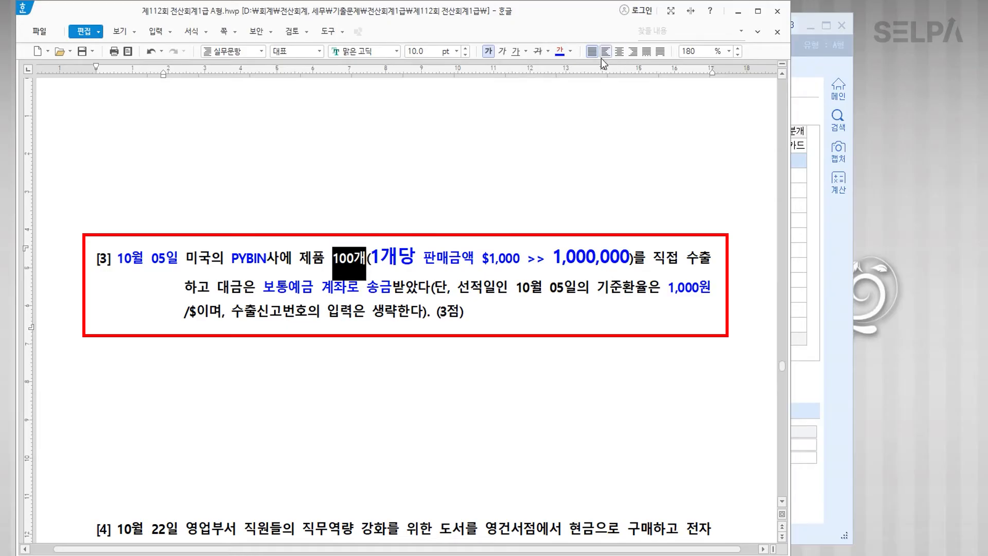
{"action": "left_click", "coordinate": [573, 52]}
{"action": "left_click", "coordinate": [577, 100]}
{"action": "left_click", "coordinate": [498, 273]}
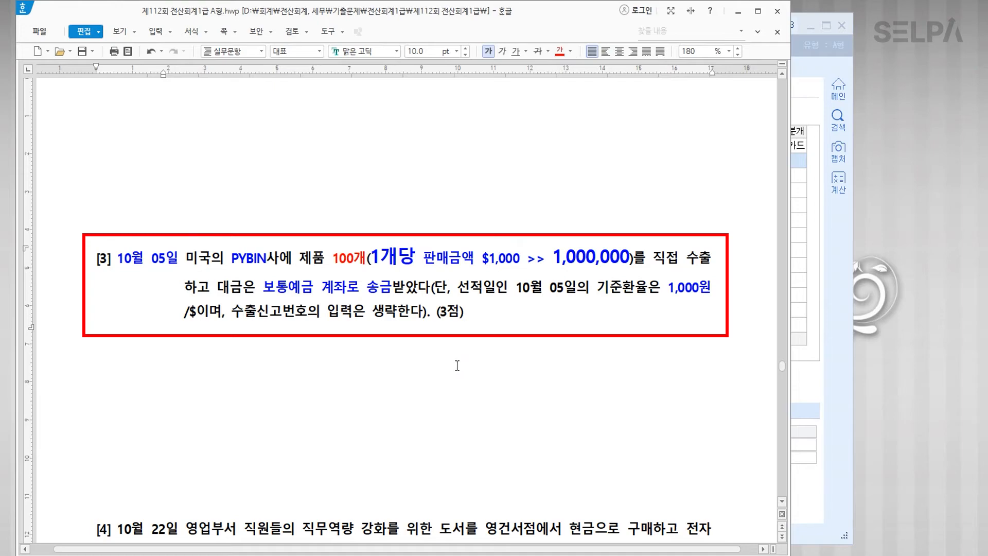
{"action": "scroll", "coordinate": [437, 368], "scroll_direction": "down", "scroll_amount": 2}
{"action": "scroll", "coordinate": [435, 369], "scroll_direction": "down", "scroll_amount": 2}
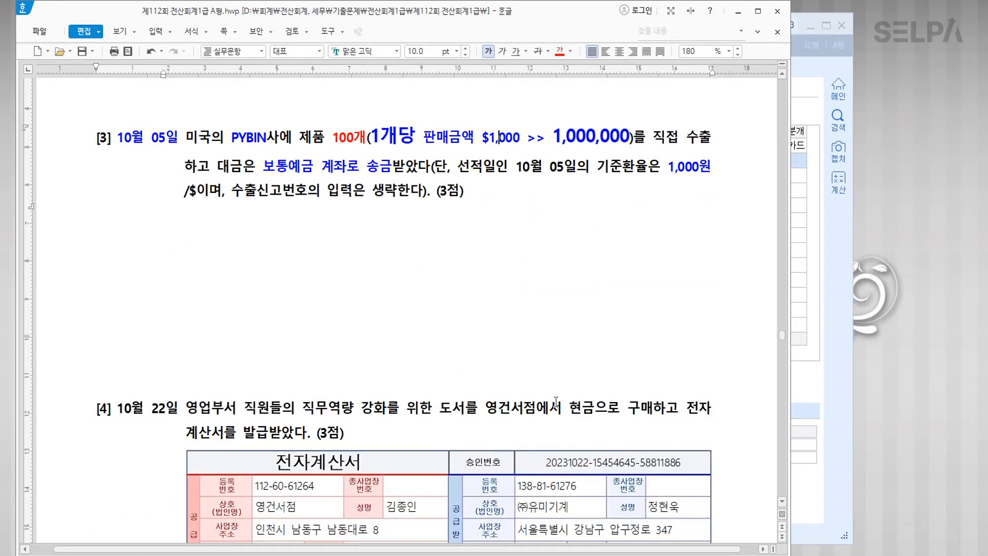
{"action": "key", "text": "alt+Tab"}
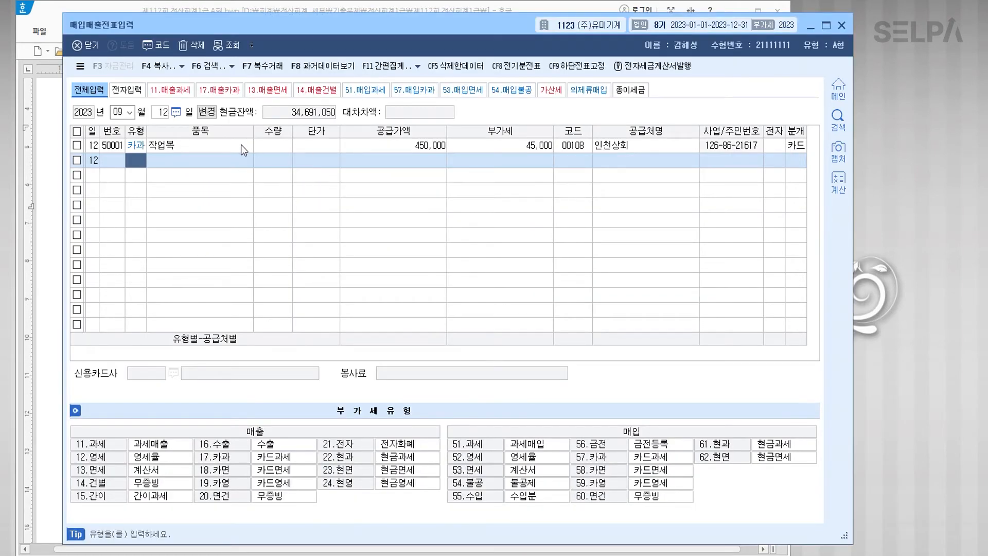
Step: Enter an October 5 type 16 수출 sale of 100 제품 at 1,000,000 each
{"action": "key", "text": "Escape"}
{"action": "type", "text": "10"}
{"action": "key", "text": "Return"}
{"action": "type", "text": "0"}
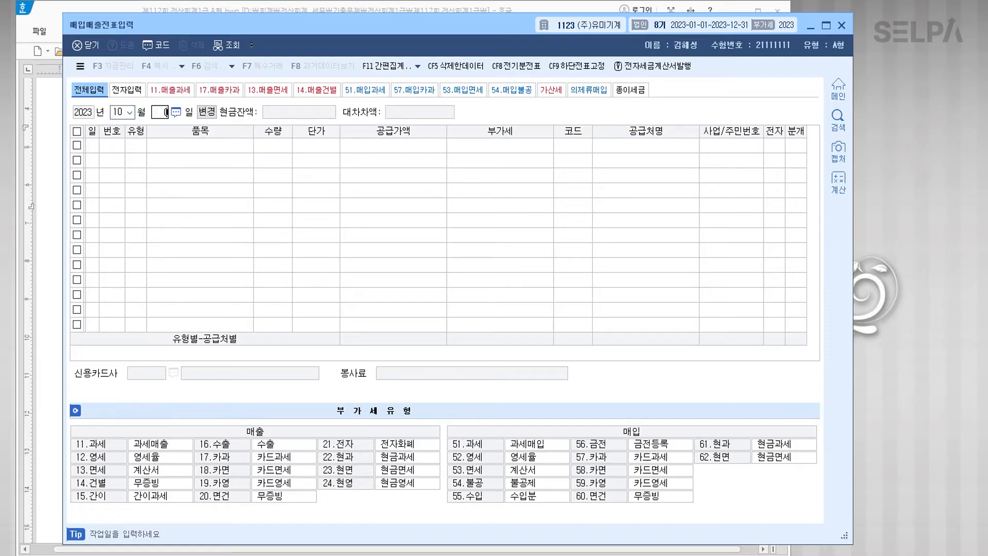
{"action": "type", "text": "5"}
{"action": "key", "text": "Return"}
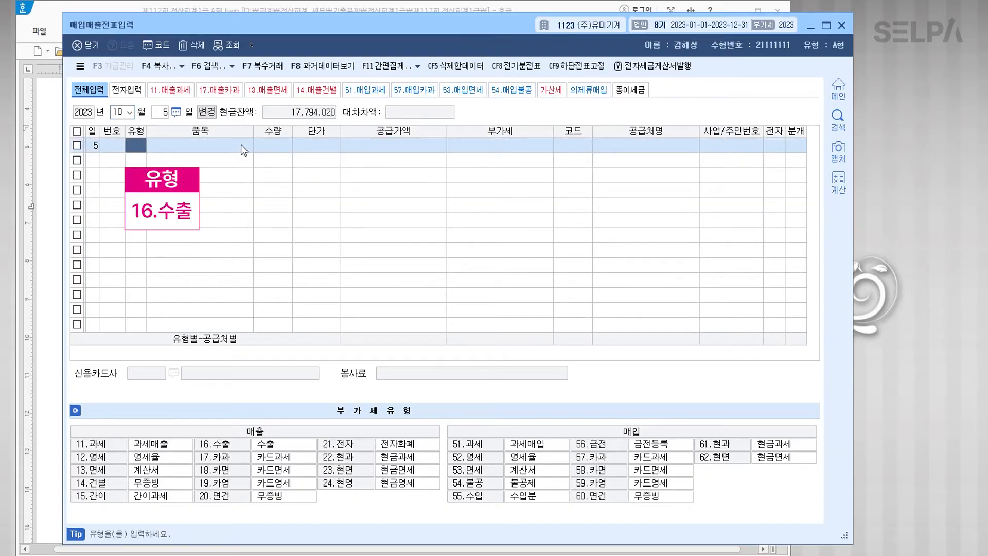
{"action": "type", "text": "16"}
{"action": "key", "text": "Return"}
{"action": "type", "text": "제품"}
{"action": "key", "text": "Return"}
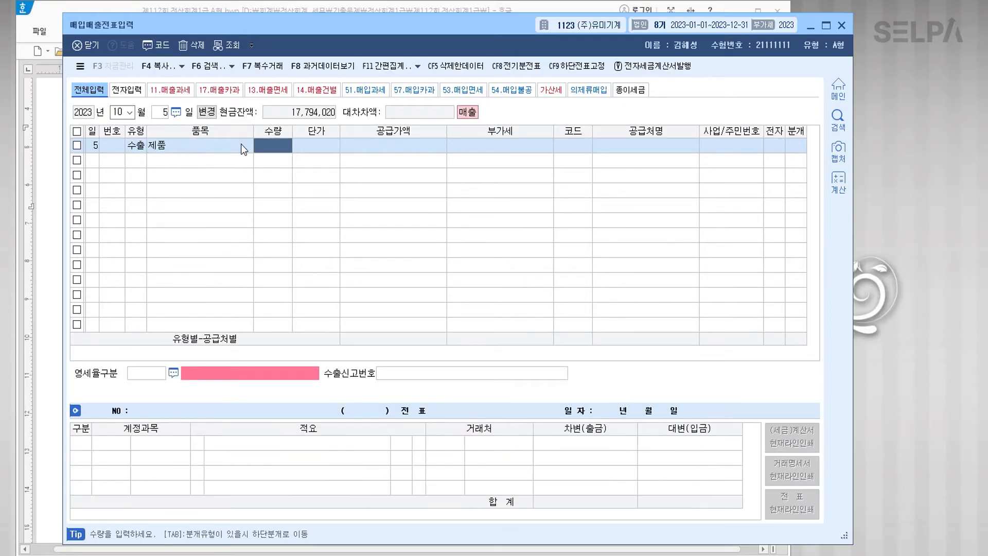
{"action": "type", "text": "100"}
{"action": "key", "text": "Return"}
{"action": "type", "text": "1000000"}
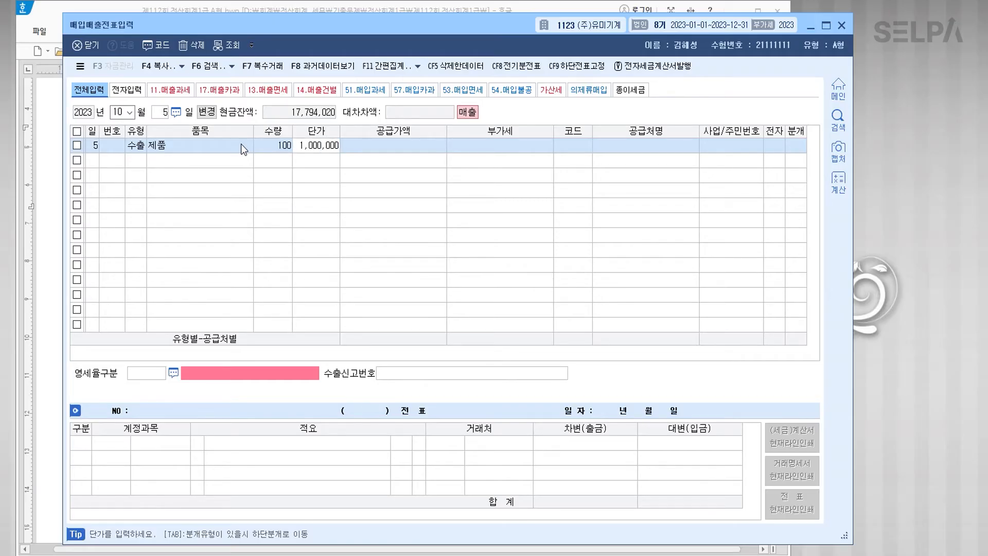
{"action": "key", "text": "Return"}
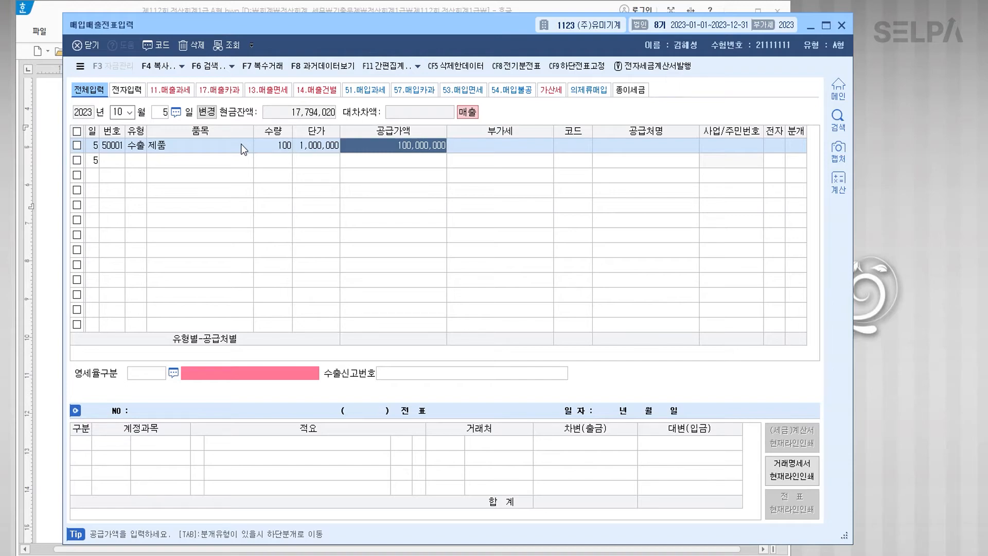
Step: Set the customer to PYBIN사 and the zero-rate category to 1 (direct export)
{"action": "left_click", "coordinate": [573, 147]}
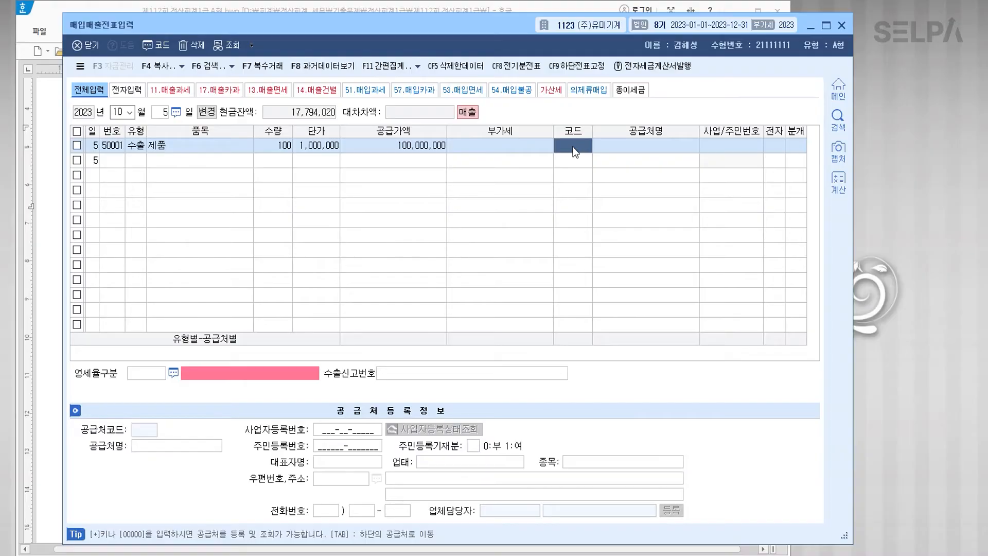
{"action": "type", "text": "p"}
{"action": "key", "text": "Return"}
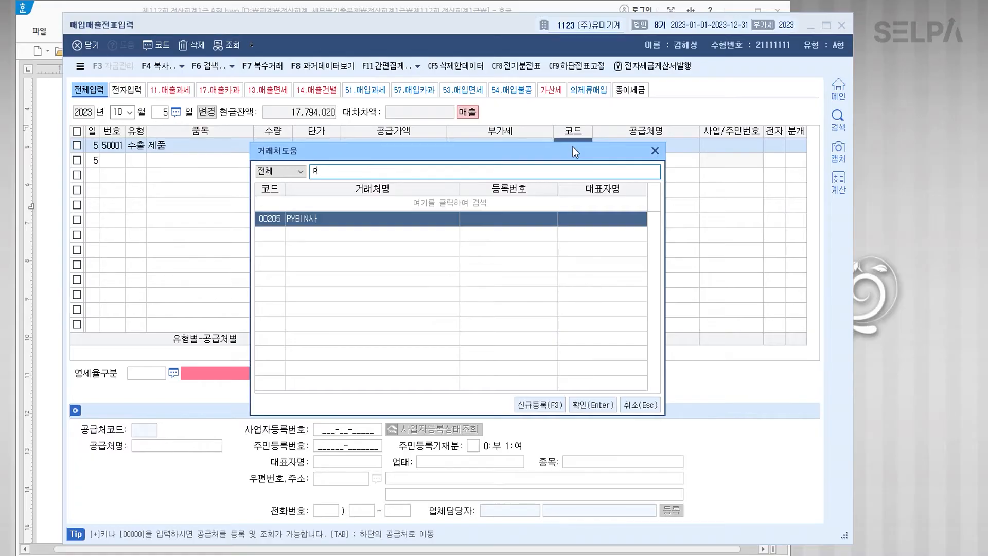
{"action": "key", "text": "Return"}
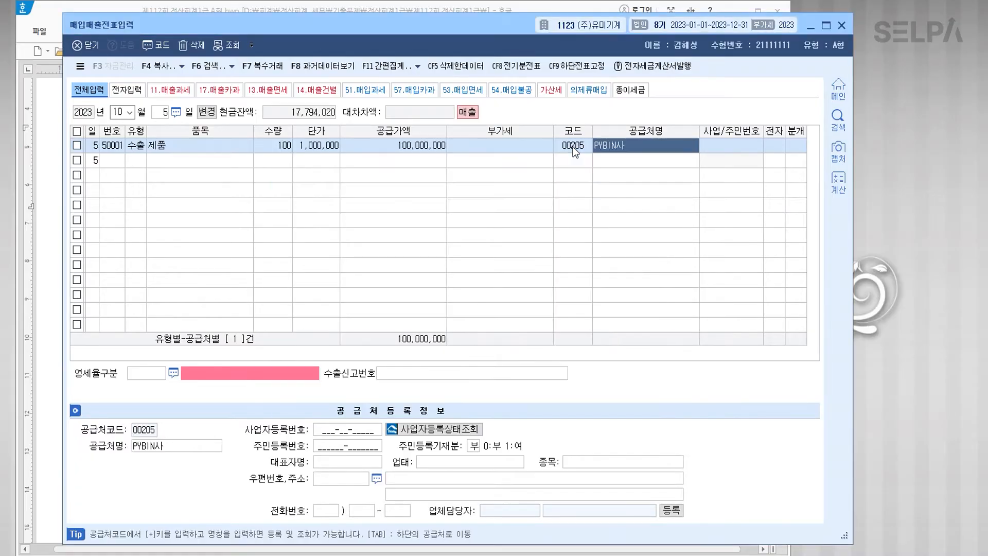
{"action": "key", "text": "Return"}
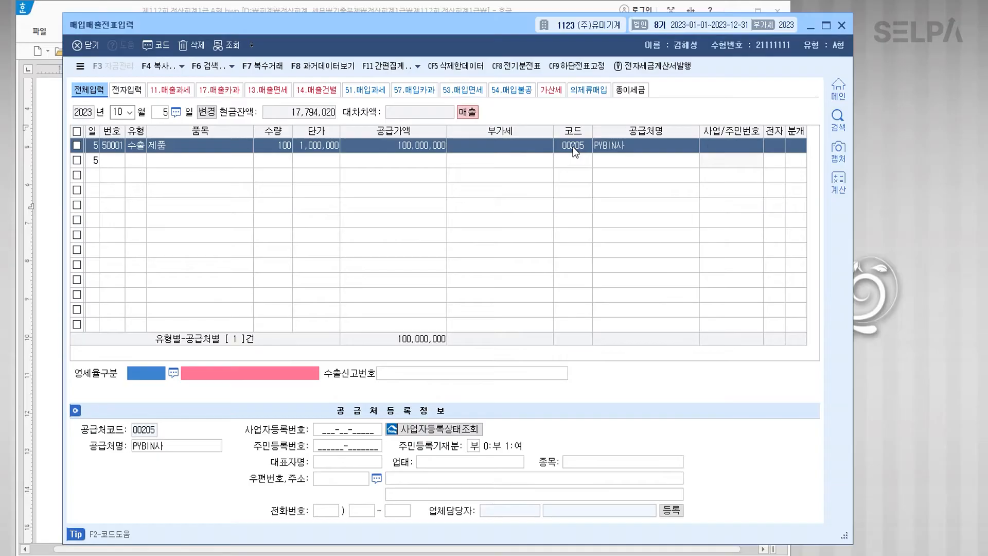
{"action": "key", "text": "ctrl"}
{"action": "key", "text": "ctrl"}
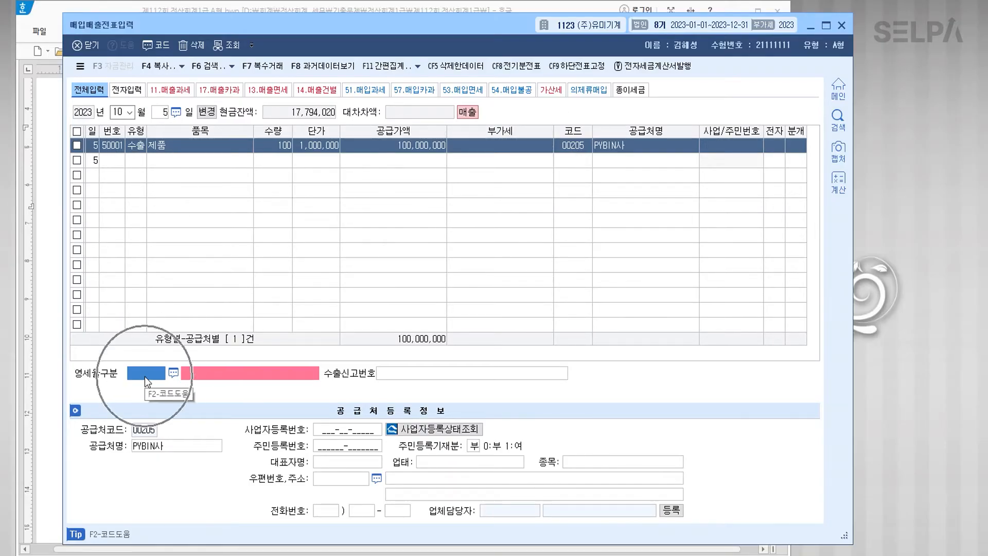
{"action": "type", "text": "1"}
{"action": "key", "text": "Return"}
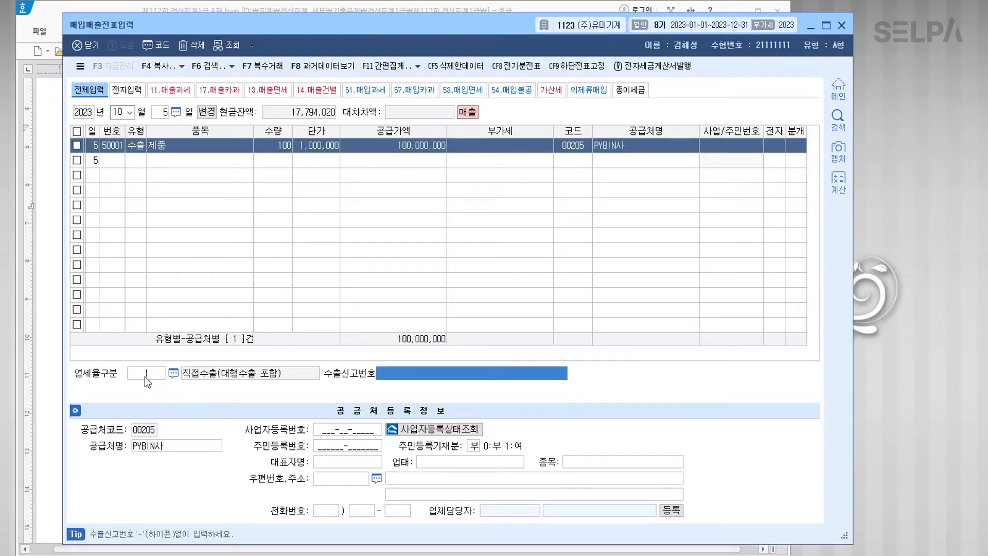
{"action": "key", "text": "Return"}
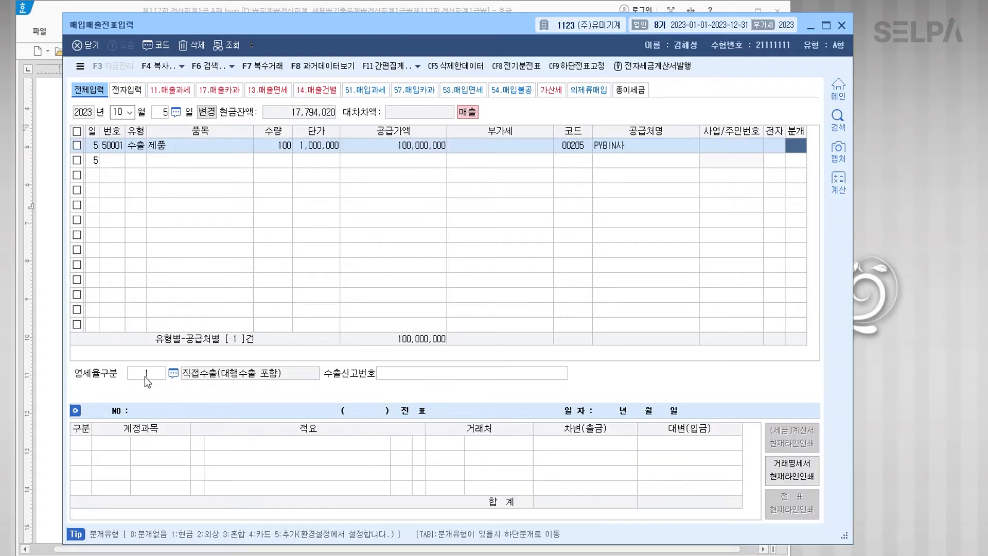
Step: Journalize as 3 혼합, debiting 0103 보통예금, and finish the entry
{"action": "type", "text": "3"}
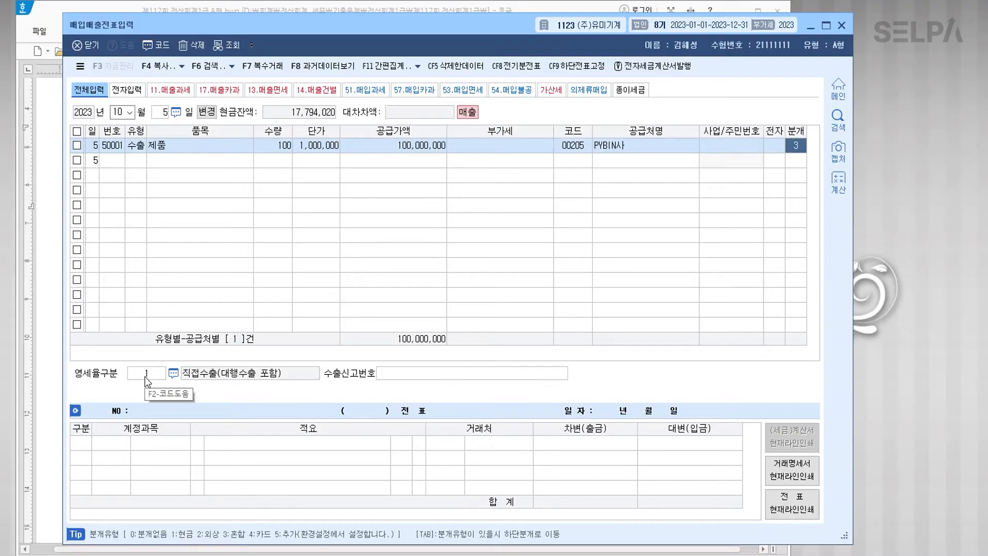
{"action": "key", "text": "Return"}
{"action": "key", "text": "Return"}
{"action": "key", "text": "Return"}
{"action": "key", "text": "Return"}
{"action": "type", "text": "3103"}
{"action": "key", "text": "Return"}
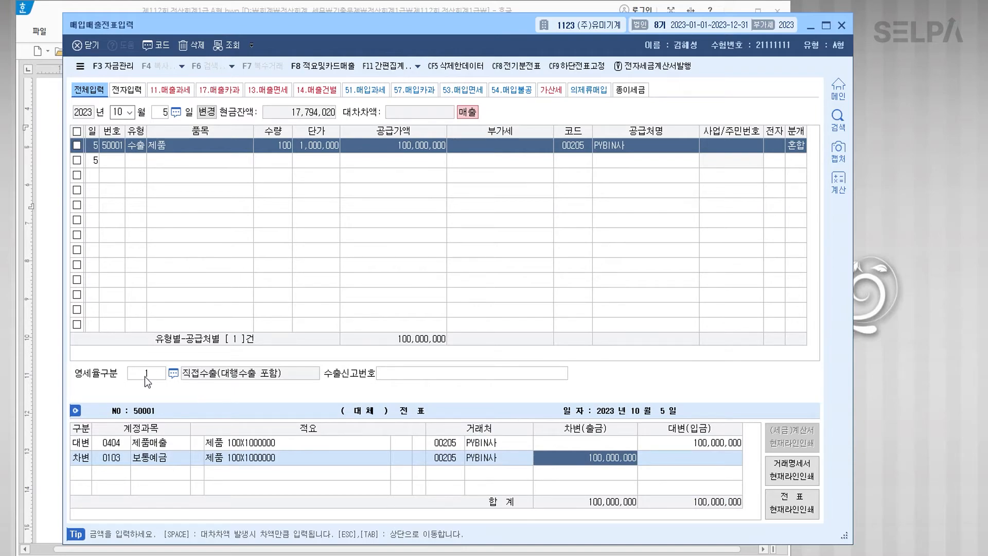
{"action": "key", "text": "Return"}
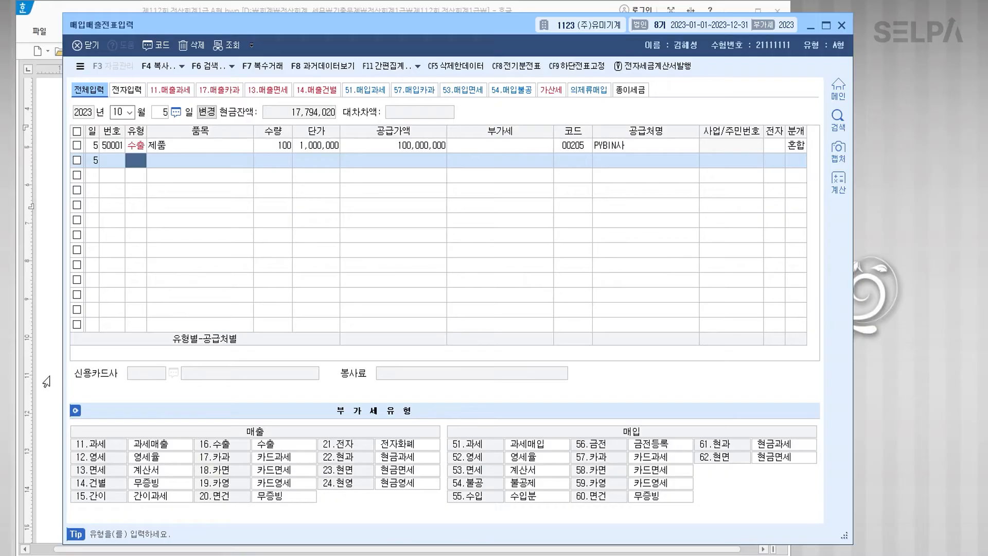
{"action": "left_click", "coordinate": [46, 381]}
Step: In question [4], colour 10월 22일, the cash book purchase phrase and 전자계산서 red, enlarging 전자계산서 to 14 pt
{"action": "scroll", "coordinate": [451, 312], "scroll_direction": "down", "scroll_amount": 6}
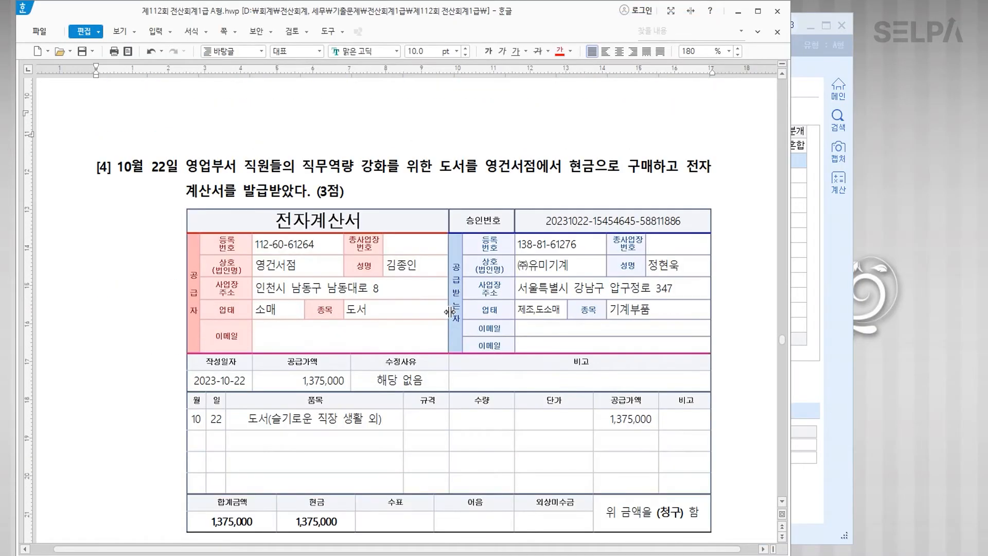
{"action": "scroll", "coordinate": [450, 312], "scroll_direction": "down", "scroll_amount": 2}
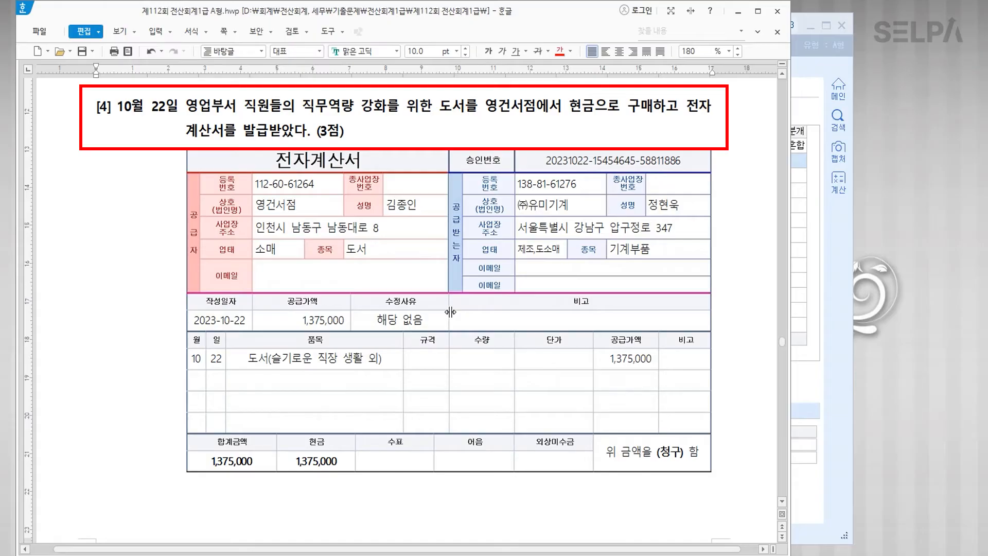
{"action": "left_click_drag", "start_coordinate": [117, 106], "coordinate": [178, 110]}
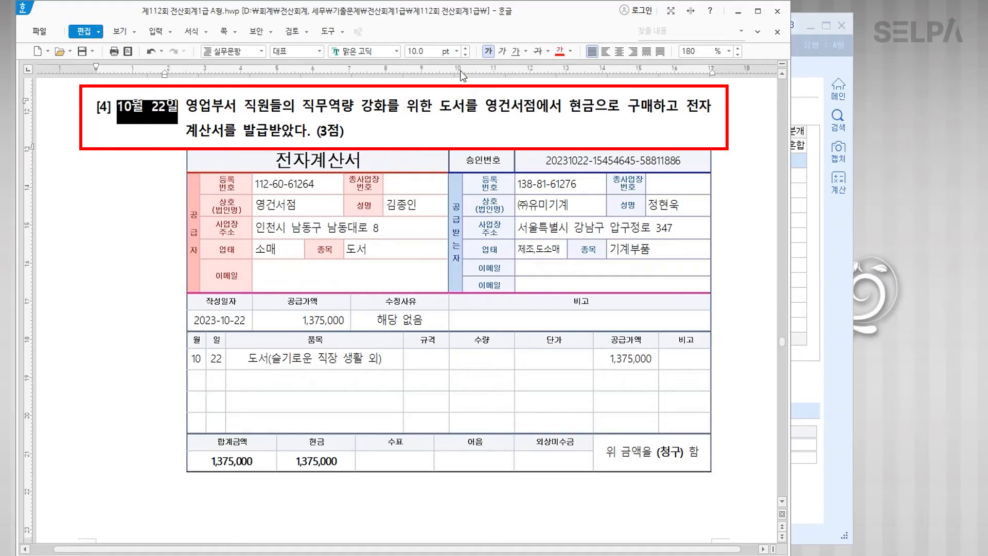
{"action": "left_click", "coordinate": [560, 51]}
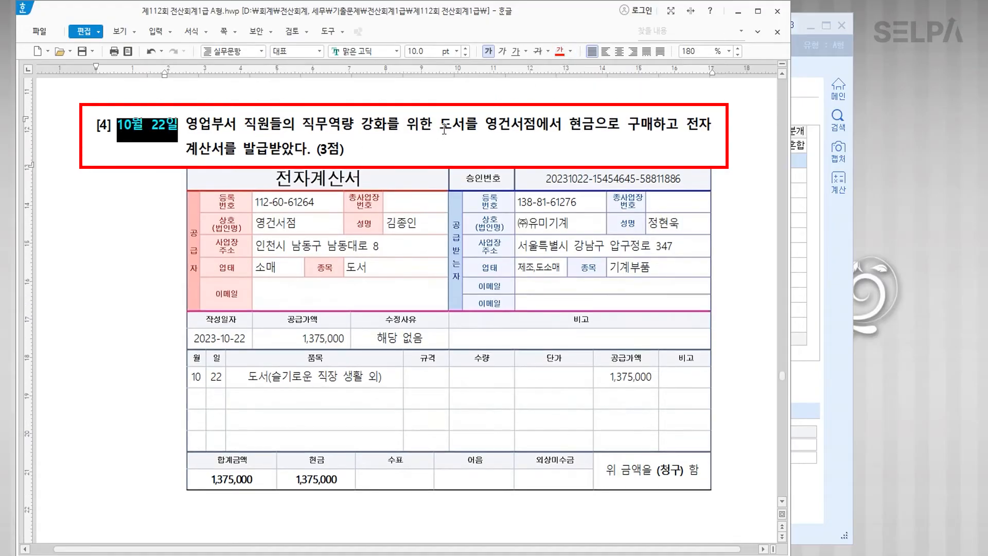
{"action": "left_click_drag", "start_coordinate": [441, 124], "coordinate": [653, 124]}
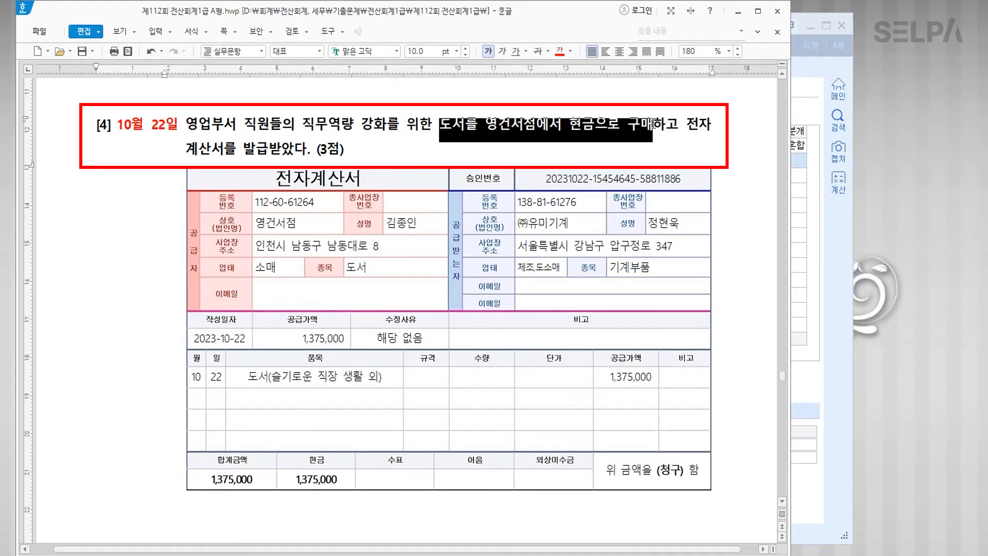
{"action": "left_click", "coordinate": [560, 51]}
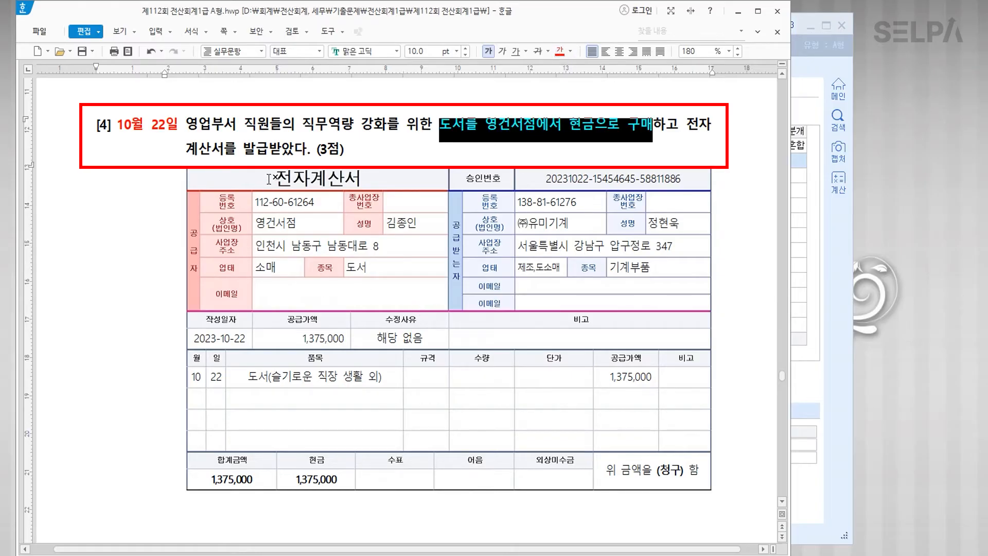
{"action": "left_click_drag", "start_coordinate": [685, 124], "coordinate": [227, 155]}
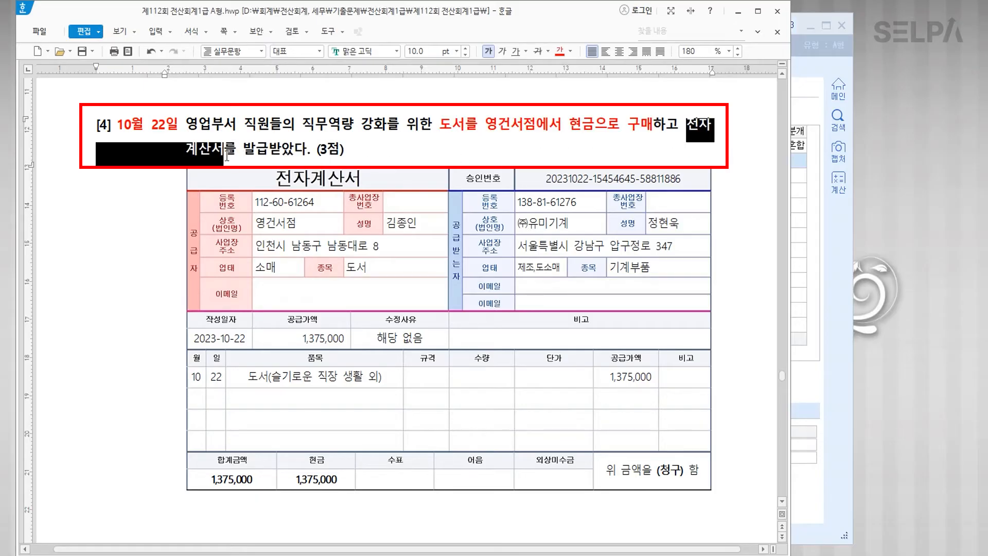
{"action": "left_click", "coordinate": [559, 52]}
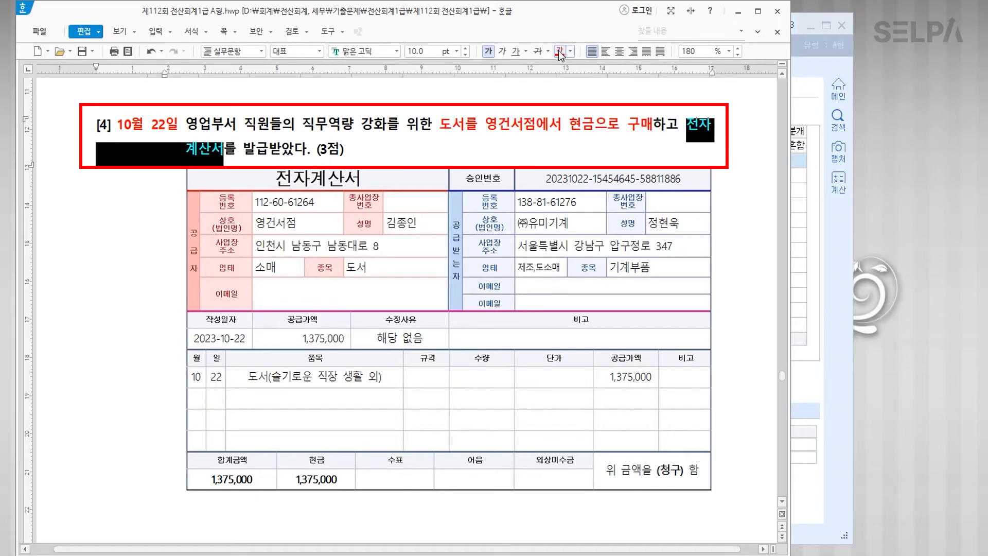
{"action": "left_click", "coordinate": [457, 51]}
{"action": "left_click", "coordinate": [435, 157]}
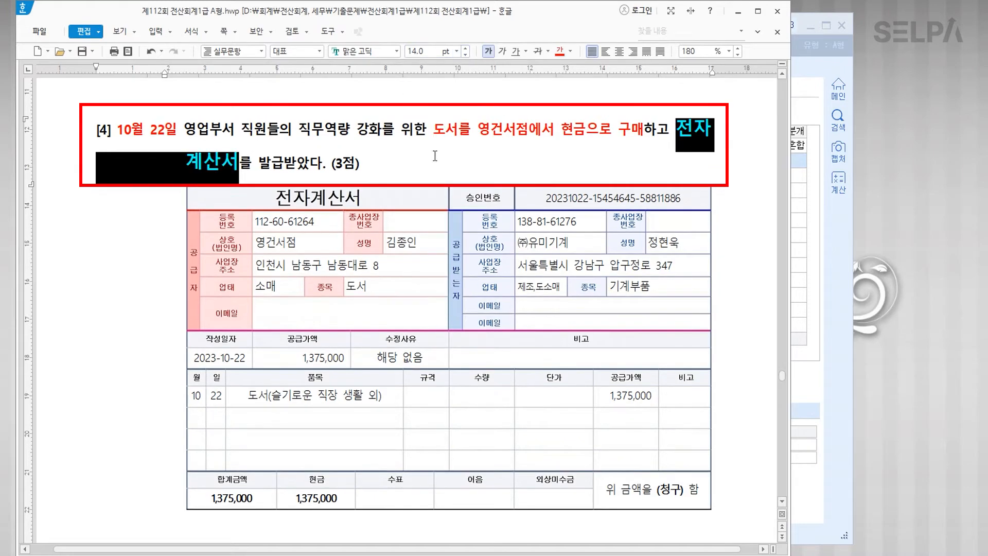
Step: Add the note '>> 면세' after 전자계산서 on its own line
{"action": "left_click", "coordinate": [669, 137]}
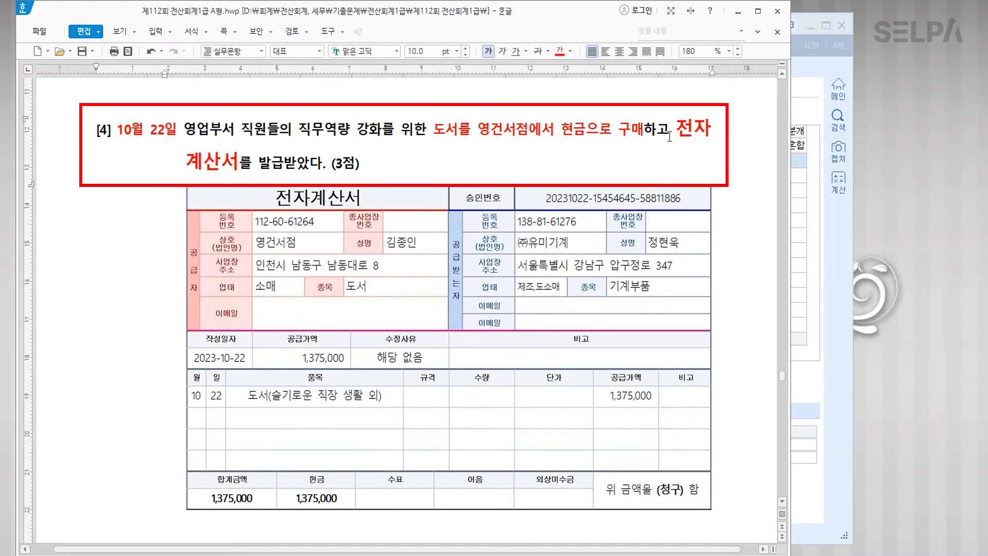
{"action": "key", "text": "Return"}
{"action": "key", "text": "BackSpace"}
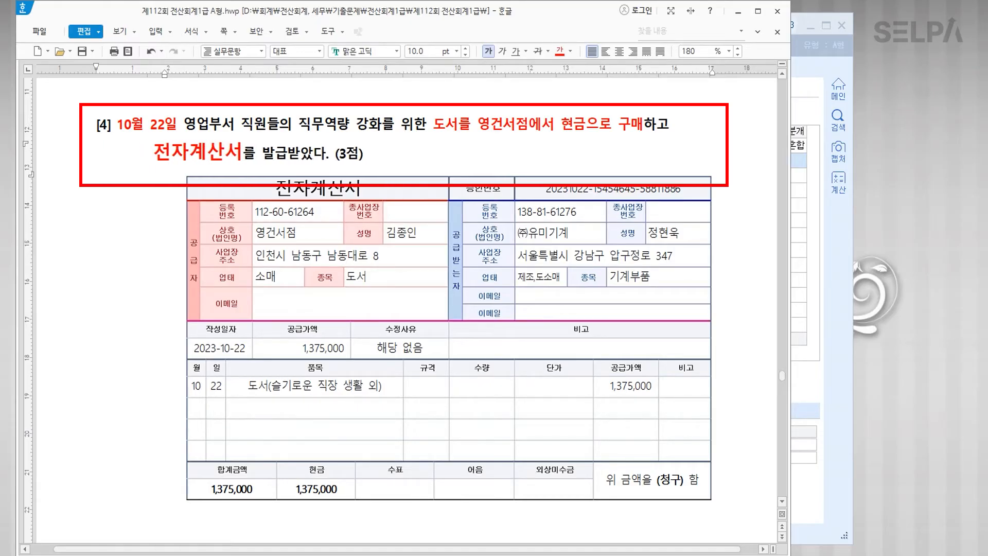
{"action": "key", "text": "Right"}
{"action": "key", "text": "Right"}
{"action": "key", "text": "Right"}
{"action": "key", "text": "Right"}
{"action": "key", "text": "Right"}
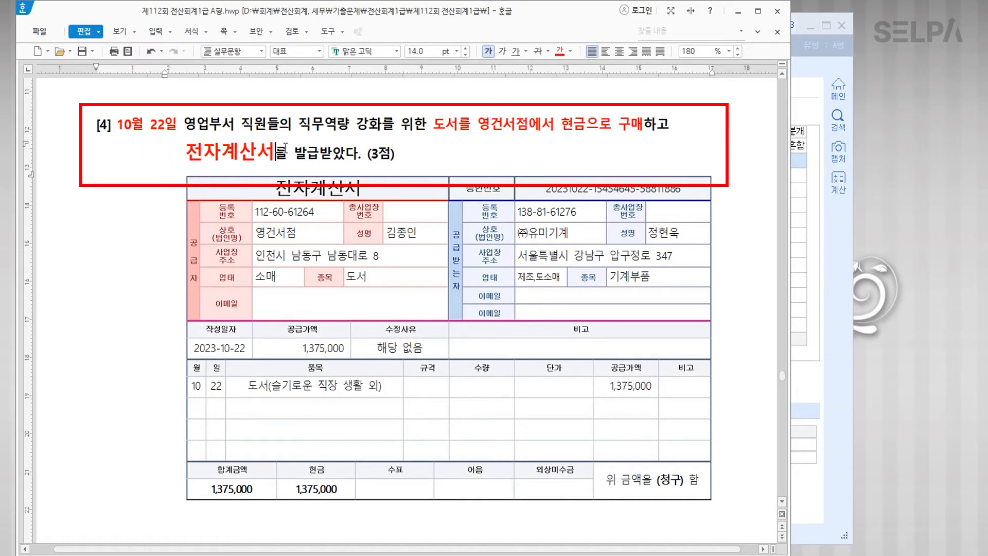
{"action": "type", "text": ">>"}
{"action": "type", "text": "면세"}
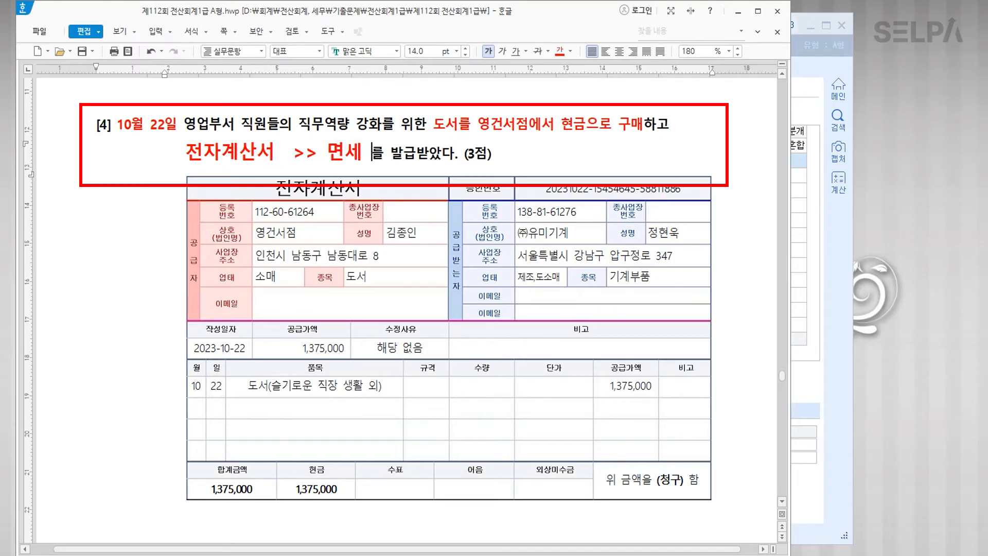
Step: Make the 1,375,000 공급가액 bold and red
{"action": "left_click", "coordinate": [325, 489]}
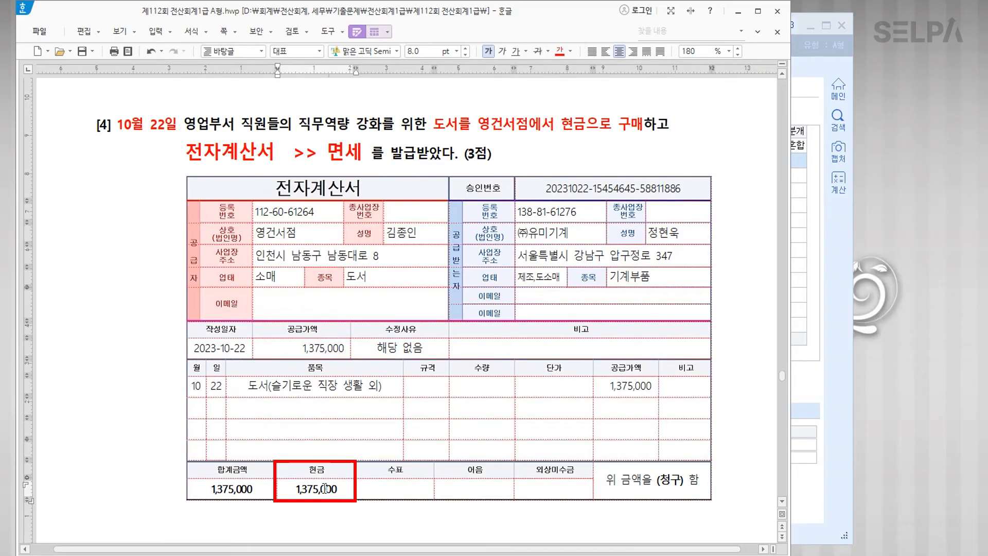
{"action": "left_click_drag", "start_coordinate": [301, 349], "coordinate": [345, 348]}
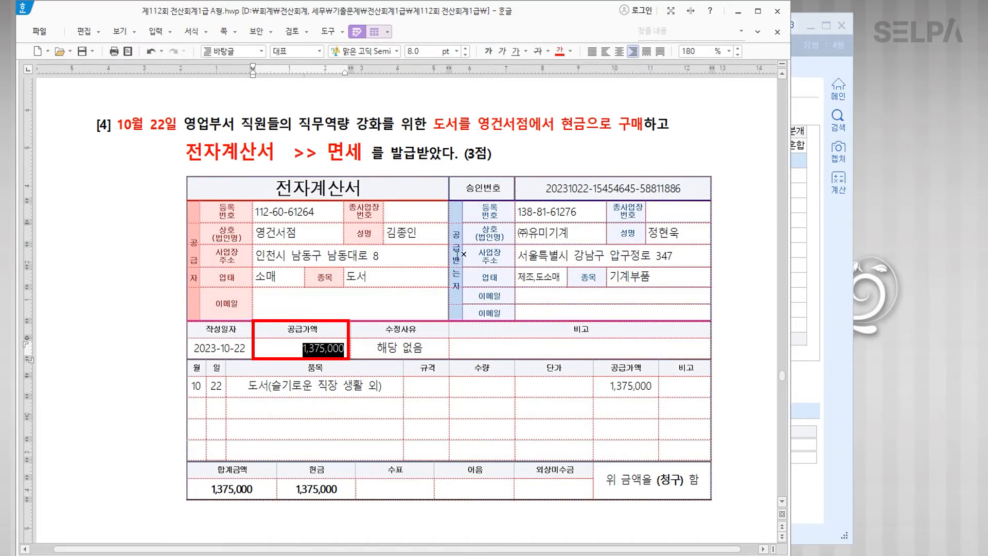
{"action": "left_click", "coordinate": [489, 52]}
{"action": "left_click", "coordinate": [368, 425]}
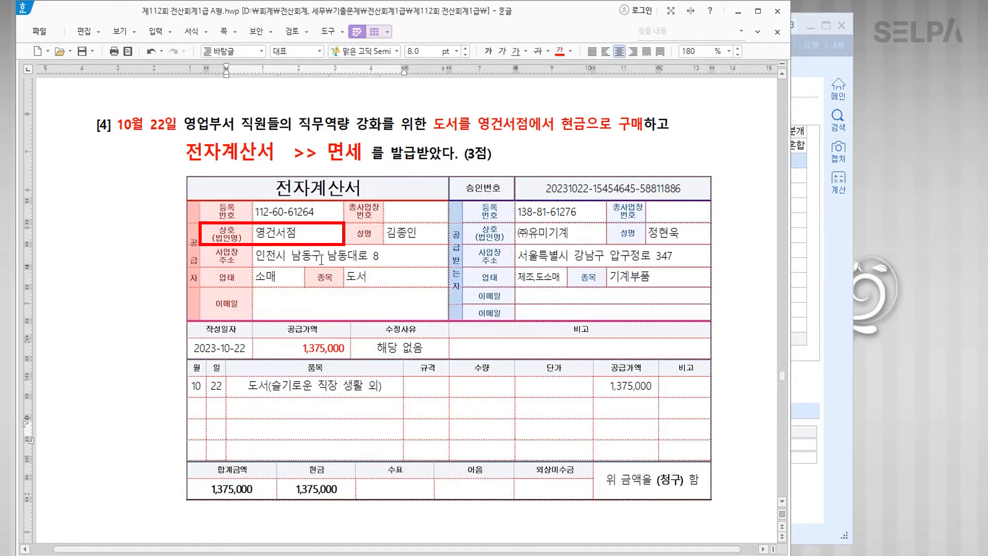
{"action": "left_click_drag", "start_coordinate": [307, 233], "coordinate": [256, 232]}
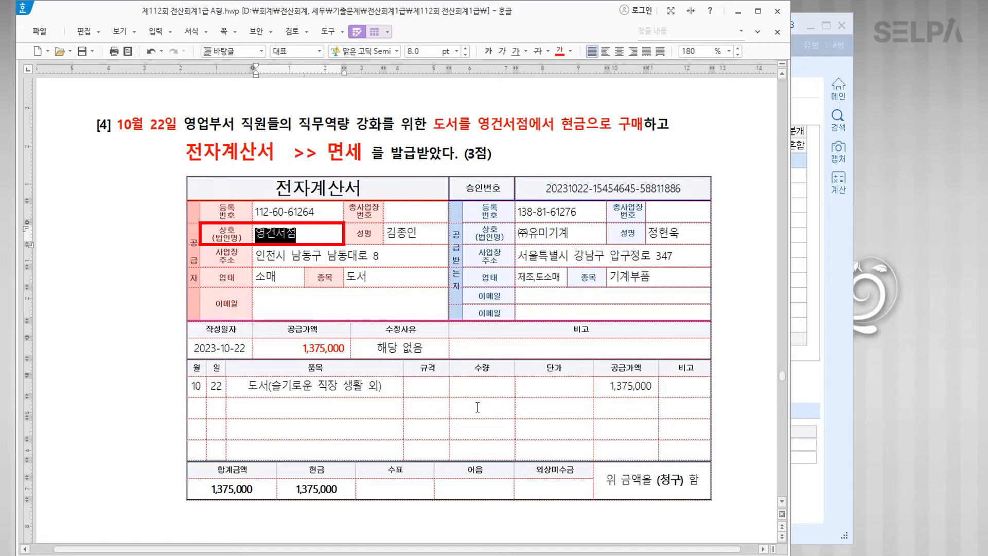
Step: Enter an October 22 type 53 purchase of 도서 for 1,375,000
{"action": "key", "text": "alt+Tab"}
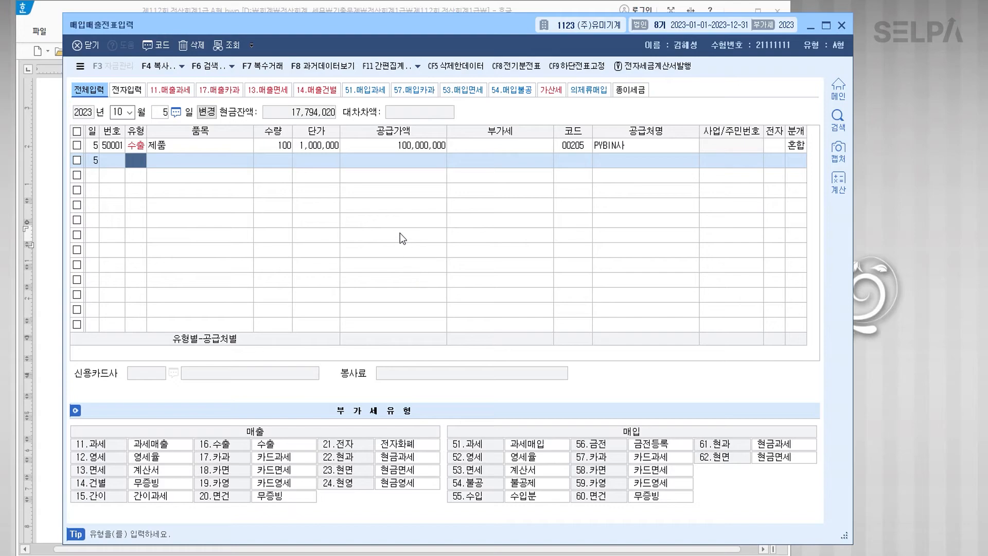
{"action": "key", "text": "shift+Tab"}
{"action": "type", "text": "22"}
{"action": "key", "text": "Return"}
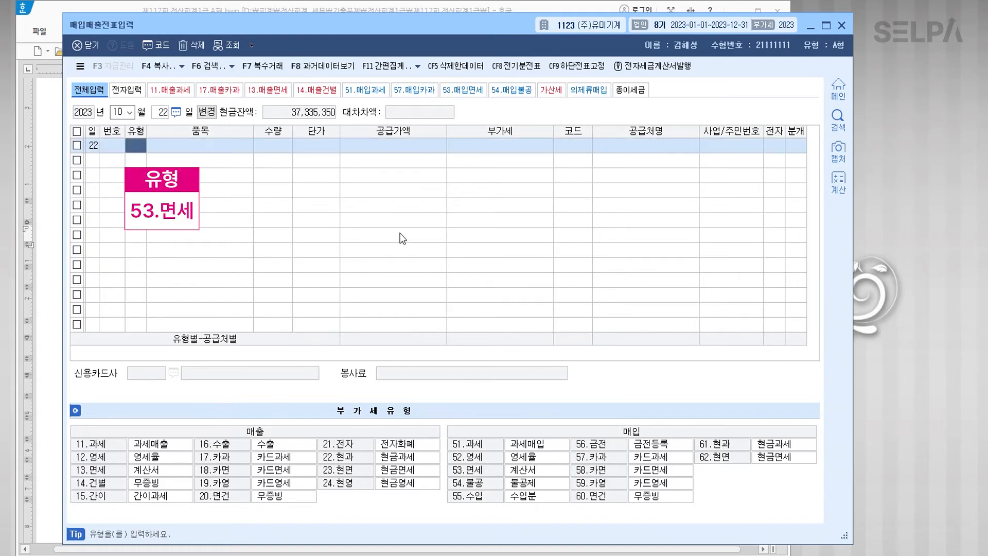
{"action": "type", "text": "53"}
{"action": "key", "text": "Return"}
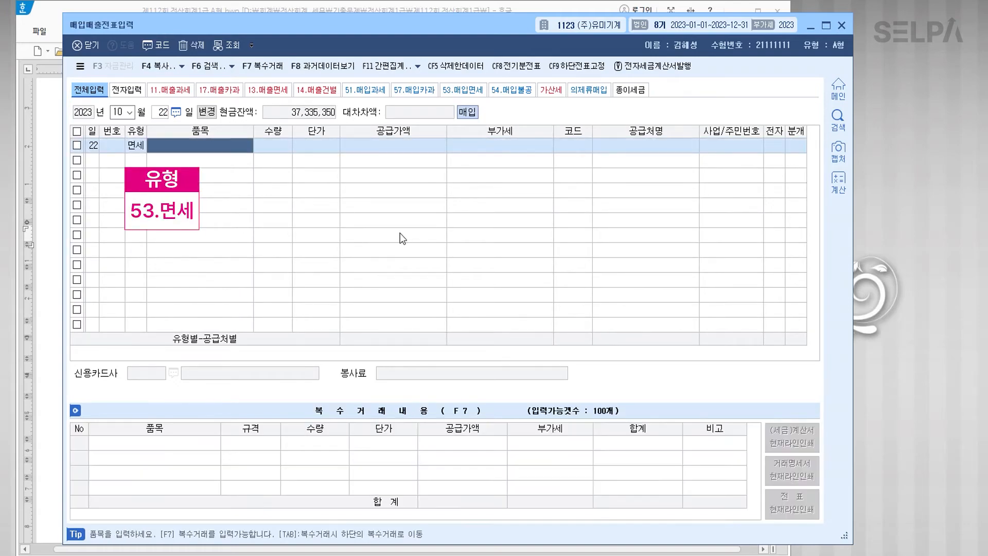
{"action": "type", "text": "도서"}
{"action": "key", "text": "Return"}
{"action": "key", "text": "Return"}
{"action": "key", "text": "Return"}
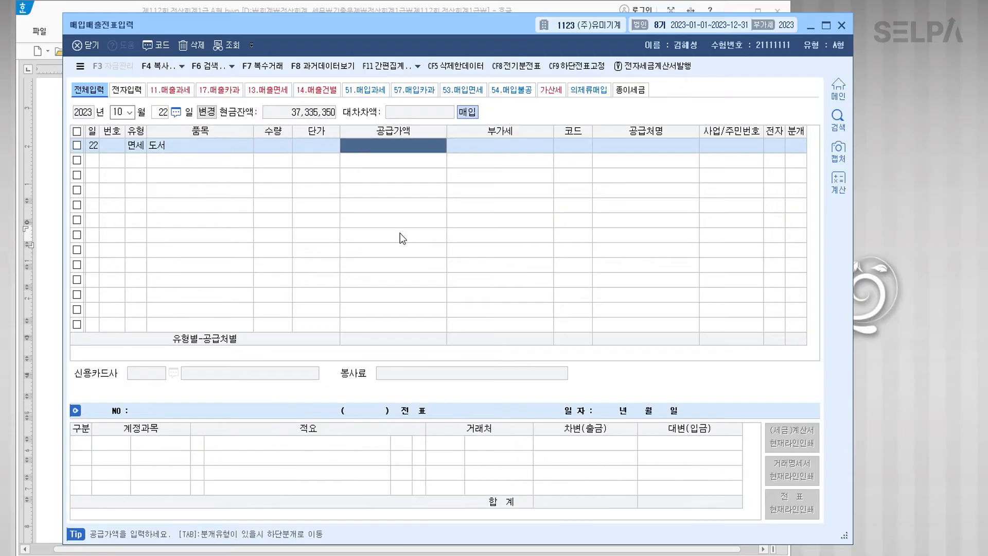
{"action": "type", "text": "1375000"}
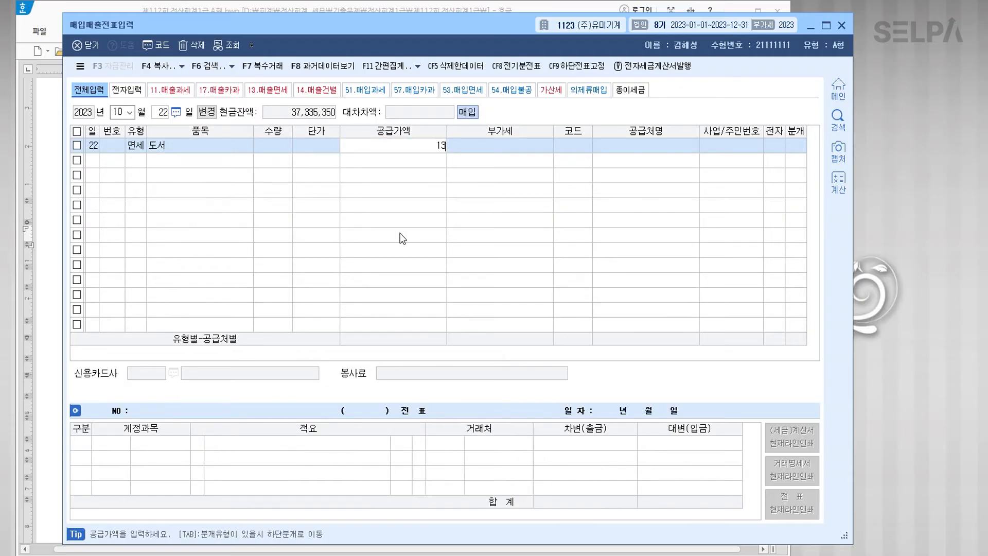
{"action": "key", "text": "Return"}
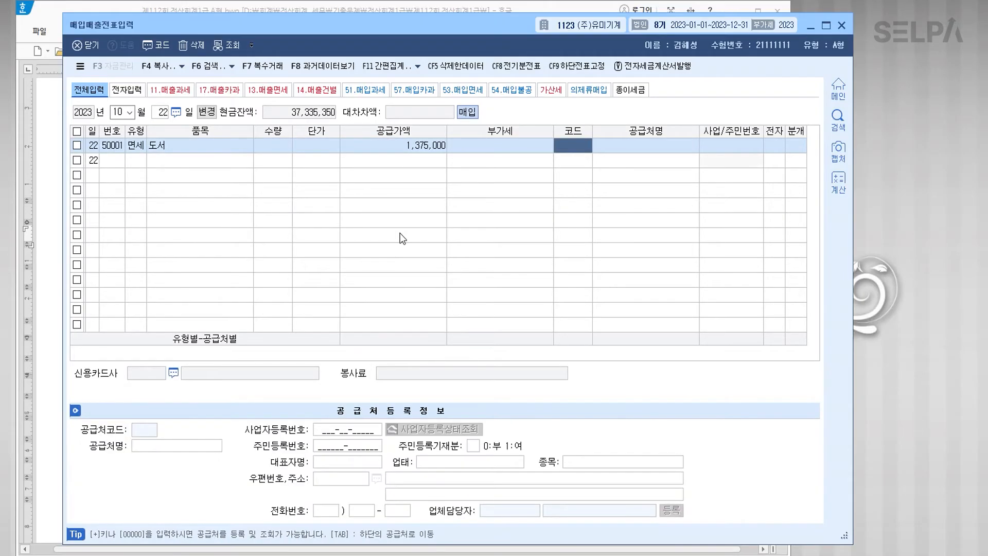
Step: Set supplier 영건서점, electronic invoice 1, and cash journal 1
{"action": "type", "text": "영건"}
{"action": "key", "text": "Return"}
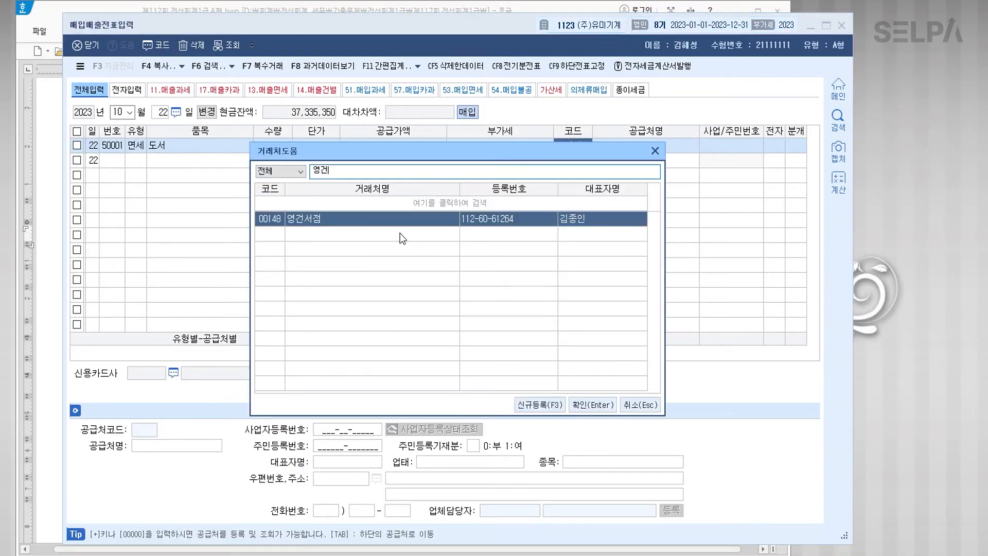
{"action": "key", "text": "Return"}
{"action": "key", "text": "Return"}
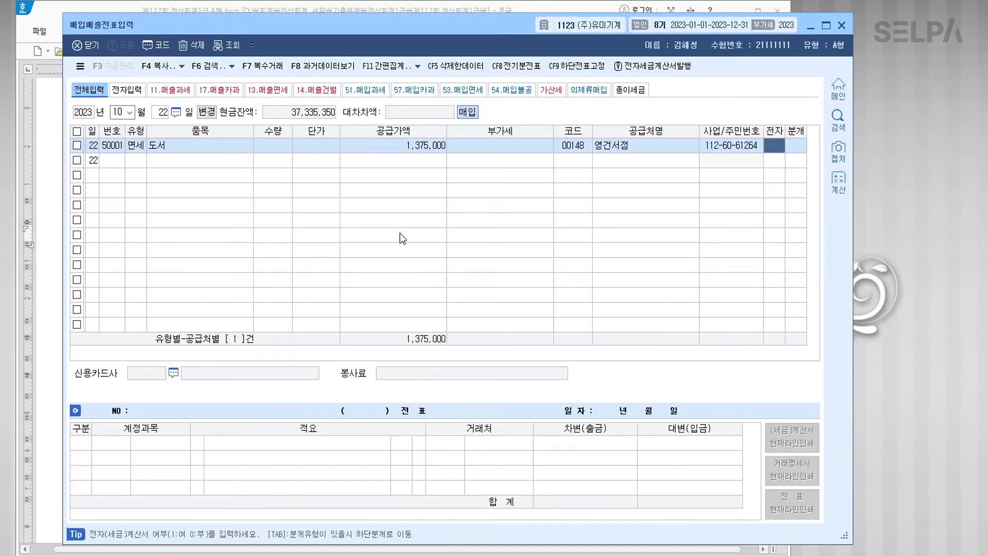
{"action": "type", "text": "1"}
{"action": "key", "text": "Return"}
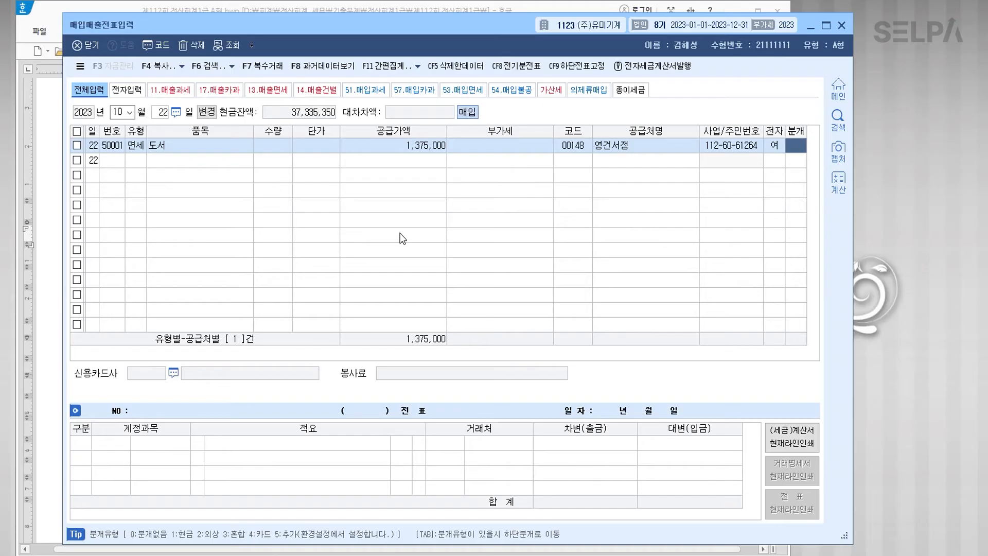
{"action": "type", "text": "1"}
{"action": "key", "text": "Return"}
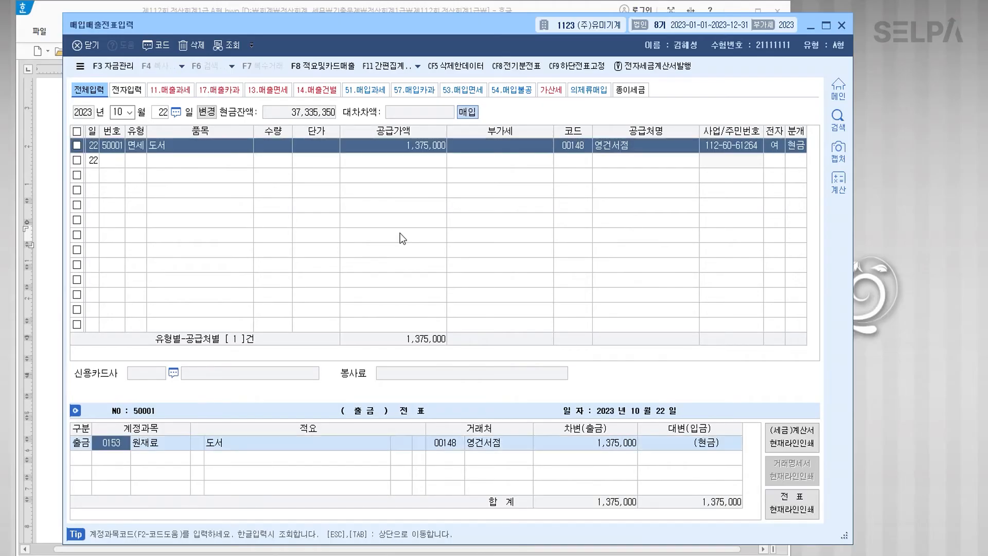
Step: Change the debit account to 0826 도서인쇄비 and finish the entry
{"action": "type", "text": "도서"}
{"action": "key", "text": "Return"}
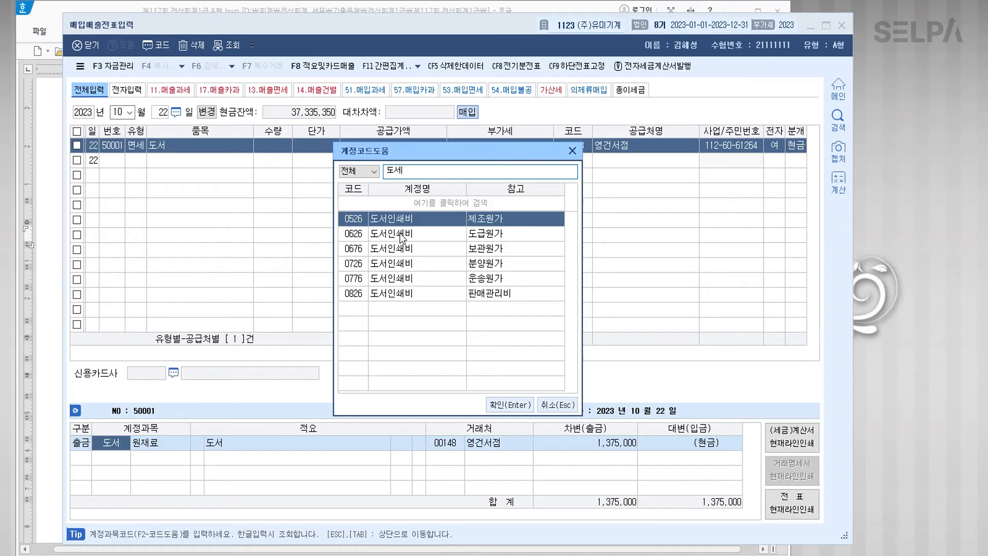
{"action": "key", "text": "Down"}
{"action": "key", "text": "Down"}
{"action": "key", "text": "Down"}
{"action": "key", "text": "Down"}
{"action": "key", "text": "Down"}
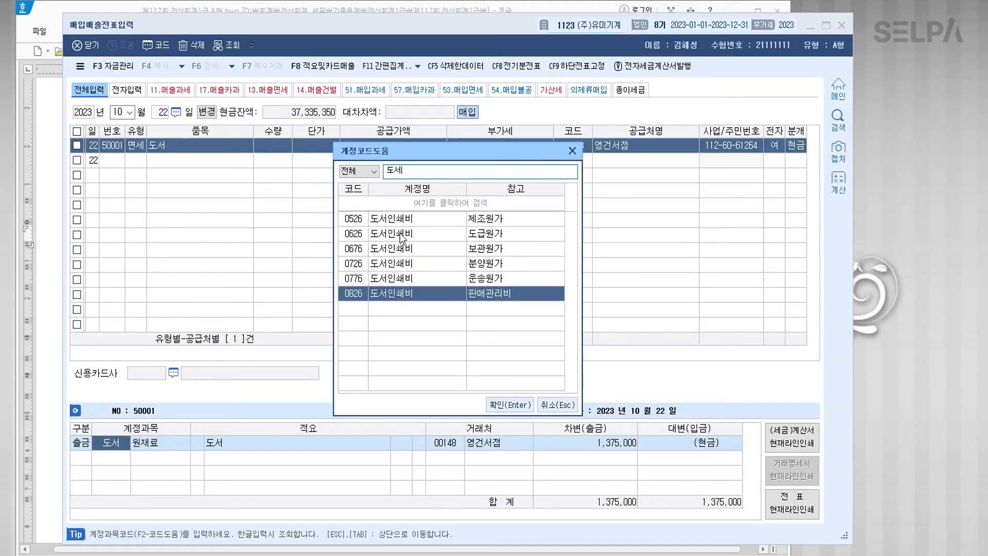
{"action": "key", "text": "Return"}
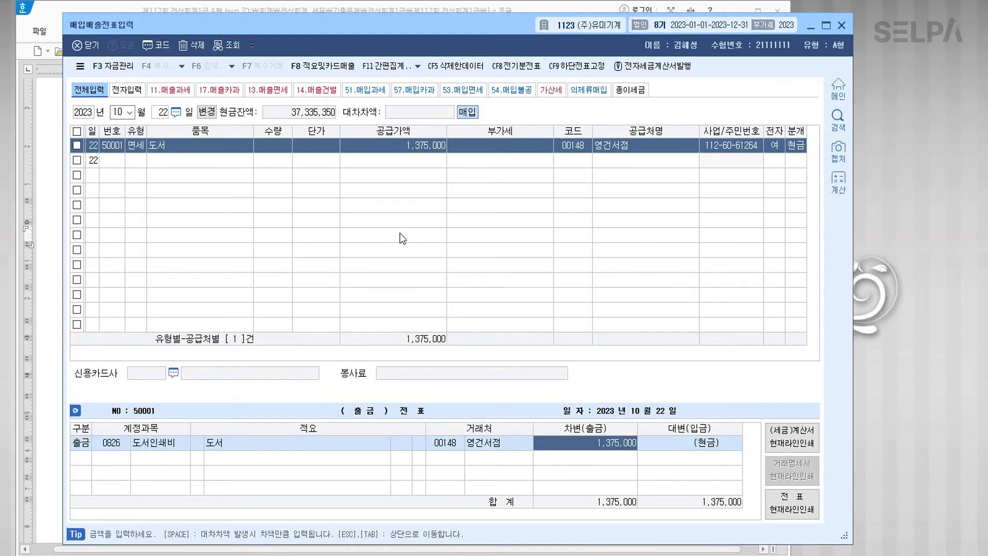
{"action": "key", "text": "Return"}
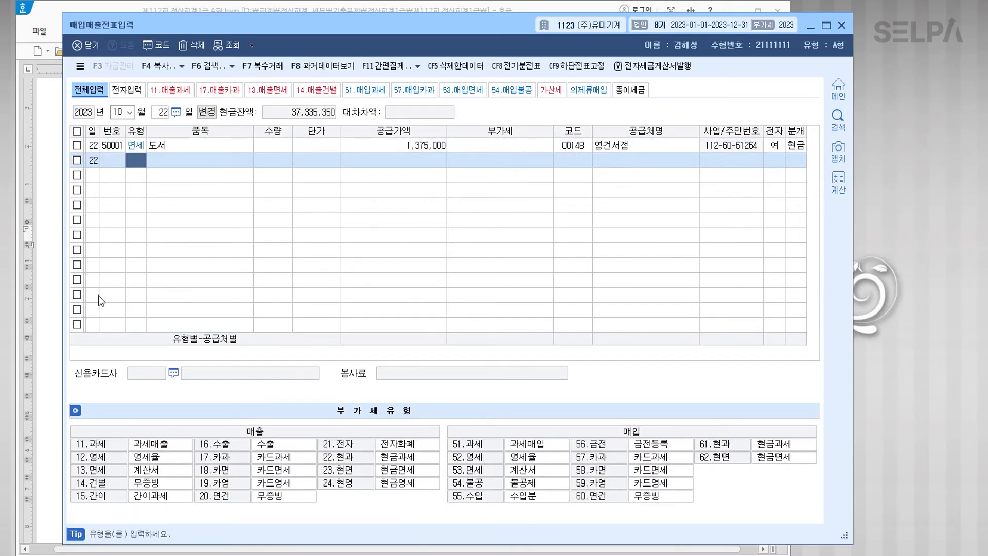
{"action": "left_click", "coordinate": [40, 315]}
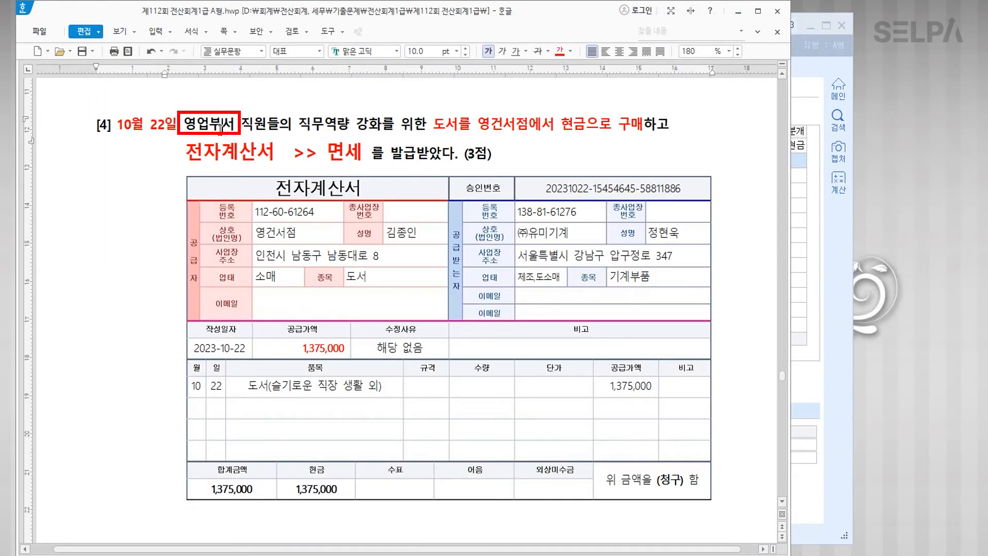
Step: Colour 영업부 in question [4] blue
{"action": "left_click_drag", "start_coordinate": [187, 122], "coordinate": [222, 125]}
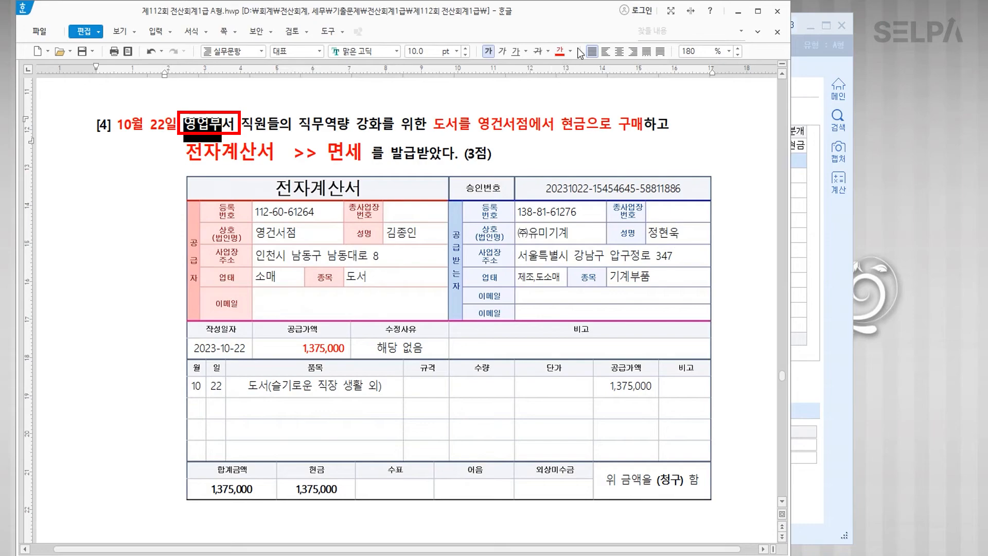
{"action": "left_click", "coordinate": [571, 51]}
{"action": "left_click", "coordinate": [624, 101]}
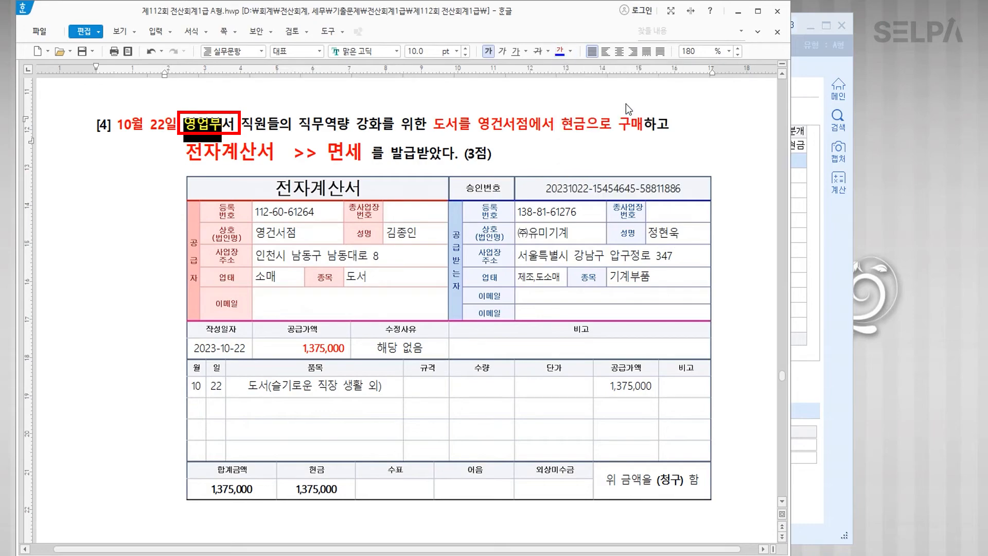
{"action": "left_click", "coordinate": [397, 153]}
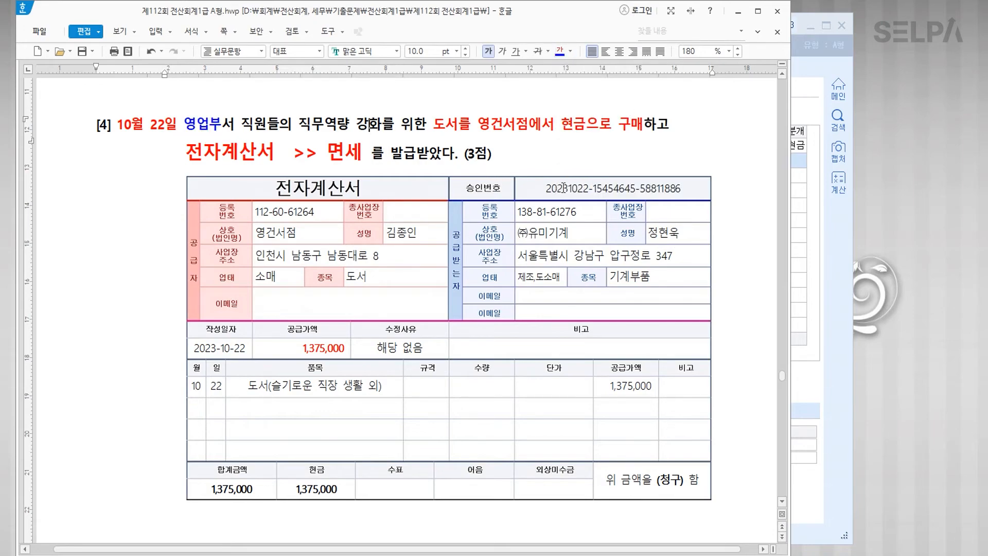
{"action": "scroll", "coordinate": [491, 287], "scroll_direction": "down", "scroll_amount": 4}
{"action": "scroll", "coordinate": [476, 259], "scroll_direction": "down", "scroll_amount": 12}
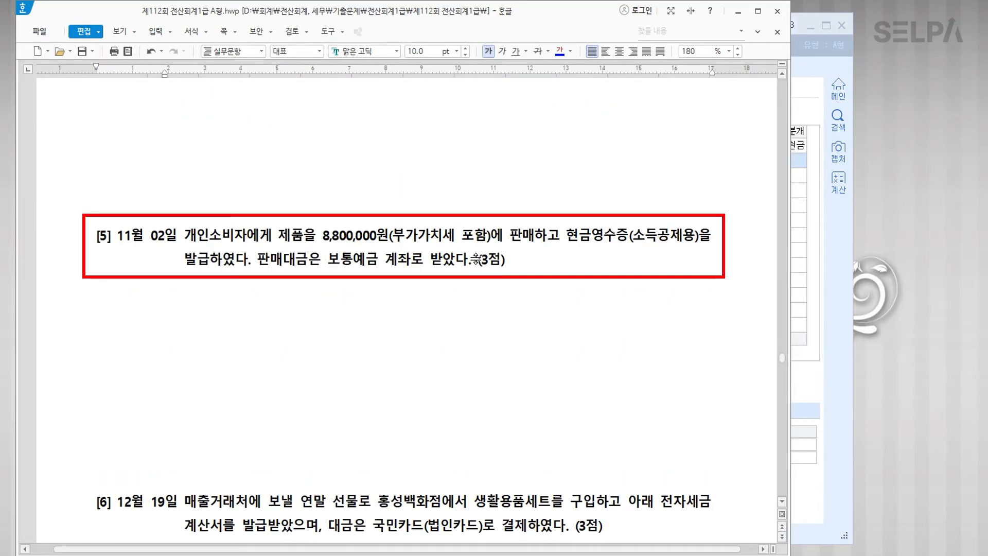
Step: In question [5], colour 11월 02일, the 현금영수증 발급 phrase and 판매 blue
{"action": "left_click_drag", "start_coordinate": [116, 236], "coordinate": [178, 234]}
{"action": "left_click", "coordinate": [561, 51]}
{"action": "left_click", "coordinate": [308, 259]}
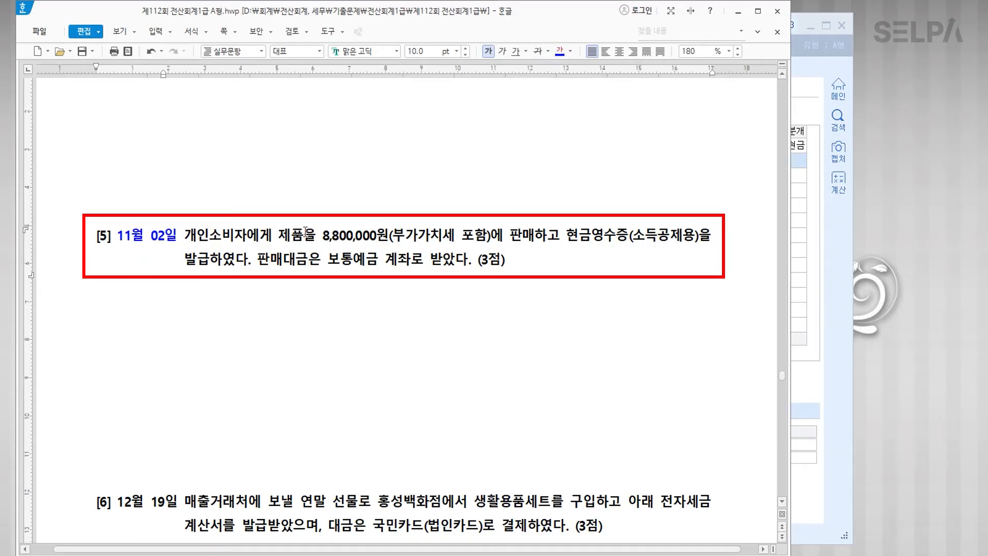
{"action": "left_click_drag", "start_coordinate": [571, 235], "coordinate": [209, 263]}
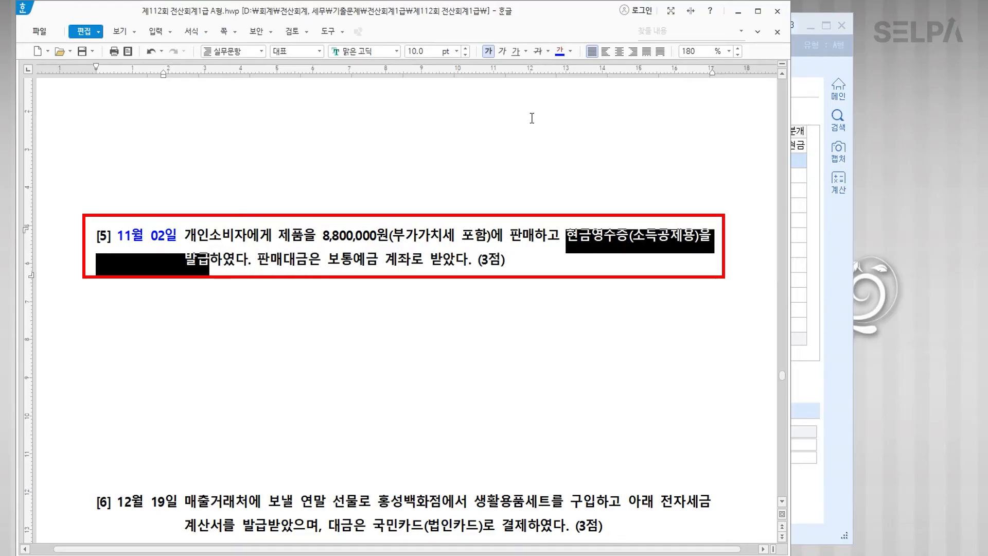
{"action": "left_click", "coordinate": [561, 55]}
{"action": "scroll", "coordinate": [519, 182], "scroll_direction": "down", "scroll_amount": 3}
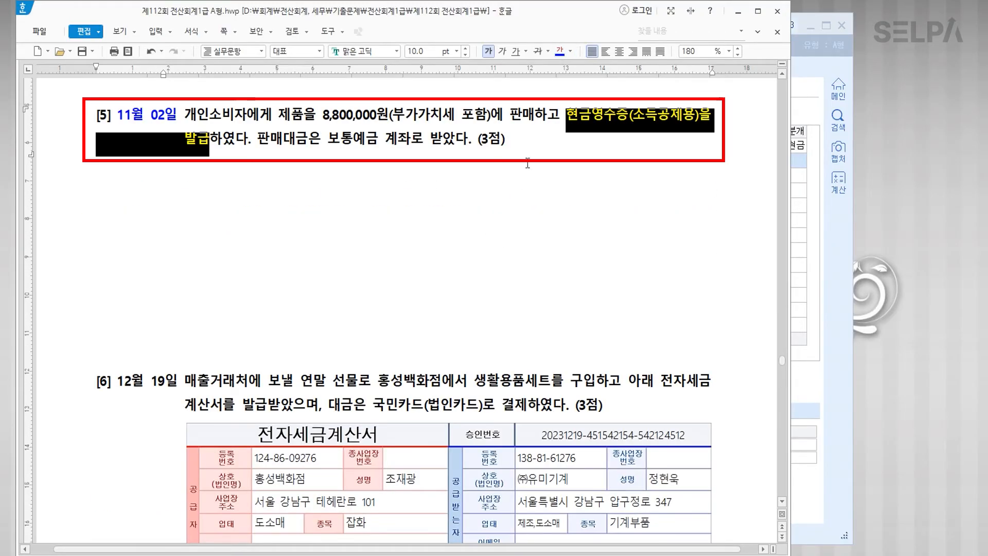
{"action": "left_click_drag", "start_coordinate": [511, 114], "coordinate": [532, 114]}
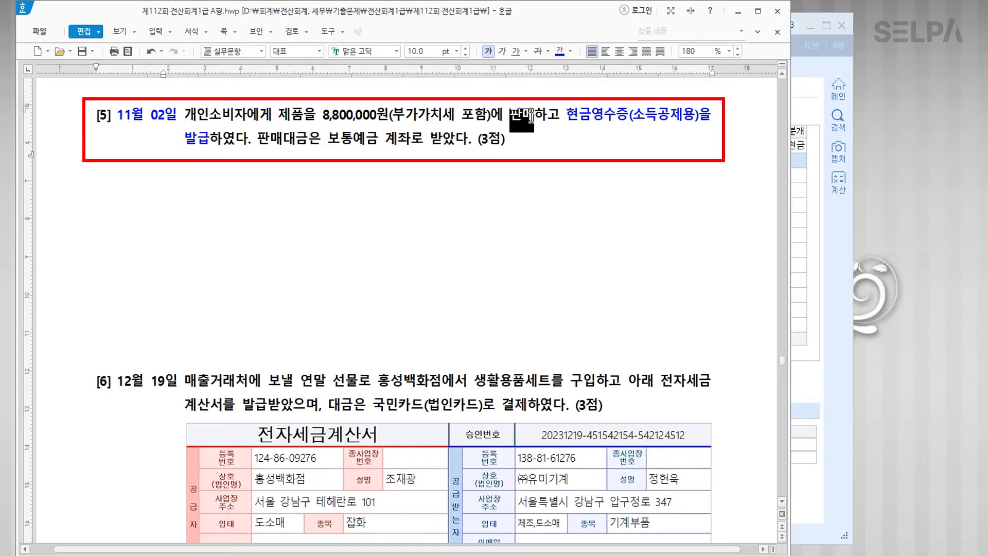
{"action": "left_click", "coordinate": [559, 50]}
{"action": "left_click", "coordinate": [422, 331]}
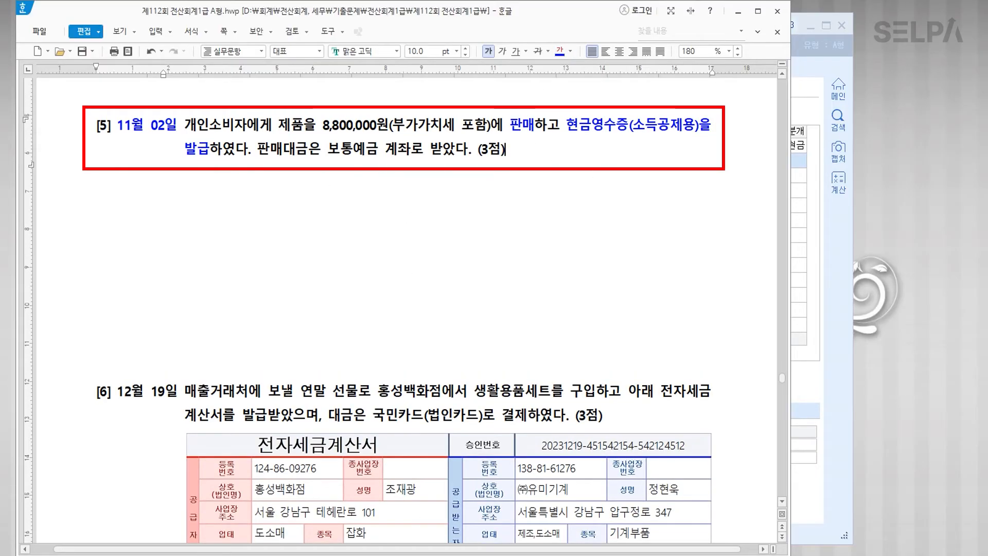
Step: Start a November 2 row in KcLep's 매입매출전표입력
{"action": "key", "text": "alt+Tab"}
{"action": "type", "text": "11"}
{"action": "key", "text": "Return"}
{"action": "type", "text": "2"}
{"action": "key", "text": "Return"}
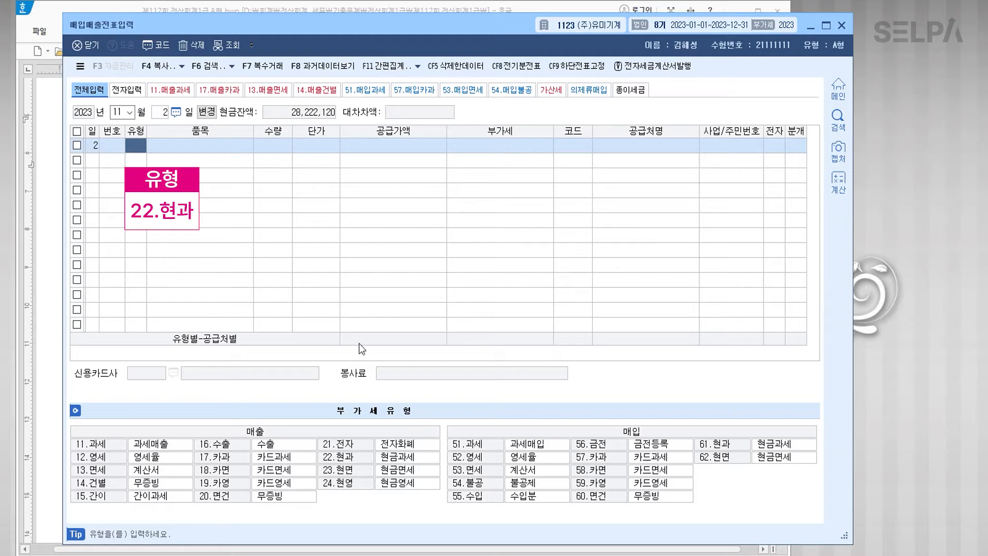
Step: Enter a type 22 현과 sale of 제품 for 8,800,000, split into 8,000,000 supply and 800,000 VAT
{"action": "type", "text": "22"}
{"action": "key", "text": "Return"}
{"action": "type", "text": "제품"}
{"action": "key", "text": "Return"}
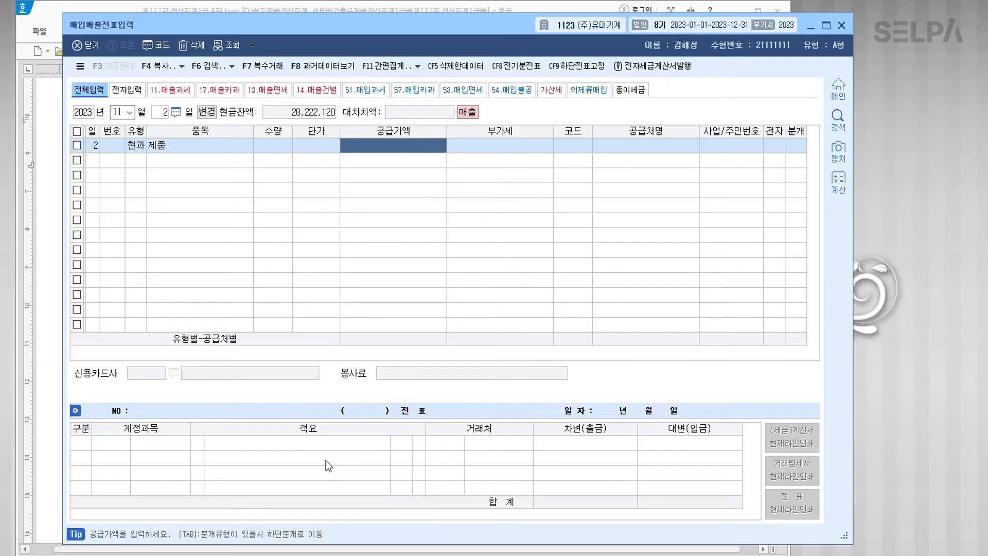
{"action": "type", "text": "8800000"}
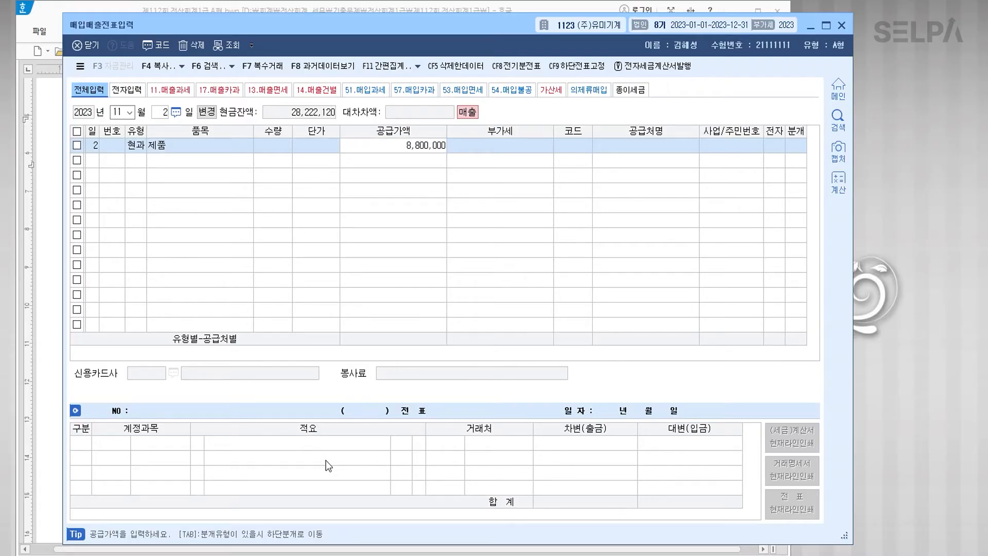
{"action": "key", "text": "Return"}
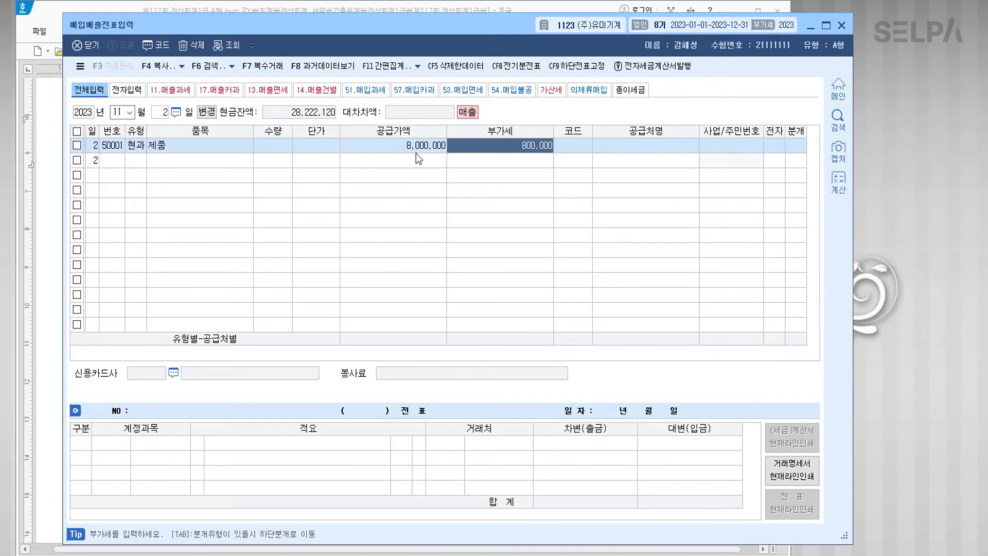
{"action": "left_click", "coordinate": [520, 148]}
{"action": "key", "text": "Return"}
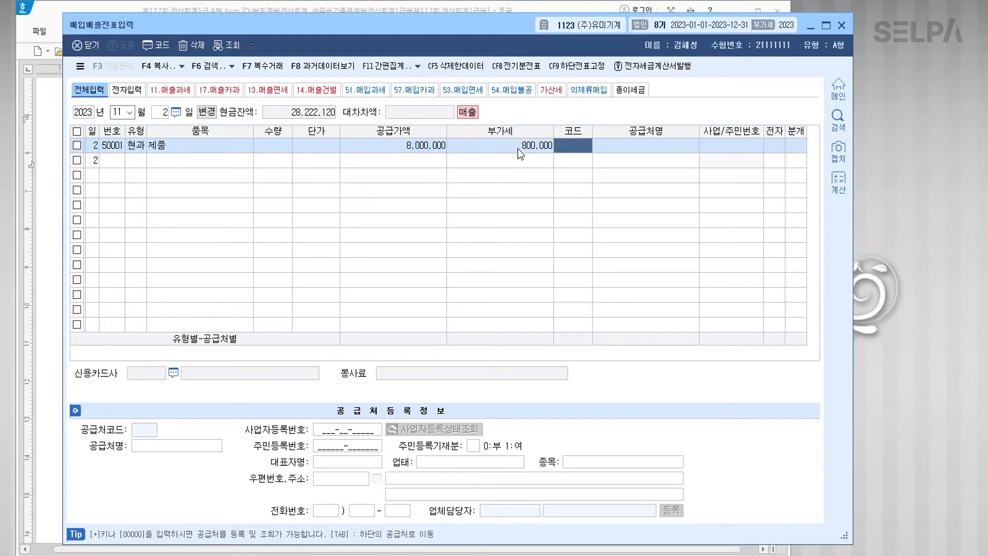
Step: Set the journal to 3 혼합 and add a debit line 0103 보통예금 for 8,800,000
{"action": "key", "text": "Return"}
{"action": "key", "text": "Return"}
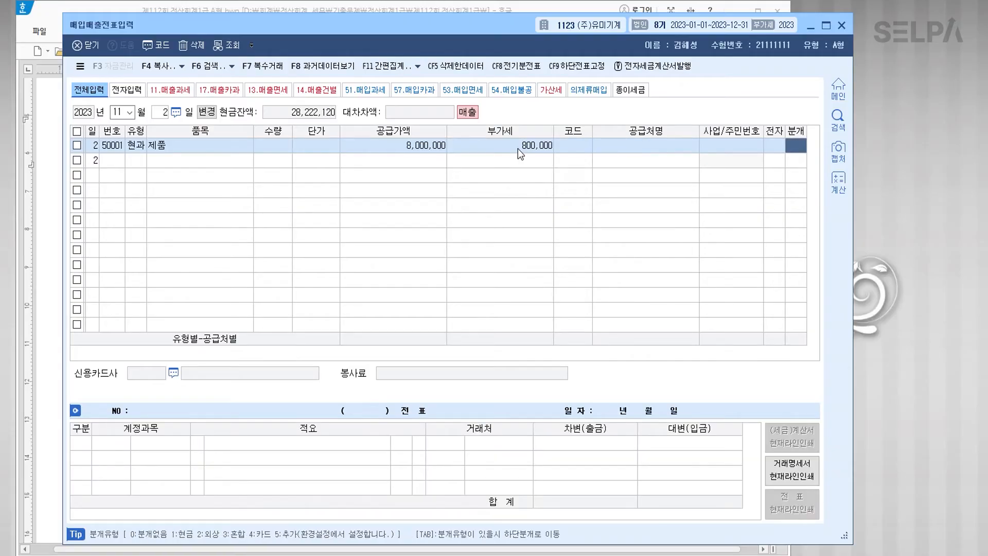
{"action": "type", "text": "3"}
{"action": "key", "text": "Return"}
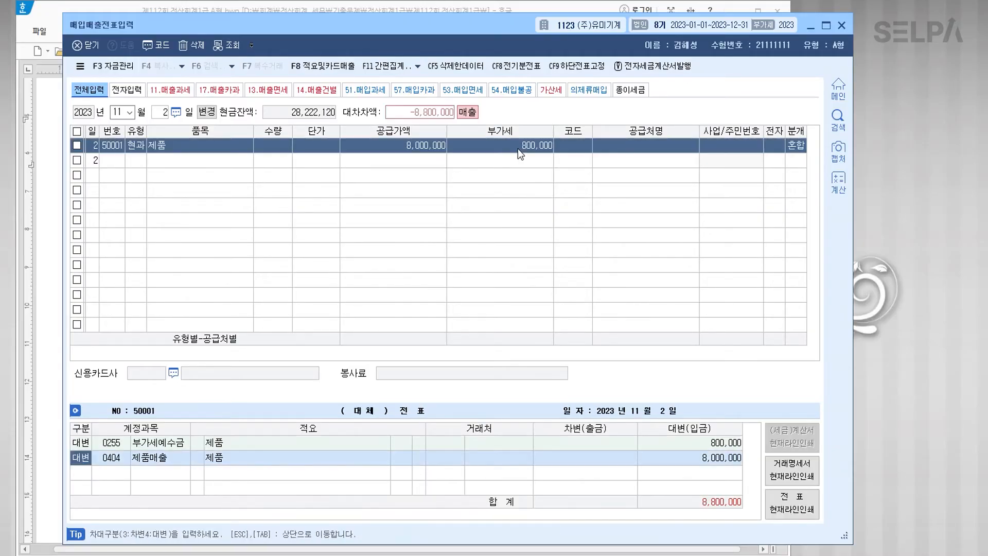
{"action": "key", "text": "Return"}
{"action": "key", "text": "Return"}
{"action": "key", "text": "Return"}
{"action": "type", "text": "3"}
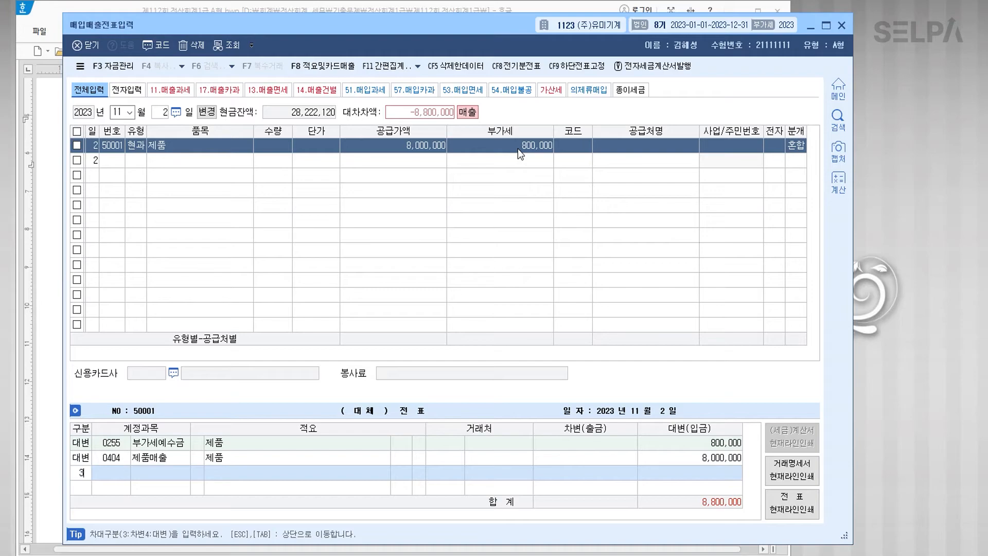
{"action": "key", "text": "Return"}
{"action": "type", "text": "103"}
{"action": "key", "text": "Return"}
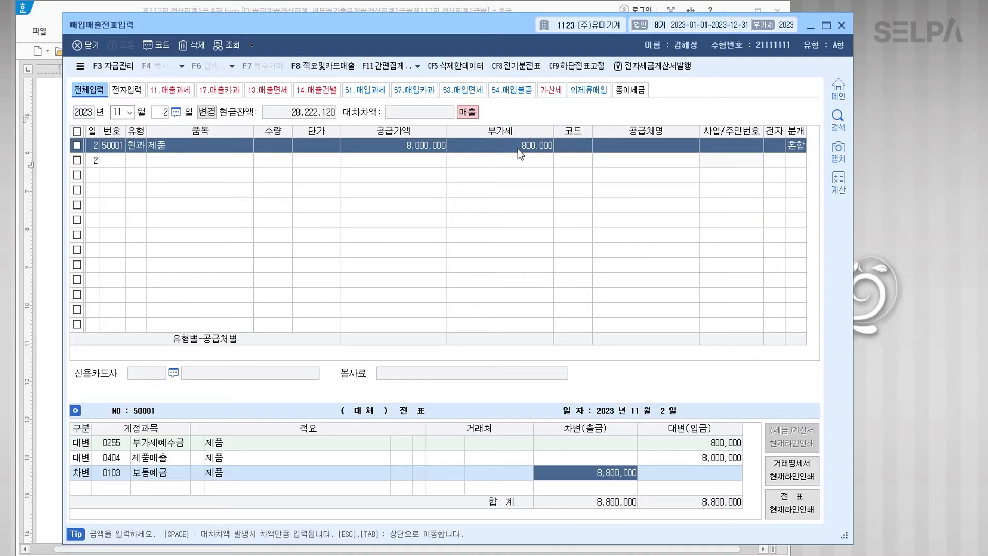
{"action": "key", "text": "Escape"}
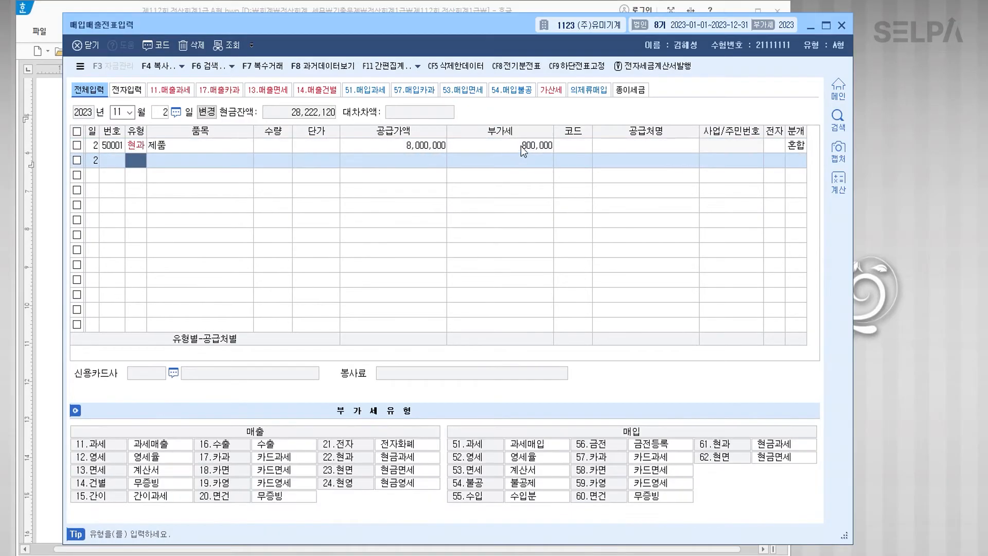
Step: Search customers for 개인 on the first row, then leave the customer blank
{"action": "left_click", "coordinate": [242, 147]}
{"action": "left_click", "coordinate": [591, 149]}
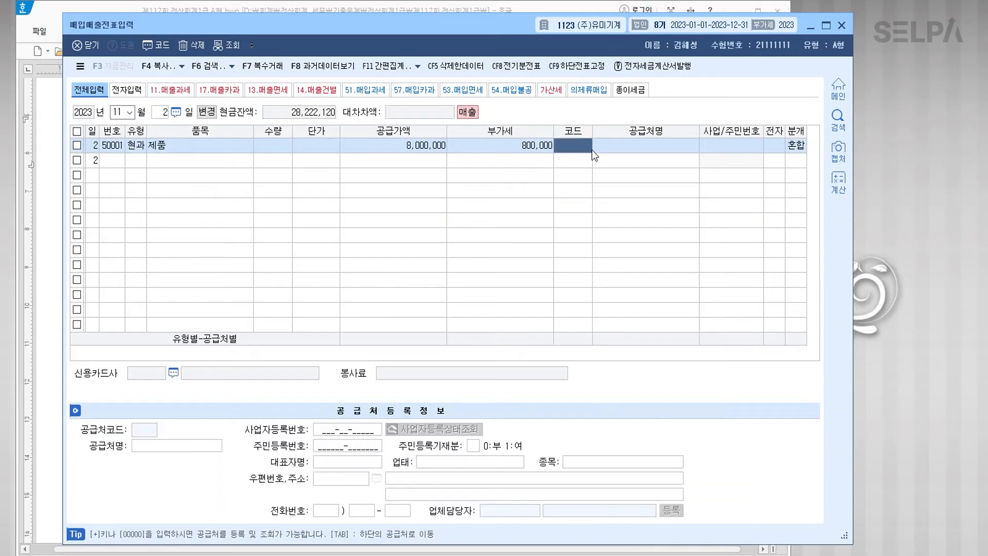
{"action": "left_click", "coordinate": [591, 149]}
{"action": "type", "text": "개인"}
{"action": "key", "text": "Return"}
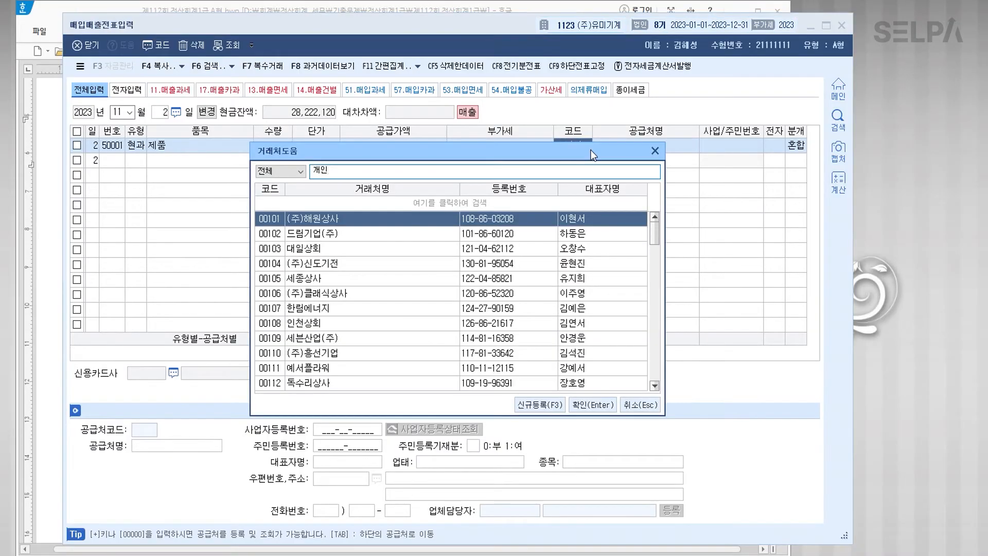
{"action": "key", "text": "Escape"}
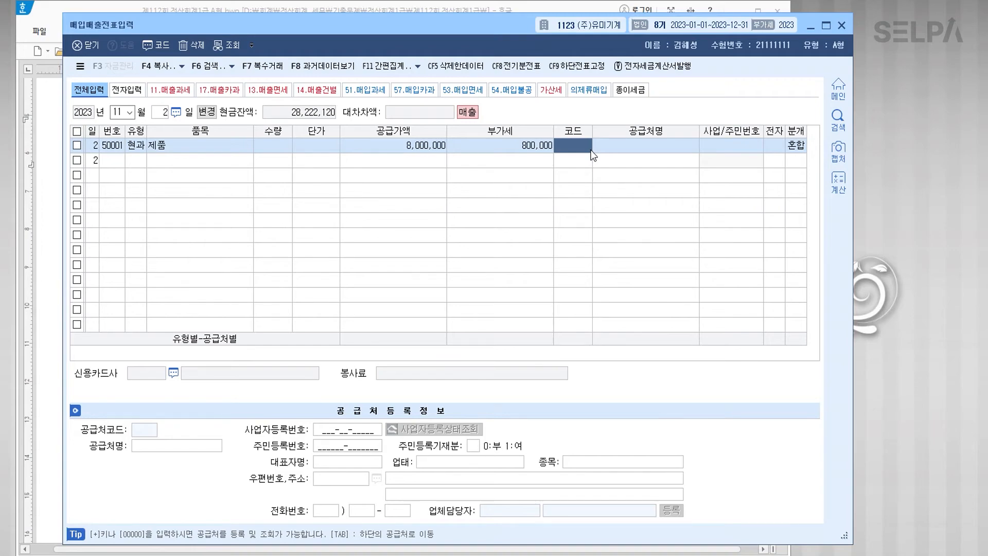
{"action": "key", "text": "Return"}
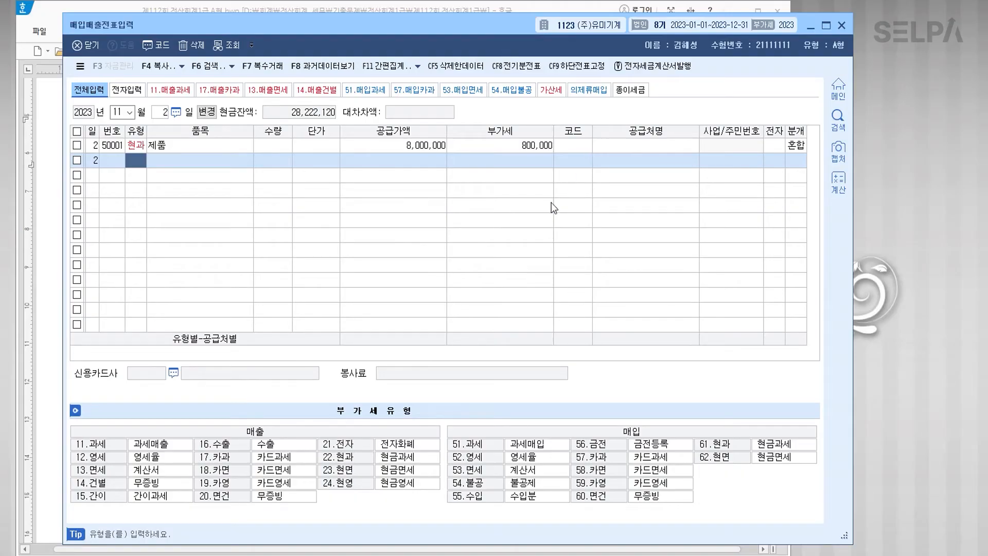
Step: Colour the date 12월 19일 and the year-end gift phrase blue, noting '>> 접대비' after it
{"action": "left_click", "coordinate": [48, 266]}
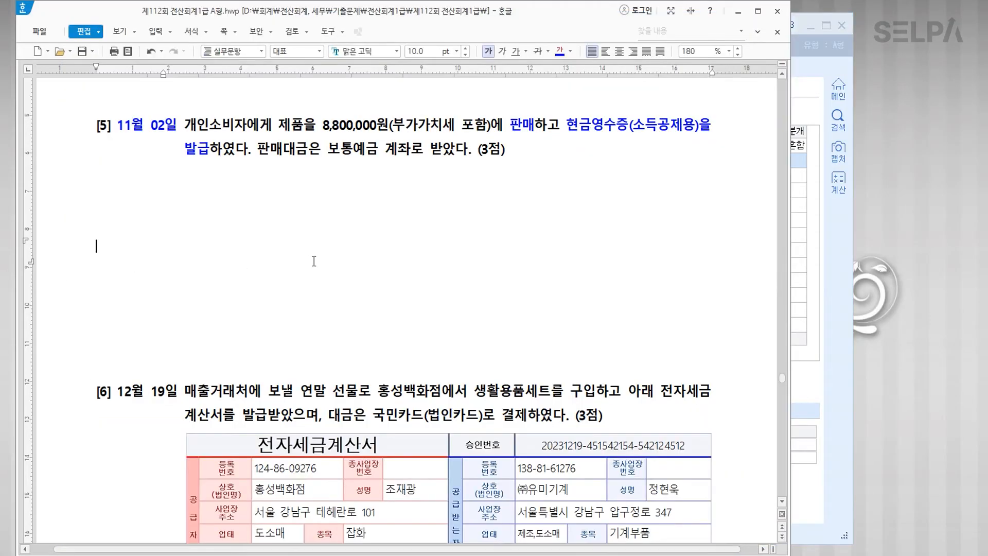
{"action": "scroll", "coordinate": [335, 260], "scroll_direction": "down", "scroll_amount": 3}
{"action": "scroll", "coordinate": [334, 260], "scroll_direction": "down", "scroll_amount": 3}
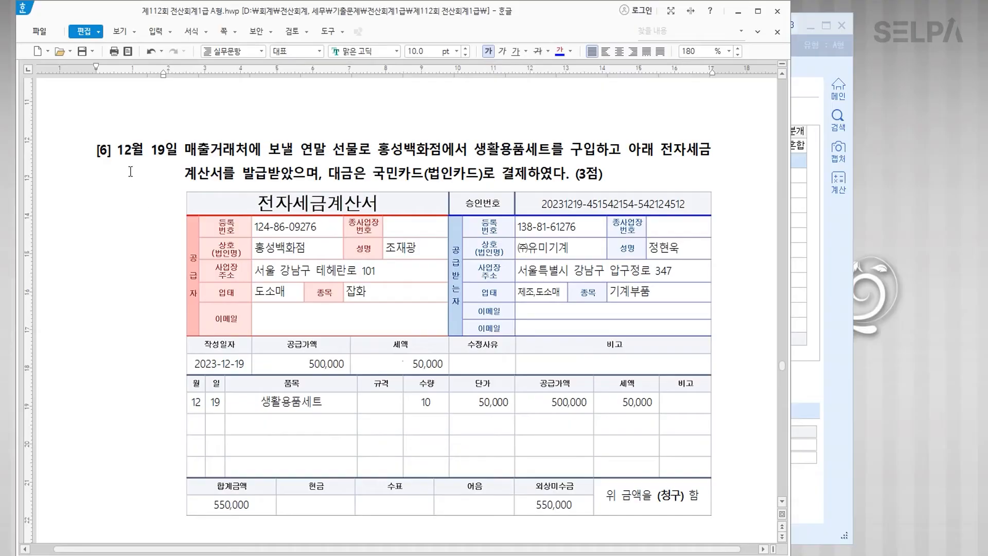
{"action": "left_click_drag", "start_coordinate": [118, 150], "coordinate": [178, 154]}
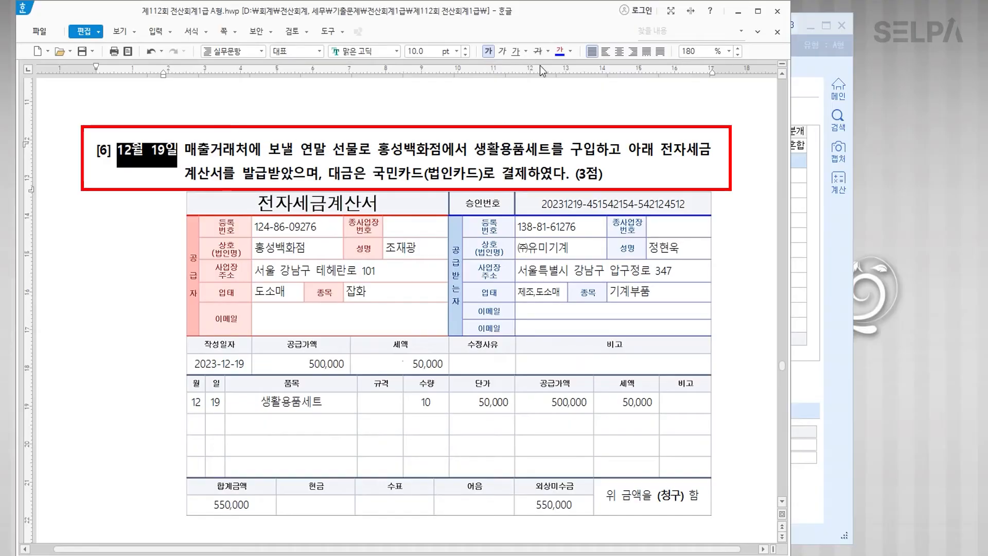
{"action": "left_click", "coordinate": [560, 51]}
{"action": "left_click", "coordinate": [539, 153]}
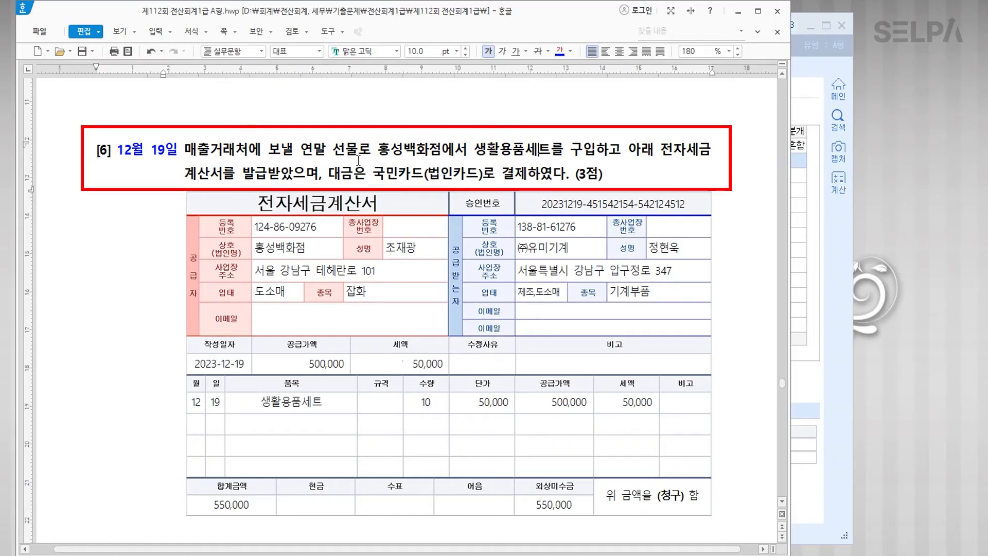
{"action": "left_click_drag", "start_coordinate": [185, 151], "coordinate": [358, 157]}
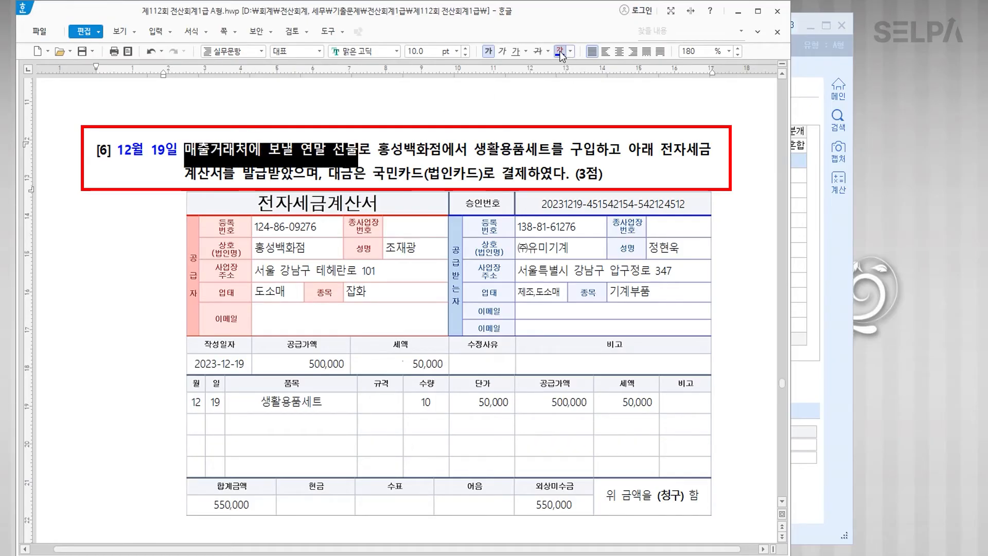
{"action": "left_click", "coordinate": [359, 151]}
{"action": "type", "text": ">>"}
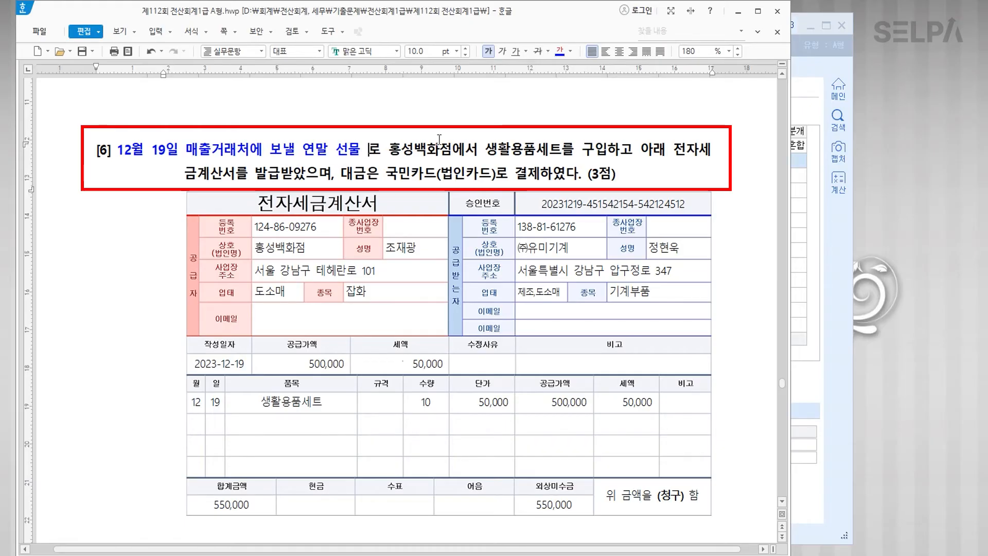
{"action": "type", "text": " 접댑"}
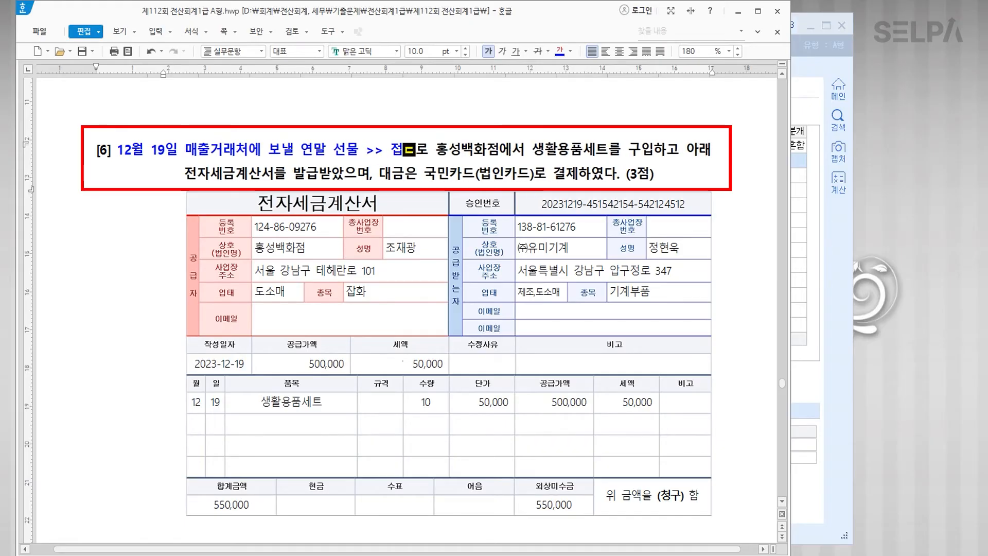
{"action": "type", "text": "비"}
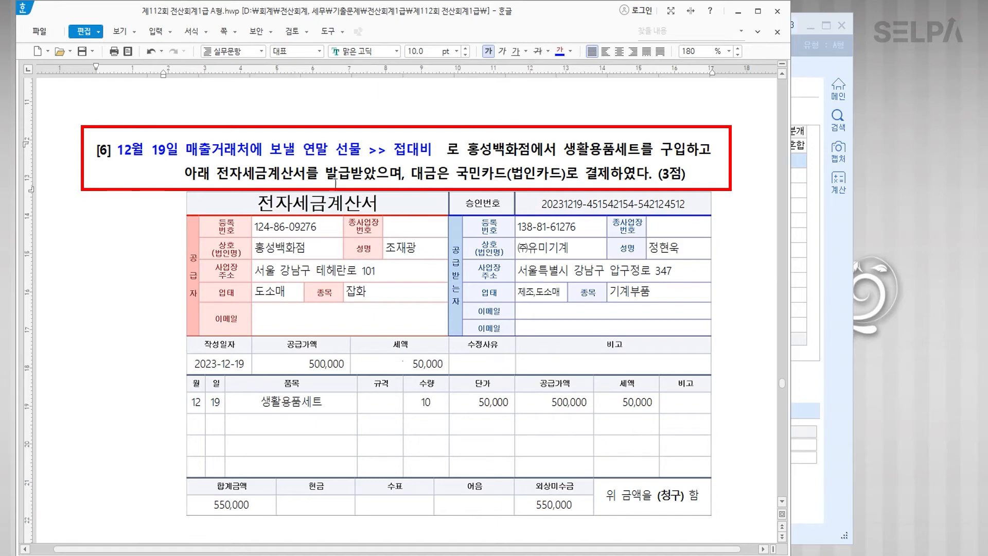
Step: Colour 전자세금계산서 blue with a '>> 불공' note, and mark the 500,000 and 50,000 totals
{"action": "left_click_drag", "start_coordinate": [216, 174], "coordinate": [306, 180]}
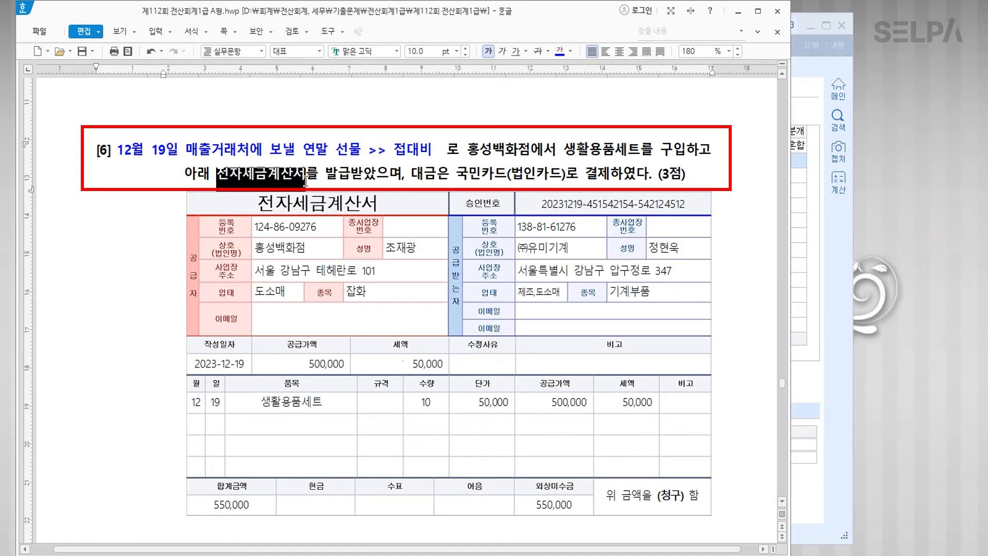
{"action": "left_click", "coordinate": [559, 52]}
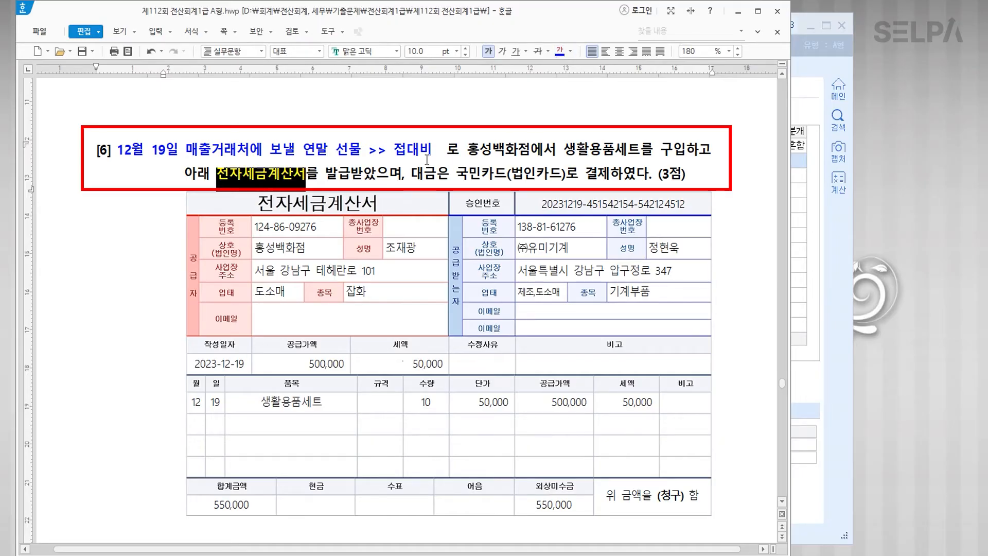
{"action": "left_click", "coordinate": [306, 175]}
{"action": "type", "text": ">"}
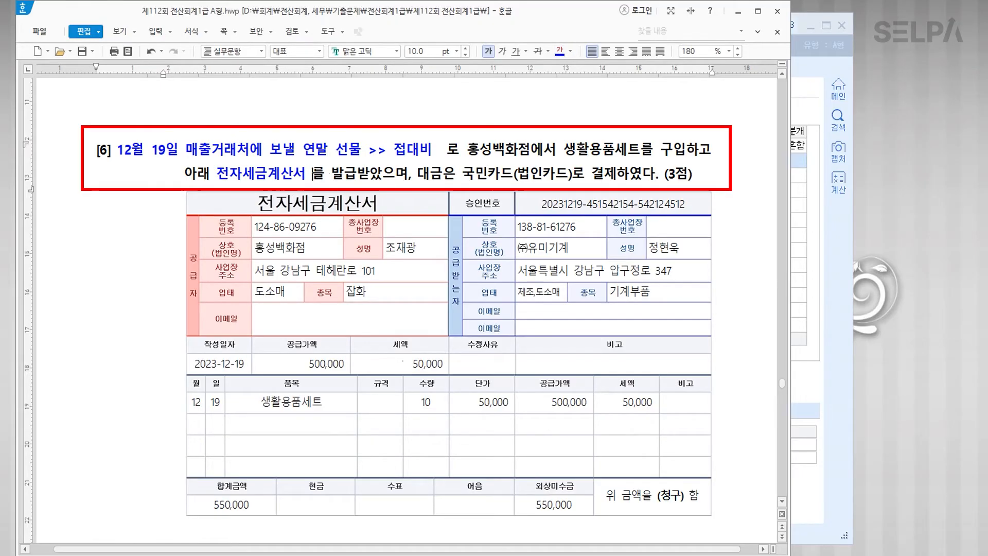
{"action": "type", "text": "> 불공"}
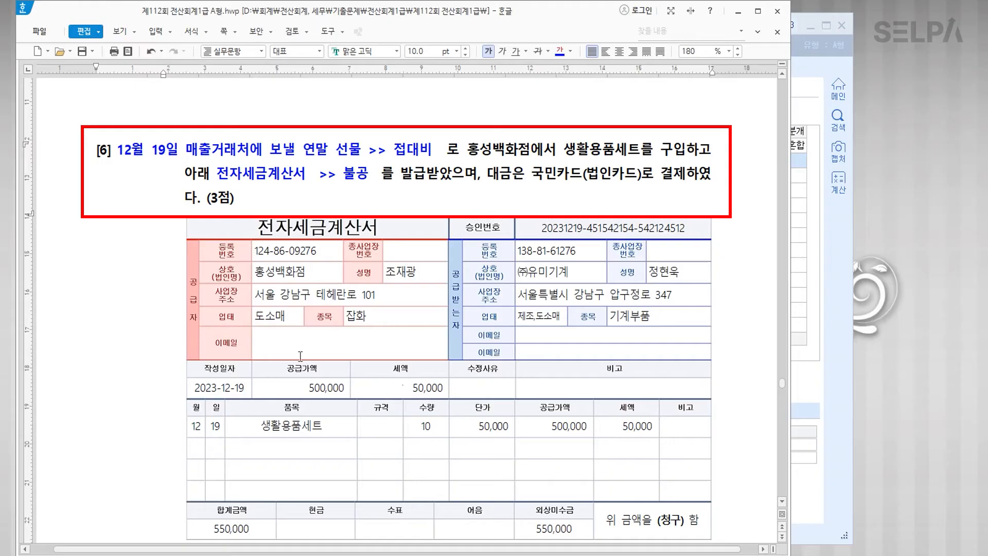
{"action": "left_click_drag", "start_coordinate": [296, 386], "coordinate": [400, 387]}
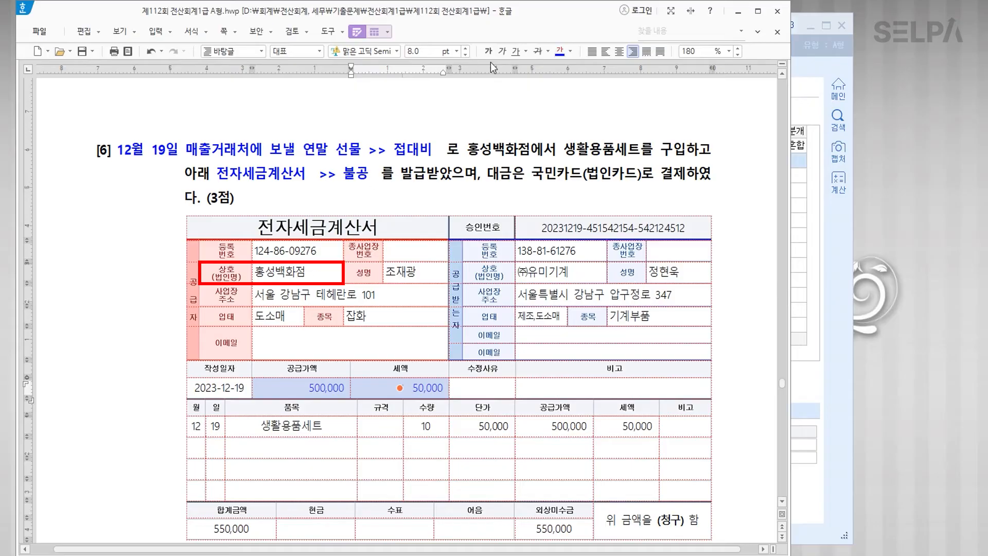
{"action": "left_click", "coordinate": [316, 277]}
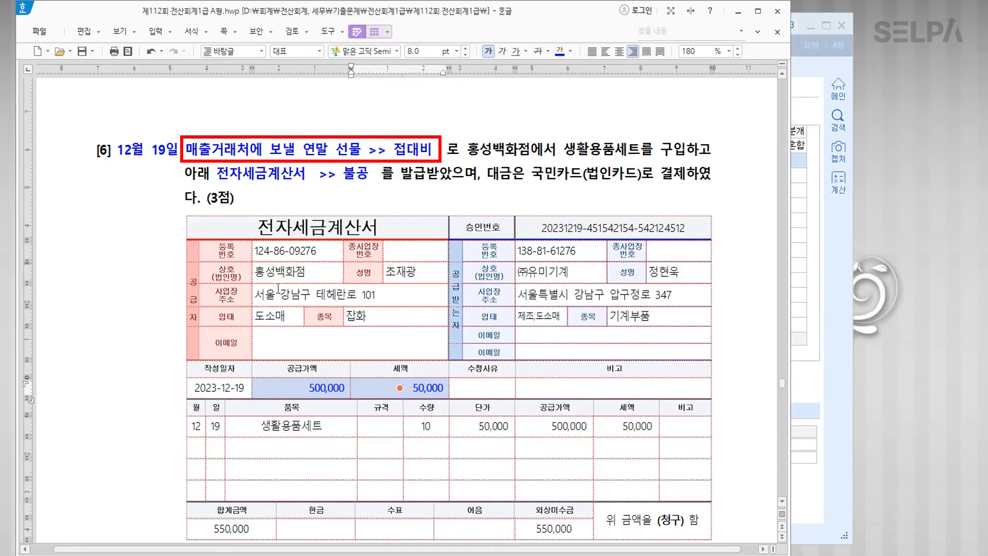
{"action": "scroll", "coordinate": [408, 388], "scroll_direction": "down", "scroll_amount": 1}
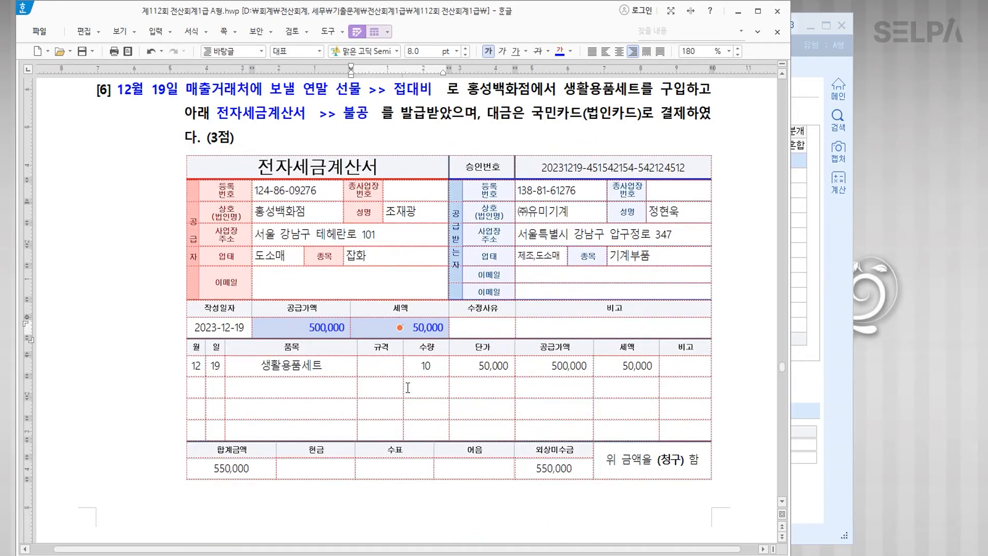
Step: Enter a December 19 type 54 불공 purchase of 선물 for 500,000 plus 50,000 VAT
{"action": "key", "text": "alt+Tab"}
{"action": "key", "text": "Escape"}
{"action": "key", "text": "Escape"}
{"action": "type", "text": "1219"}
{"action": "key", "text": "Return"}
{"action": "key", "text": "Return"}
{"action": "type", "text": "54"}
{"action": "key", "text": "Return"}
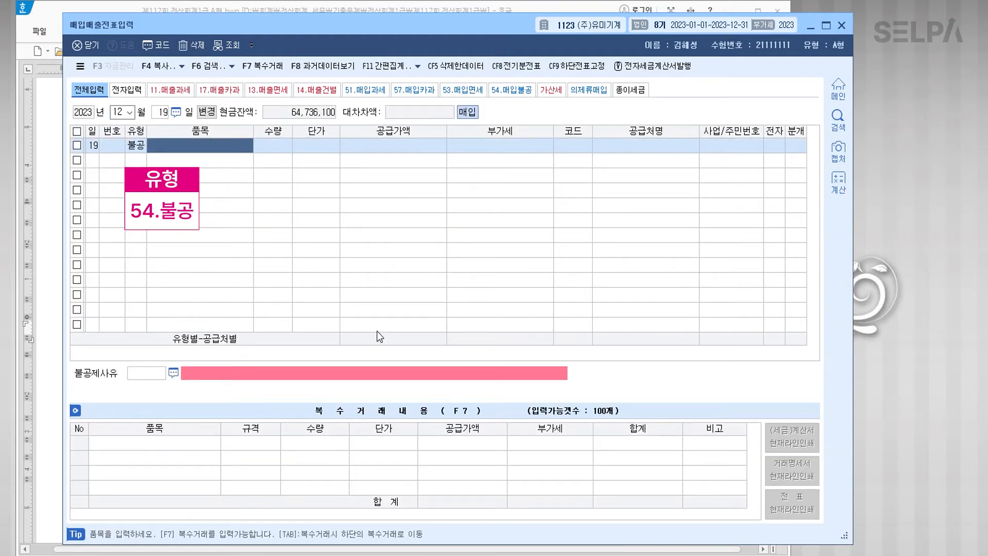
{"action": "type", "text": "선물"}
{"action": "key", "text": "Return"}
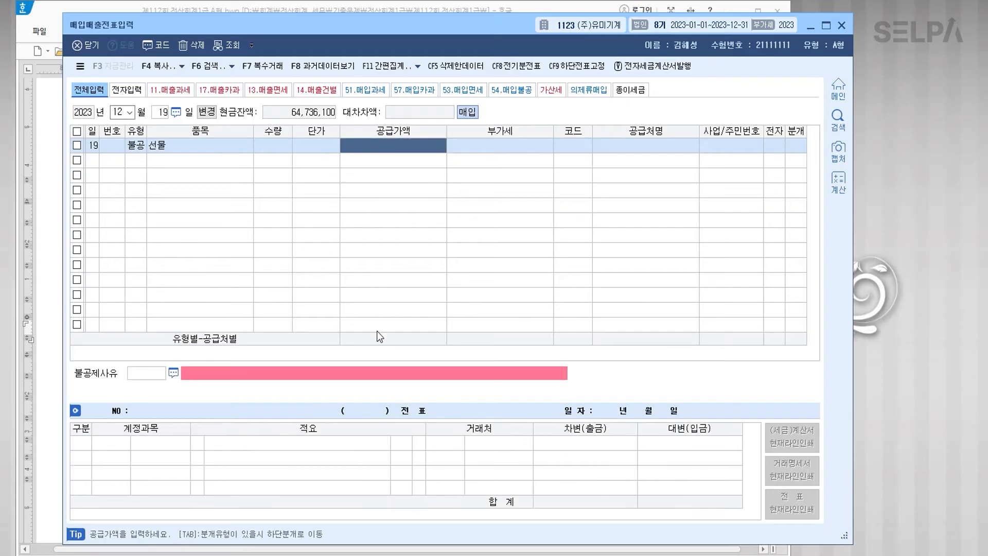
{"action": "type", "text": "5000000"}
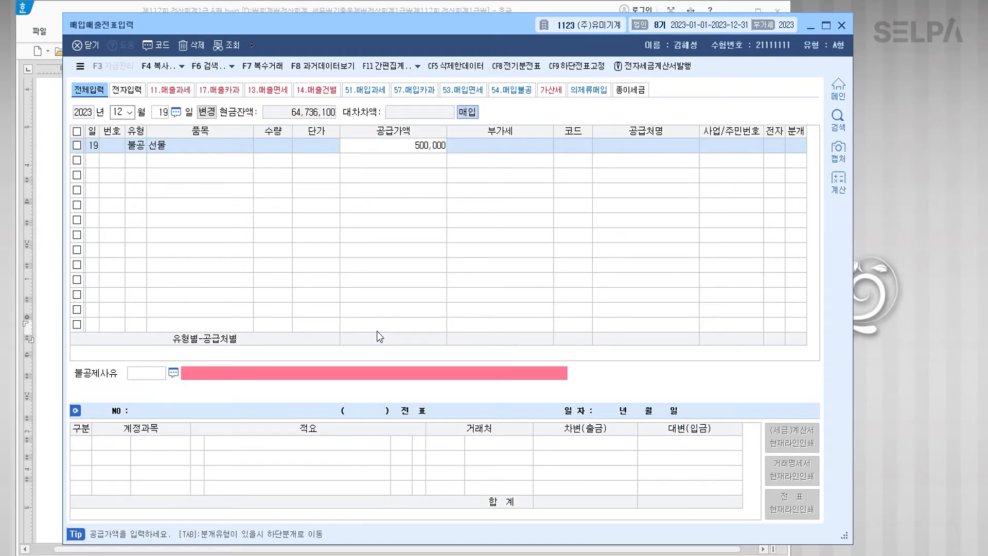
{"action": "key", "text": "Return"}
{"action": "type", "text": "2"}
{"action": "key", "text": "Return"}
{"action": "key", "text": "Return"}
Step: Set supplier 홍성백화점 and reason 4 접대비, then generate a 3 혼합 journal entry
{"action": "type", "text": "홍성"}
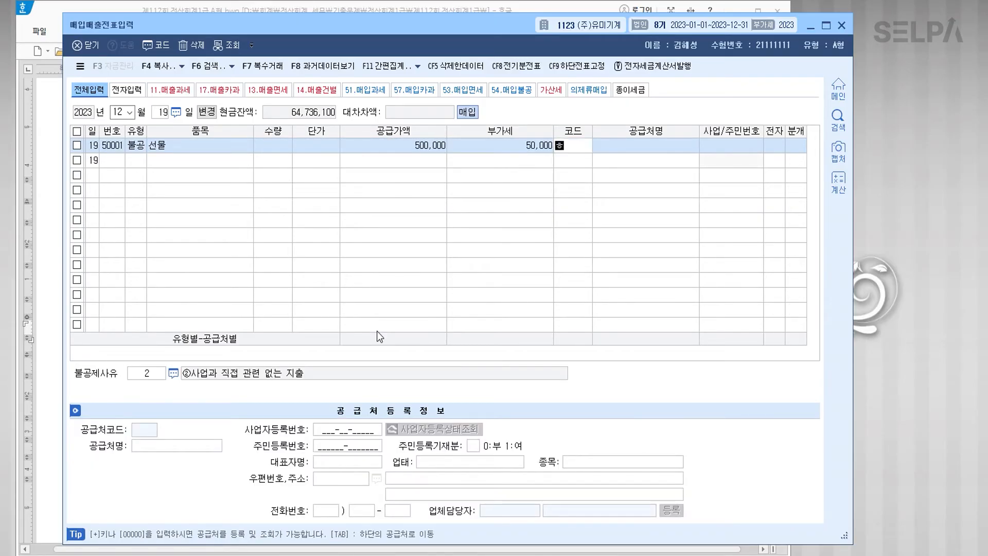
{"action": "key", "text": "Return"}
{"action": "key", "text": "Return"}
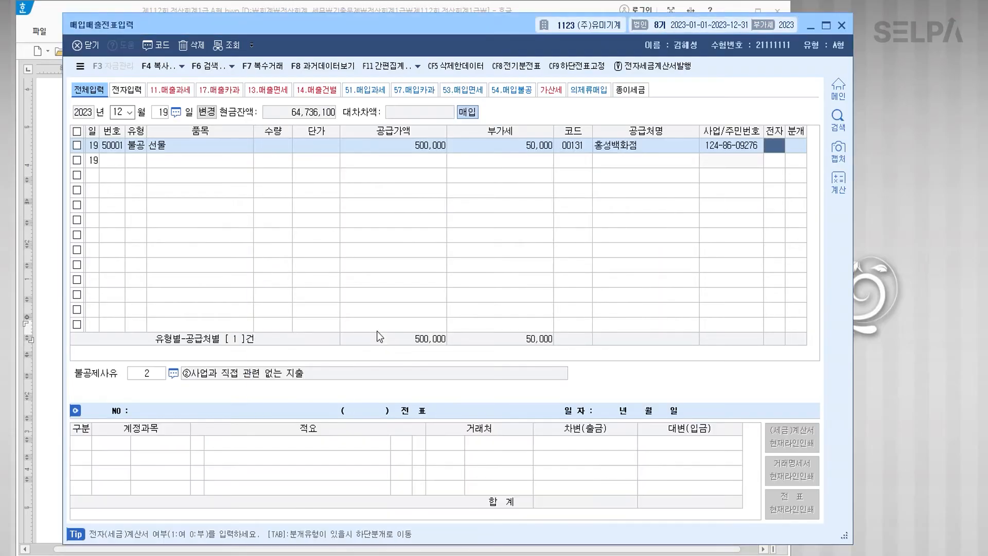
{"action": "type", "text": "1"}
{"action": "key", "text": "Return"}
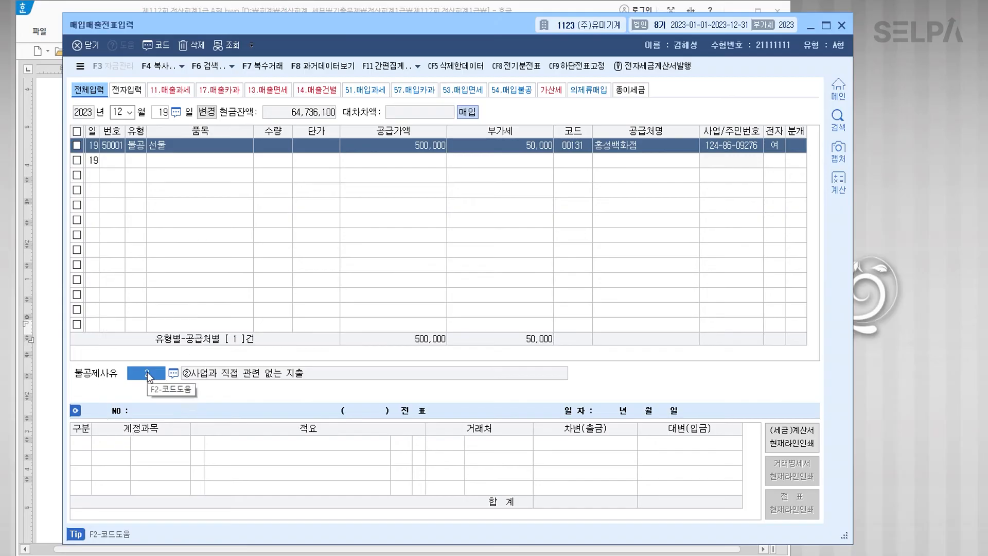
{"action": "type", "text": "4"}
{"action": "key", "text": "Return"}
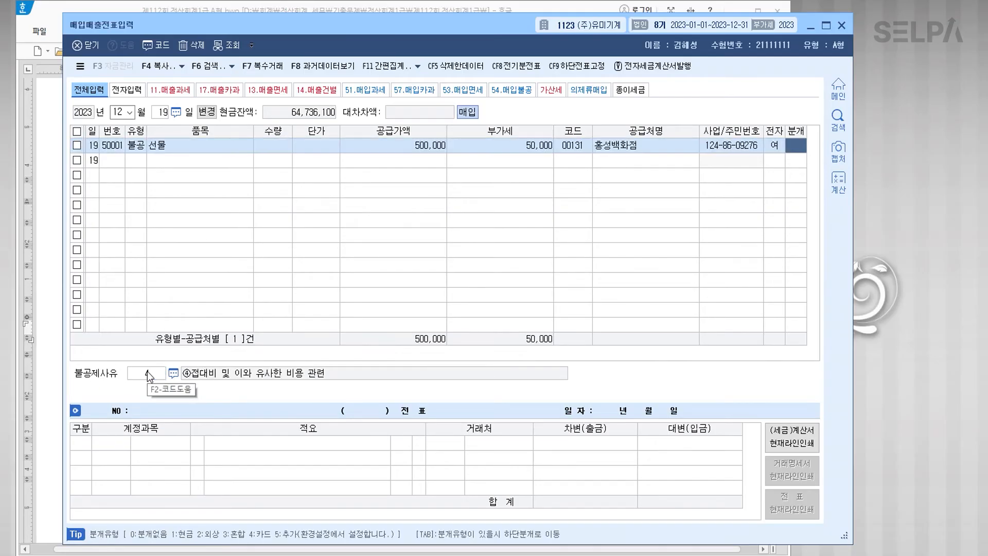
{"action": "key", "text": "ctrl"}
{"action": "key", "text": "ctrl"}
{"action": "key", "text": "ctrl"}
{"action": "key", "text": "ctrl"}
{"action": "key", "text": "ctrl"}
{"action": "type", "text": "3"}
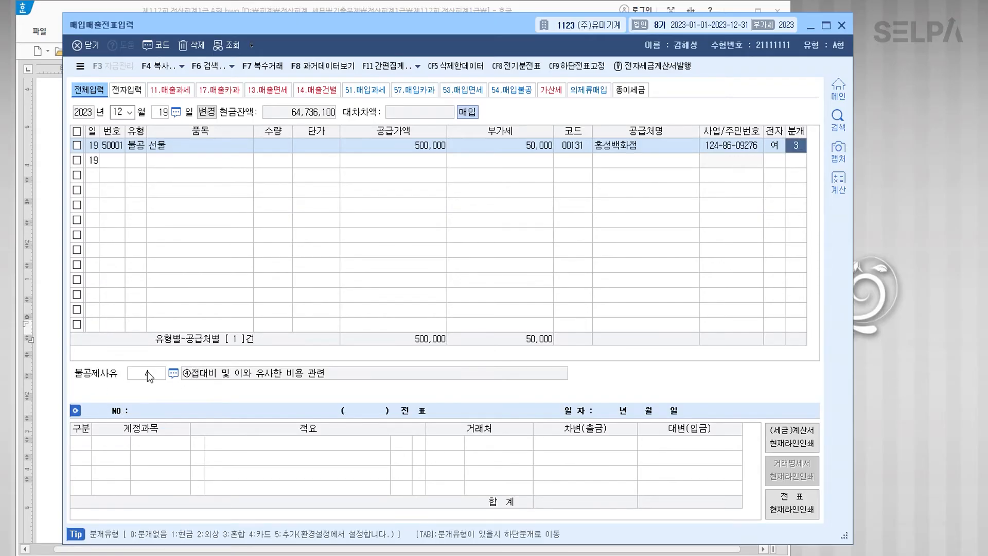
{"action": "key", "text": "Return"}
{"action": "key", "text": "Return"}
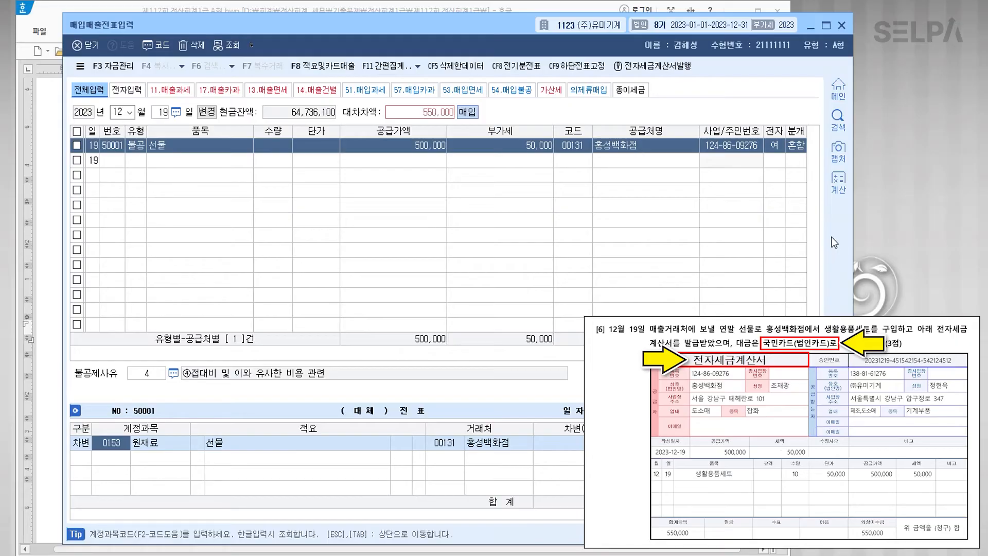
Step: Switch the gift voucher's journal to 4 카드 with 0813 접대비 as the debit account
{"action": "left_click", "coordinate": [794, 147]}
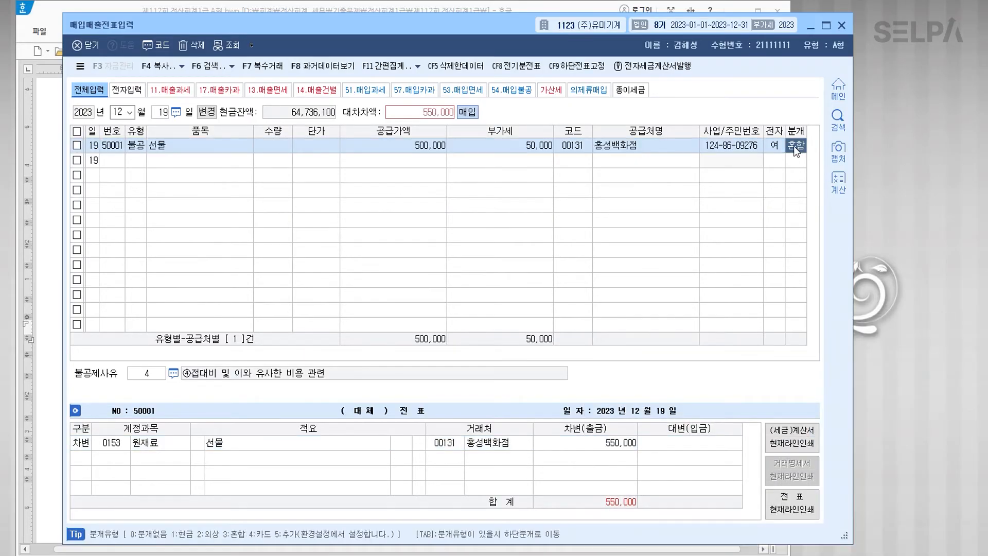
{"action": "type", "text": "4"}
{"action": "key", "text": "Return"}
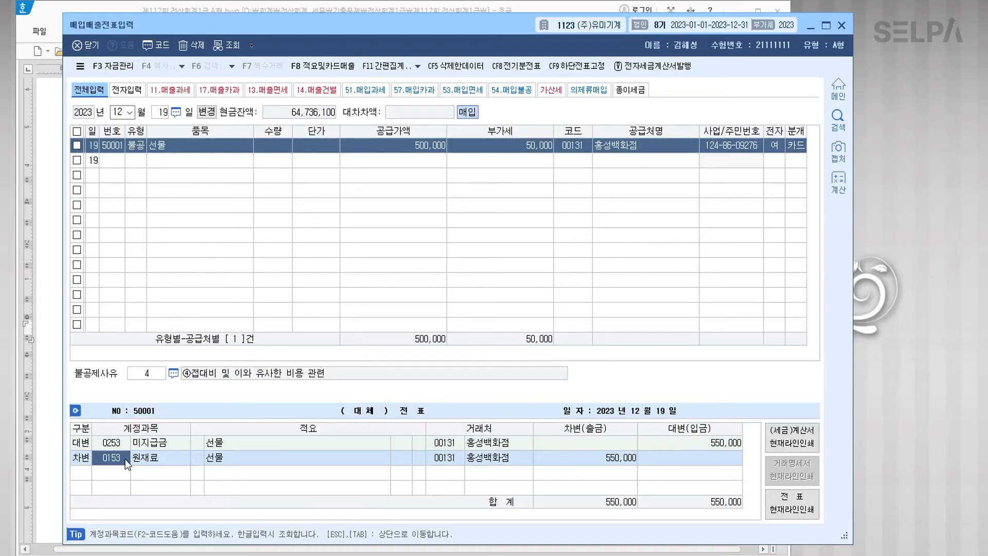
{"action": "type", "text": "0813"}
{"action": "key", "text": "Return"}
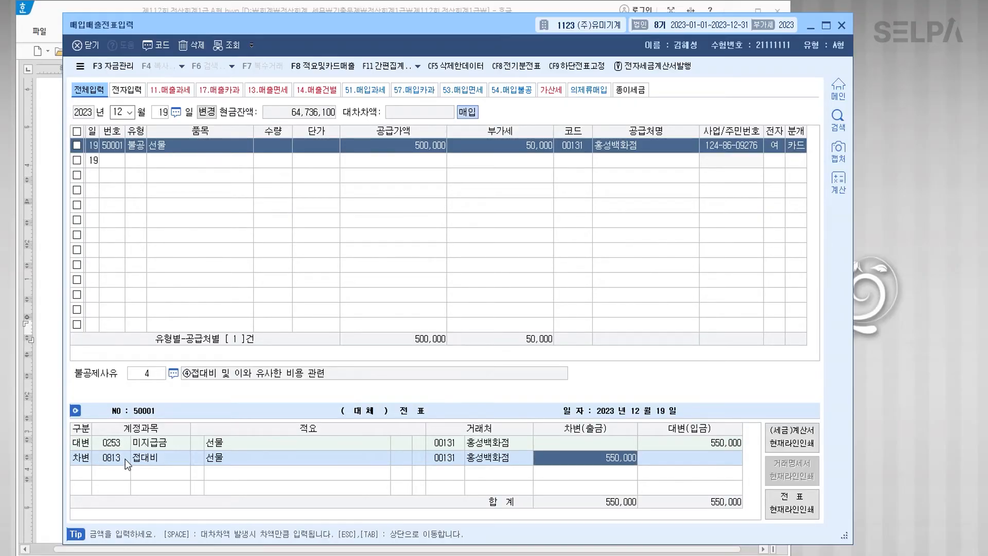
{"action": "key", "text": "Return"}
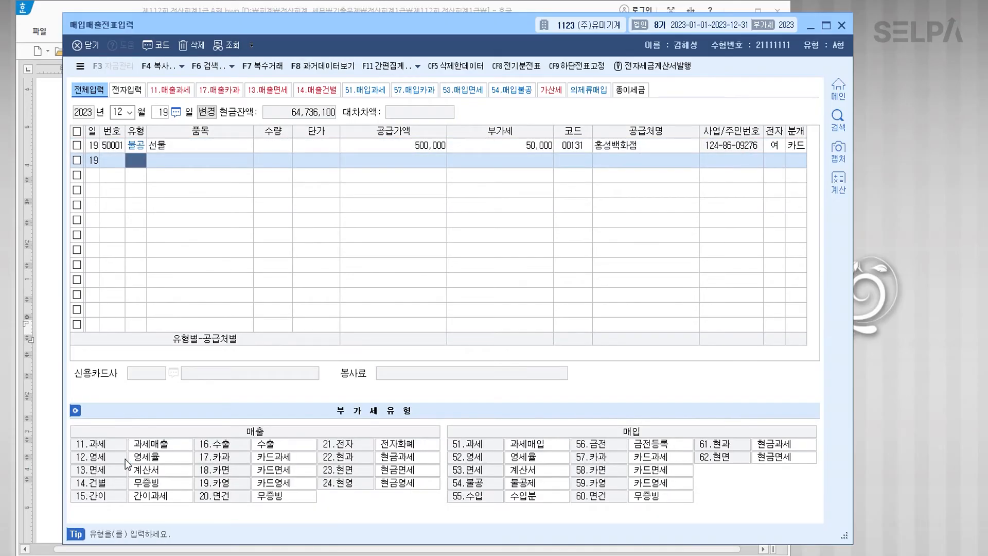
{"action": "key", "text": "Up"}
{"action": "key", "text": "Return"}
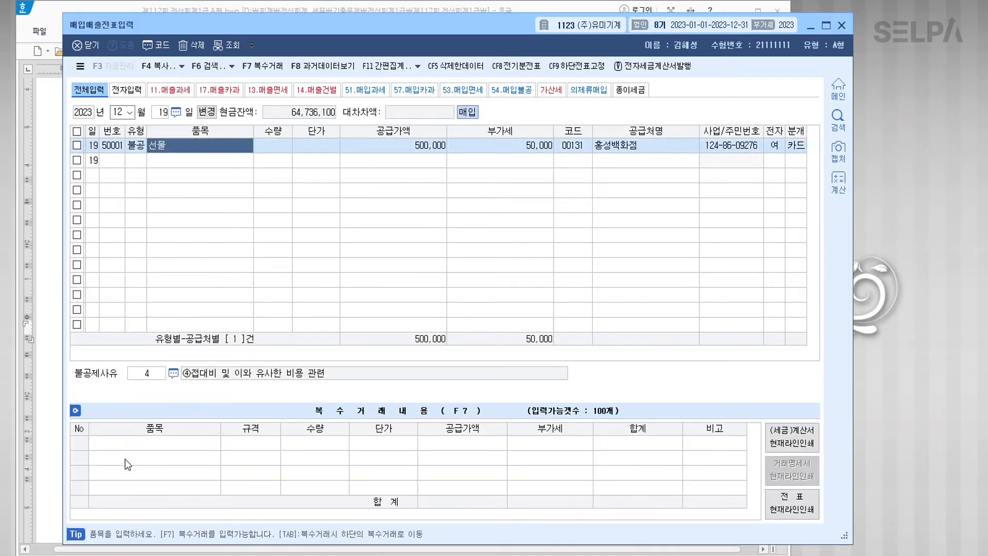
{"action": "key", "text": "Return"}
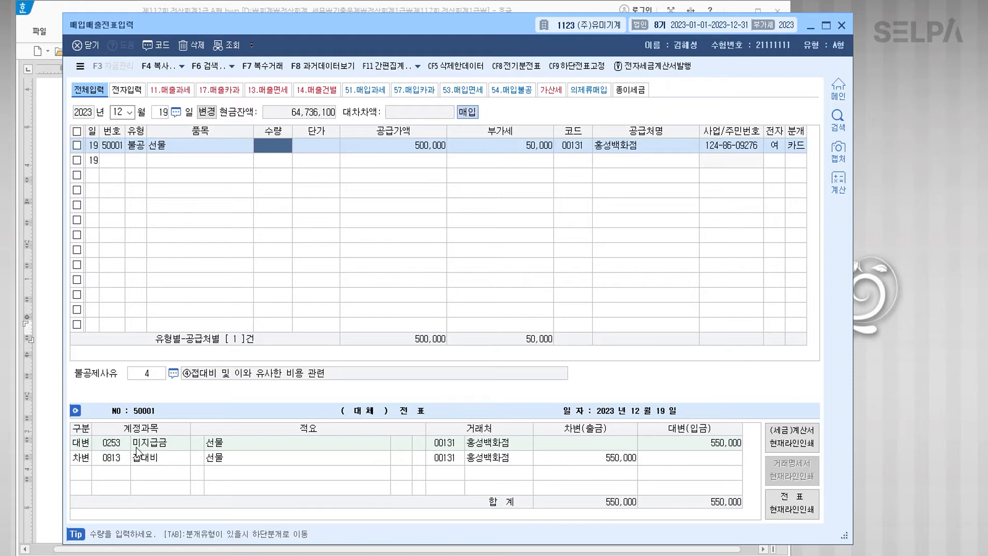
Step: Assign 국민카드 as the creditor on the 미지급금 line and complete the voucher
{"action": "left_click", "coordinate": [142, 446]}
{"action": "left_click", "coordinate": [458, 444]}
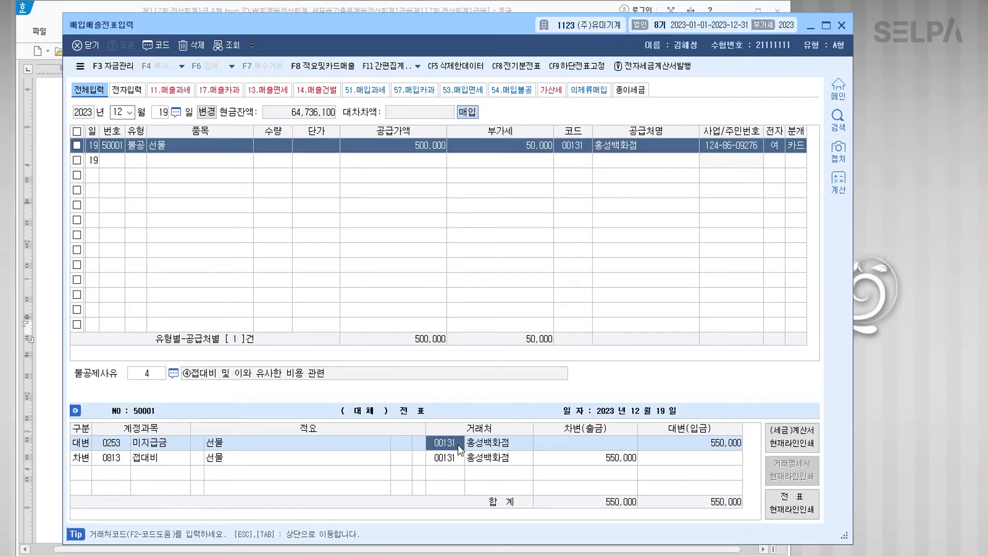
{"action": "type", "text": "국민"}
{"action": "key", "text": "Return"}
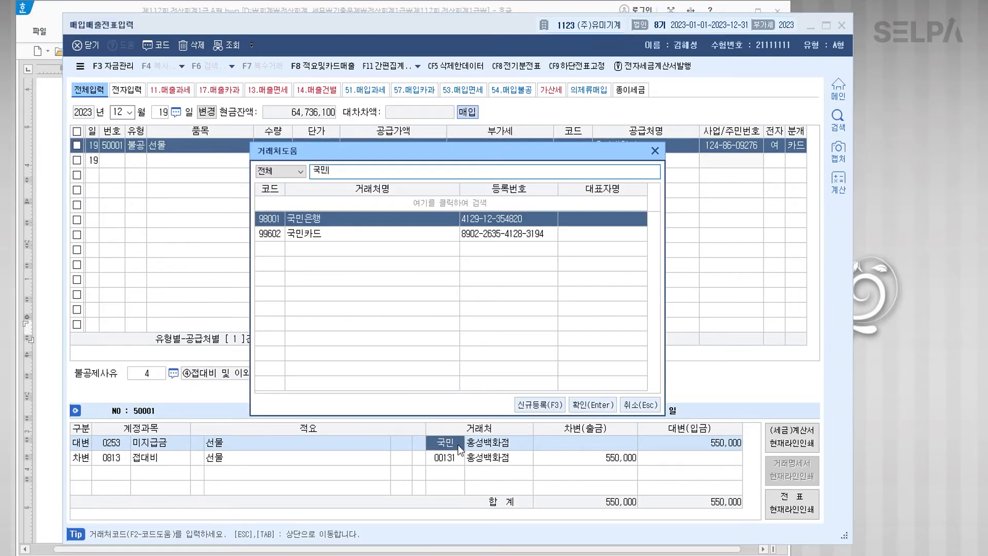
{"action": "key", "text": "Down"}
{"action": "key", "text": "Return"}
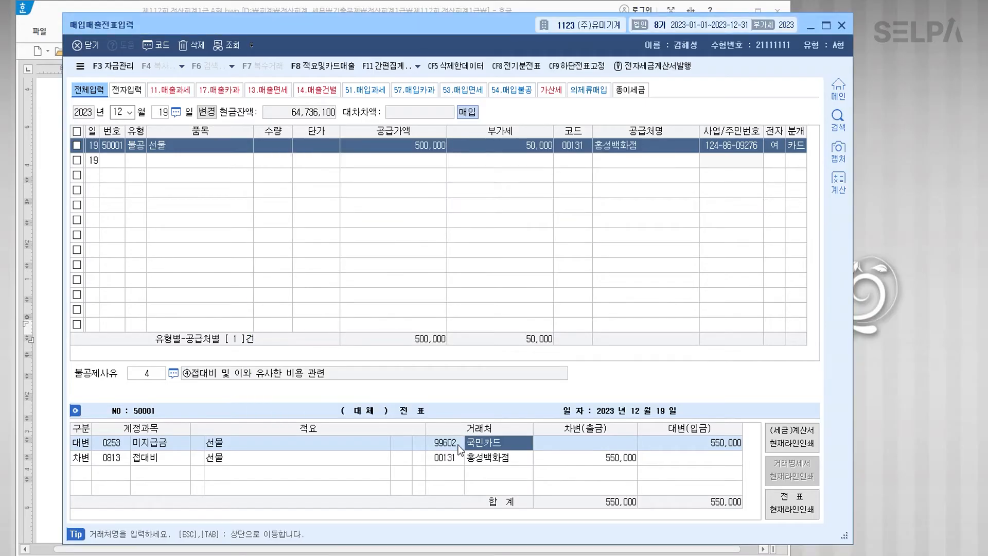
{"action": "key", "text": "Down"}
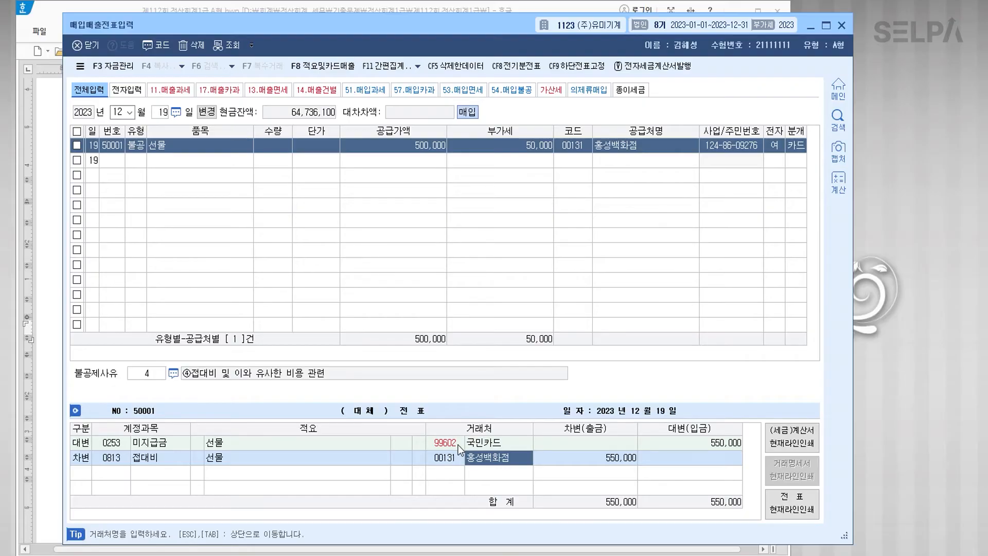
{"action": "key", "text": "Return"}
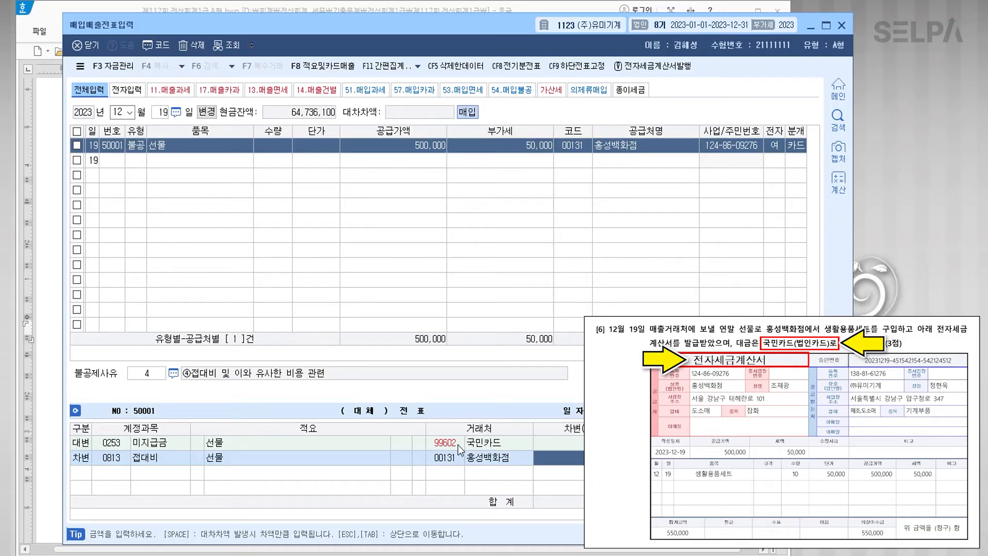
{"action": "key", "text": "Return"}
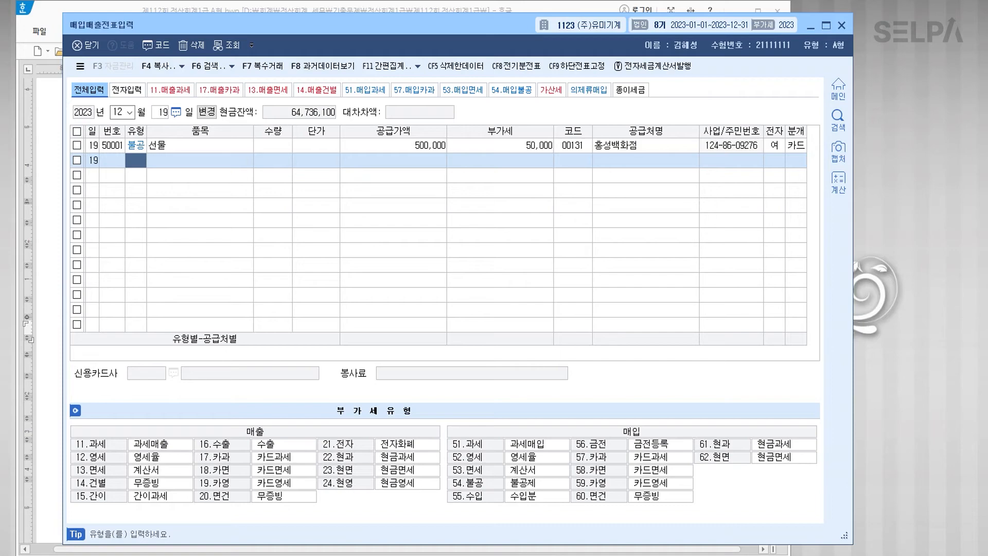
Step: Colour the error-correction instruction and the date 07월 31일 in question [1] blue
{"action": "left_click", "coordinate": [332, 555]}
{"action": "scroll", "coordinate": [145, 418], "scroll_direction": "down", "scroll_amount": 1}
{"action": "scroll", "coordinate": [146, 418], "scroll_direction": "down", "scroll_amount": 3}
{"action": "scroll", "coordinate": [187, 419], "scroll_direction": "down", "scroll_amount": 1}
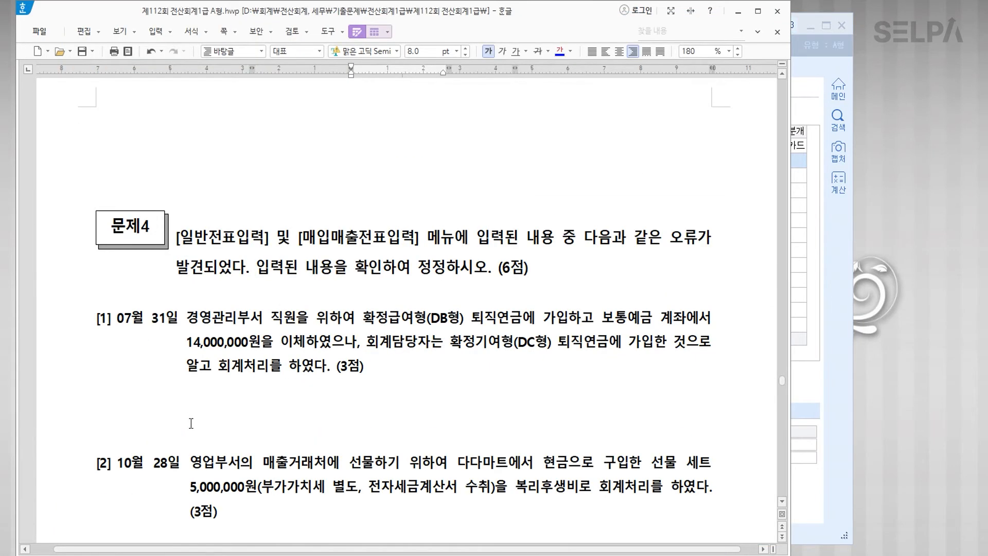
{"action": "left_click_drag", "start_coordinate": [667, 237], "coordinate": [453, 272]}
{"action": "left_click", "coordinate": [559, 50]}
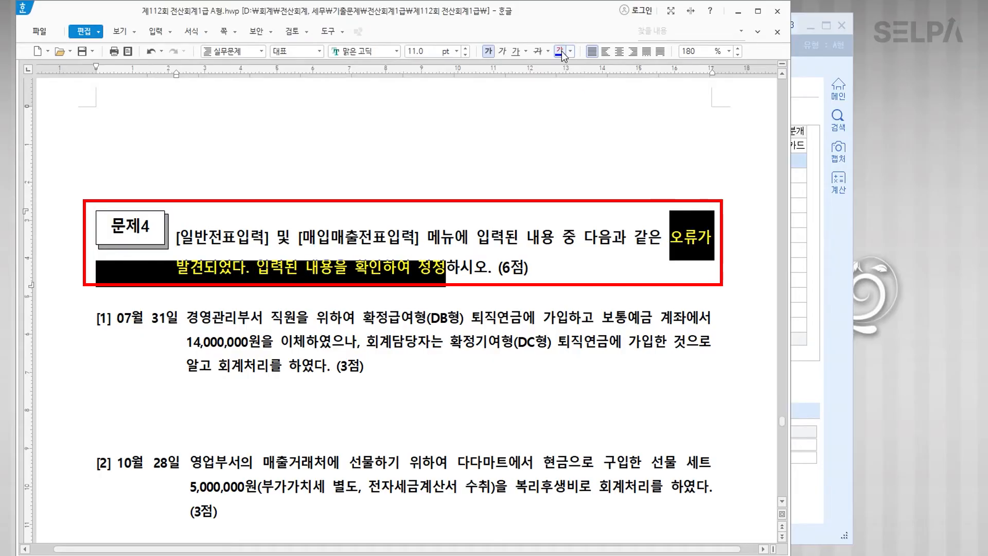
{"action": "left_click", "coordinate": [466, 319]}
{"action": "left_click_drag", "start_coordinate": [117, 319], "coordinate": [173, 320]}
{"action": "left_click", "coordinate": [560, 51]}
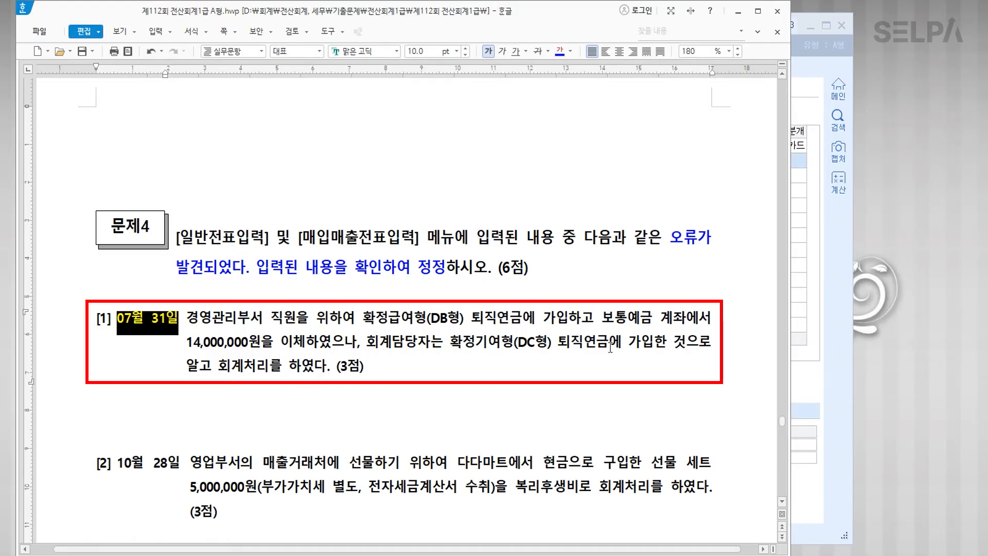
Step: Add '>> 퇴직연금운용자산' after (DB형) and make the note blue at 13 pt
{"action": "left_click", "coordinate": [465, 319]}
{"action": "type", "text": ">> 토"}
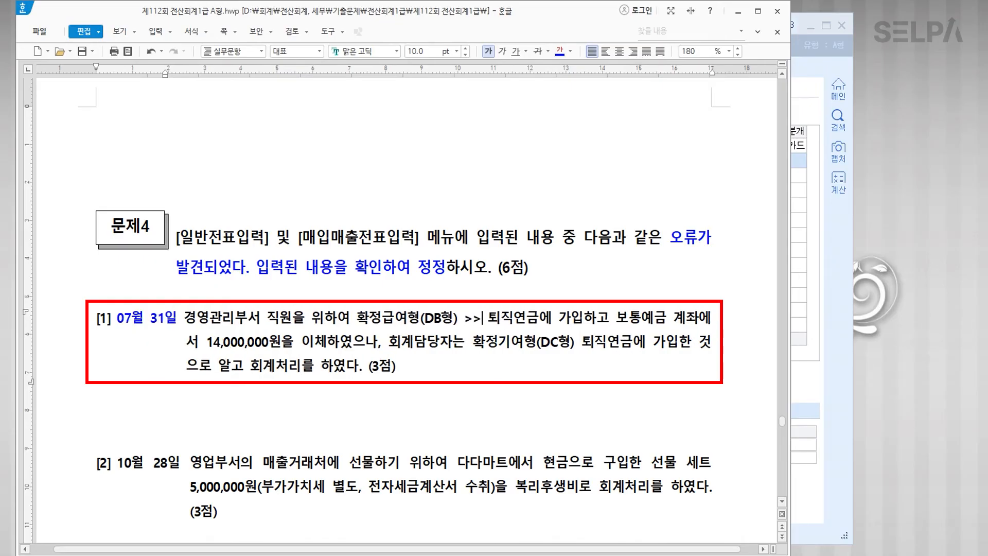
{"action": "type", "text": "직연금운요"}
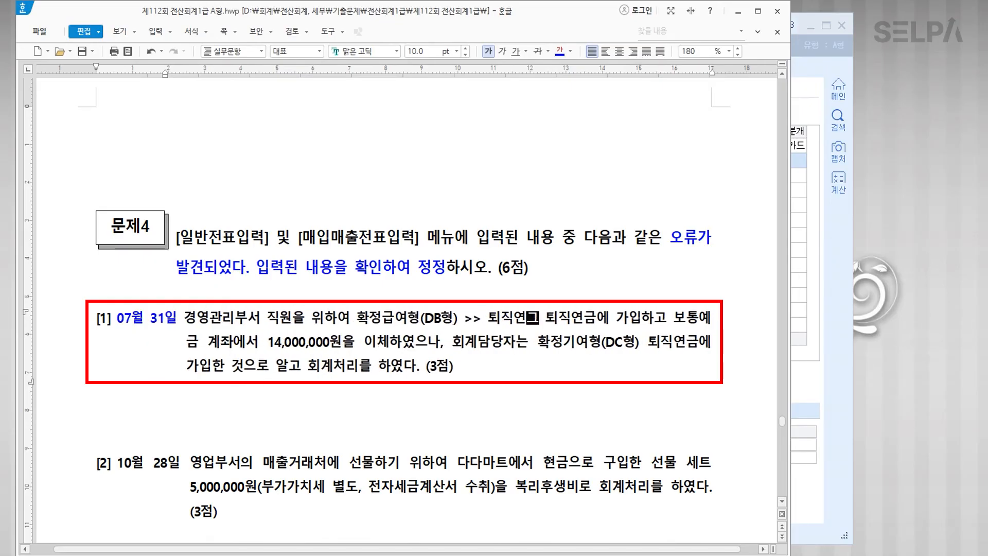
{"action": "type", "text": "ㅇ자산"}
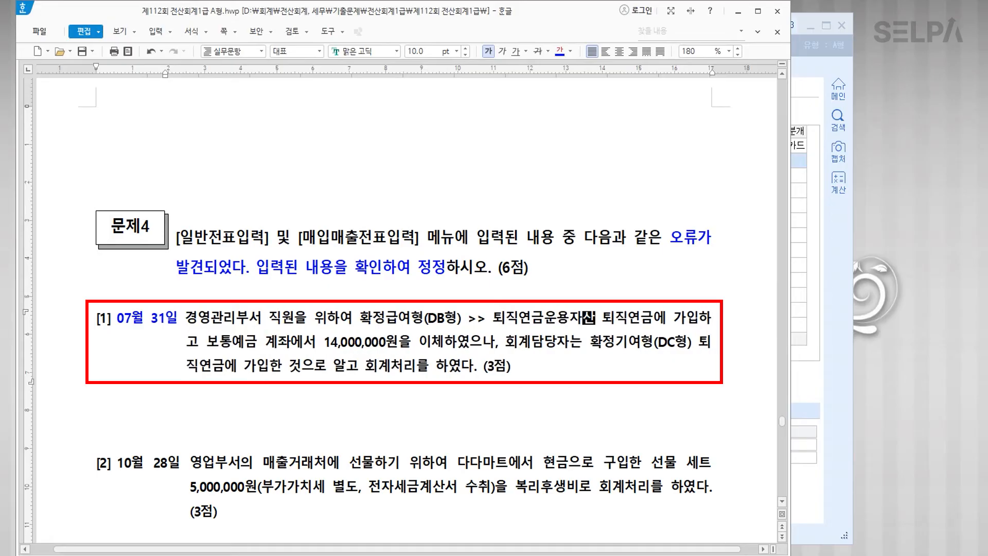
{"action": "left_click_drag", "start_coordinate": [358, 319], "coordinate": [596, 319]}
{"action": "left_click", "coordinate": [561, 54]}
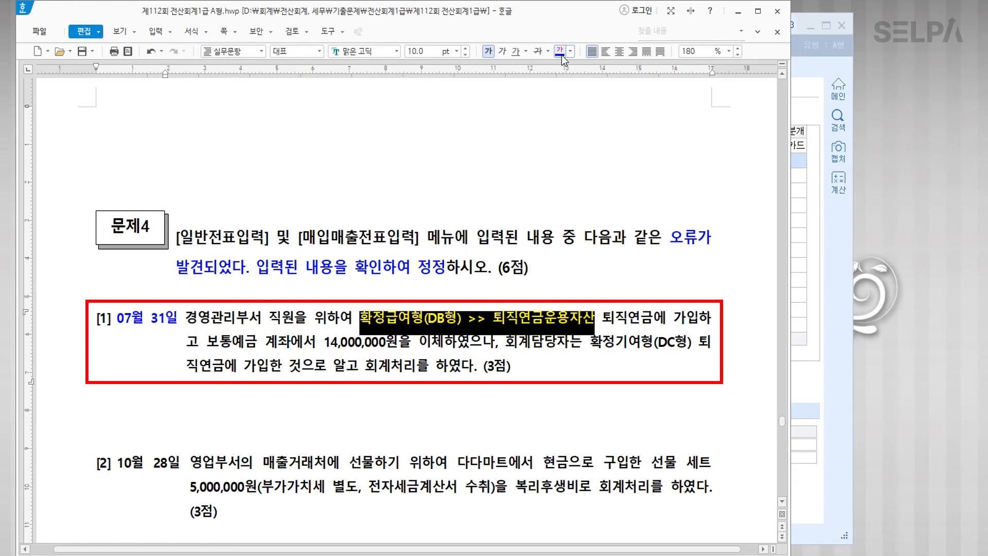
{"action": "left_click", "coordinate": [456, 53]}
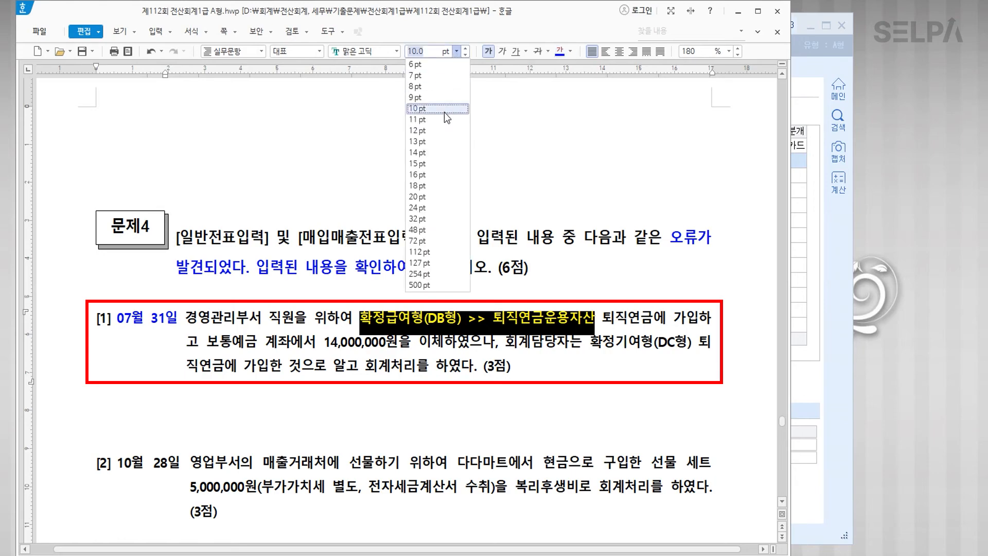
{"action": "left_click", "coordinate": [433, 146]}
{"action": "left_click", "coordinate": [558, 347]}
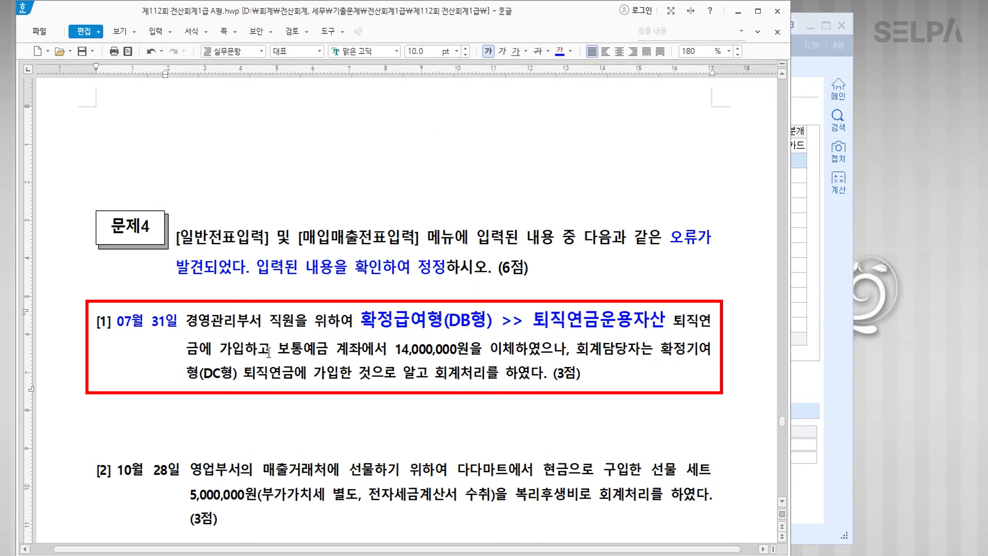
{"action": "left_click", "coordinate": [684, 348]}
{"action": "key", "text": "ctrl"}
{"action": "key", "text": "alt+Tab"}
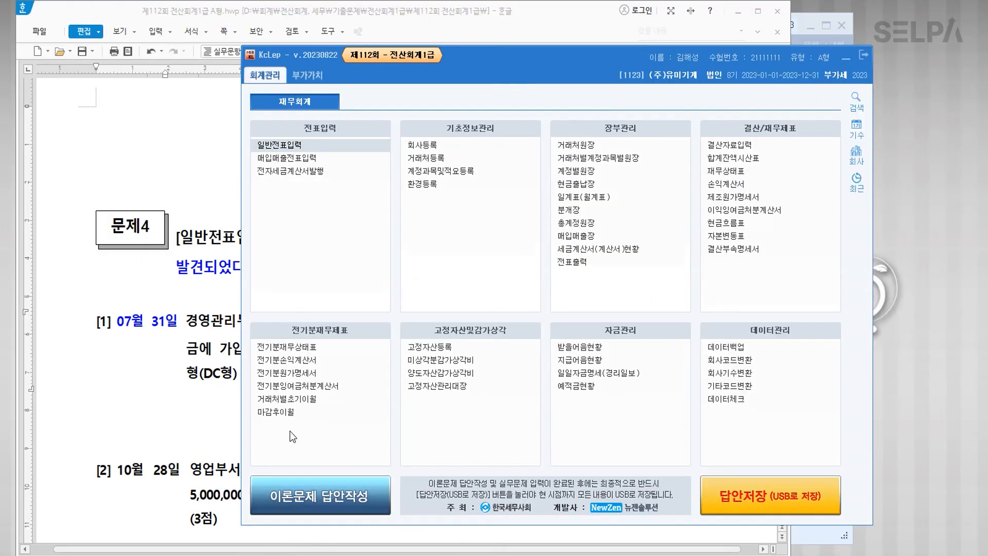
Step: Load the July 31 general voucher and change its debit account to 0186 퇴직연금운용자산
{"action": "left_click", "coordinate": [293, 146]}
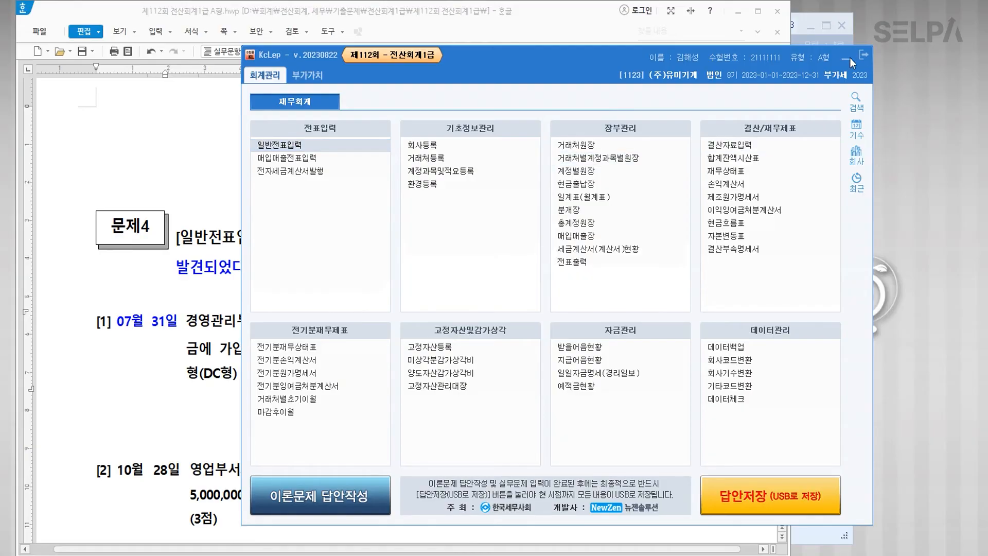
{"action": "scroll", "coordinate": [434, 224], "scroll_direction": "down", "scroll_amount": 3}
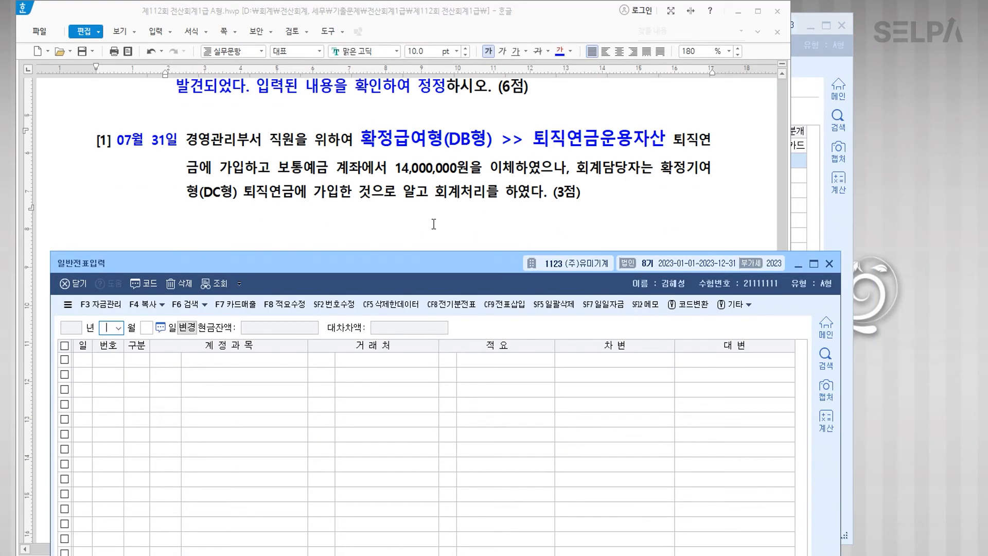
{"action": "type", "text": "0731"}
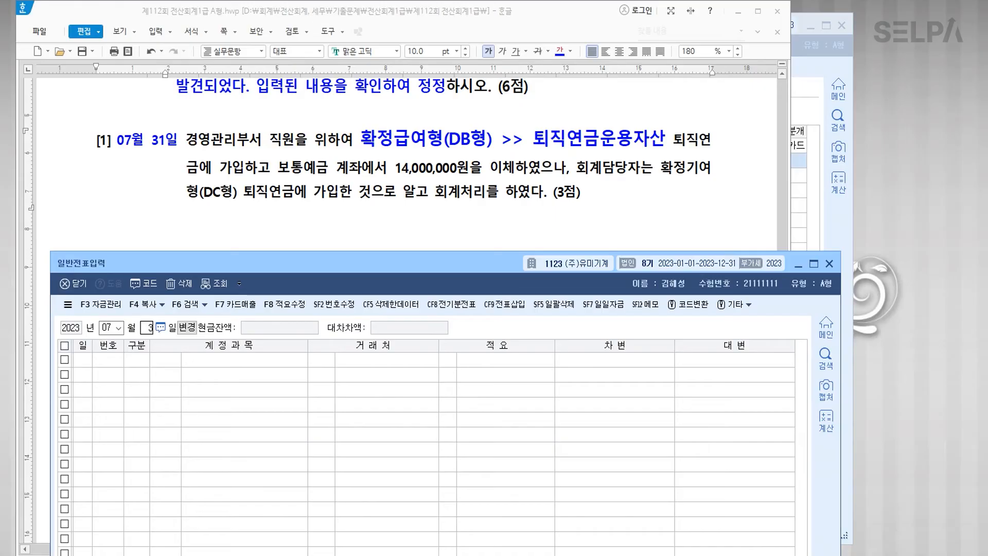
{"action": "key", "text": "Return"}
{"action": "left_click", "coordinate": [199, 364]}
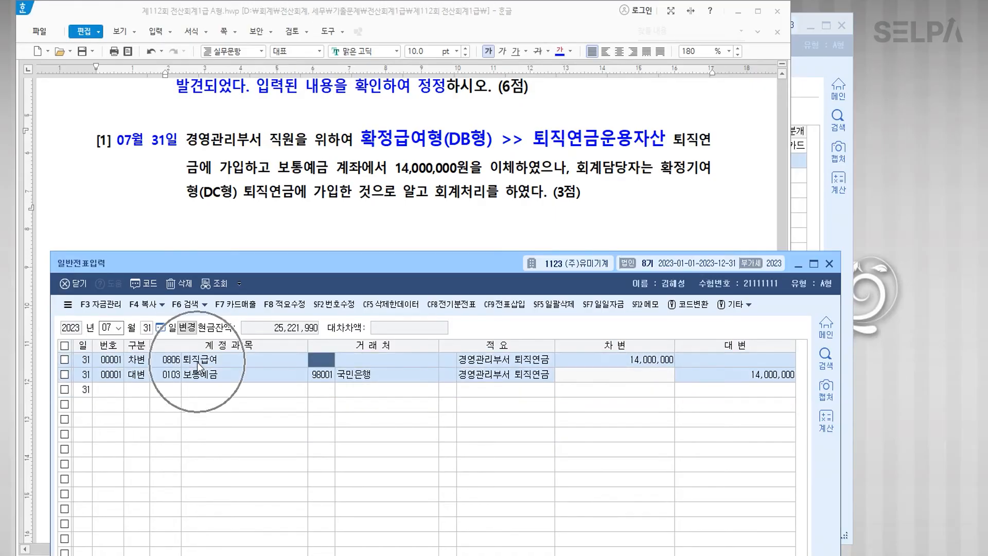
{"action": "left_click", "coordinate": [172, 362]}
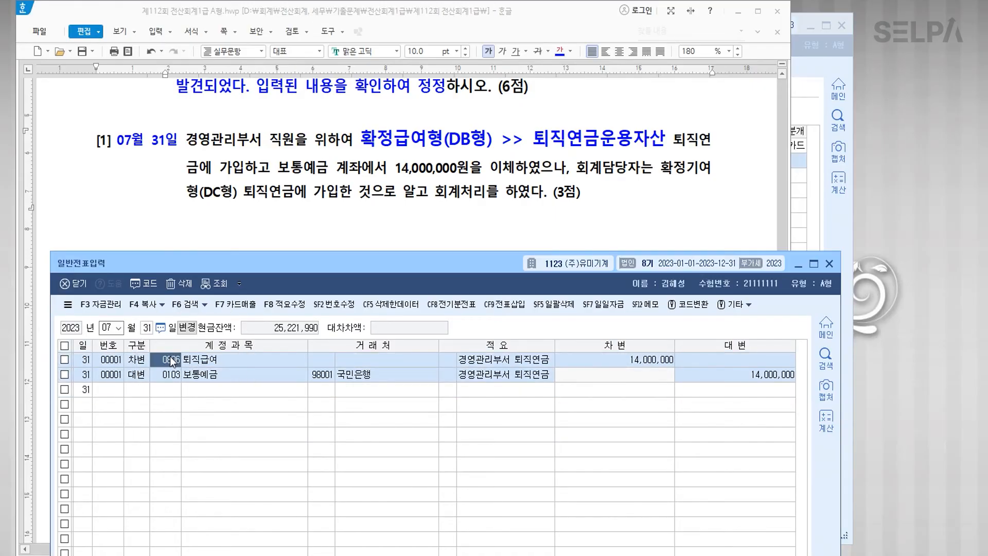
{"action": "type", "text": "퇴직연"}
{"action": "key", "text": "Return"}
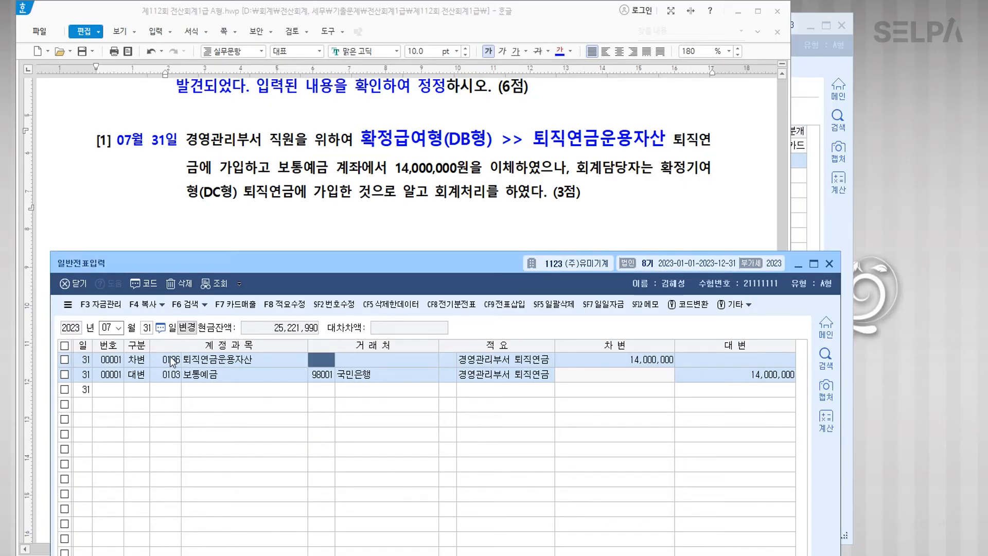
{"action": "key", "text": "Down"}
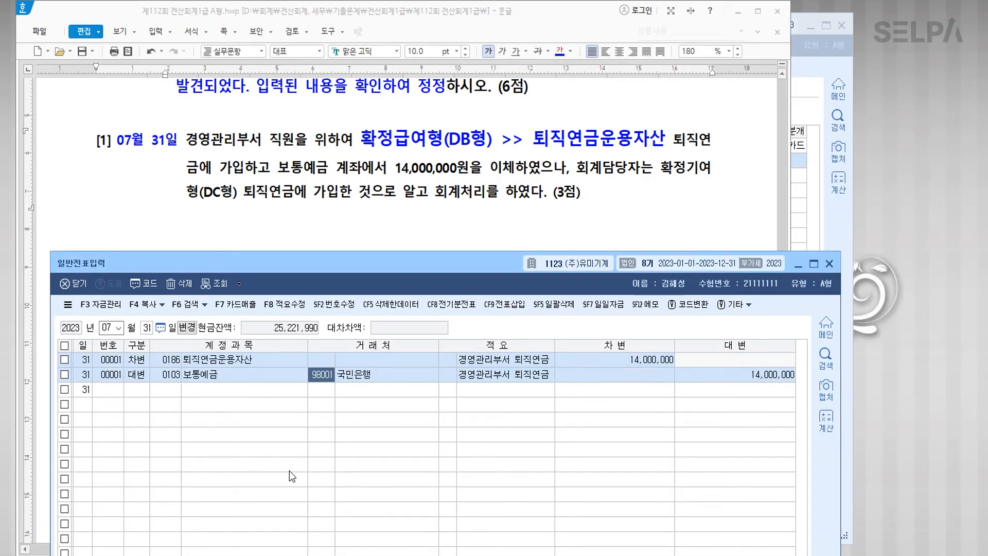
{"action": "left_click", "coordinate": [255, 397]}
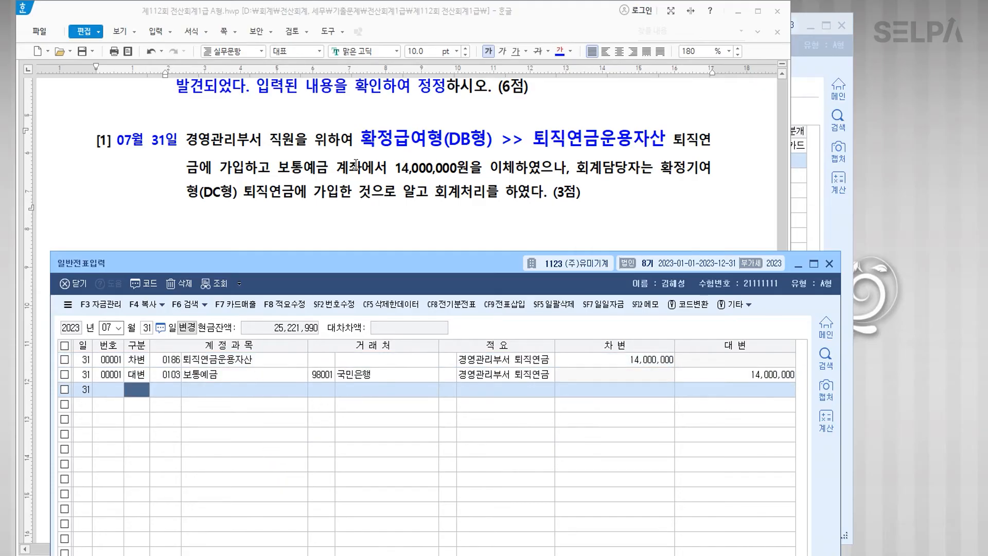
Step: Colour 10월 28일 and 매출거래처에 선물 blue, noting '>> 접대비' after the gift phrase
{"action": "scroll", "coordinate": [356, 166], "scroll_direction": "down", "scroll_amount": 3}
{"action": "scroll", "coordinate": [355, 166], "scroll_direction": "down", "scroll_amount": 2}
{"action": "left_click_drag", "start_coordinate": [118, 108], "coordinate": [175, 112]}
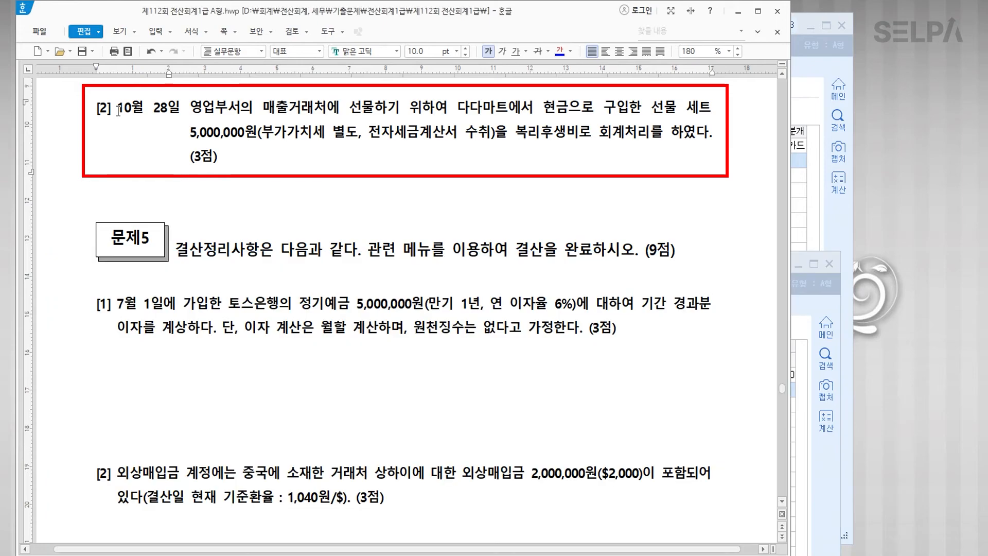
{"action": "left_click", "coordinate": [560, 52]}
{"action": "left_click_drag", "start_coordinate": [262, 124], "coordinate": [374, 125]}
{"action": "left_click", "coordinate": [560, 51]}
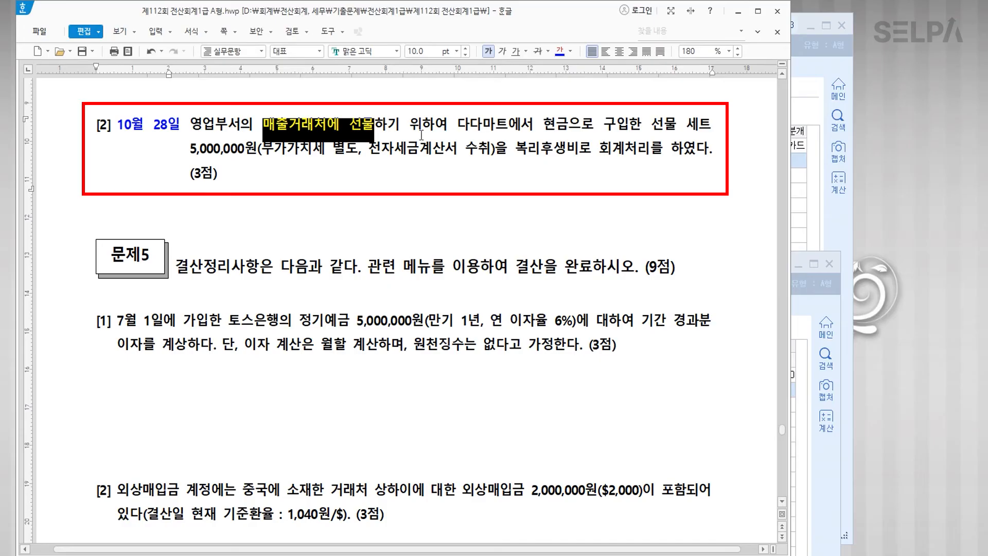
{"action": "left_click", "coordinate": [379, 125]}
{"action": "type", "text": ">> "}
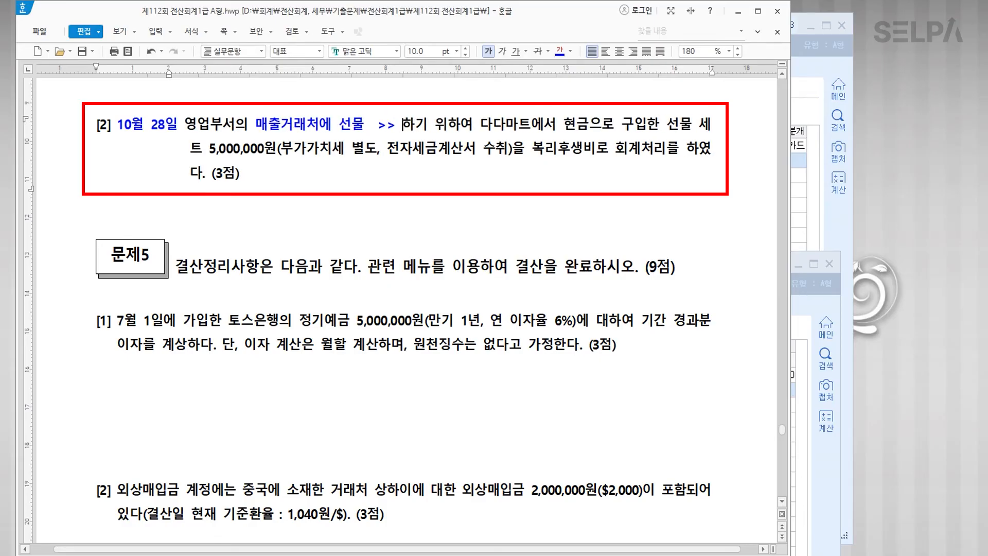
{"action": "type", "text": " 접대비"}
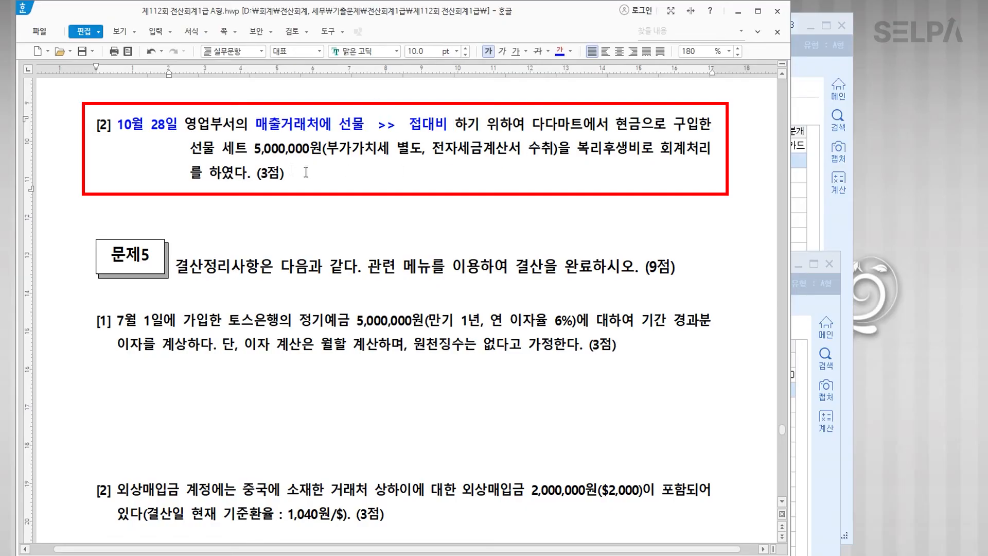
Step: Make 복리후생비 and 전자세금계산서 수취 red, noting '>> 접대비' and '>> 불공' after them
{"action": "left_click_drag", "start_coordinate": [578, 149], "coordinate": [640, 149]}
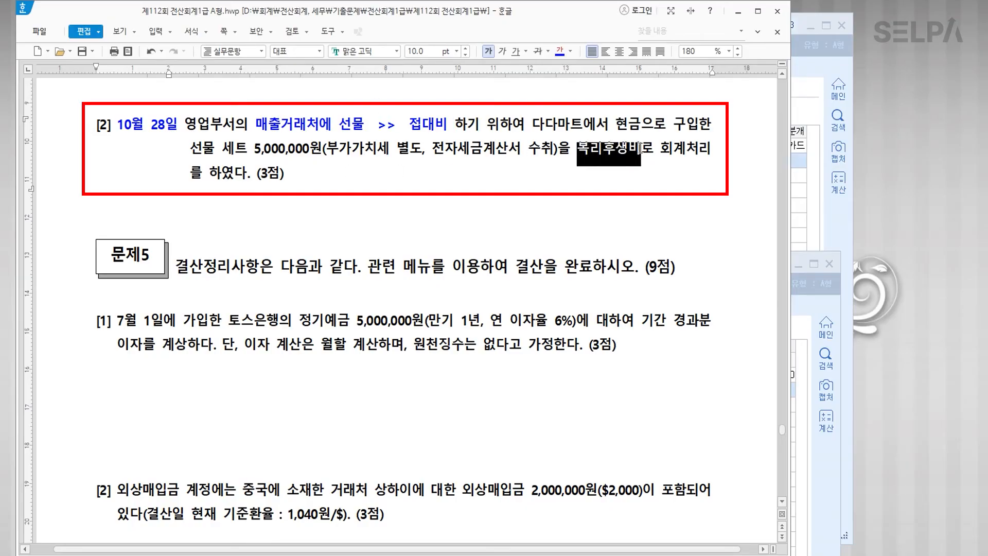
{"action": "left_click", "coordinate": [562, 183]}
{"action": "left_click_drag", "start_coordinate": [579, 149], "coordinate": [642, 150]}
{"action": "left_click", "coordinate": [571, 53]}
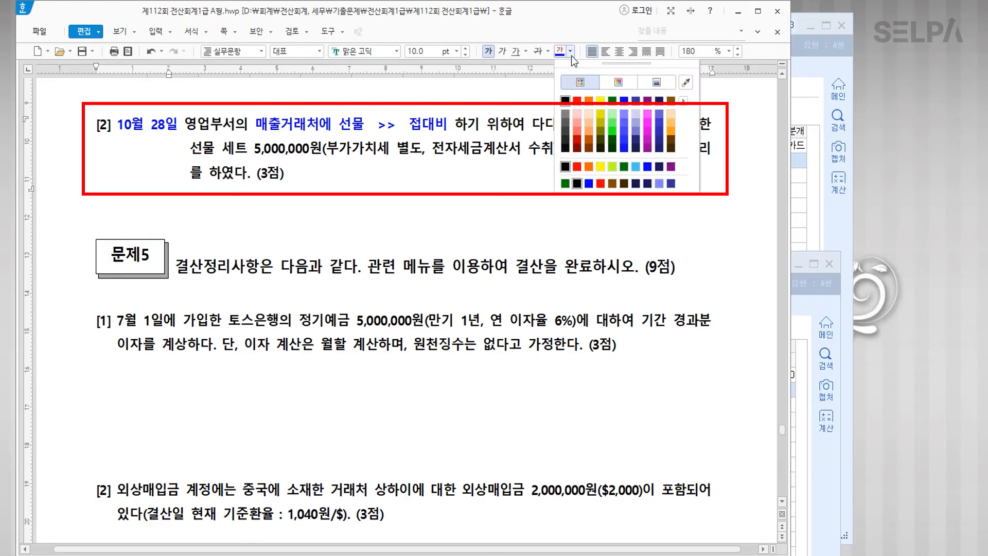
{"action": "left_click", "coordinate": [577, 100]}
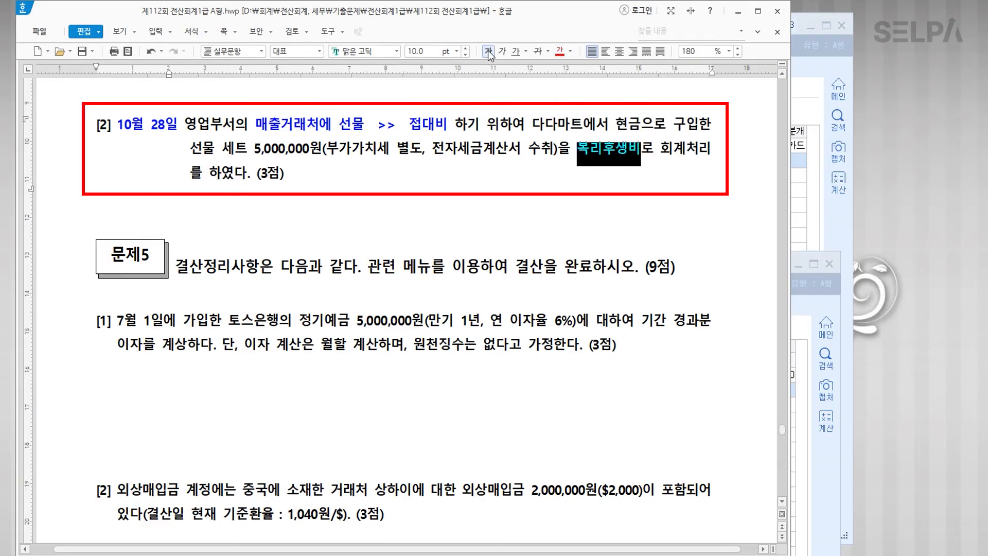
{"action": "left_click", "coordinate": [642, 150]}
{"action": "type", "text": ">> 접ㄷ"}
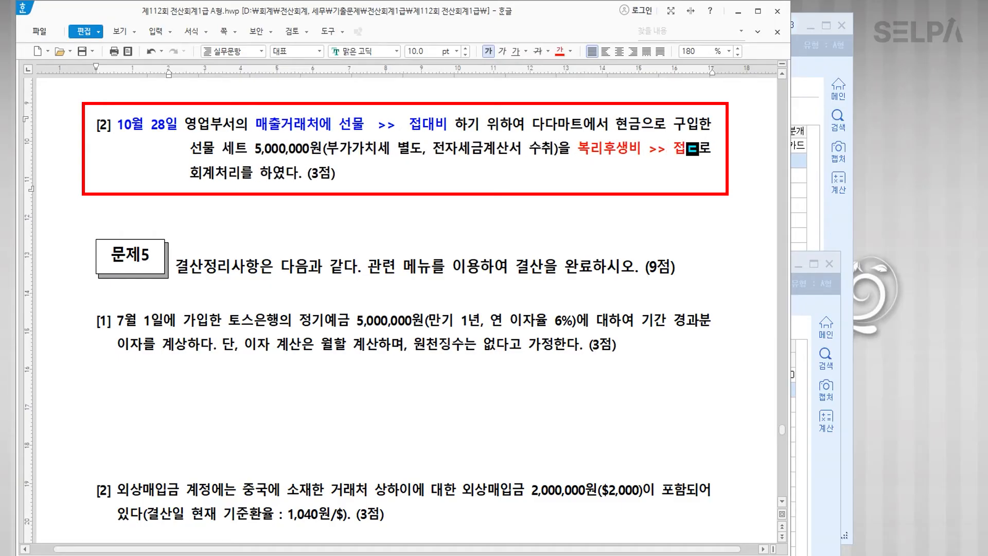
{"action": "type", "text": "ㅐ비"}
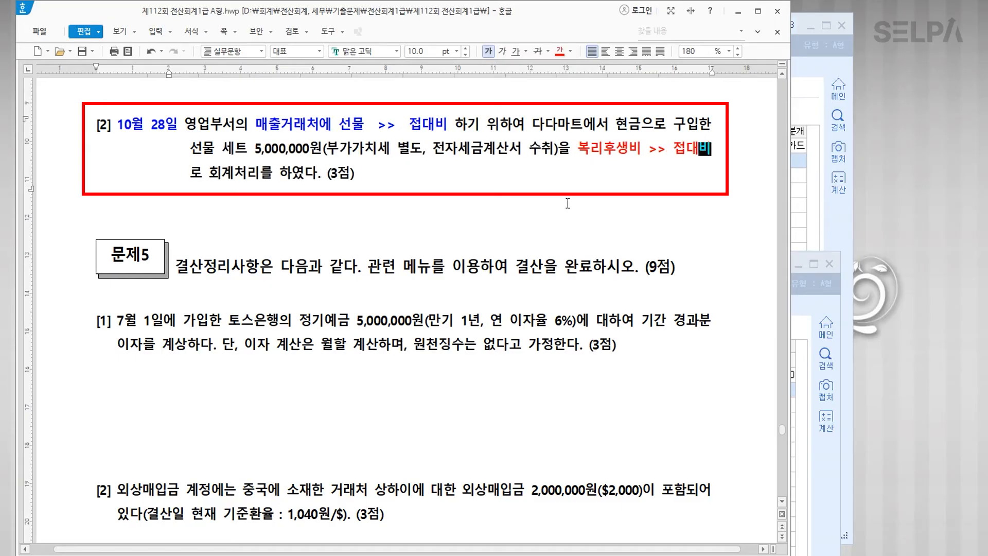
{"action": "left_click_drag", "start_coordinate": [431, 152], "coordinate": [554, 155]}
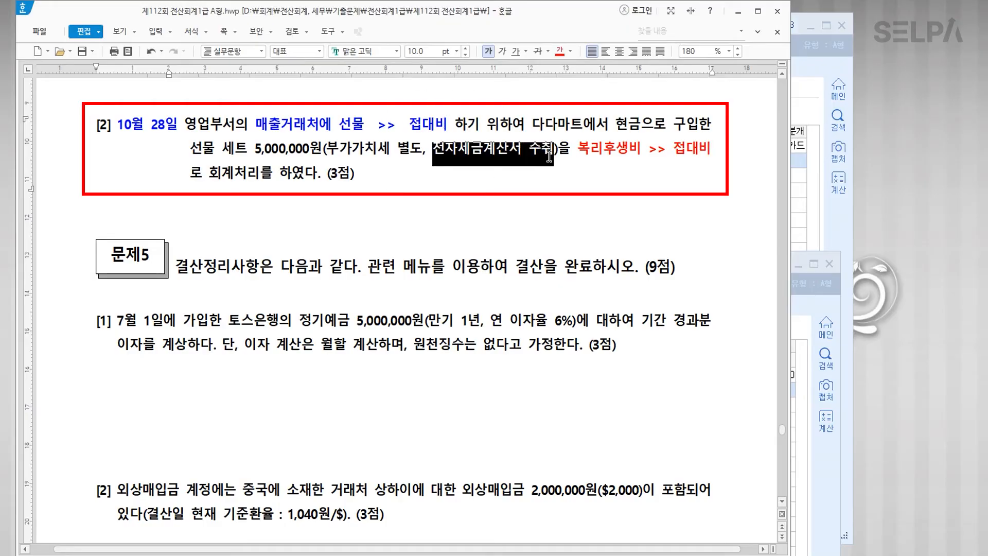
{"action": "left_click", "coordinate": [559, 51]}
{"action": "left_click", "coordinate": [555, 153]}
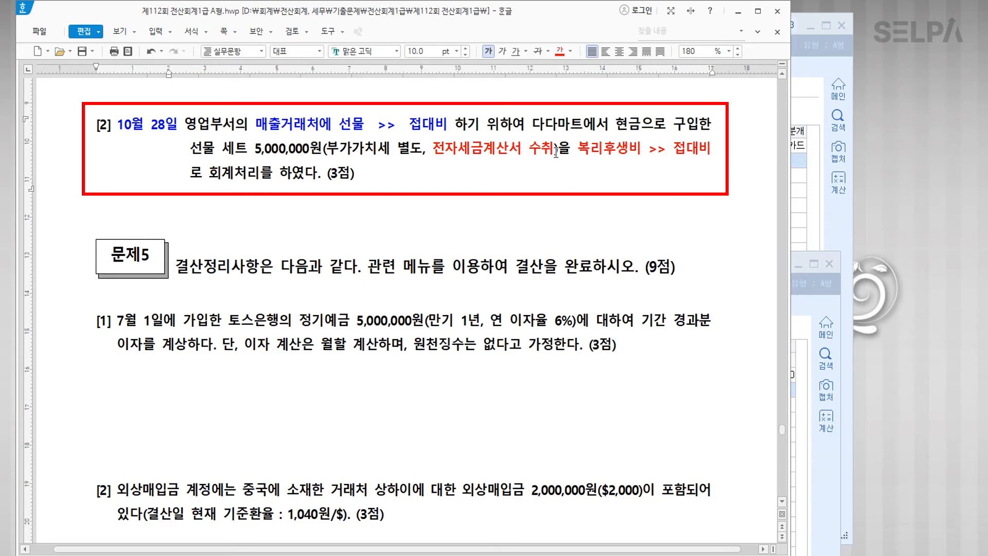
{"action": "type", "text": ">>"}
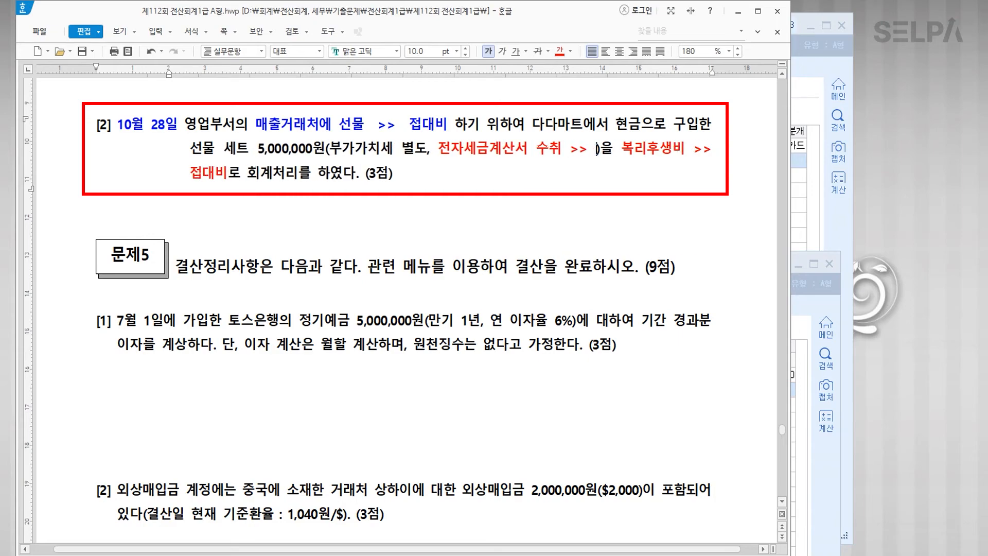
{"action": "type", "text": " 불공"}
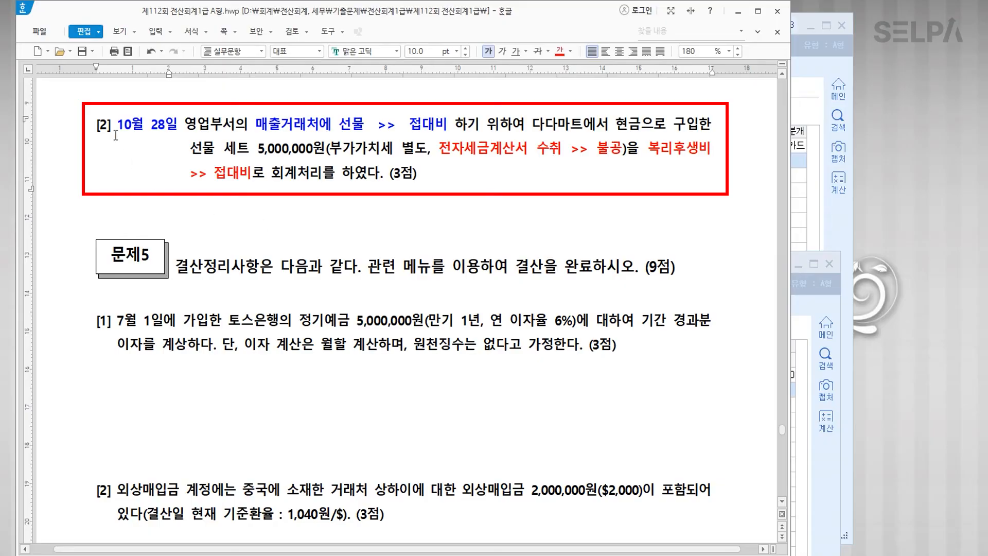
{"action": "left_click", "coordinate": [809, 410]}
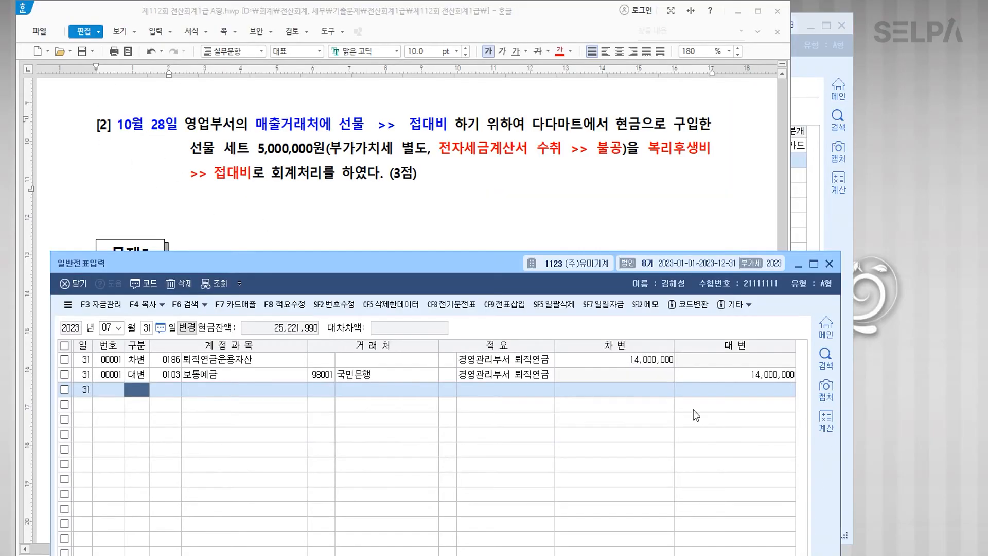
Step: Load the October 28 general vouchers, then close that screen for 매입매출전표입력
{"action": "type", "text": "10"}
{"action": "key", "text": "Return"}
{"action": "type", "text": "28"}
{"action": "key", "text": "Return"}
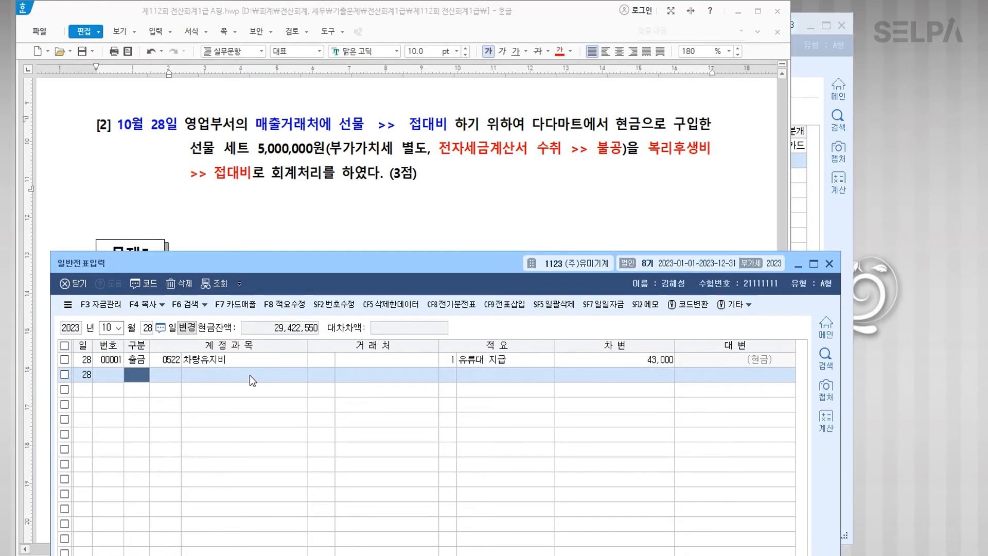
{"action": "left_click", "coordinate": [829, 264]}
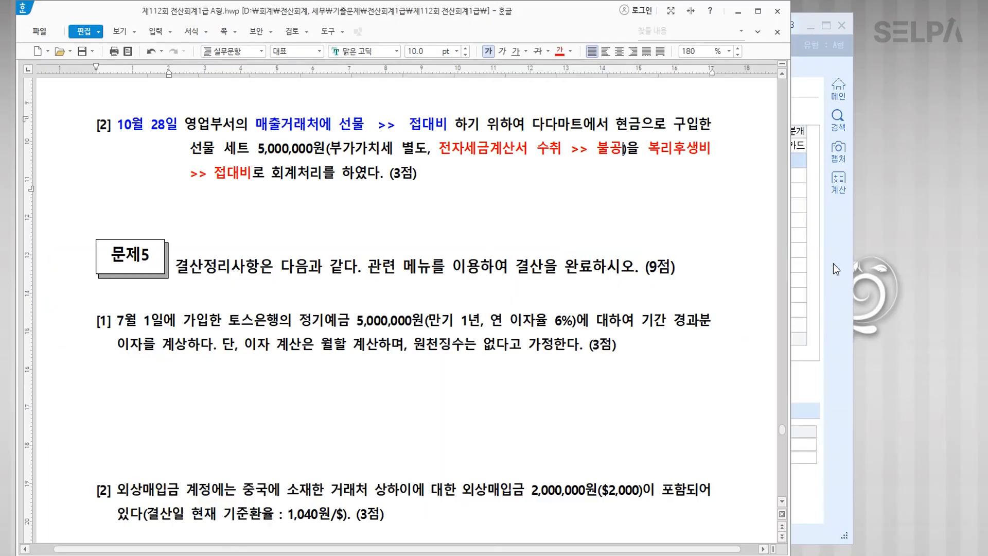
{"action": "left_click", "coordinate": [123, 113]}
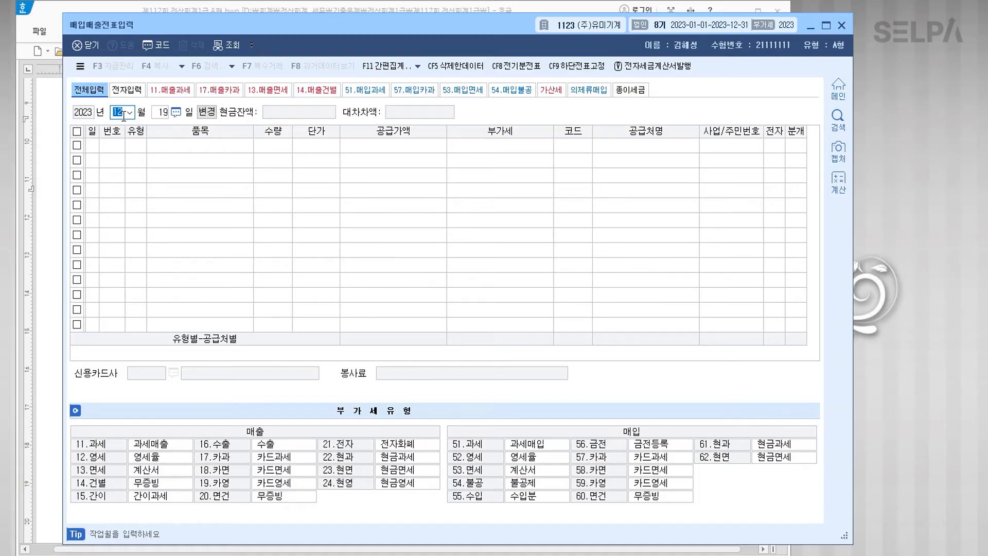
Step: Load the October 28 purchase of 접대용 선물세트 from 다다마트 and select its 0811 복리후생비 journal line
{"action": "type", "text": "10"}
{"action": "key", "text": "Return"}
{"action": "type", "text": "28"}
{"action": "key", "text": "Return"}
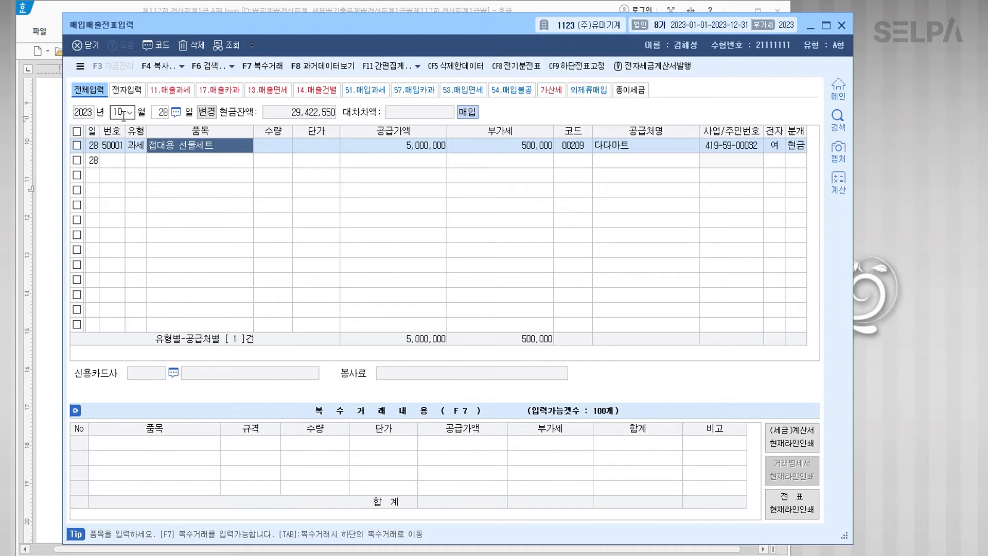
{"action": "key", "text": "Left"}
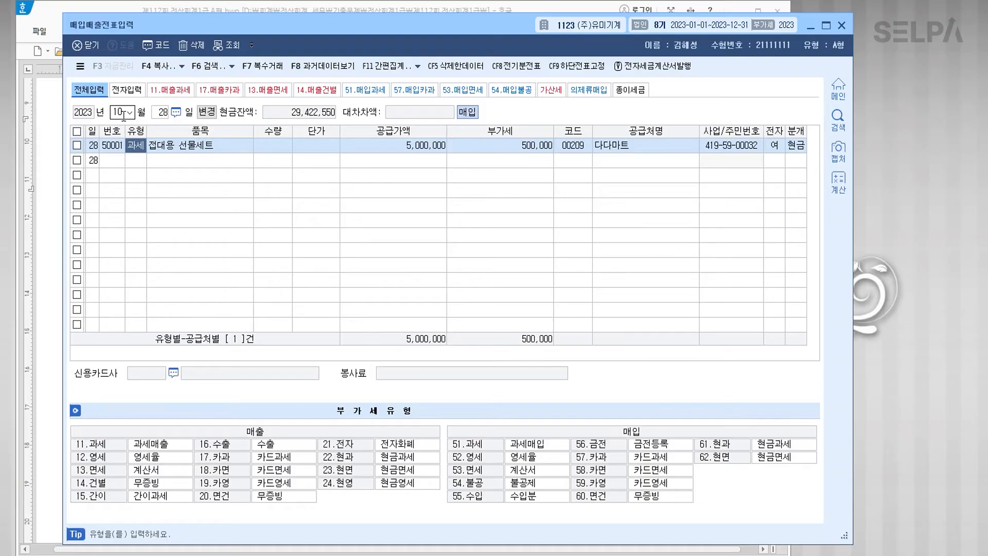
{"action": "key", "text": "Left"}
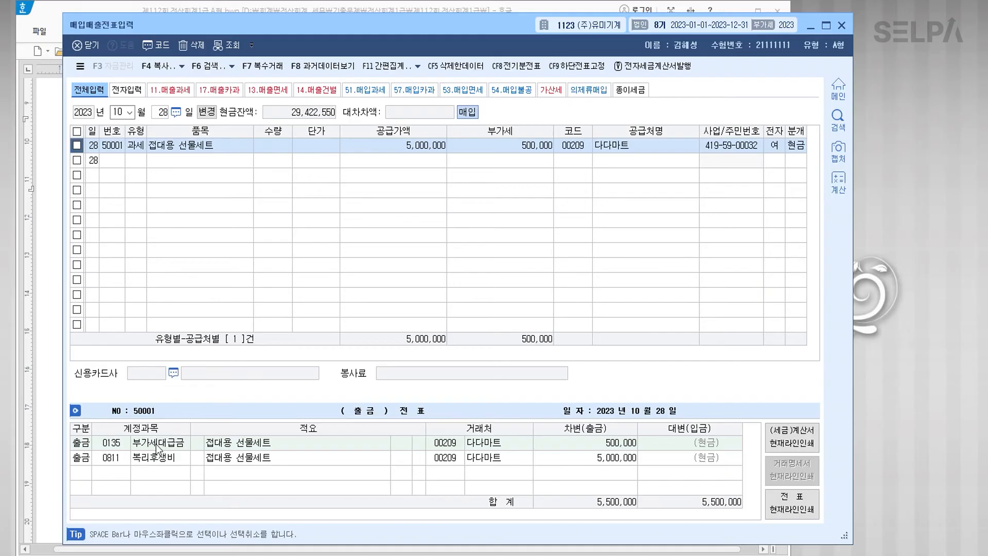
{"action": "left_click", "coordinate": [164, 456]}
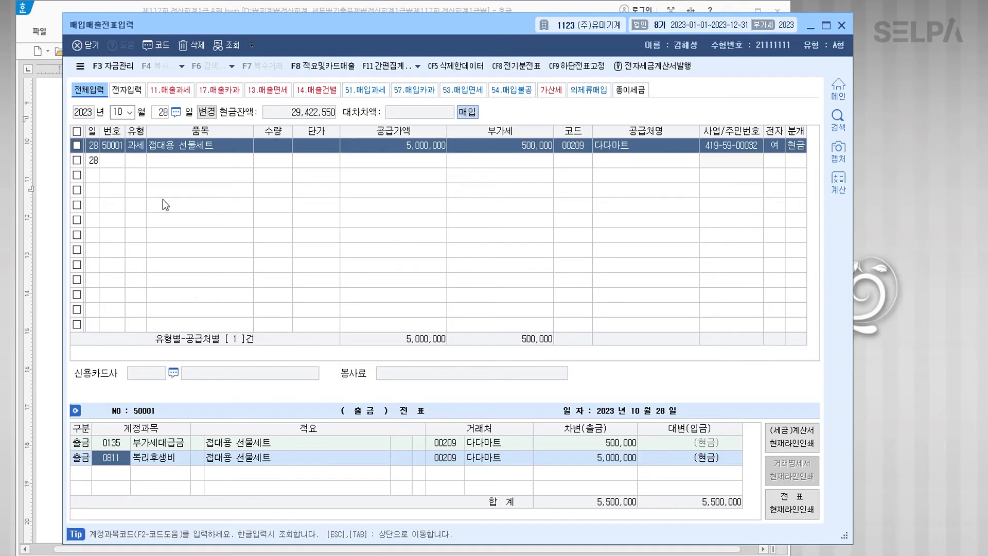
Step: Change the October 28 gift-set purchase to type 54 불공 with non-deduction reason 4
{"action": "left_click", "coordinate": [137, 146]}
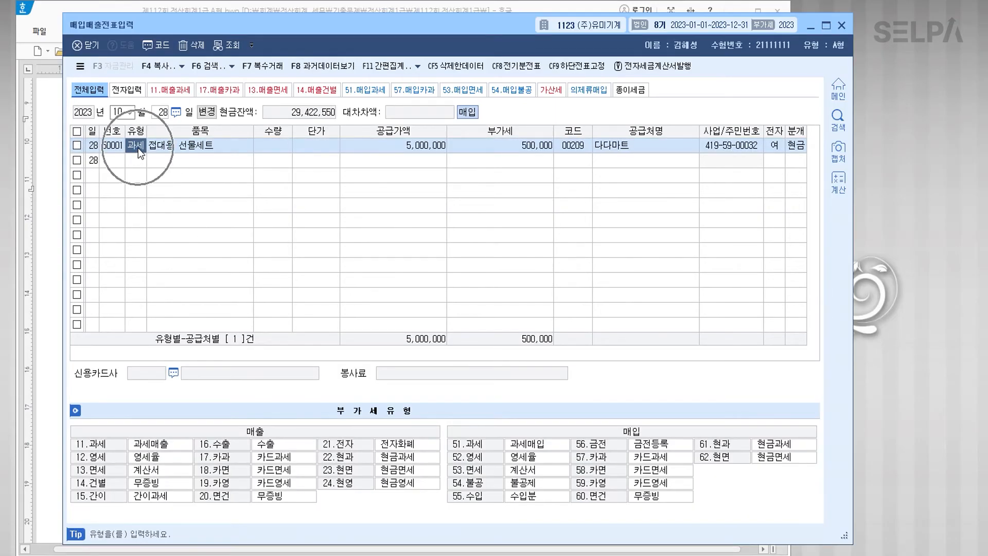
{"action": "type", "text": "54"}
{"action": "key", "text": "Return"}
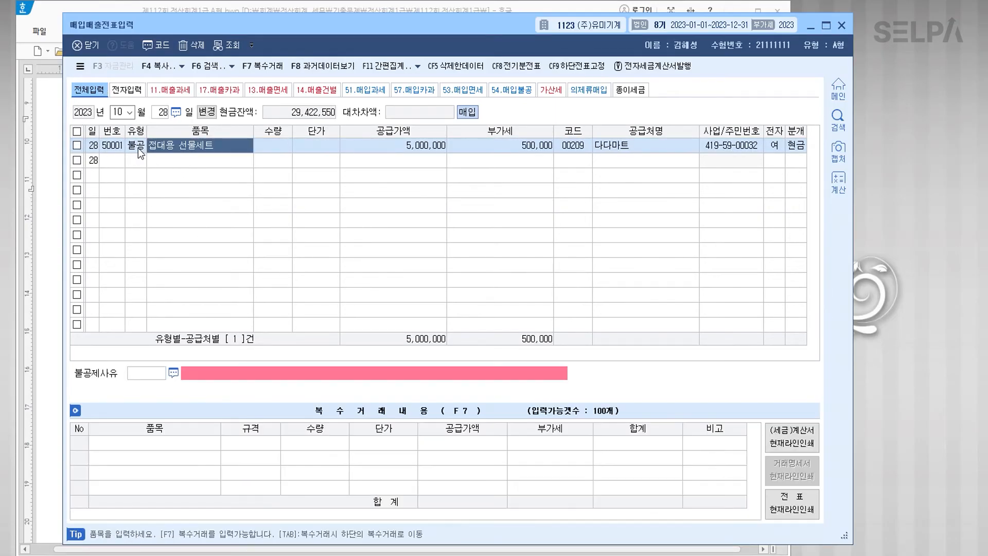
{"action": "key", "text": "Return"}
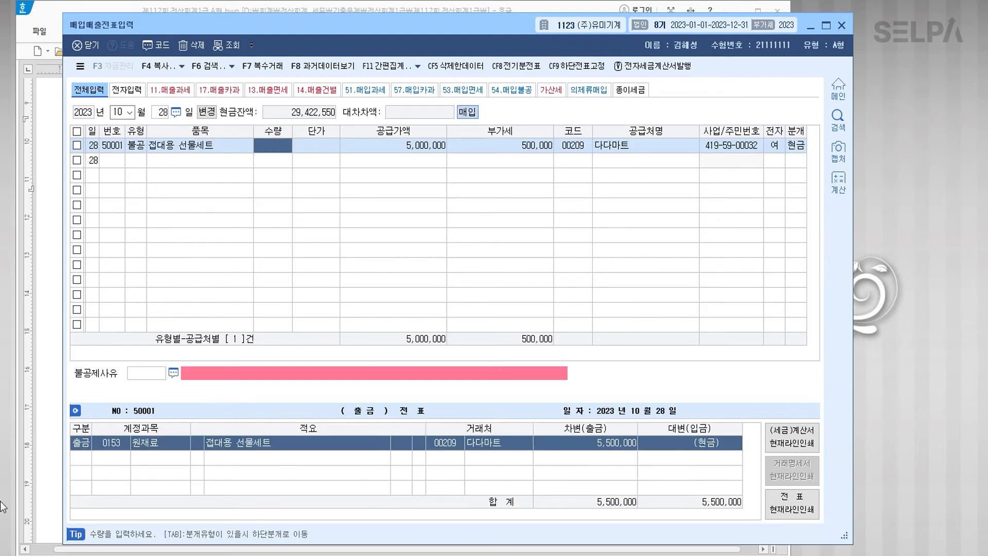
{"action": "left_click", "coordinate": [141, 442]}
{"action": "left_click", "coordinate": [141, 442]}
{"action": "left_click", "coordinate": [141, 442]}
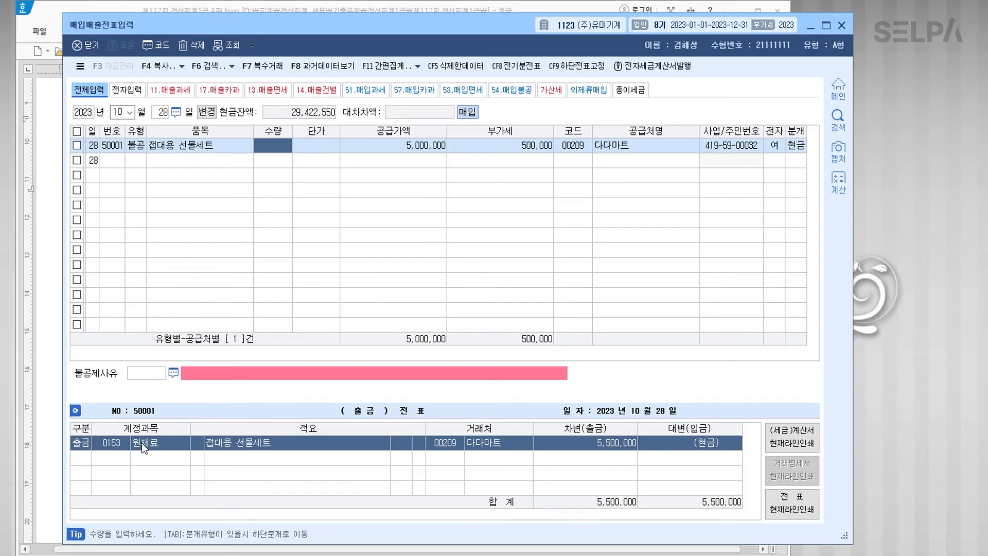
{"action": "left_click", "coordinate": [153, 375]}
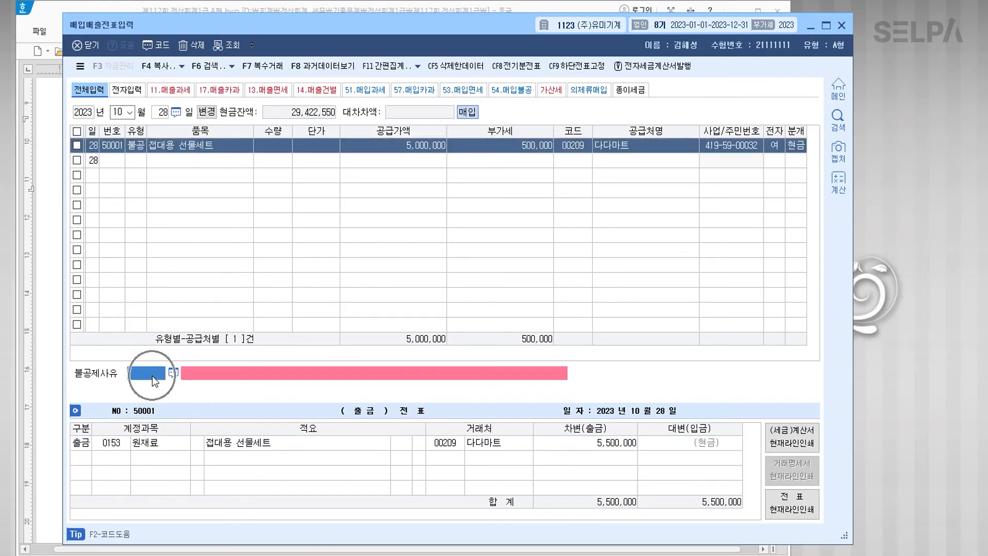
{"action": "type", "text": "4"}
{"action": "key", "text": "Return"}
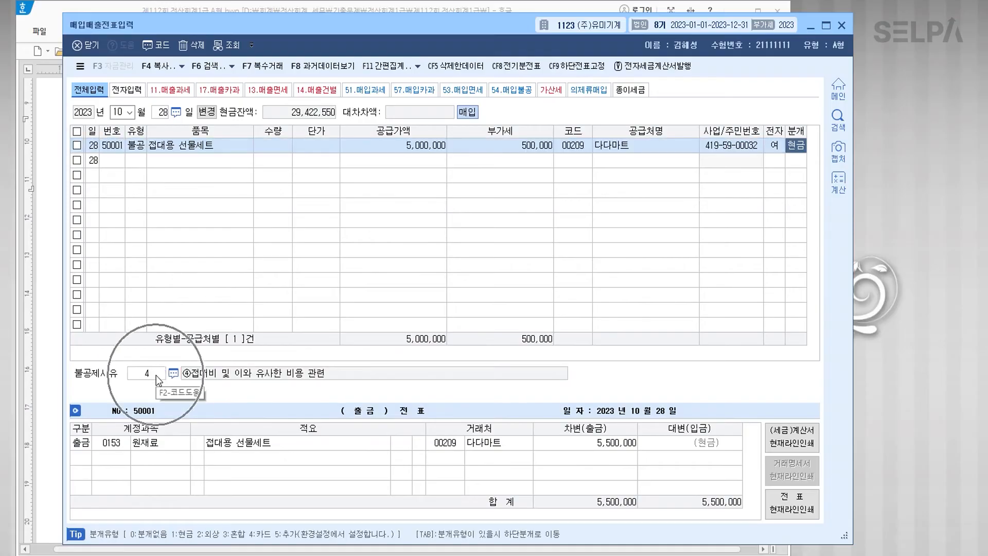
{"action": "left_click", "coordinate": [156, 375]}
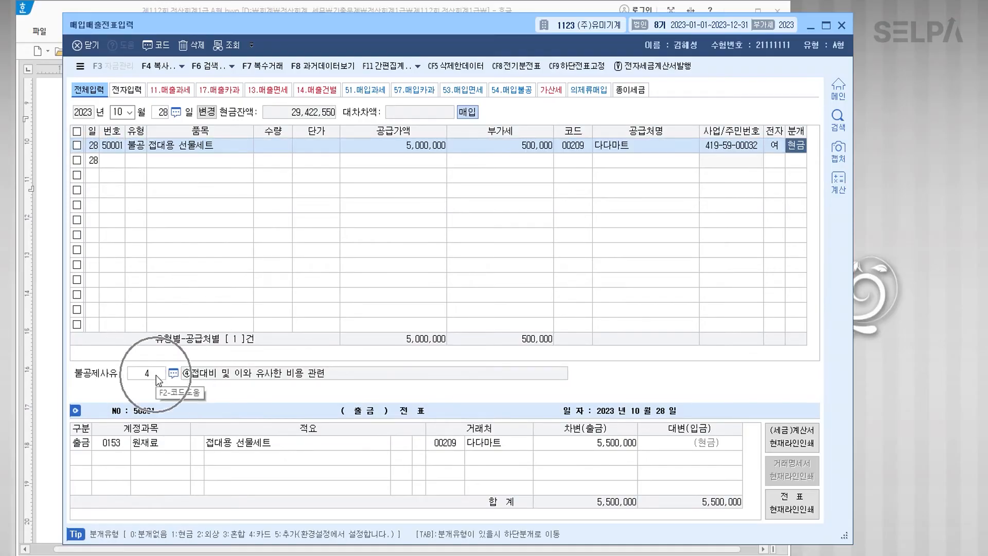
Step: Replace the 원재료 journal account with 0813 접대비 and complete the entry
{"action": "left_click", "coordinate": [116, 448]}
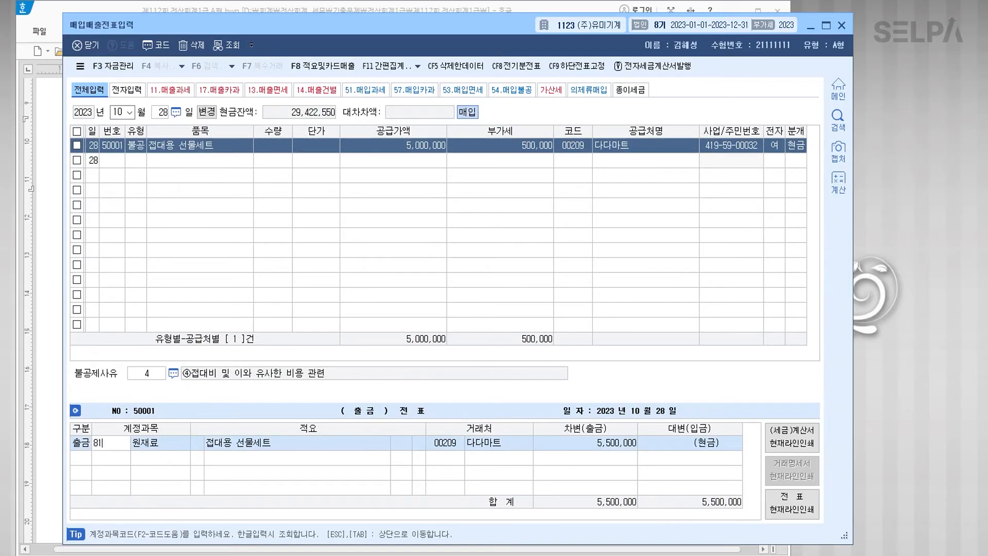
{"action": "type", "text": "813"}
{"action": "key", "text": "Return"}
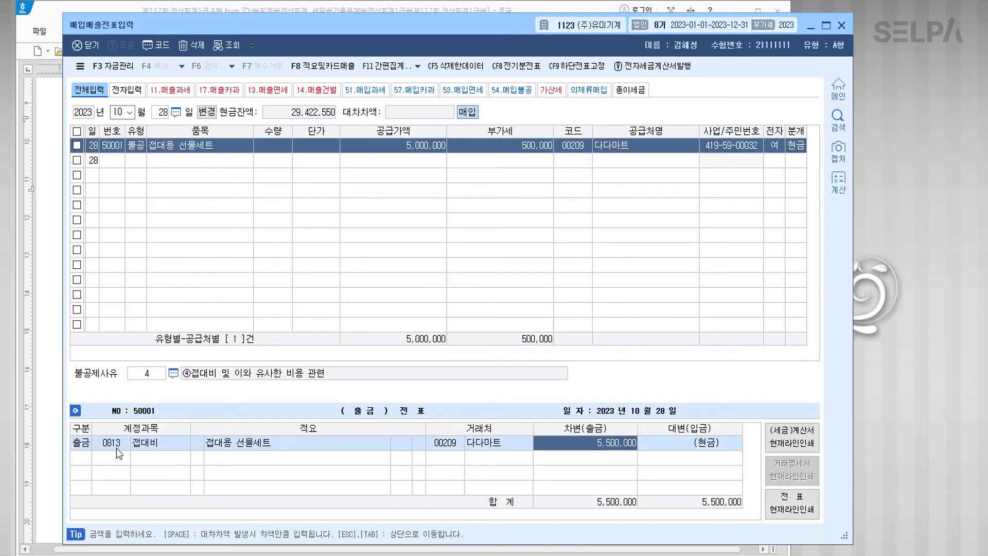
{"action": "left_click", "coordinate": [138, 156]}
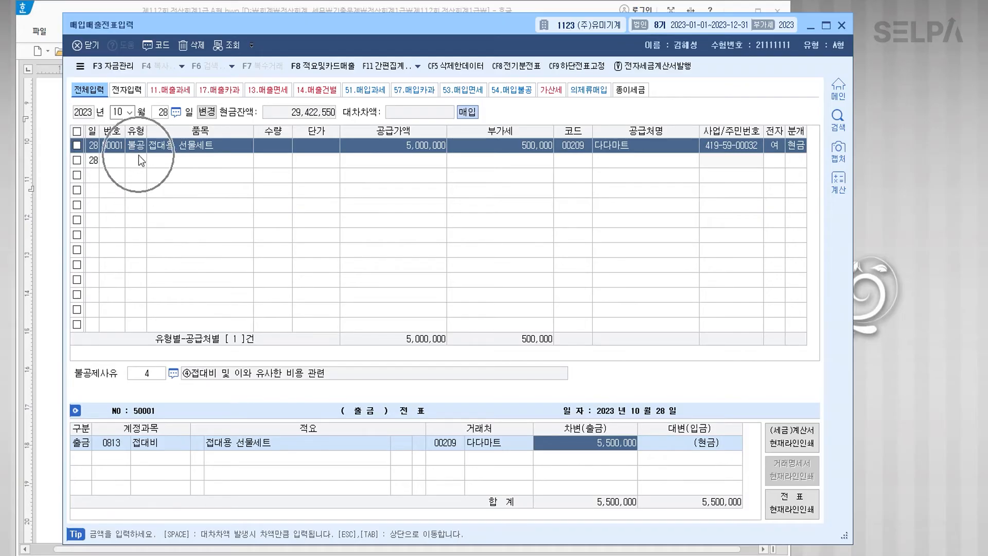
{"action": "left_click", "coordinate": [218, 450]}
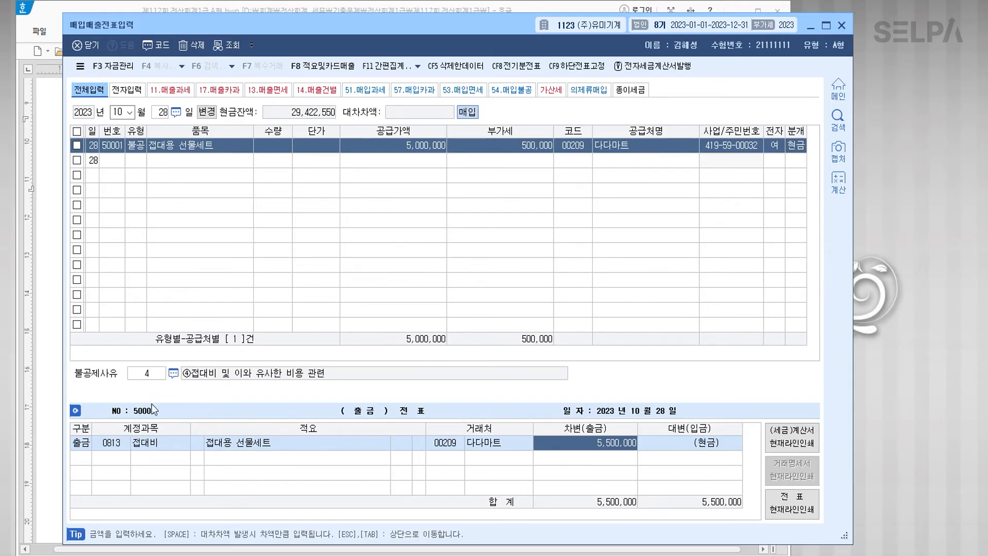
{"action": "left_click", "coordinate": [150, 449]}
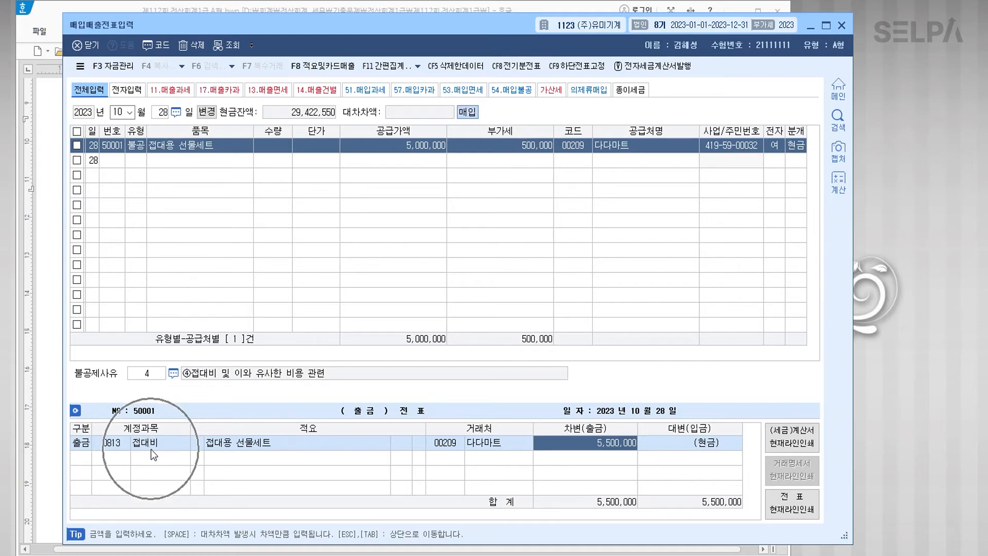
{"action": "left_click", "coordinate": [150, 449]}
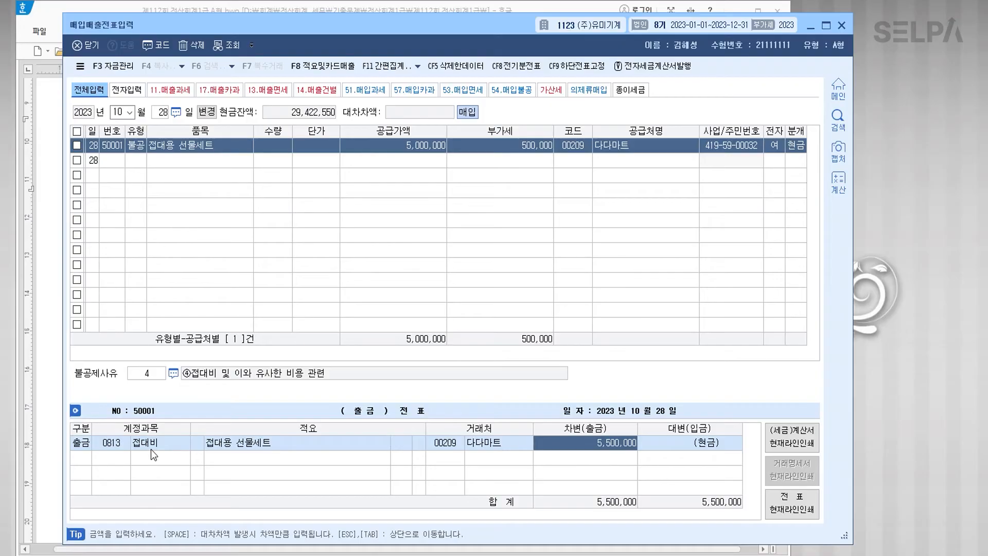
{"action": "left_click", "coordinate": [150, 450]}
{"action": "key", "text": "Return"}
{"action": "key", "text": "Return"}
{"action": "left_click", "coordinate": [39, 331]}
{"action": "left_click", "coordinate": [463, 366]}
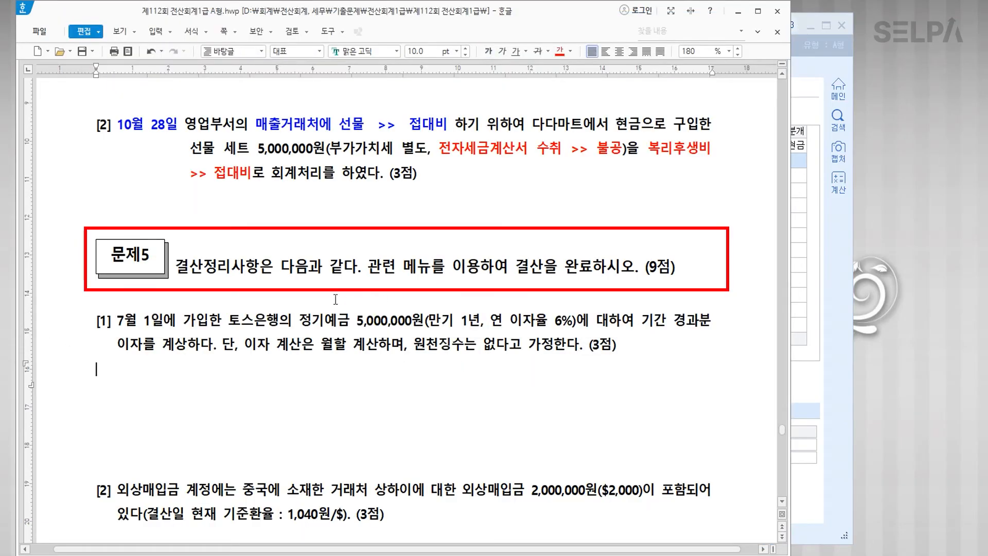
Step: Colour 결산정리사항 red and note '>> 일반전표, 결산자료입력' after it
{"action": "left_click_drag", "start_coordinate": [177, 267], "coordinate": [258, 270]}
{"action": "left_click", "coordinate": [558, 52]}
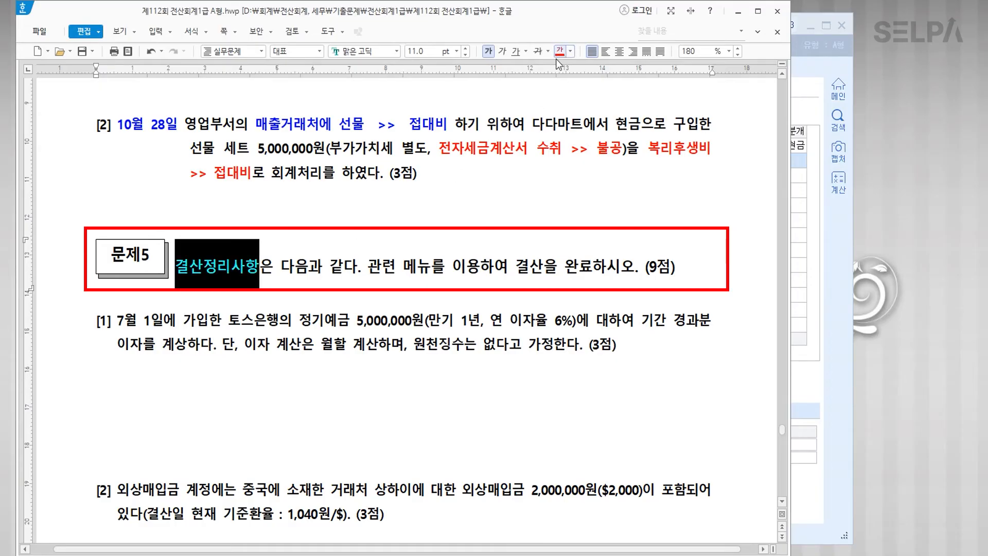
{"action": "left_click", "coordinate": [260, 266]}
{"action": "type", "text": ">> 읾"}
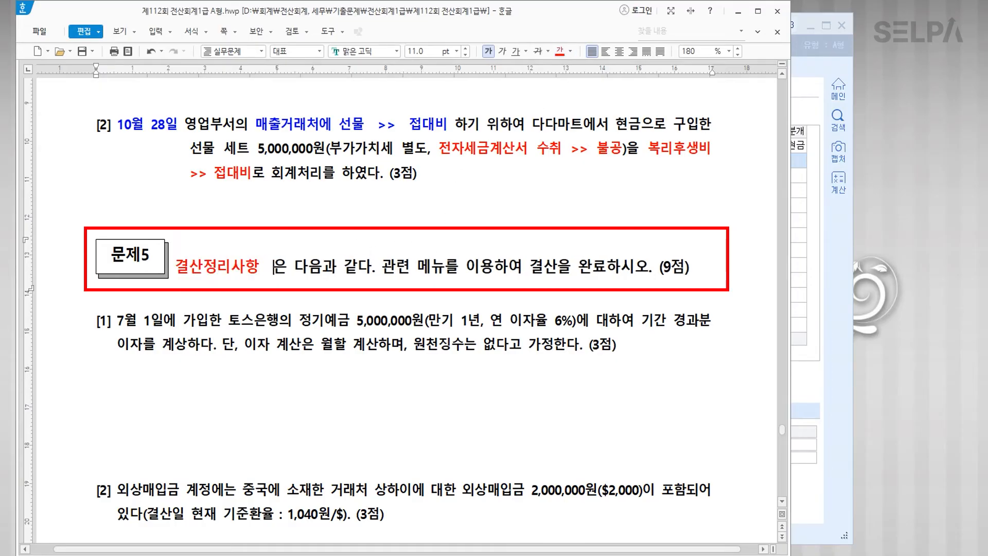
{"action": "type", "text": "반전표, "}
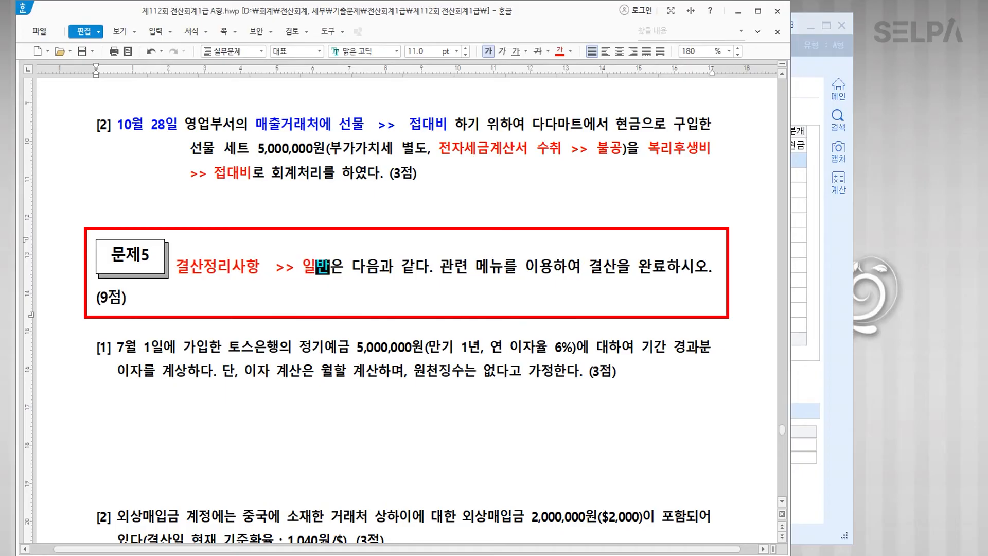
{"action": "type", "text": "결산자료입"}
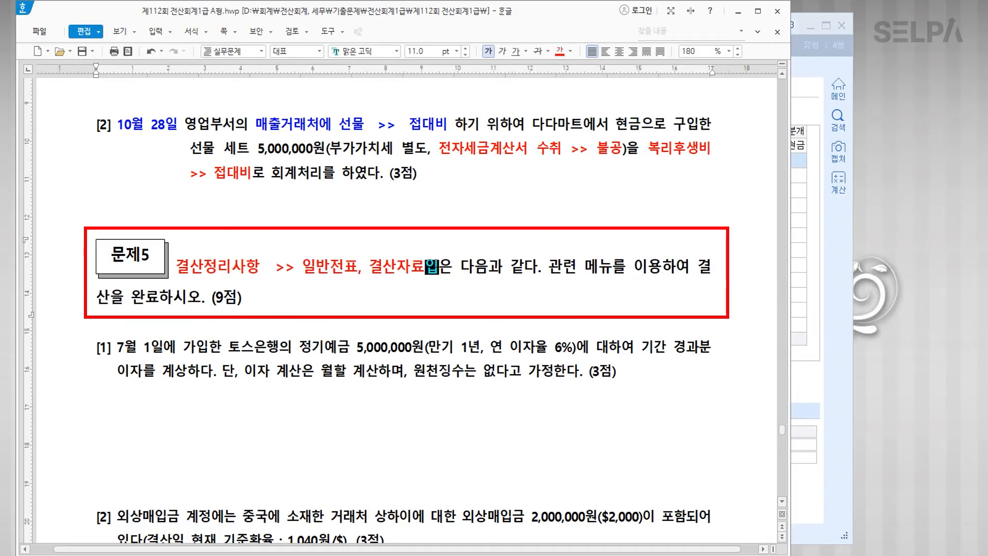
{"action": "type", "text": "력"}
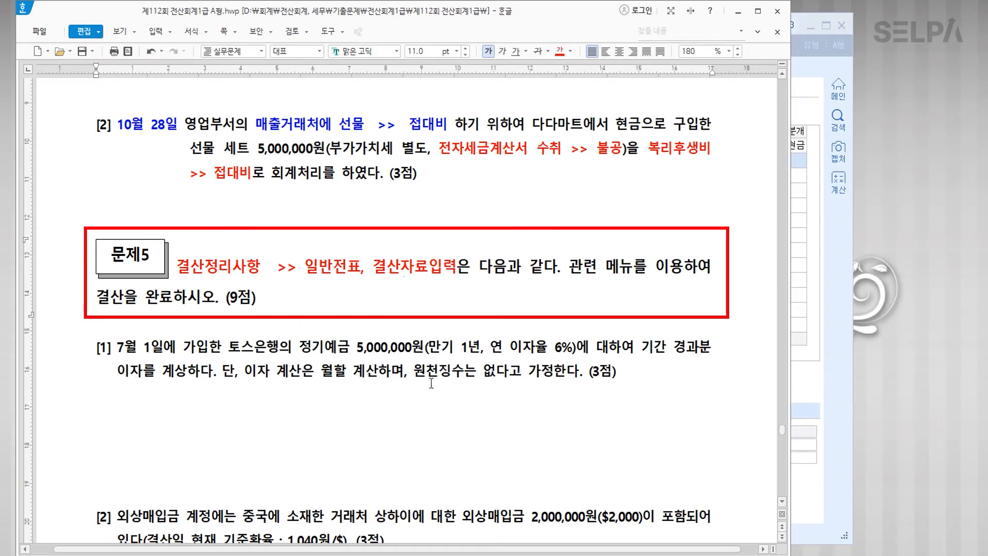
{"action": "left_click", "coordinate": [428, 358]}
Step: Colour 이자 in item [1] and '기준환율 : 1,040원/$' in item [2] red
{"action": "scroll", "coordinate": [429, 359], "scroll_direction": "down", "scroll_amount": 3}
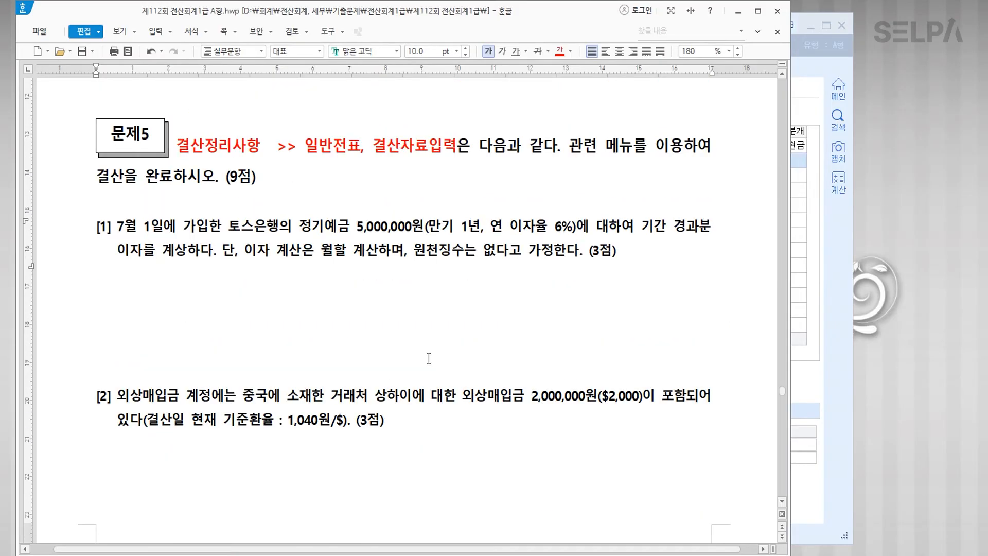
{"action": "scroll", "coordinate": [429, 359], "scroll_direction": "down", "scroll_amount": 2}
{"action": "left_click_drag", "start_coordinate": [300, 166], "coordinate": [383, 171]}
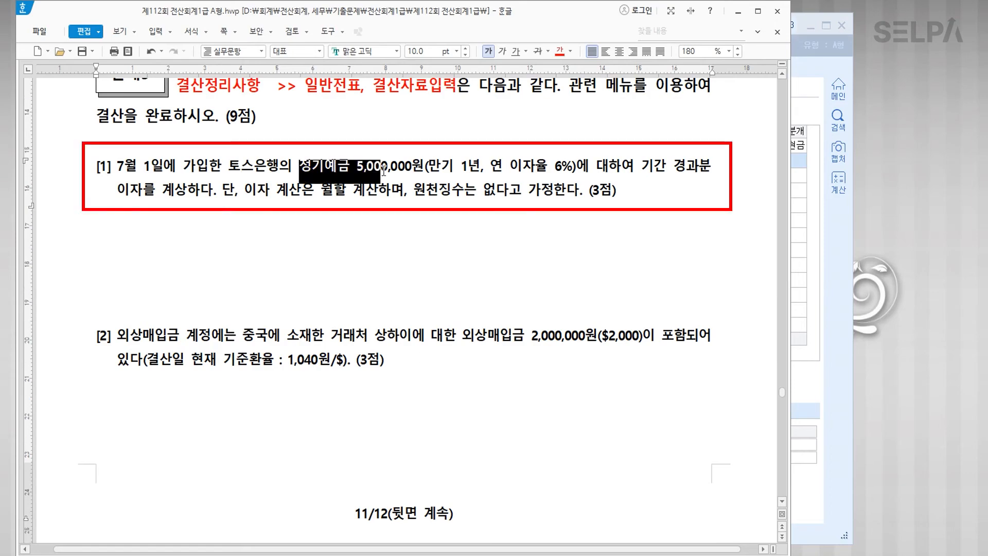
{"action": "left_click_drag", "start_coordinate": [246, 189], "coordinate": [268, 190]}
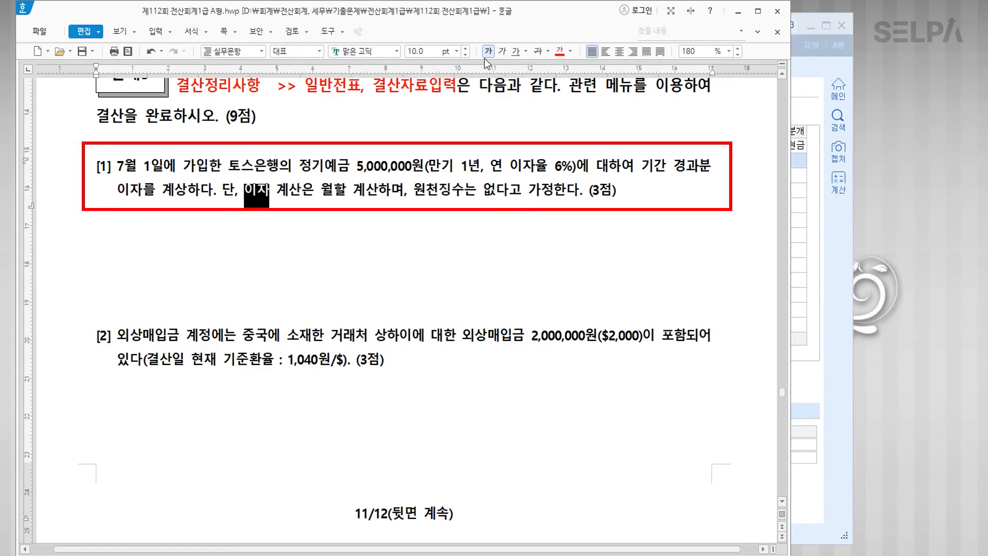
{"action": "left_click", "coordinate": [560, 51]}
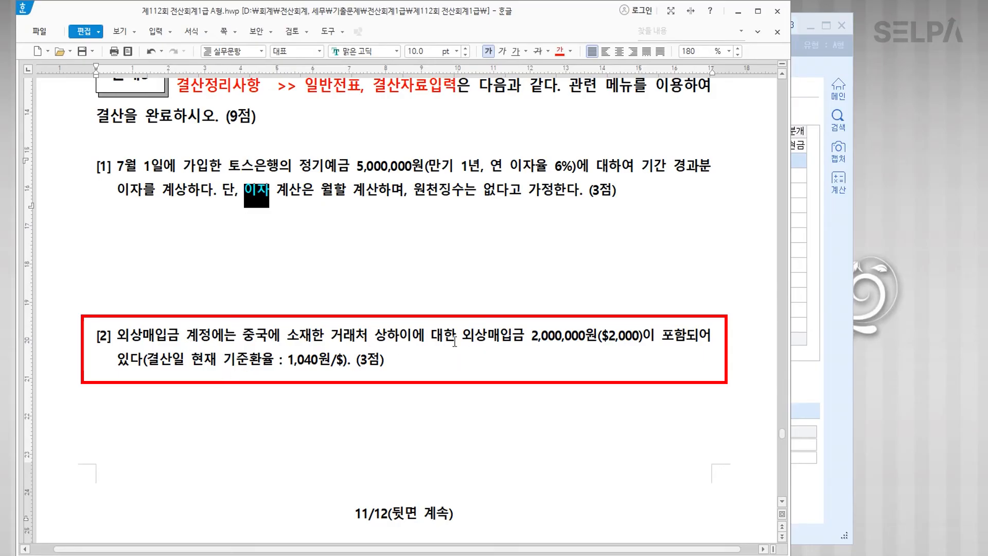
{"action": "left_click_drag", "start_coordinate": [224, 359], "coordinate": [344, 360]}
{"action": "left_click", "coordinate": [560, 51]}
{"action": "left_click", "coordinate": [394, 301]}
{"action": "left_click", "coordinate": [404, 198]}
{"action": "scroll", "coordinate": [403, 198], "scroll_direction": "down", "scroll_amount": 8}
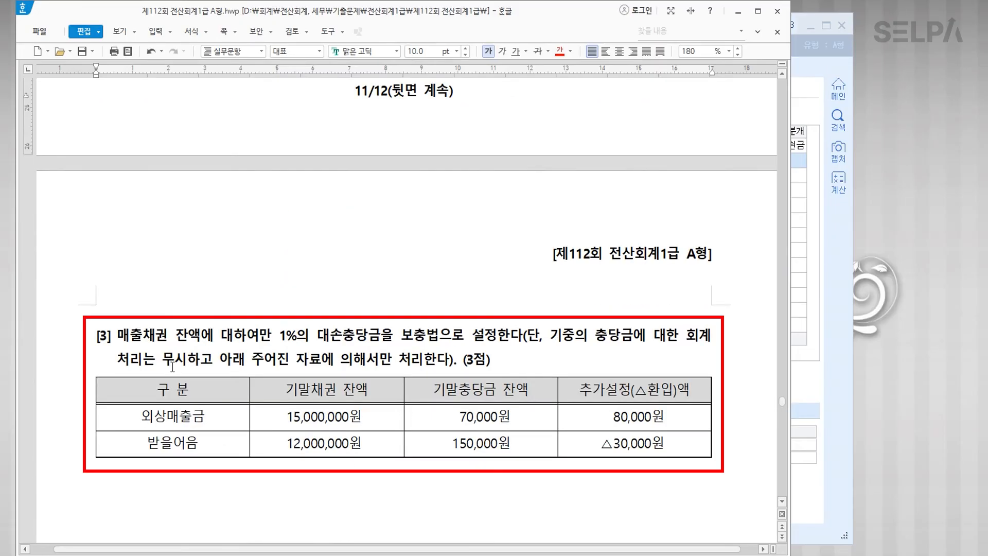
Step: Colour 대손 in item [3] red and note '>> 결산자료입력' after it
{"action": "left_click_drag", "start_coordinate": [317, 335], "coordinate": [342, 337]}
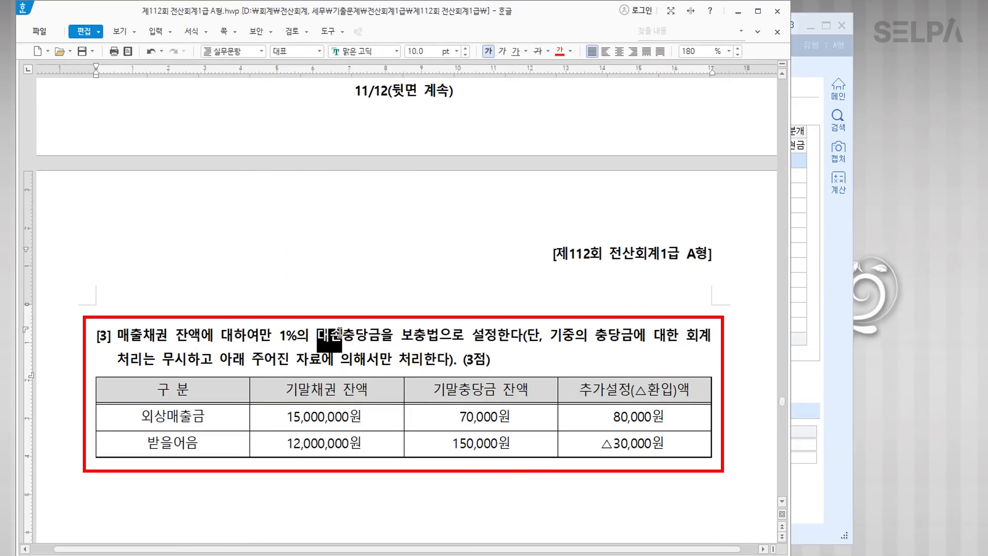
{"action": "left_click", "coordinate": [560, 51]}
{"action": "left_click", "coordinate": [349, 335]}
{"action": "type", "text": ">> "}
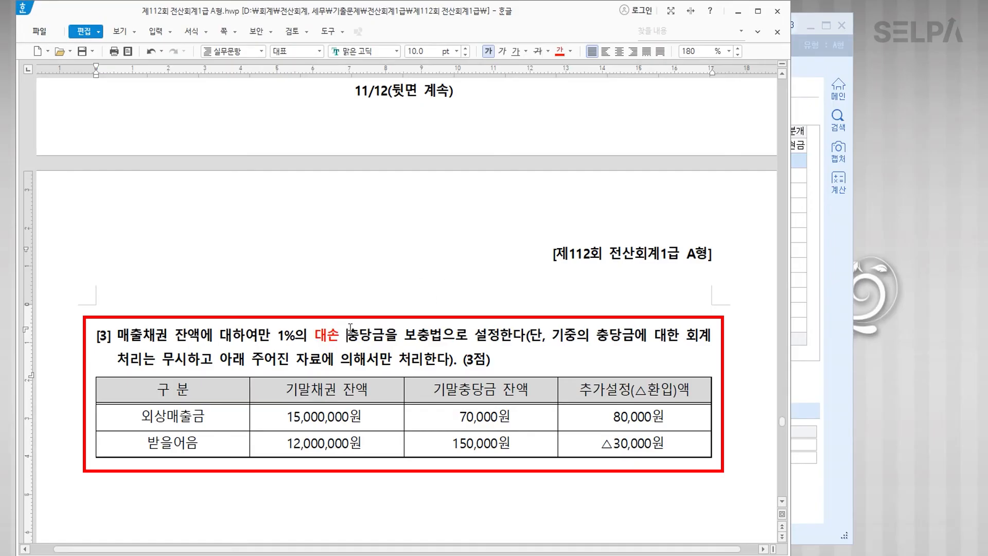
{"action": "type", "text": "결산ㅅ"}
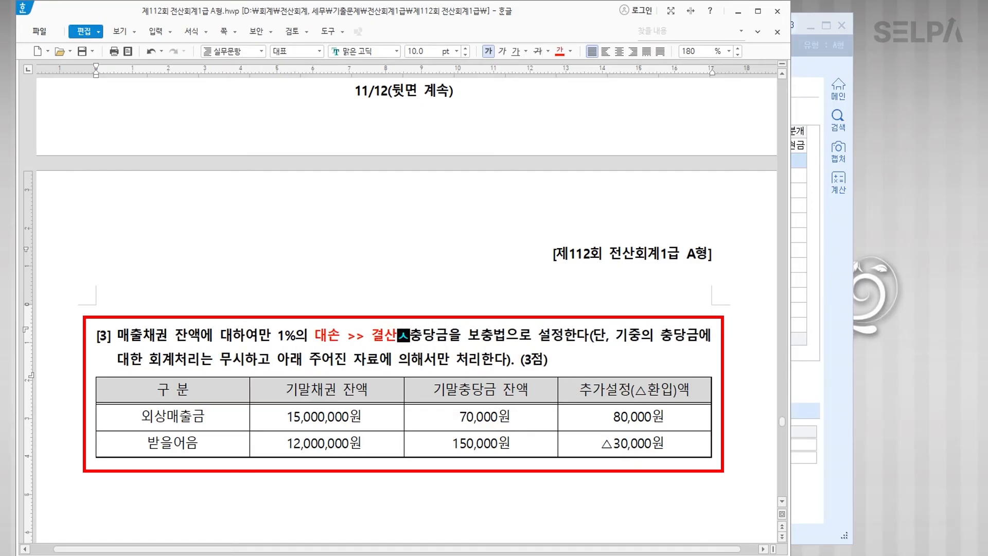
{"action": "type", "text": "자료입력"}
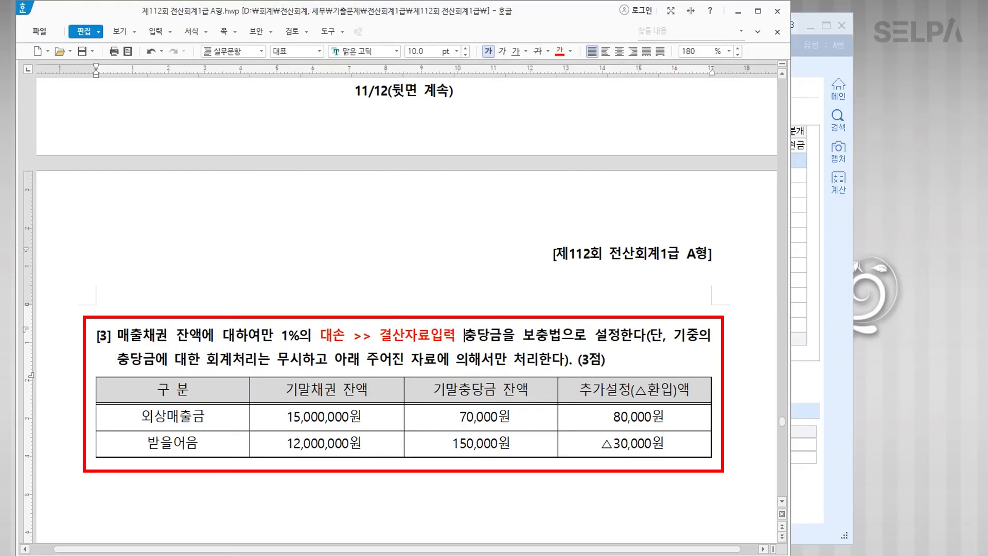
{"action": "scroll", "coordinate": [366, 283], "scroll_direction": "up", "scroll_amount": 10}
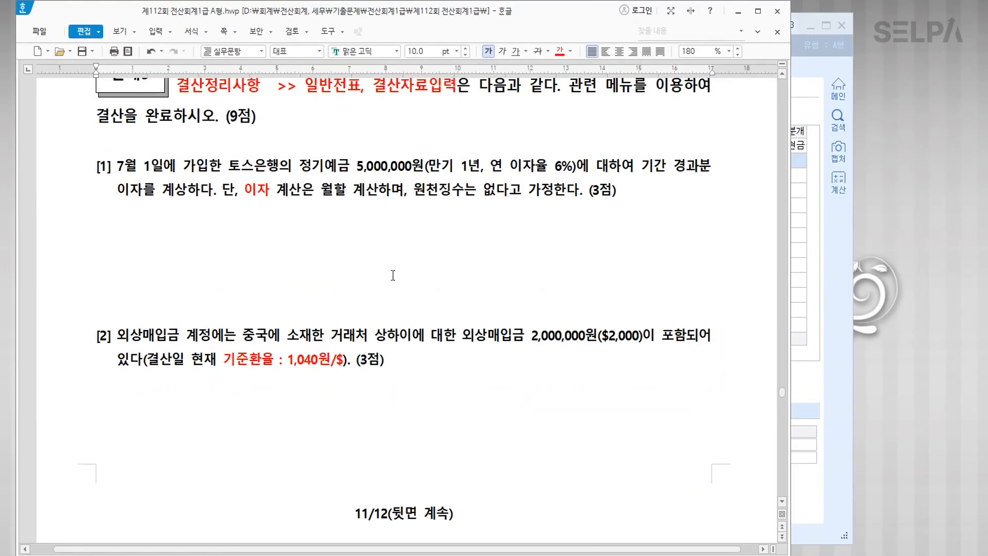
Step: Colour 7월 1일 and 정기예금 5,000,000원 red, and add '>> 이자수익' after 이자
{"action": "left_click", "coordinate": [378, 249]}
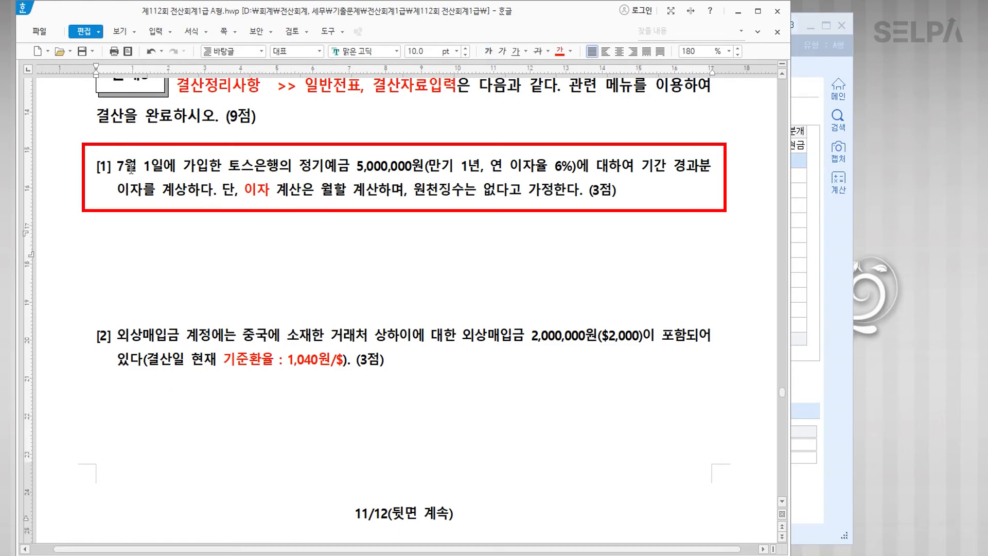
{"action": "left_click_drag", "start_coordinate": [116, 166], "coordinate": [166, 166]}
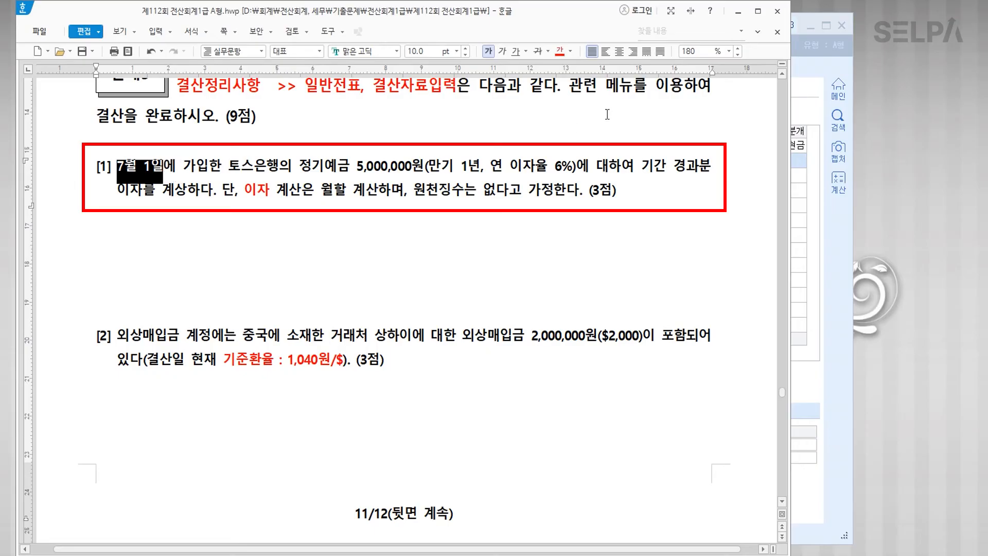
{"action": "left_click", "coordinate": [558, 54]}
{"action": "left_click_drag", "start_coordinate": [302, 166], "coordinate": [425, 171]}
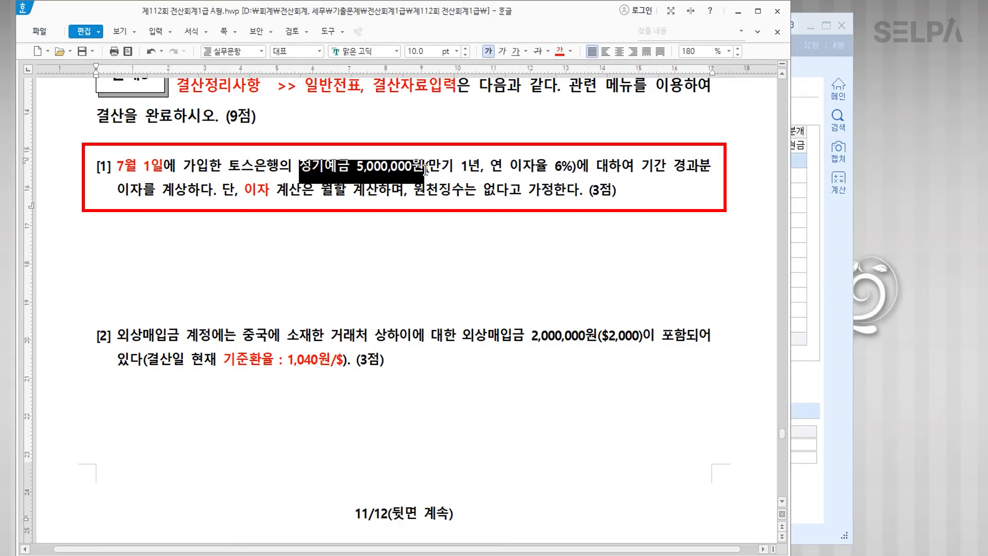
{"action": "left_click", "coordinate": [558, 53]}
{"action": "left_click", "coordinate": [267, 193]}
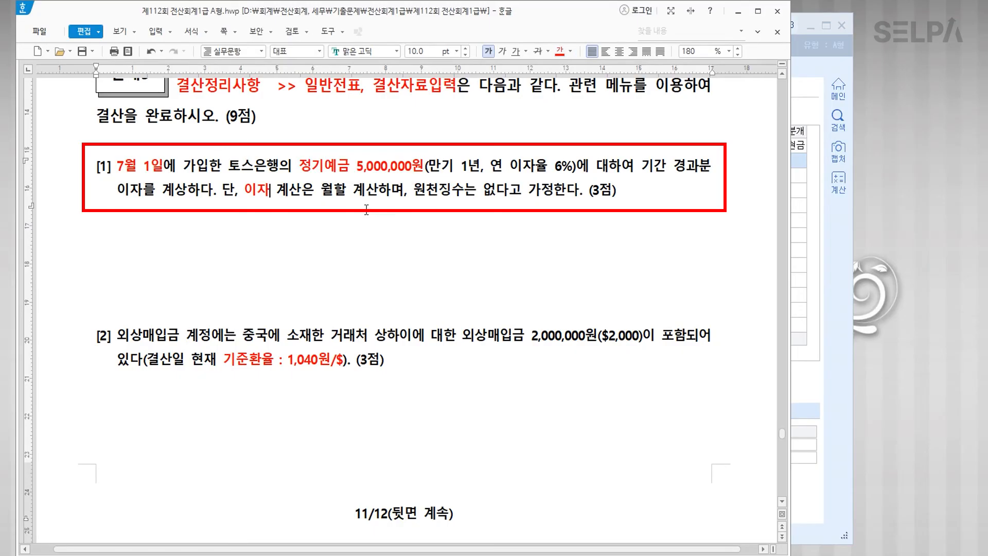
{"action": "type", "text": ">> 잊"}
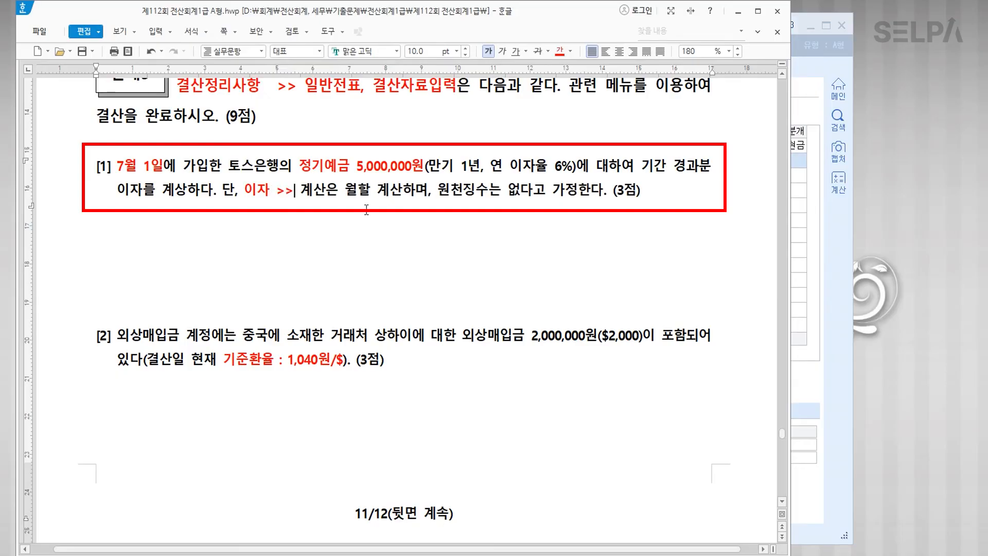
{"action": "type", "text": "자수익"}
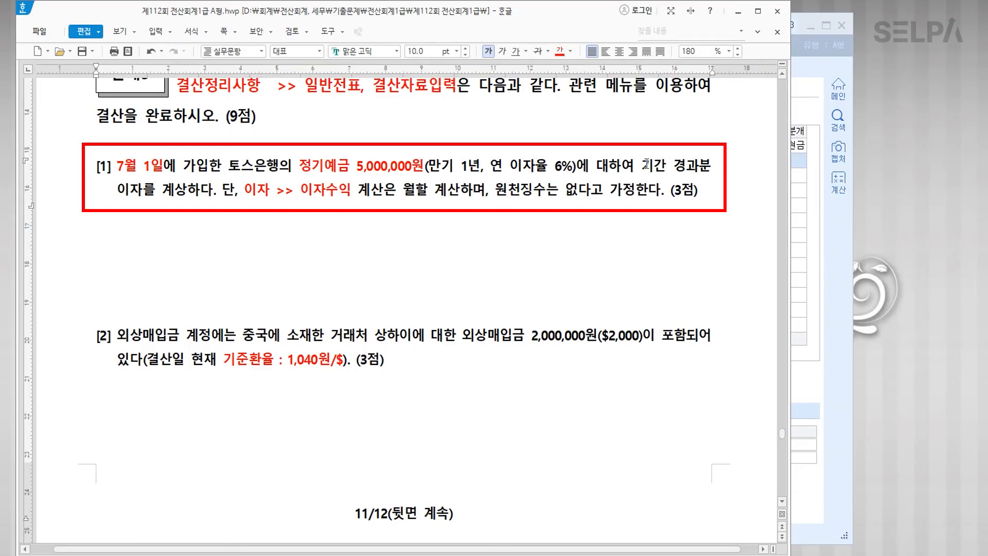
Step: Make 기간 경과분 blue 12 pt on its own line, labelled '>> 미수수익'
{"action": "left_click_drag", "start_coordinate": [643, 169], "coordinate": [709, 170]}
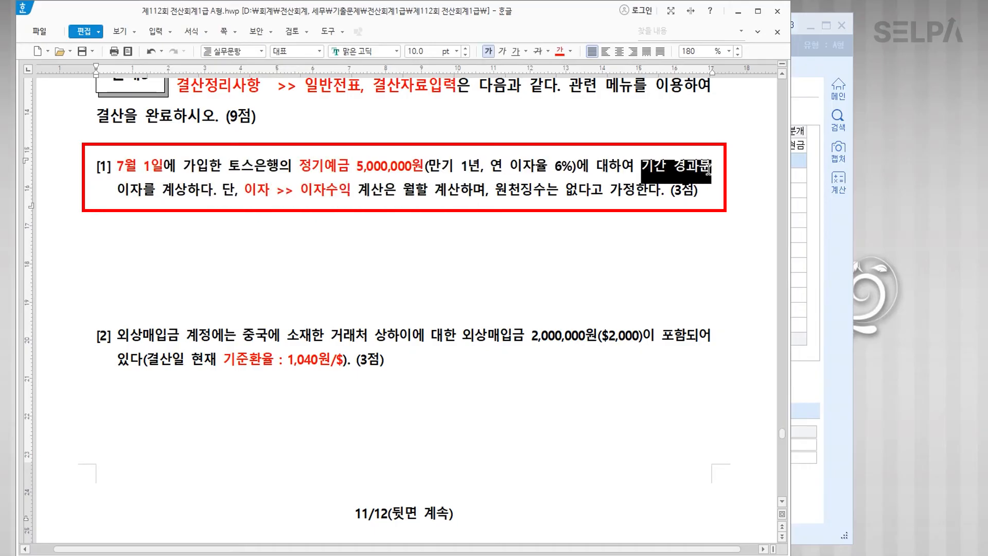
{"action": "left_click", "coordinate": [570, 53]}
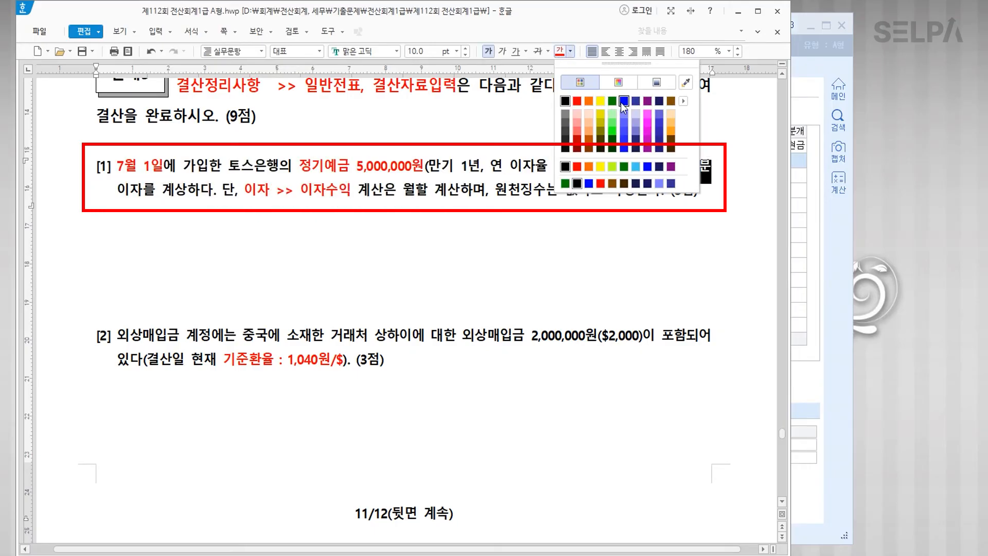
{"action": "left_click", "coordinate": [618, 101]}
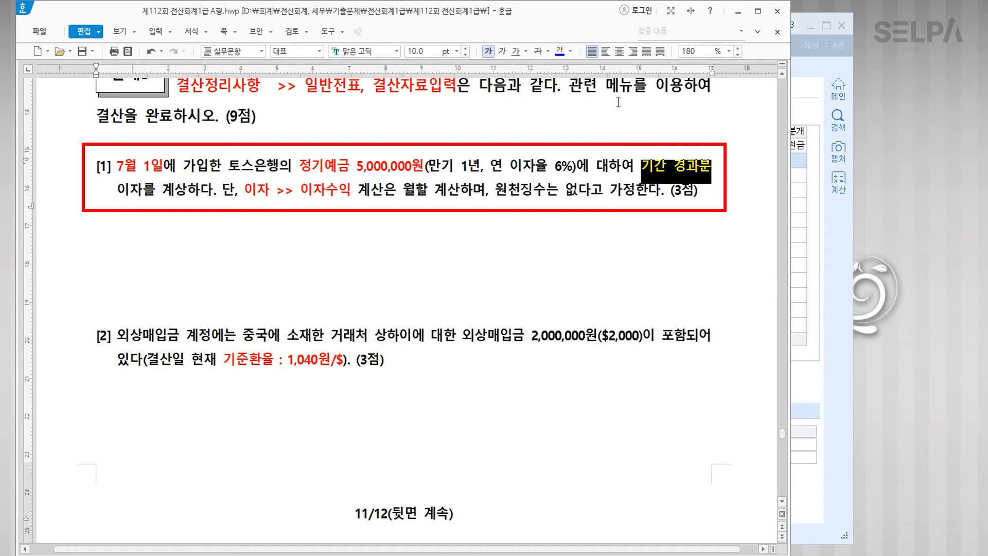
{"action": "left_click", "coordinate": [457, 52]}
{"action": "left_click", "coordinate": [418, 130]}
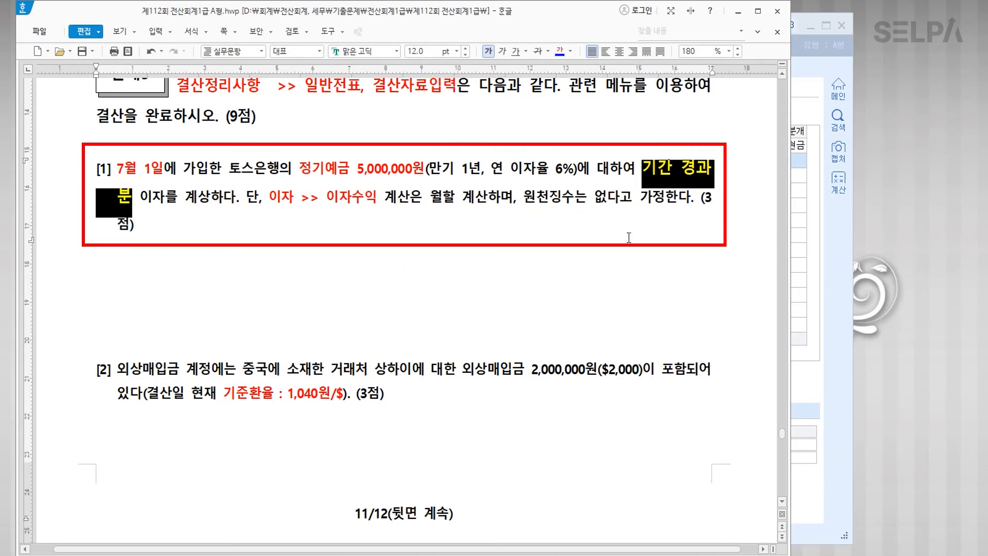
{"action": "left_click", "coordinate": [643, 170]}
{"action": "key", "text": "Return"}
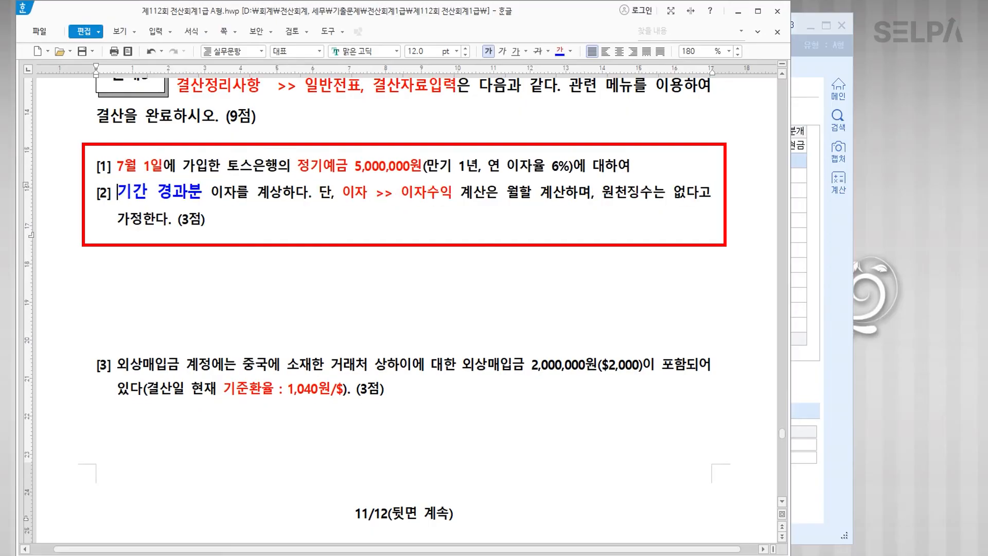
{"action": "key", "text": "BackSpace"}
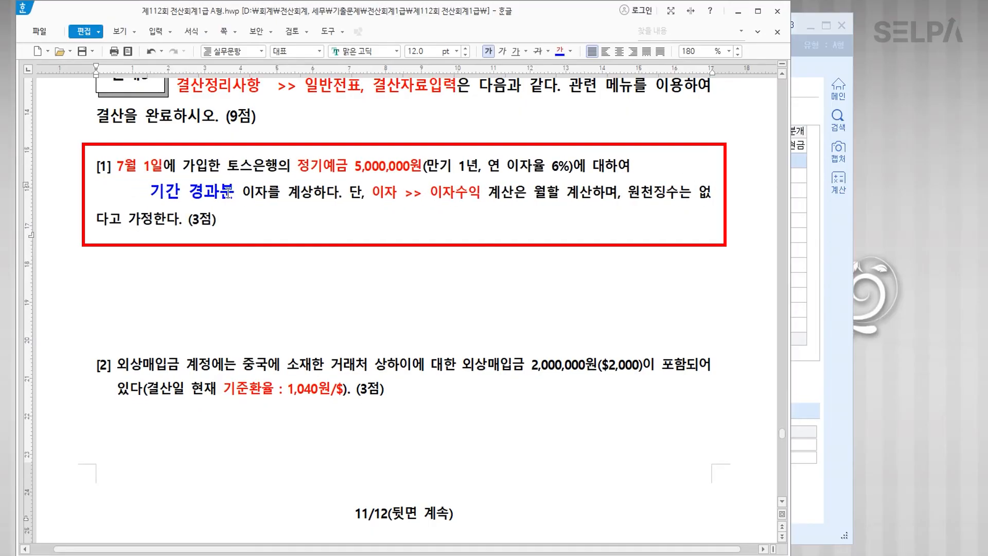
{"action": "type", "text": ">> ㅁㅣ수수익"}
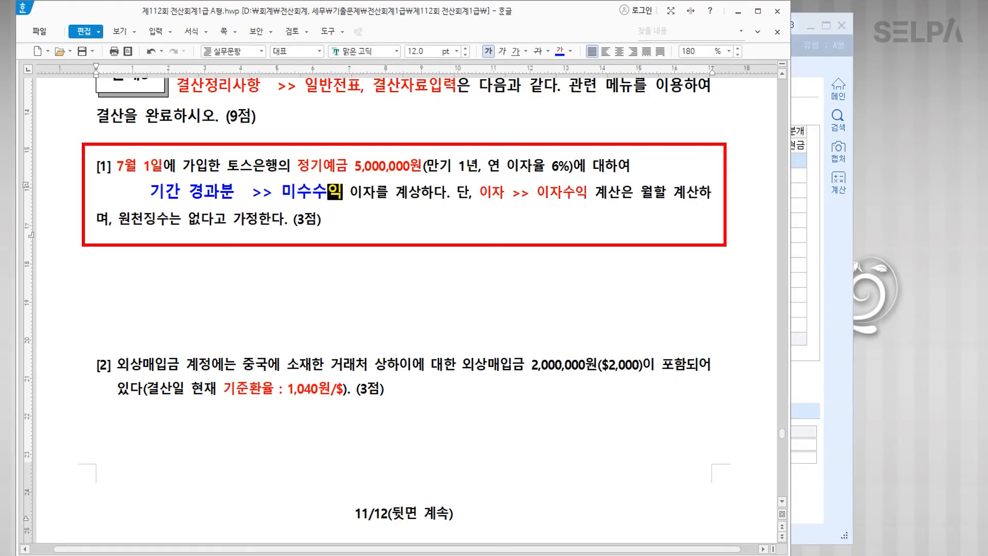
Step: Start a 12 pt calculation line below [1]: bold 5,000,000 * 6% = 300,000
{"action": "left_click", "coordinate": [419, 266]}
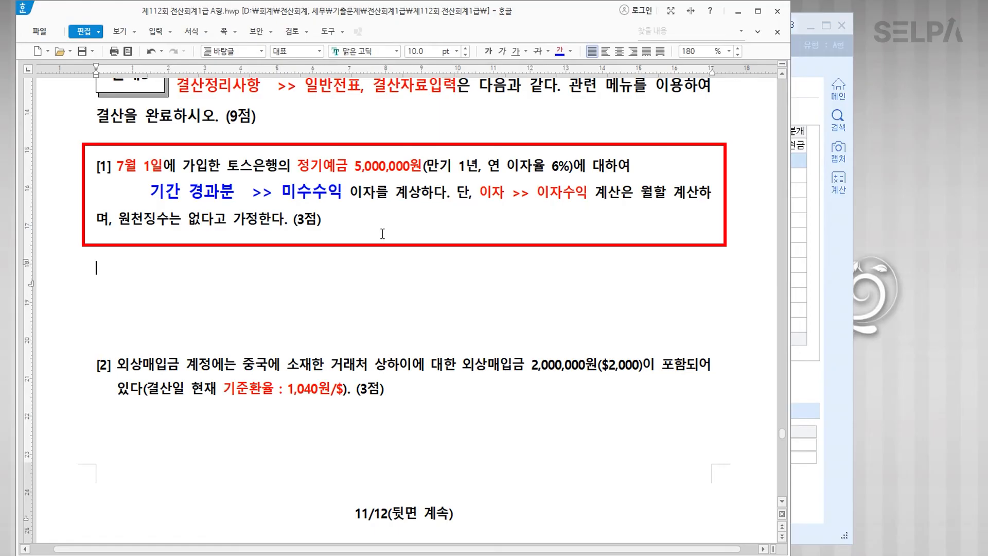
{"action": "left_click", "coordinate": [456, 51]}
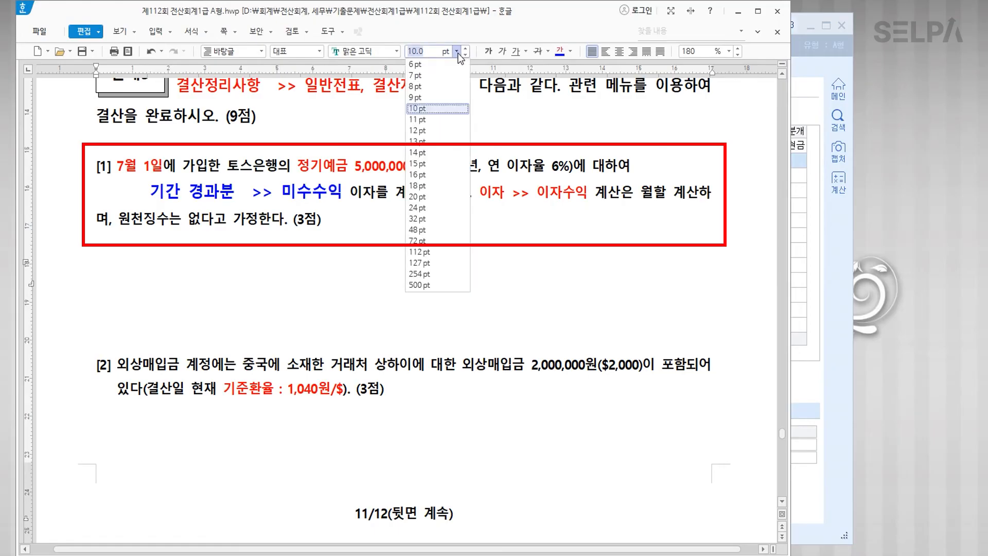
{"action": "left_click", "coordinate": [445, 130]}
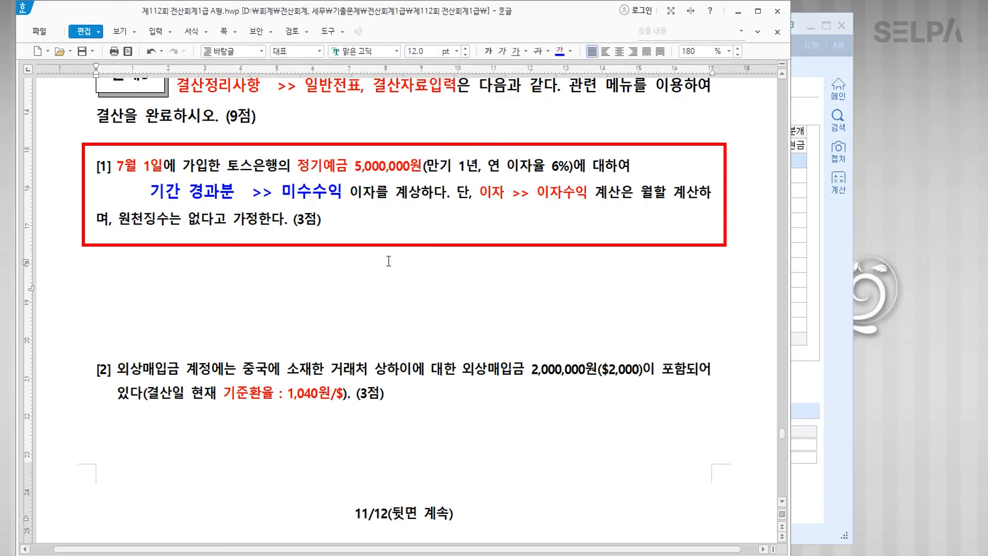
{"action": "type", "text": "5,000,000"}
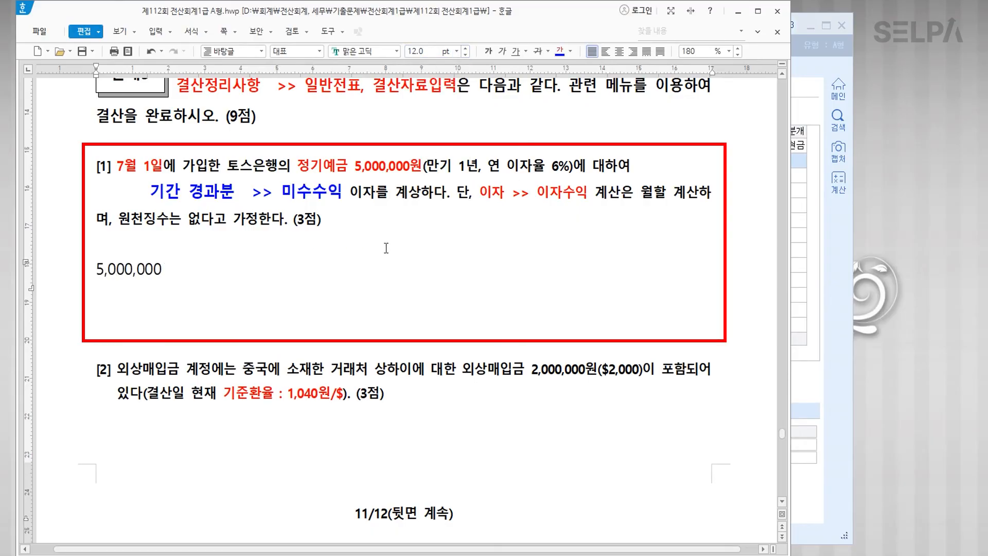
{"action": "key", "text": "shift+Home"}
{"action": "left_click", "coordinate": [488, 51]}
{"action": "left_click", "coordinate": [274, 271]}
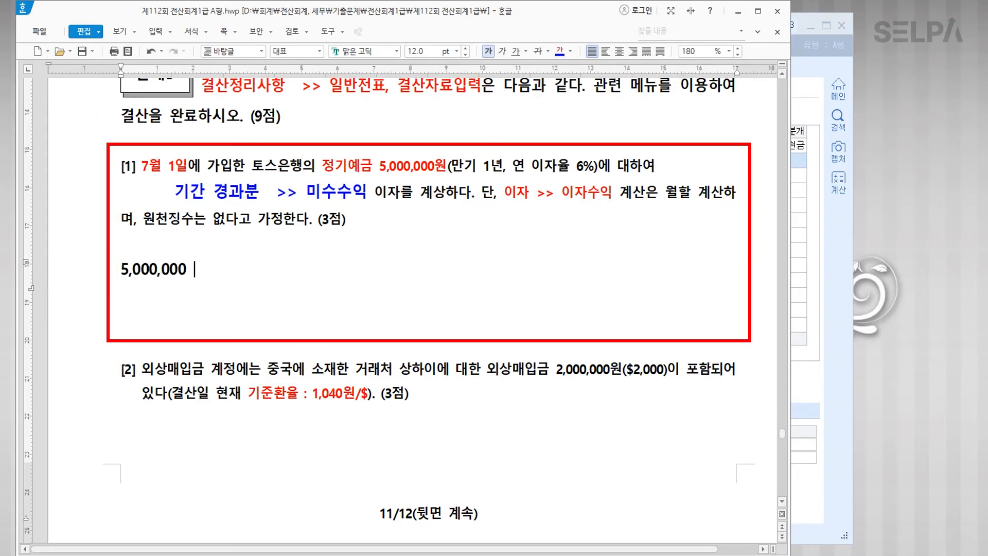
{"action": "type", "text": "* "}
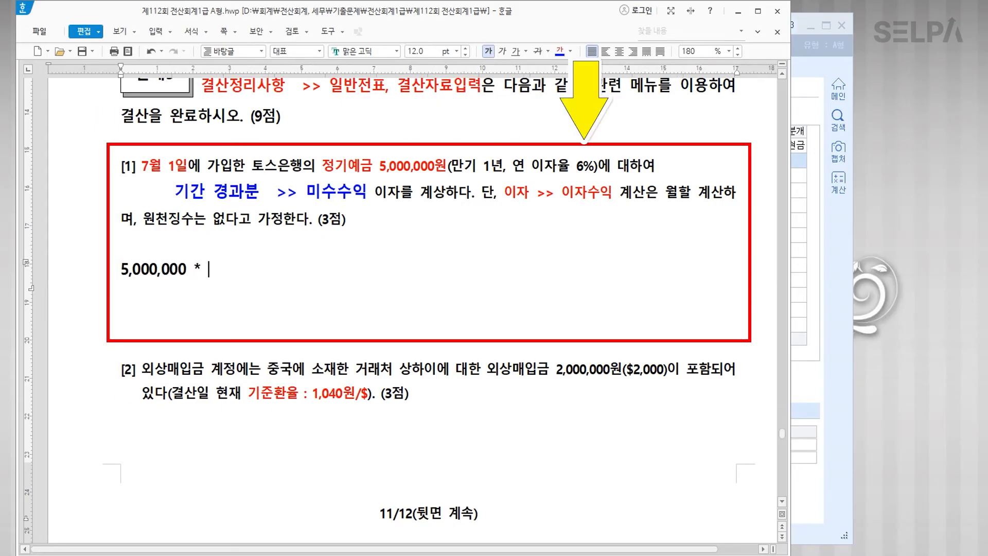
{"action": "type", "text": "6"}
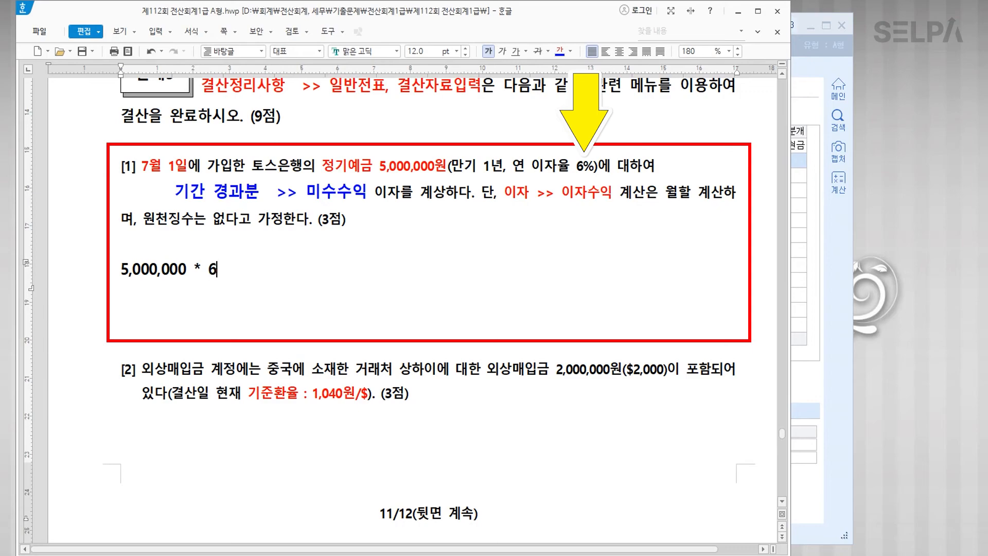
{"action": "type", "text": "% = "}
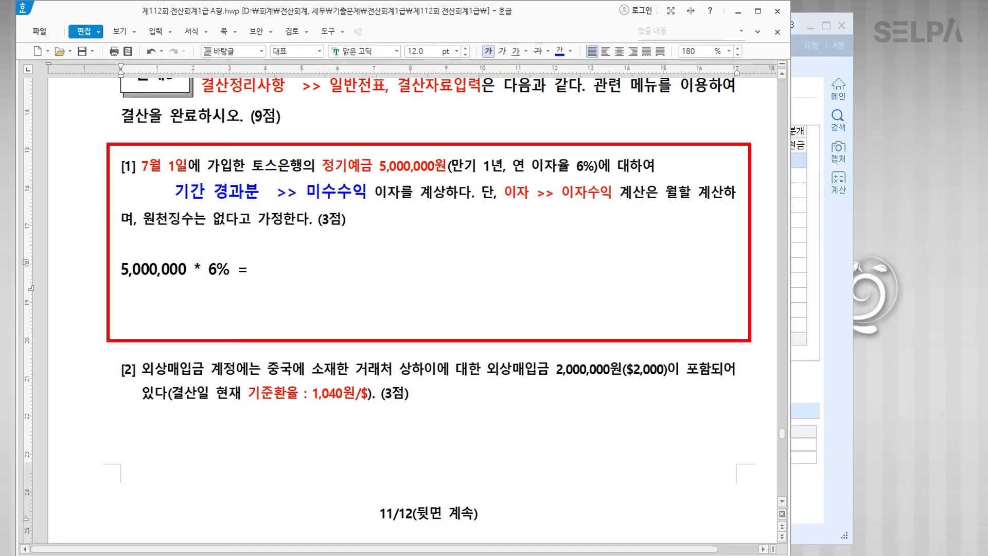
{"action": "type", "text": "300,000("}
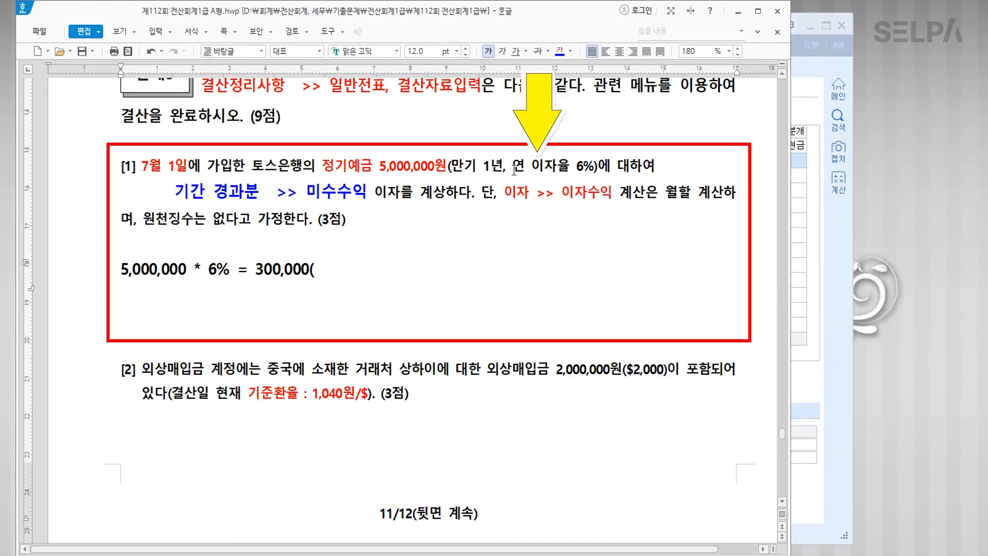
Step: Colour 연 이자율 blue and finish the line: (1년분 이자) * 6 / 12 >>> 150,000
{"action": "left_click_drag", "start_coordinate": [513, 165], "coordinate": [568, 176]}
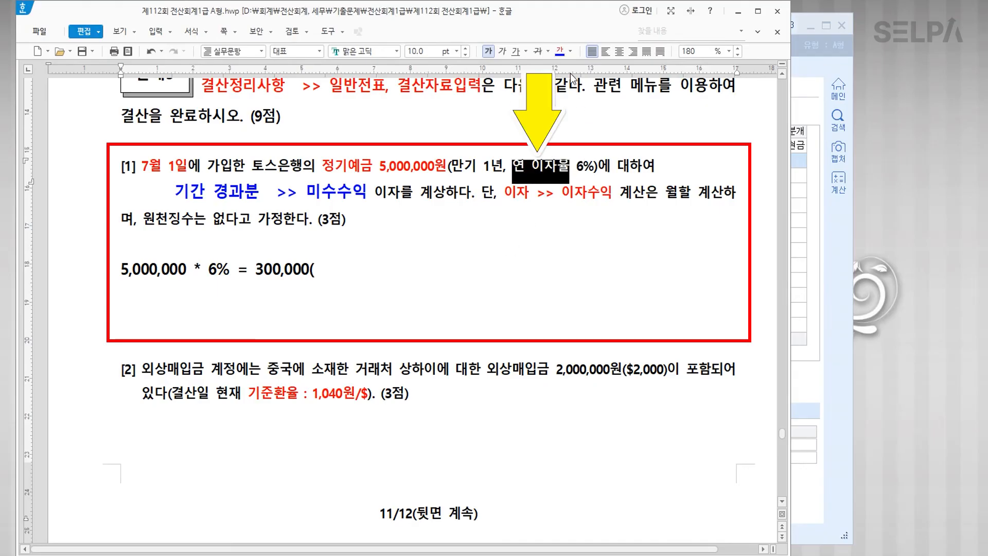
{"action": "left_click", "coordinate": [560, 51]}
{"action": "left_click", "coordinate": [561, 170]}
{"action": "left_click", "coordinate": [359, 272]}
{"action": "type", "text": "1년분잊"}
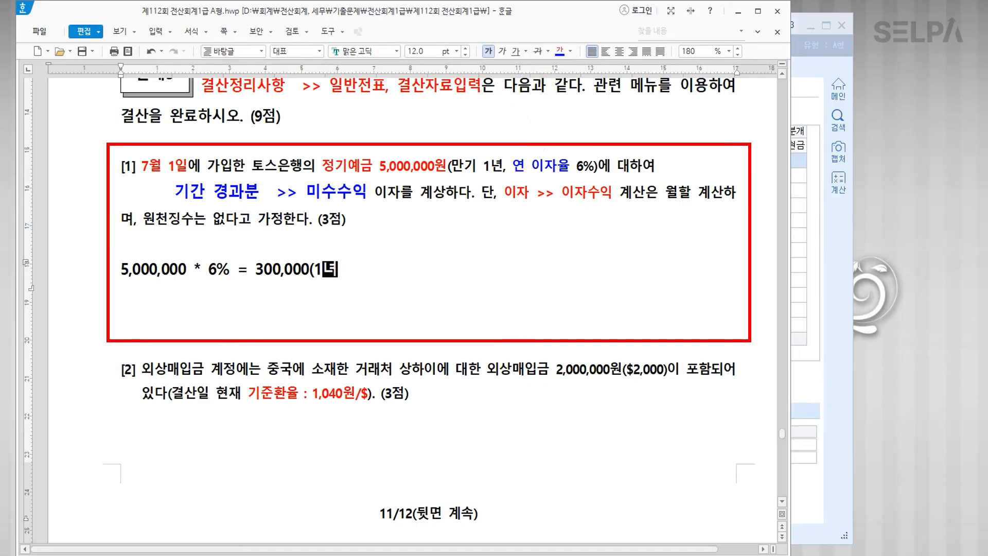
{"action": "type", "text": "자)"}
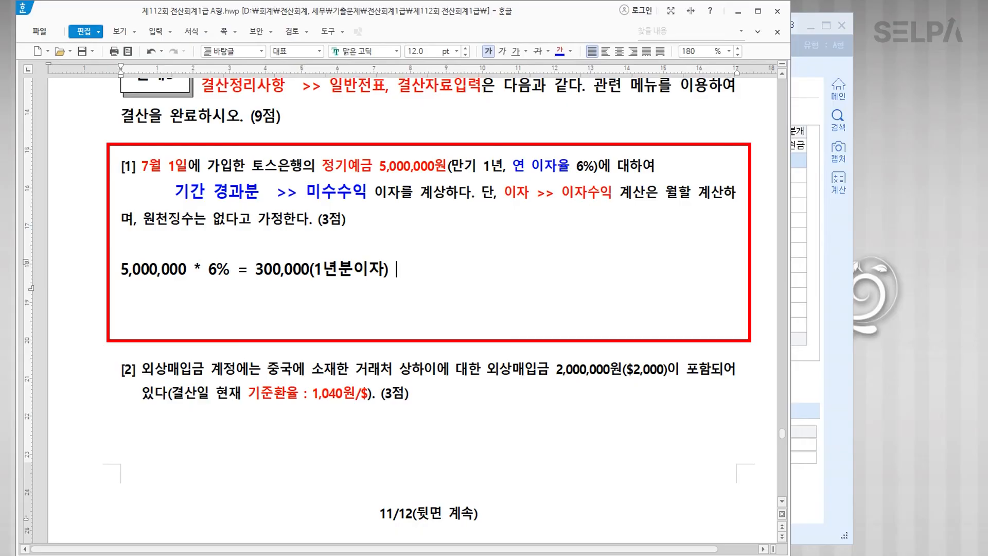
{"action": "key", "text": "ctrl"}
{"action": "key", "text": "ctrl"}
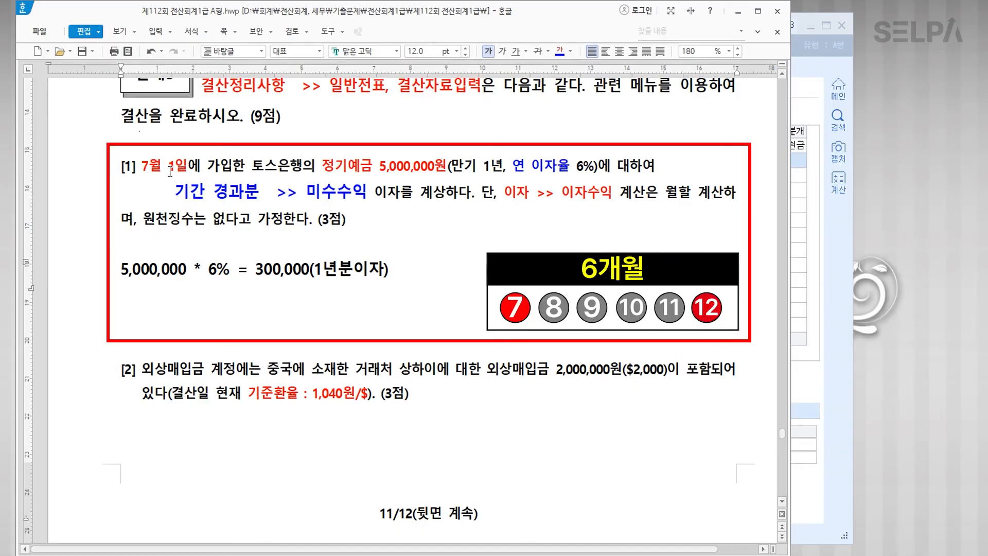
{"action": "key", "text": "Hangul"}
{"action": "type", "text": "* 6 / 12"}
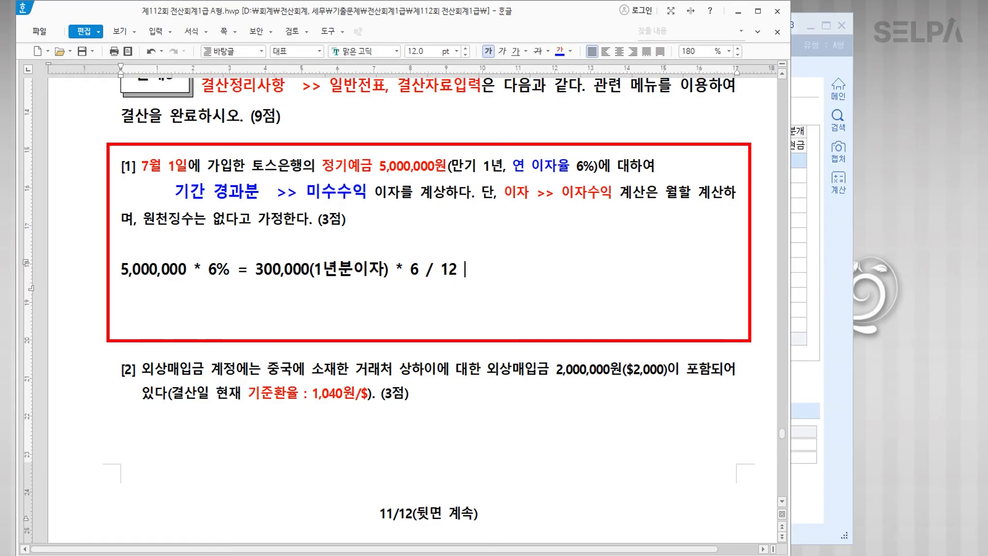
{"action": "type", "text": ">>> "}
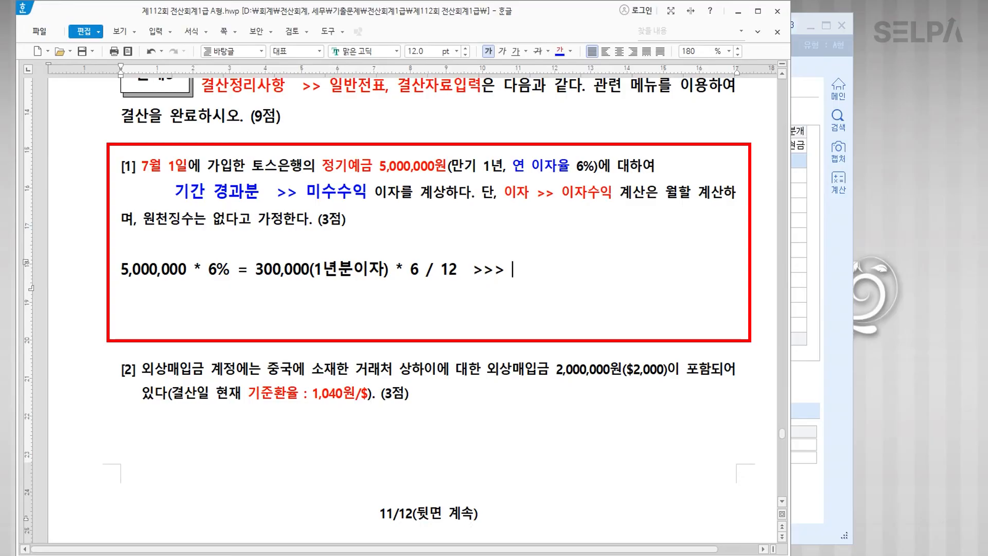
{"action": "type", "text": "150."}
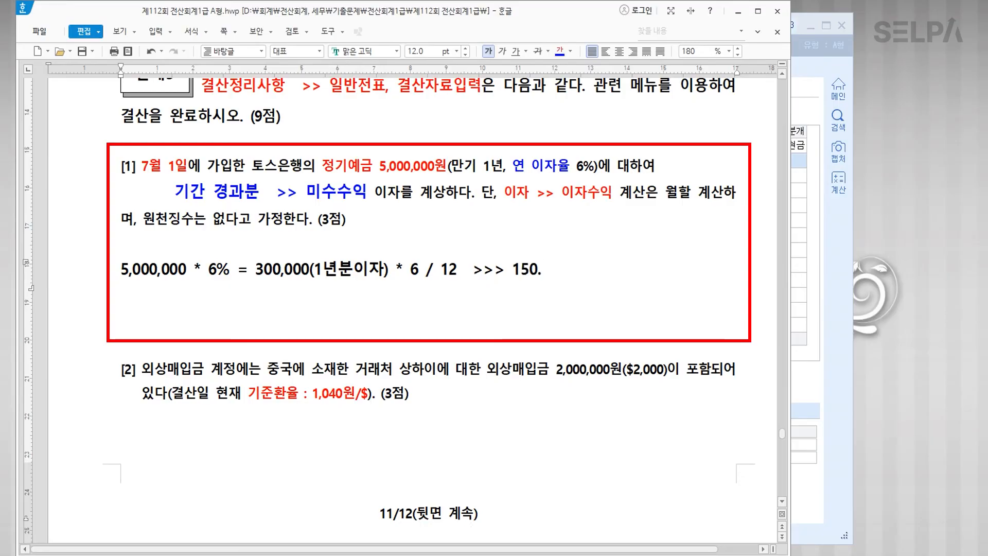
{"action": "key", "text": "BackSpace"}
{"action": "type", "text": ",000"}
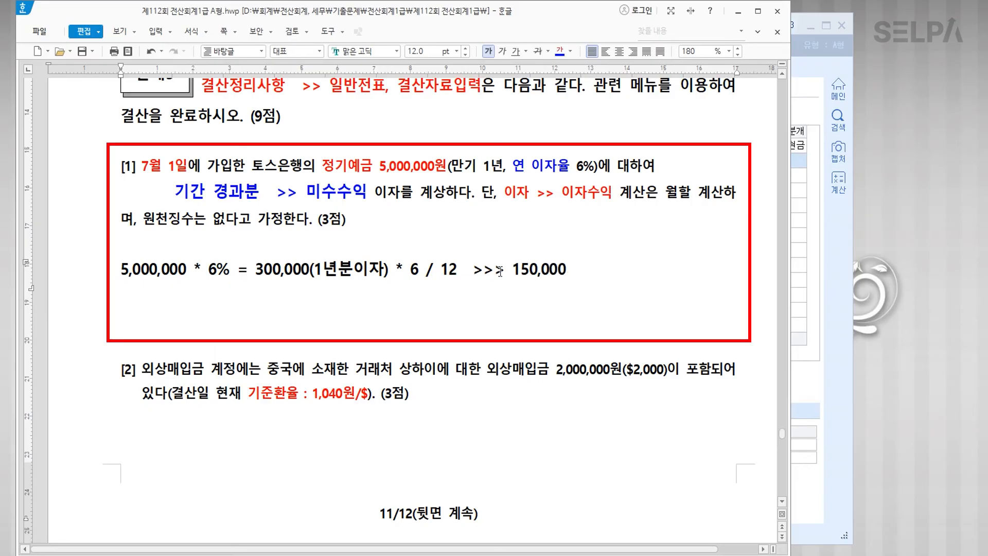
{"action": "key", "text": "ctrl"}
Step: Open 일반전표입력 and date a new entry December 31
{"action": "left_click", "coordinate": [809, 385]}
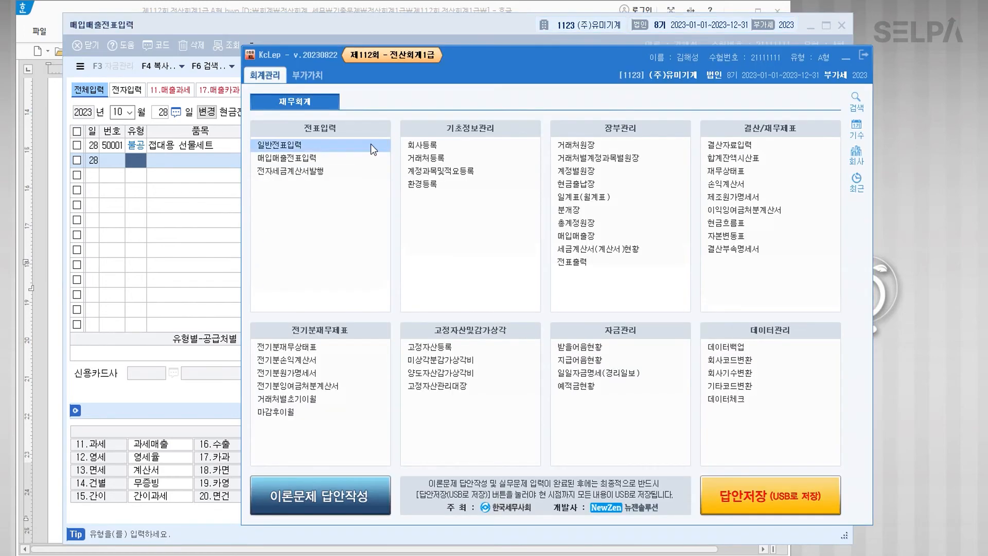
{"action": "left_click", "coordinate": [842, 25]}
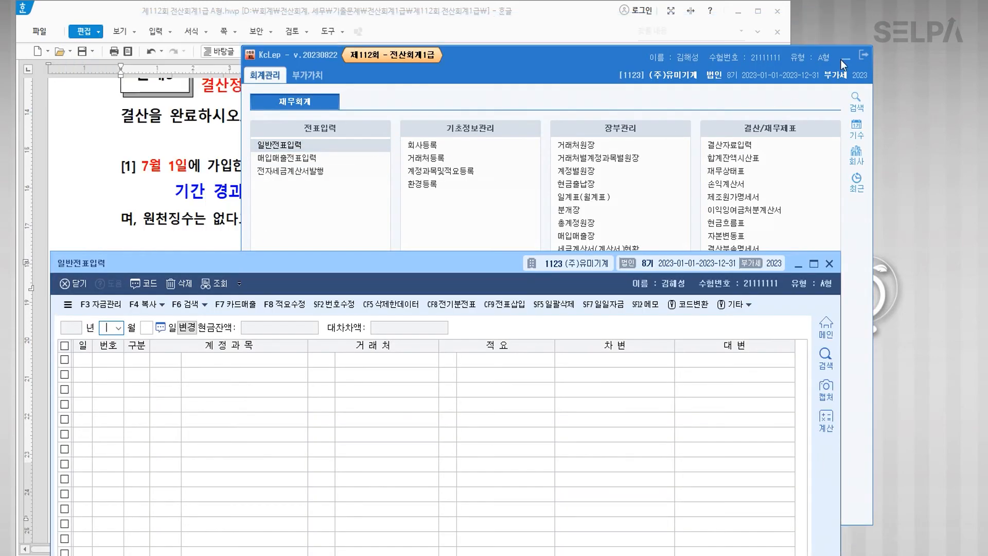
{"action": "left_click_drag", "start_coordinate": [456, 327], "coordinate": [432, 236]}
{"action": "type", "text": "2"}
{"action": "key", "text": "Return"}
{"action": "type", "text": "31"}
{"action": "key", "text": "Return"}
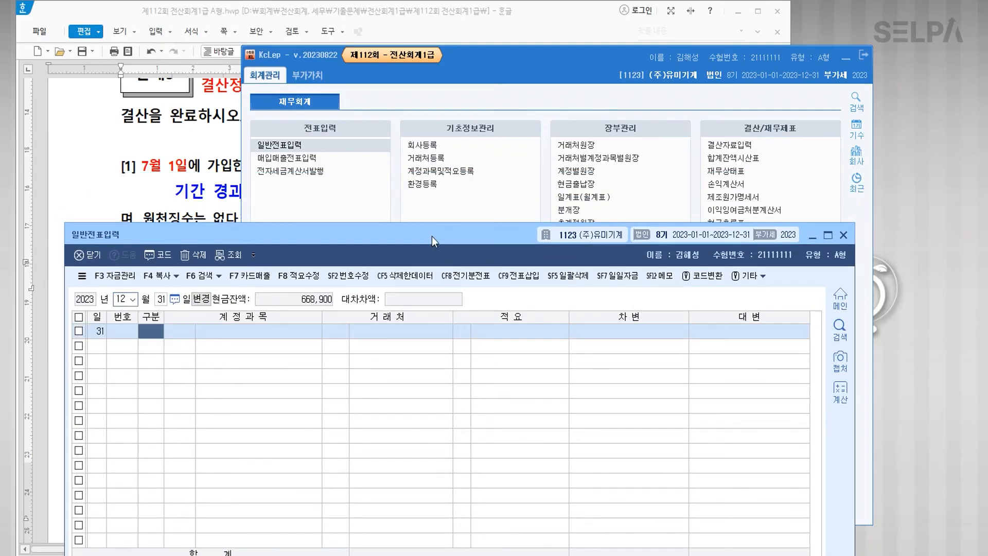
Step: Debit 0116 미수수익 150,000 and start the 0901 이자수익 credit line
{"action": "left_click", "coordinate": [846, 57]}
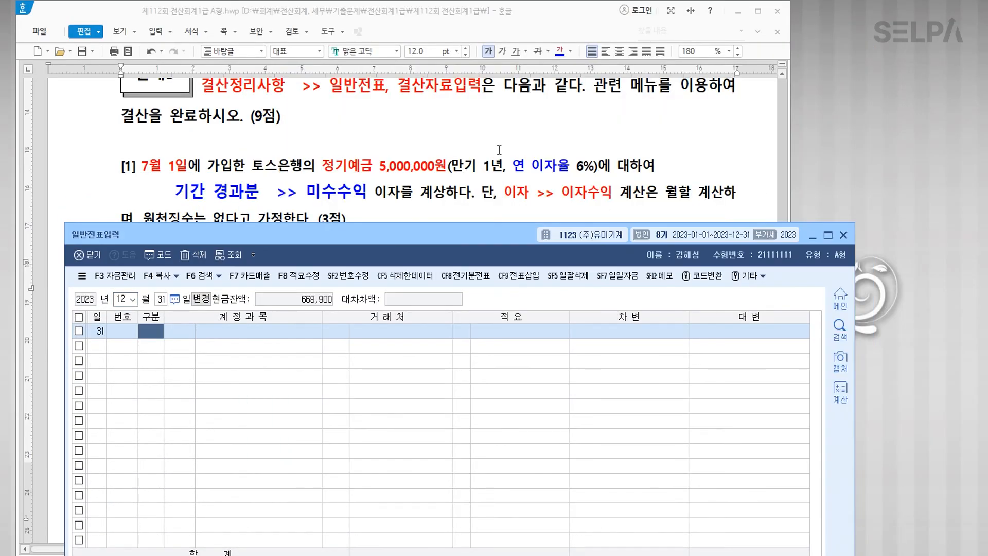
{"action": "scroll", "coordinate": [501, 154], "scroll_direction": "down", "scroll_amount": 3}
{"action": "type", "text": "3미수수"}
{"action": "key", "text": "Return"}
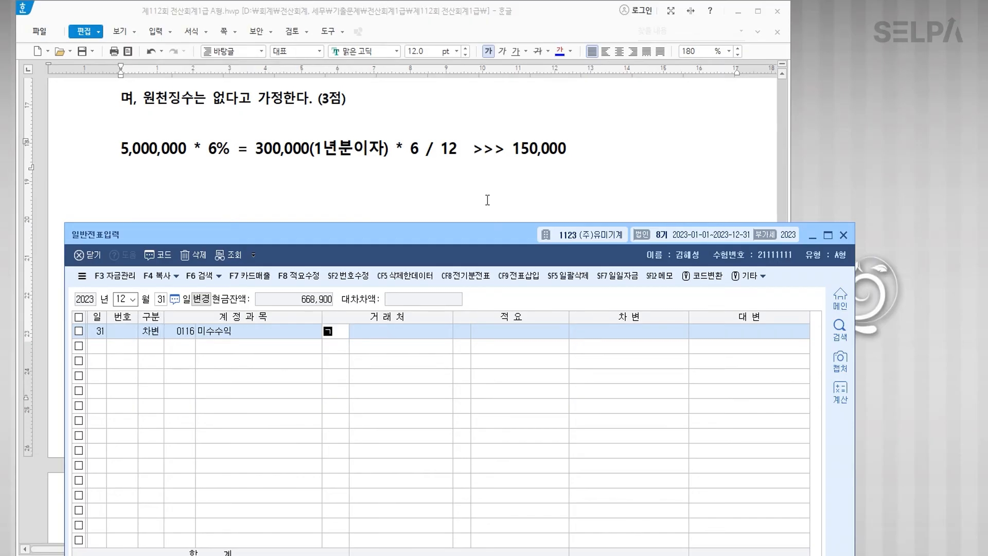
{"action": "key", "text": "Return"}
{"action": "key", "text": "Return"}
{"action": "key", "text": "Return"}
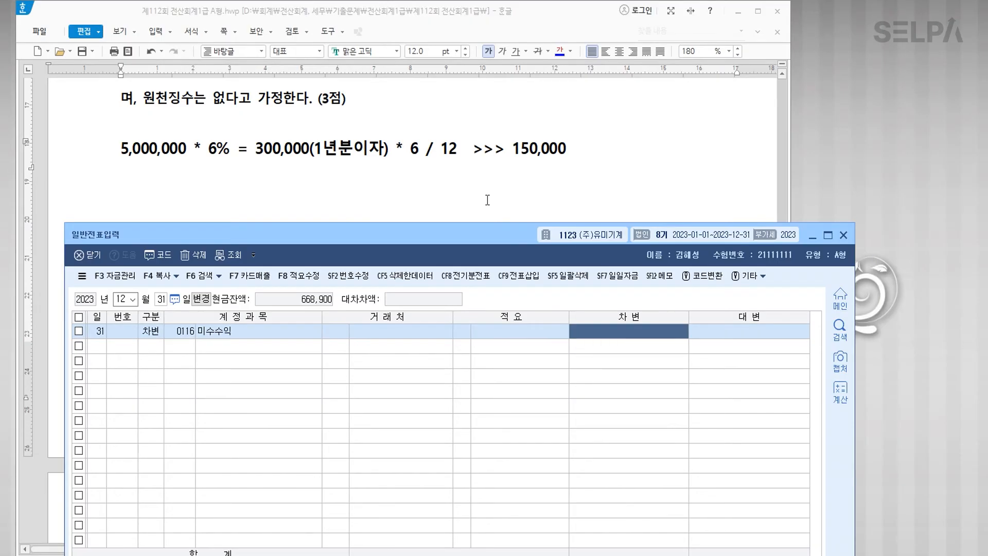
{"action": "type", "text": "150000"}
{"action": "key", "text": "Return"}
{"action": "type", "text": "4"}
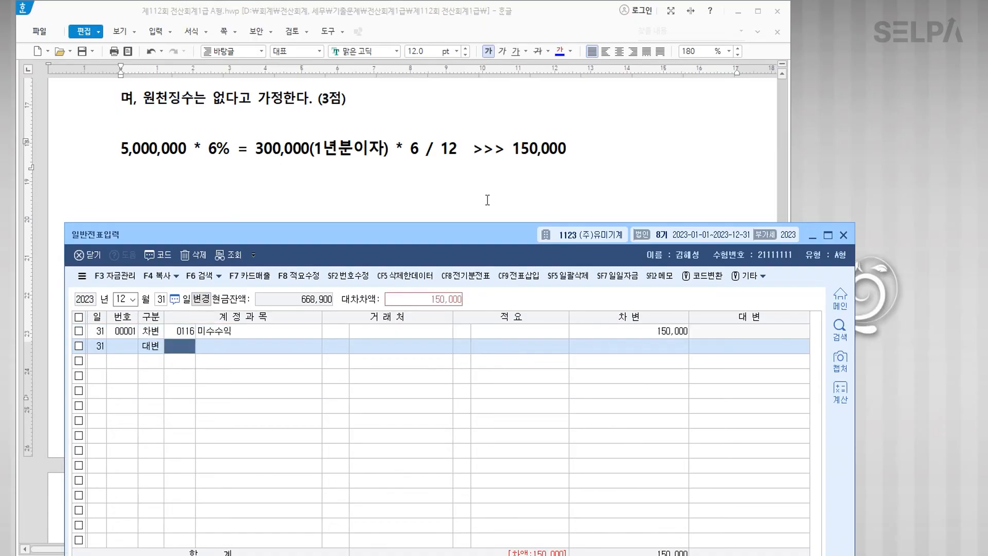
{"action": "type", "text": "901"}
{"action": "key", "text": "Return"}
{"action": "key", "text": "Return"}
{"action": "key", "text": "Return"}
{"action": "key", "text": "Return"}
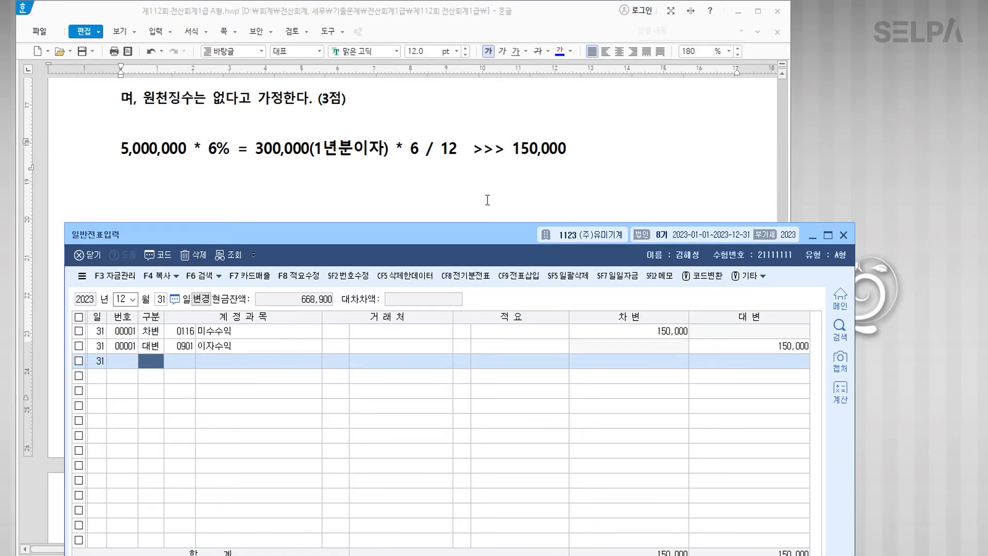
Step: Colour 외상매입금 and 2,000,000원 blue in question [2]
{"action": "scroll", "coordinate": [409, 192], "scroll_direction": "down", "scroll_amount": 3}
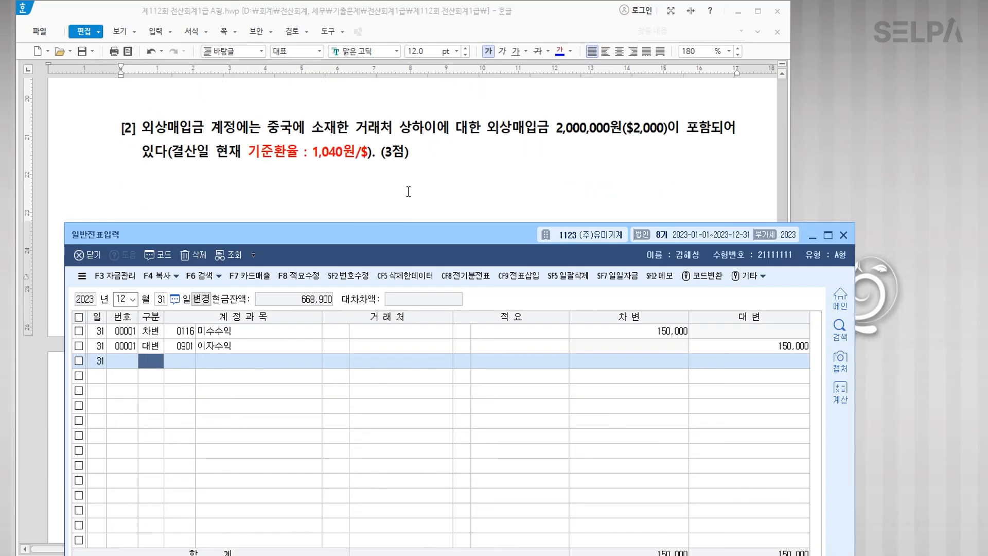
{"action": "left_click", "coordinate": [435, 138]}
{"action": "left_click", "coordinate": [437, 153]}
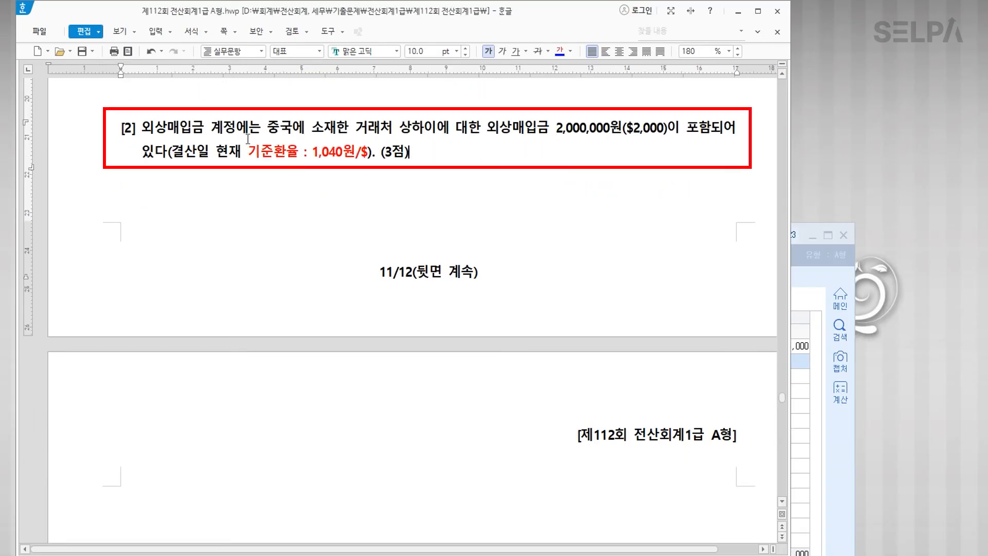
{"action": "left_click_drag", "start_coordinate": [146, 125], "coordinate": [204, 127]}
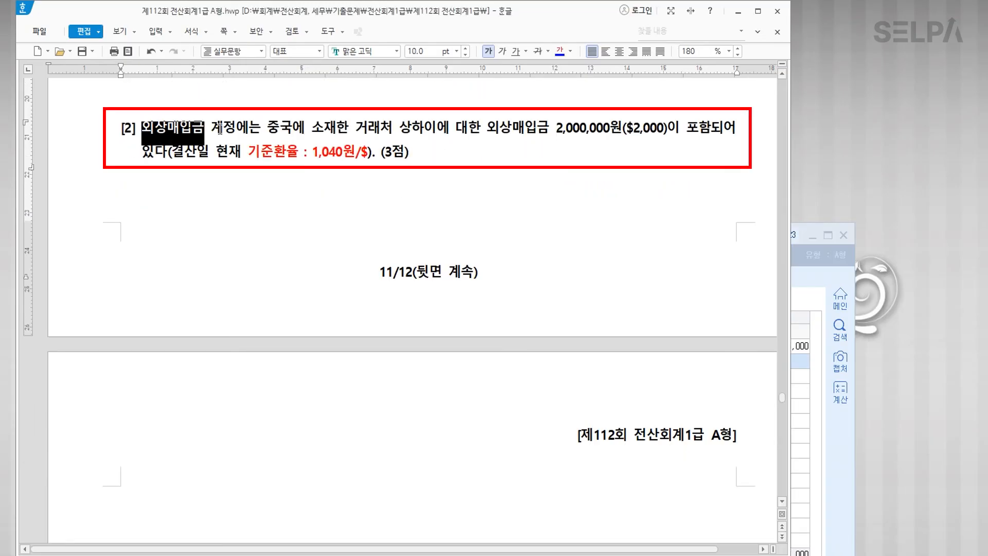
{"action": "left_click", "coordinate": [560, 53]}
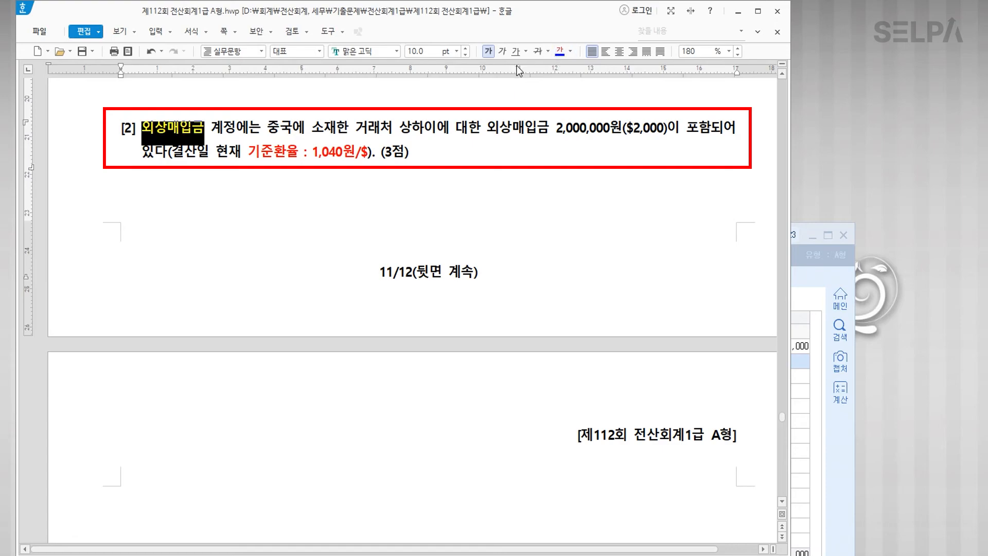
{"action": "left_click", "coordinate": [448, 185]}
{"action": "left_click_drag", "start_coordinate": [556, 129], "coordinate": [619, 123]}
{"action": "left_click", "coordinate": [561, 51]}
{"action": "left_click", "coordinate": [628, 190]}
{"action": "left_click_drag", "start_coordinate": [622, 129], "coordinate": [668, 132]}
Step: Move question [2] to a new page and write '$2,000 * 1,040 = 2,080,000' beneath it in 14 pt
{"action": "left_click", "coordinate": [511, 103]}
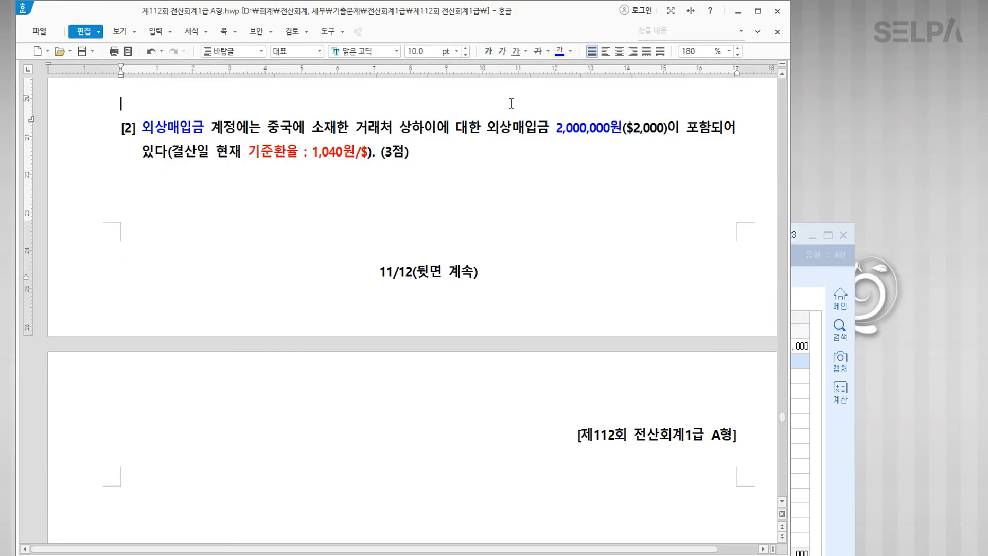
{"action": "key", "text": "ctrl+Return"}
{"action": "scroll", "coordinate": [455, 247], "scroll_direction": "down", "scroll_amount": 5}
{"action": "left_click", "coordinate": [224, 242]}
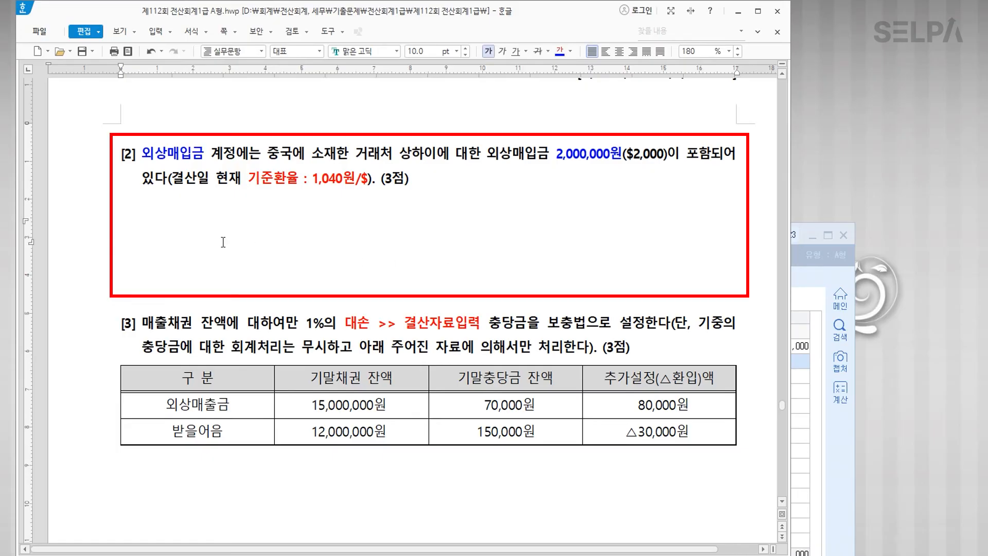
{"action": "type", "text": "$2,000  * "}
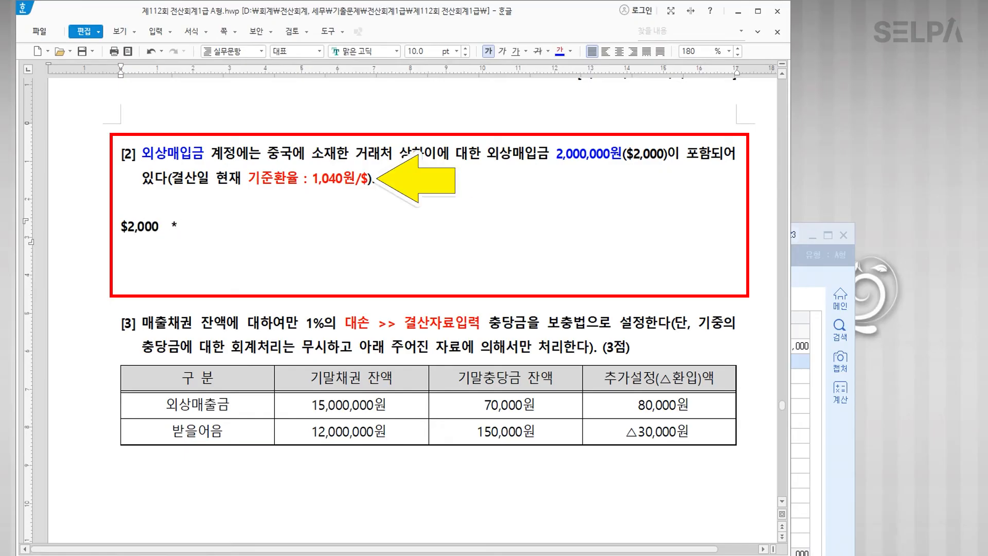
{"action": "type", "text": "1,040  = 2"}
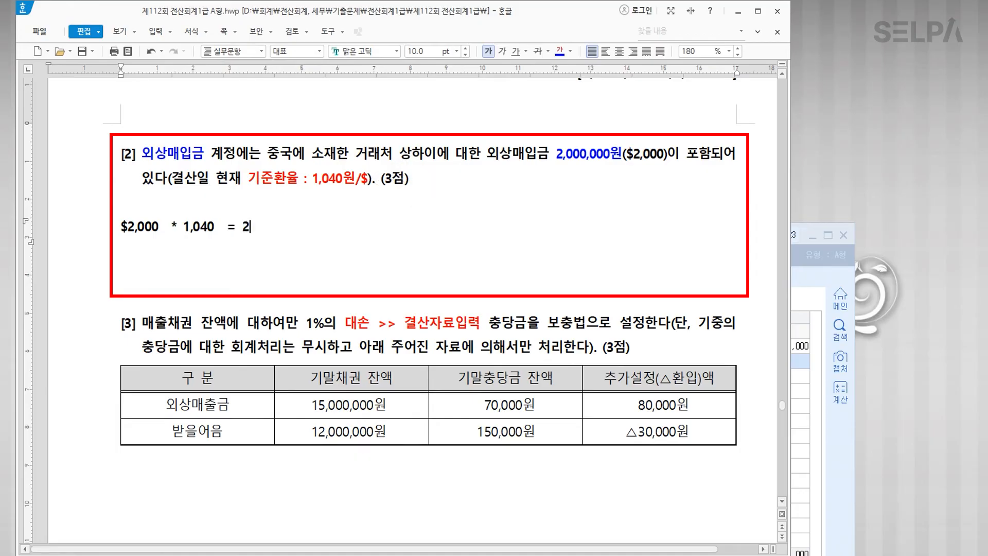
{"action": "type", "text": ",080,000"}
{"action": "left_click", "coordinate": [89, 236]}
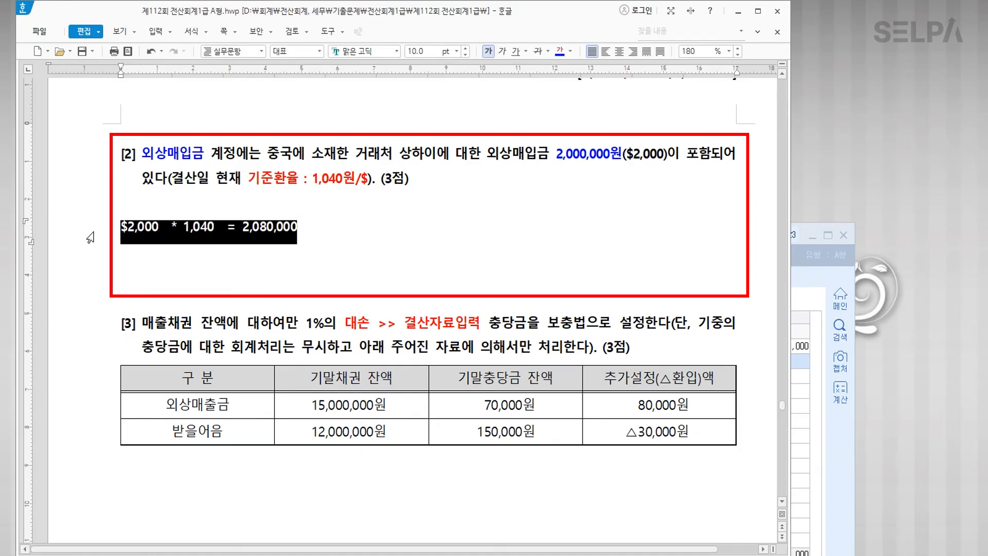
{"action": "left_click", "coordinate": [457, 51]}
{"action": "left_click", "coordinate": [437, 153]}
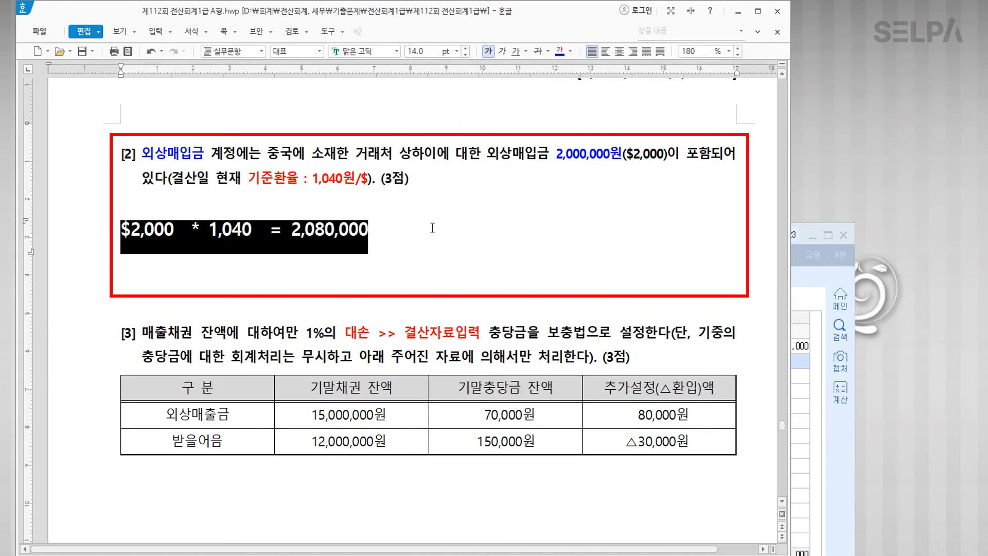
{"action": "left_click", "coordinate": [442, 244]}
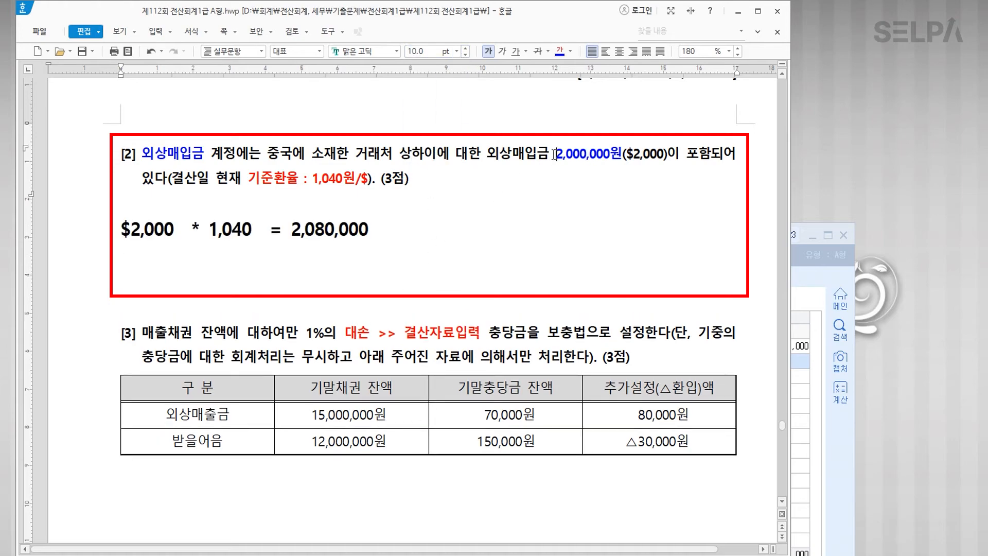
Step: Append '>>> 외상매입금(부채 증가)_80,000' after the 2,080,000 result
{"action": "left_click_drag", "start_coordinate": [289, 229], "coordinate": [374, 235]}
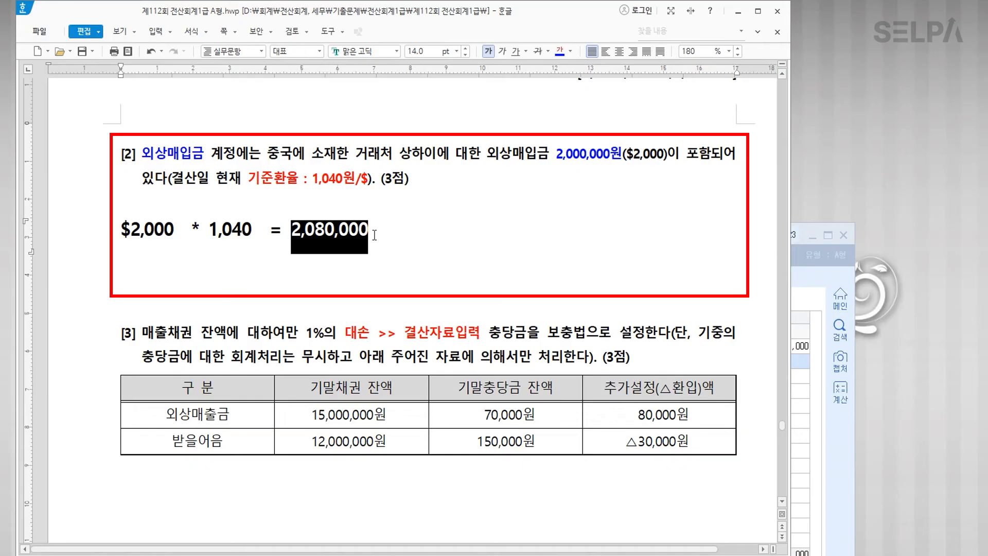
{"action": "left_click", "coordinate": [409, 243]}
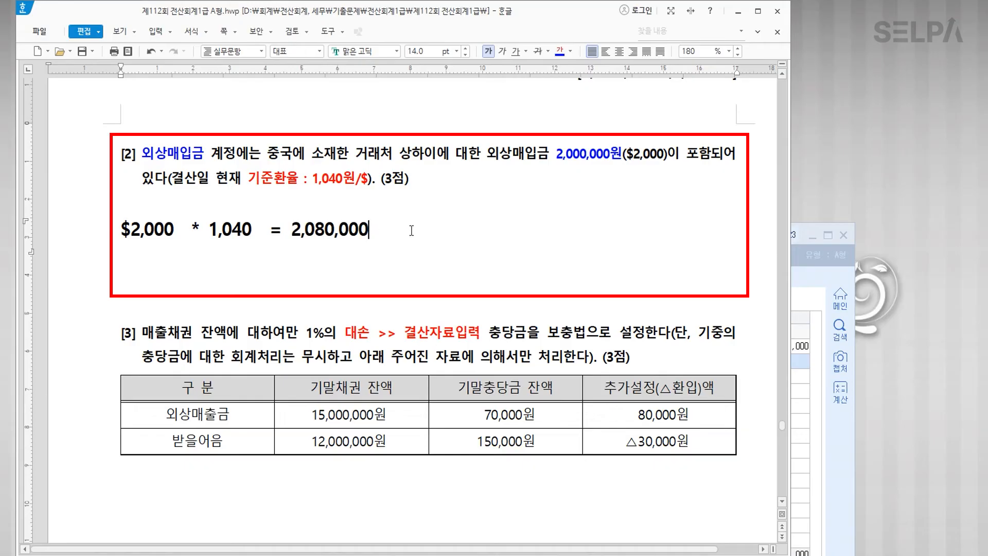
{"action": "type", "text": ">>>"}
{"action": "type", "text": "실"}
{"action": "type", "text": " (ㅇ"}
{"action": "type", "text": "외상매입금"}
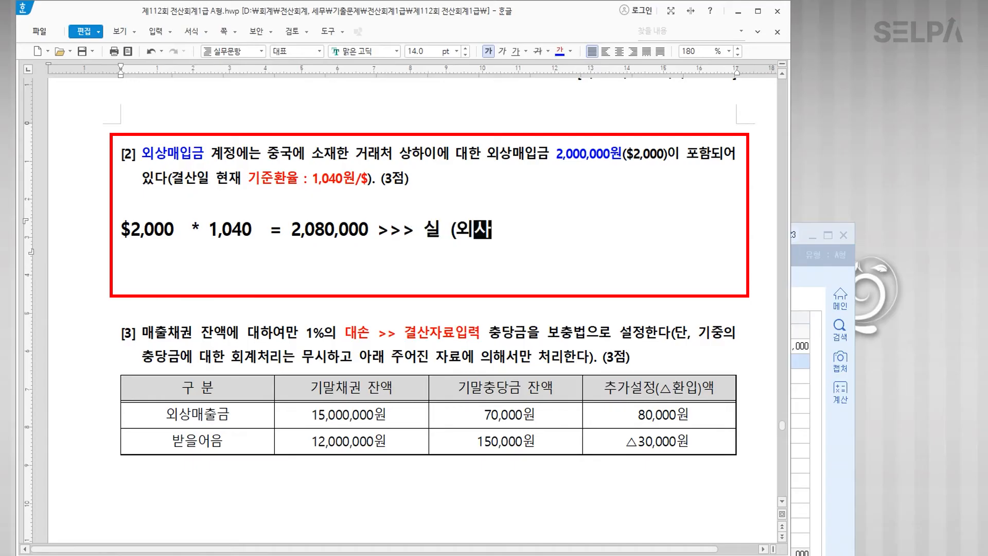
{"action": "type", "text": "(부채"}
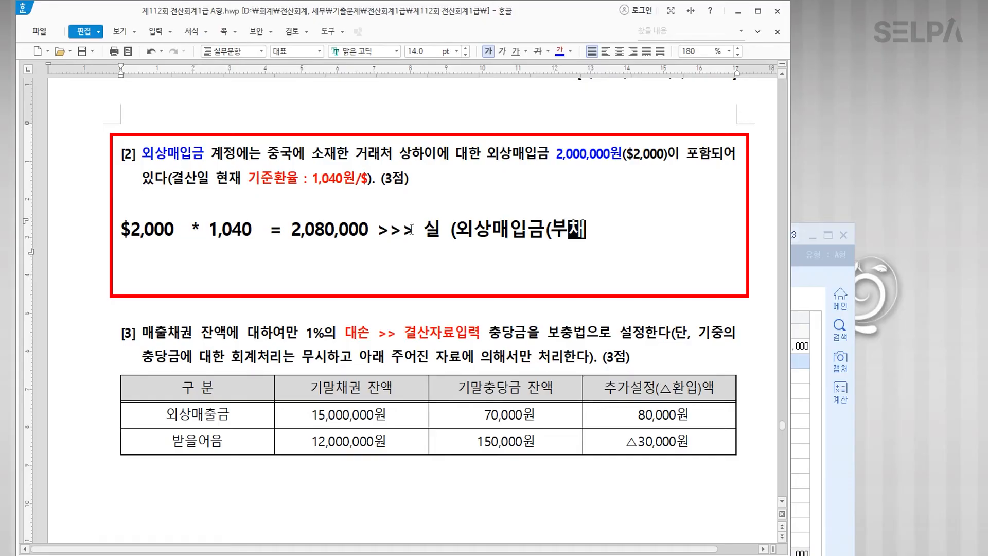
{"action": "type", "text": " 증가"}
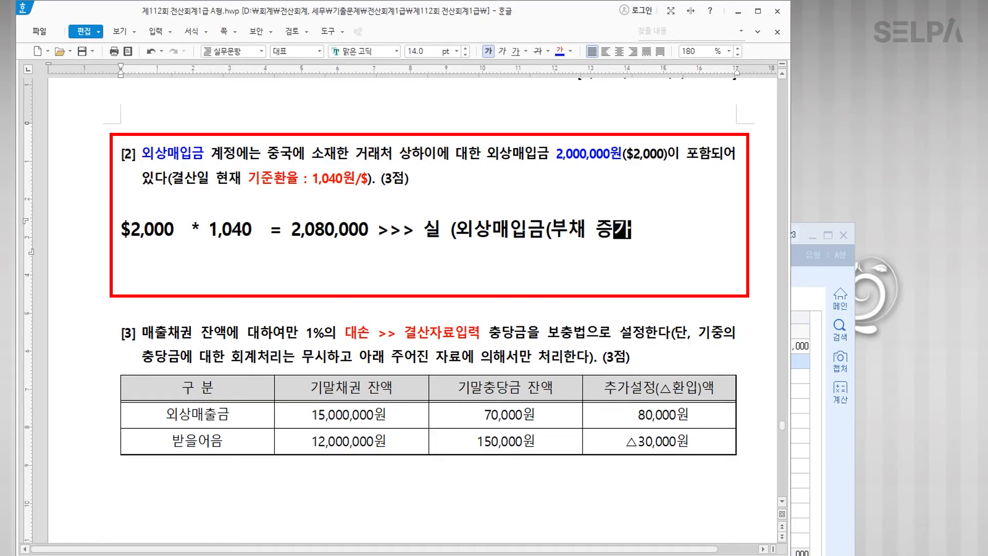
{"action": "type", "text": ")_80,00"}
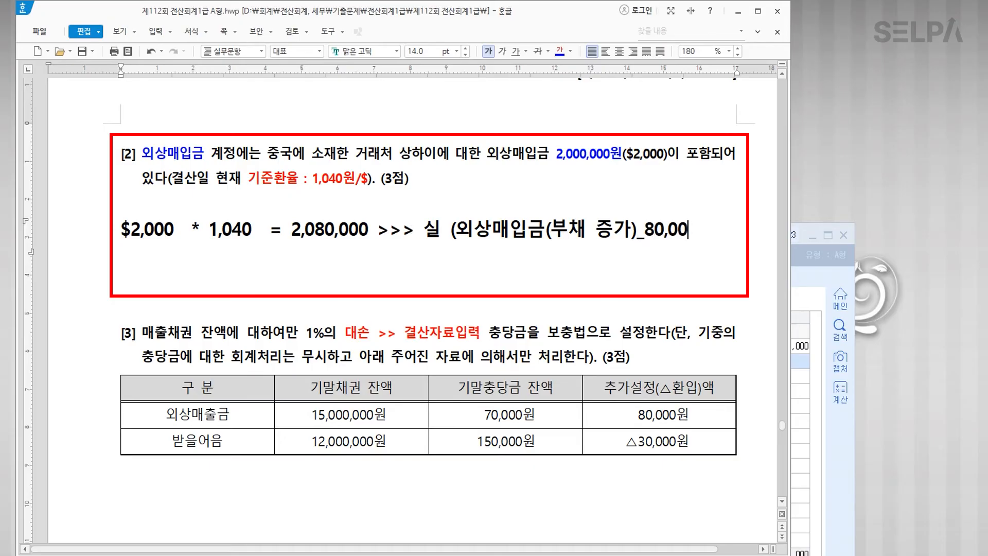
{"action": "type", "text": "0)"}
{"action": "left_click", "coordinate": [520, 230]}
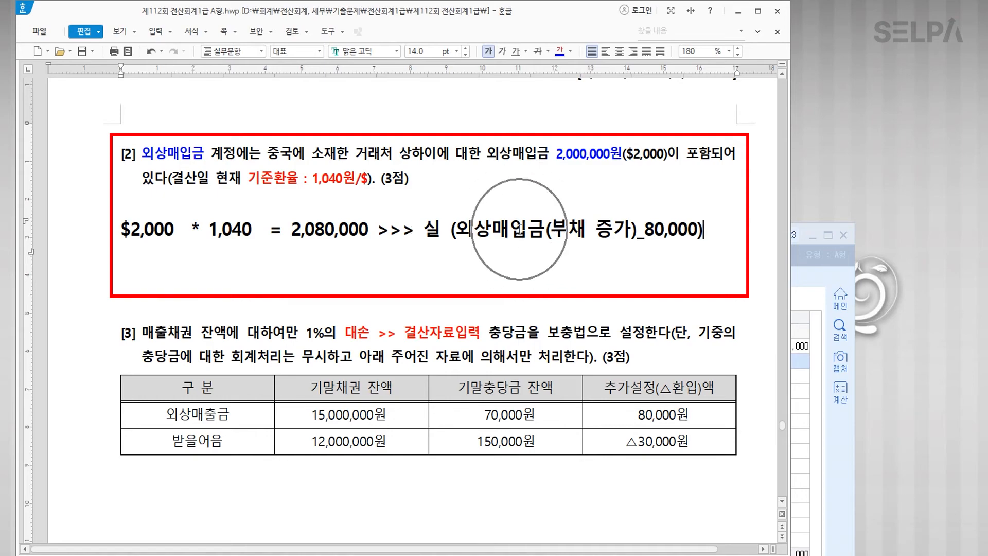
{"action": "key", "text": "ctrl"}
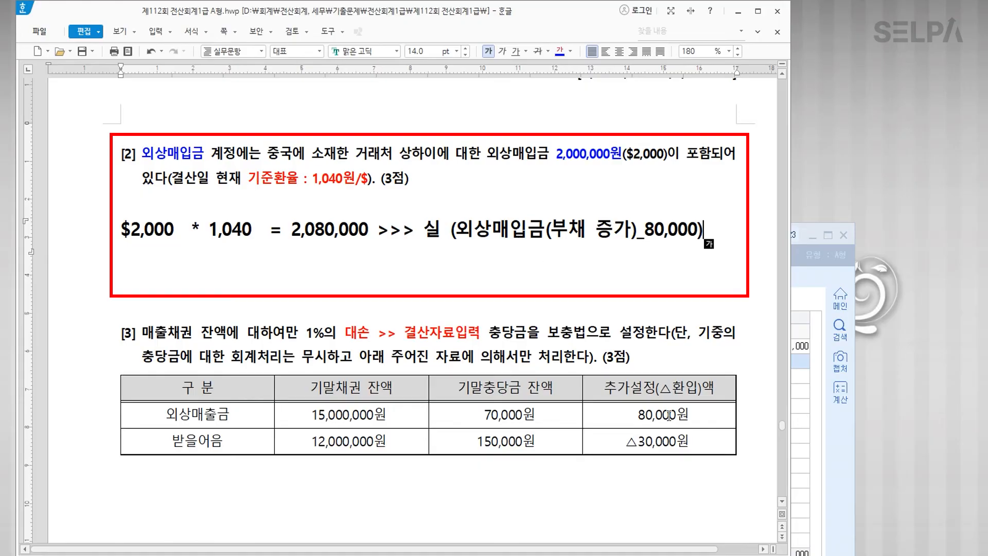
{"action": "scroll", "coordinate": [810, 448], "scroll_direction": "down", "scroll_amount": 1}
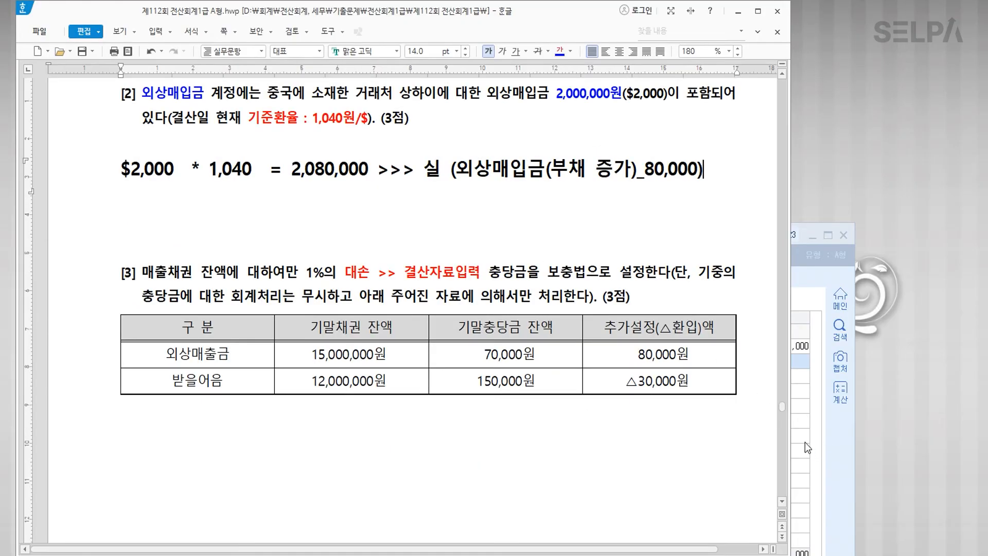
Step: Credit 0251 외상매입금 80,000 for the 상하이 trading partner
{"action": "left_click", "coordinate": [808, 447]}
{"action": "type", "text": "4"}
{"action": "key", "text": "Return"}
{"action": "type", "text": "251"}
{"action": "key", "text": "Return"}
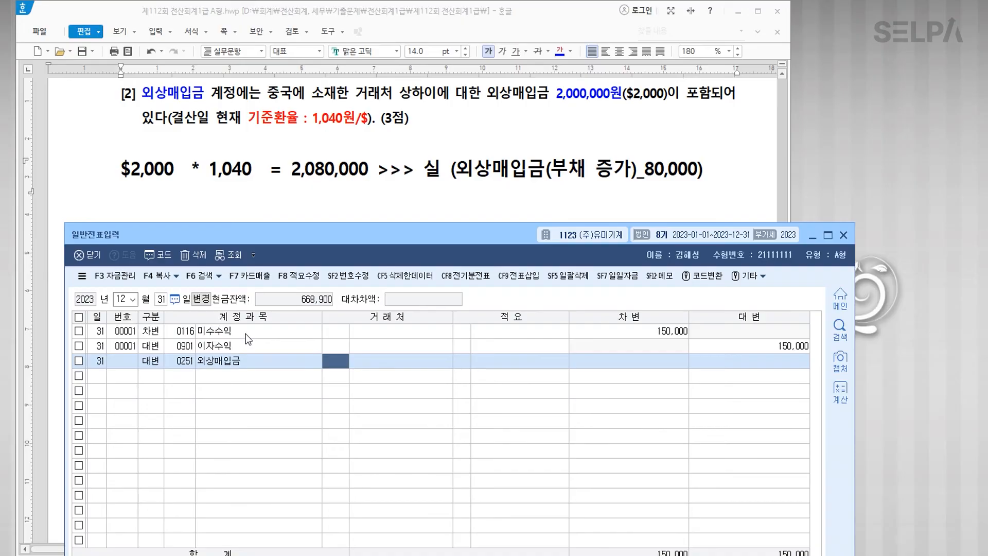
{"action": "type", "text": "상해"}
{"action": "key", "text": "Return"}
{"action": "key", "text": "Return"}
{"action": "key", "text": "Return"}
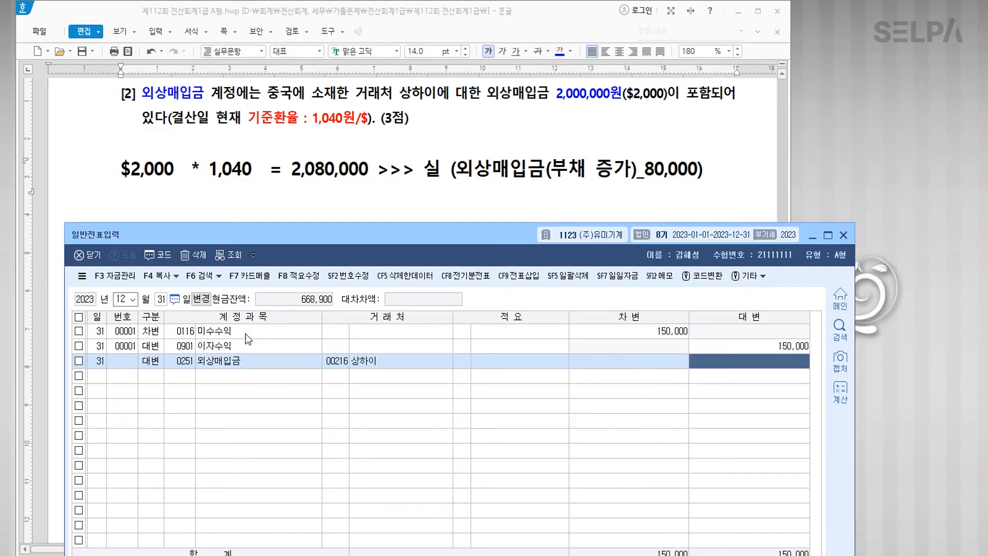
{"action": "type", "text": "80,000"}
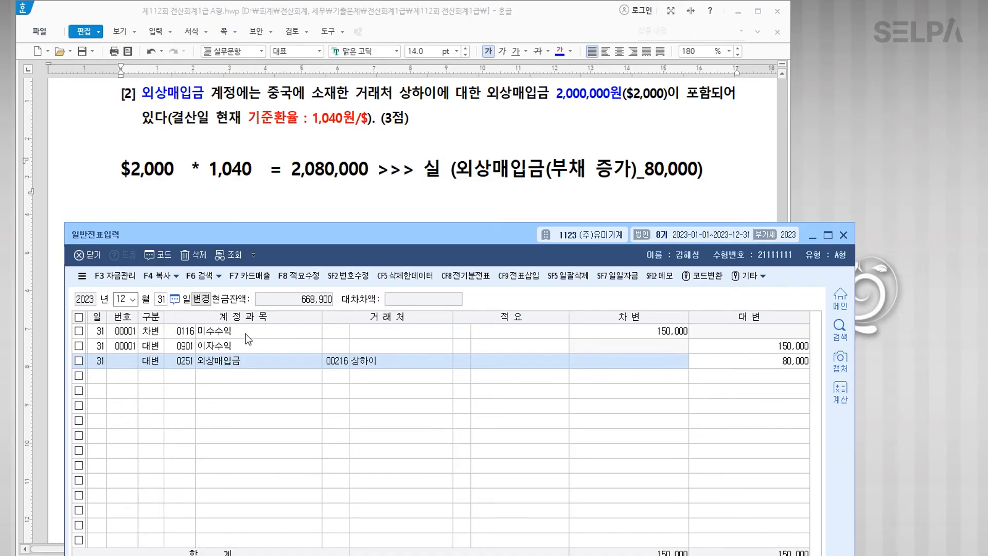
{"action": "key", "text": "Return"}
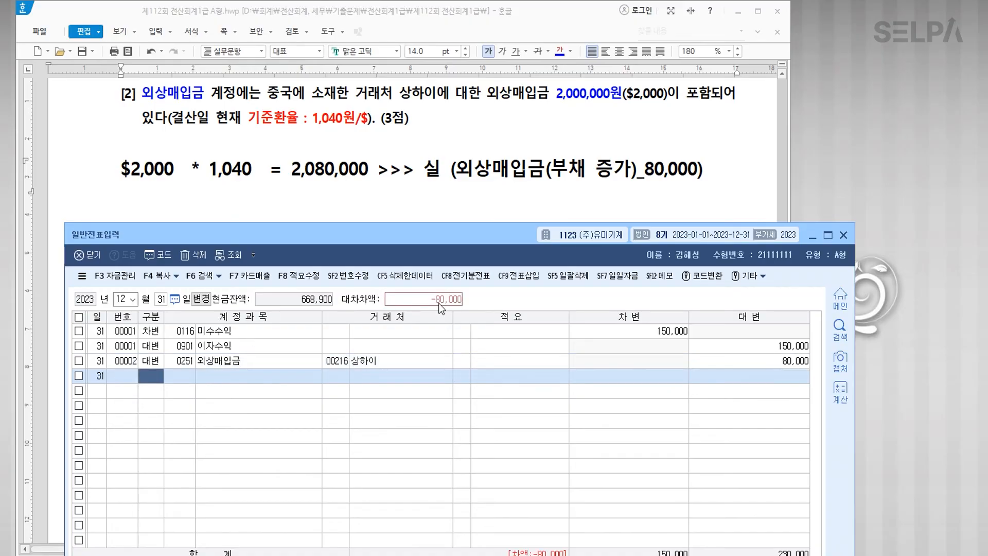
Step: Debit the matching 80,000 to 0955 외화환산손실
{"action": "type", "text": "3"}
{"action": "type", "text": "외화"}
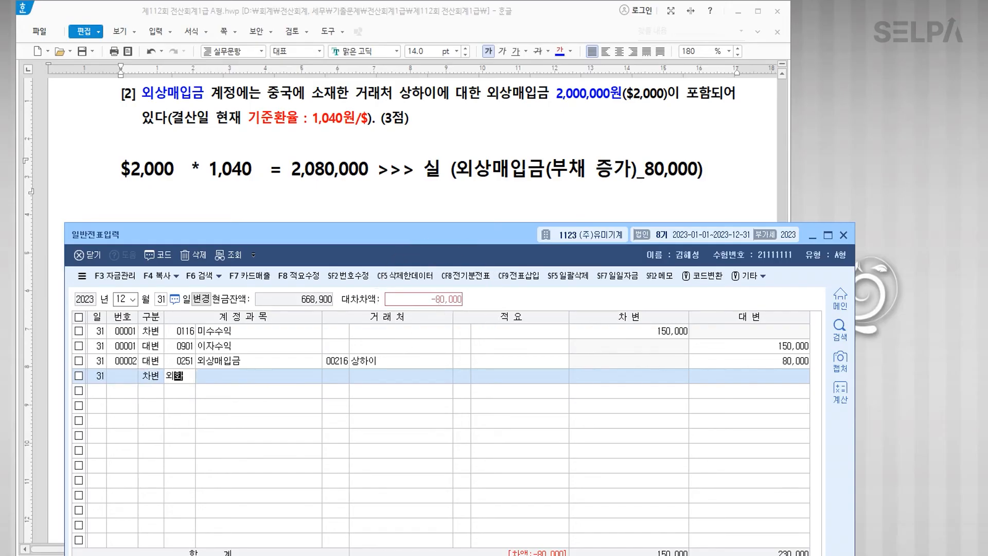
{"action": "key", "text": "Return"}
{"action": "key", "text": "Down"}
{"action": "key", "text": "Down"}
{"action": "key", "text": "Return"}
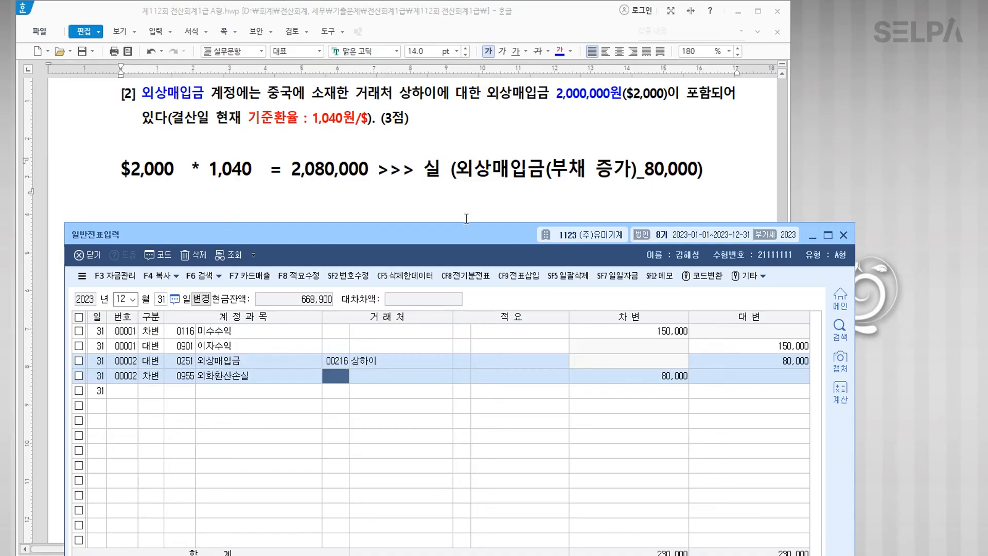
{"action": "left_click", "coordinate": [351, 390]}
Step: Mark the words 매출채권 잔액 in question [3] of the Hangul sheet
{"action": "left_click", "coordinate": [346, 204]}
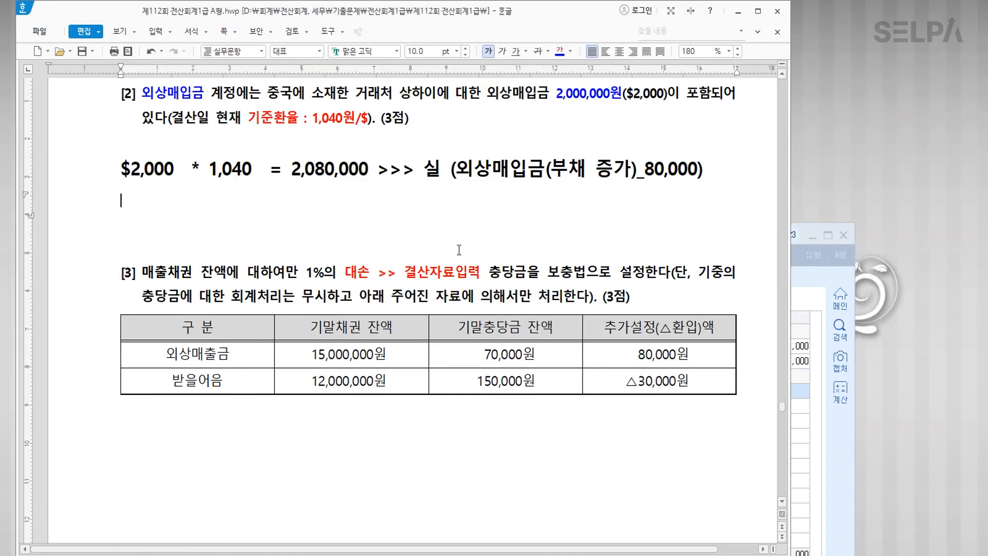
{"action": "left_click_drag", "start_coordinate": [144, 268], "coordinate": [226, 271]}
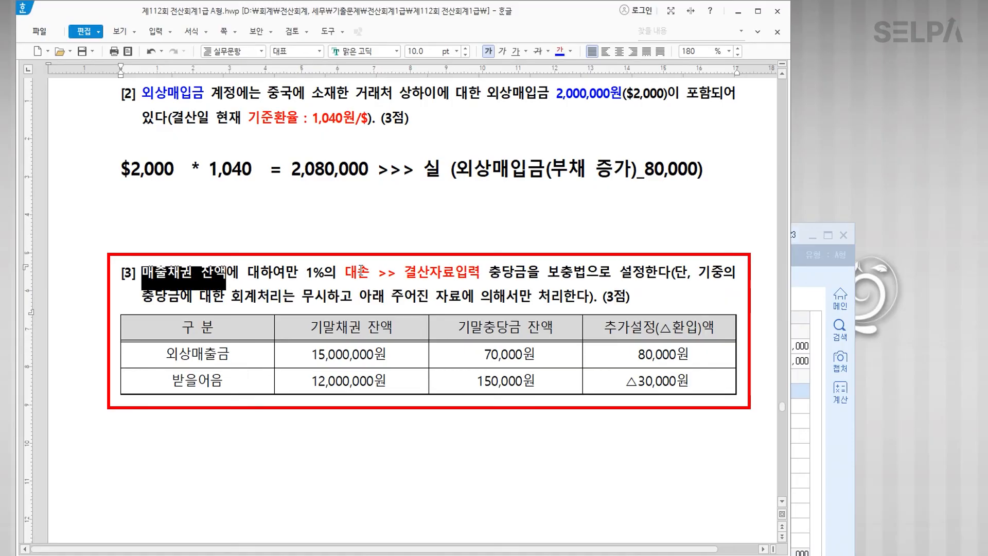
{"action": "left_click", "coordinate": [805, 456]}
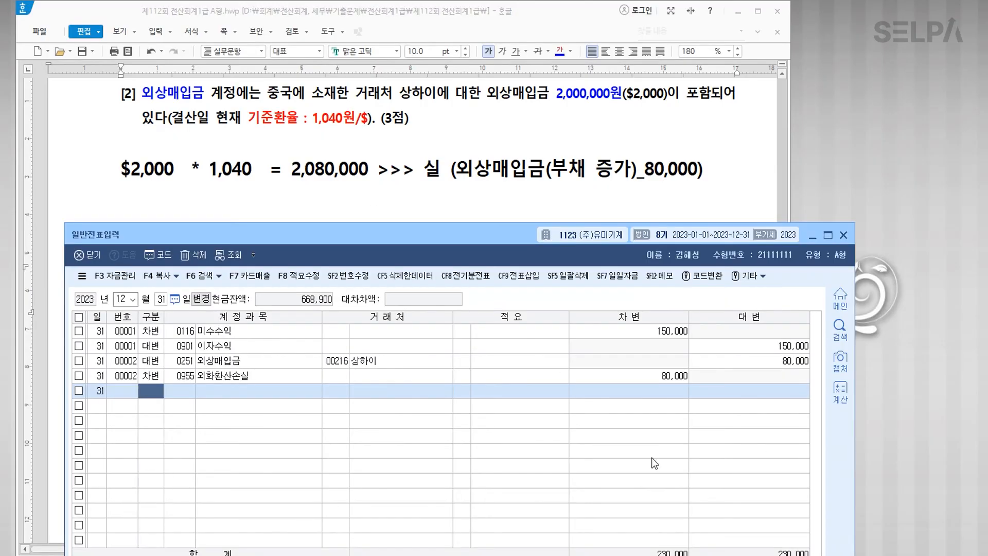
Step: Open 결산자료입력 via the menu search ㄱㅅ and load periods 1 to 12
{"action": "key", "text": "ctrl+Return"}
{"action": "type", "text": "ㄱㅅ"}
{"action": "key", "text": "Return"}
{"action": "key", "text": "Down"}
{"action": "key", "text": "Return"}
{"action": "type", "text": "1"}
{"action": "key", "text": "Return"}
{"action": "type", "text": "12"}
{"action": "key", "text": "Return"}
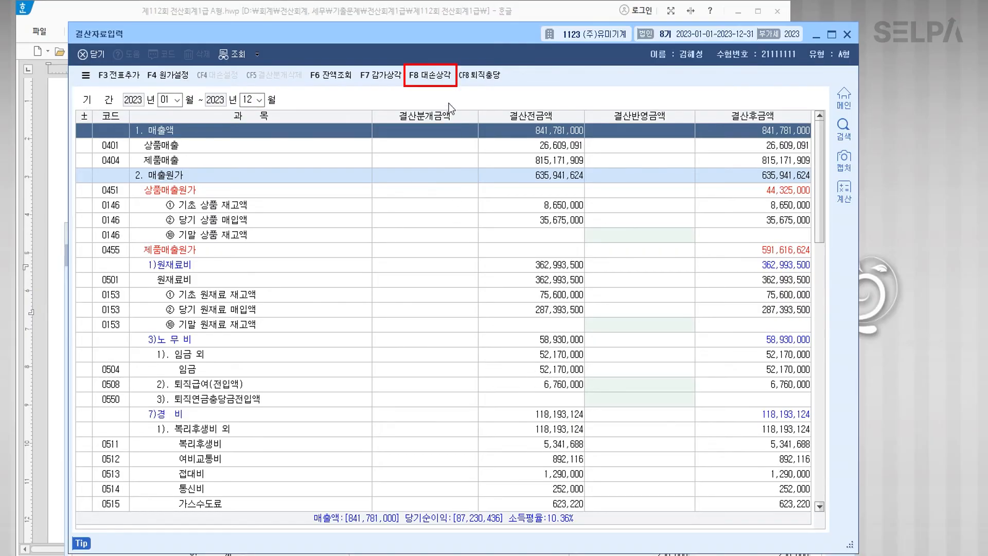
Step: Open 대손상각 and check the 외상매출금 80,000 and 받을어음 -30,000 provisions
{"action": "left_click", "coordinate": [436, 77]}
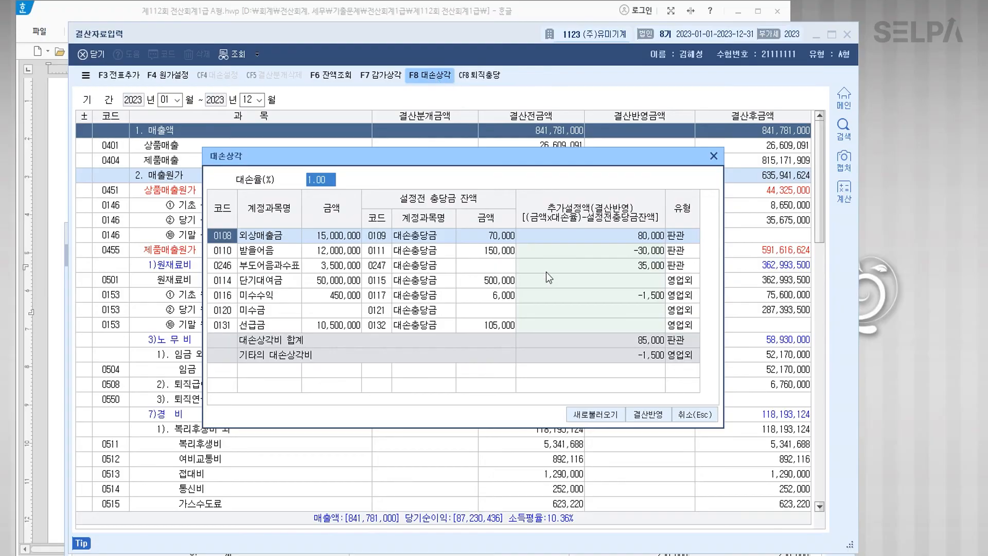
{"action": "left_click", "coordinate": [278, 251]}
{"action": "left_click", "coordinate": [279, 238]}
{"action": "left_click", "coordinate": [279, 251]}
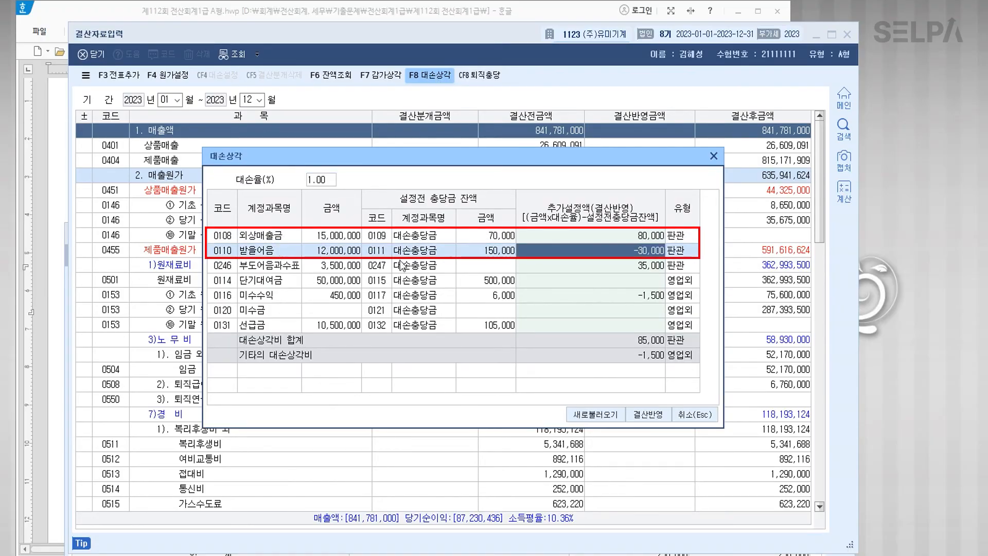
{"action": "left_click_drag", "start_coordinate": [441, 170], "coordinate": [409, 289]}
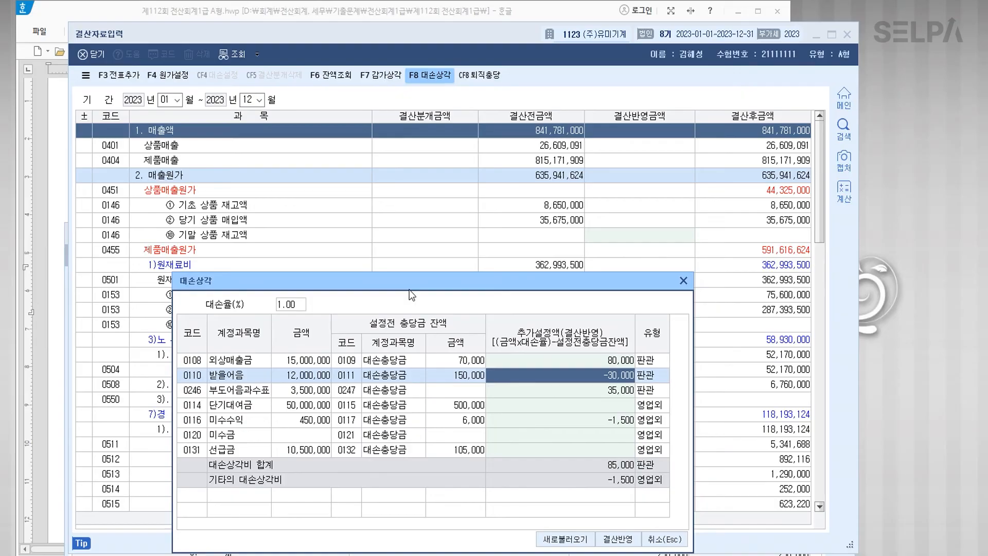
{"action": "left_click", "coordinate": [490, 18]}
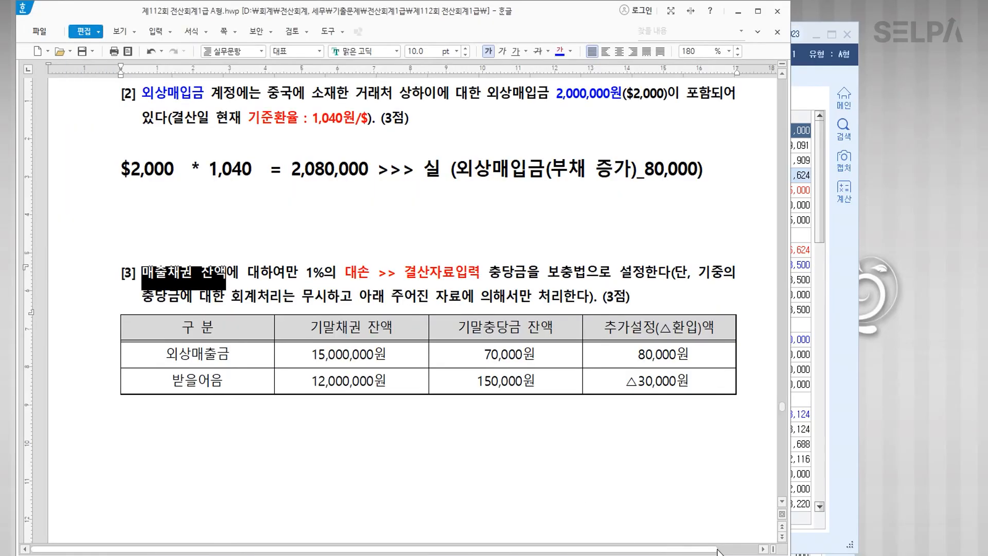
Step: Select the 외상매출금 and 15,000,000원 cells and compare with KcLep's 외상매출금 balance
{"action": "scroll", "coordinate": [520, 438], "scroll_direction": "down", "scroll_amount": 4}
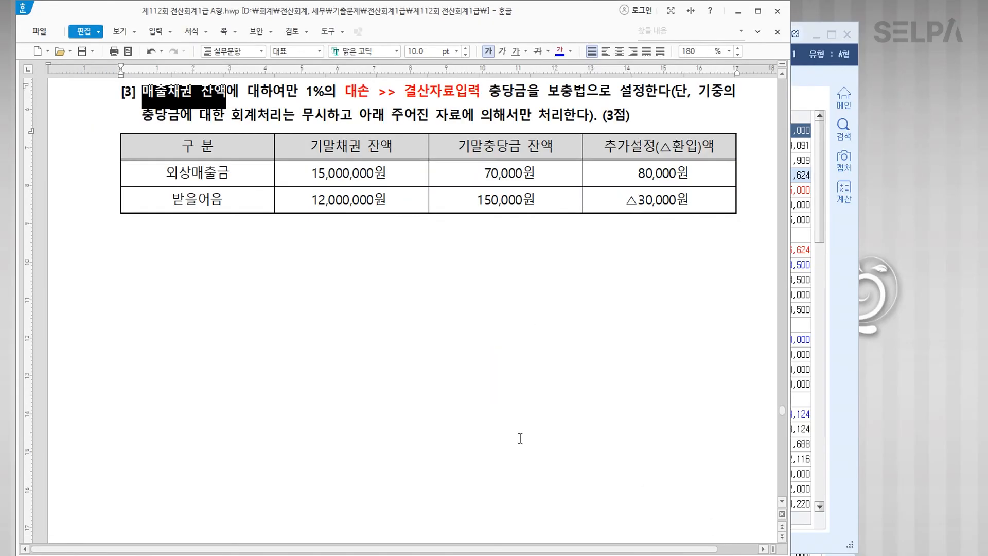
{"action": "left_click", "coordinate": [346, 275]}
{"action": "left_click", "coordinate": [165, 172]}
{"action": "left_click_drag", "start_coordinate": [165, 173], "coordinate": [381, 177]}
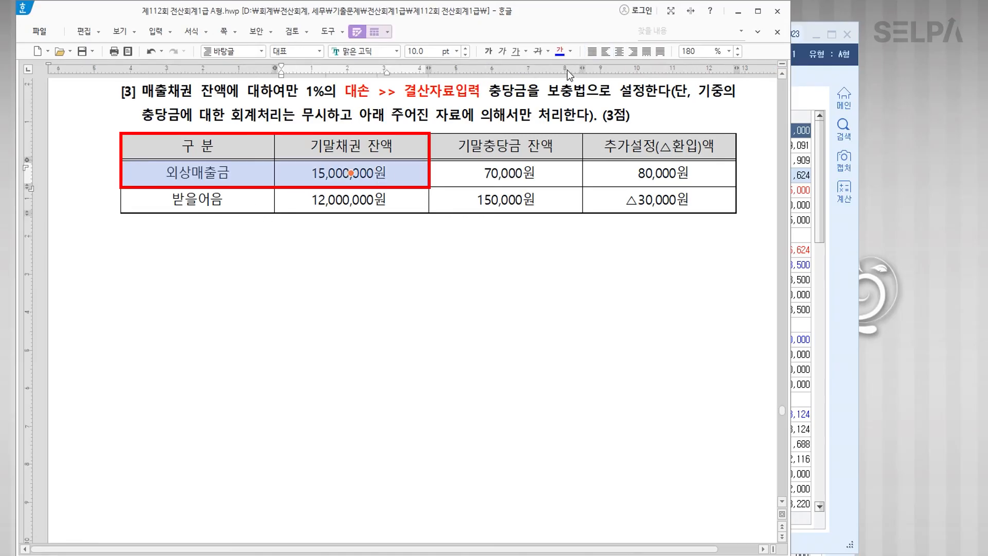
{"action": "key", "text": "alt+Tab"}
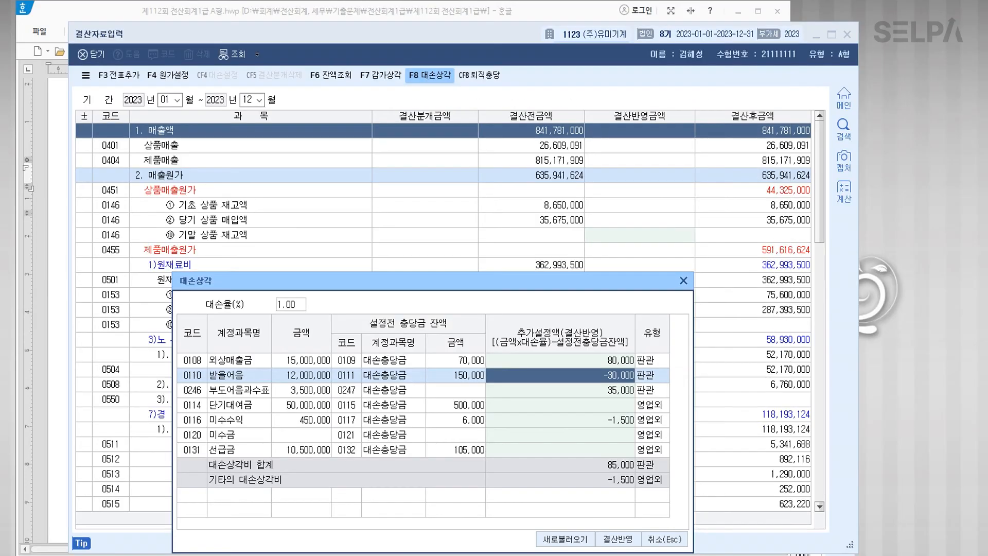
{"action": "left_click", "coordinate": [268, 366]}
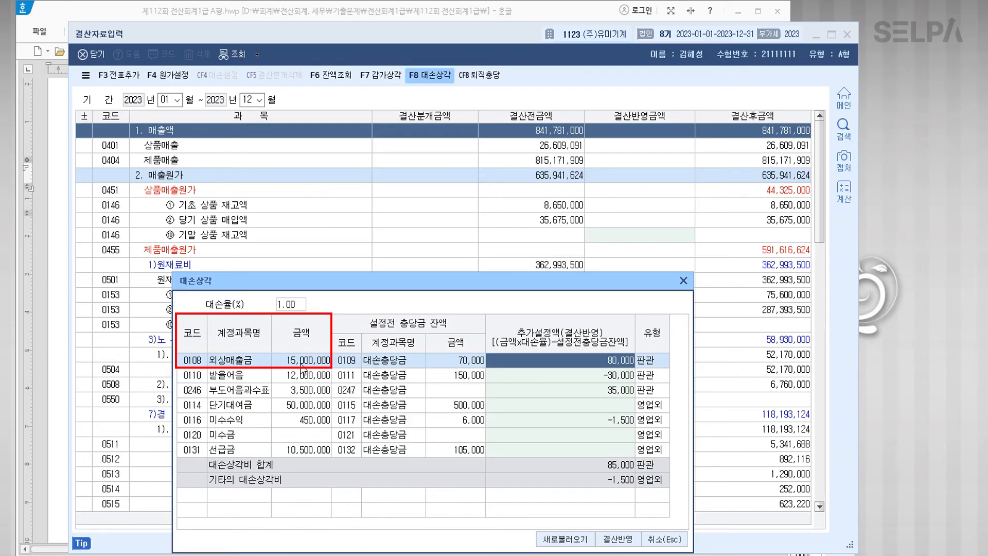
Step: Colour the 받을어음 and 12,000,000원 cells red and check KcLep's 받을어음 row
{"action": "left_click", "coordinate": [298, 553]}
{"action": "left_click_drag", "start_coordinate": [213, 201], "coordinate": [350, 200]}
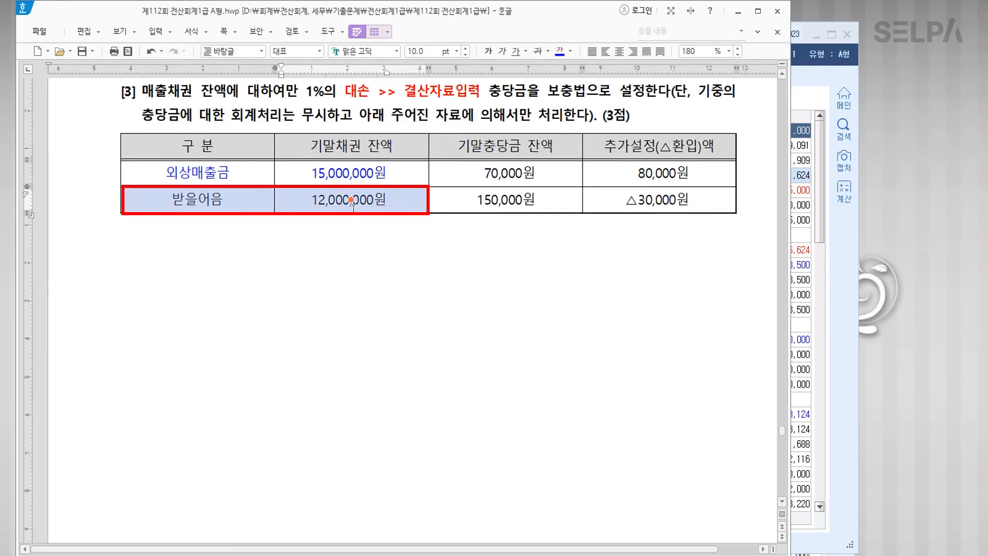
{"action": "left_click", "coordinate": [571, 52]}
{"action": "left_click", "coordinate": [577, 102]}
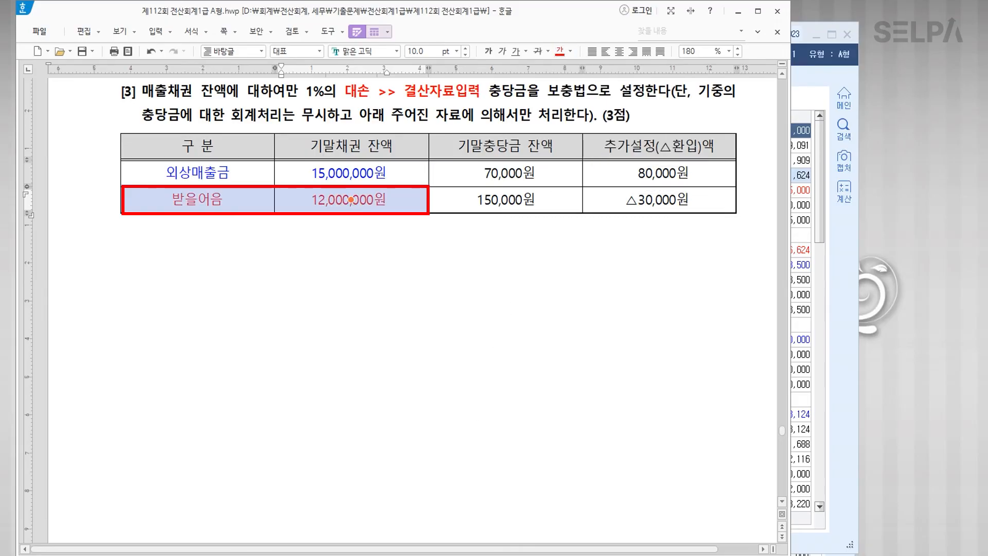
{"action": "key", "text": "alt+Tab"}
{"action": "left_click", "coordinate": [303, 378]}
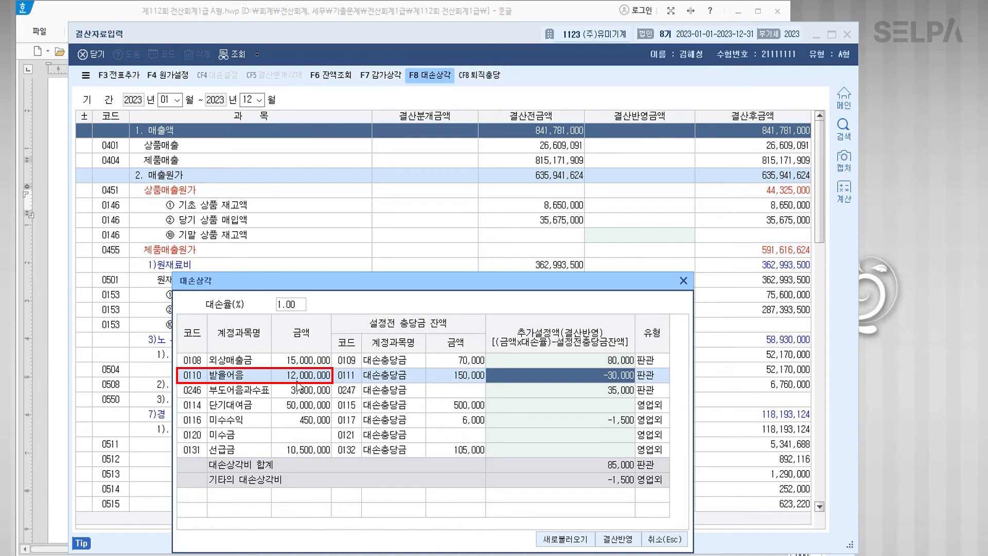
Step: Compare the 70,000원 and 150,000원 allowance cells with KcLep's allowance balances, then select 80,000원
{"action": "key", "text": "alt+Tab"}
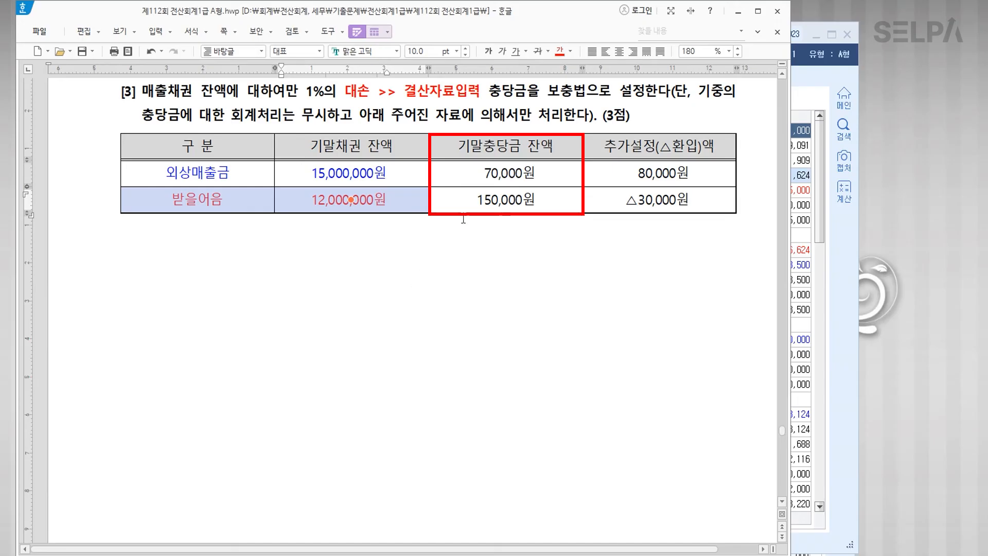
{"action": "left_click", "coordinate": [499, 175]}
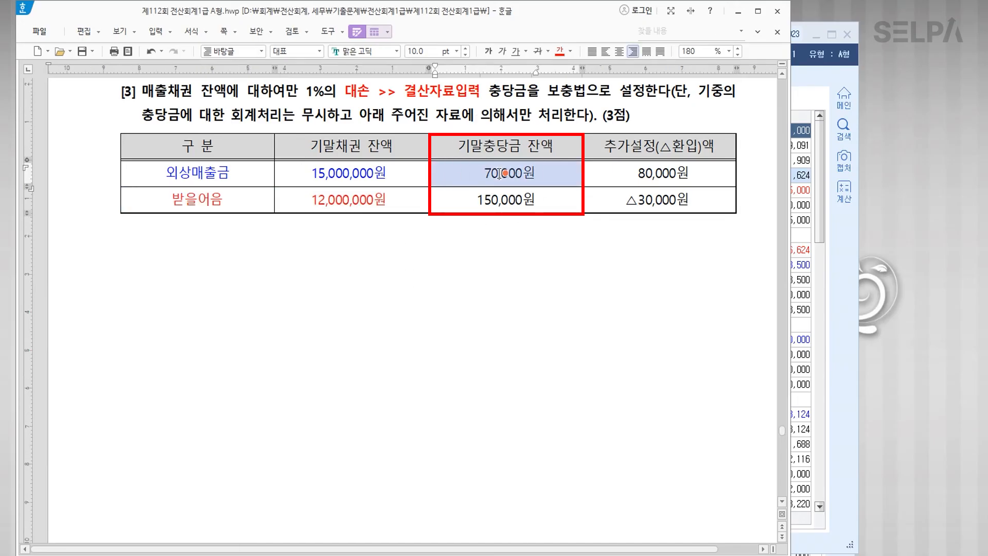
{"action": "left_click", "coordinate": [504, 199]}
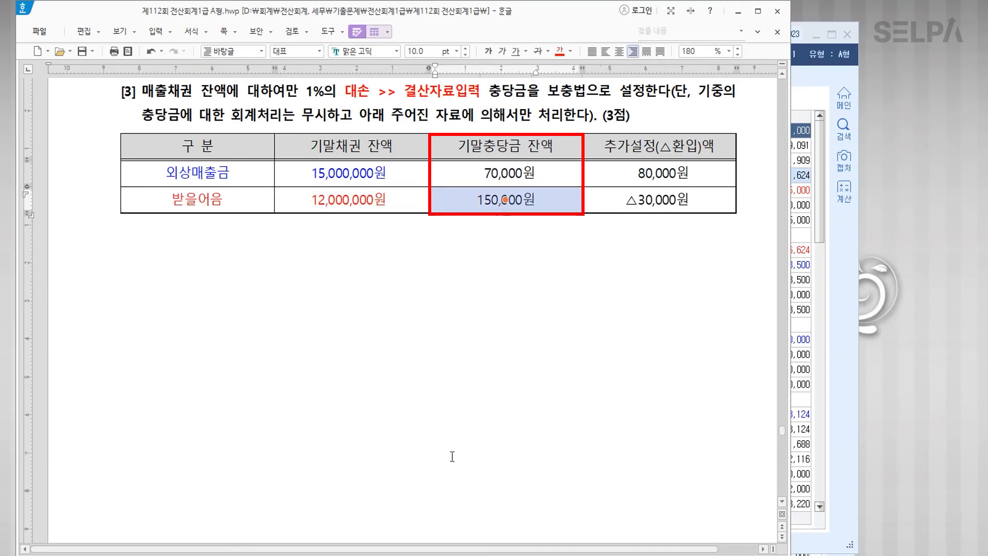
{"action": "key", "text": "alt+Tab"}
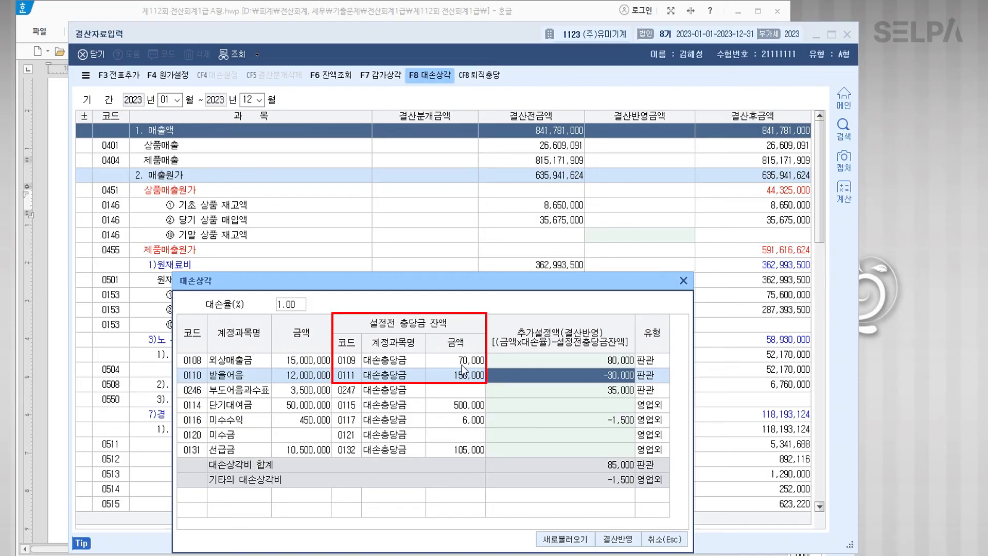
{"action": "left_click", "coordinate": [463, 378]}
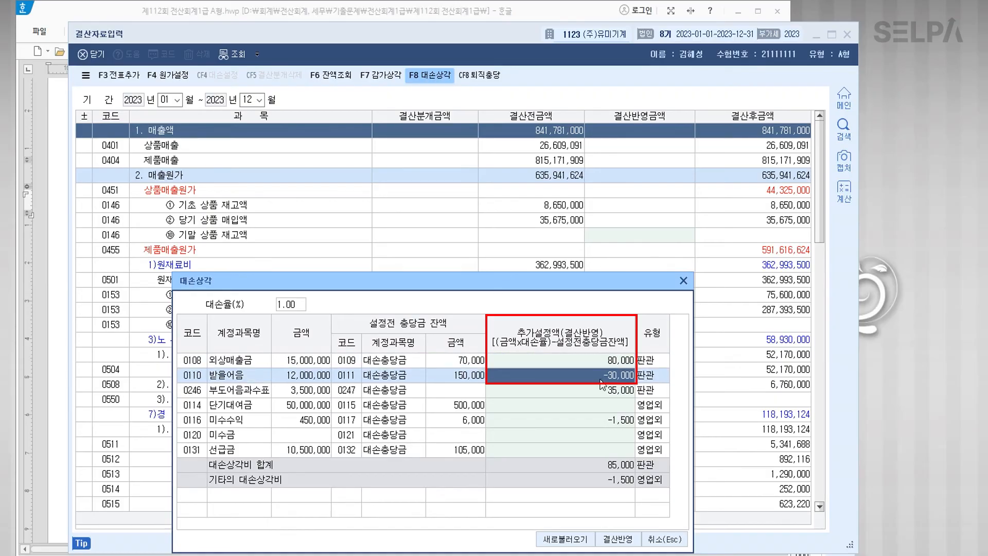
{"action": "left_click", "coordinate": [342, 13]}
{"action": "left_click", "coordinate": [664, 174]}
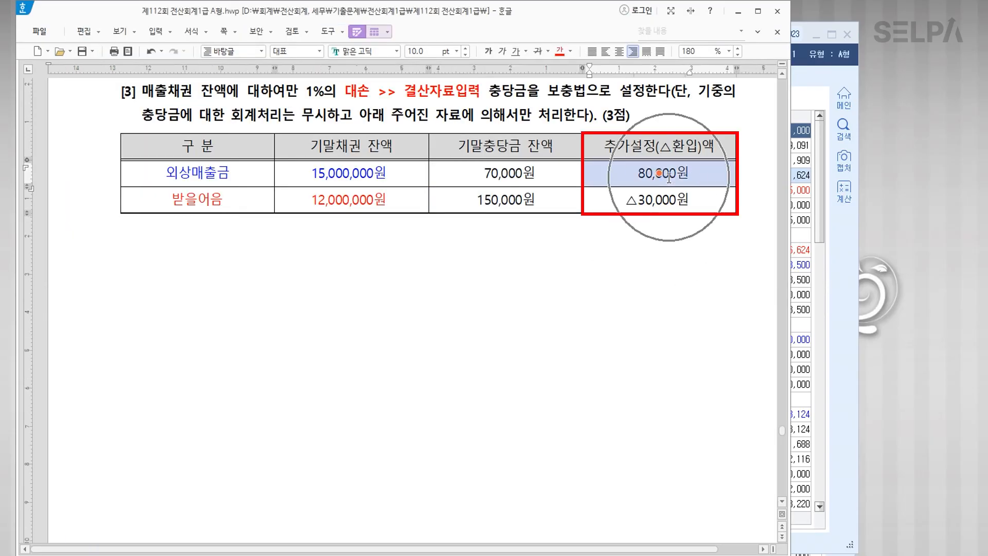
Step: Check the 80,000원 and △30,000원 amounts, then review KcLep's -30,000 reversal for 받을어음
{"action": "left_click", "coordinate": [665, 205]}
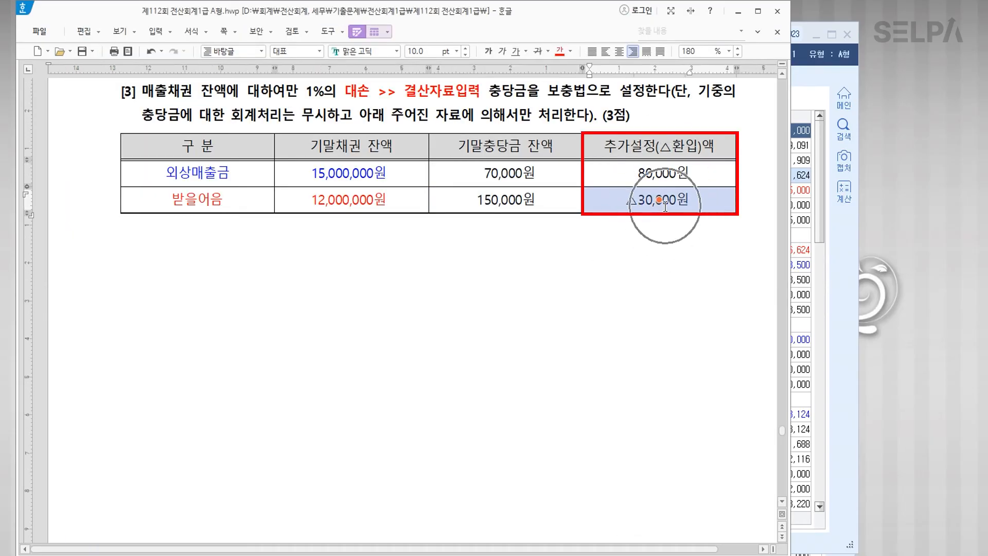
{"action": "left_click", "coordinate": [639, 206]}
{"action": "left_click_drag", "start_coordinate": [639, 204], "coordinate": [623, 203]}
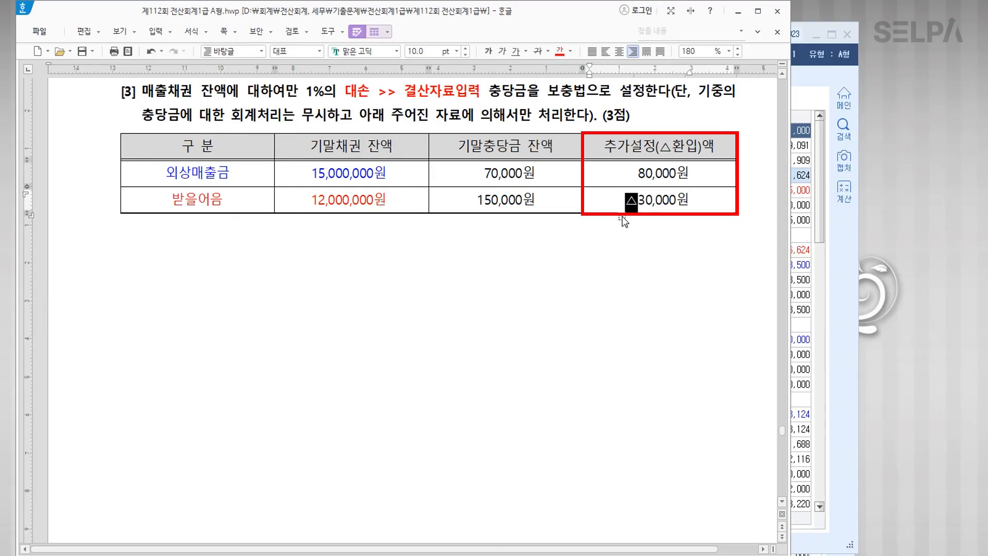
{"action": "left_click", "coordinate": [703, 171]}
{"action": "left_click", "coordinate": [697, 200]}
{"action": "key", "text": "alt+Tab"}
{"action": "left_click", "coordinate": [629, 367]}
{"action": "left_click", "coordinate": [629, 376]}
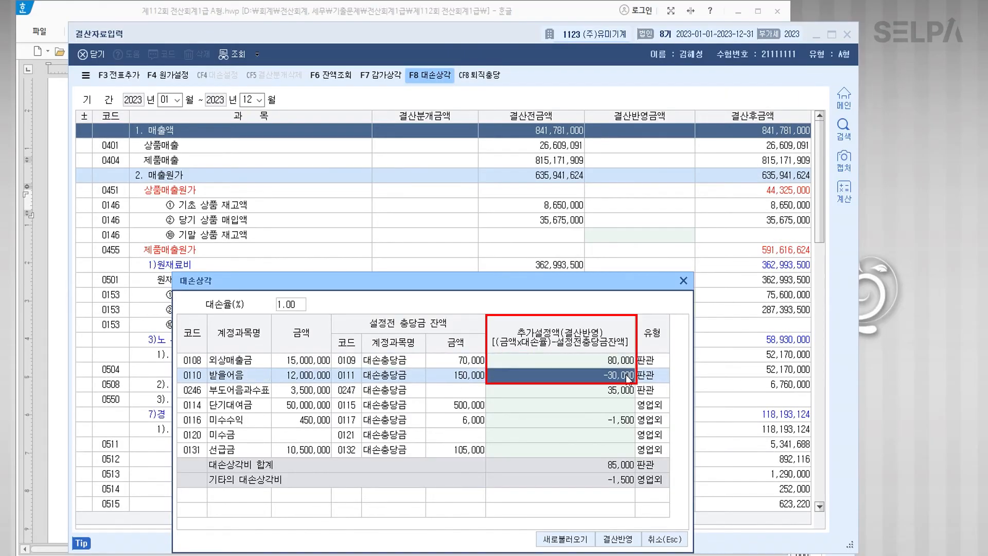
Step: Clear the 35,000 and -1,500 provisions and apply the remaining bad-debt amounts to the settlement
{"action": "left_click", "coordinate": [627, 361]}
{"action": "left_click", "coordinate": [626, 376]}
{"action": "left_click", "coordinate": [624, 391]}
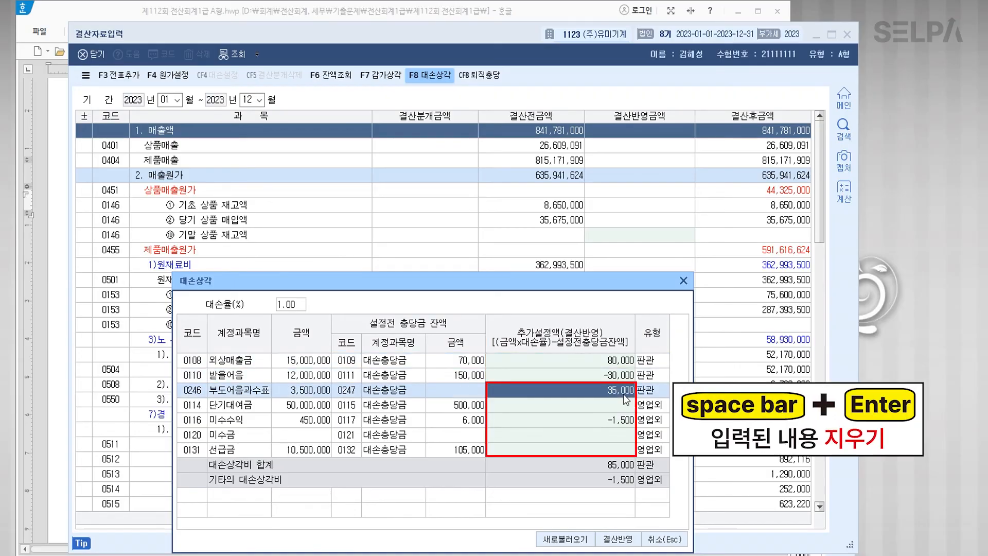
{"action": "key", "text": "space"}
{"action": "key", "text": "Return"}
{"action": "key", "text": "Return"}
{"action": "key", "text": "space"}
{"action": "key", "text": "Return"}
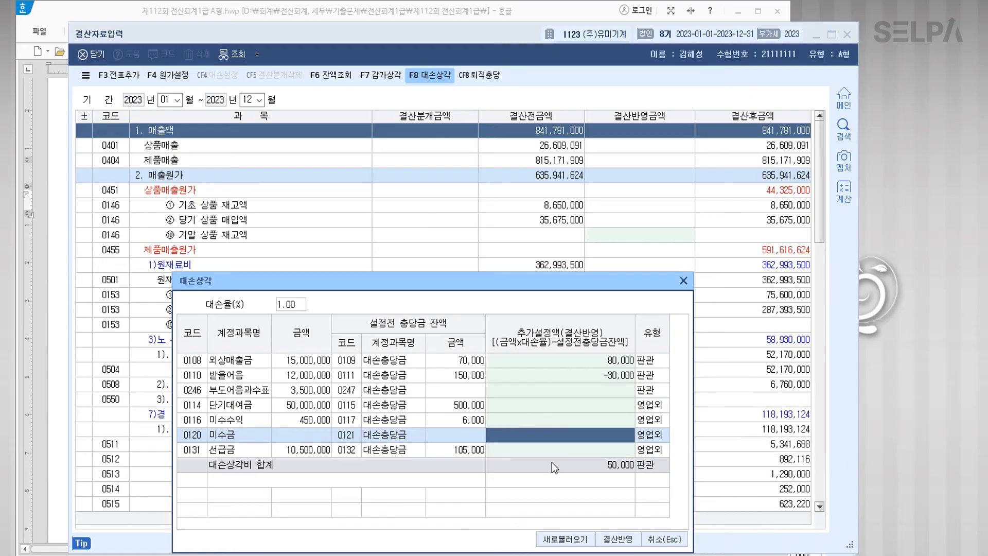
{"action": "left_click", "coordinate": [613, 540]}
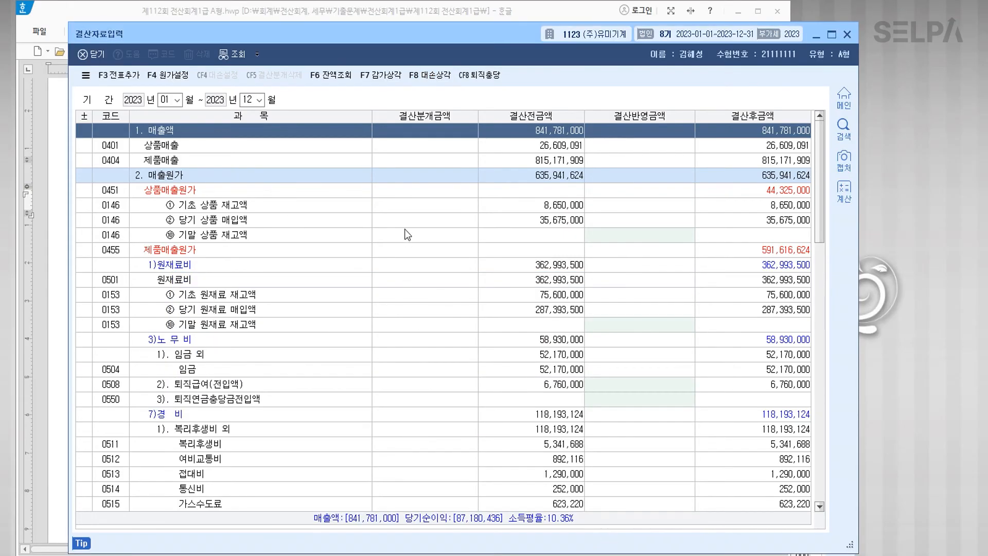
Step: Check 대손상각 in 결산자료입력: 80,000 for 외상매출금 and -30,000 for 받을어음
{"action": "scroll", "coordinate": [544, 252], "scroll_direction": "down", "scroll_amount": 15}
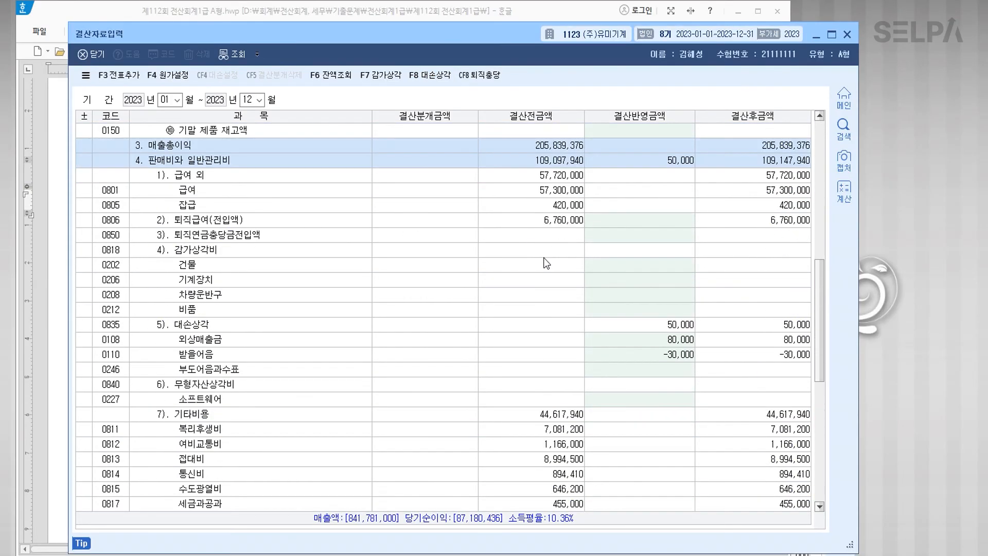
{"action": "left_click", "coordinate": [651, 340]}
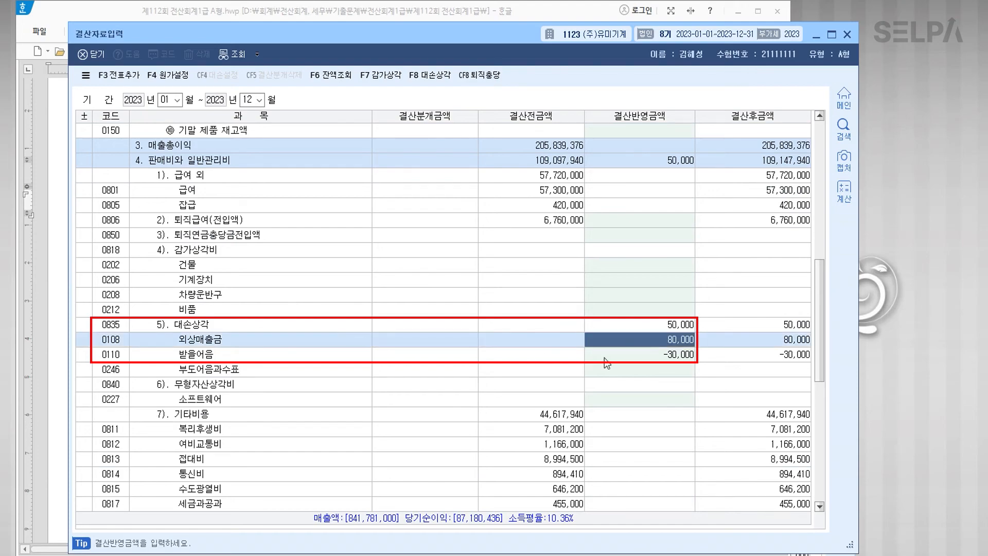
{"action": "left_click", "coordinate": [637, 355]}
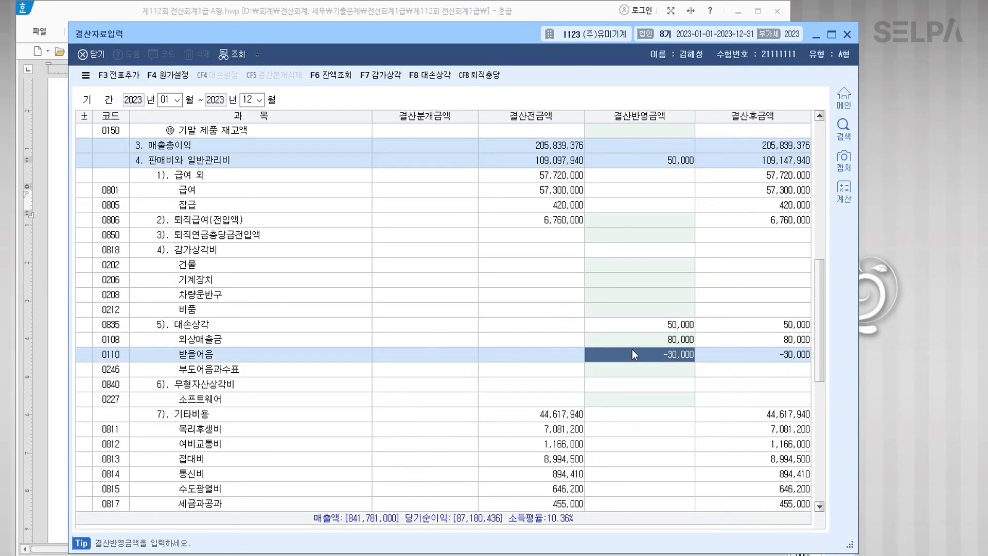
Step: Compare with the 15,000,000원 and 12,000,000원 balances in the Hangul table, then reopen 대손상각
{"action": "left_click", "coordinate": [408, 14]}
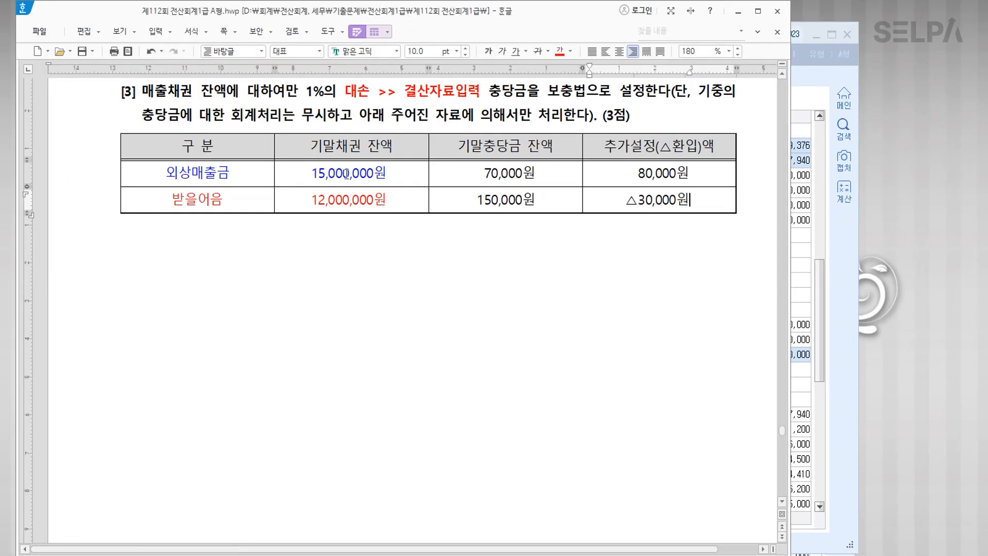
{"action": "left_click", "coordinate": [368, 175]}
{"action": "left_click", "coordinate": [365, 191]}
{"action": "left_click", "coordinate": [335, 172]}
{"action": "left_click", "coordinate": [335, 199]}
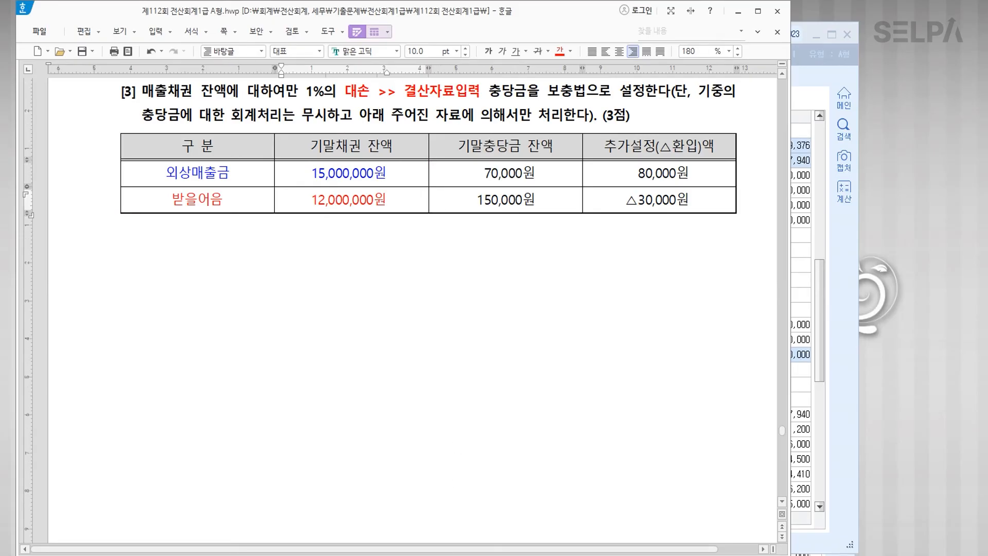
{"action": "left_click", "coordinate": [444, 553]}
{"action": "left_click", "coordinate": [429, 76]}
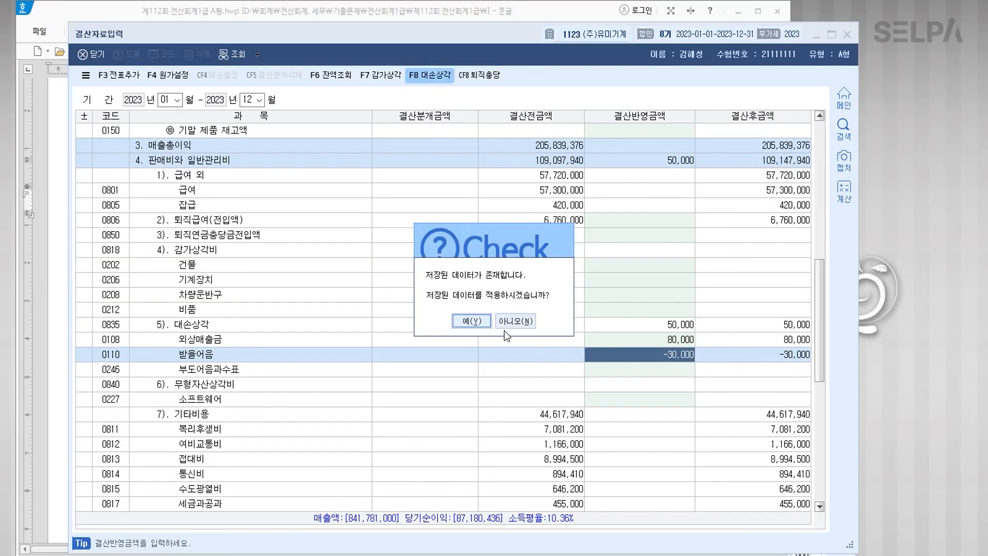
Step: Apply the saved bad-debt data and review the 80,000 and -30,000 additional provisions
{"action": "left_click", "coordinate": [478, 320]}
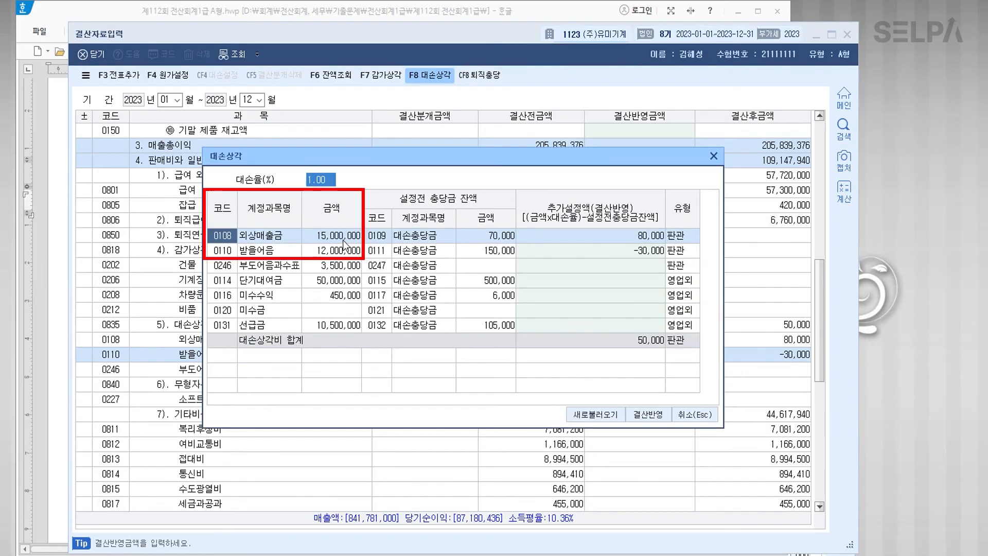
{"action": "left_click", "coordinate": [345, 255]}
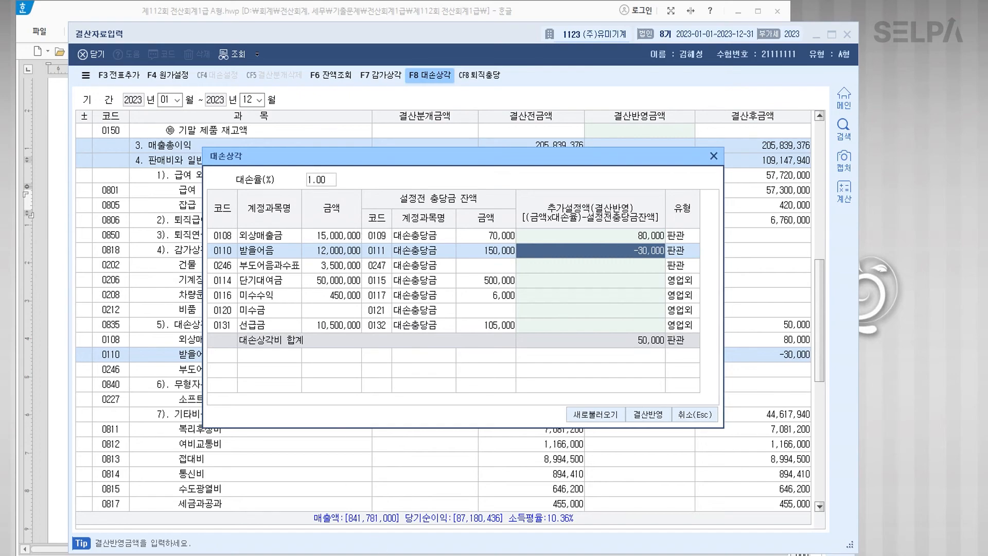
{"action": "left_click", "coordinate": [334, 555]}
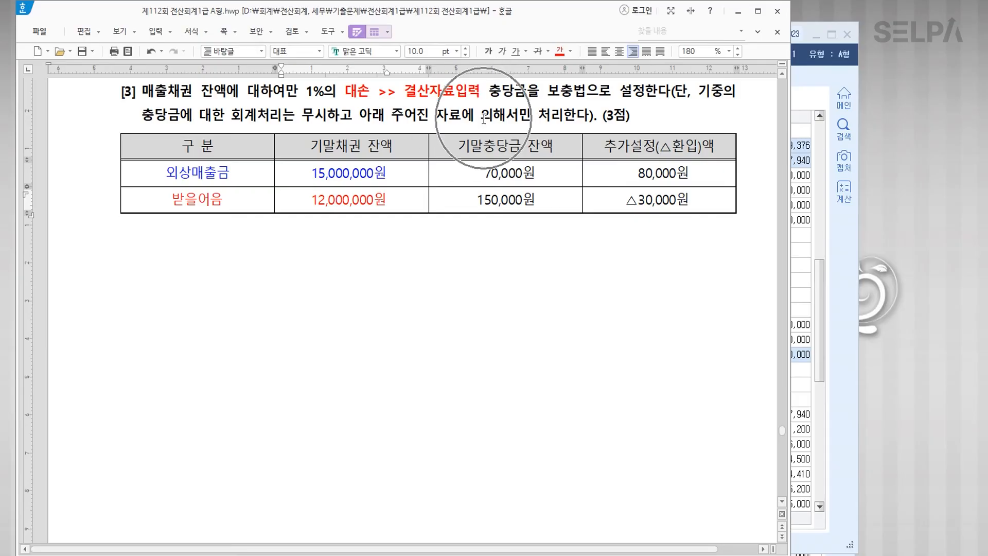
Step: Colour the phrase 아래 주어진 자료에 의해서만 처리한다 blue
{"action": "left_click_drag", "start_coordinate": [359, 114], "coordinate": [588, 114]}
{"action": "left_click", "coordinate": [570, 51]}
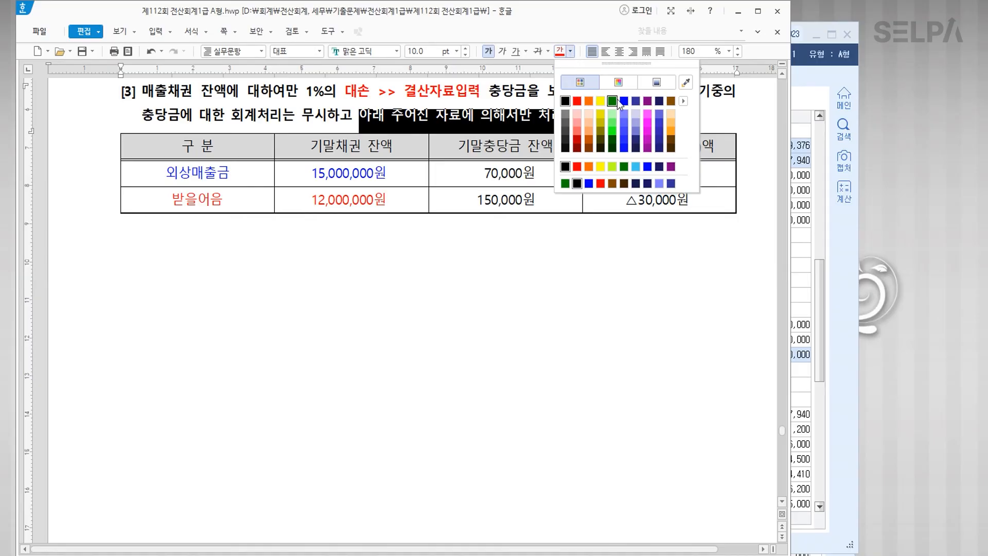
{"action": "left_click", "coordinate": [622, 102]}
{"action": "left_click", "coordinate": [385, 251]}
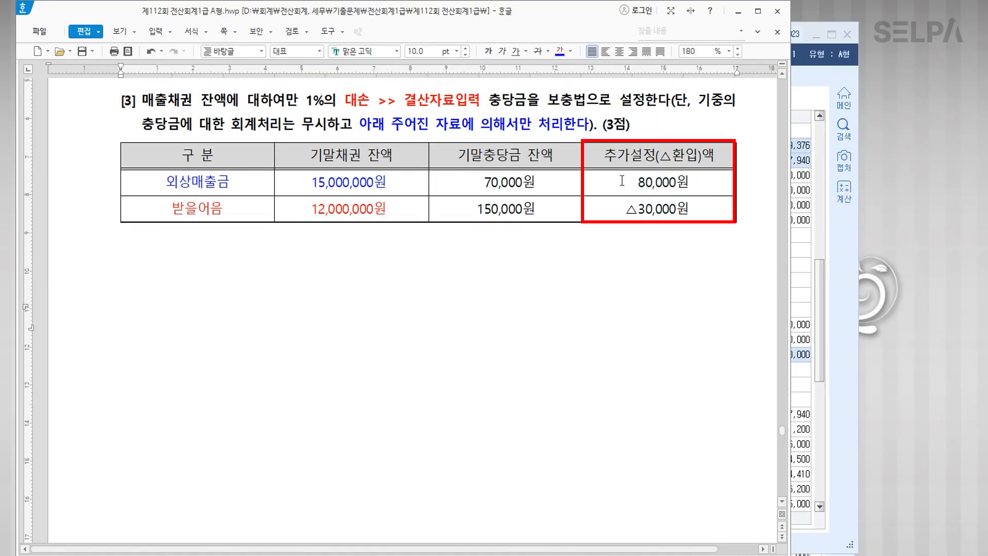
Step: Review the 80,000원 and △30,000원 amounts in the table, then return to KcLep
{"action": "left_click_drag", "start_coordinate": [622, 180], "coordinate": [690, 183]}
{"action": "left_click", "coordinate": [651, 282]}
{"action": "left_click_drag", "start_coordinate": [615, 214], "coordinate": [712, 214]}
{"action": "left_click", "coordinate": [628, 309]}
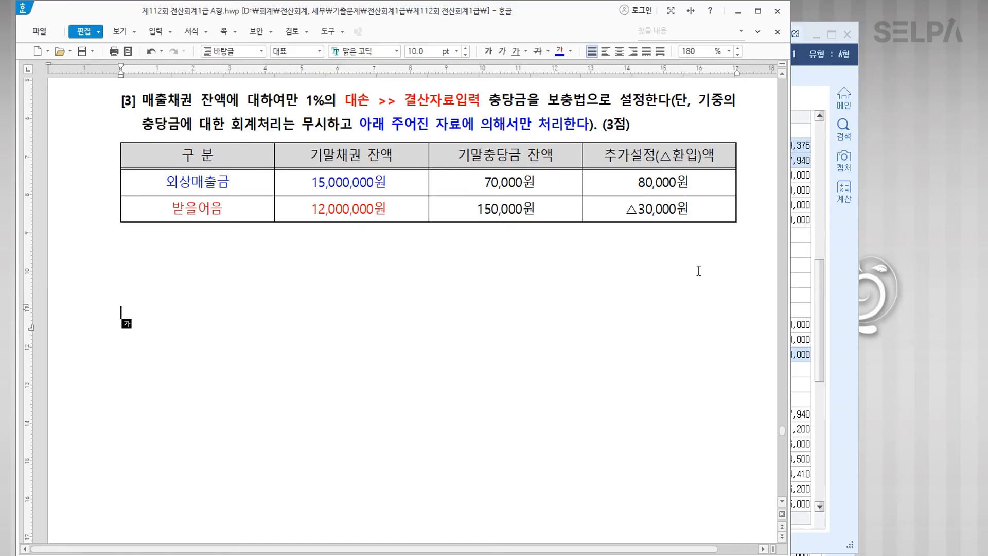
{"action": "key", "text": "alt+Tab"}
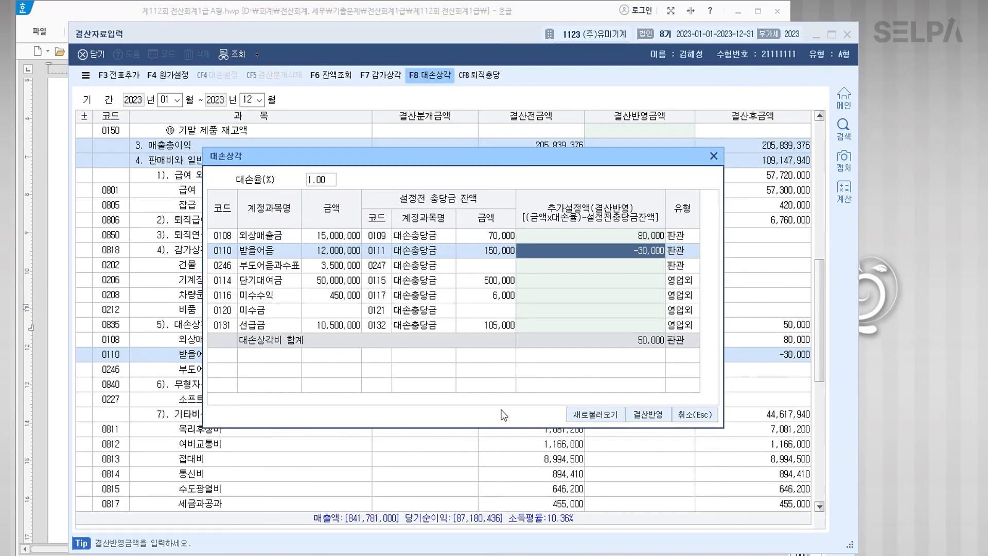
Step: Close the allowance table and enter -30,000 for 받을어음 beside 외상매출금's 80,000 under 대손상각
{"action": "left_click", "coordinate": [700, 415]}
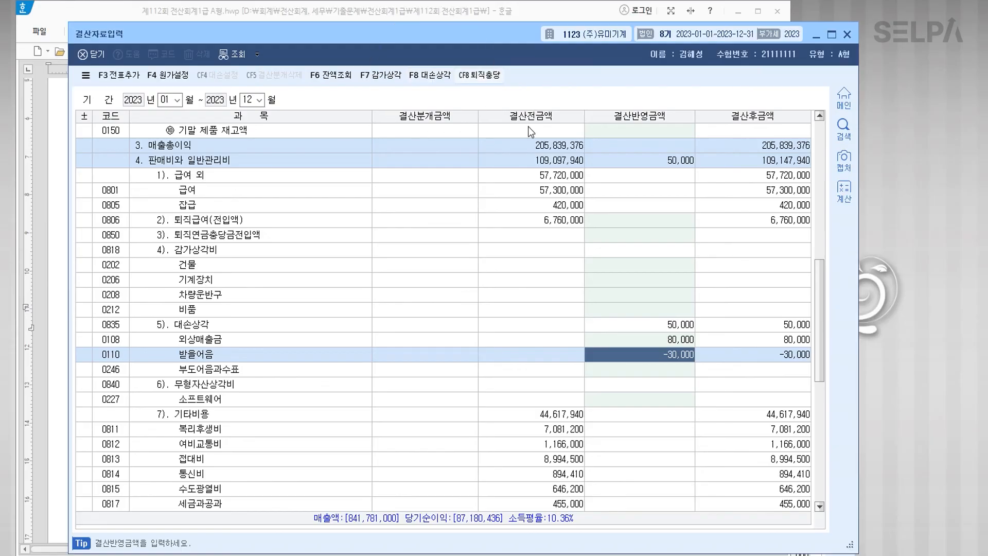
{"action": "scroll", "coordinate": [507, 139], "scroll_direction": "up", "scroll_amount": 5}
{"action": "scroll", "coordinate": [507, 133], "scroll_direction": "up", "scroll_amount": 1}
{"action": "scroll", "coordinate": [529, 193], "scroll_direction": "down", "scroll_amount": 19}
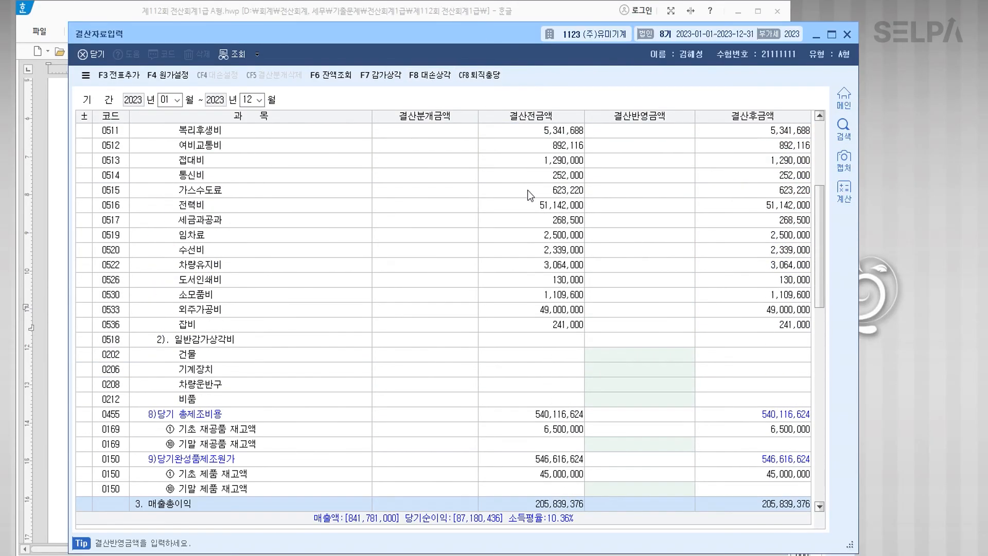
{"action": "scroll", "coordinate": [293, 254], "scroll_direction": "up", "scroll_amount": 3}
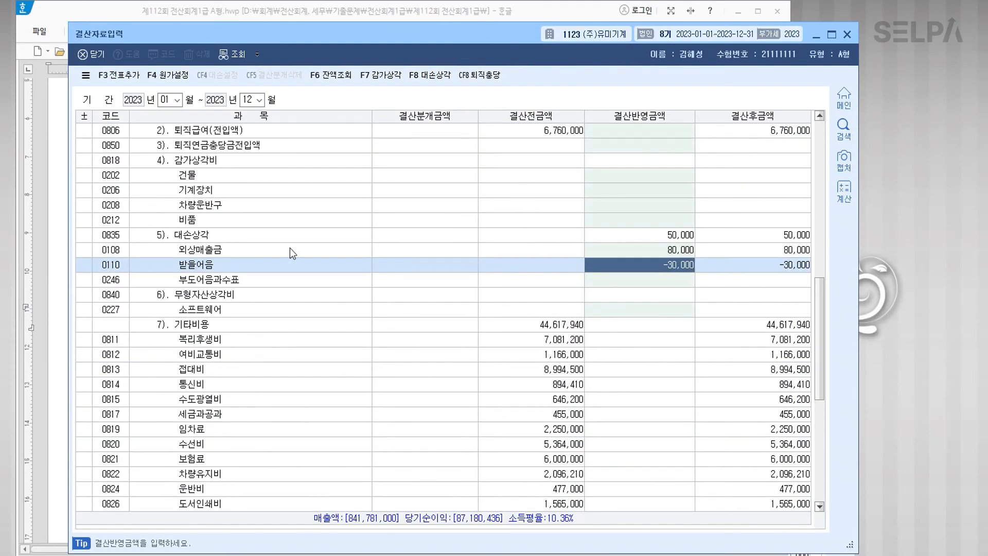
{"action": "left_click", "coordinate": [201, 237]}
{"action": "left_click", "coordinate": [213, 252]}
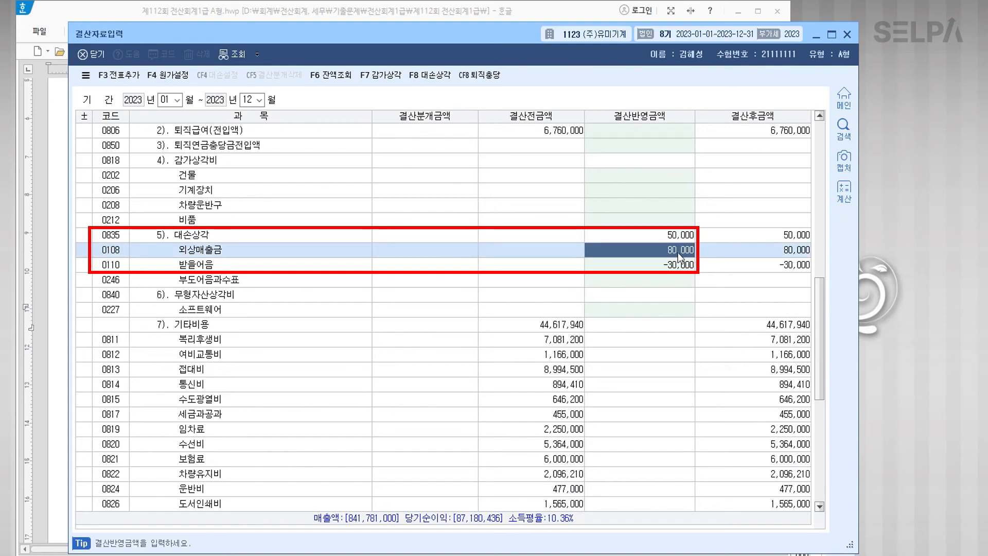
{"action": "key", "text": "Return"}
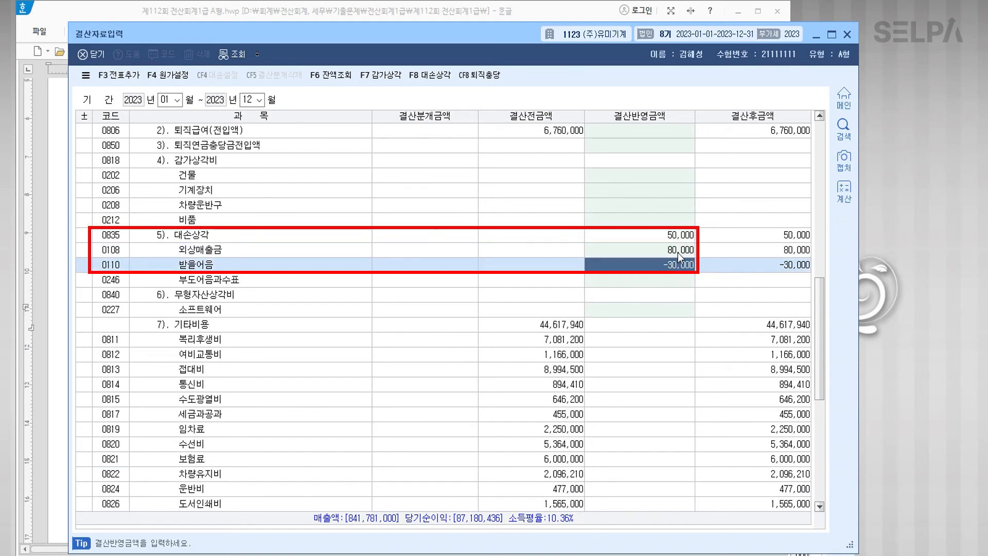
{"action": "type", "text": "-30,000"}
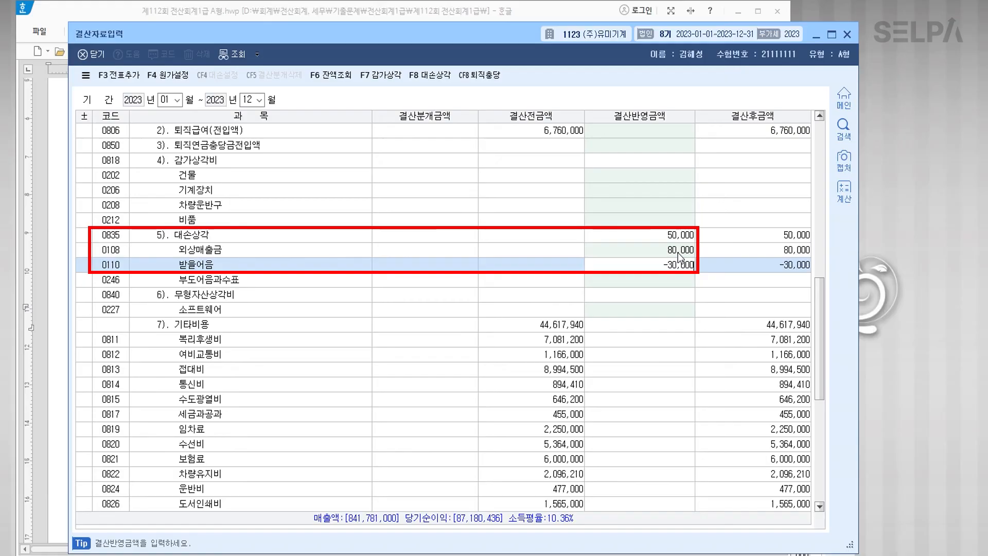
{"action": "key", "text": "Return"}
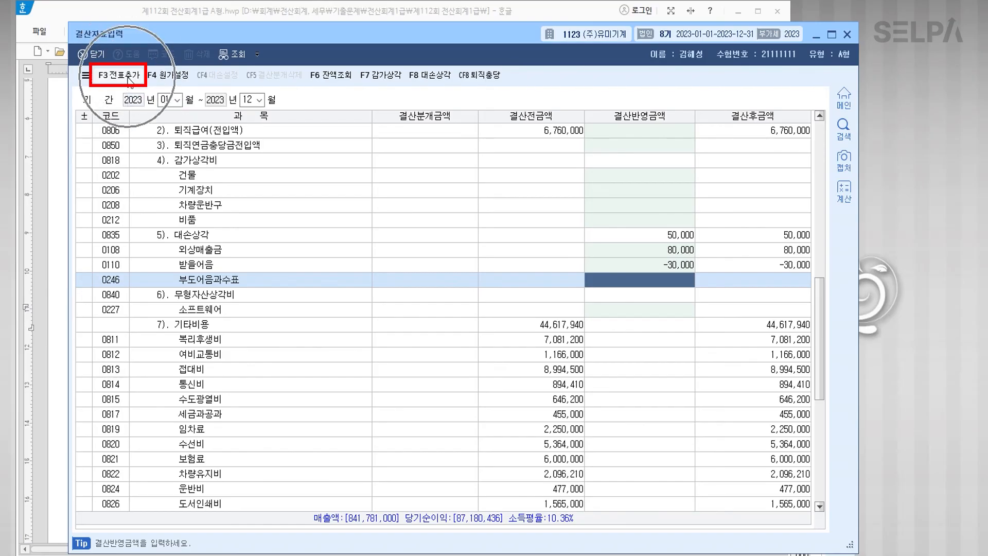
Step: Post the closing entries with 전표추가 and view 12/31 voucher 00010 in 일반전표입력
{"action": "left_click", "coordinate": [127, 78]}
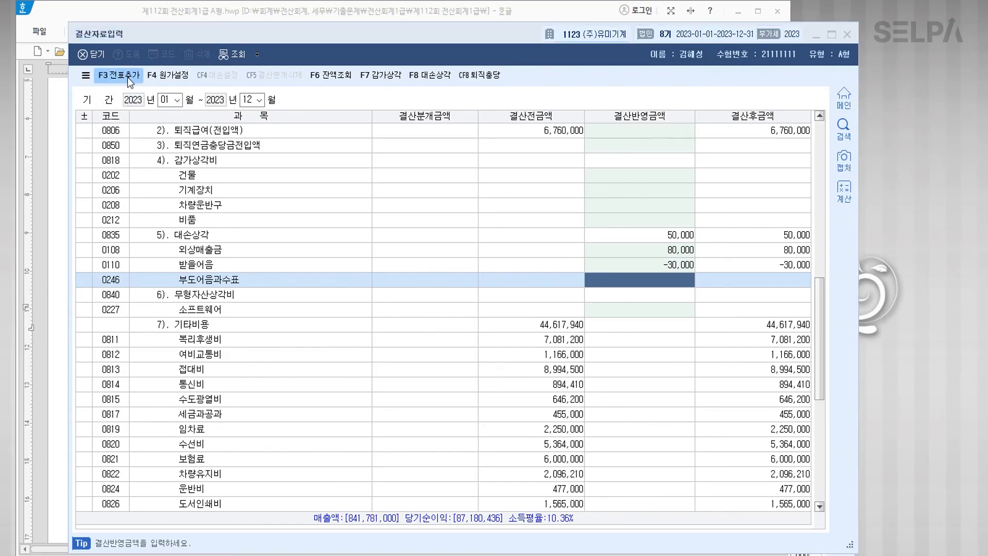
{"action": "left_click", "coordinate": [441, 320]}
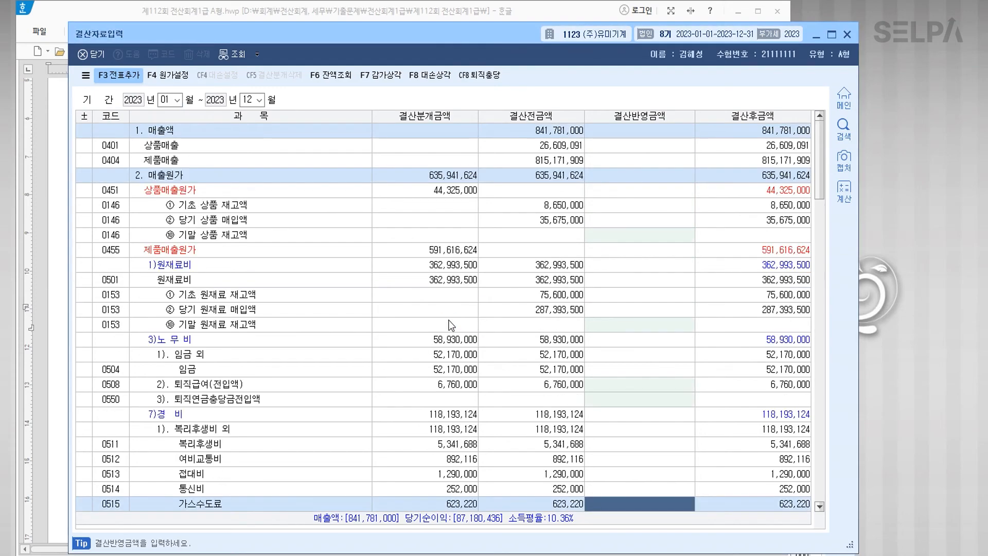
{"action": "left_click", "coordinate": [381, 555]}
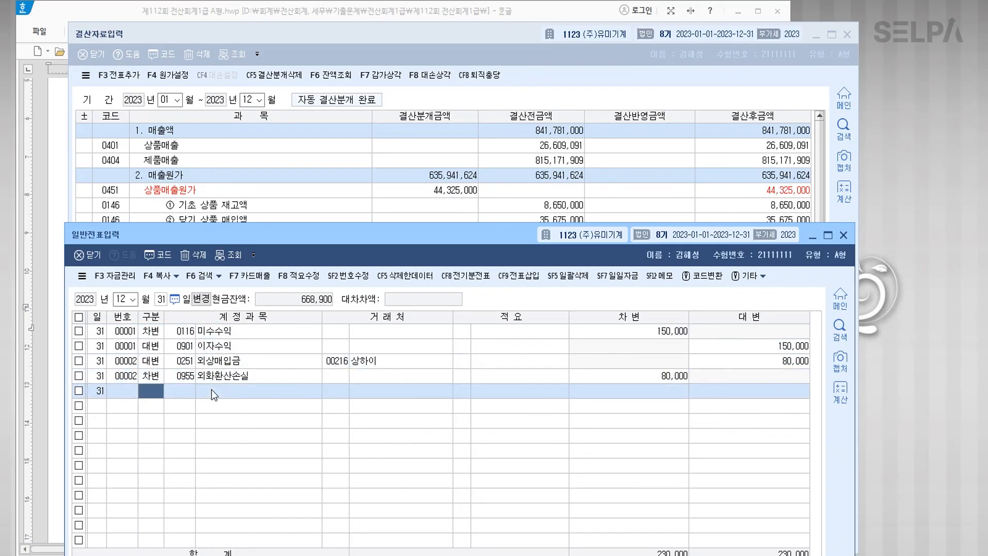
{"action": "left_click", "coordinate": [237, 258]}
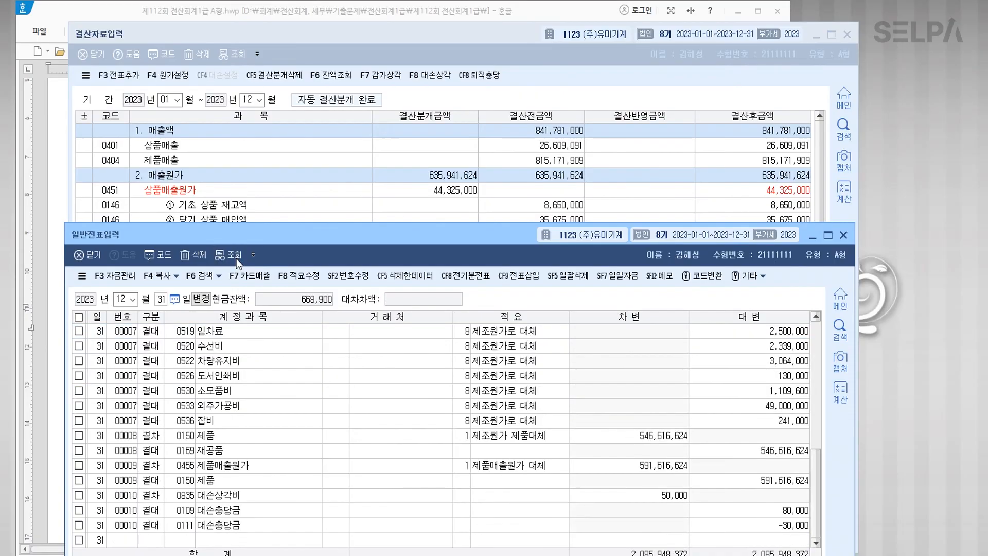
{"action": "scroll", "coordinate": [252, 438], "scroll_direction": "up", "scroll_amount": 6}
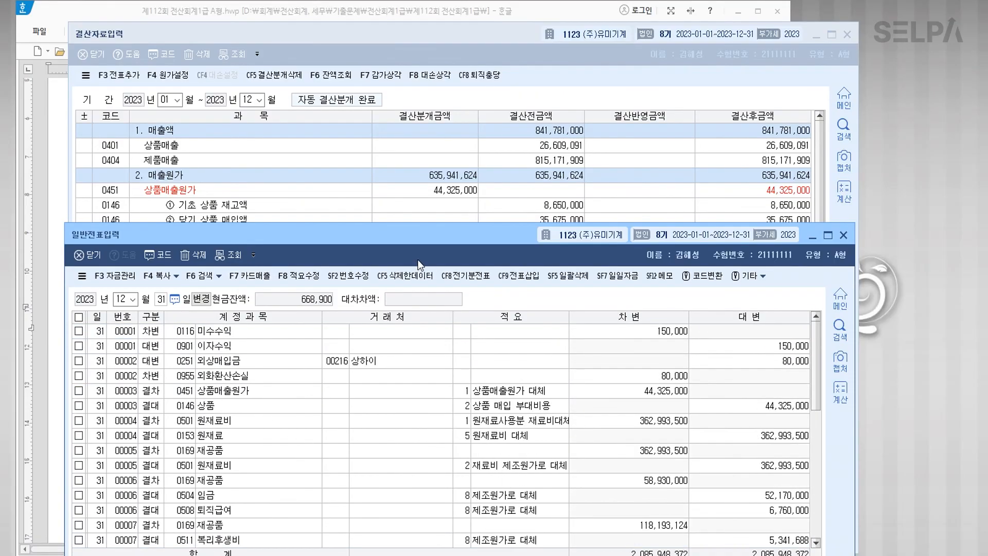
{"action": "left_click_drag", "start_coordinate": [431, 226], "coordinate": [453, 7]}
{"action": "scroll", "coordinate": [261, 210], "scroll_direction": "down", "scroll_amount": 5}
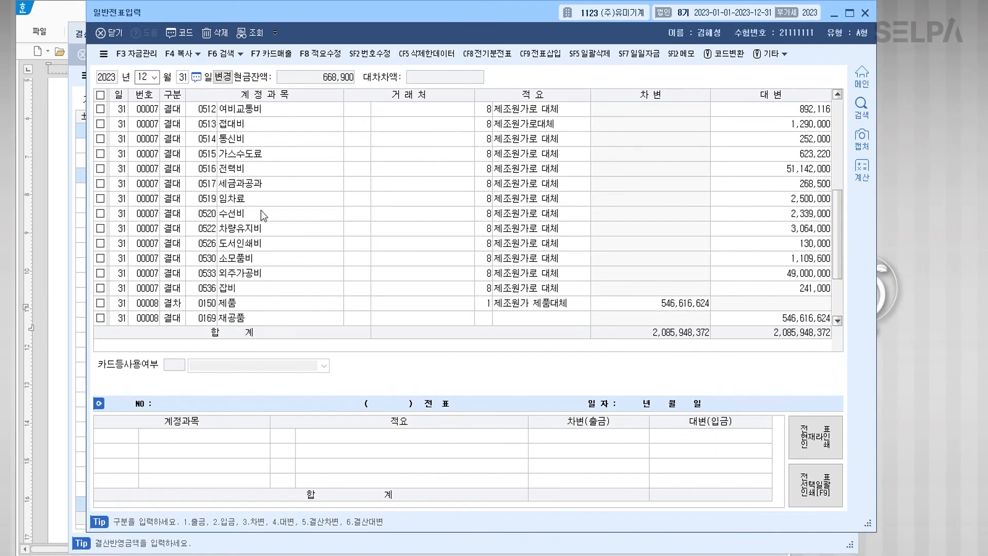
{"action": "scroll", "coordinate": [261, 210], "scroll_direction": "down", "scroll_amount": 2}
{"action": "left_click", "coordinate": [252, 289]}
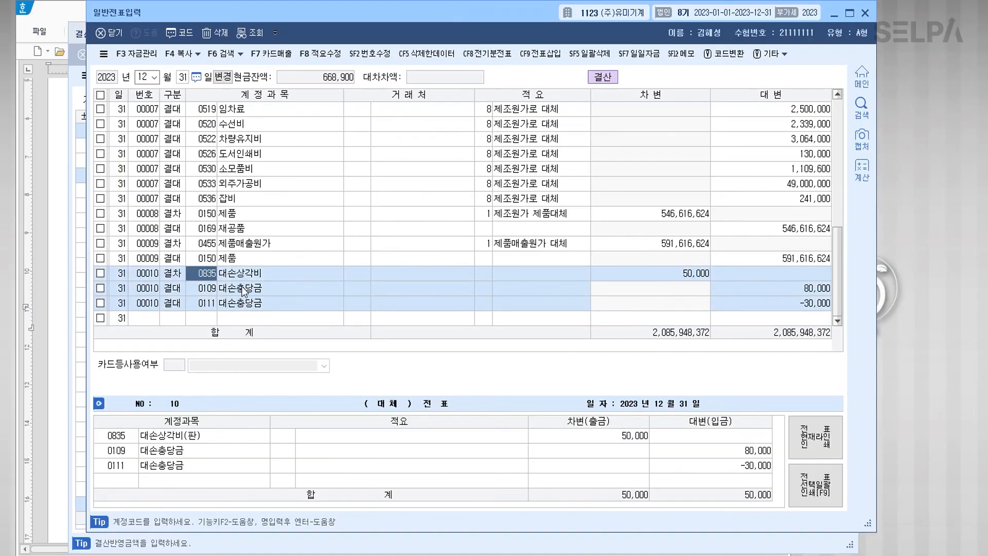
{"action": "left_click", "coordinate": [258, 303]}
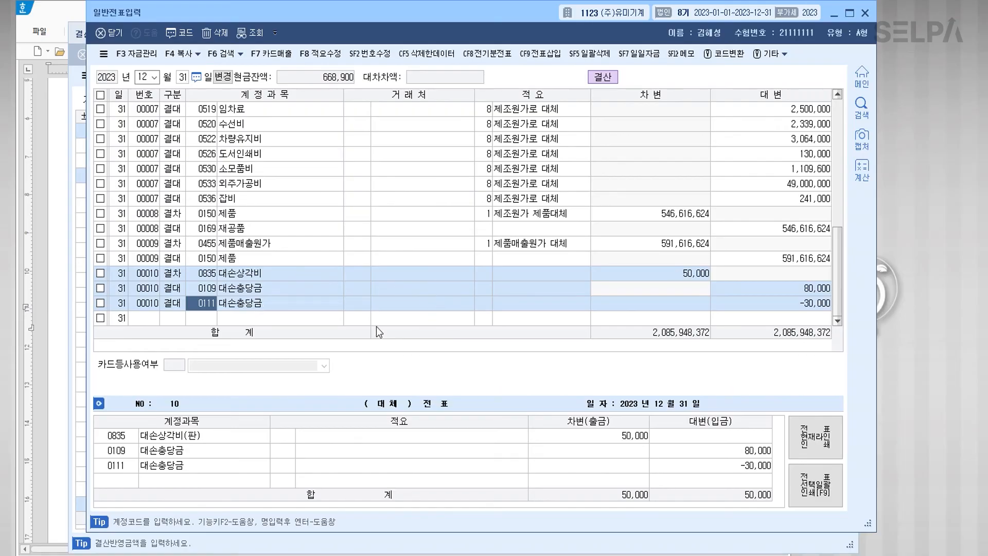
Step: In question [1] of 문제6, make 제1기 부가가치세 예정신고 blue and add (1월1일 ~ 03월31일) after it
{"action": "key", "text": "alt+Tab"}
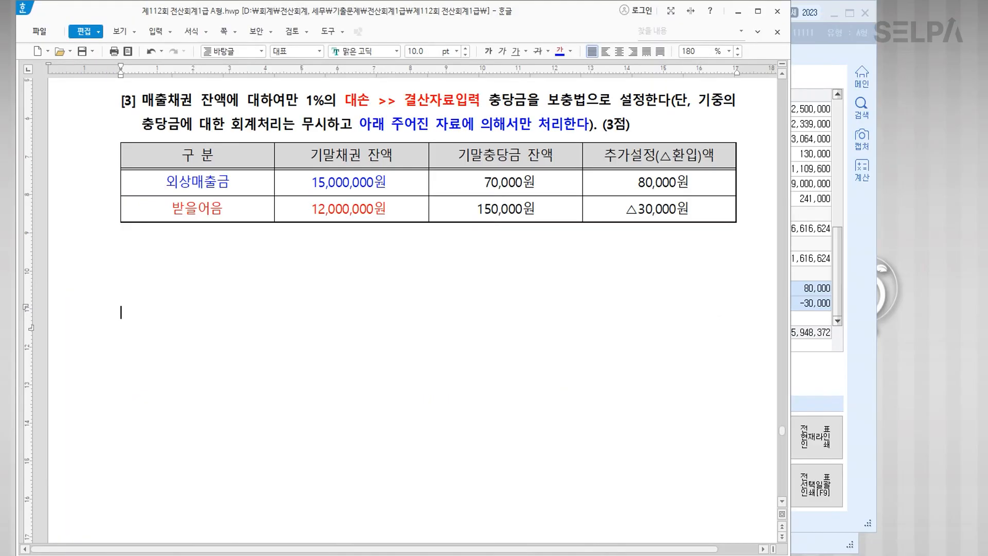
{"action": "scroll", "coordinate": [306, 353], "scroll_direction": "down", "scroll_amount": 10}
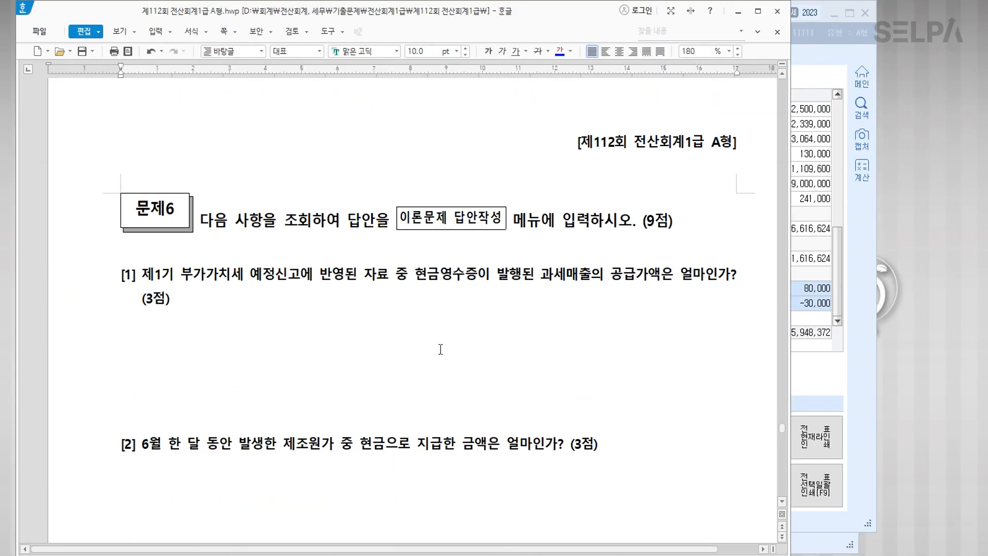
{"action": "scroll", "coordinate": [435, 360], "scroll_direction": "down", "scroll_amount": 2}
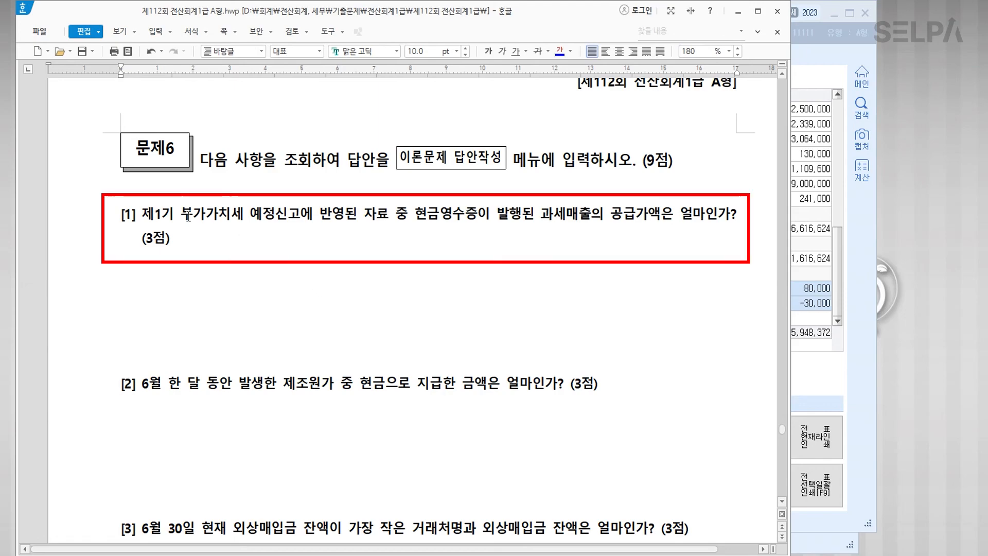
{"action": "left_click_drag", "start_coordinate": [301, 217], "coordinate": [143, 213]}
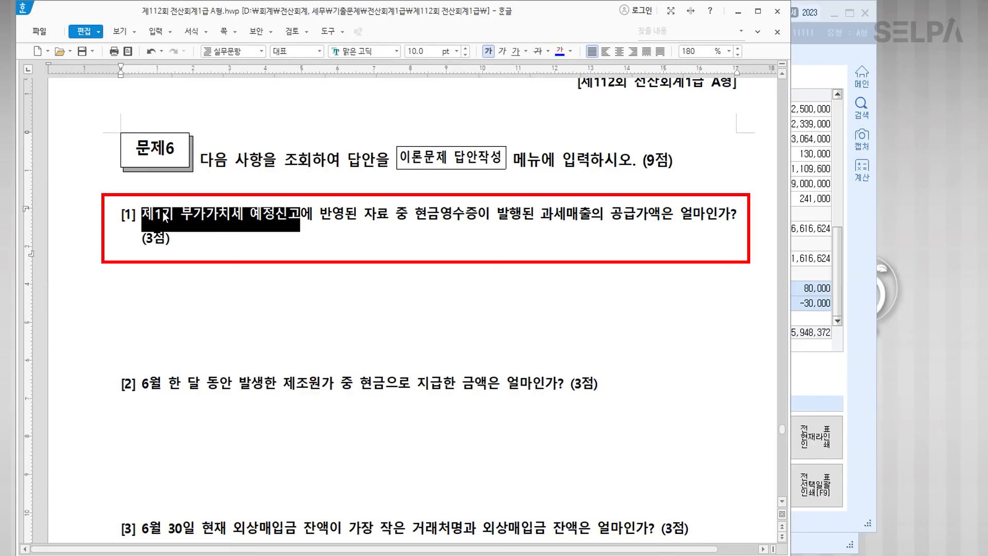
{"action": "left_click", "coordinate": [560, 50]}
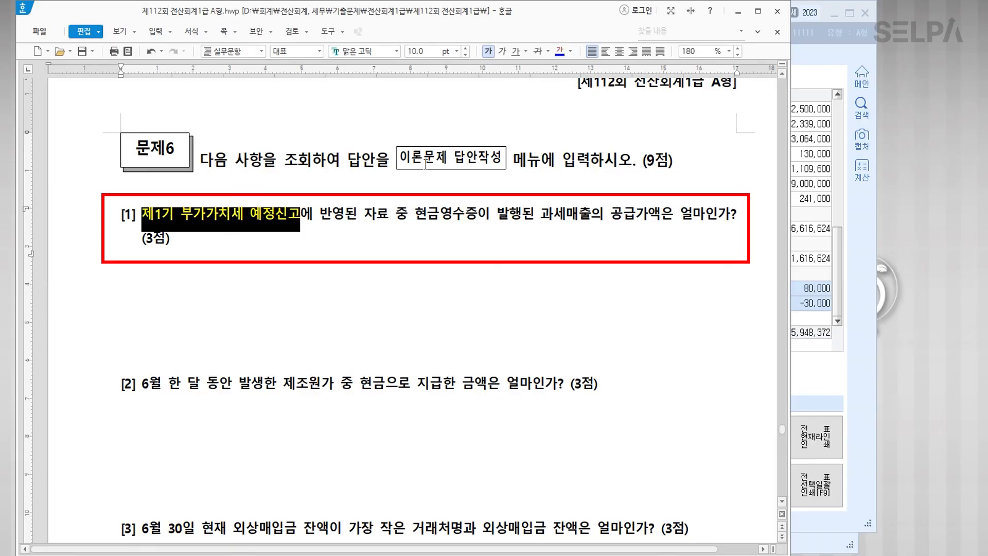
{"action": "left_click", "coordinate": [304, 213]}
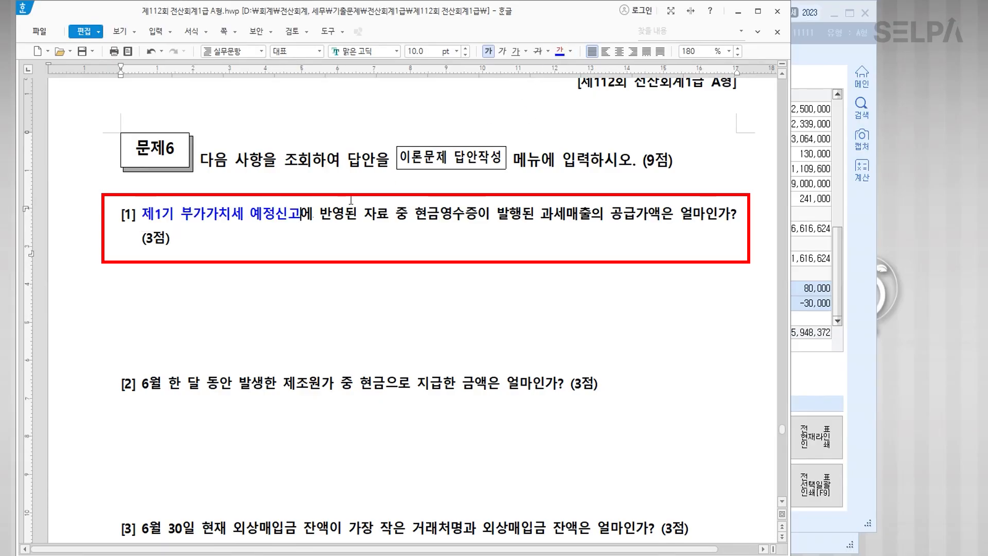
{"action": "type", "text": "("}
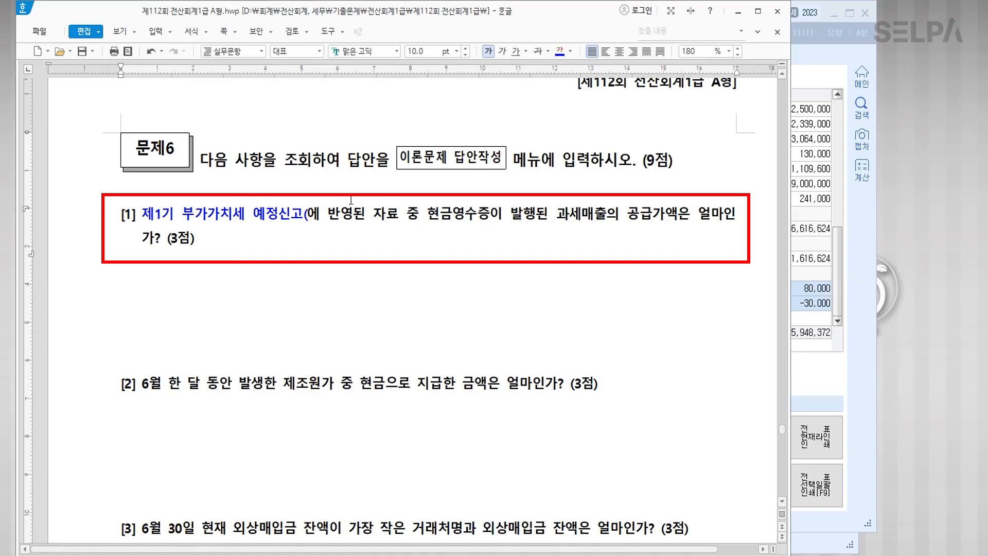
{"action": "type", "text": "1월"}
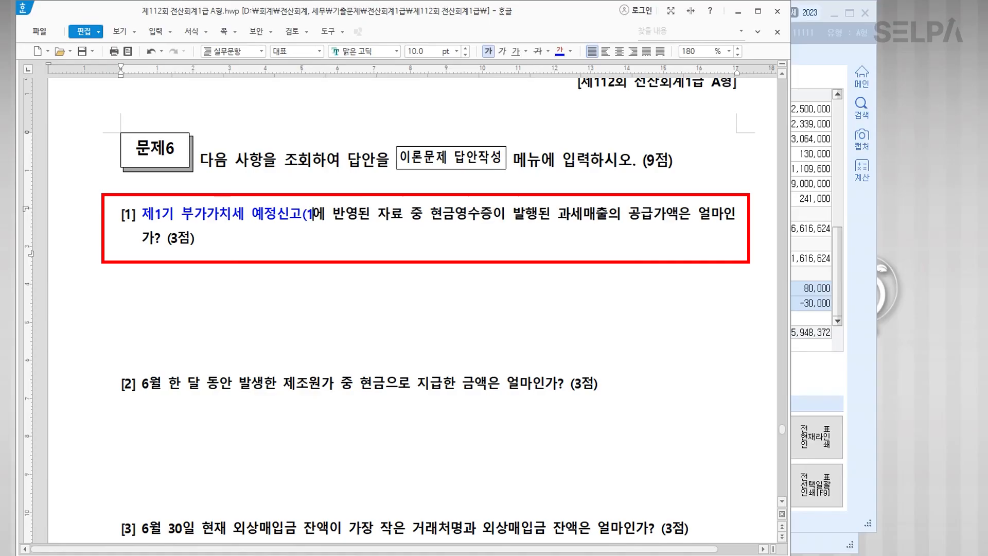
{"action": "type", "text": "1일 "}
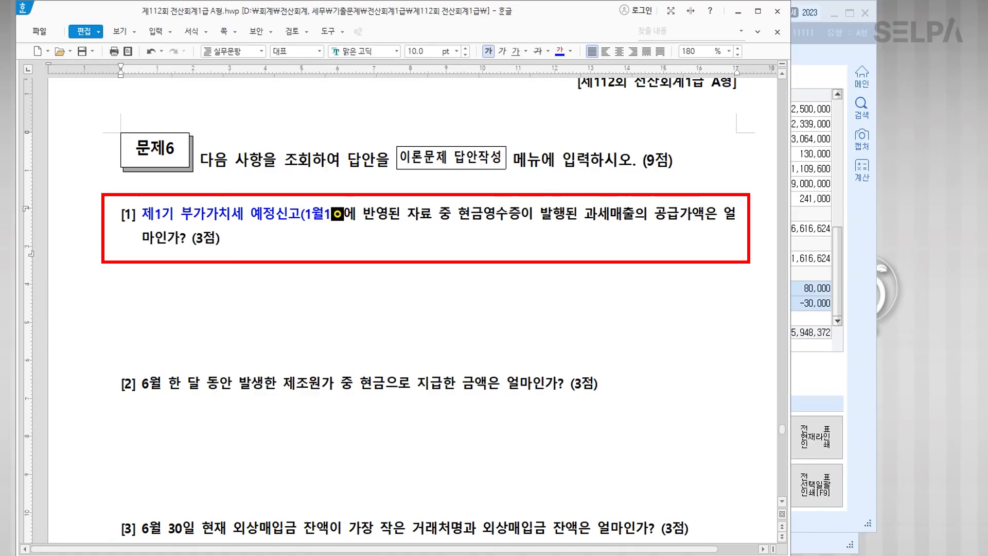
{"action": "type", "text": "~ "}
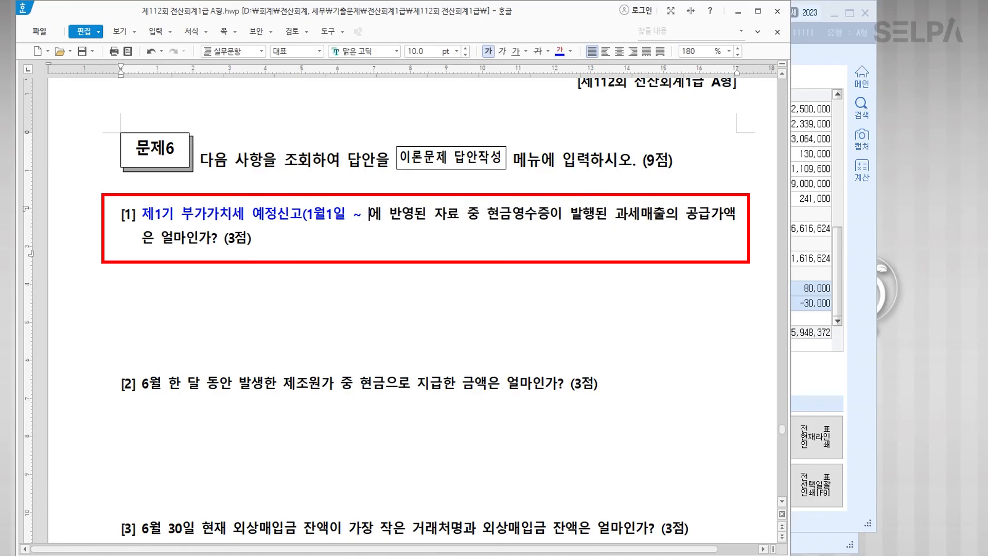
{"action": "type", "text": "03ㅇ"}
{"action": "type", "text": "월"}
{"action": "type", "text": "31일"}
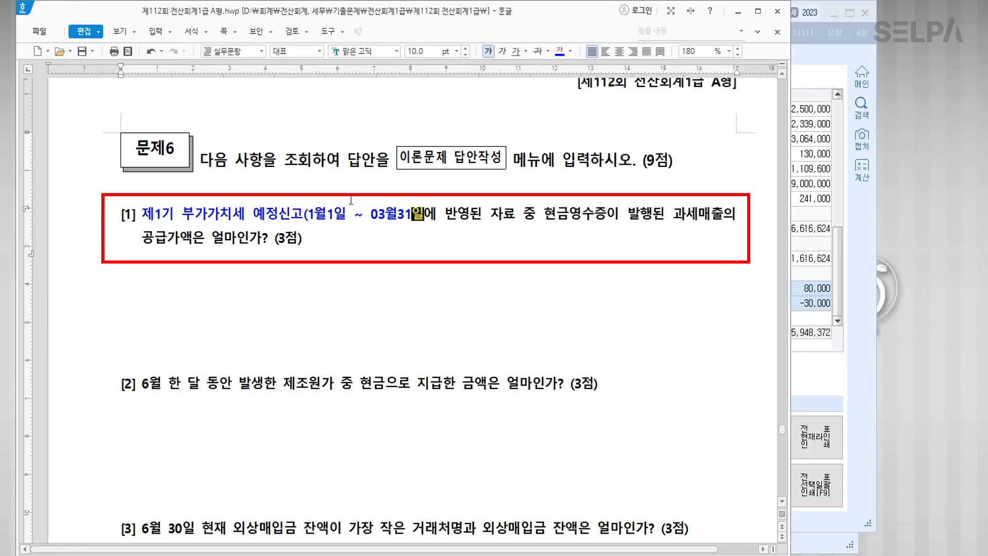
{"action": "type", "text": ")"}
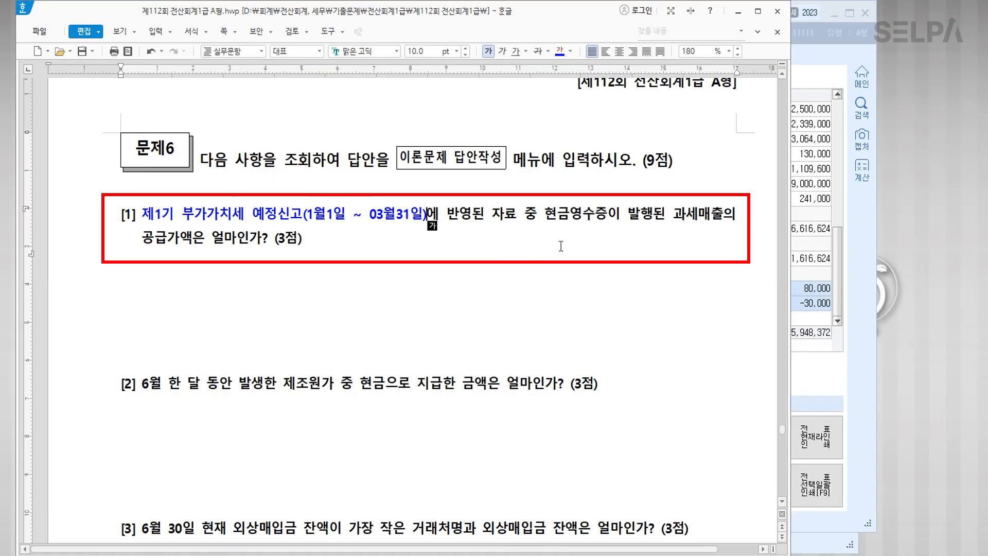
Step: Make the phrase 현금영수증이 발행된 과세매출 blue at 12 pt
{"action": "left_click_drag", "start_coordinate": [544, 216], "coordinate": [724, 223]}
{"action": "left_click", "coordinate": [560, 51]}
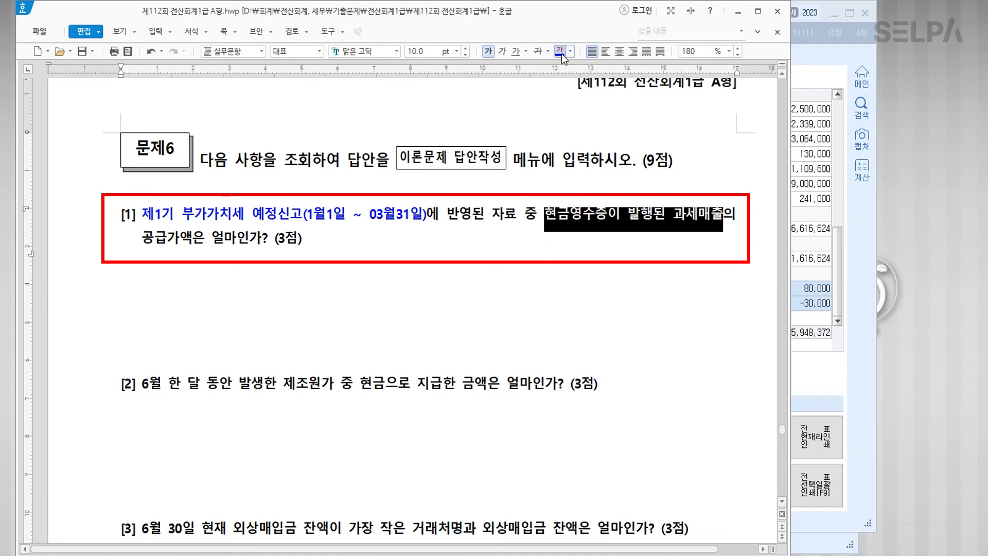
{"action": "left_click", "coordinate": [457, 51]}
{"action": "left_click", "coordinate": [437, 152]}
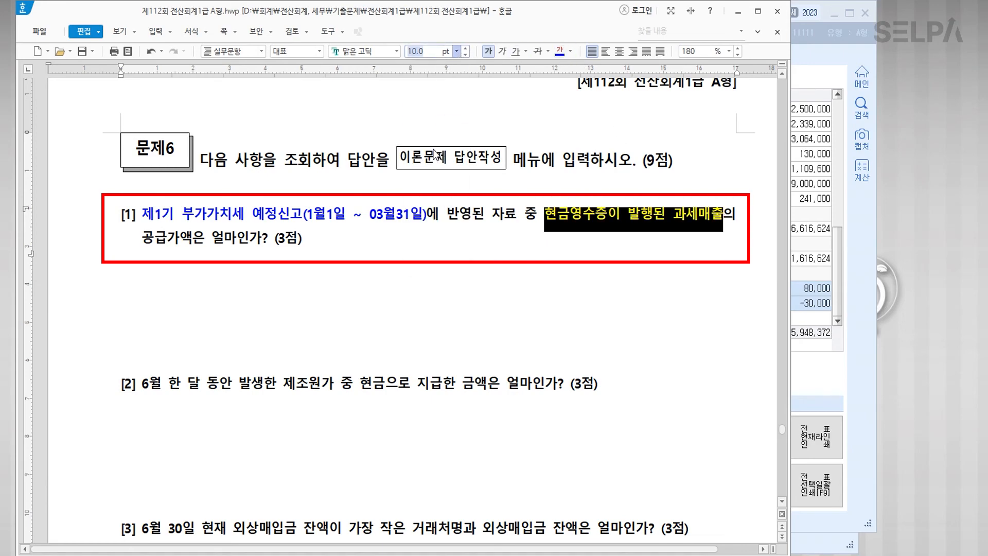
{"action": "left_click", "coordinate": [457, 51]}
{"action": "left_click", "coordinate": [438, 135]}
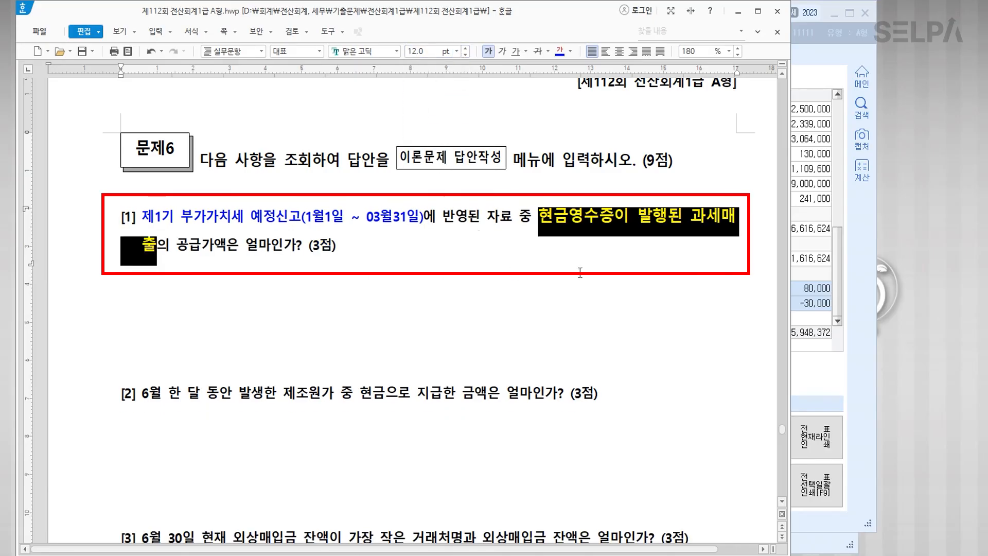
{"action": "left_click", "coordinate": [500, 248]}
Step: Add the note >> 현과 after 현금영수증 and a red >> 매입매출장 after 과세매출
{"action": "left_click_drag", "start_coordinate": [178, 245], "coordinate": [226, 247]}
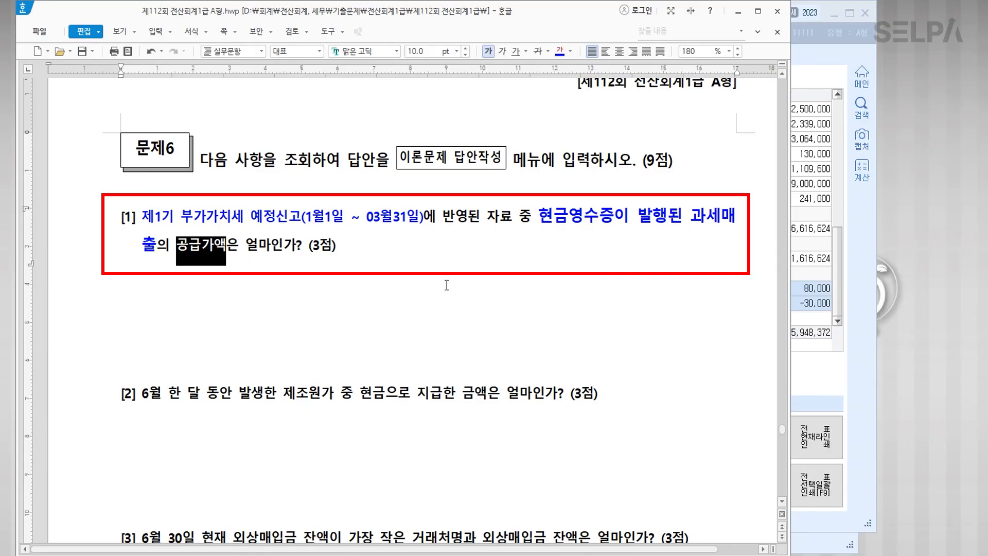
{"action": "left_click", "coordinate": [617, 216]}
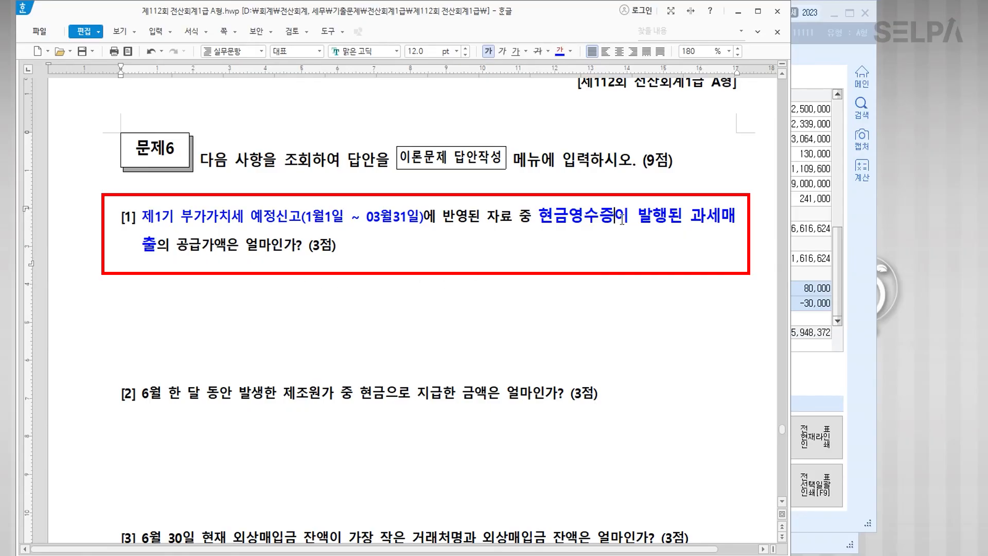
{"action": "type", "text": ">> "}
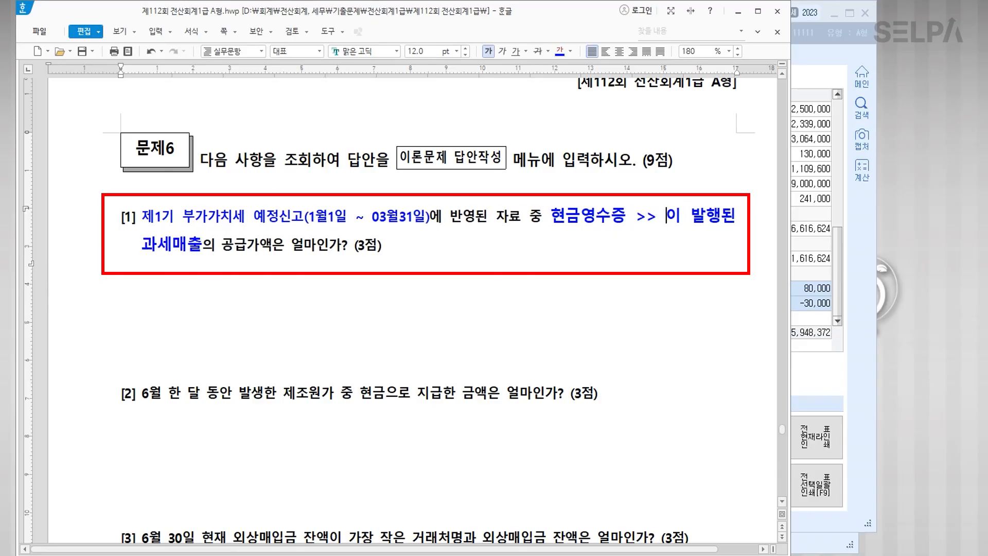
{"action": "type", "text": "현과"}
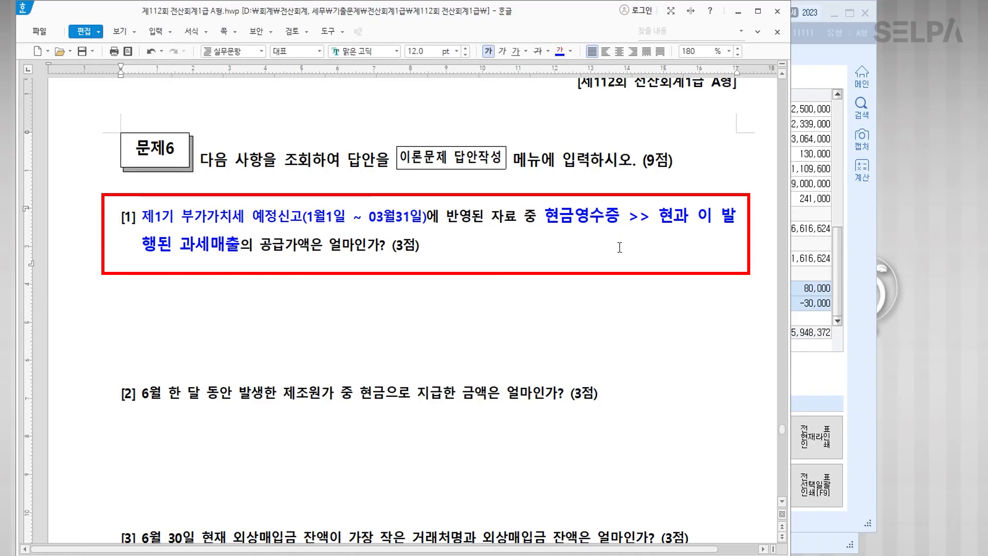
{"action": "left_click", "coordinate": [240, 245]}
{"action": "type", "text": ">"}
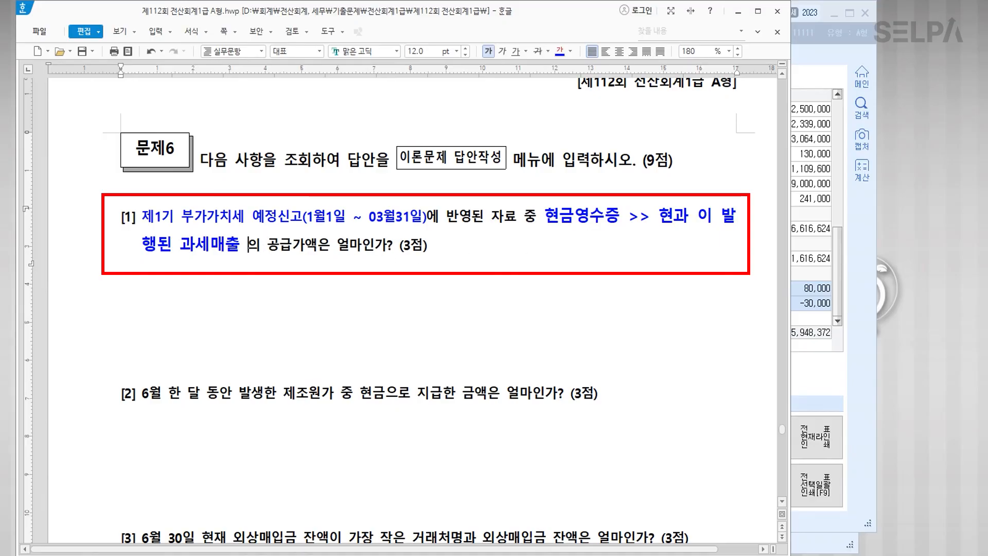
{"action": "type", "text": ">"}
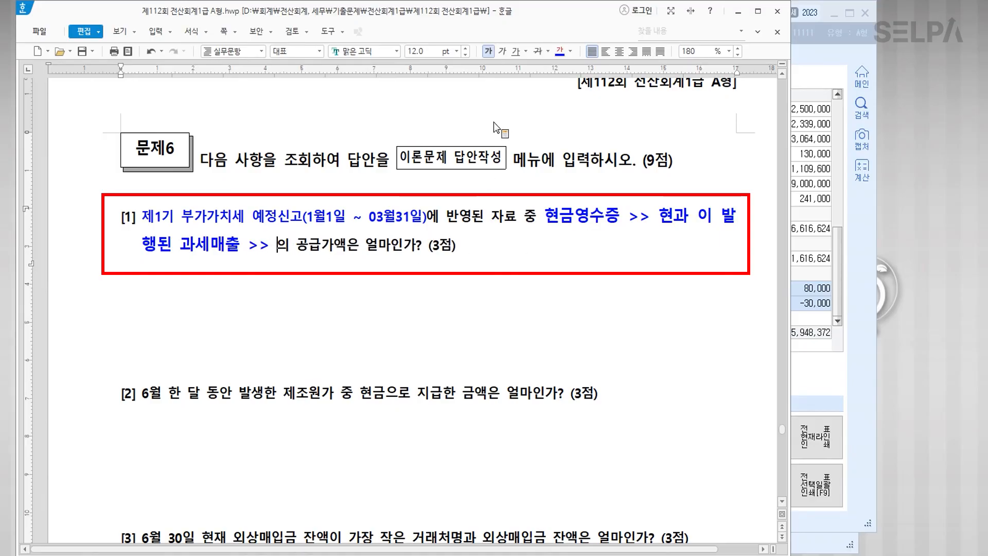
{"action": "left_click", "coordinate": [570, 51]}
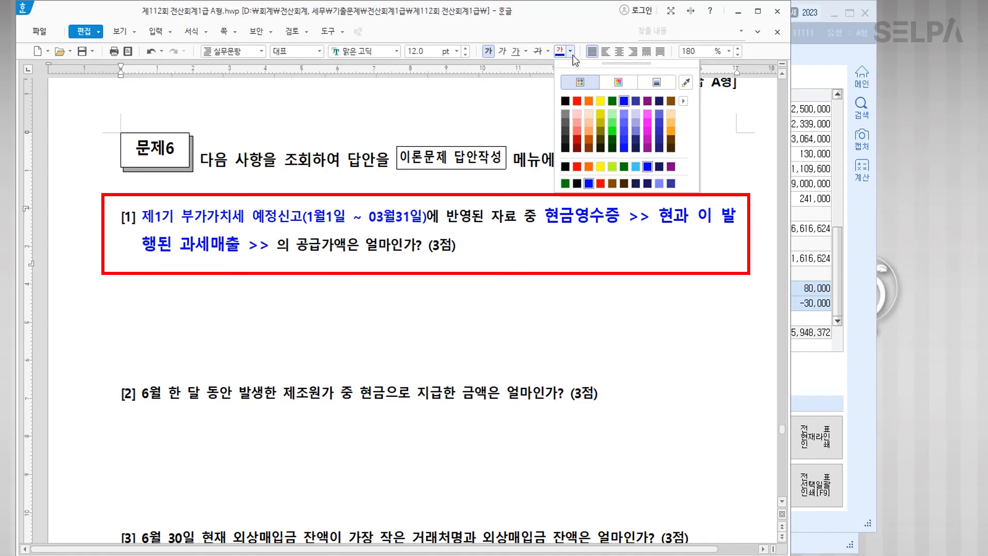
{"action": "left_click", "coordinate": [581, 107]}
{"action": "type", "text": "매입"}
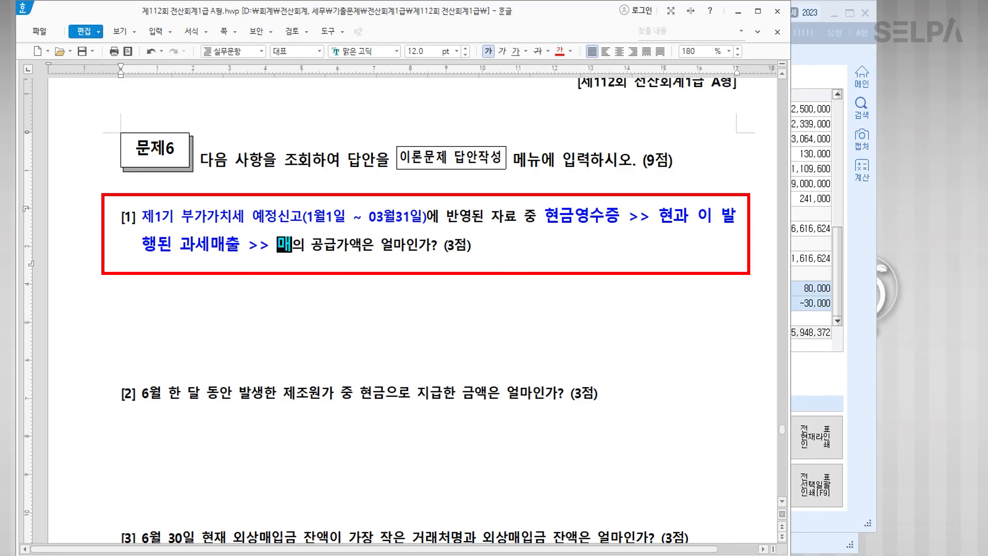
{"action": "type", "text": "매출장"}
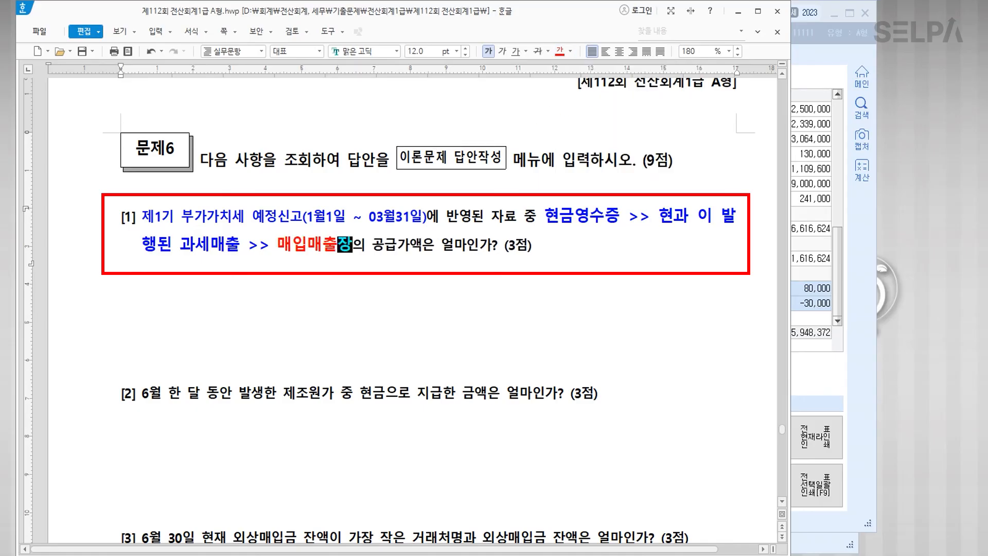
Step: Recolour the 현금영수증 >> 현과 note red and return to KcLep
{"action": "left_click_drag", "start_coordinate": [689, 216], "coordinate": [551, 219]}
{"action": "left_click", "coordinate": [560, 51]}
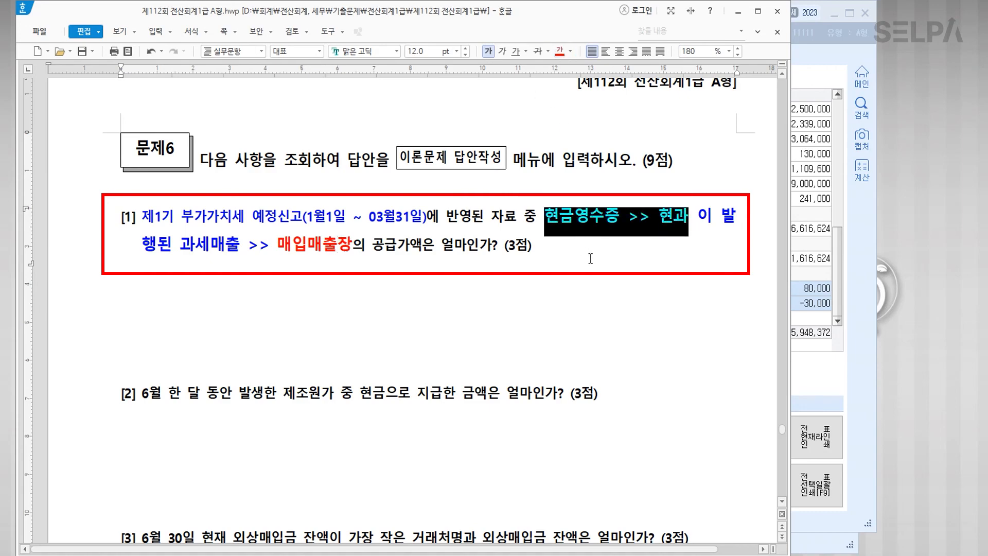
{"action": "left_click", "coordinate": [591, 259]}
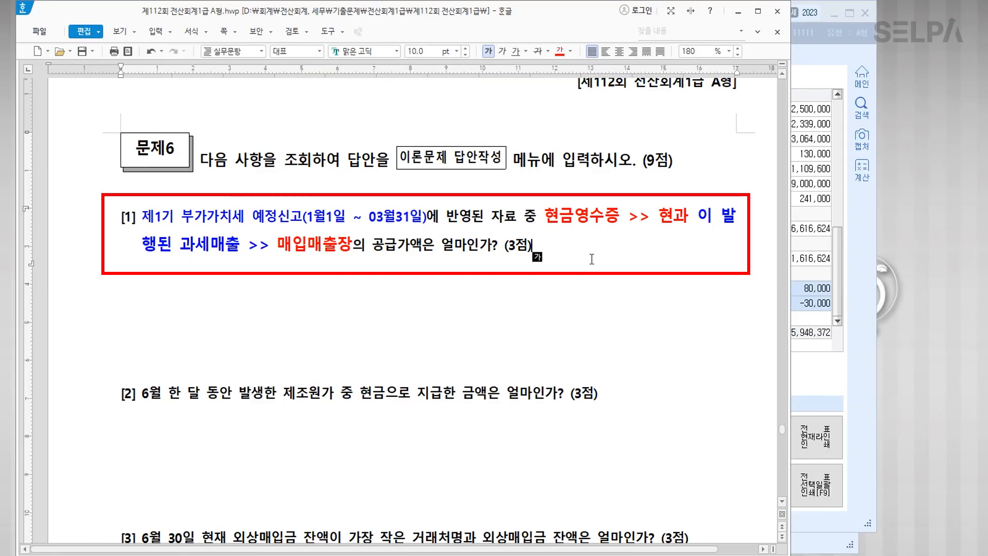
{"action": "left_click", "coordinate": [819, 388]}
Step: Open 1041 매입매출장 for sales from 2023-01-01 to 03-31
{"action": "type", "text": "ㅁㅇ"}
{"action": "key", "text": "Return"}
{"action": "key", "text": "Down"}
{"action": "key", "text": "Down"}
{"action": "key", "text": "Return"}
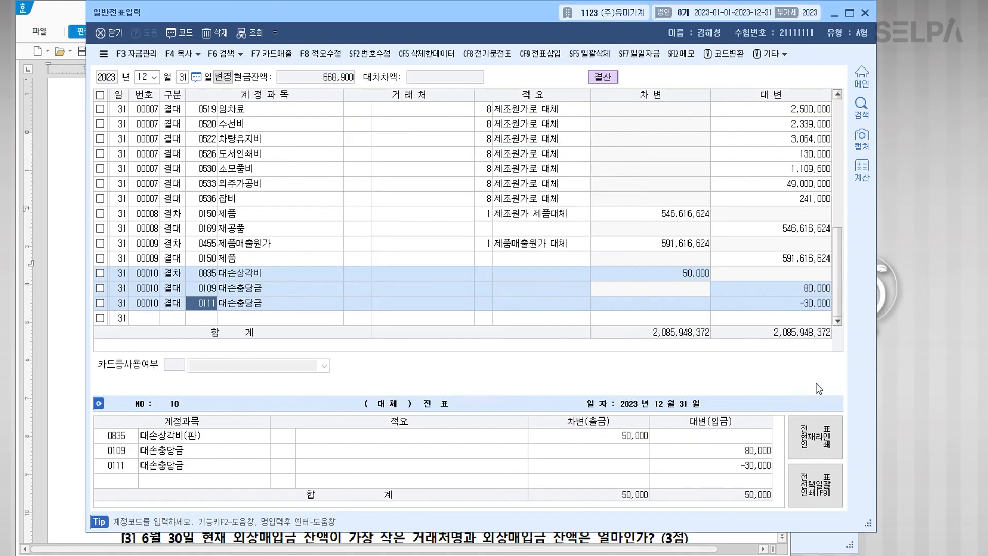
{"action": "key", "text": "Return"}
{"action": "key", "text": "Return"}
{"action": "type", "text": "3"}
{"action": "key", "text": "Return"}
{"action": "key", "text": "Return"}
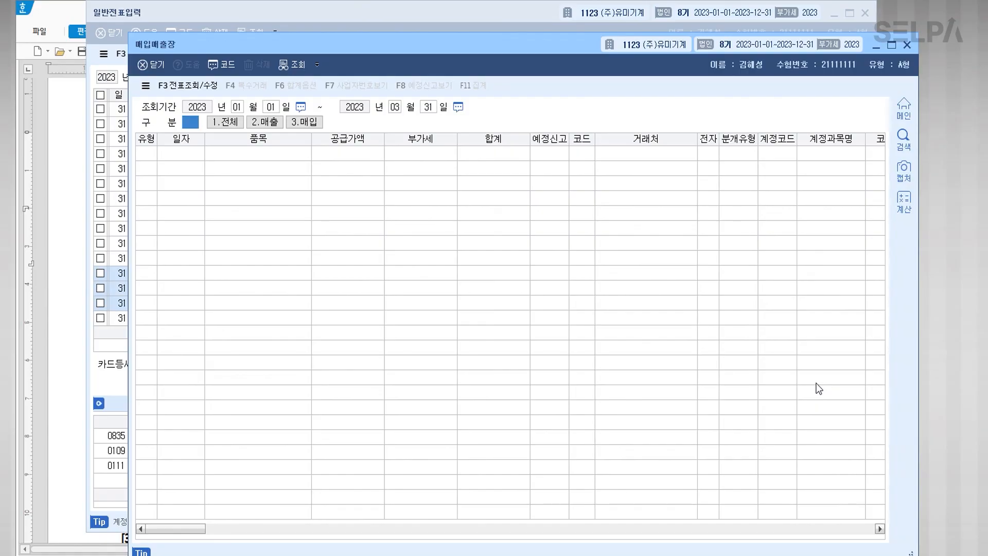
{"action": "type", "text": "2"}
{"action": "key", "text": "Return"}
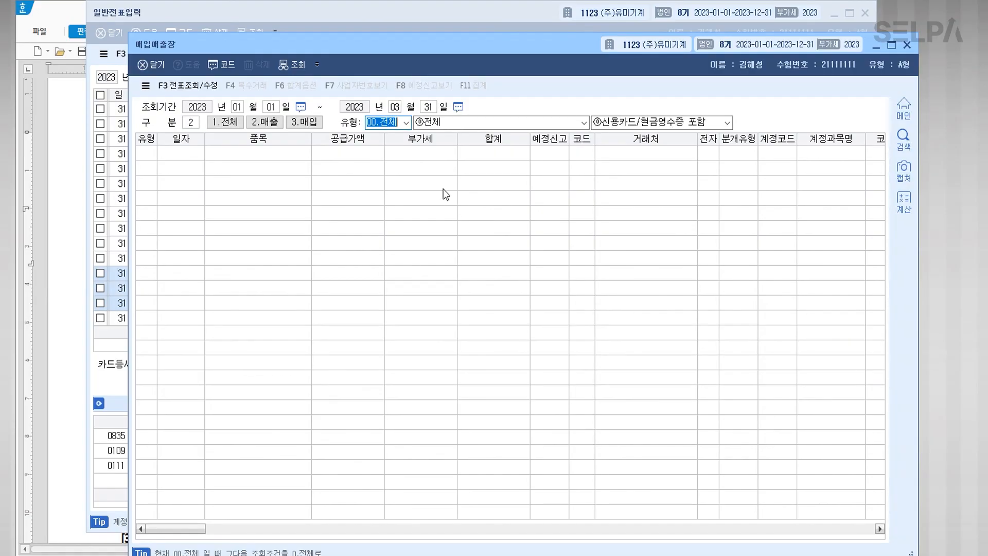
Step: Filter the ledger to 22.현과 and read the 700,000 supply value
{"action": "left_click", "coordinate": [406, 123]}
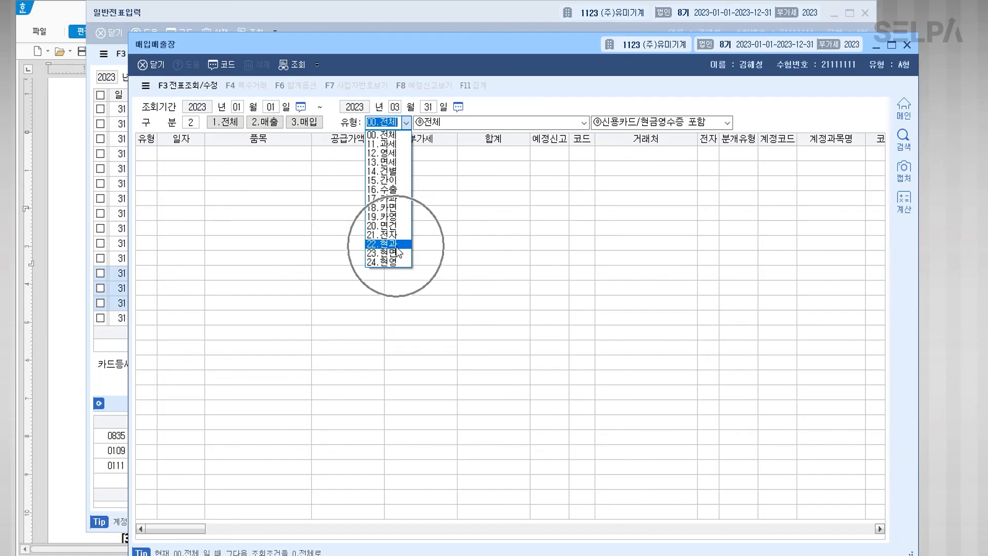
{"action": "left_click", "coordinate": [398, 244]}
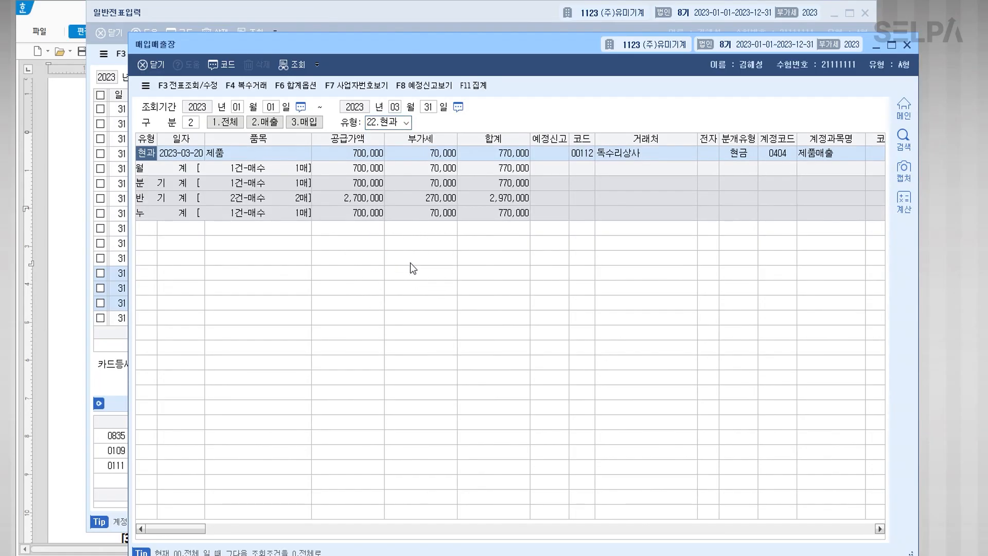
{"action": "left_click", "coordinate": [364, 155]}
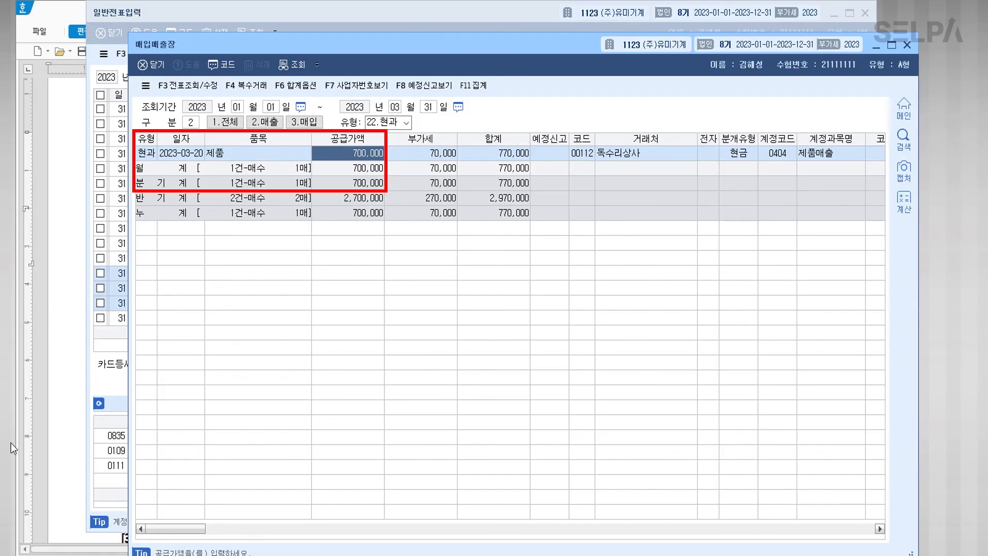
{"action": "left_click", "coordinate": [62, 425]}
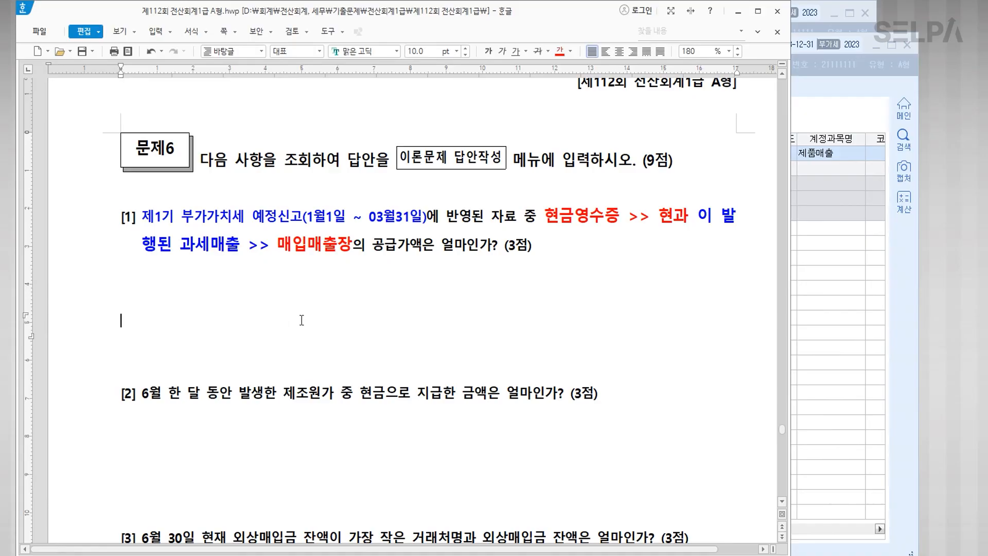
Step: Type the answer 700,000원 below question [1] in Hangul
{"action": "type", "text": "700,000원"}
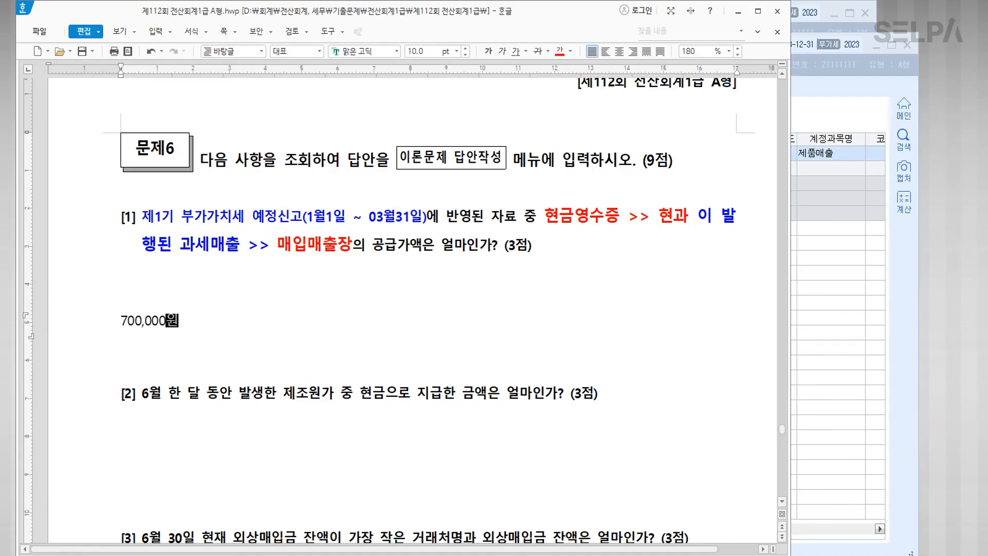
{"action": "left_click", "coordinate": [226, 342]}
{"action": "left_click", "coordinate": [860, 353]}
Step: Open the 부가가치세신고서 VAT return in KcLep via the ㅂㄱㄱ menu search
{"action": "key", "text": "Right"}
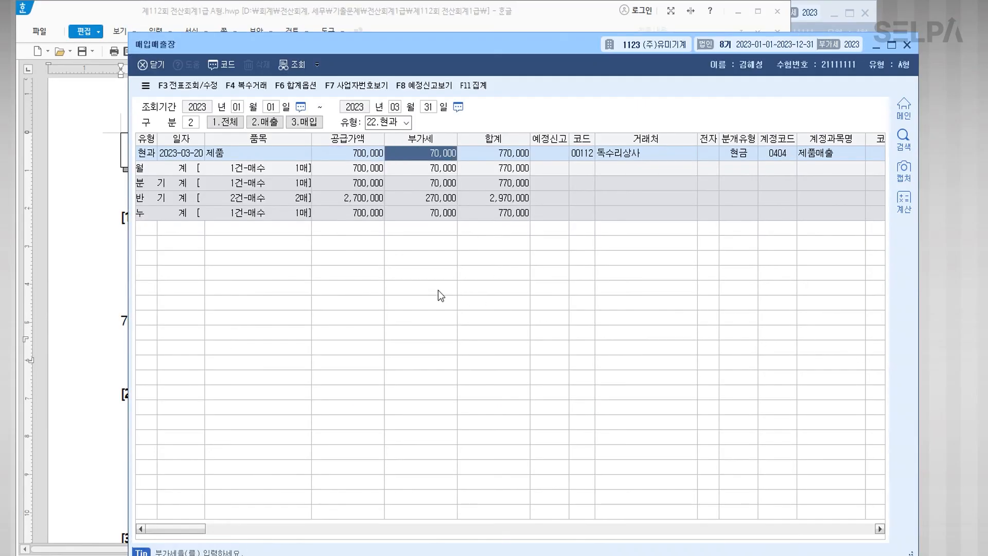
{"action": "key", "text": "Right"}
{"action": "key", "text": "ctrl+f"}
{"action": "type", "text": "ㅂㄱㄱ"}
{"action": "key", "text": "Return"}
{"action": "key", "text": "Return"}
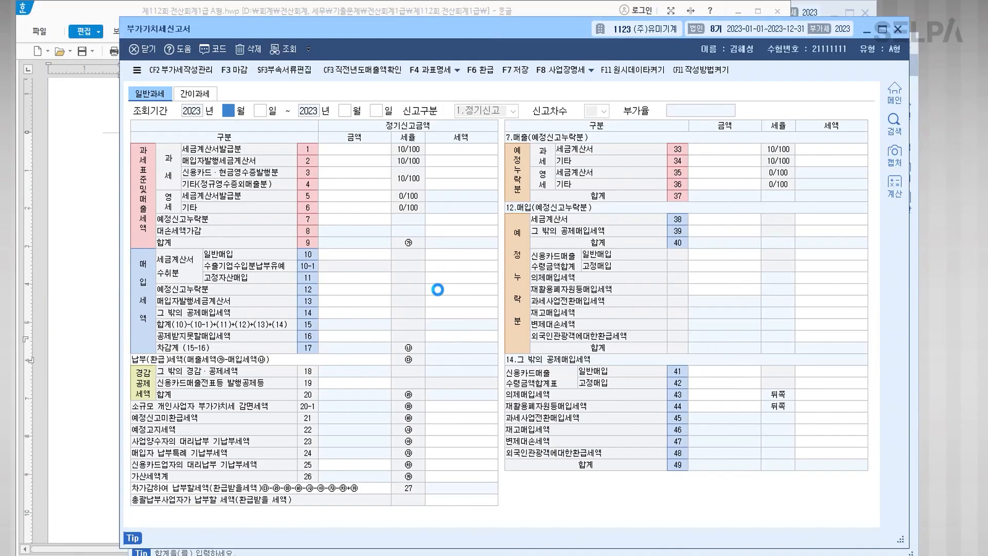
Step: Load the 1월–3월 VAT return and check 신용카드·현금영수증발행분 of 1,881,819 (tax 188,181)
{"action": "type", "text": "1"}
{"action": "key", "text": "Return"}
{"action": "type", "text": "3"}
{"action": "key", "text": "Return"}
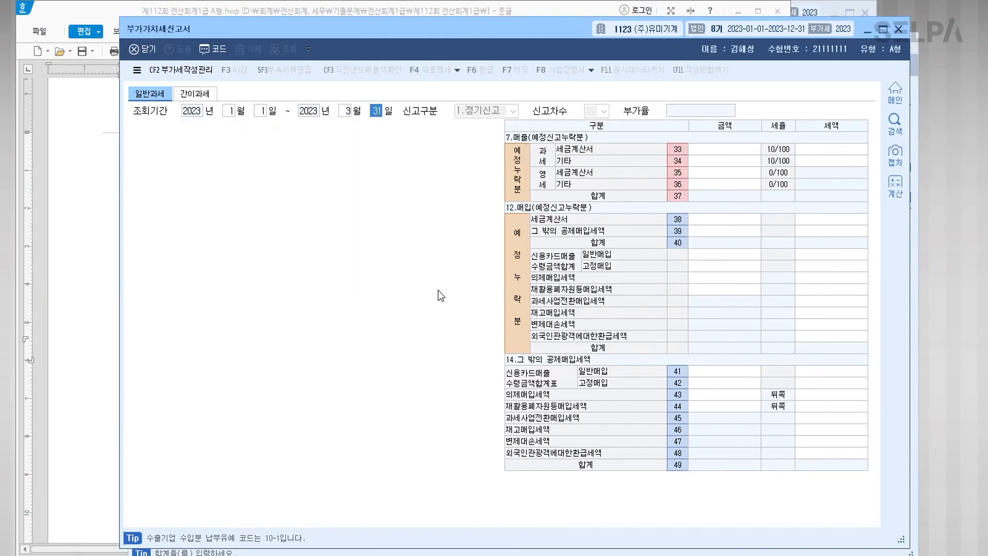
{"action": "left_click", "coordinate": [247, 174]}
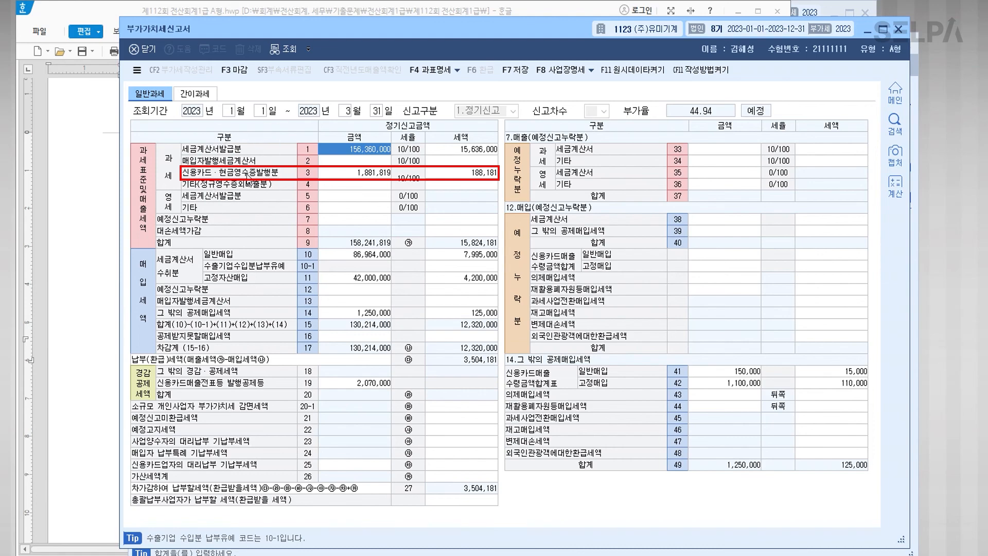
{"action": "left_click", "coordinate": [199, 179]}
{"action": "left_click", "coordinate": [379, 182]}
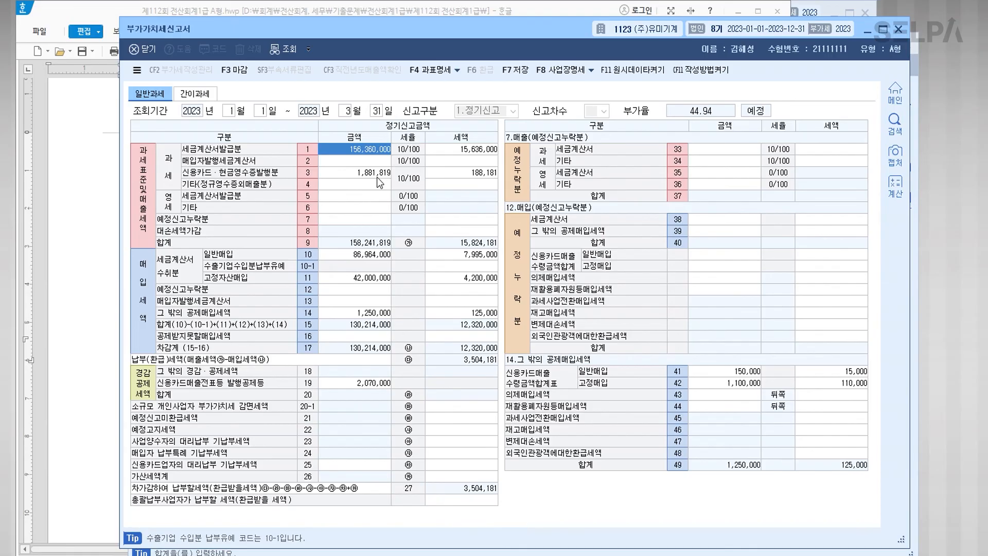
{"action": "left_click", "coordinate": [101, 345]}
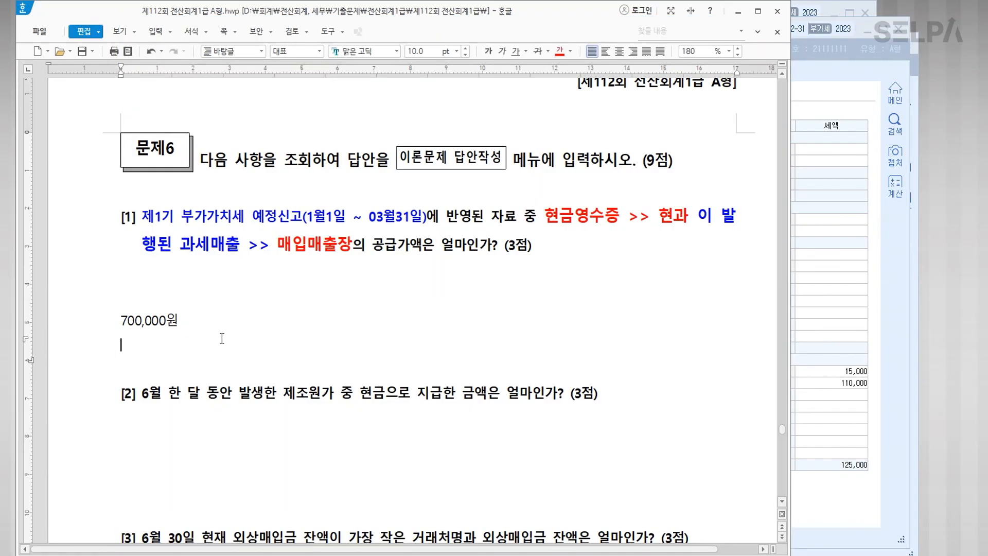
Step: In question [2], enlarge 현금으로 지급한 to 14 pt and colour 6월 한 달 동안 red
{"action": "scroll", "coordinate": [425, 348], "scroll_direction": "down", "scroll_amount": 3}
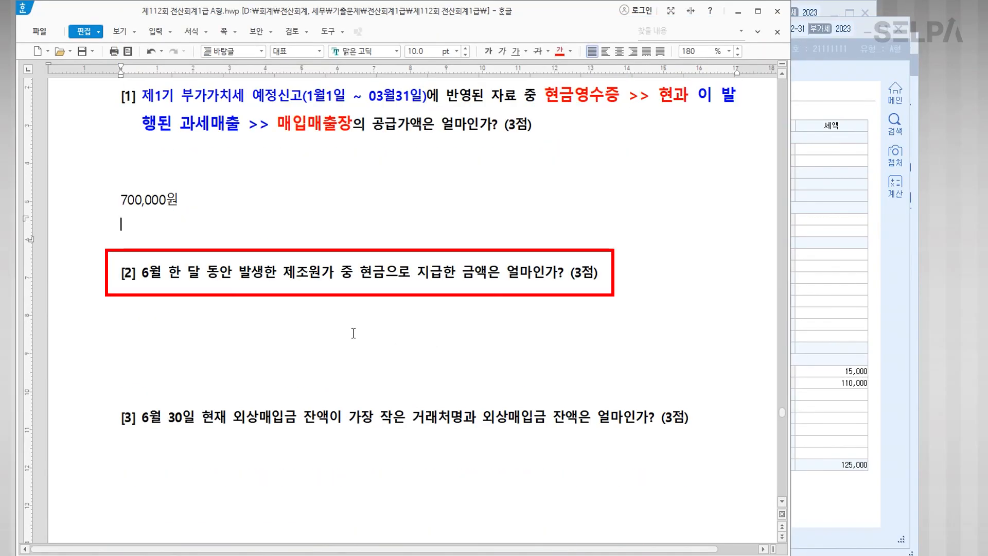
{"action": "left_click_drag", "start_coordinate": [361, 278], "coordinate": [455, 278]}
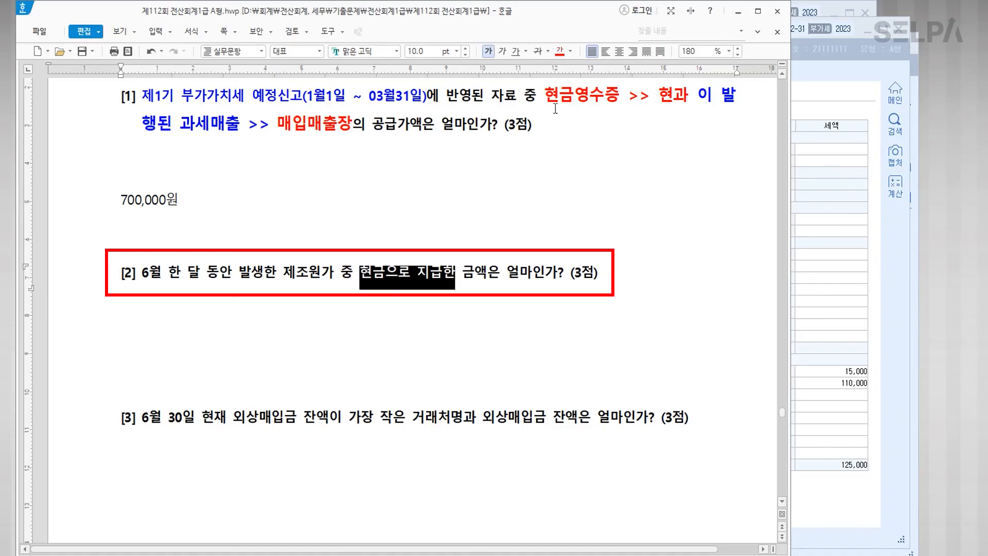
{"action": "left_click", "coordinate": [457, 52]}
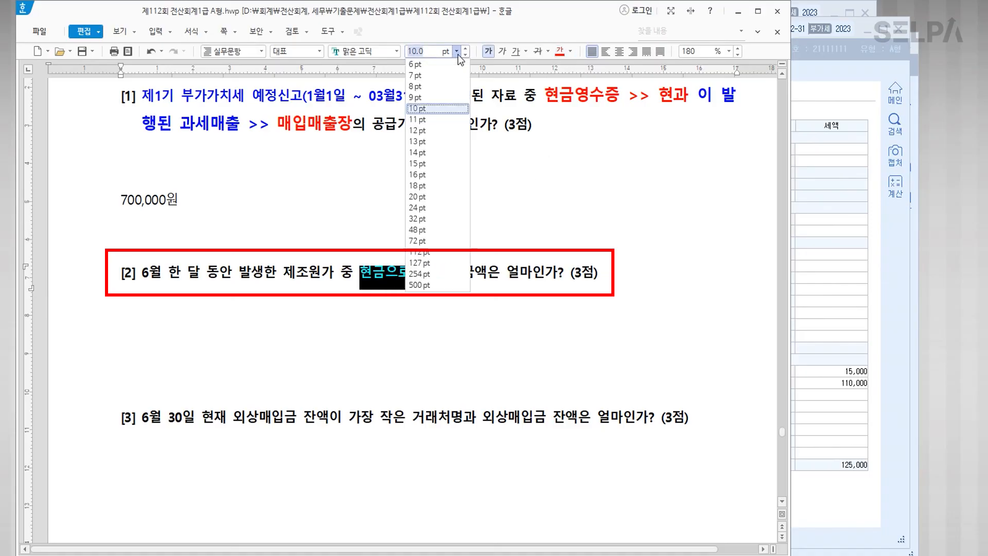
{"action": "left_click", "coordinate": [436, 153]}
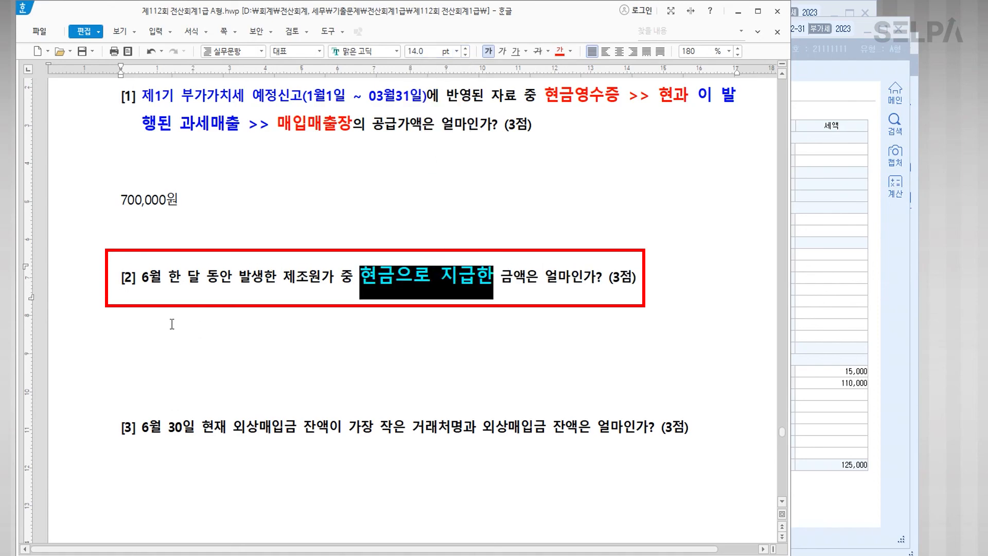
{"action": "left_click_drag", "start_coordinate": [139, 276], "coordinate": [233, 278]}
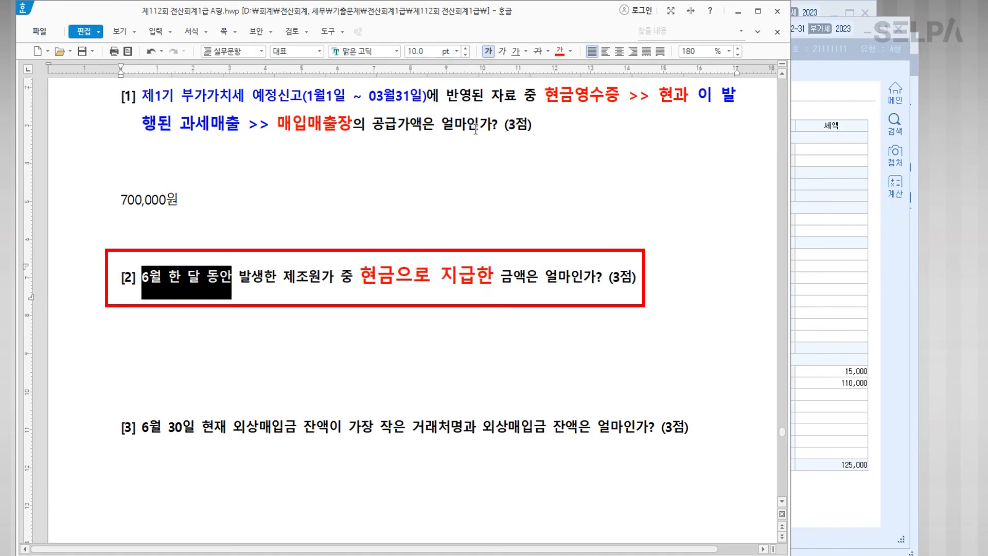
{"action": "left_click", "coordinate": [559, 51]}
{"action": "left_click", "coordinate": [233, 291]}
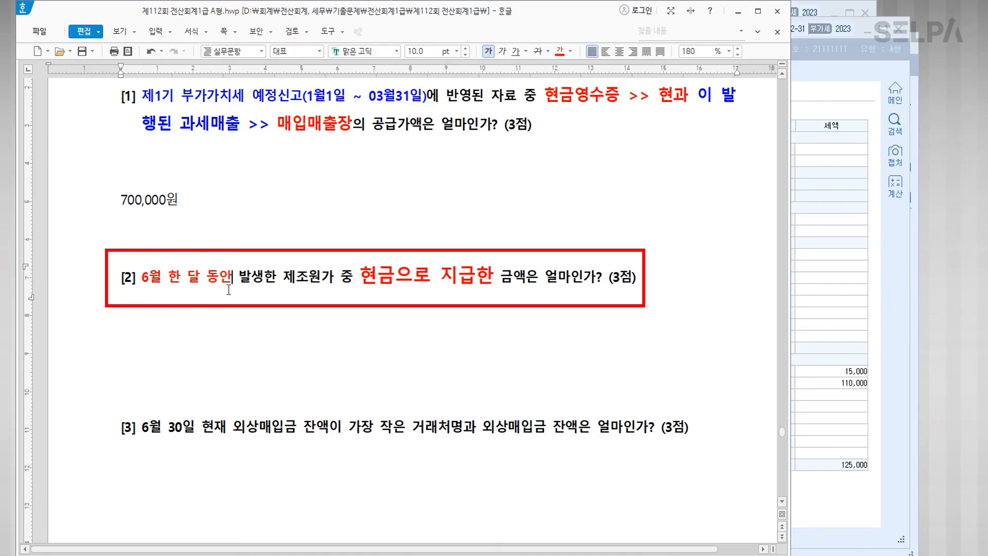
Step: Make 제조원가 blue and larger, then add >> 분류과목 >> 일계표 after it
{"action": "key", "text": "Hangul"}
{"action": "left_click_drag", "start_coordinate": [284, 277], "coordinate": [334, 278]}
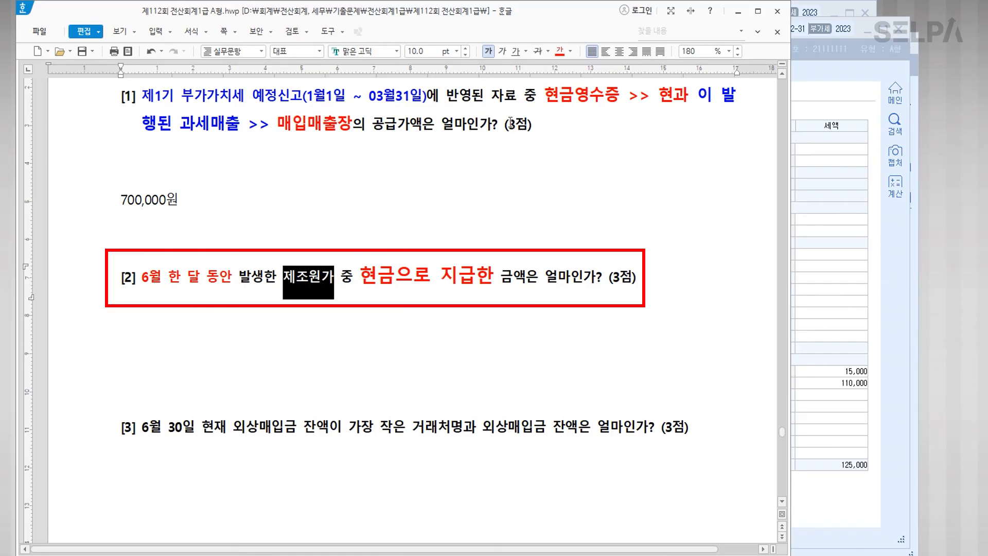
{"action": "left_click", "coordinate": [571, 51]}
{"action": "left_click", "coordinate": [626, 104]}
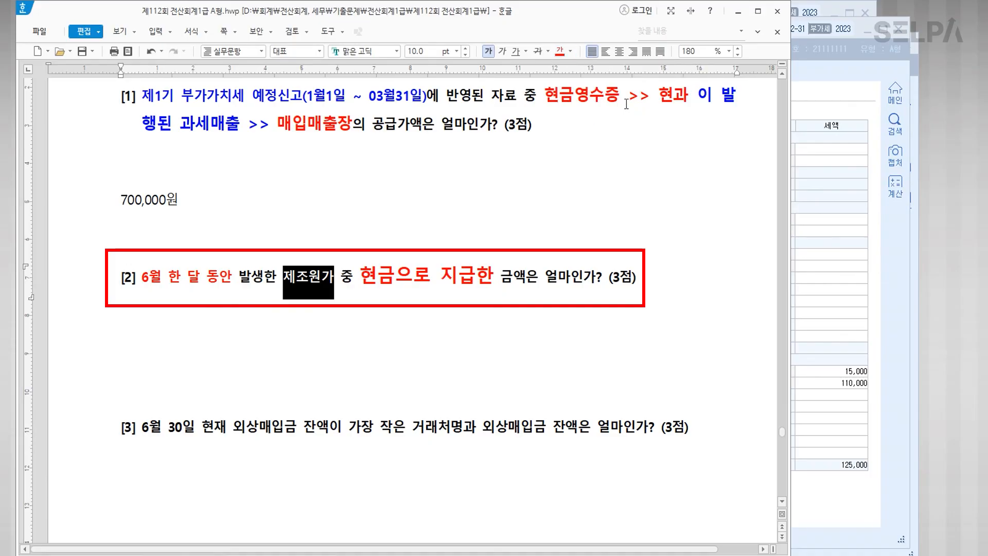
{"action": "left_click", "coordinate": [456, 51]}
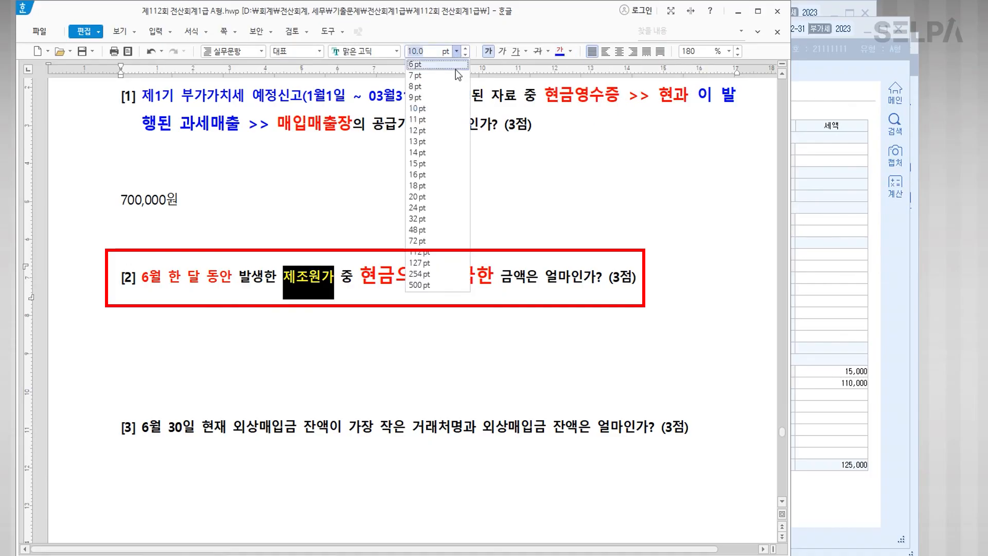
{"action": "left_click", "coordinate": [441, 132]}
{"action": "left_click", "coordinate": [353, 278]}
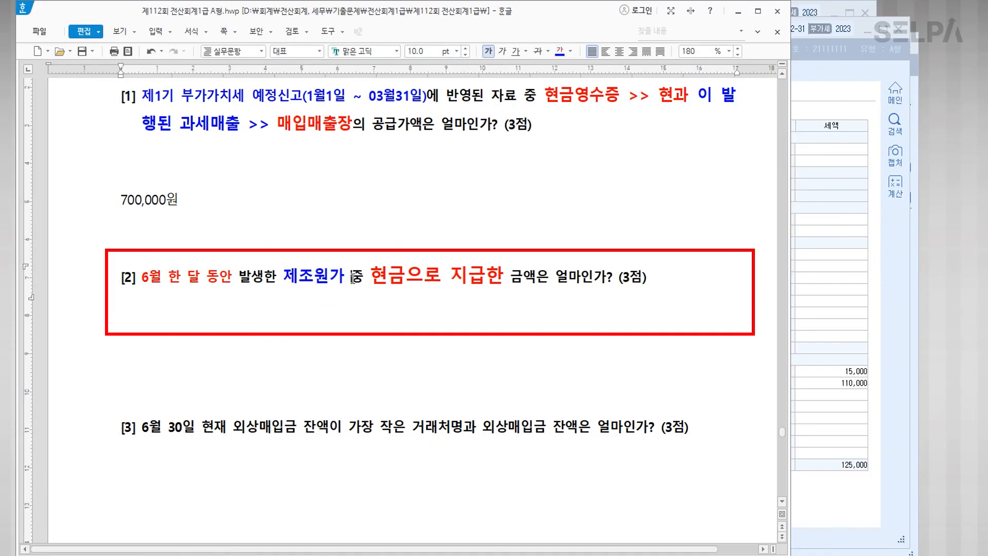
{"action": "left_click", "coordinate": [347, 277]}
{"action": "type", "text": ">> "}
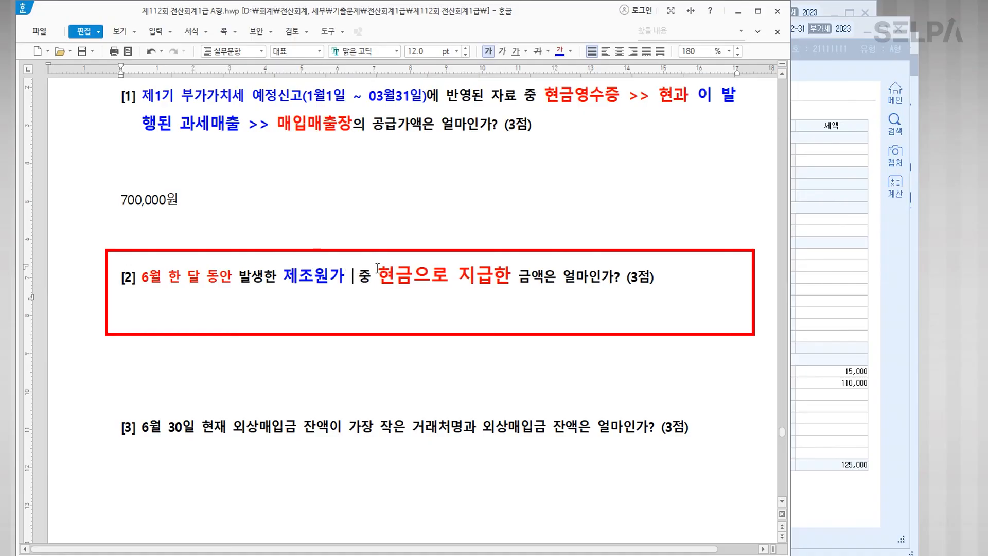
{"action": "type", "text": "분류과"}
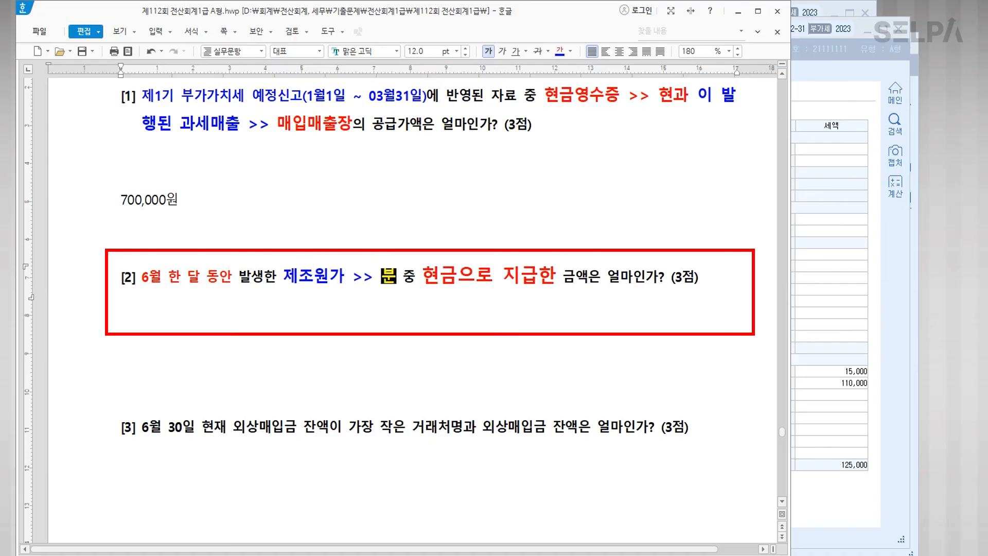
{"action": "type", "text": "목"}
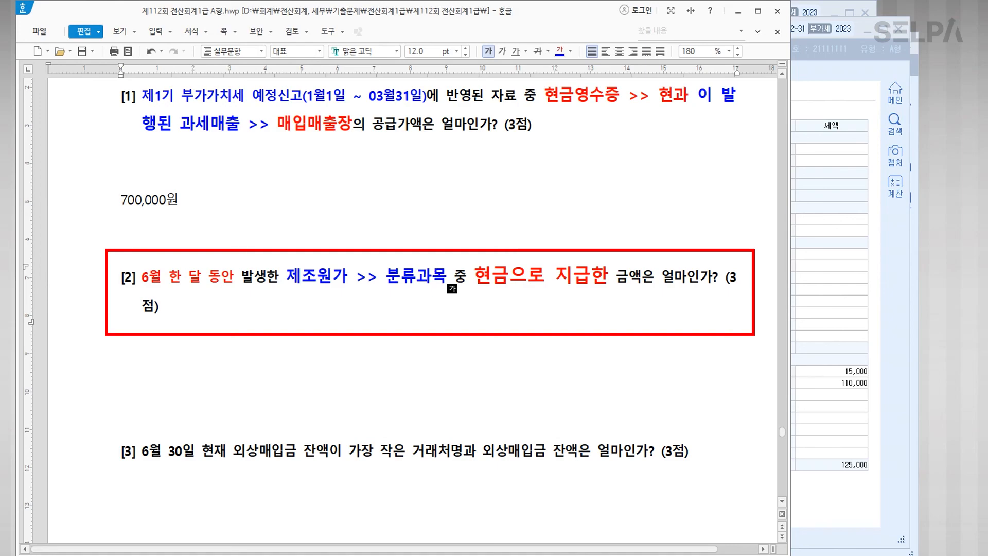
{"action": "type", "text": ">>"}
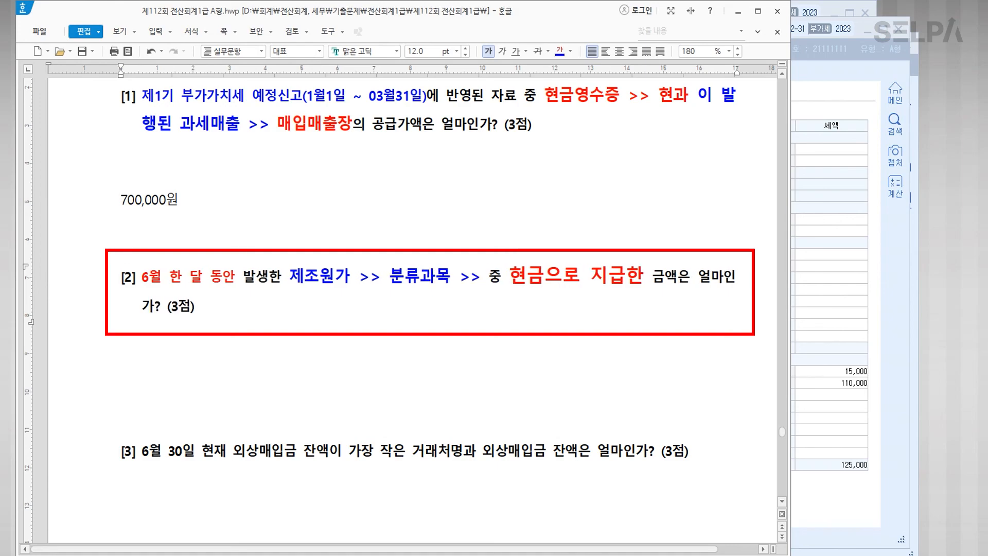
{"action": "type", "text": " 일계표"}
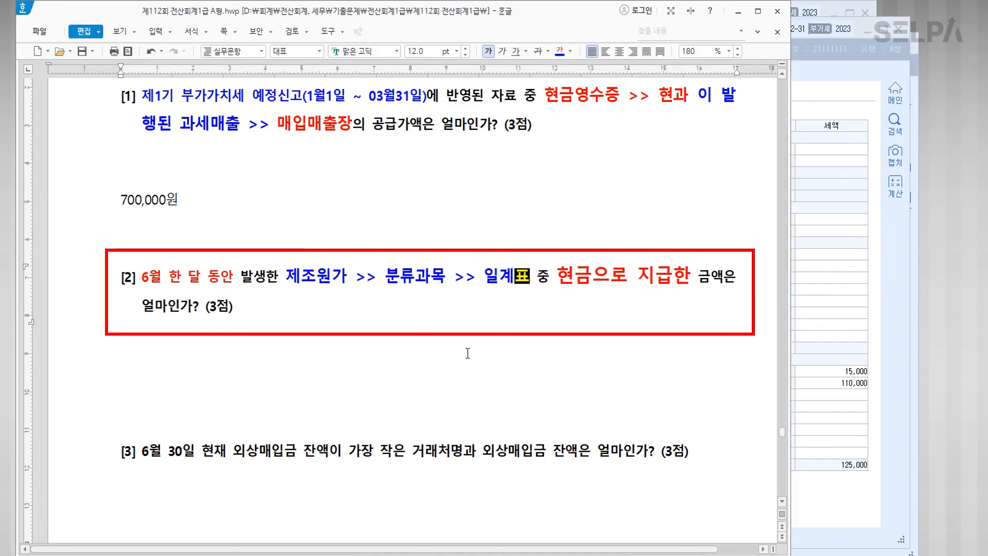
Step: Open the 일계표 in KcLep for the period June 1 to June 30
{"action": "left_click", "coordinate": [826, 330]}
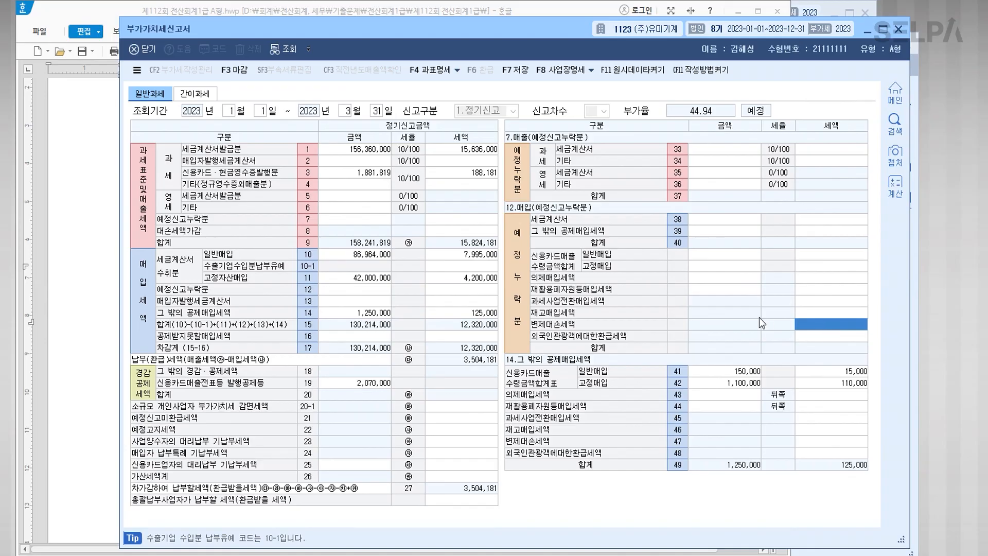
{"action": "key", "text": "ctrl+Return"}
{"action": "type", "text": "ㅇㄱㅍ"}
{"action": "key", "text": "Return"}
{"action": "key", "text": "Return"}
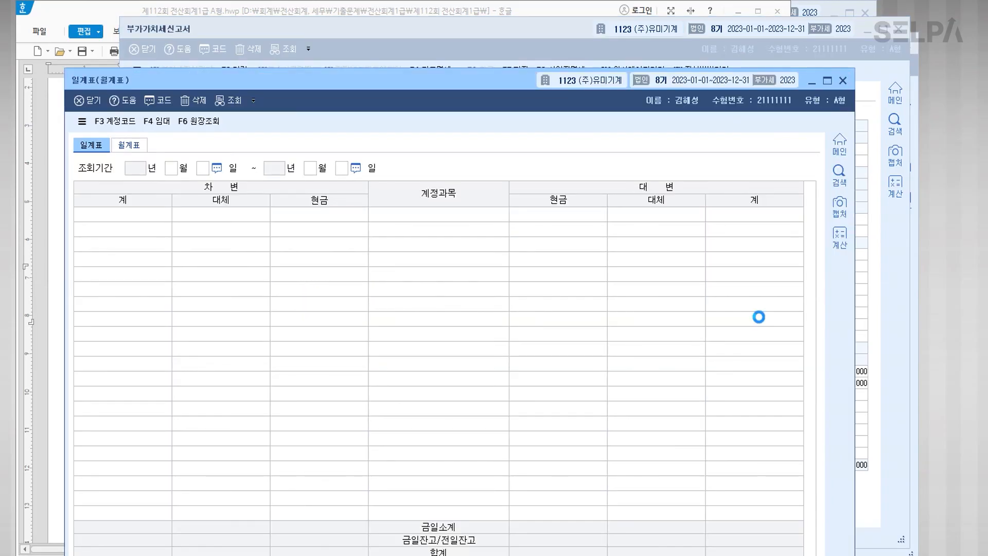
{"action": "type", "text": "6"}
{"action": "key", "text": "Return"}
{"action": "type", "text": "01"}
{"action": "key", "text": "Return"}
{"action": "type", "text": "6"}
{"action": "key", "text": "Return"}
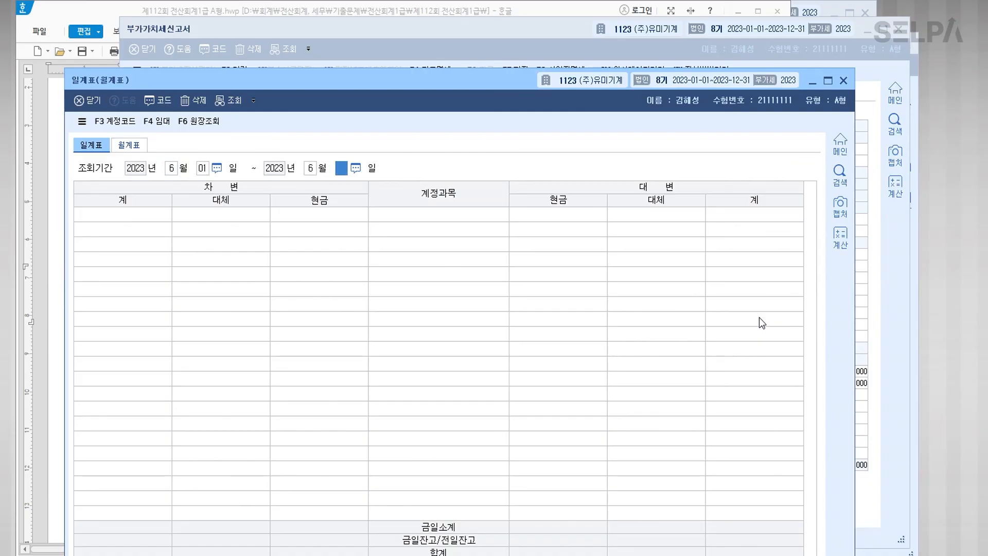
{"action": "type", "text": "30"}
{"action": "key", "text": "Return"}
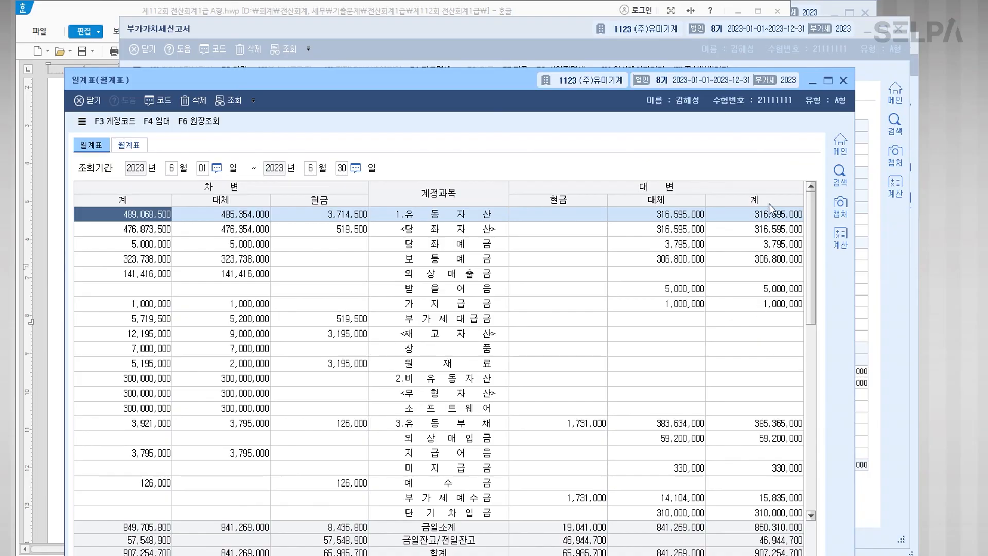
Step: Read the 5.제조원가 cash amount 3,162,300, then return to the line under question [2]
{"action": "scroll", "coordinate": [479, 340], "scroll_direction": "down", "scroll_amount": 5}
{"action": "left_click", "coordinate": [478, 355]}
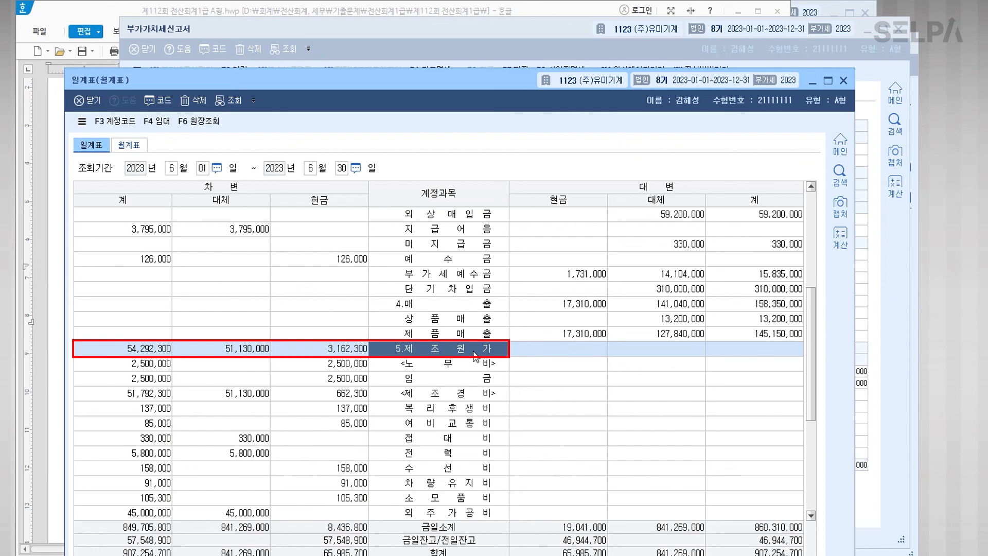
{"action": "left_click", "coordinate": [343, 352]}
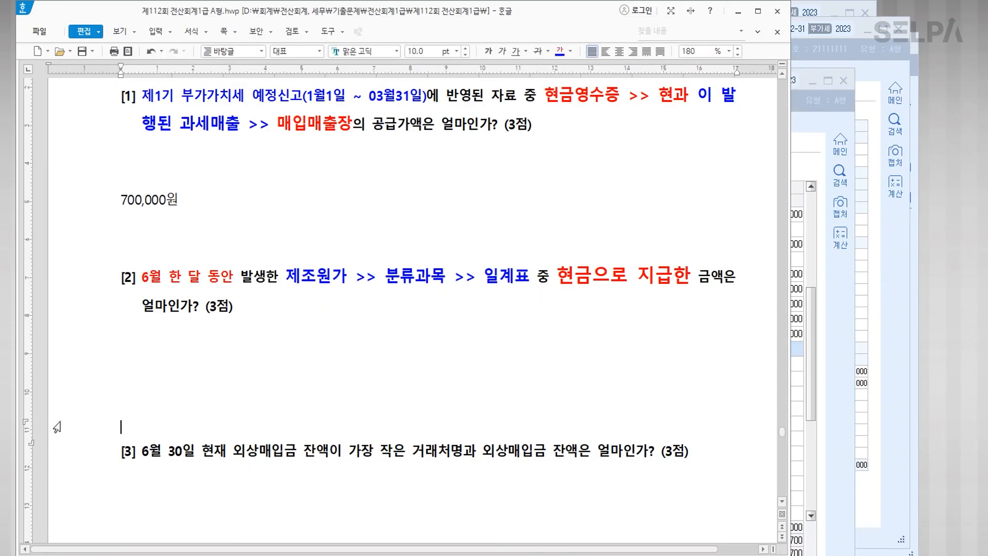
{"action": "left_click", "coordinate": [57, 425]}
{"action": "left_click", "coordinate": [213, 371]}
Step: Paste 3162300 under question [2], format it as 3,162,300, and scroll to question [3]
{"action": "type", "text": "3162300"}
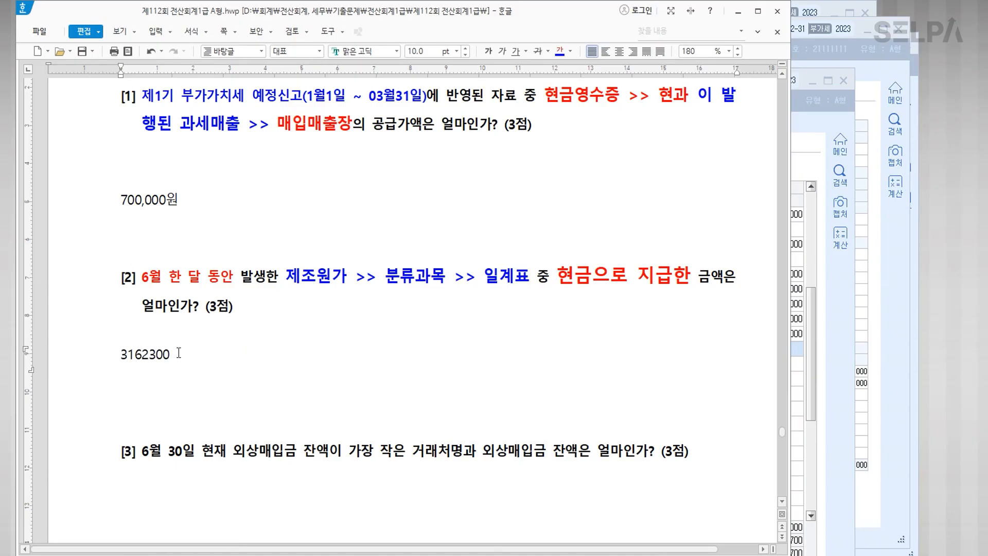
{"action": "left_click_drag", "start_coordinate": [206, 356], "coordinate": [141, 355]}
{"action": "left_click", "coordinate": [130, 355]}
{"action": "type", "text": ","}
{"action": "left_click", "coordinate": [152, 354]}
{"action": "type", "text": ","}
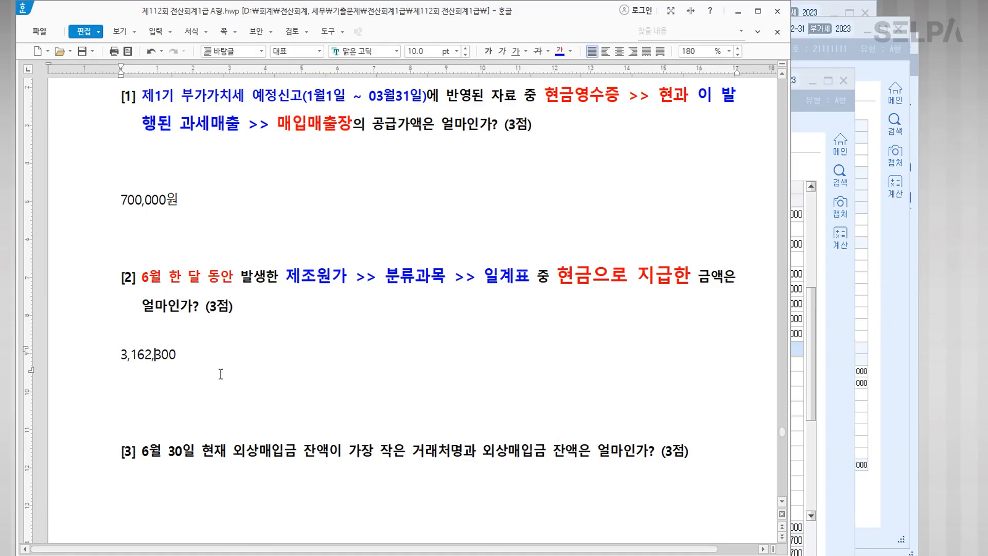
{"action": "left_click", "coordinate": [107, 355]}
{"action": "left_click", "coordinate": [314, 399]}
{"action": "scroll", "coordinate": [344, 388], "scroll_direction": "down", "scroll_amount": 3}
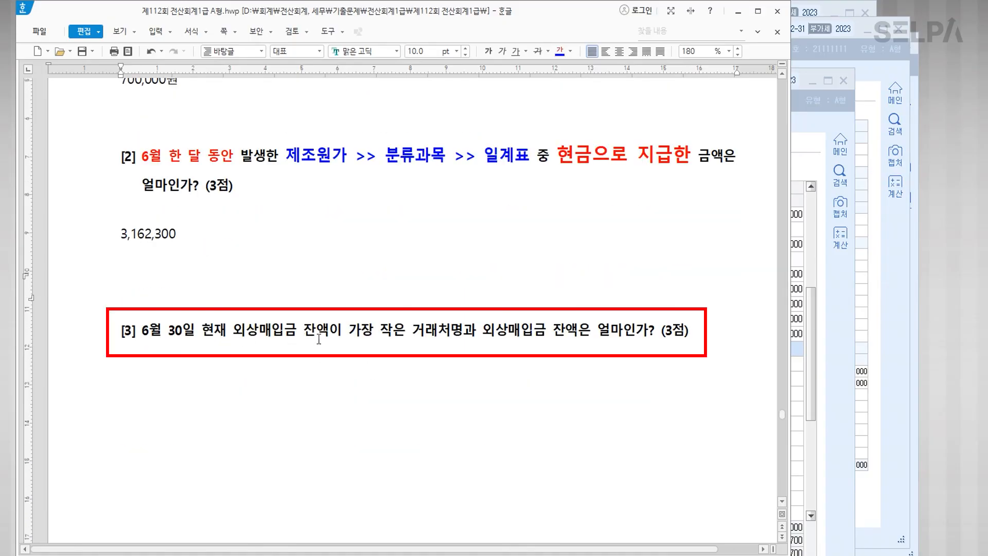
Step: Make 거래처명 and 외상매입금 잔액 in question [3] blue at 14 pt
{"action": "left_click_drag", "start_coordinate": [415, 331], "coordinate": [459, 335]}
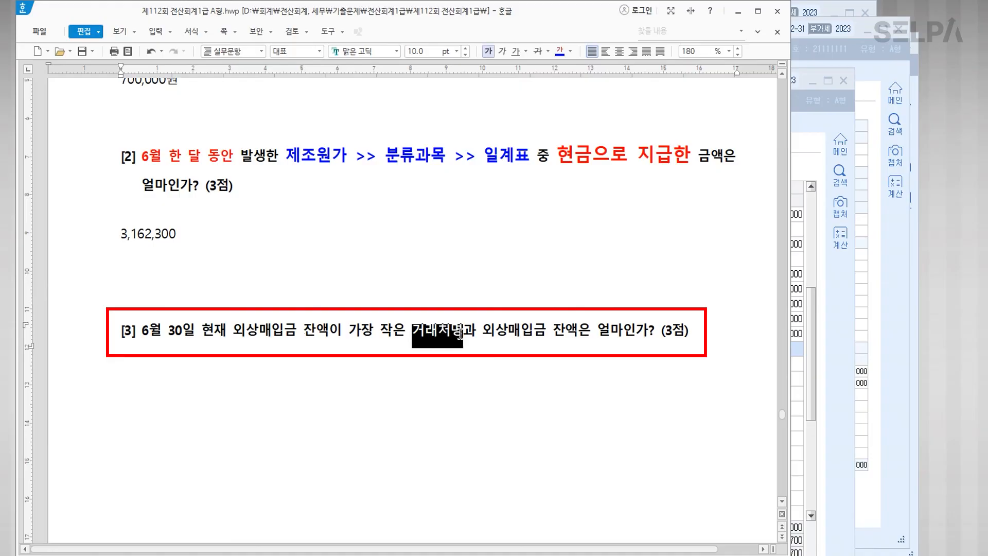
{"action": "left_click", "coordinate": [560, 51]}
{"action": "left_click", "coordinate": [458, 52]}
{"action": "left_click", "coordinate": [417, 152]}
{"action": "left_click", "coordinate": [497, 347]}
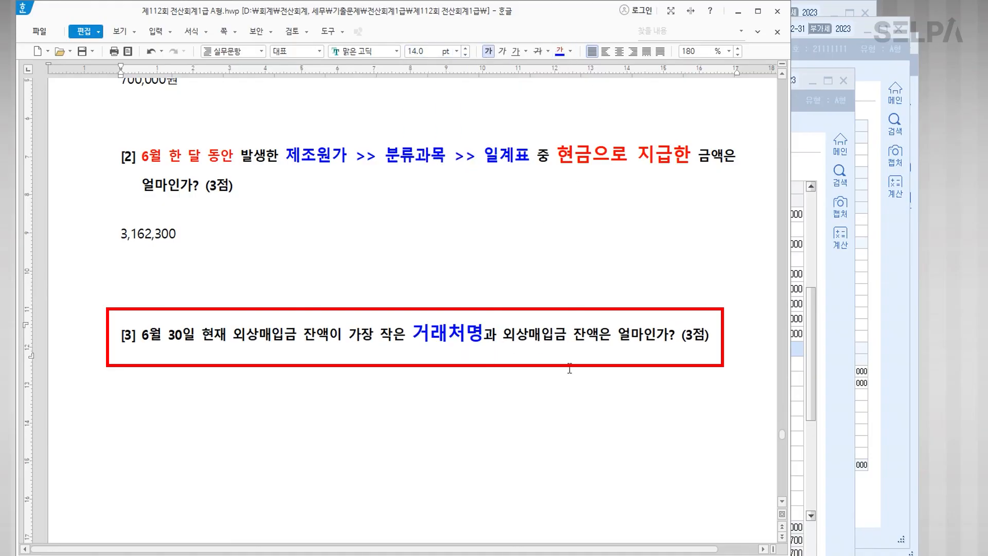
{"action": "left_click_drag", "start_coordinate": [503, 334], "coordinate": [599, 337]}
{"action": "left_click", "coordinate": [560, 51]}
{"action": "left_click", "coordinate": [456, 52]}
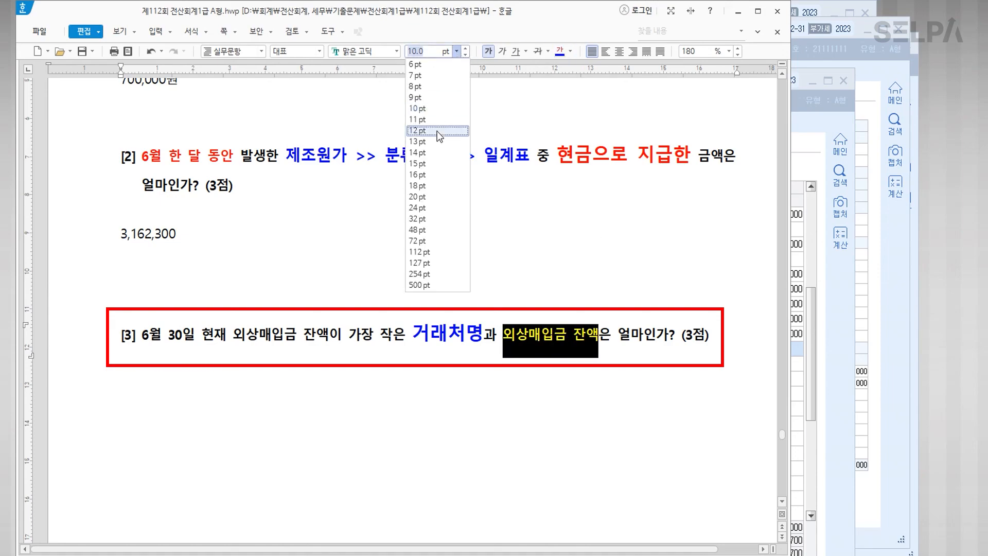
{"action": "left_click", "coordinate": [436, 153]}
Step: Make the words 가장 작은 red at 14 pt
{"action": "left_click_drag", "start_coordinate": [352, 338], "coordinate": [409, 337]}
{"action": "left_click", "coordinate": [571, 52]}
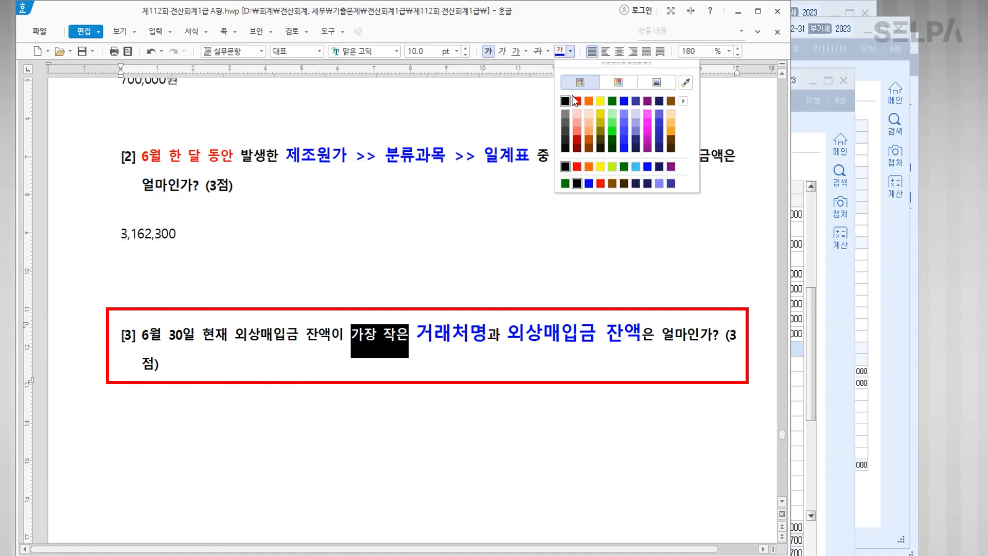
{"action": "left_click", "coordinate": [574, 99]}
{"action": "left_click", "coordinate": [457, 51]}
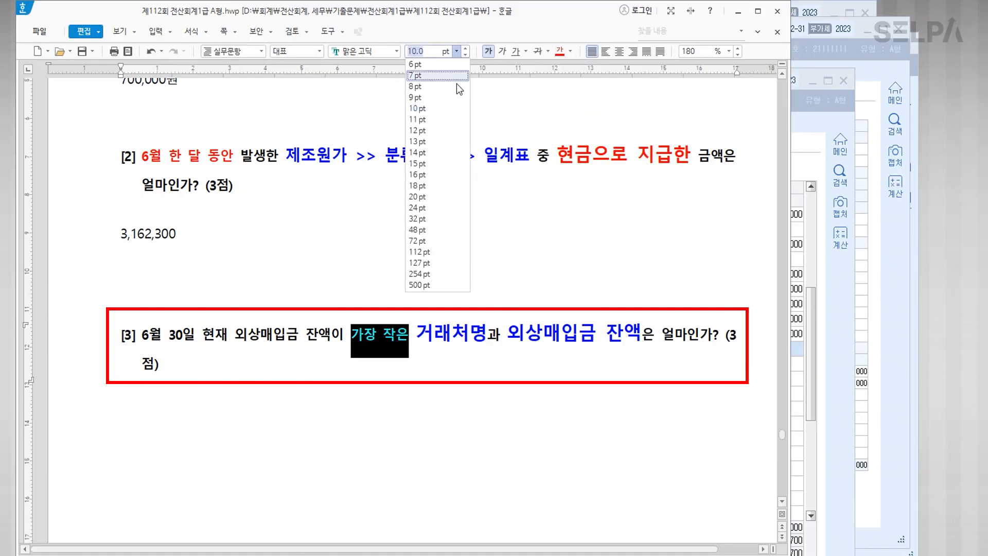
{"action": "left_click", "coordinate": [436, 153]}
{"action": "left_click", "coordinate": [483, 407]}
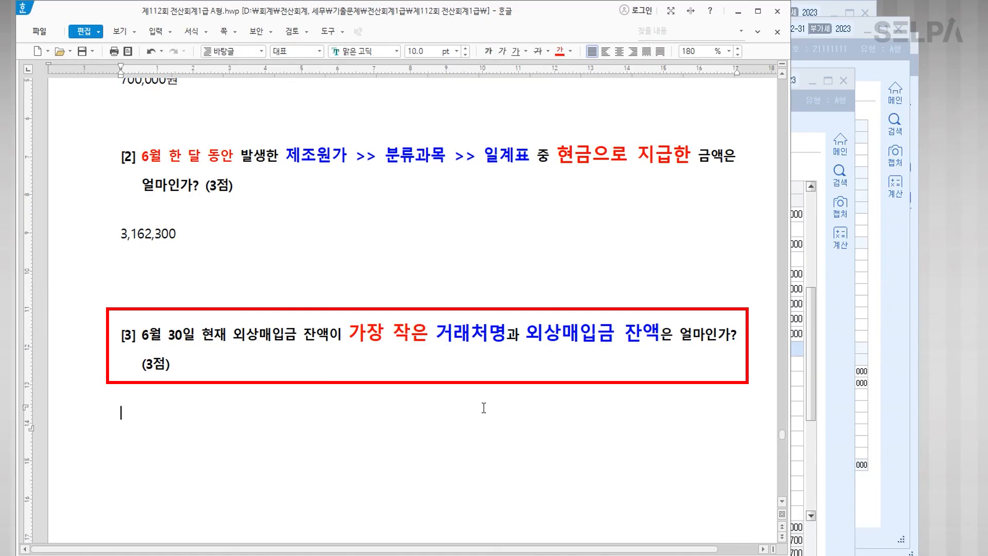
Step: Add the hint >>> 거래처원장 after 거래처명 and return to KcLep
{"action": "left_click", "coordinate": [507, 334]}
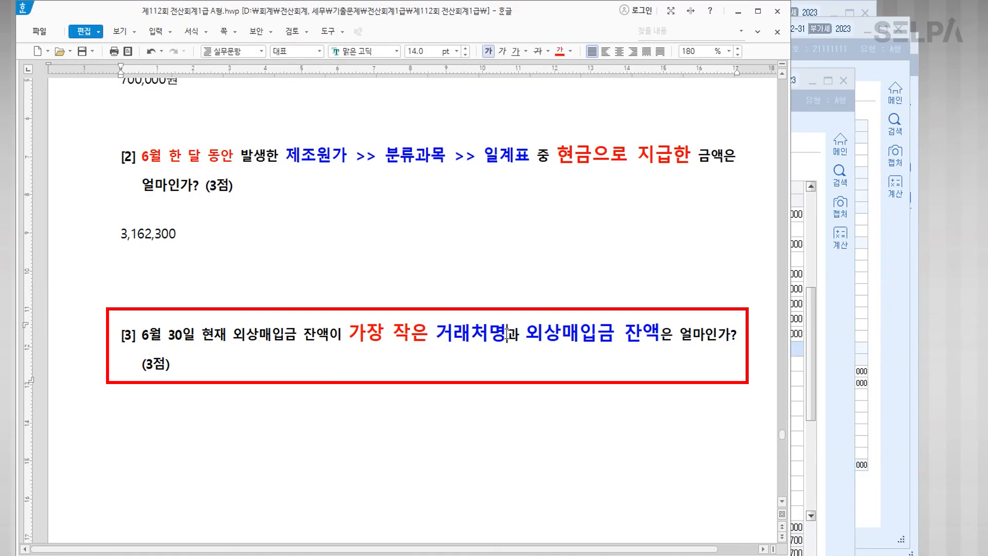
{"action": "type", "text": ">>> 거"}
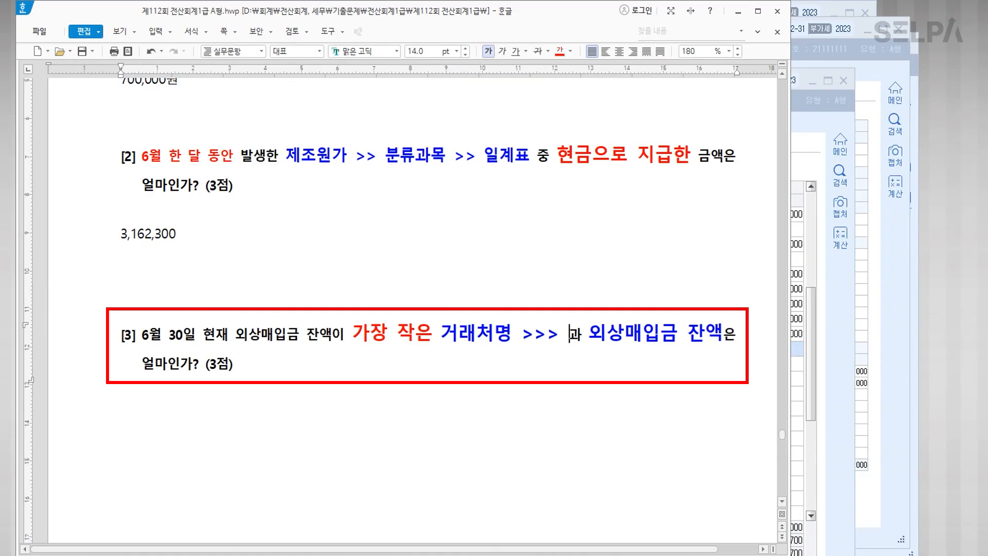
{"action": "type", "text": "래처원장"}
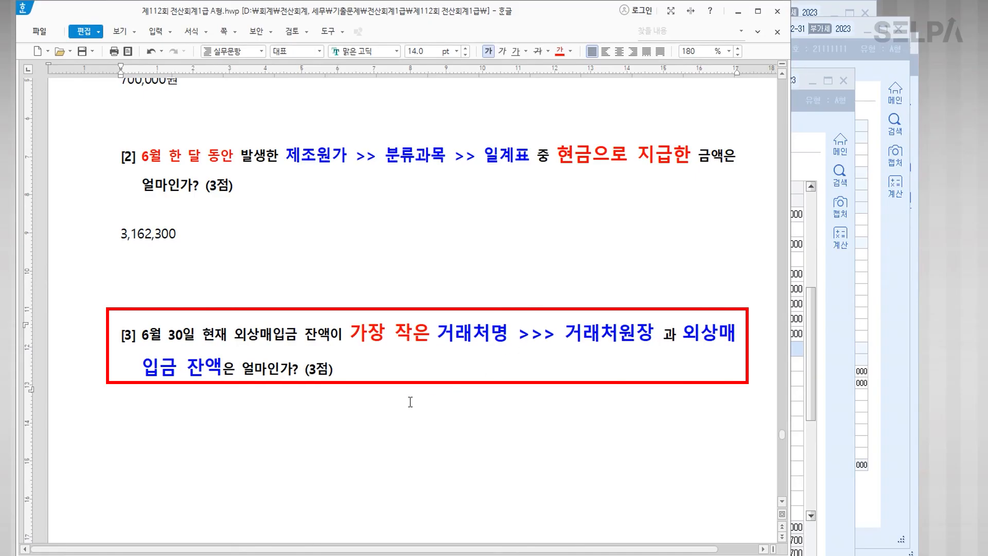
{"action": "key", "text": "Hangul"}
{"action": "key", "text": "alt+Tab"}
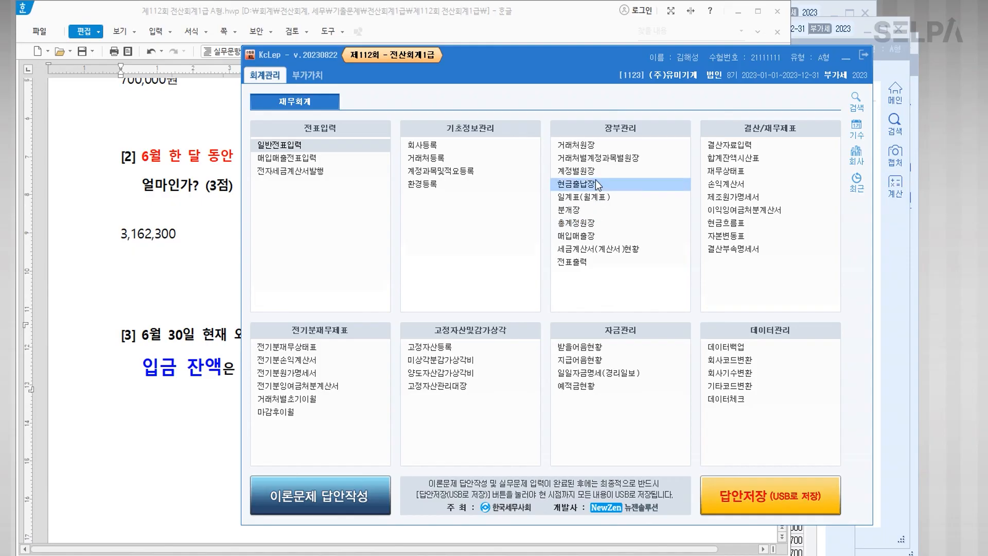
Step: Open the 거래처원장 ledger and arrange the windows so the question stays visible
{"action": "left_click", "coordinate": [595, 148]}
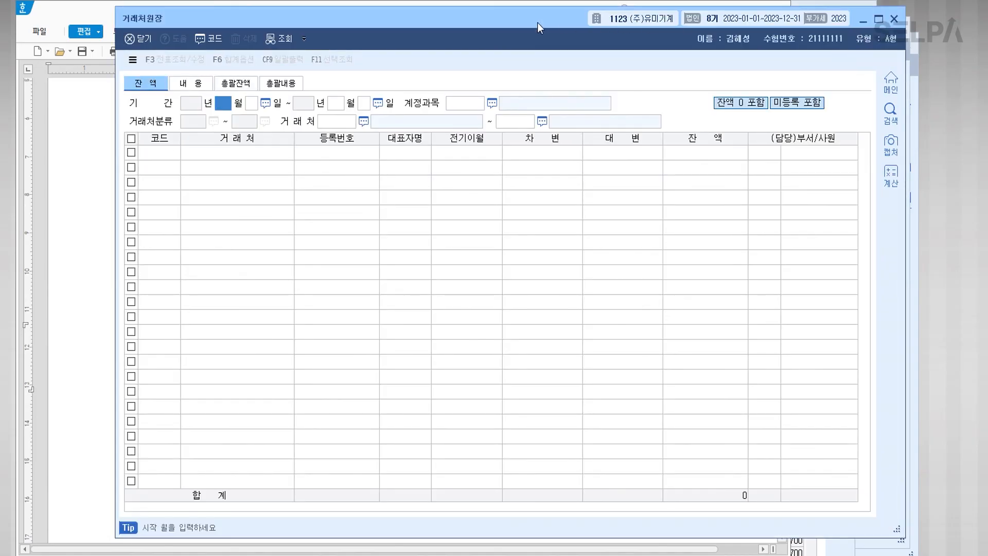
{"action": "left_click_drag", "start_coordinate": [537, 23], "coordinate": [533, 166]}
{"action": "left_click", "coordinate": [847, 57]}
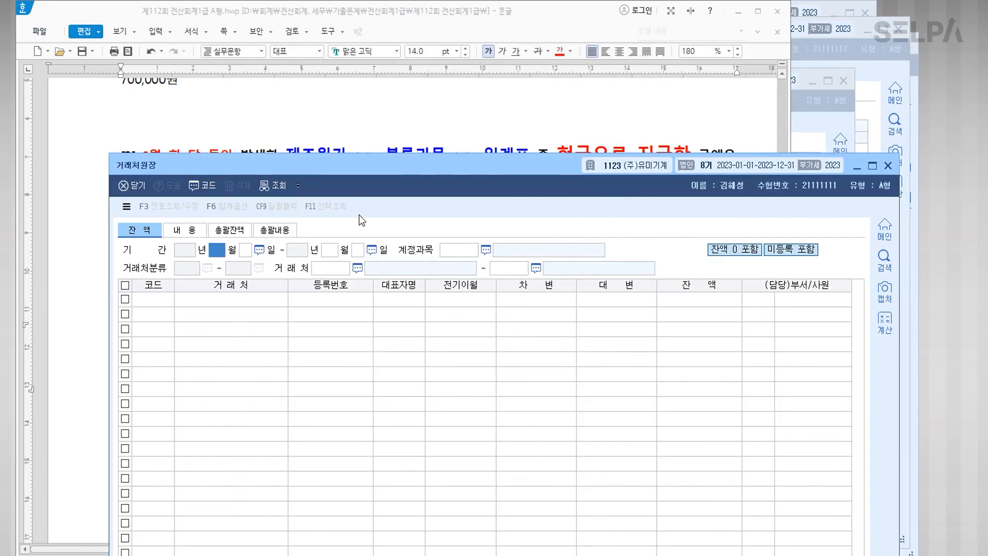
{"action": "left_click_drag", "start_coordinate": [364, 170], "coordinate": [354, 249]}
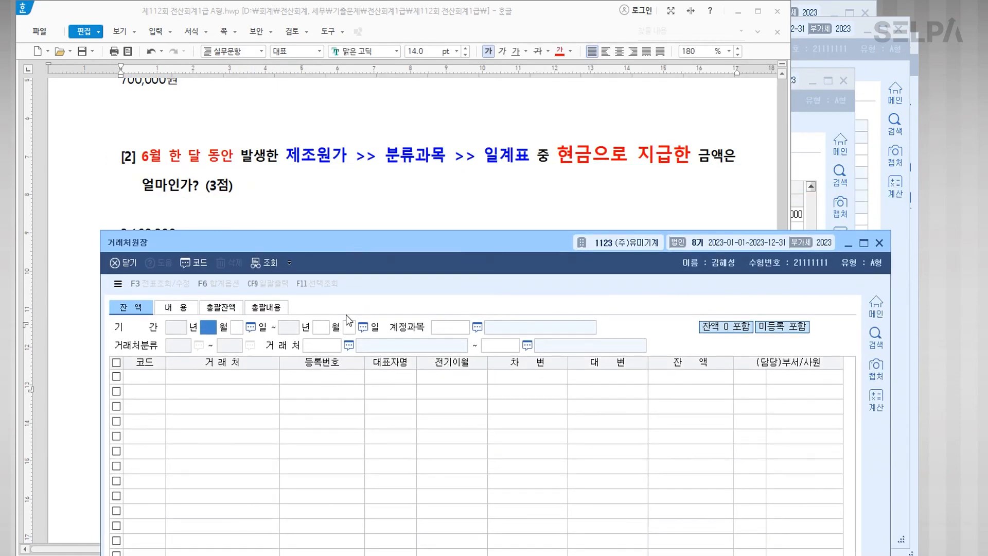
Step: Set the ledger period to June 30 through June 30, 2023
{"action": "type", "text": "6"}
{"action": "key", "text": "Return"}
{"action": "scroll", "coordinate": [384, 139], "scroll_direction": "down", "scroll_amount": 5}
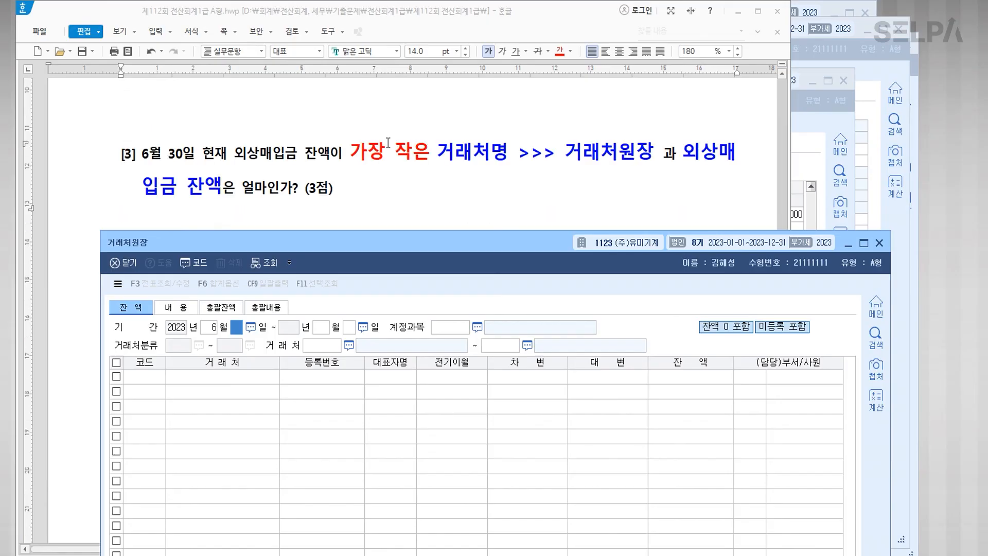
{"action": "type", "text": "30"}
{"action": "key", "text": "Return"}
{"action": "type", "text": "6"}
{"action": "key", "text": "Return"}
{"action": "type", "text": "30"}
{"action": "key", "text": "Return"}
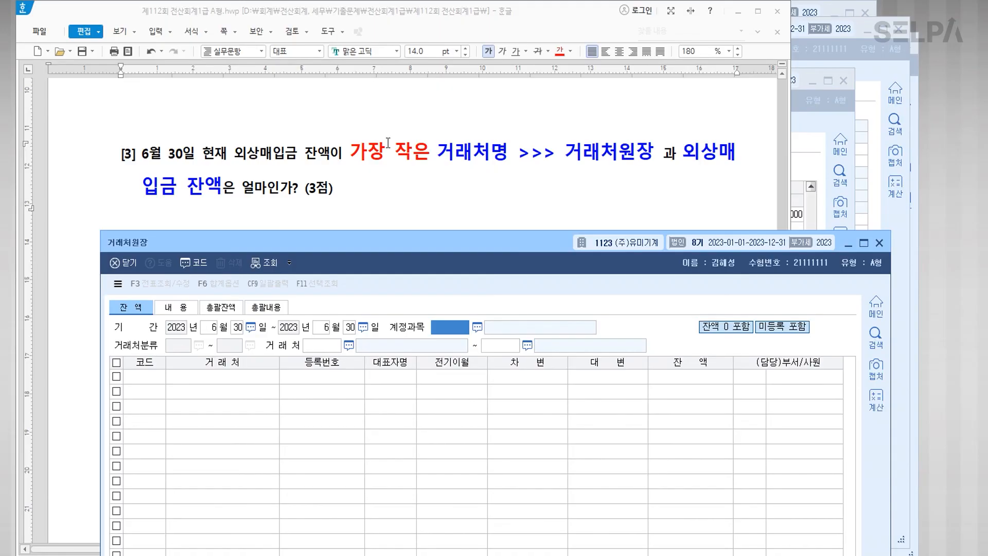
Step: Choose account 0251 외상매입금, accept the full vendor range and load the balances
{"action": "left_click", "coordinate": [345, 332]}
{"action": "left_click", "coordinate": [345, 335]}
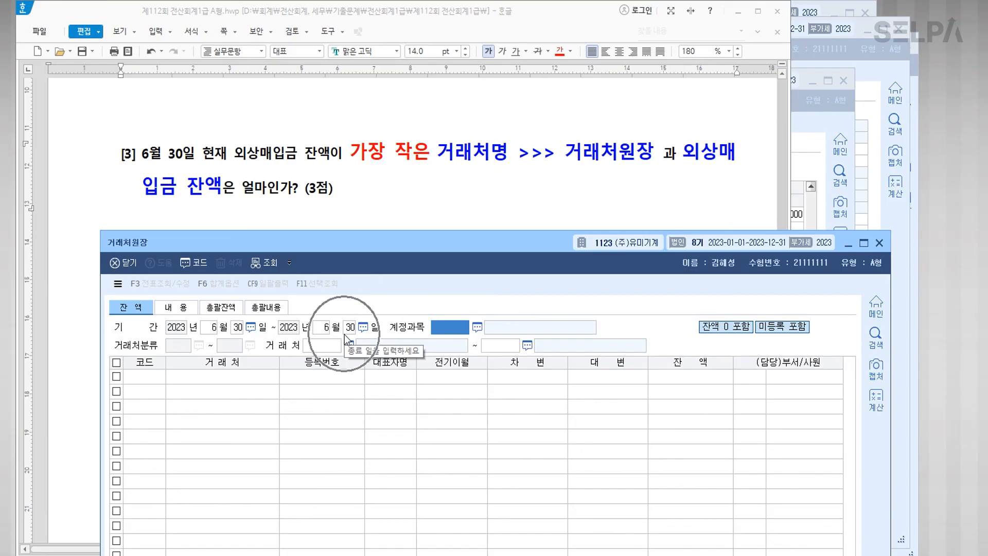
{"action": "key", "text": "ctrl"}
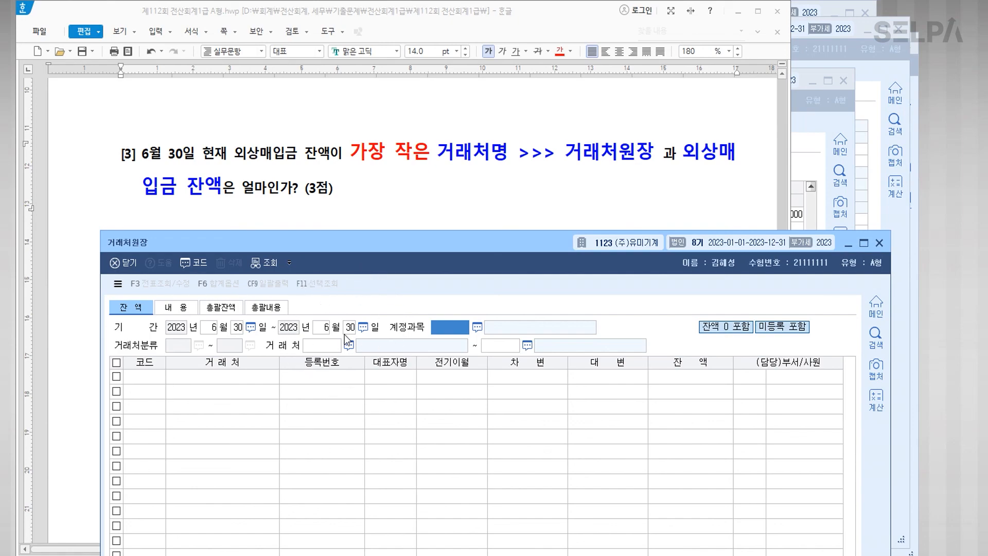
{"action": "type", "text": "0251"}
{"action": "key", "text": "Return"}
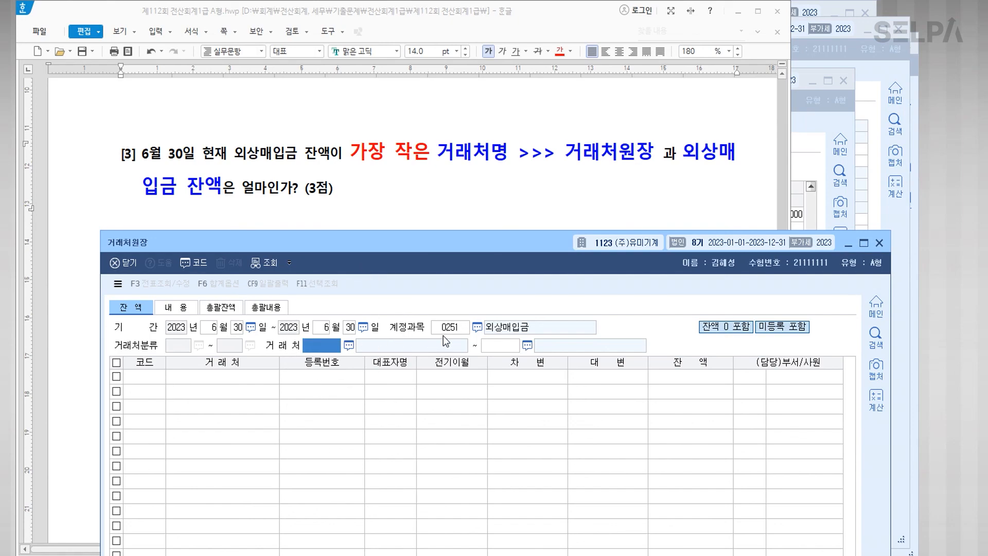
{"action": "left_click", "coordinate": [450, 332]}
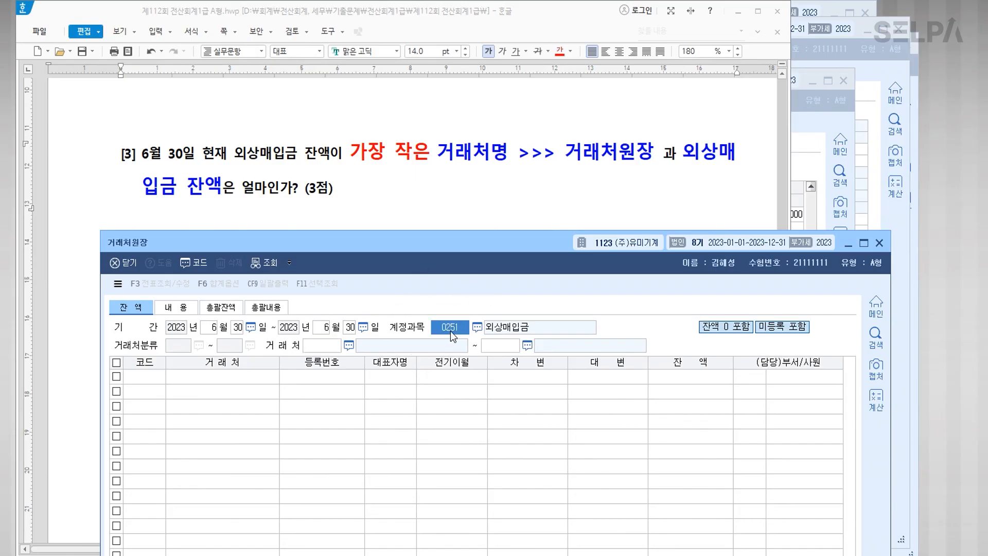
{"action": "key", "text": "F2"}
{"action": "type", "text": "외상"}
{"action": "key", "text": "Down"}
{"action": "key", "text": "Down"}
{"action": "key", "text": "Down"}
{"action": "key", "text": "Down"}
{"action": "key", "text": "Down"}
{"action": "key", "text": "Down"}
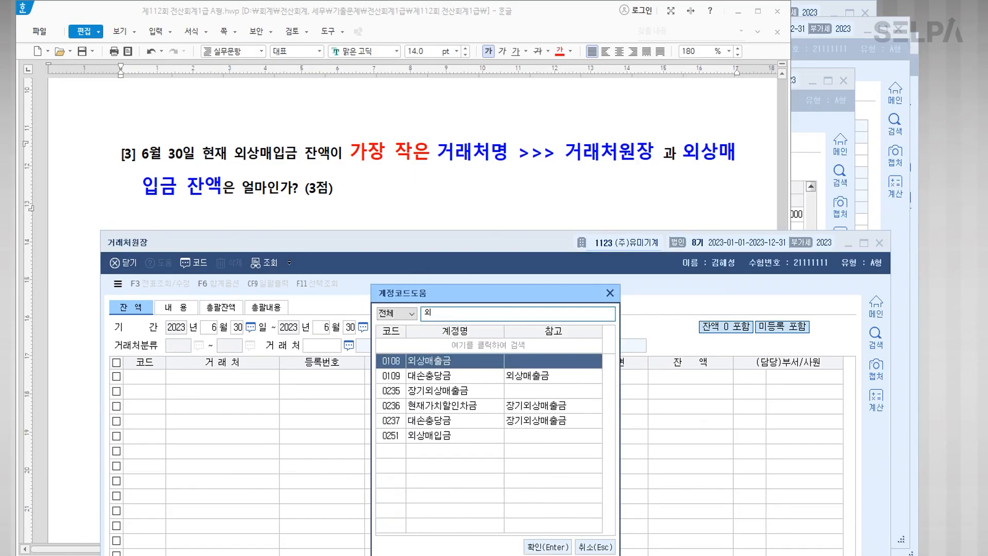
{"action": "key", "text": "Return"}
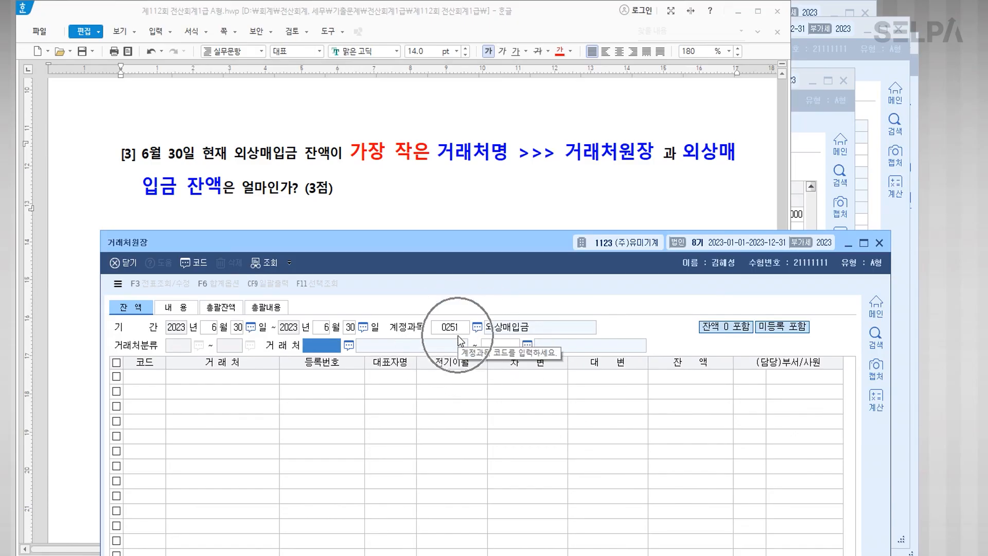
{"action": "key", "text": "Return"}
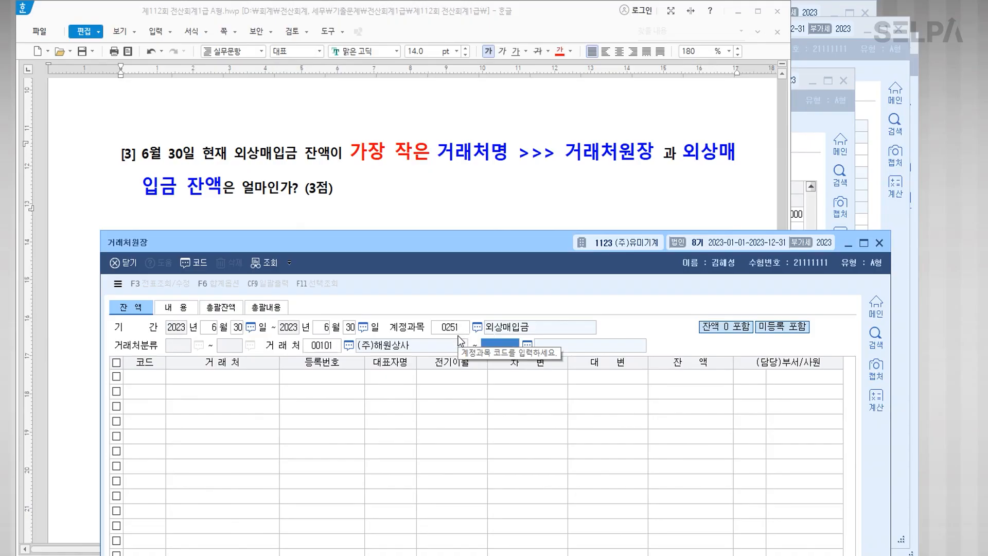
{"action": "key", "text": "Return"}
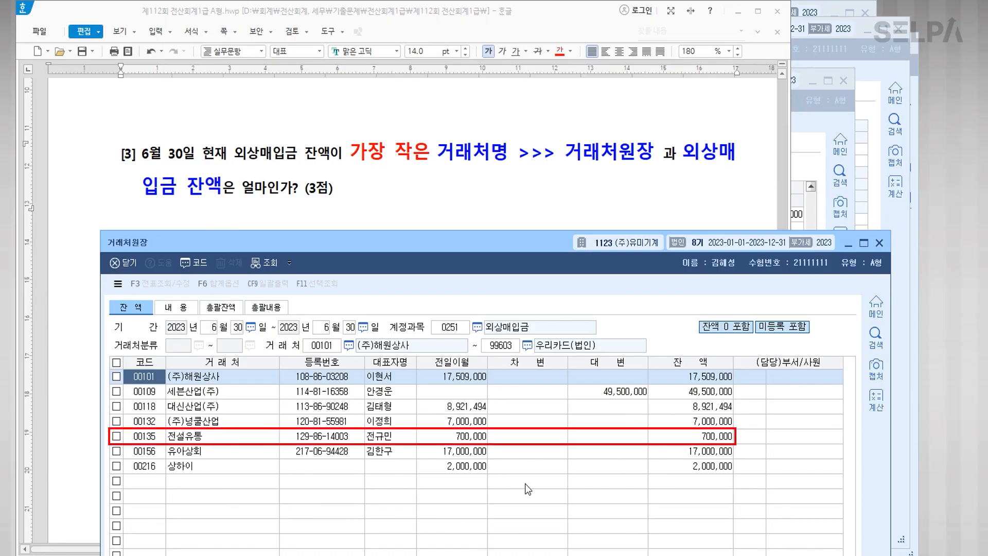
Step: Sort vendors by 잔액 ascending and select 전설유통, the smallest balance at 700,000
{"action": "left_click", "coordinate": [709, 440]}
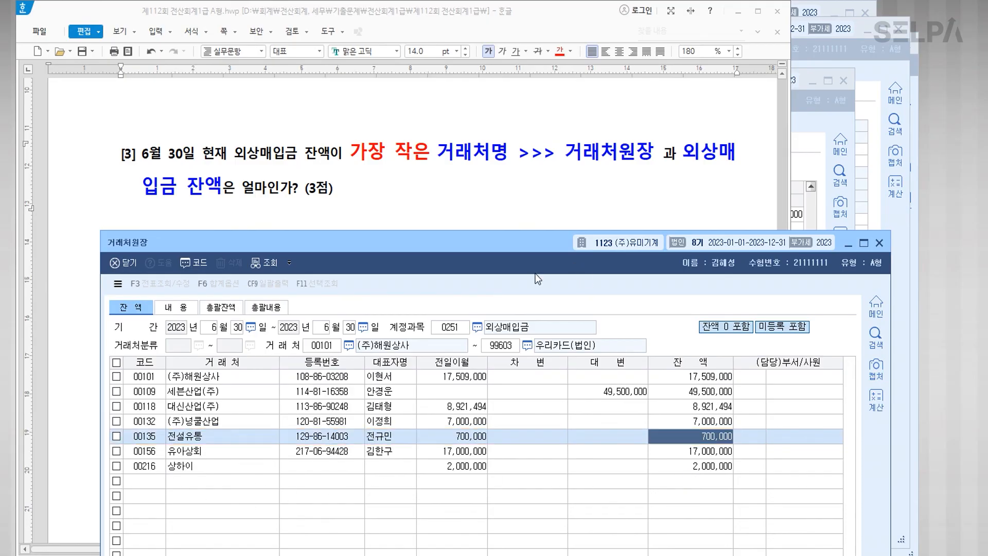
{"action": "left_click_drag", "start_coordinate": [530, 246], "coordinate": [518, 33]}
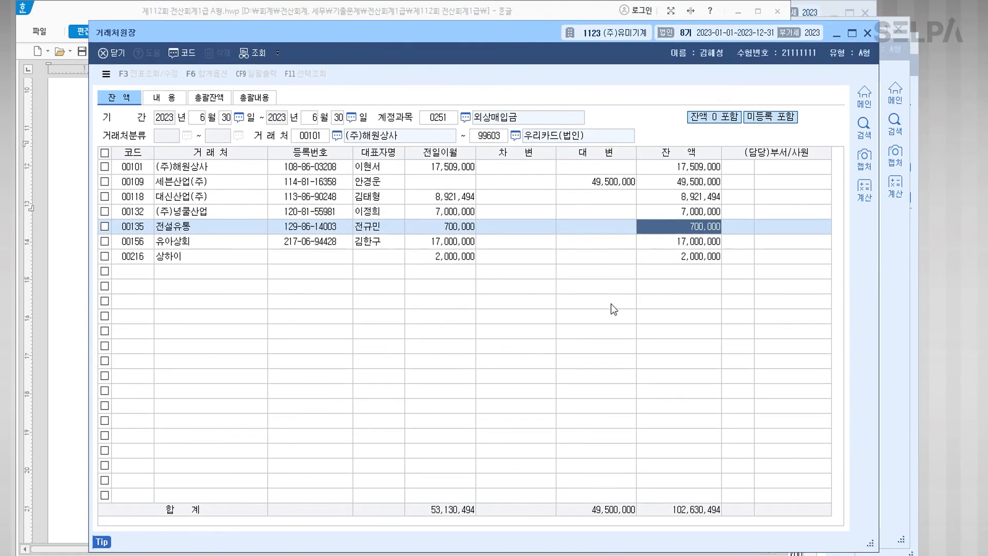
{"action": "left_click", "coordinate": [686, 155]}
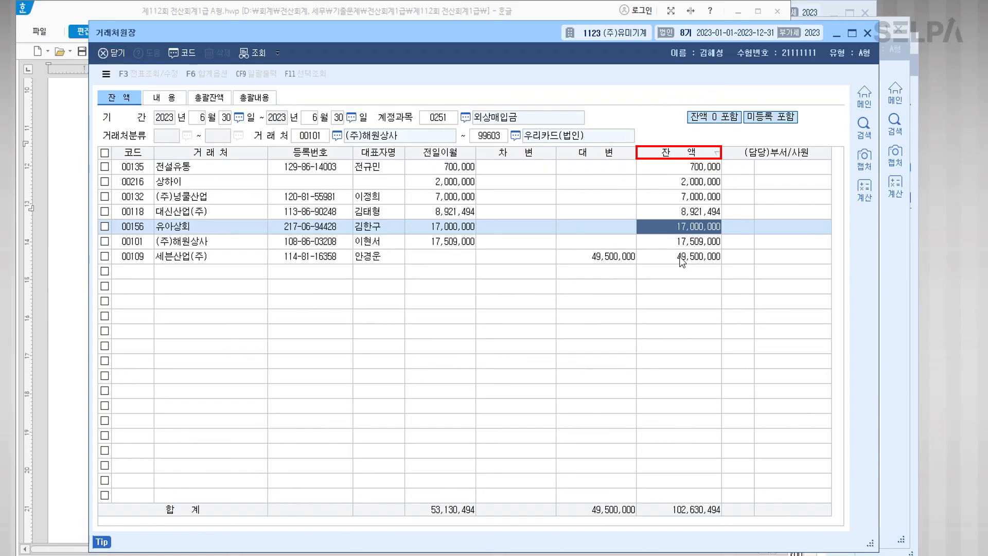
{"action": "left_click", "coordinate": [683, 153]}
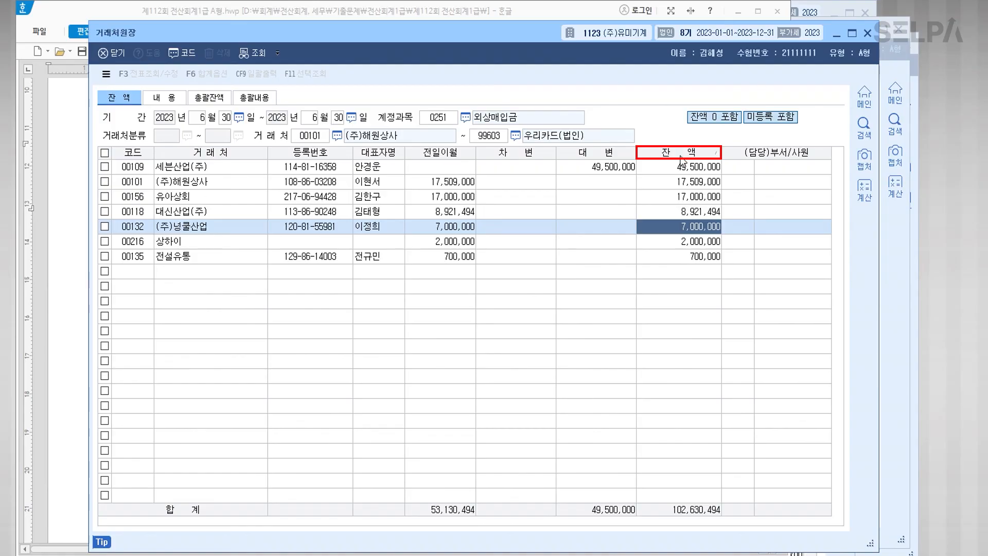
{"action": "left_click", "coordinate": [680, 154]}
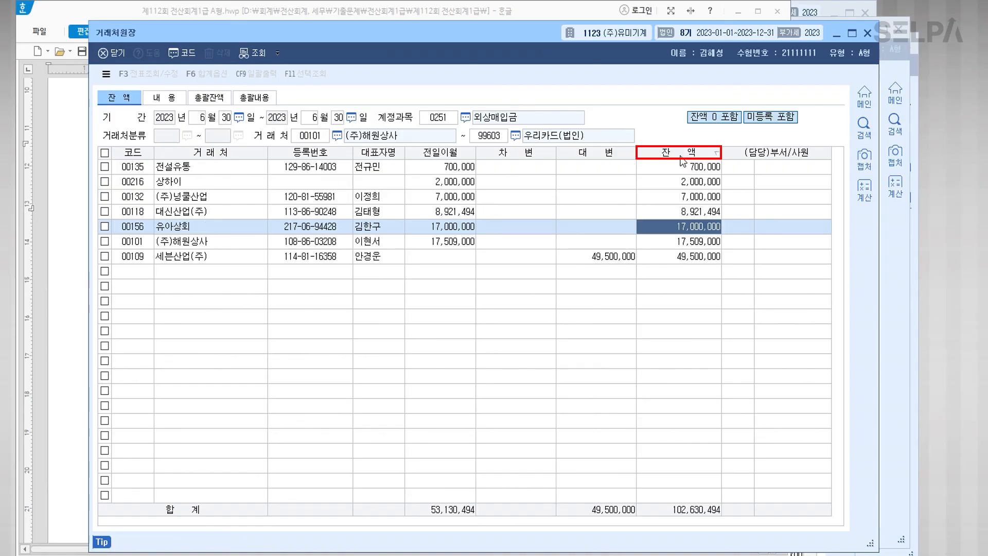
{"action": "left_click", "coordinate": [687, 167]}
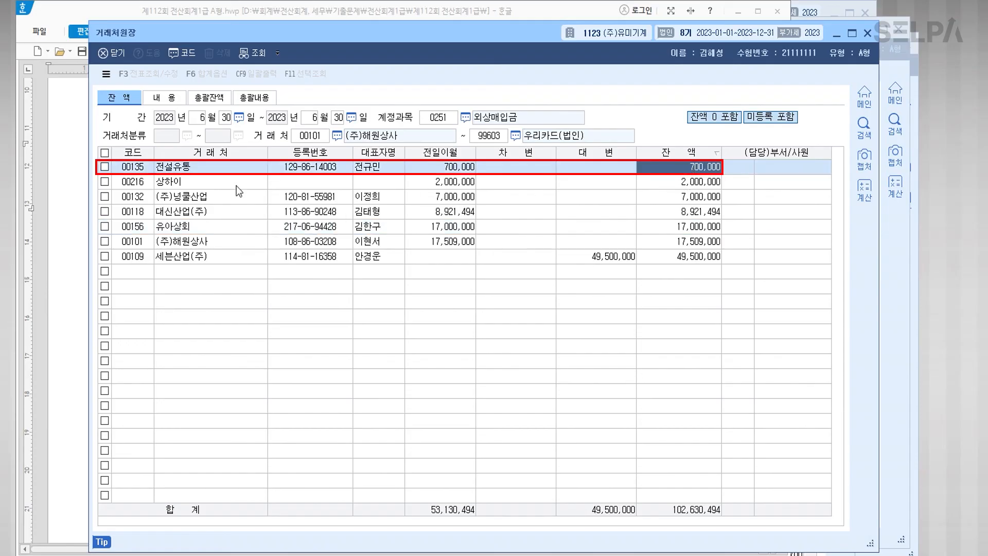
{"action": "left_click", "coordinate": [205, 172]}
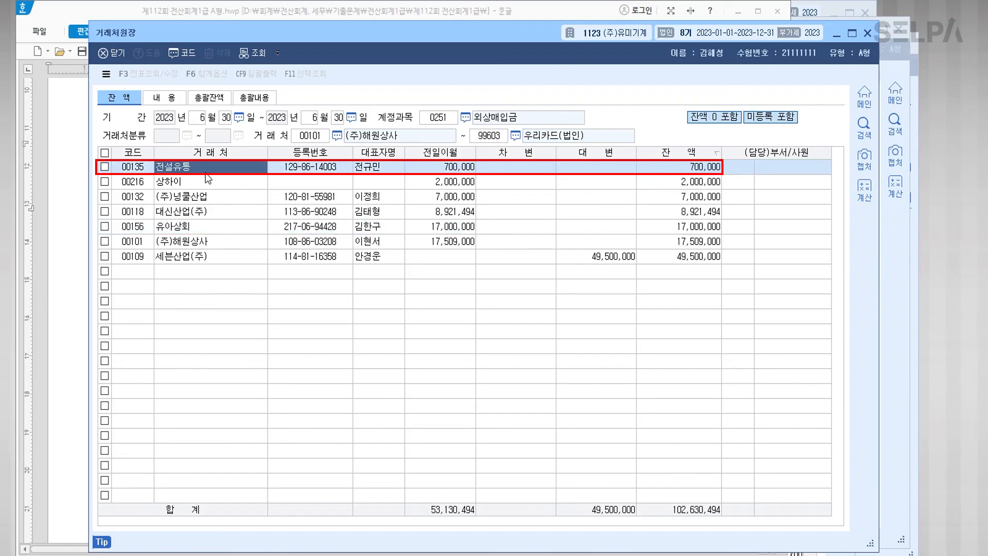
Step: Switch to the Hangul answer sheet and place the caret under question [3]
{"action": "left_click", "coordinate": [52, 405]}
{"action": "left_click", "coordinate": [291, 288]}
{"action": "left_click", "coordinate": [288, 277]}
Step: Write '전설유통 700,000원' under question [3], review answers [1]–[3], and return to KcLep
{"action": "type", "text": "전설유통    "}
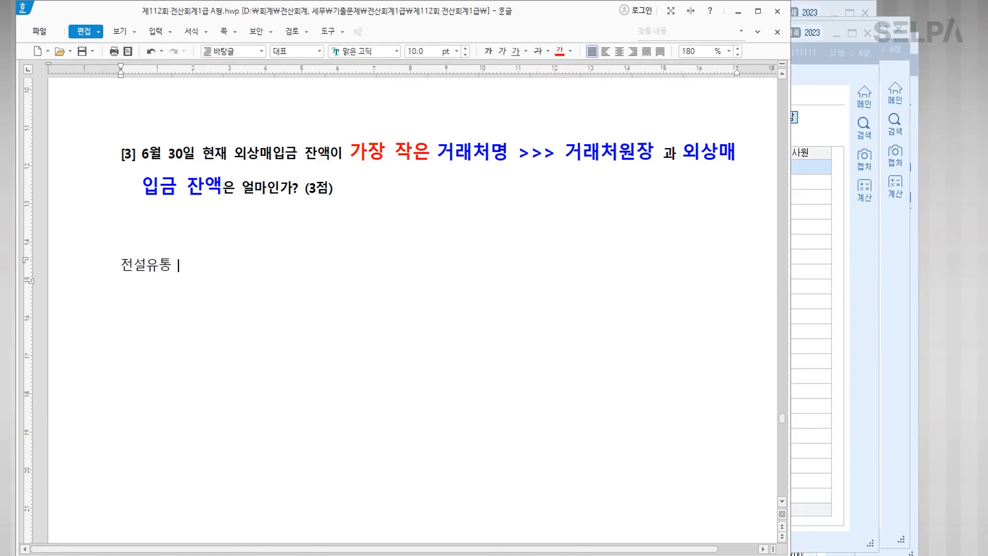
{"action": "type", "text": "700,000원"}
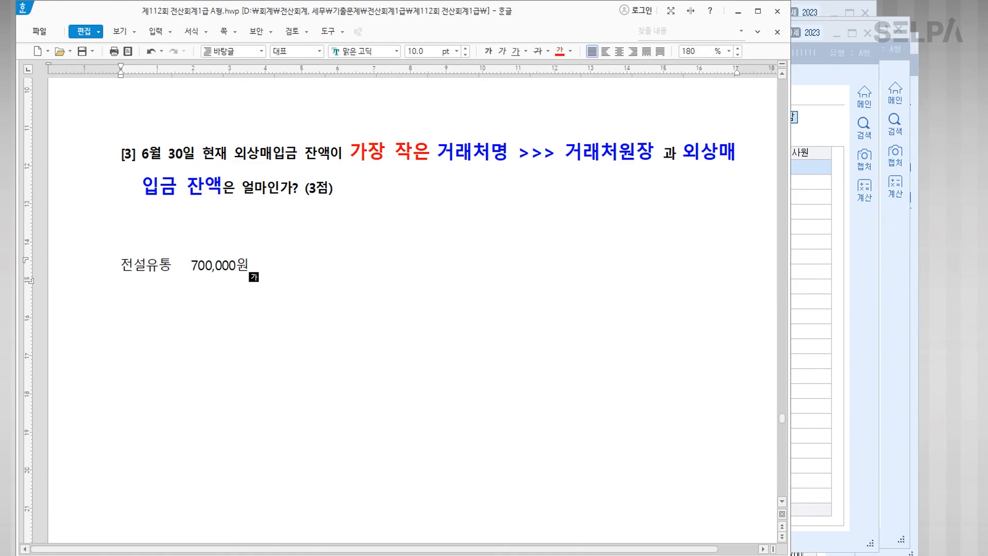
{"action": "scroll", "coordinate": [419, 236], "scroll_direction": "up", "scroll_amount": 6}
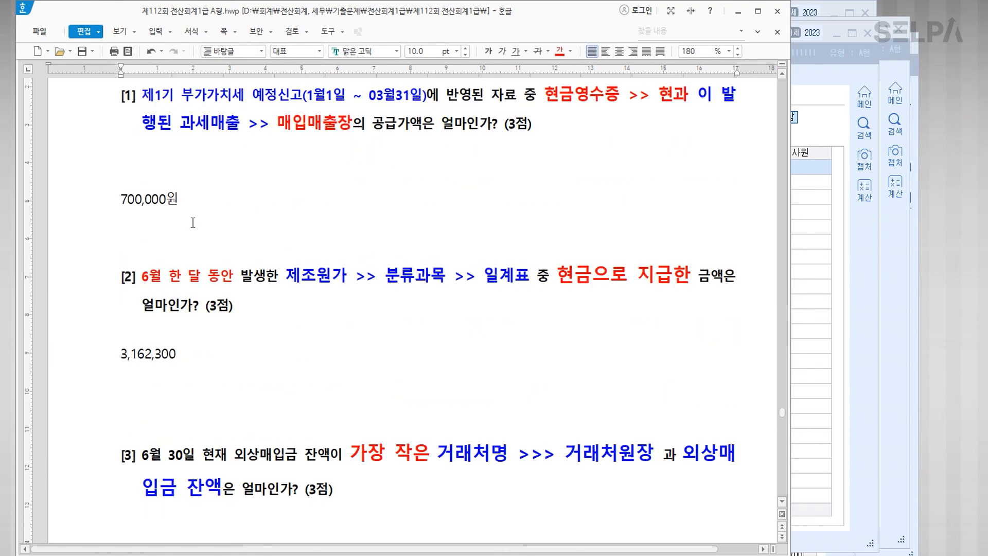
{"action": "scroll", "coordinate": [193, 222], "scroll_direction": "down", "scroll_amount": 5}
{"action": "scroll", "coordinate": [262, 205], "scroll_direction": "up", "scroll_amount": 4}
{"action": "scroll", "coordinate": [263, 205], "scroll_direction": "down", "scroll_amount": 1}
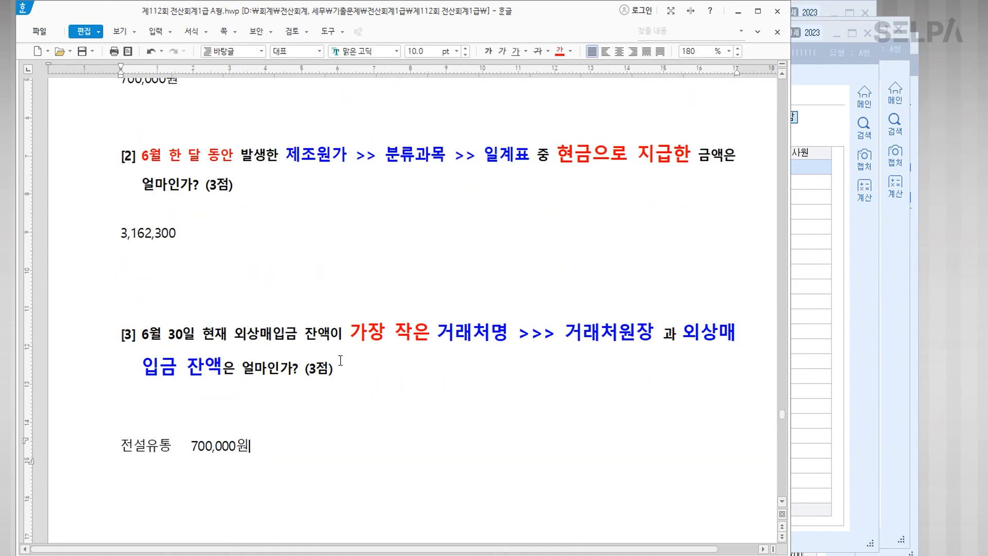
{"action": "key", "text": "alt+Tab"}
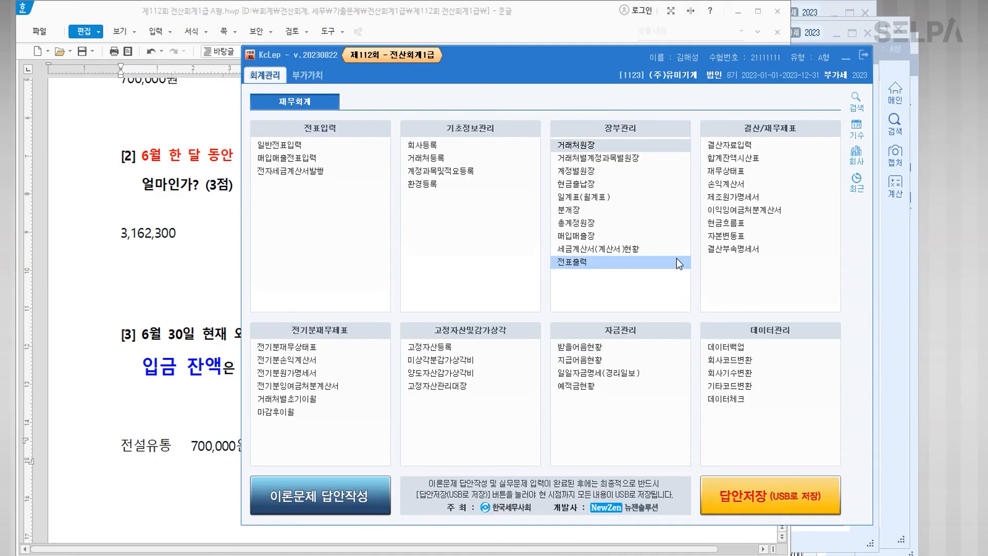
Step: Dismiss the close-all-menus warning from 이론문제 답안작성, then close 거래처원장 and 일계표
{"action": "left_click", "coordinate": [344, 495]}
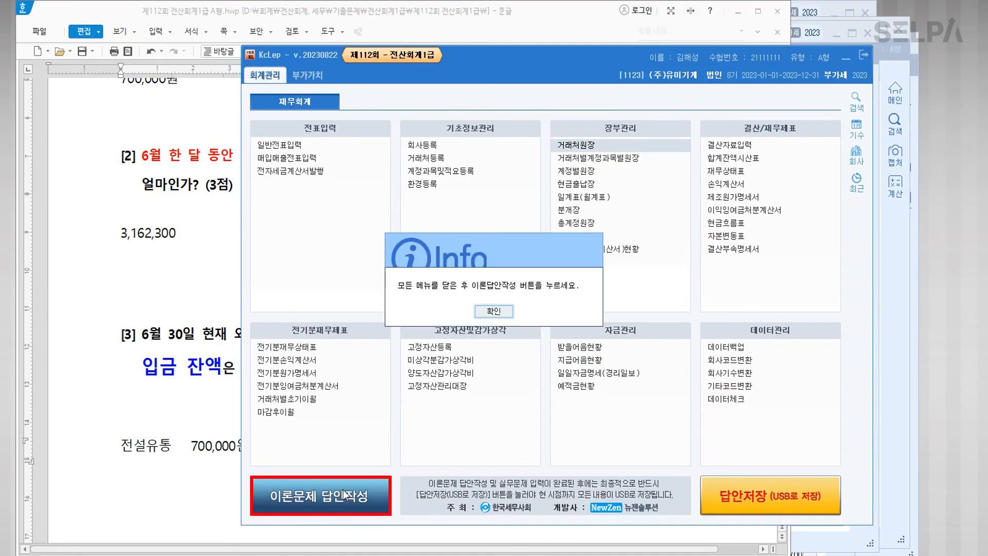
{"action": "left_click", "coordinate": [508, 314]}
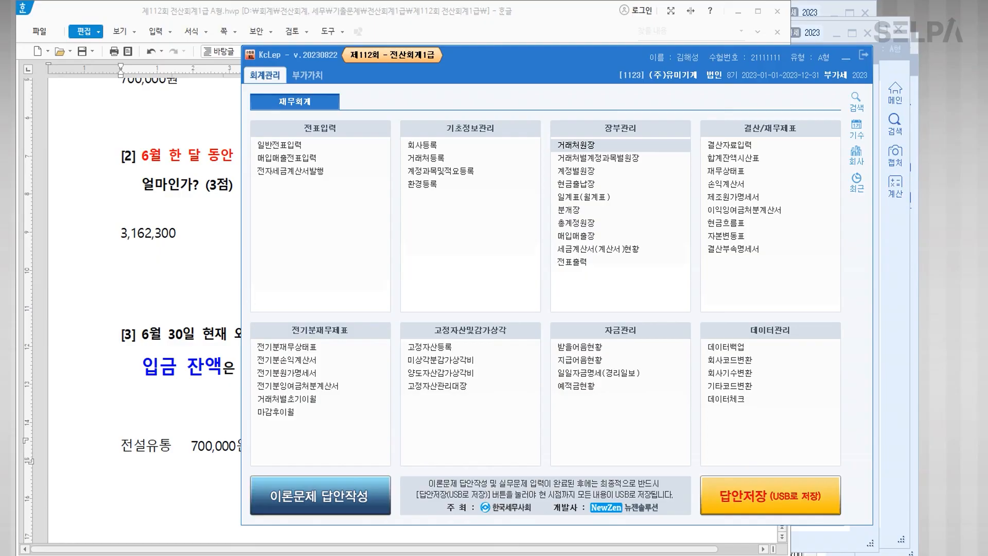
{"action": "left_click", "coordinate": [845, 58]}
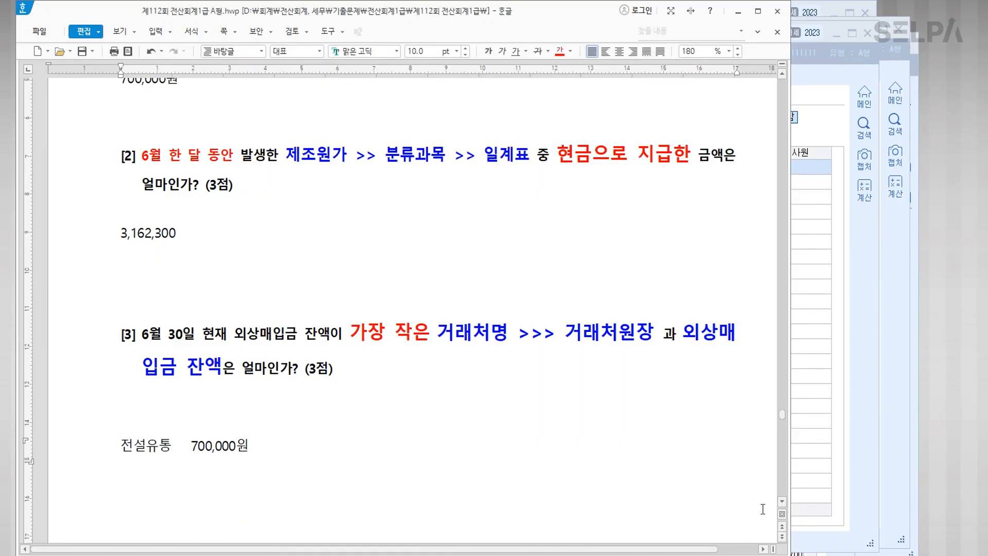
{"action": "key", "text": "alt+Tab"}
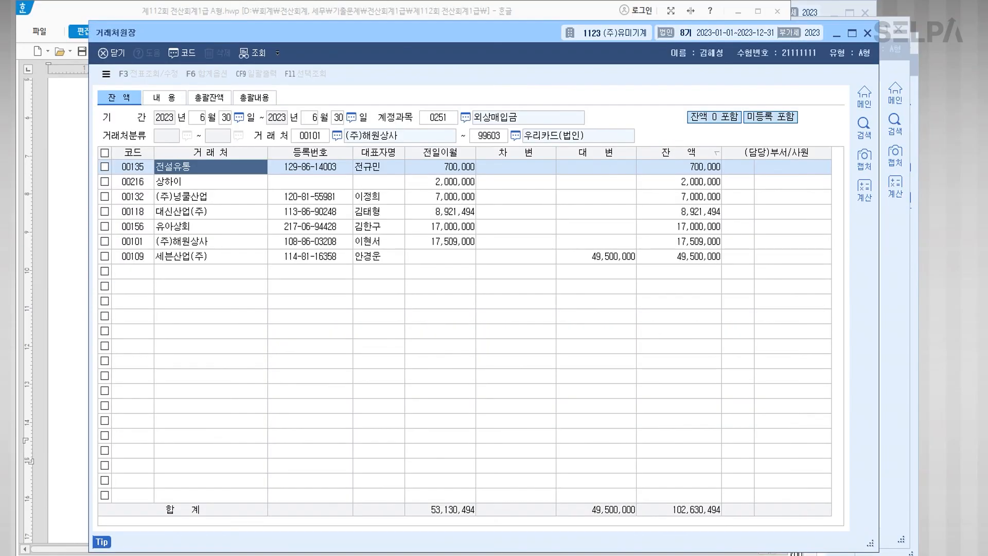
{"action": "key", "text": "Escape"}
{"action": "key", "text": "Escape"}
{"action": "key", "text": "Escape"}
{"action": "key", "text": "Escape"}
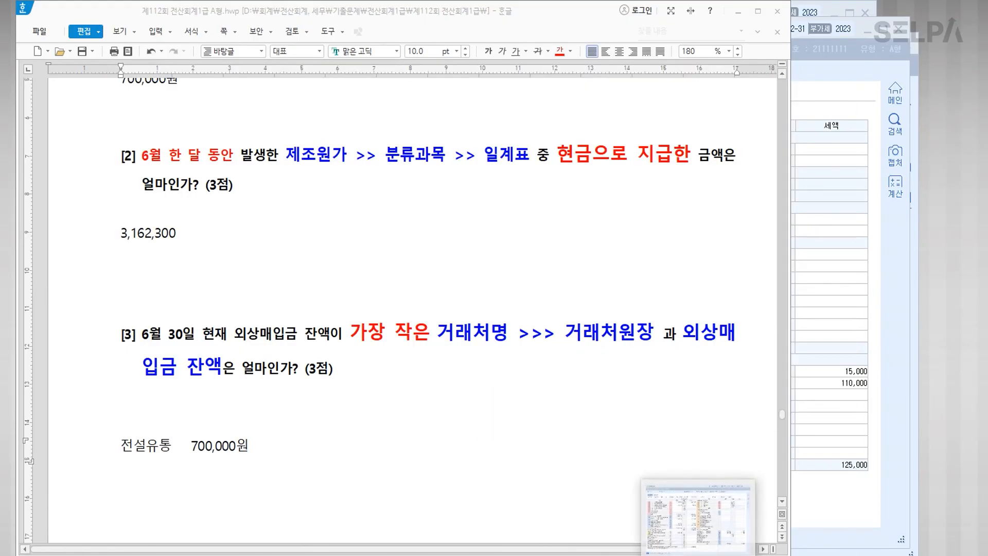
Step: Close 부가세신고서, 매입매출장 and the remaining windows, then open 이론문제 답안작성
{"action": "left_click", "coordinate": [699, 551]}
{"action": "key", "text": "Escape"}
{"action": "key", "text": "Escape"}
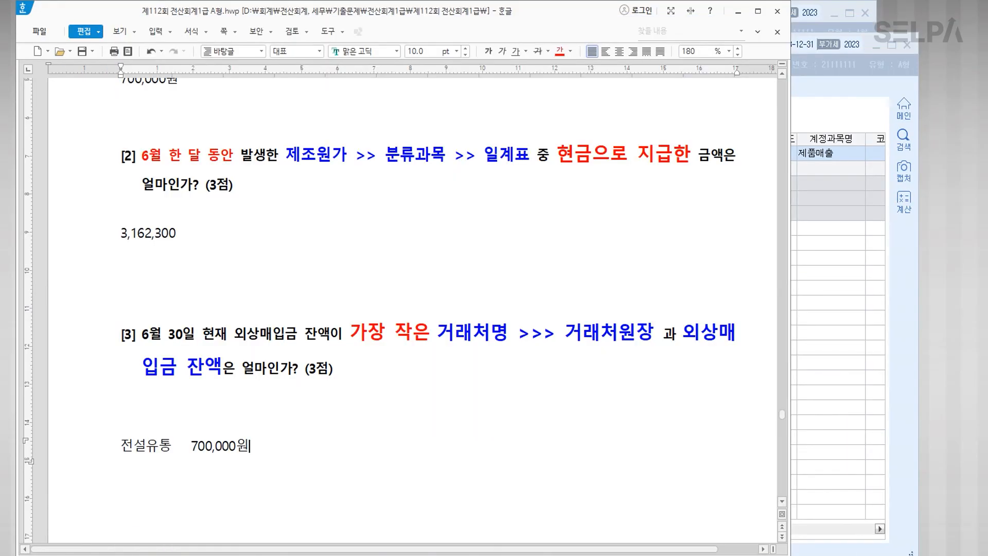
{"action": "key", "text": "alt+Tab"}
{"action": "key", "text": "Escape"}
{"action": "key", "text": "Escape"}
{"action": "key", "text": "alt+Tab"}
{"action": "key", "text": "Escape"}
{"action": "key", "text": "Escape"}
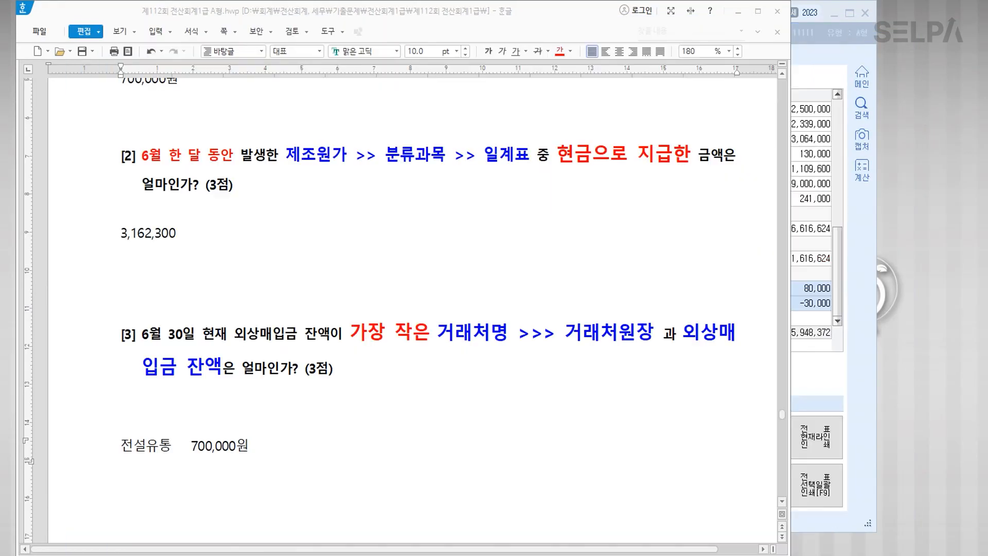
{"action": "key", "text": "alt+Tab"}
{"action": "key", "text": "Escape"}
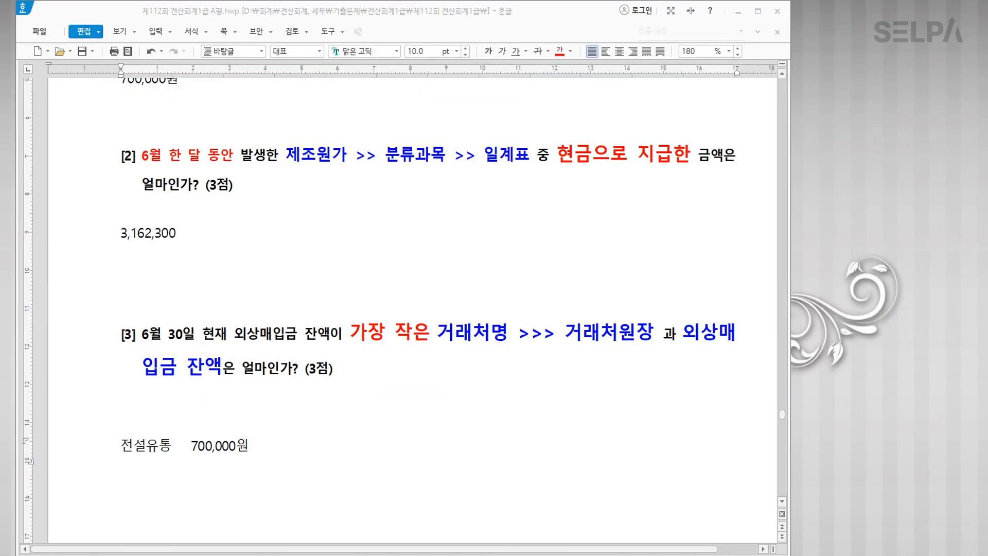
{"action": "key", "text": "alt+Tab"}
{"action": "left_click", "coordinate": [315, 500]}
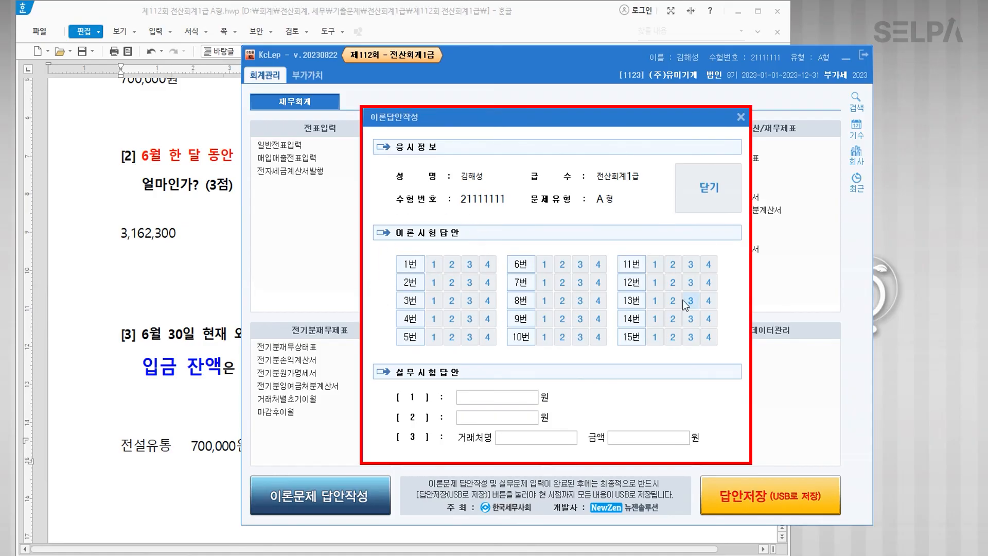
Step: Enter 700,000 for practical answer [1] and 3,162,300 for [2]
{"action": "left_click", "coordinate": [483, 399]}
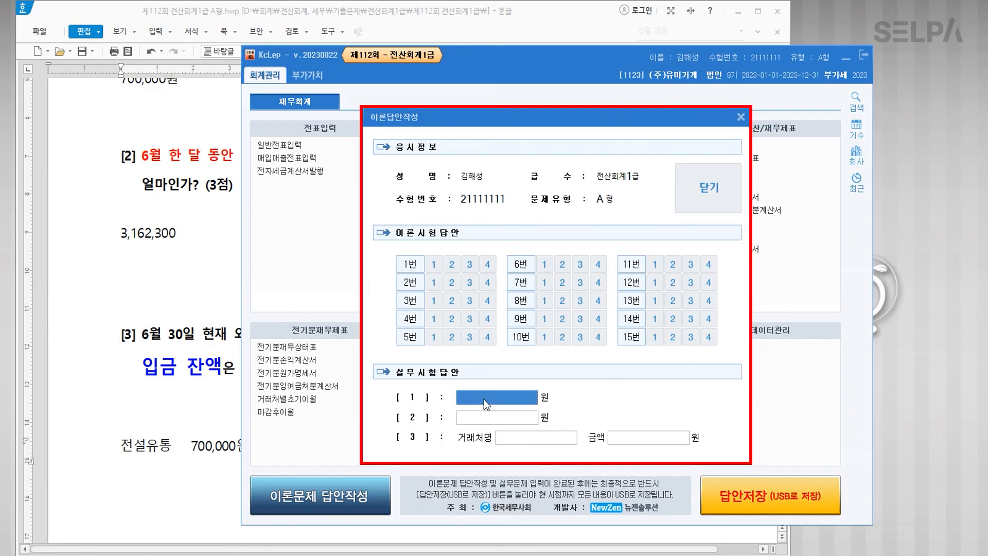
{"action": "type", "text": "700"}
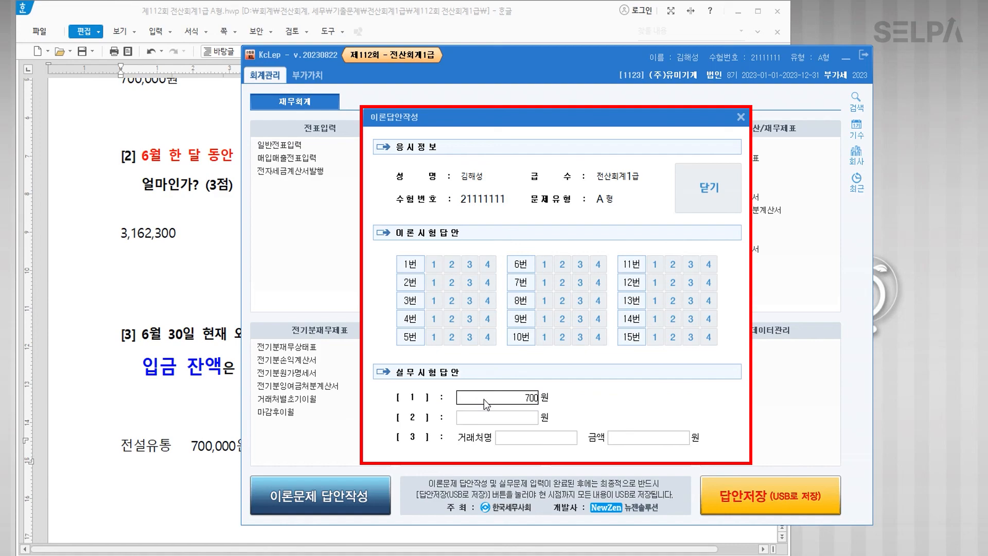
{"action": "type", "text": ",000"}
{"action": "key", "text": "Return"}
{"action": "type", "text": "3,162,300"}
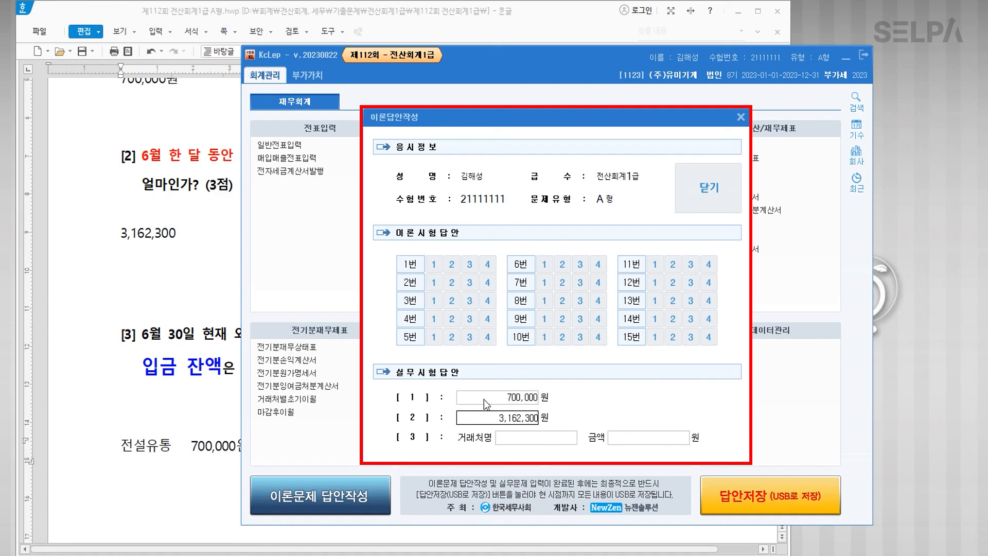
{"action": "key", "text": "Return"}
Step: Enter 전설유통 with amount 700,000 for answer [3] and close the answer form
{"action": "type", "text": "wjstj"}
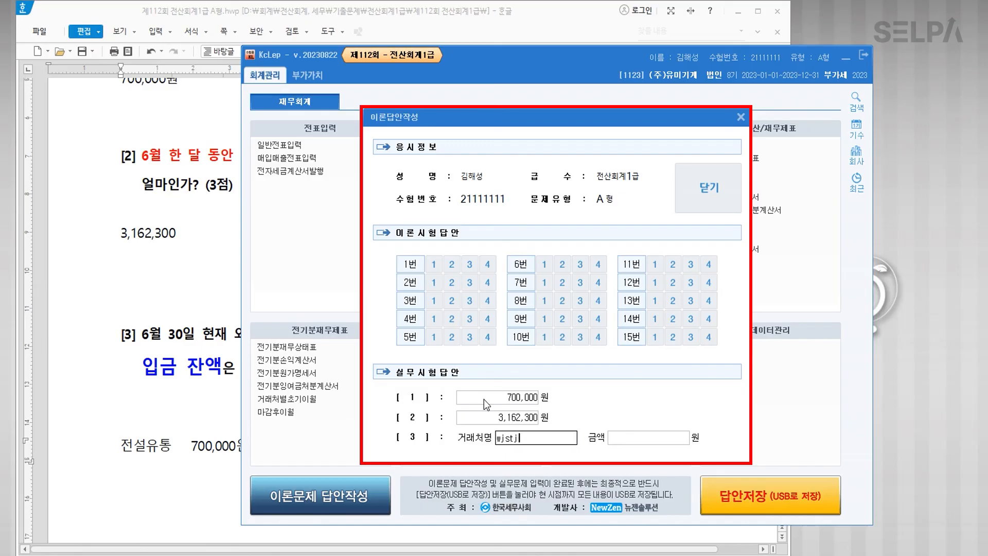
{"action": "key", "text": "BackSpace"}
{"action": "key", "text": "BackSpace"}
{"action": "key", "text": "Hangul"}
{"action": "type", "text": "전설유통"}
{"action": "key", "text": "Return"}
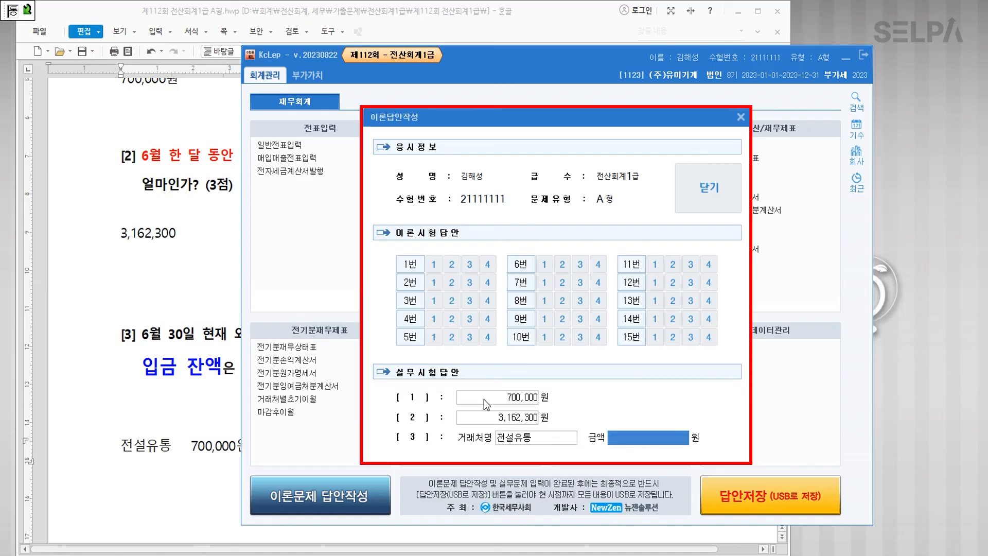
{"action": "type", "text": "7000000"}
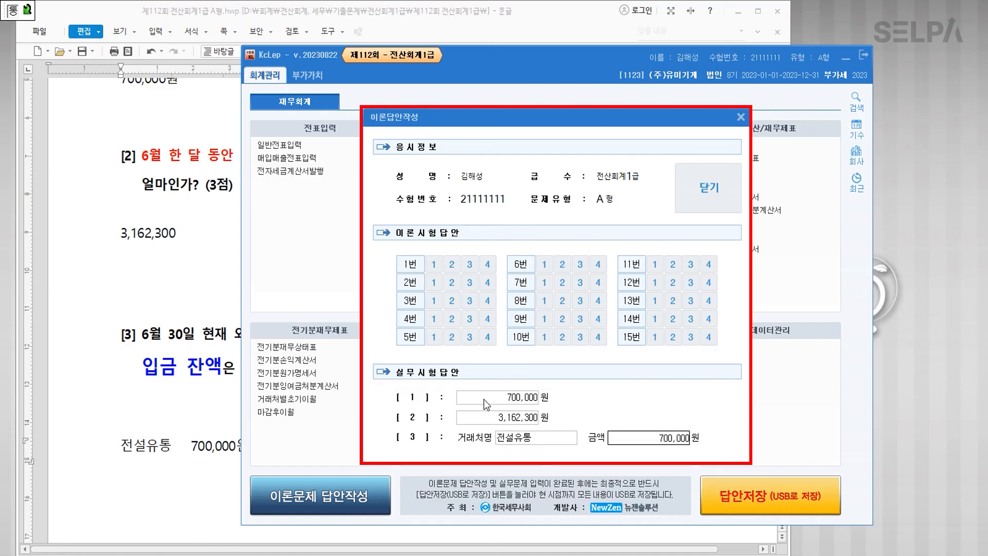
{"action": "key", "text": "Return"}
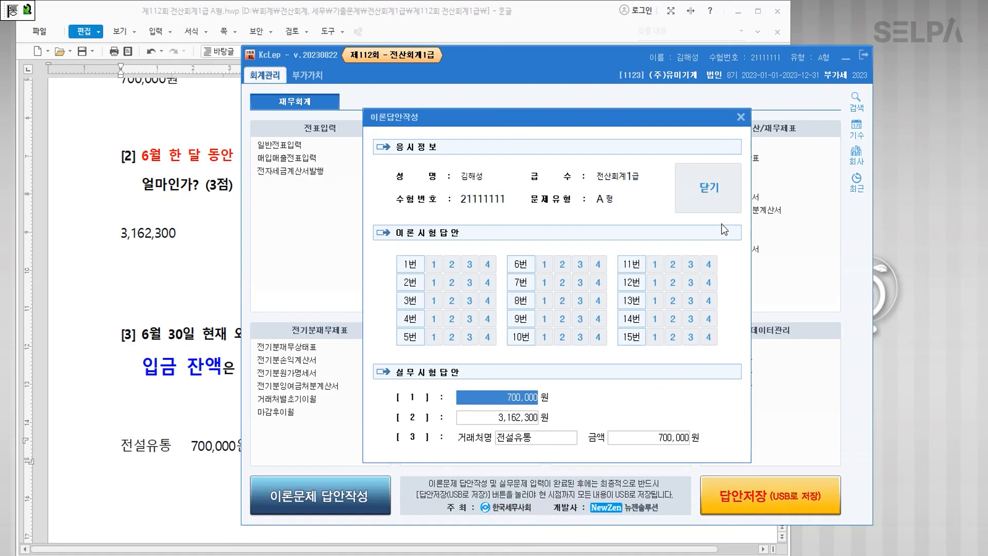
{"action": "left_click", "coordinate": [712, 204]}
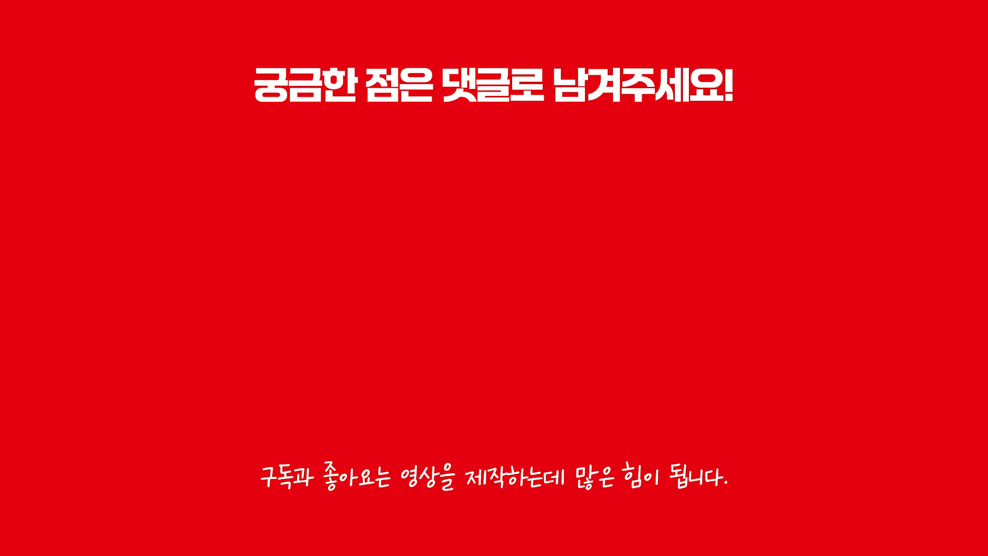